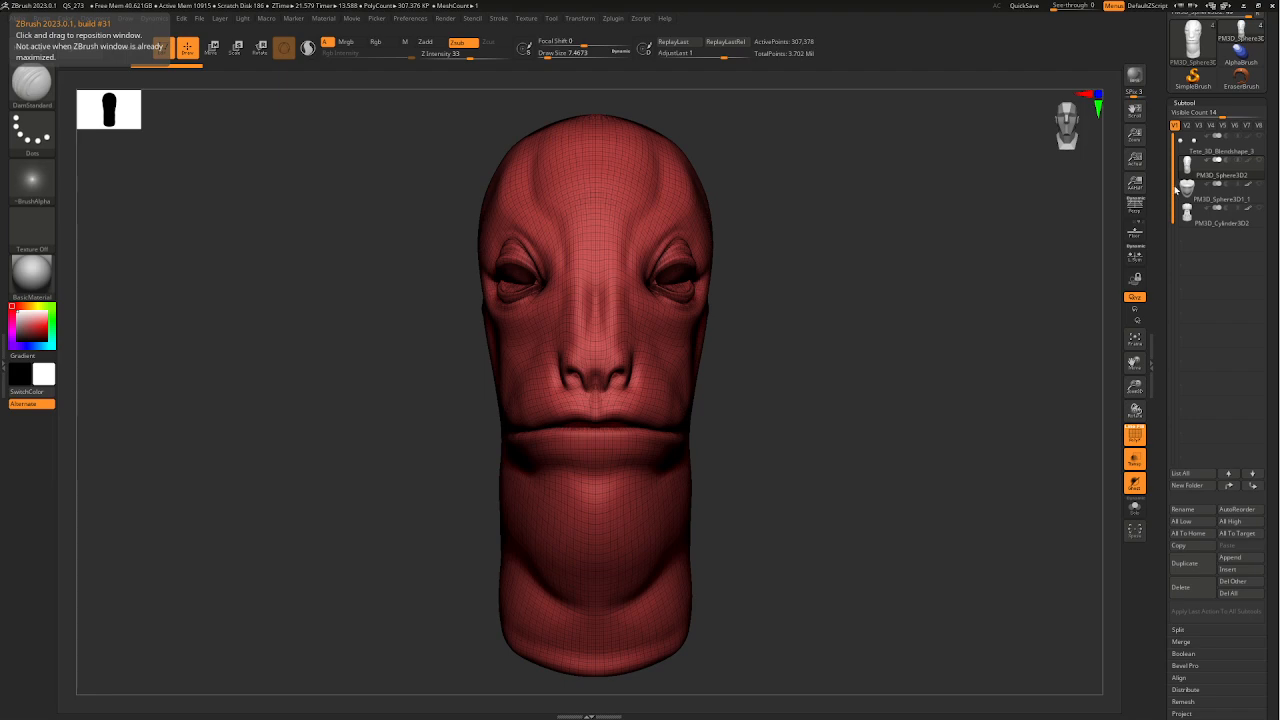
- Examine the closed-mouth creature head from several angles along with its sculpt layer and subdivision settings
drag(1268, 455, 1261, 292)
mouse_move(1241, 243)
mouse_down()
mouse_move(1192, 242)
mouse_move(1235, 242)
mouse_move(1198, 243)
mouse_move(1249, 258)
mouse_up()
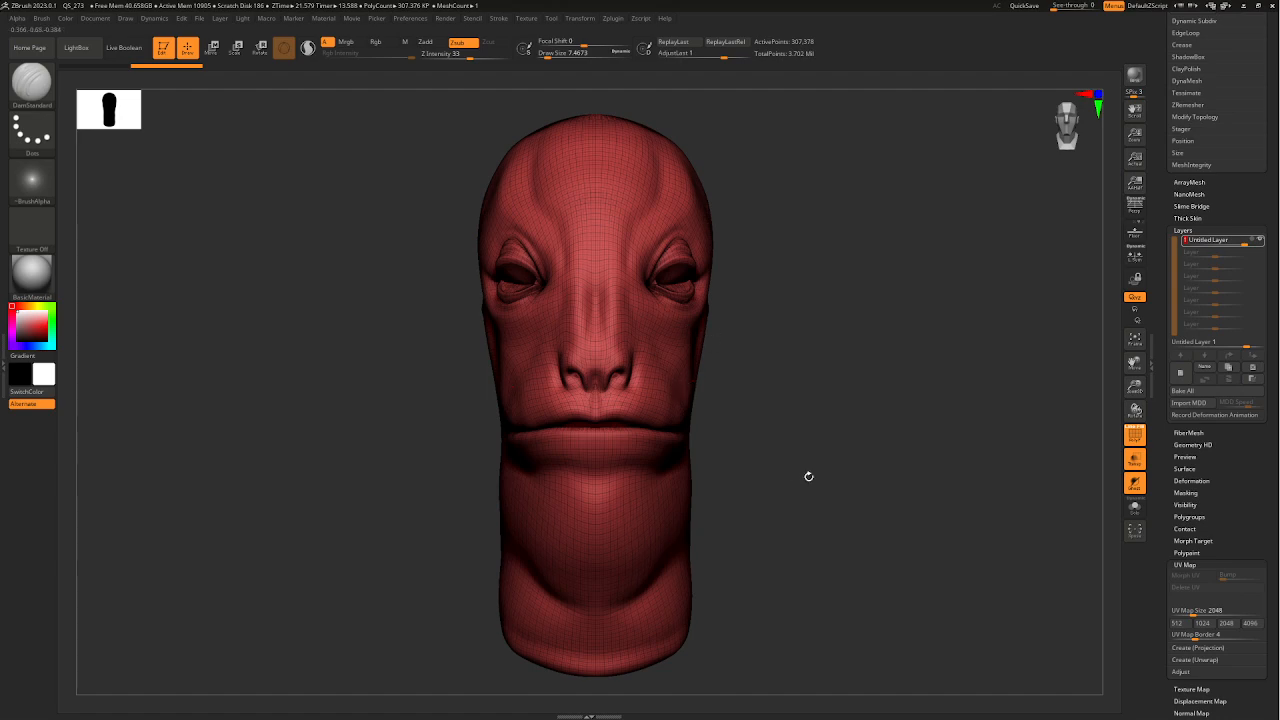
drag(808, 477, 774, 451)
drag(731, 391, 863, 414)
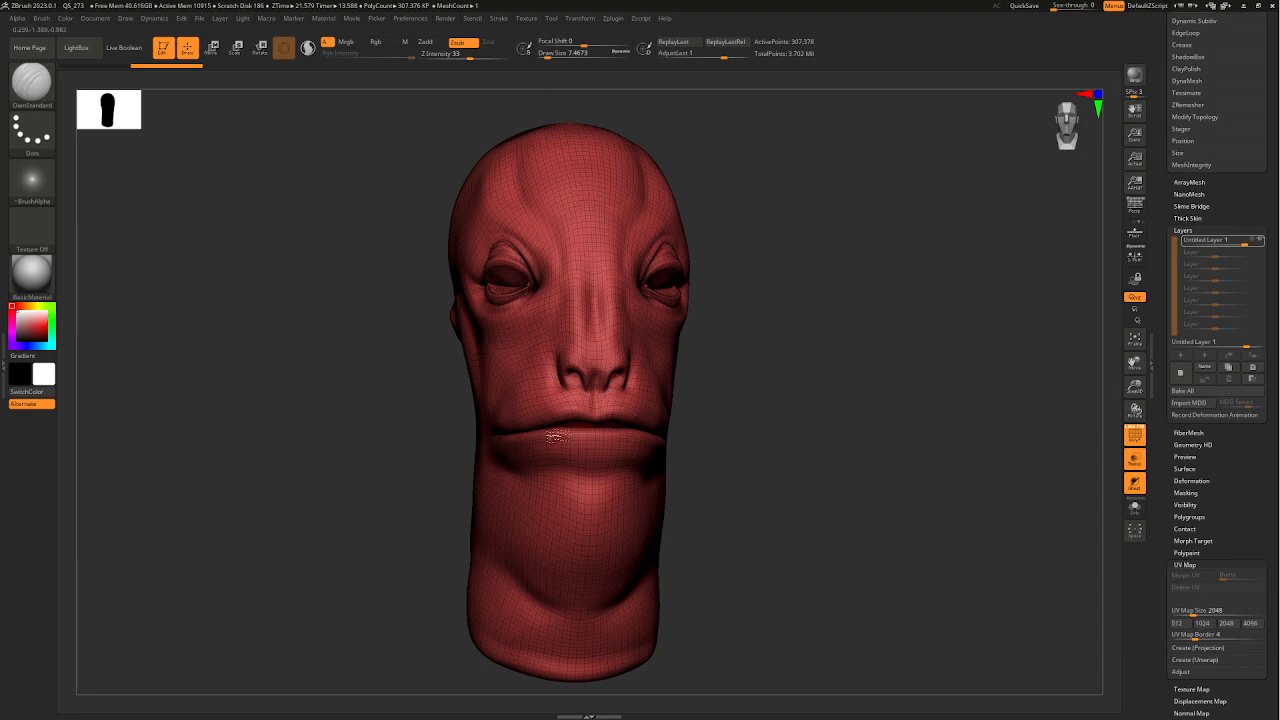
drag(756, 412, 698, 400)
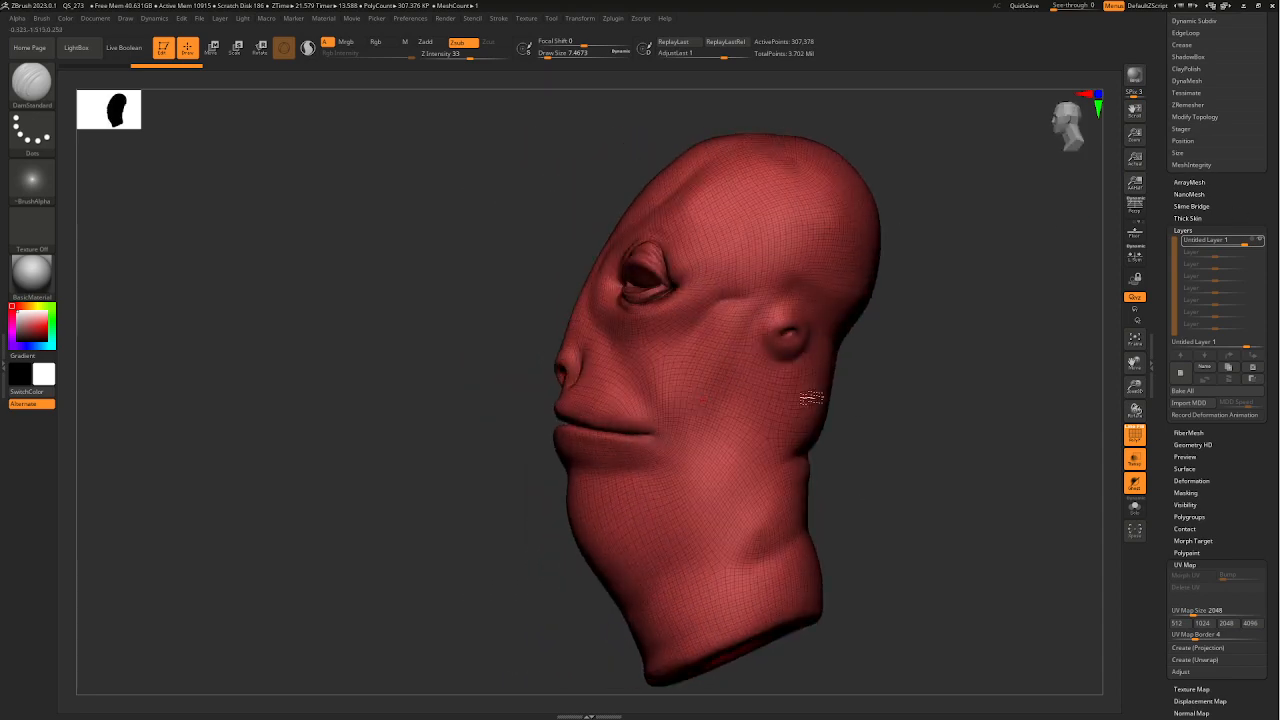
drag(895, 405, 920, 400)
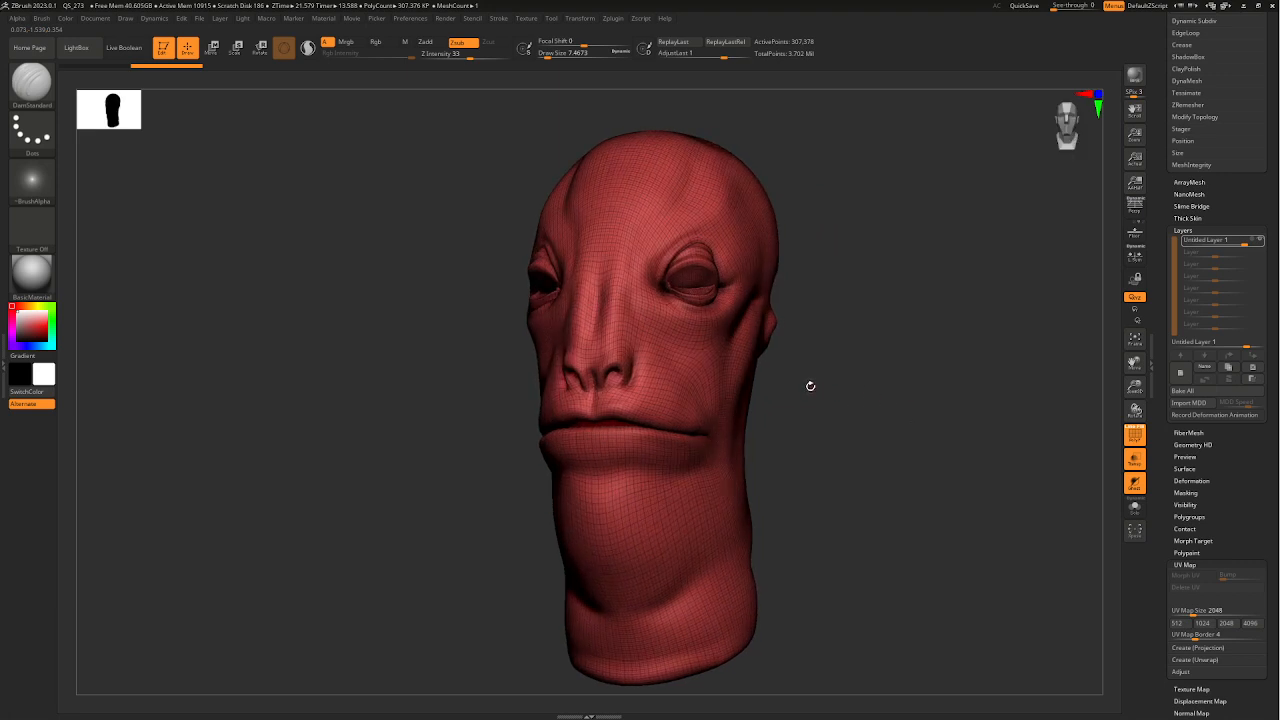
mouse_move(806, 398)
mouse_down()
mouse_move(751, 397)
mouse_move(848, 397)
mouse_move(814, 380)
mouse_move(731, 378)
mouse_move(781, 347)
mouse_move(911, 394)
mouse_move(804, 402)
mouse_up()
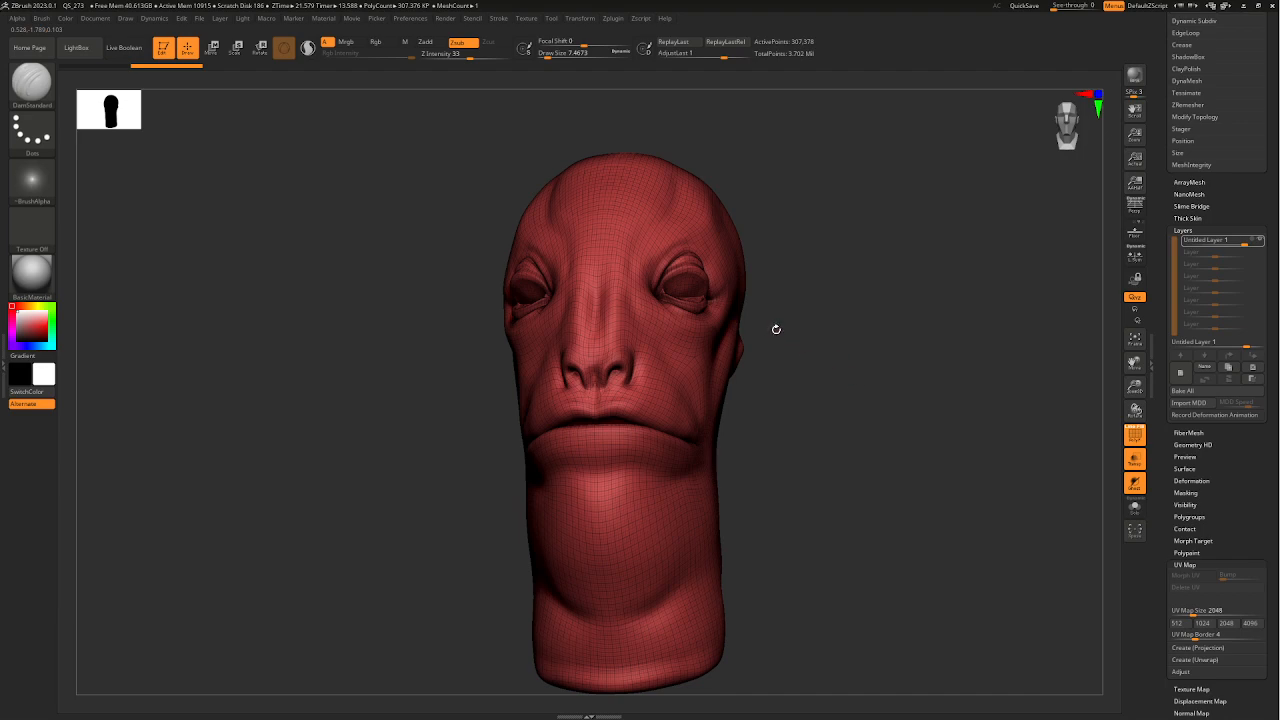
drag(780, 329, 748, 386)
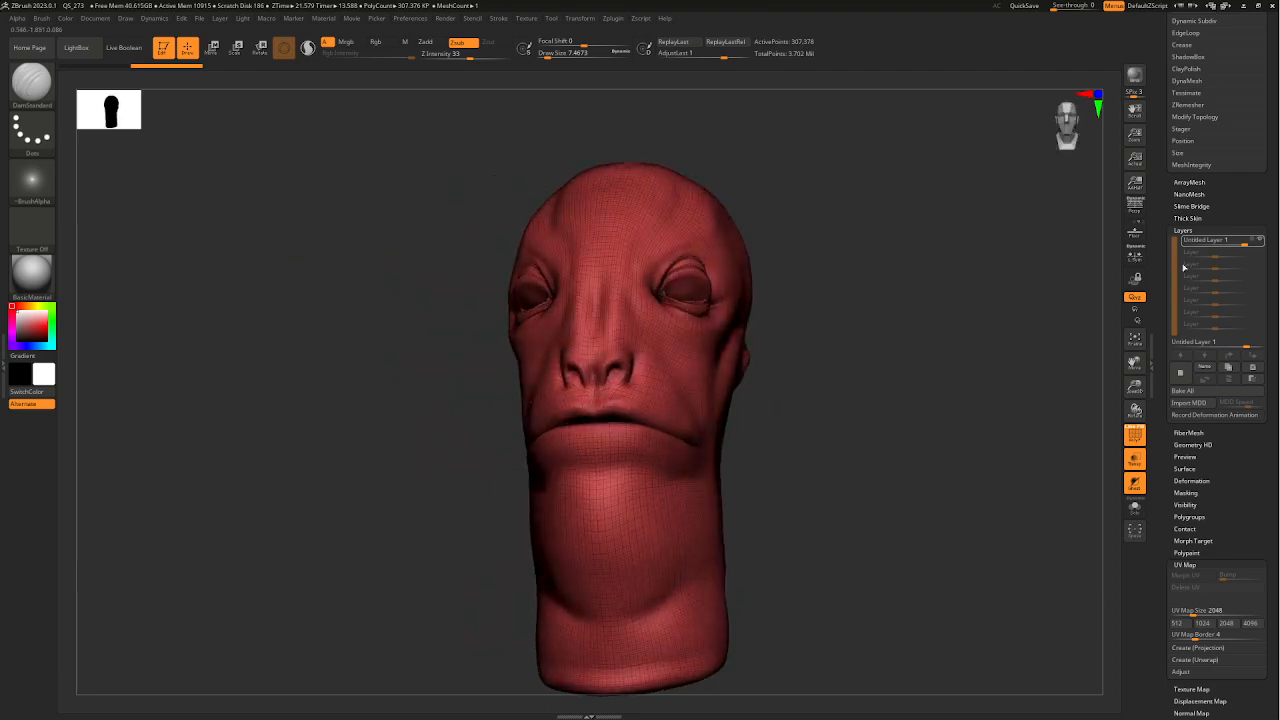
scroll(1252, 211, up, 8)
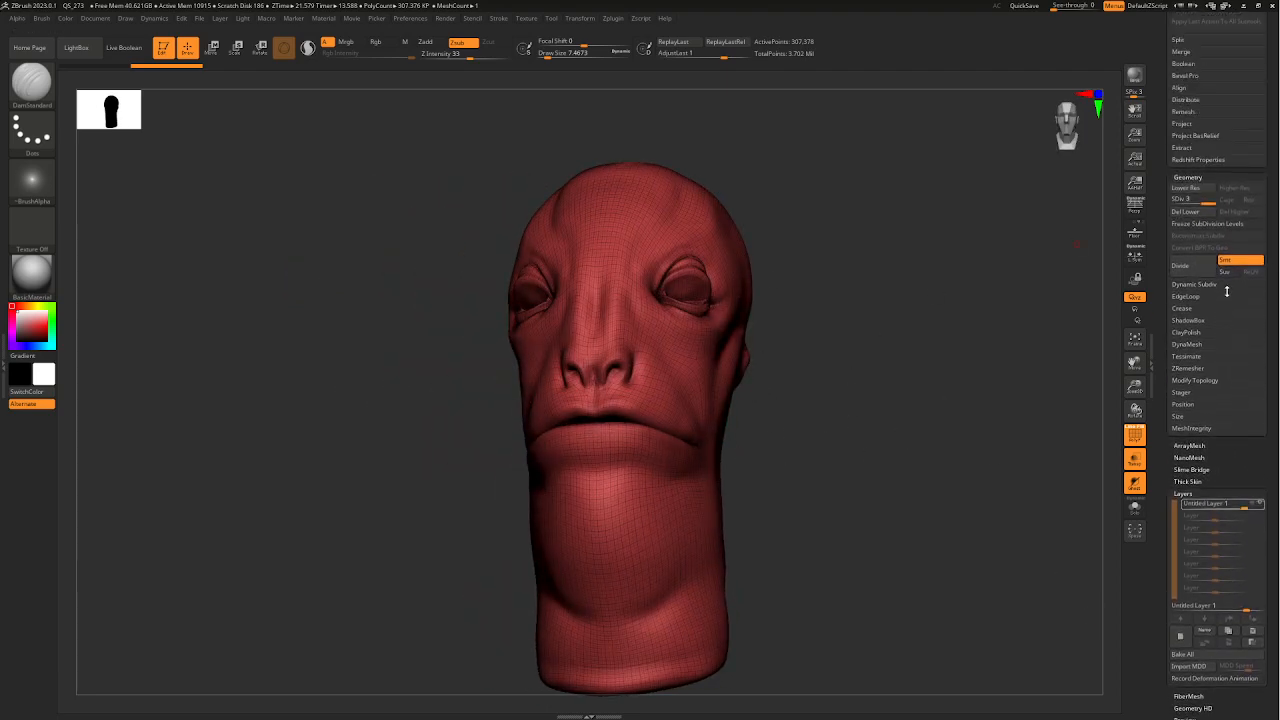
drag(800, 314, 898, 335)
drag(951, 289, 860, 323)
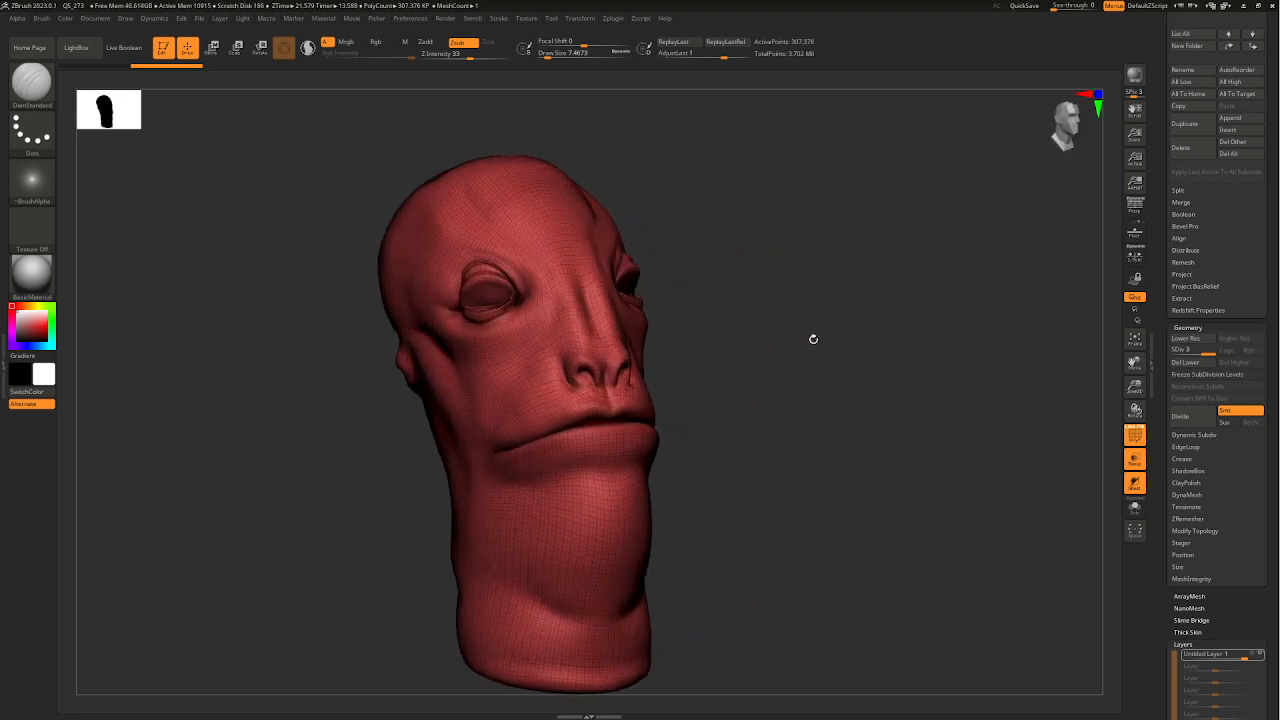
scroll(1277, 201, up, 1)
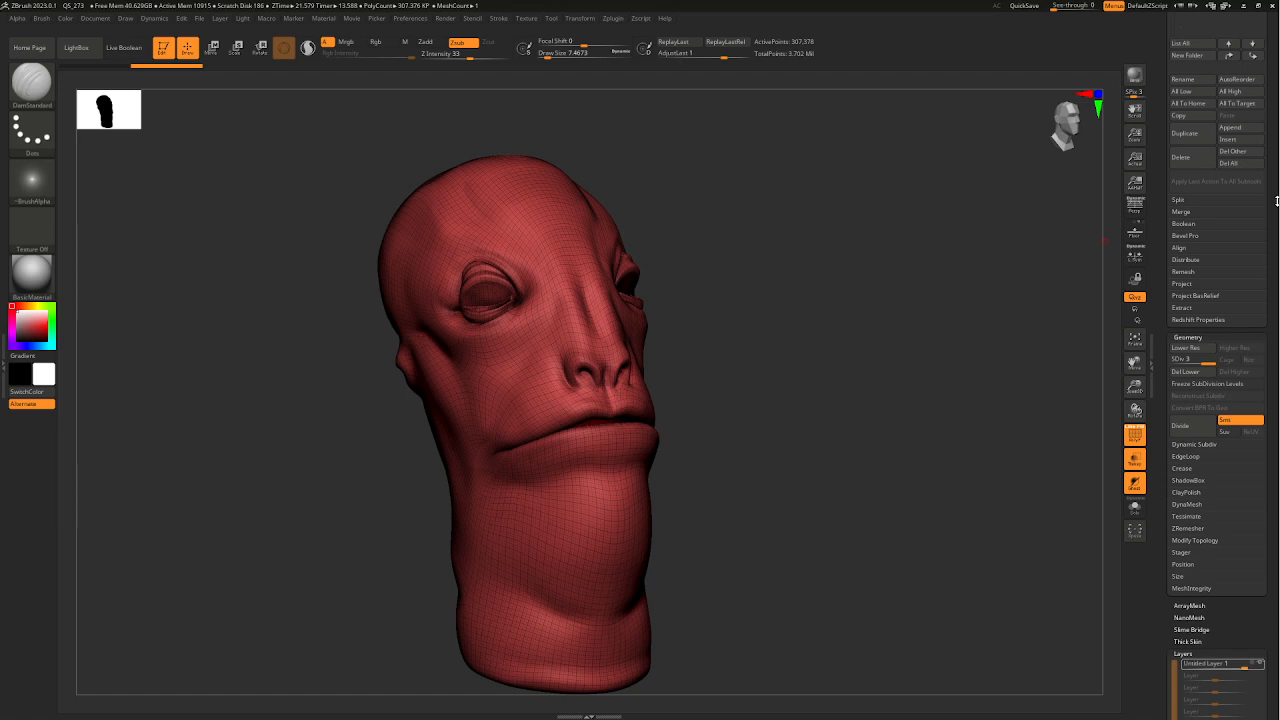
- Set the brush draw size to about 12.9
key(ctrl)
key(space)
drag(603, 383, 606, 383)
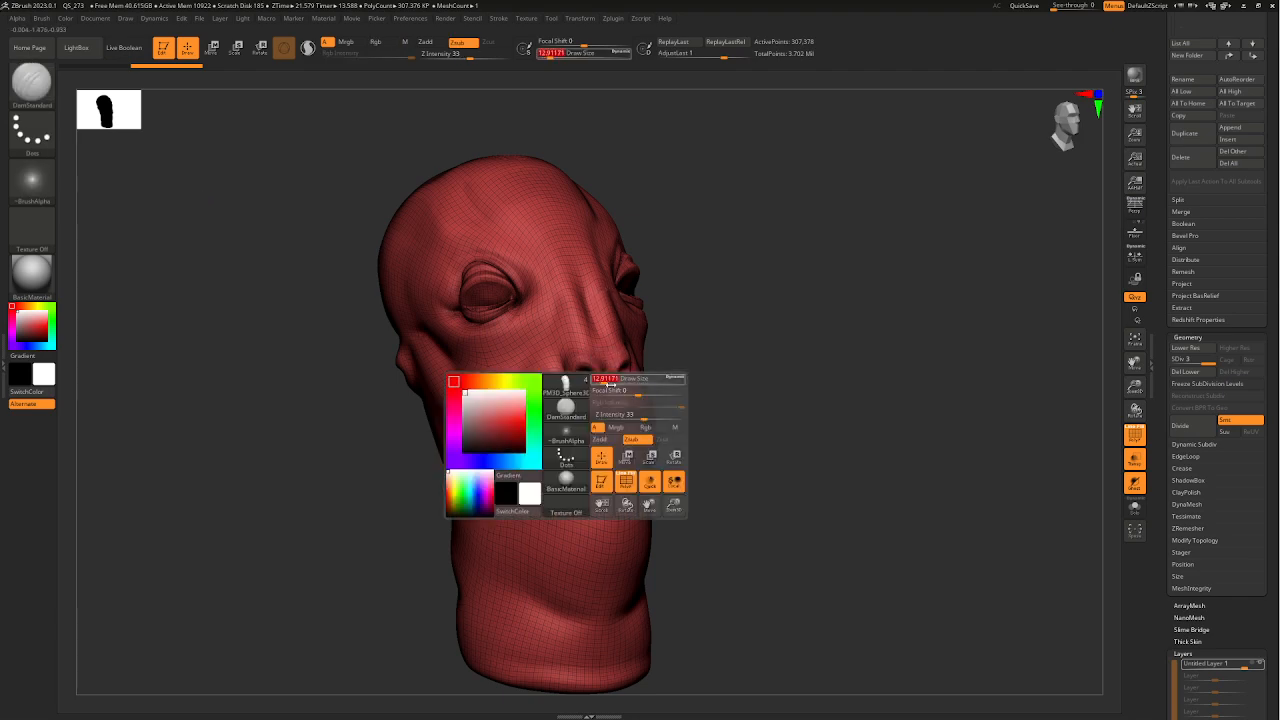
- Inspect the head's wireframe and closed-mouth shape from the front and three-quarter views, along with its layer controls
mouse_move(866, 420)
mouse_down()
mouse_move(813, 443)
mouse_move(798, 430)
mouse_up()
ctrl+right_drag(807, 473, 757, 446)
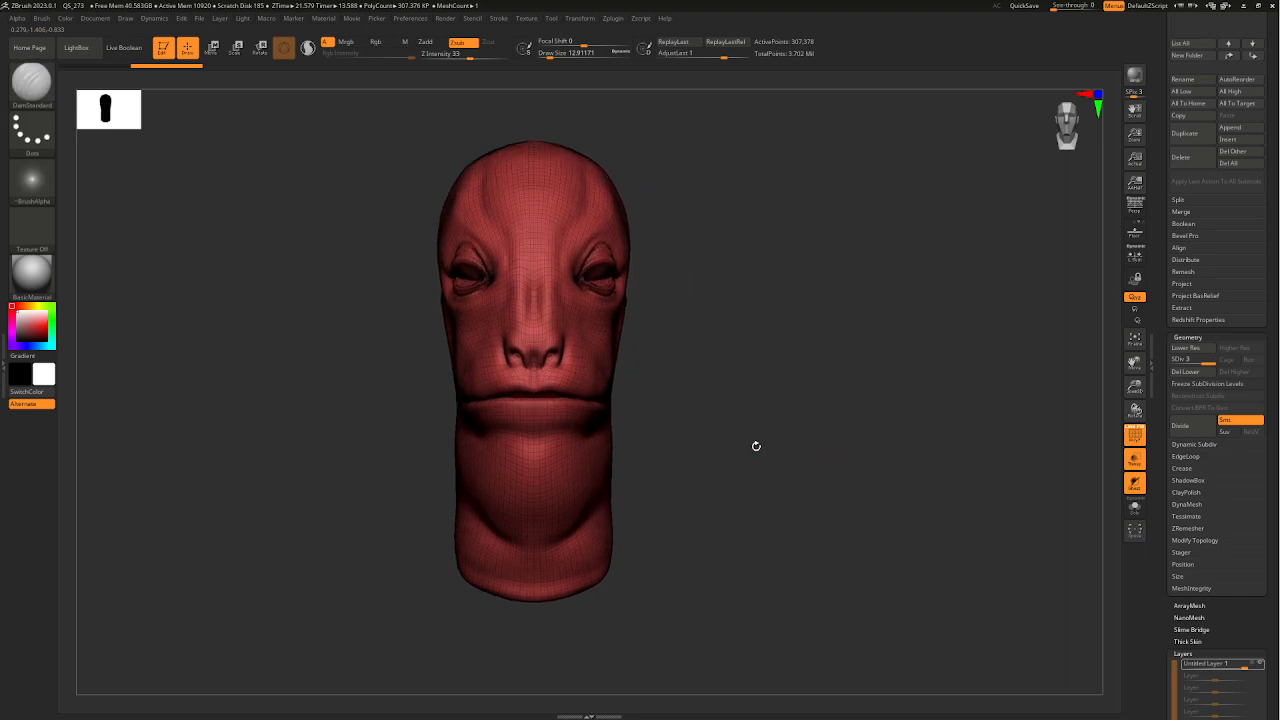
drag(1274, 549, 1245, 504)
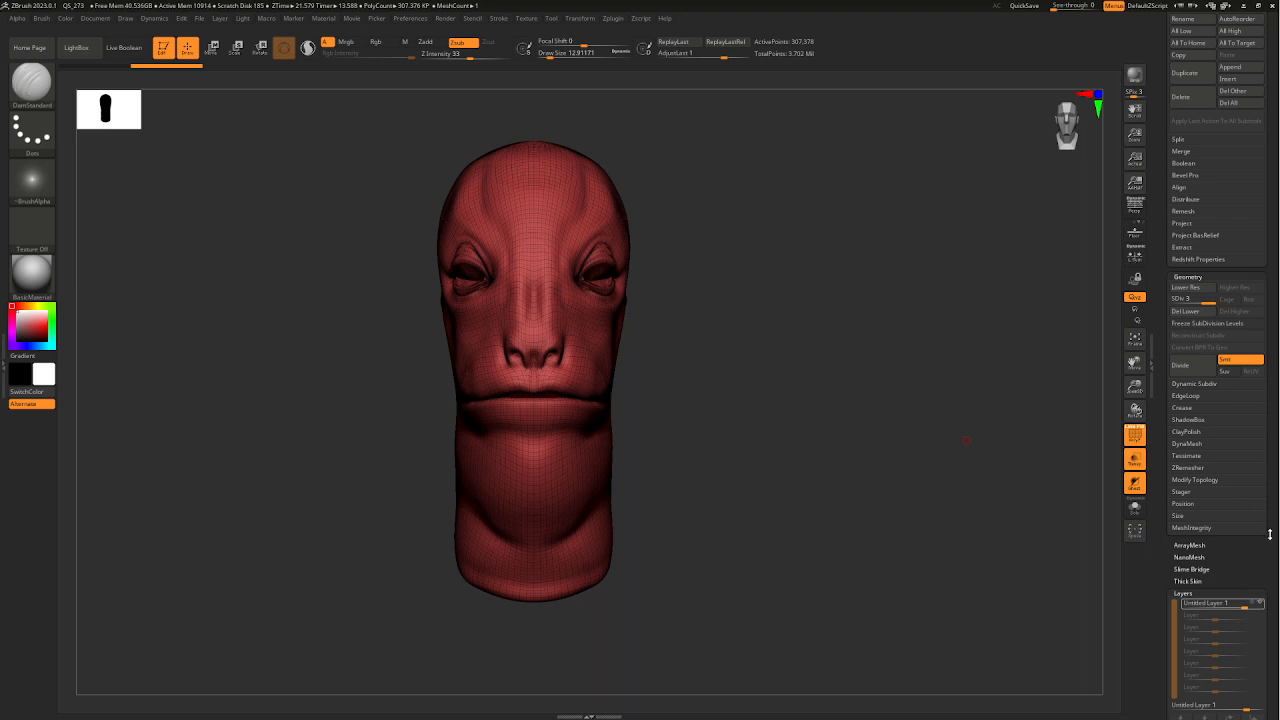
drag(1271, 556, 1260, 486)
mouse_move(1249, 438)
mouse_down()
mouse_move(1212, 441)
mouse_move(1251, 447)
mouse_move(1219, 453)
mouse_move(1242, 455)
mouse_move(1203, 457)
mouse_move(1214, 468)
mouse_move(1212, 454)
mouse_move(1272, 455)
mouse_move(1206, 464)
mouse_move(1237, 445)
mouse_move(1205, 446)
mouse_move(1258, 445)
mouse_up()
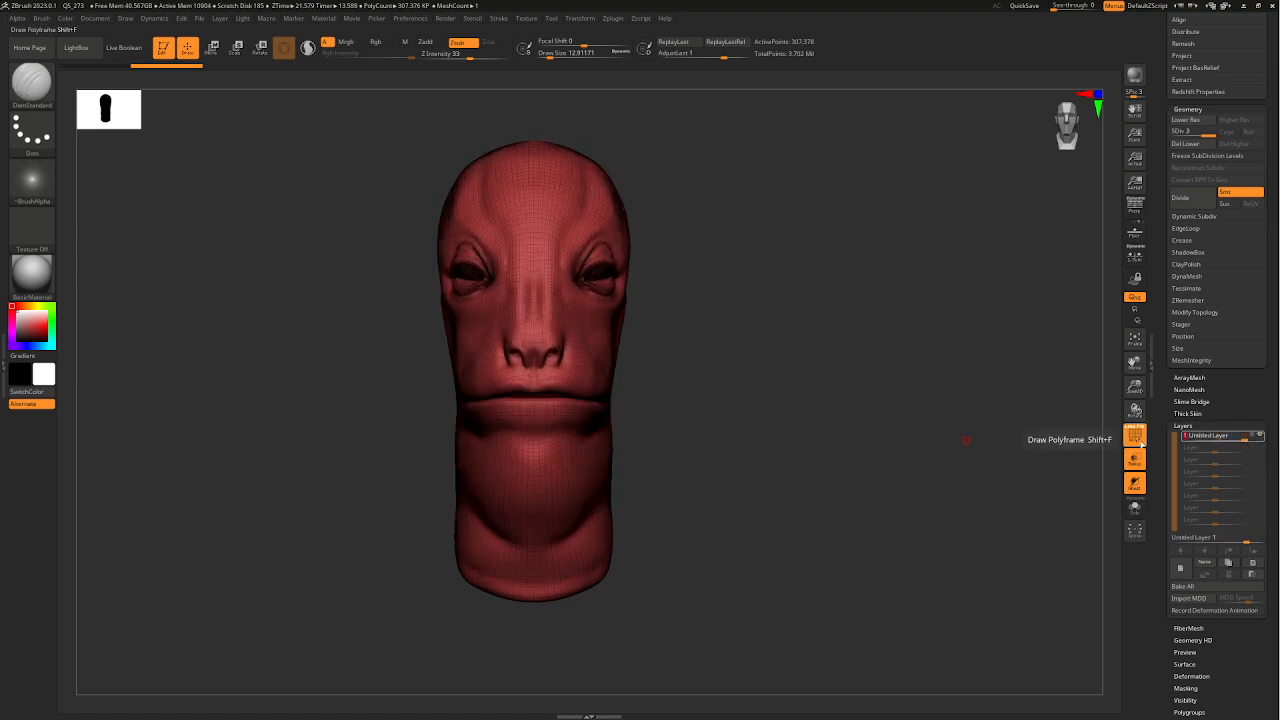
drag(674, 360, 766, 375)
mouse_move(766, 375)
right_down()
mouse_move(680, 400)
mouse_move(809, 420)
mouse_move(768, 421)
mouse_move(883, 389)
mouse_move(794, 387)
mouse_move(820, 386)
mouse_move(803, 392)
right_up()
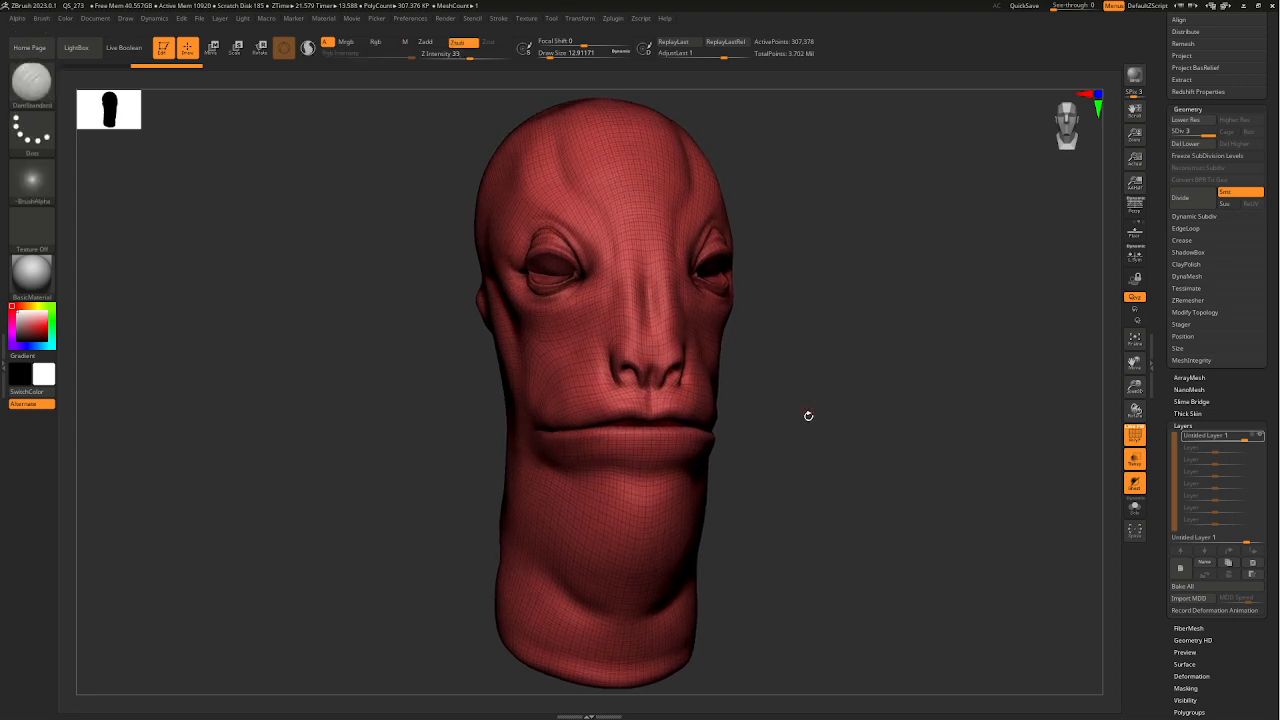
alt+right_drag(806, 447, 795, 438)
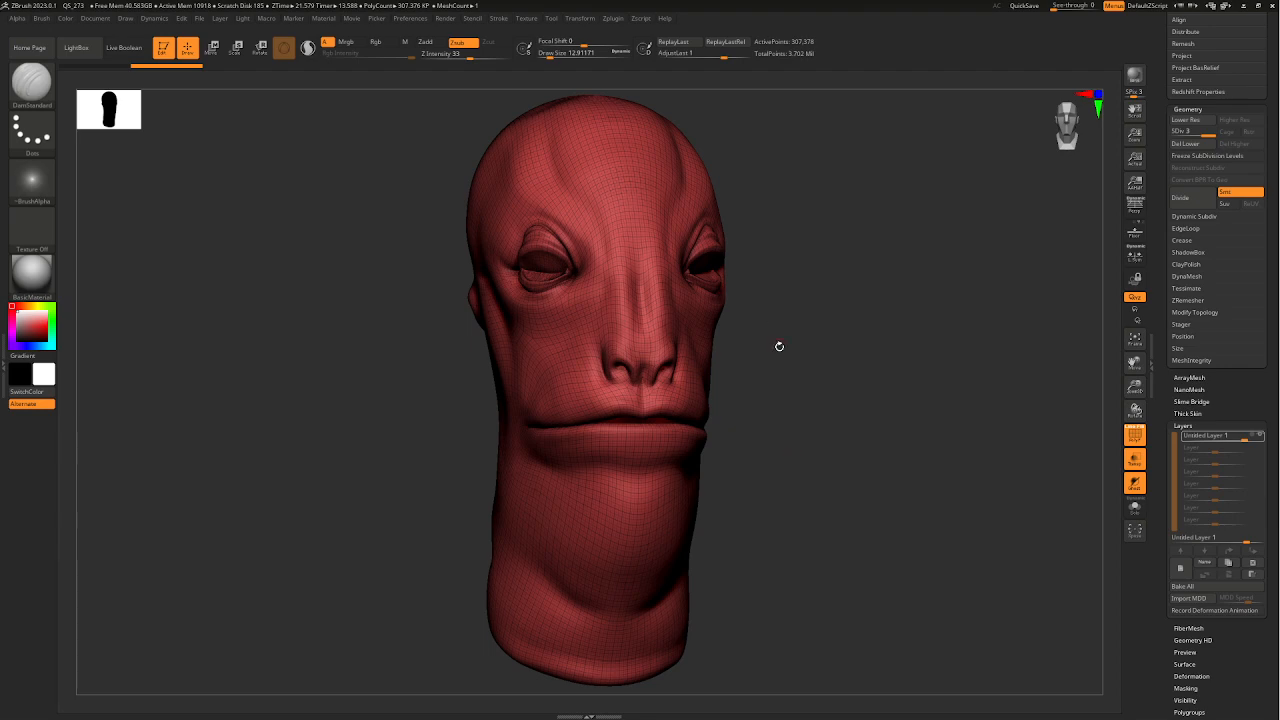
mouse_move(777, 346)
shift+right_down()
mouse_move(786, 374)
mouse_move(797, 297)
shift+right_up()
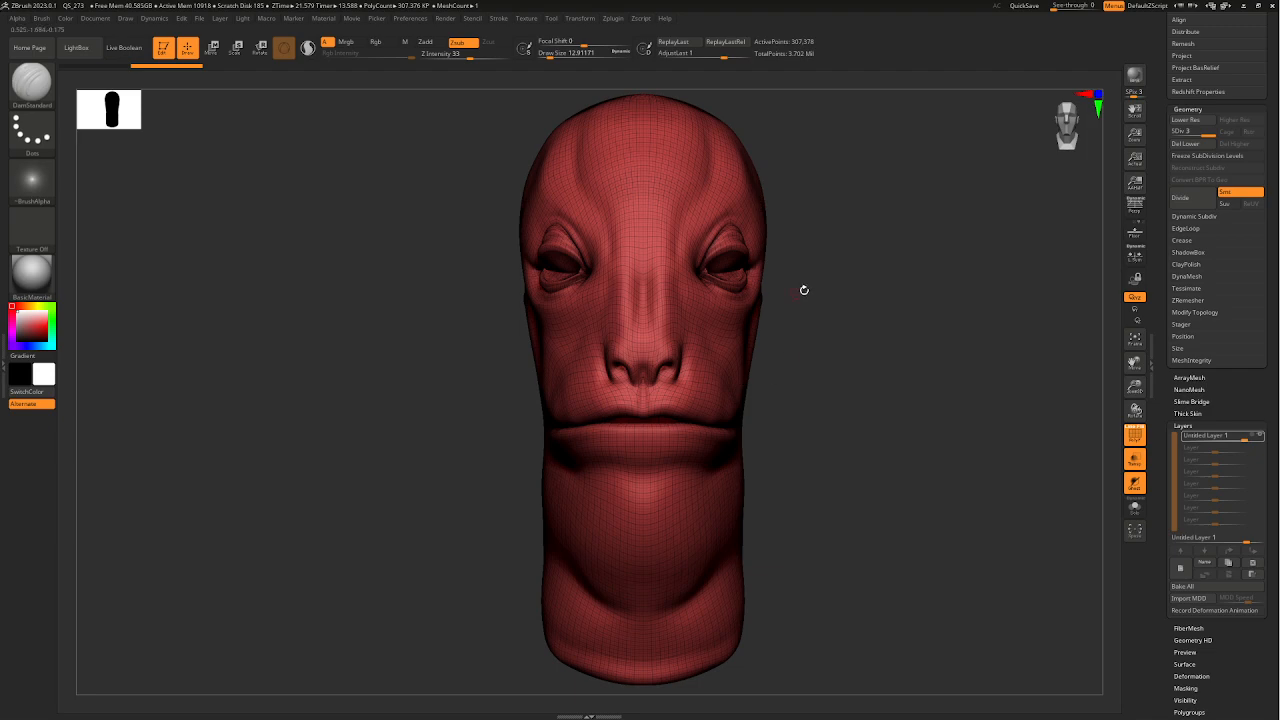
- Choose the MaskLasso masking brush, mask a patch on the forehead, and toggle the untitled layer to compare mouth poses
ctrl+click(32, 86)
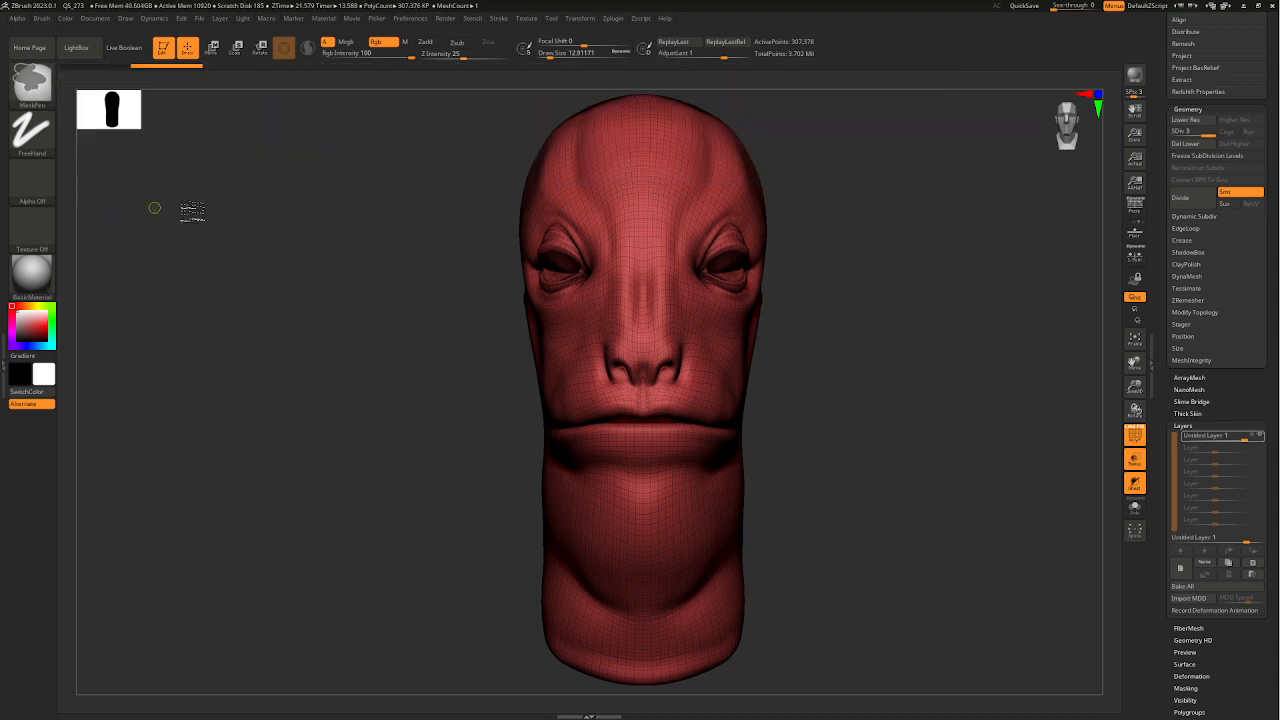
ctrl+click(38, 88)
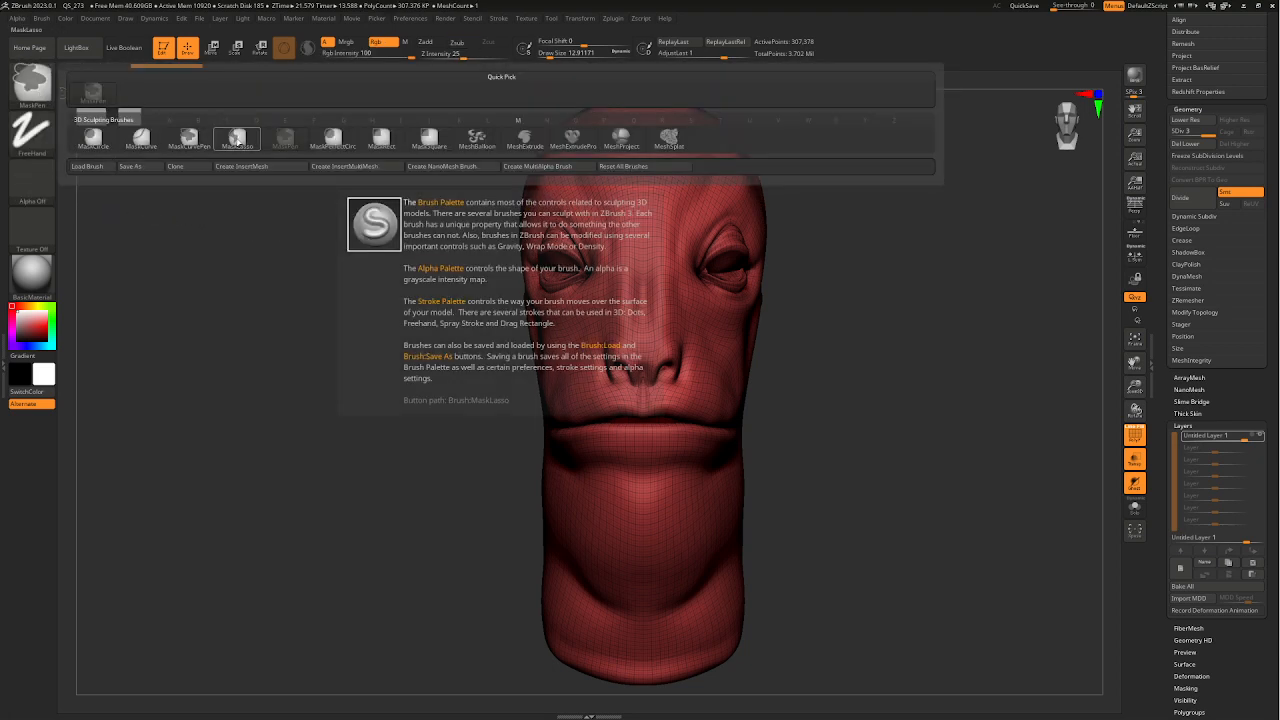
click(237, 138)
ctrl+drag(650, 145, 625, 150)
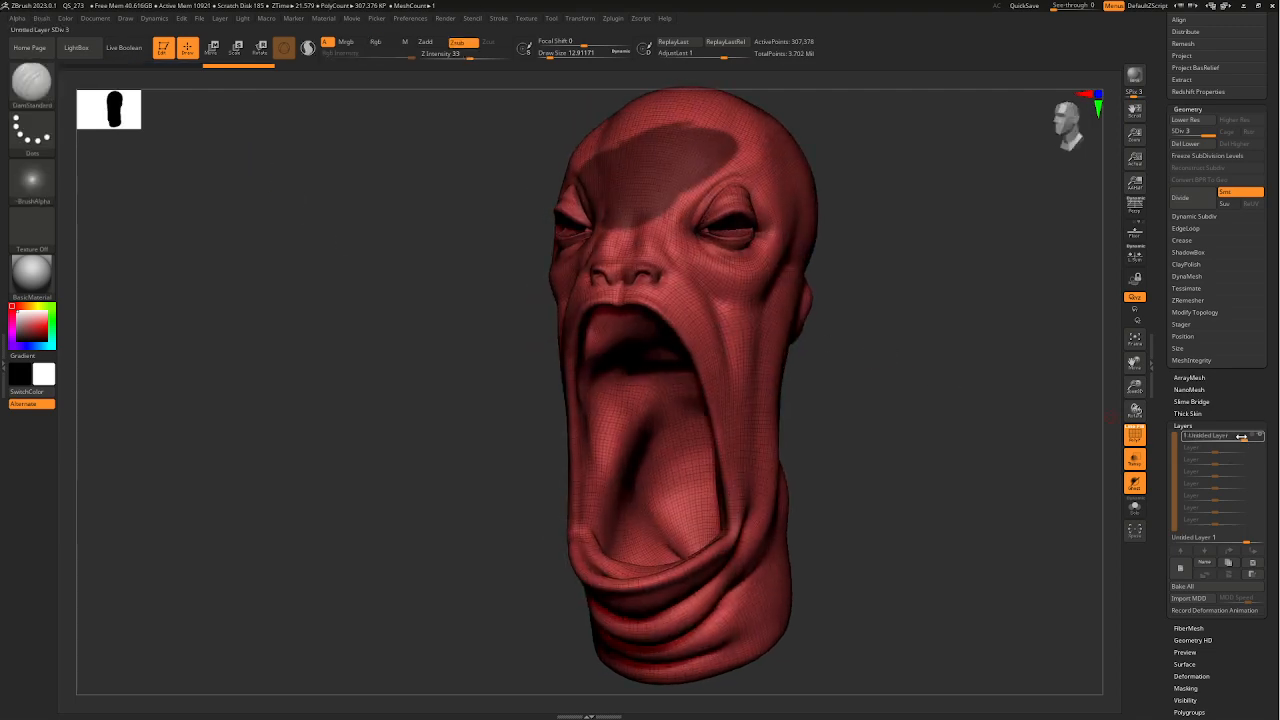
click(1258, 435)
- Mask a cheek area in front of the ear with lasso selections while viewing the head from the side
drag(847, 291, 814, 203)
drag(924, 246, 997, 285)
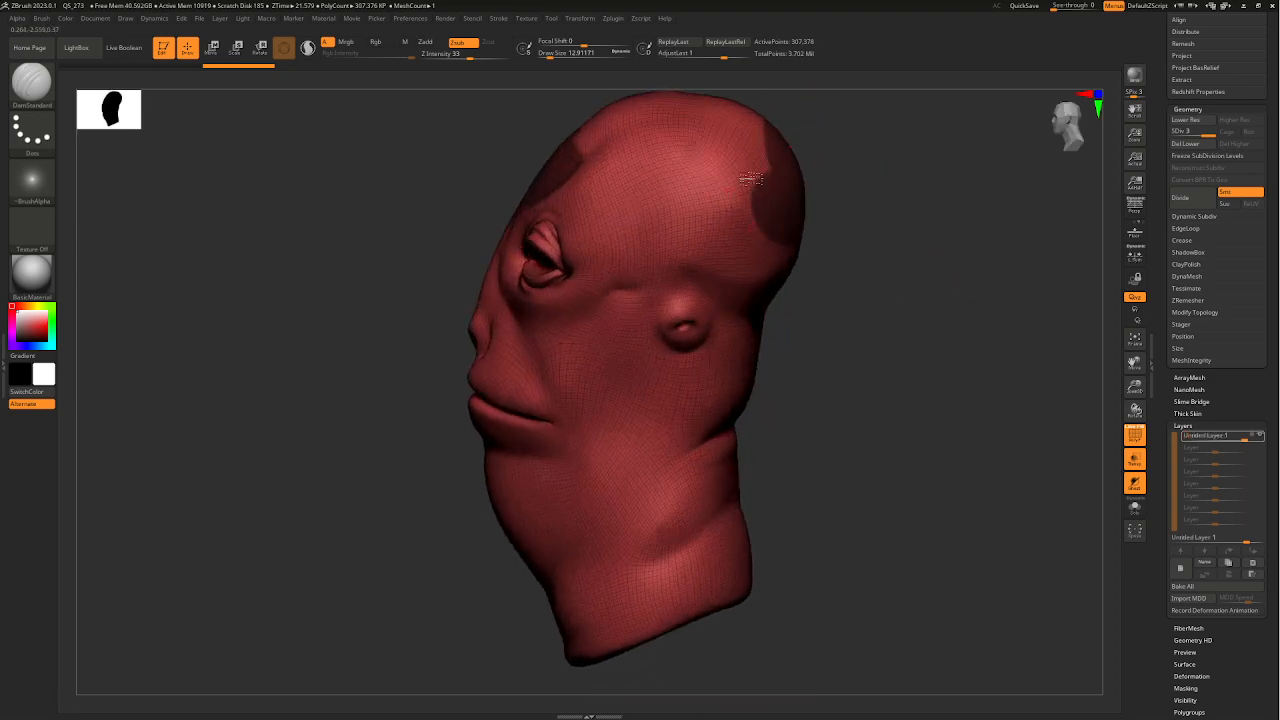
drag(807, 296, 809, 282)
ctrl+drag(668, 322, 606, 331)
ctrl+drag(606, 331, 686, 354)
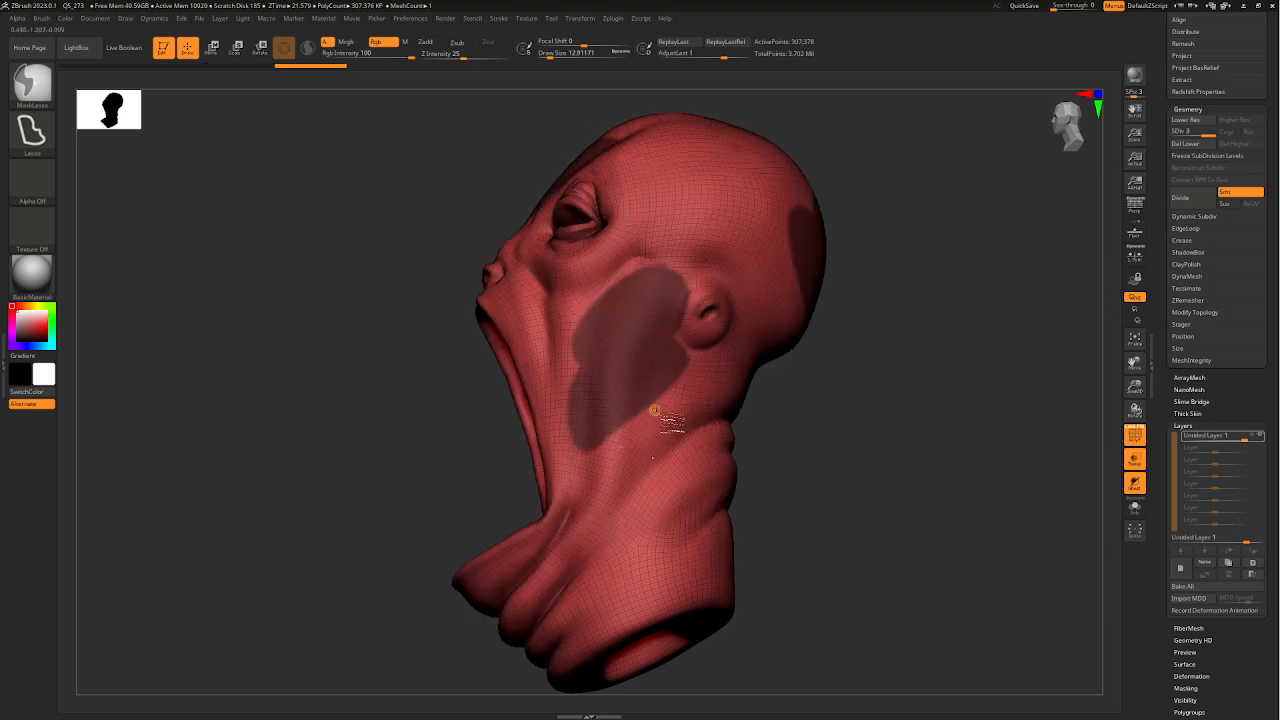
- Undo the test masks on the head and return to the straight front view
drag(768, 447, 882, 461)
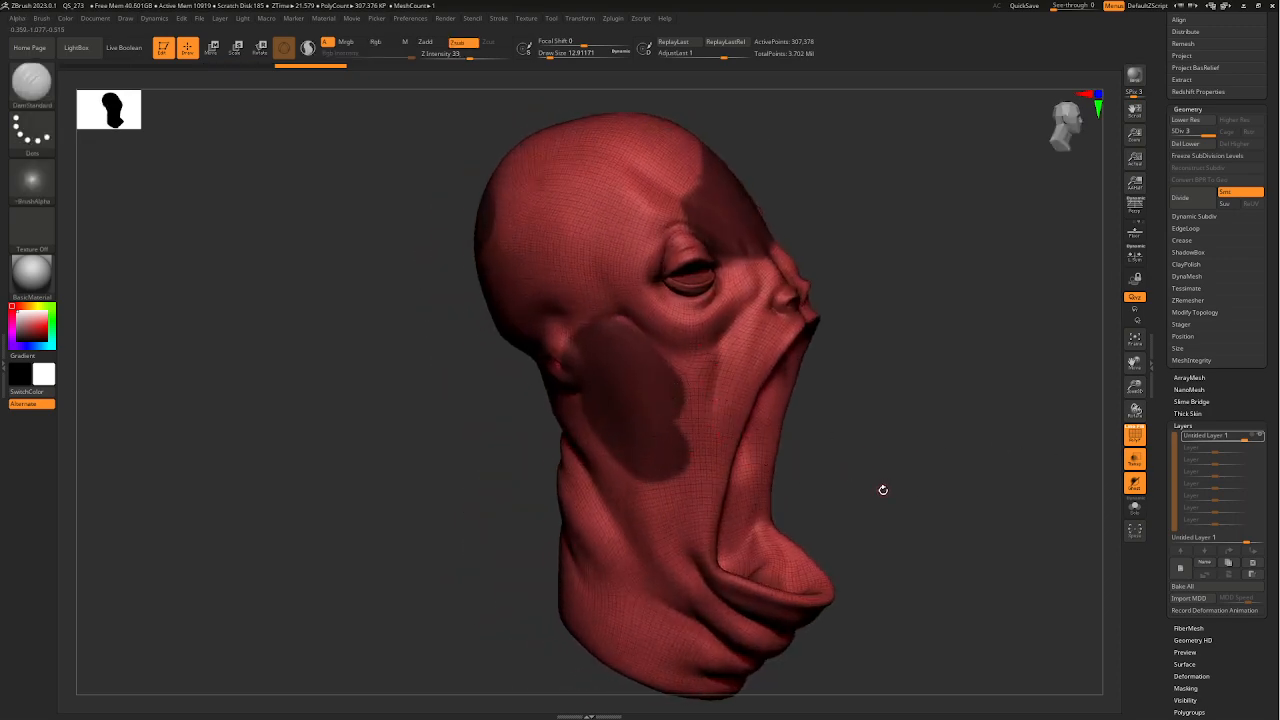
key(ctrl+z)
key(ctrl+z)
shift+drag(903, 491, 873, 490)
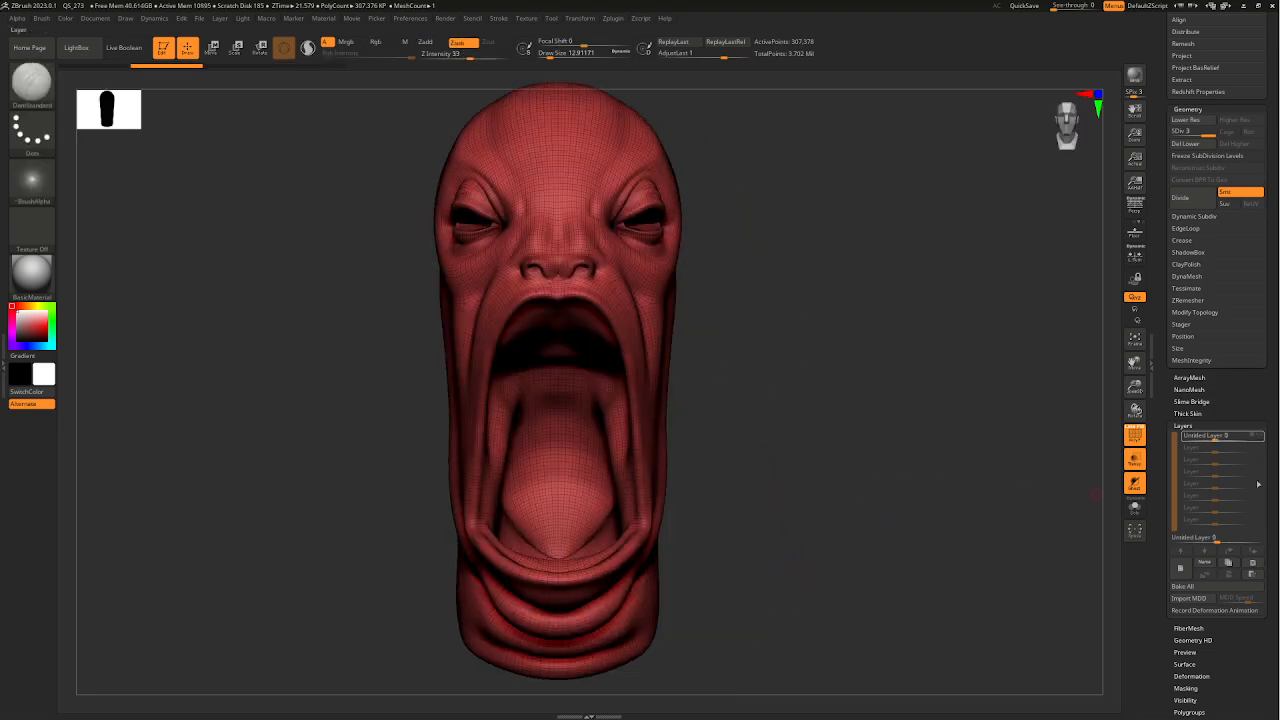
- Set the untitled layer to record with the mouth closed and bake all layers into the head
click(1185, 436)
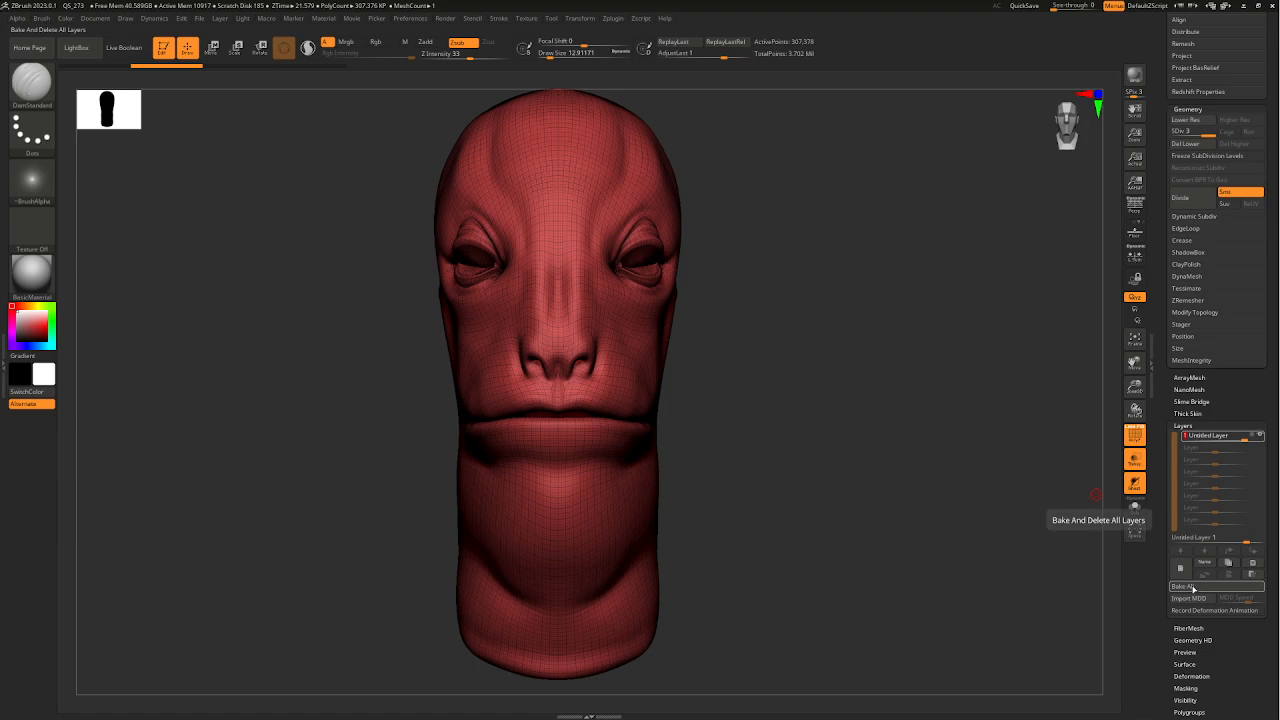
click(1192, 587)
drag(870, 455, 687, 361)
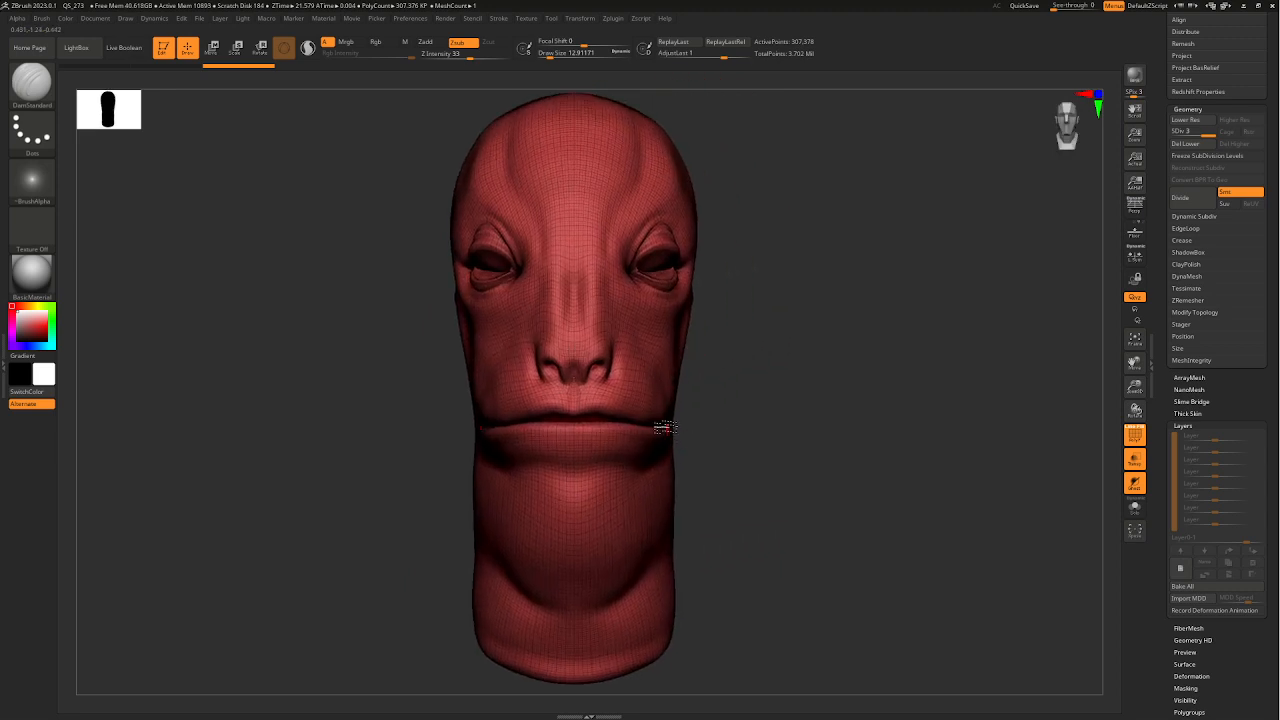
drag(723, 289, 678, 421)
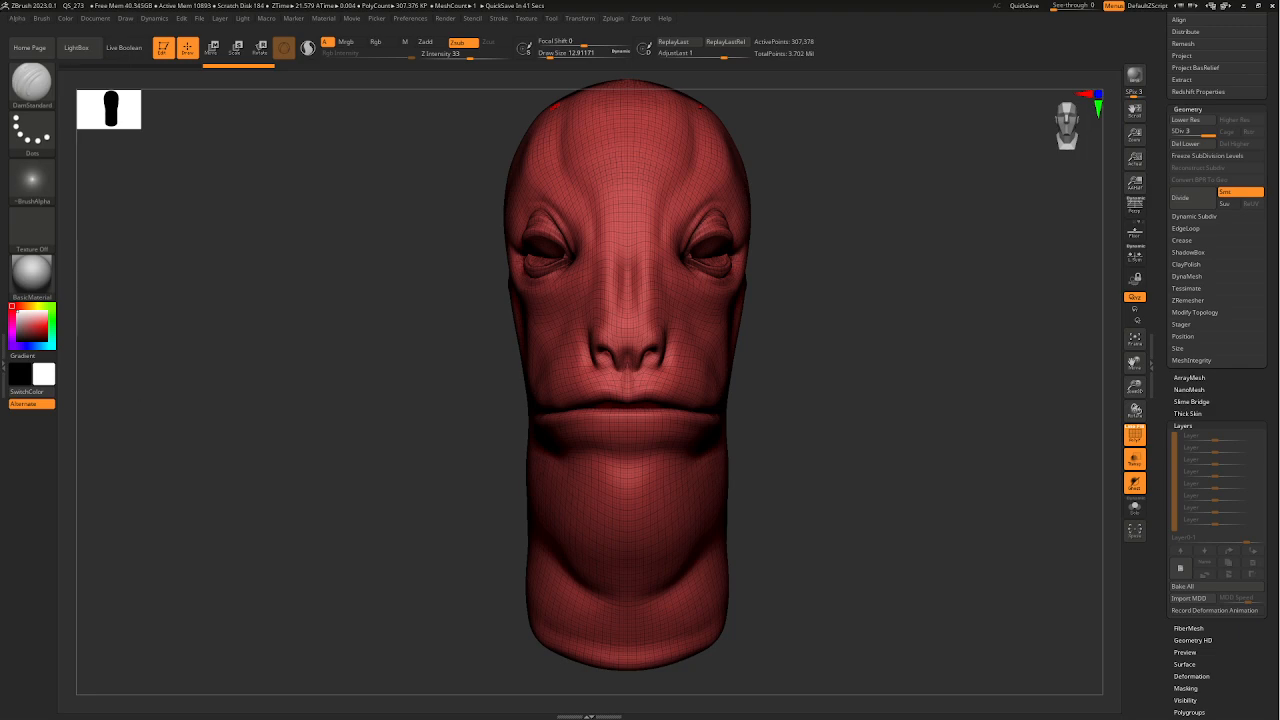
- Capture the front view of the head with Snipping Tool for annotation
key(super+shift+s)
drag(56, 68, 1152, 712)
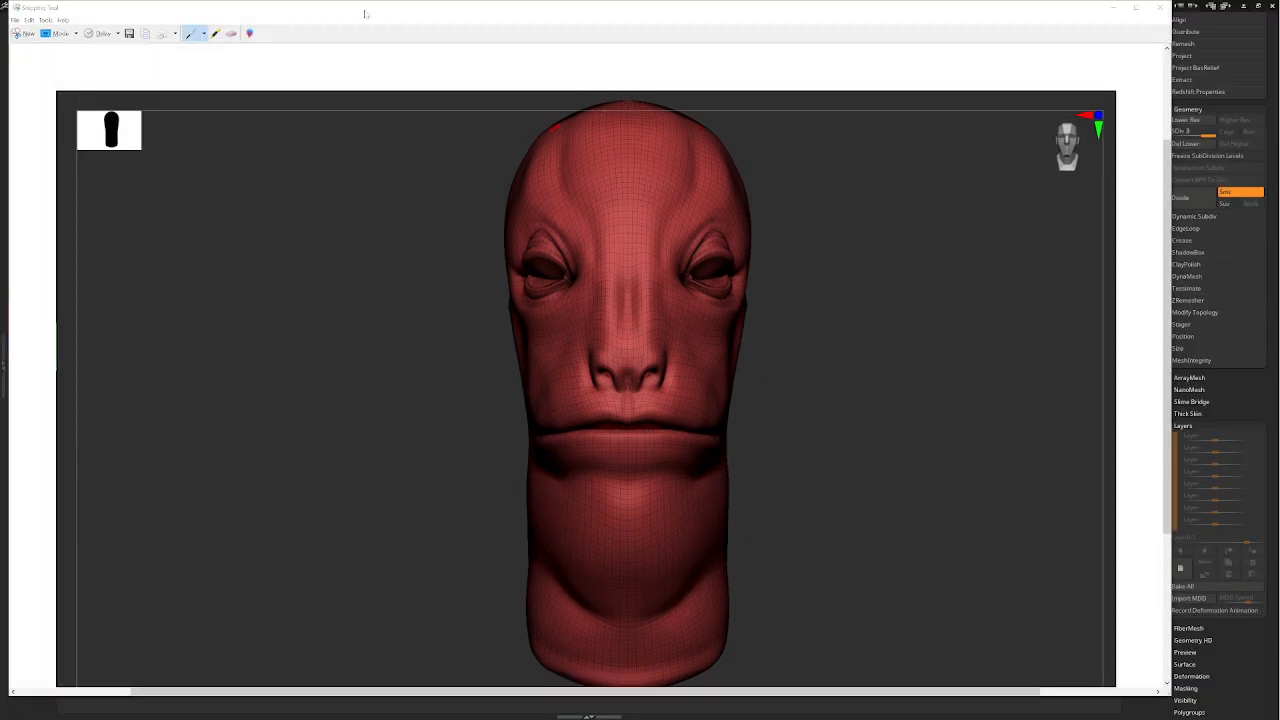
drag(365, 13, 380, 18)
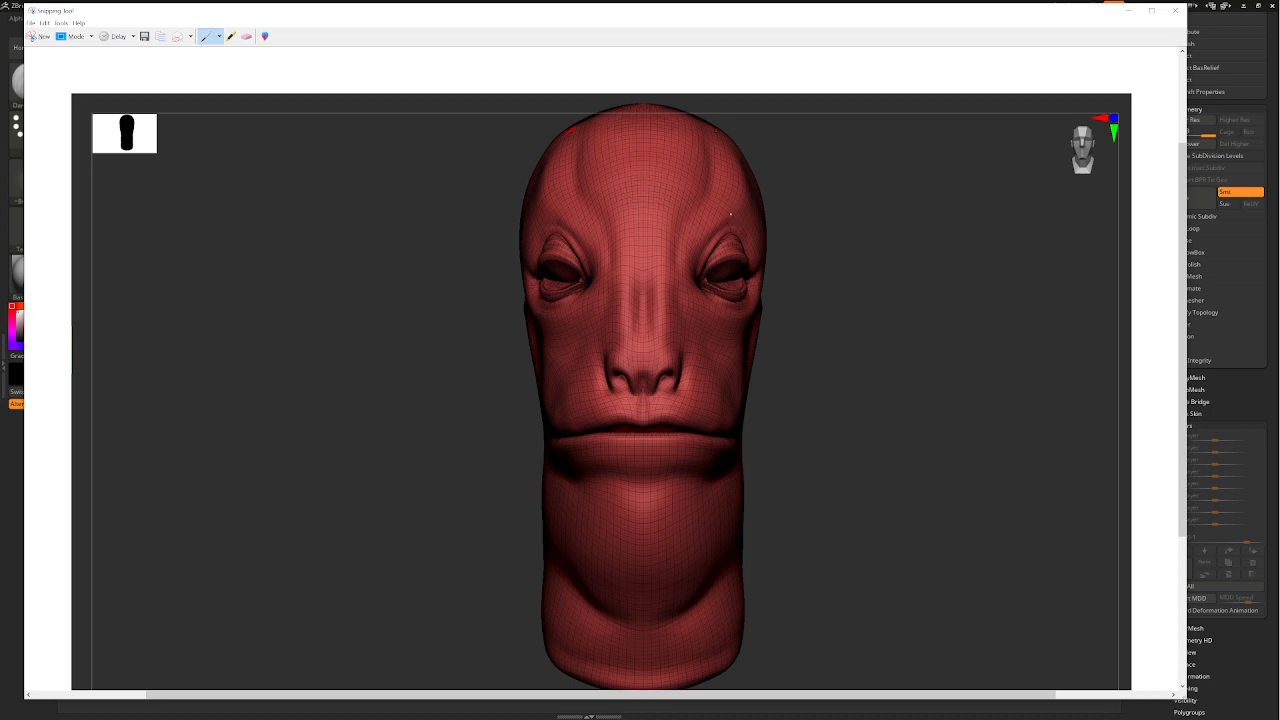
- Outline the eye sockets, brow, muzzle, mouth, jaw sides and forehead on the captured head with the blue pen
mouse_move(730, 213)
mouse_down()
mouse_move(675, 260)
mouse_move(701, 321)
mouse_up()
drag(584, 211, 550, 213)
mouse_move(598, 305)
mouse_down()
mouse_move(594, 220)
mouse_move(563, 211)
mouse_move(689, 229)
mouse_up()
drag(597, 315, 680, 309)
drag(735, 378, 733, 484)
drag(553, 505, 573, 330)
drag(544, 448, 576, 471)
mouse_move(693, 477)
mouse_down()
mouse_move(728, 460)
mouse_move(737, 428)
mouse_up()
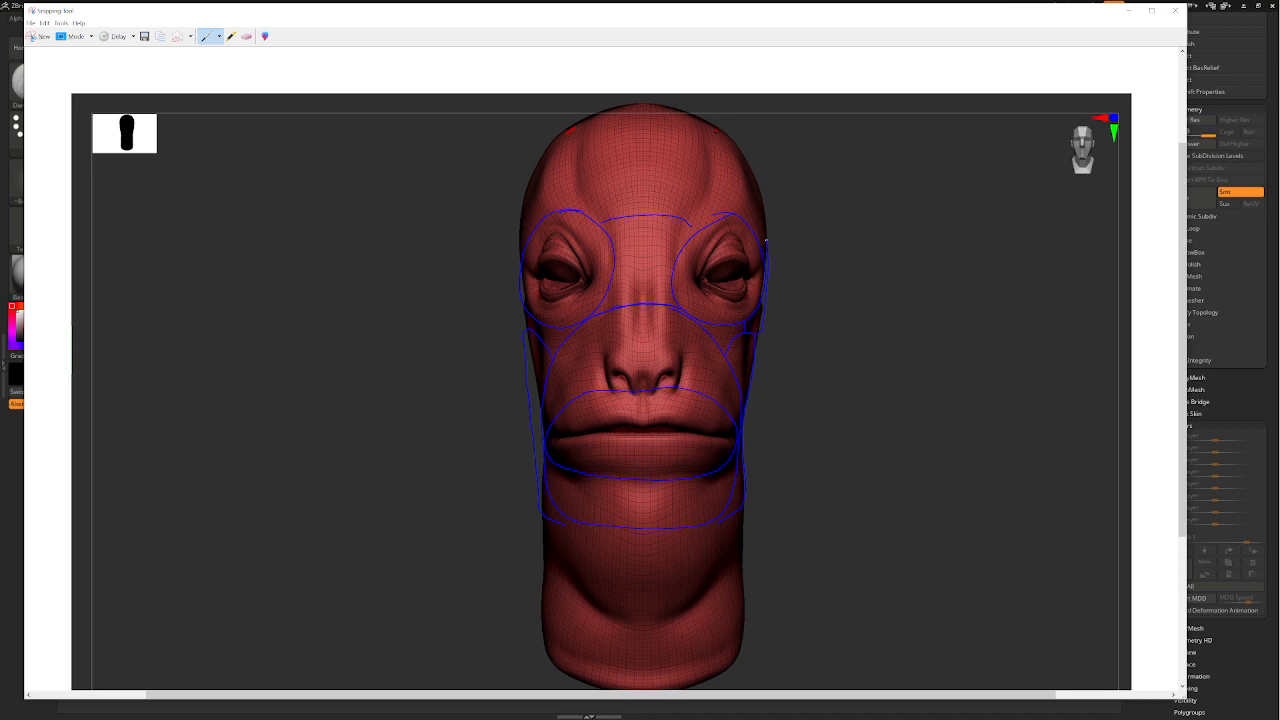
mouse_move(766, 240)
mouse_down()
mouse_move(711, 158)
mouse_move(600, 150)
mouse_up()
- Switch to the red pen and hatch the outlined strips along both sides of the cheeks and jaw
click(220, 37)
click(228, 51)
drag(749, 332, 742, 392)
drag(733, 474, 722, 515)
drag(547, 508, 545, 493)
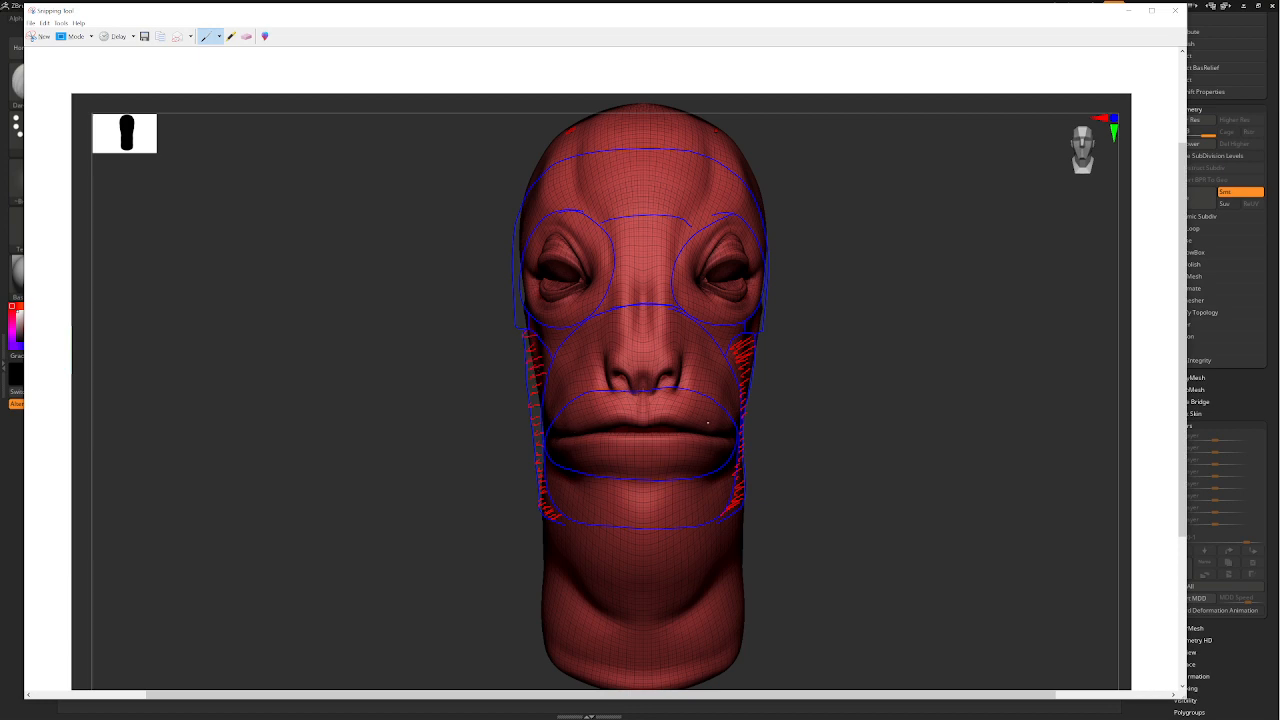
- Hatch the mouth, muzzle and chin regions of the captured head in red
drag(713, 431, 722, 418)
drag(572, 411, 550, 446)
drag(694, 468, 726, 457)
drag(641, 346, 604, 340)
mouse_move(712, 512)
mouse_down()
mouse_move(736, 476)
mouse_move(726, 470)
mouse_up()
drag(568, 487, 552, 496)
drag(561, 477, 543, 484)
- Resize the annotated capture to show all marked face regions and move it out of the sculpting view
drag(1100, 10, 973, 154)
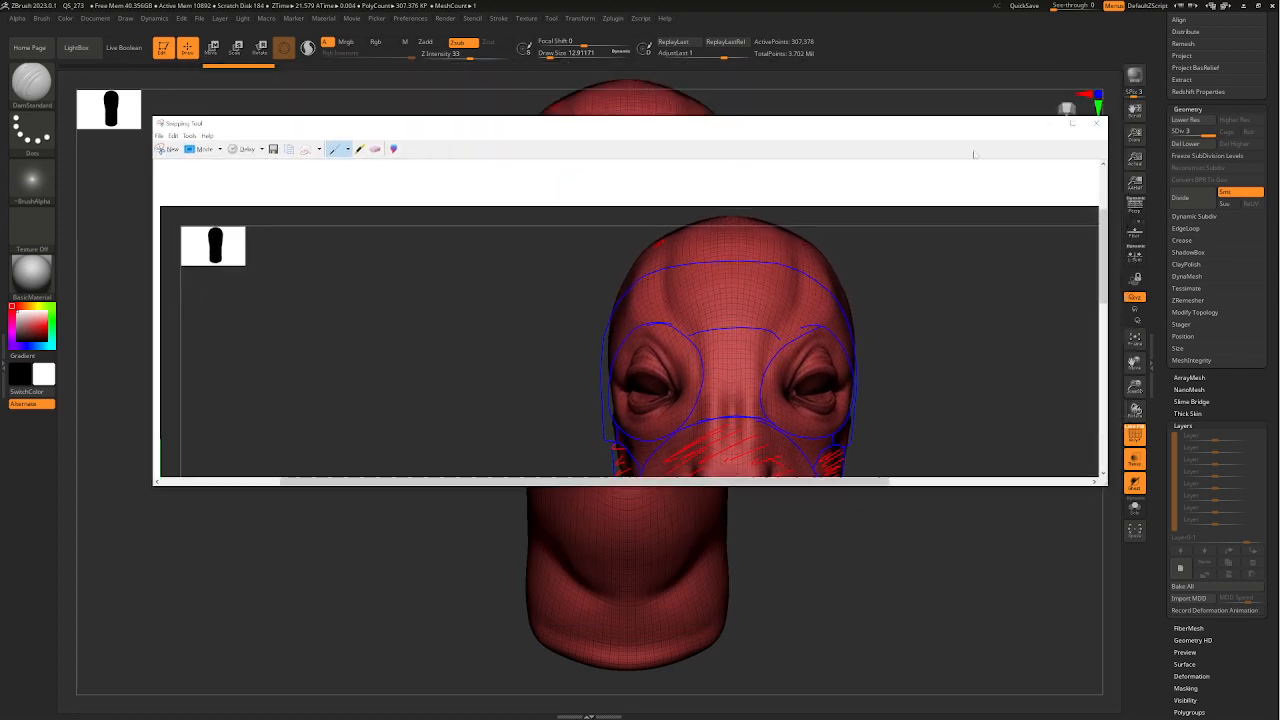
scroll(1047, 338, down, 2)
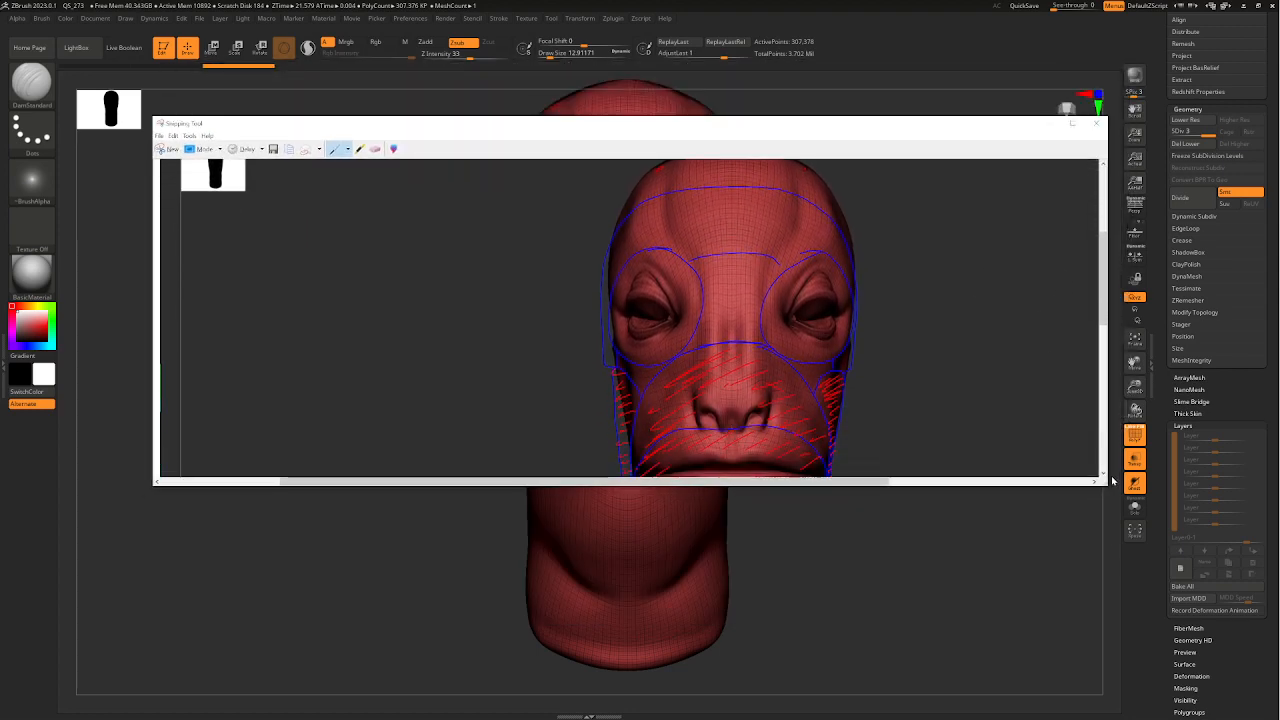
drag(1104, 487, 1085, 663)
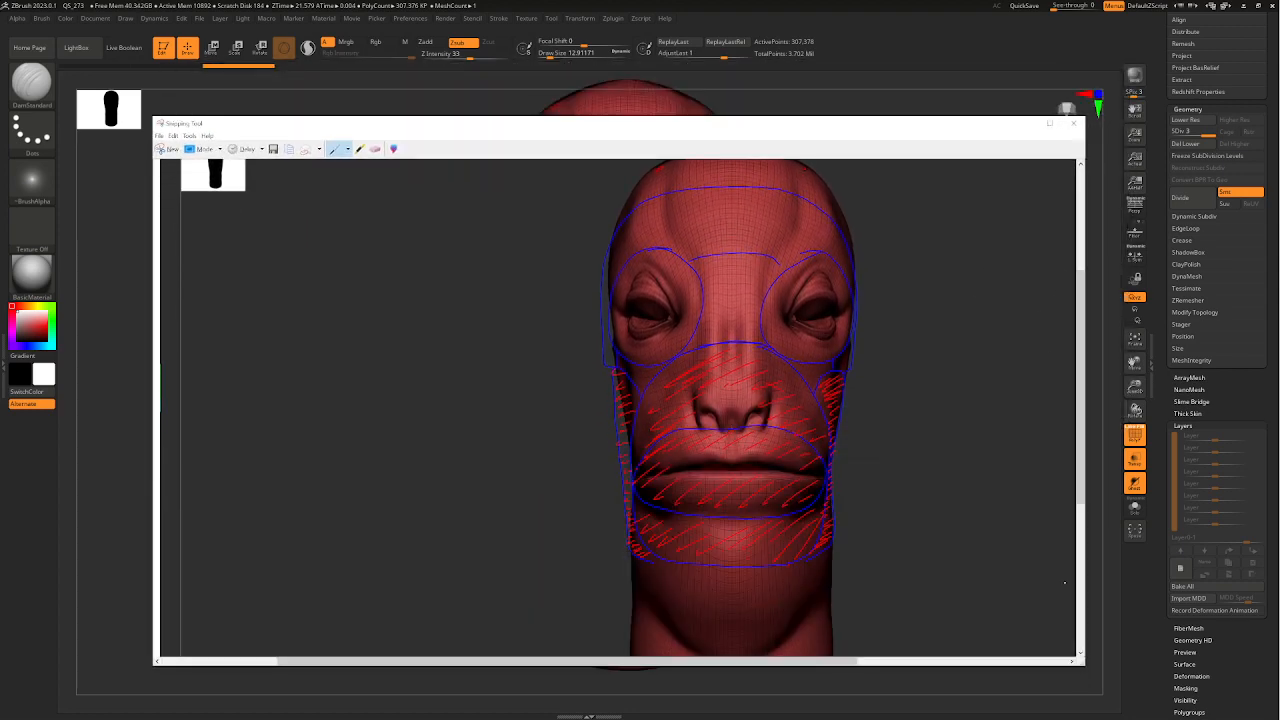
drag(841, 130, 480, 0)
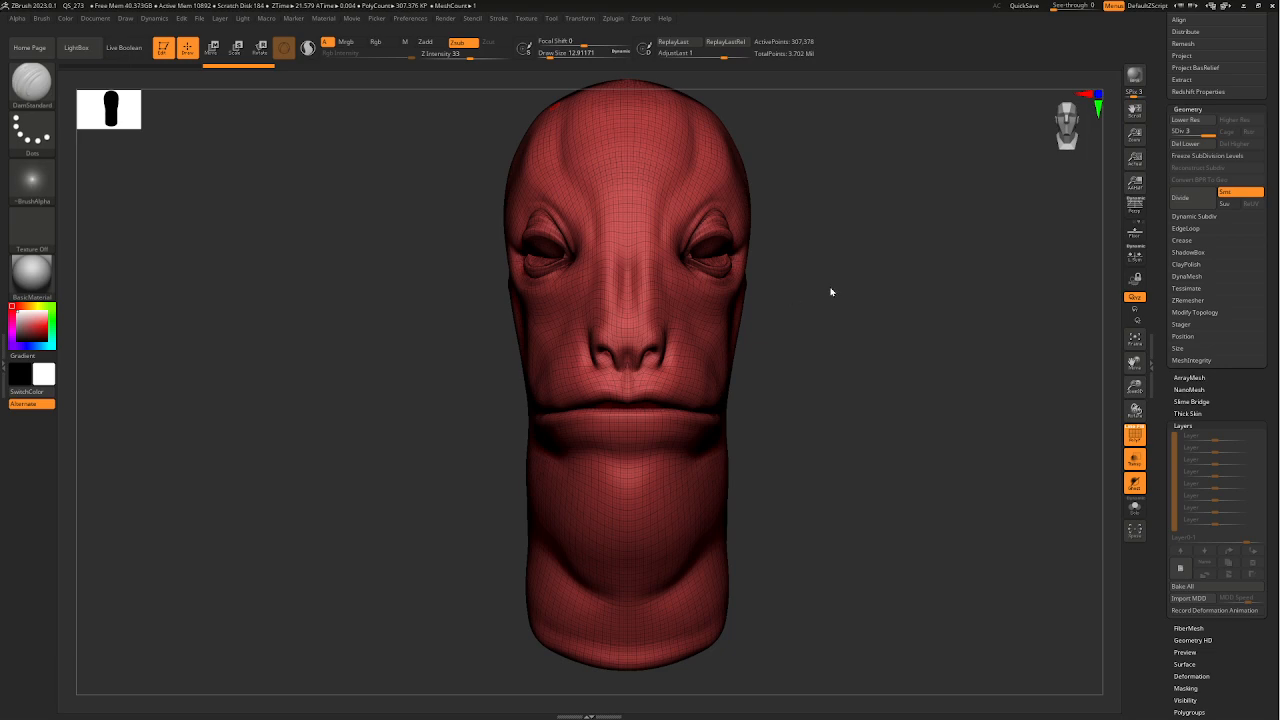
- Choose the MaskLasso brush for masking the head
drag(814, 380, 755, 410)
drag(969, 366, 465, 287)
click(44, 90)
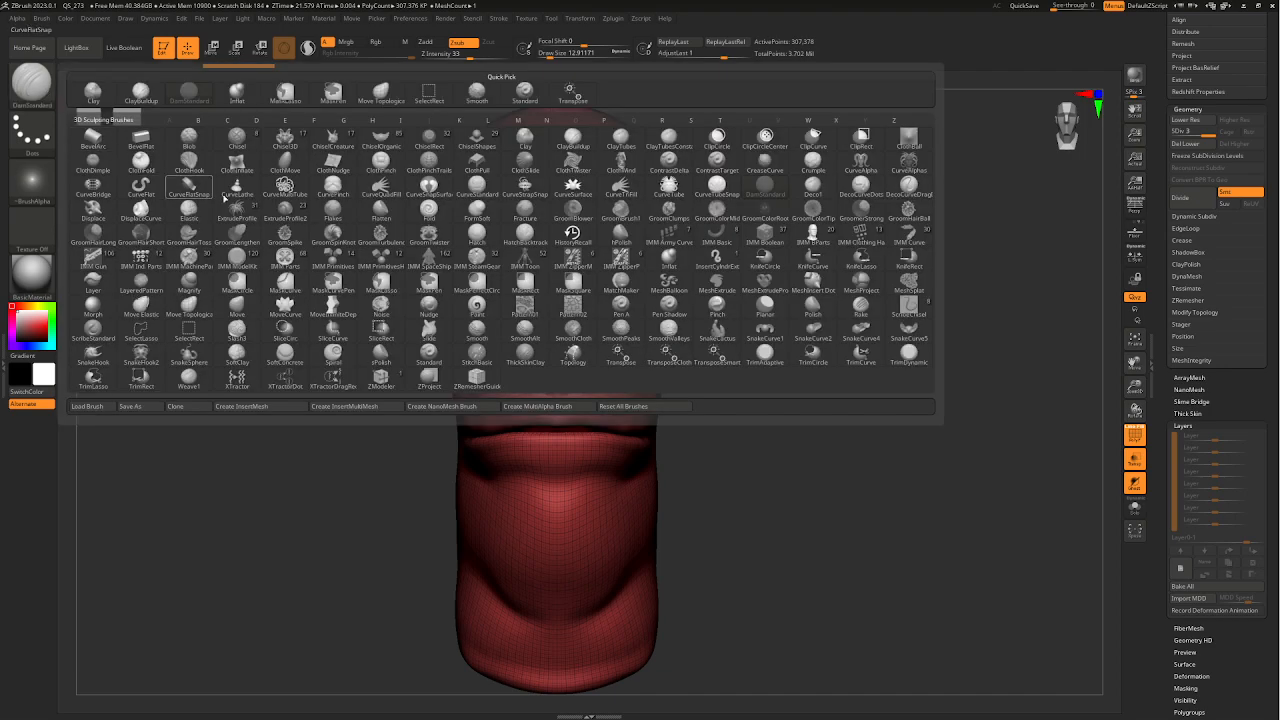
key(m)
key(l)
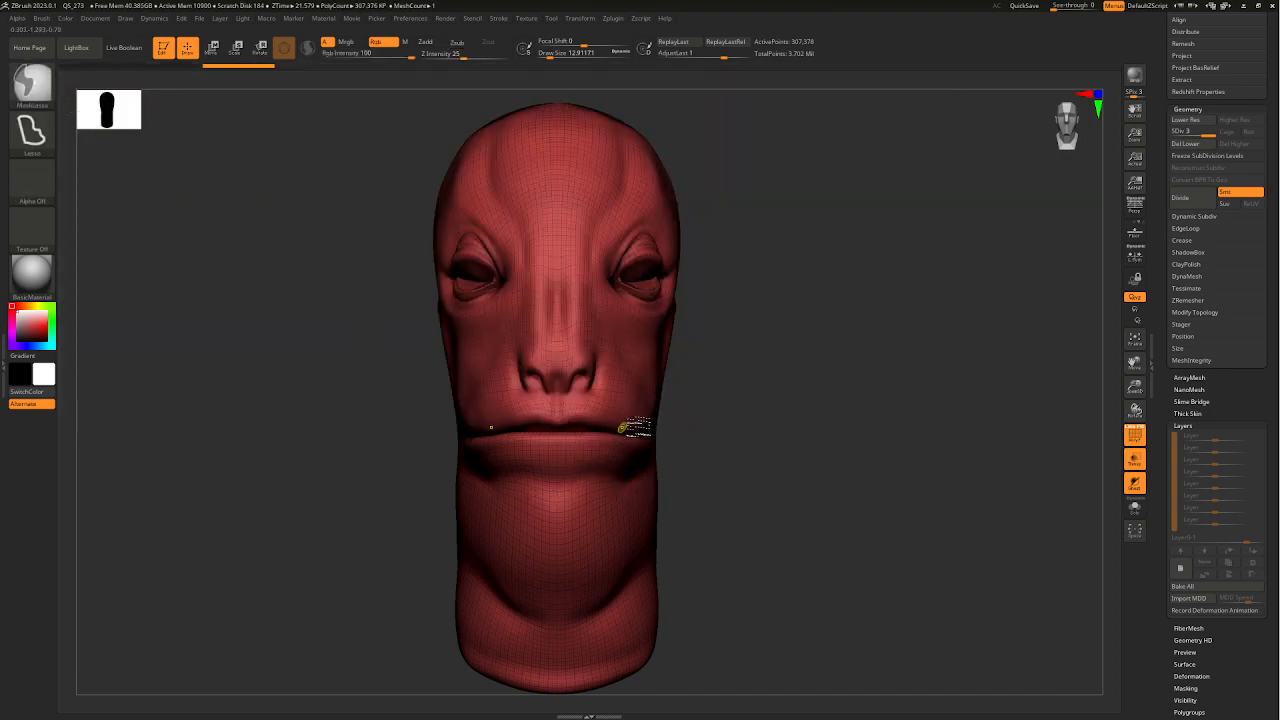
- Mask both lips across the mouth with lasso selections and clear the stray mask from the side of the jaw
drag(729, 449, 635, 417)
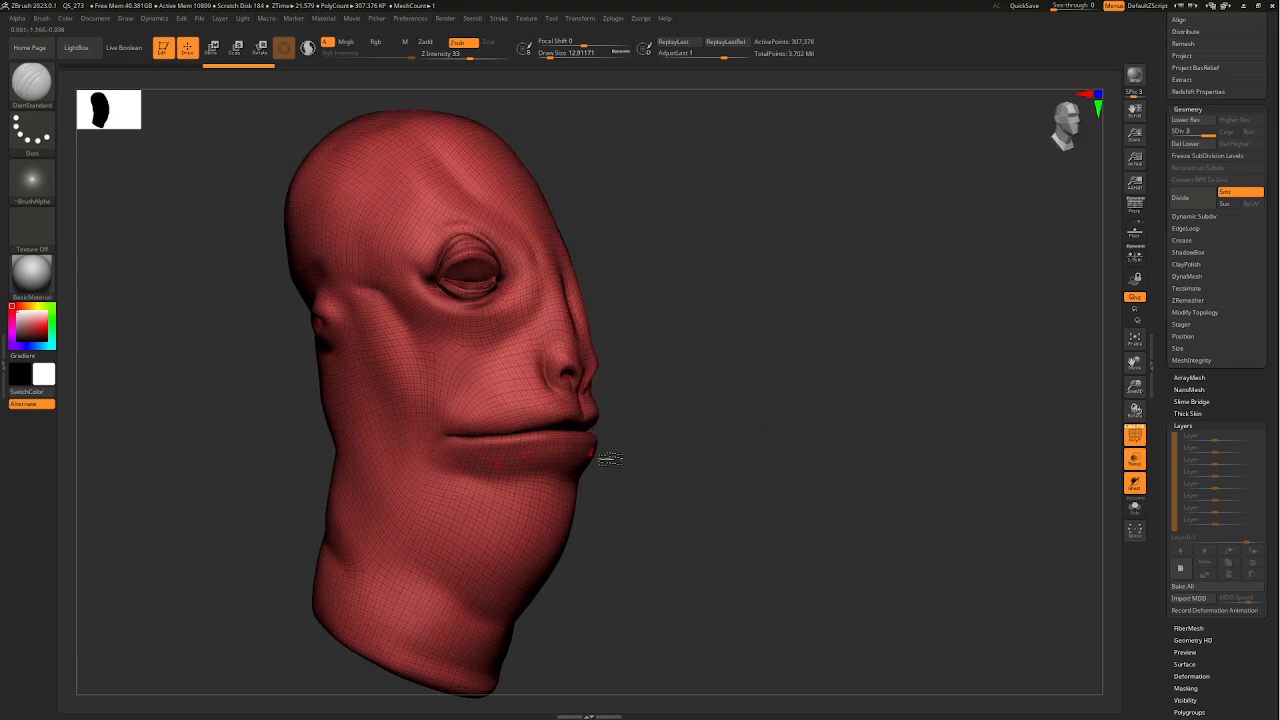
drag(610, 458, 1002, 475)
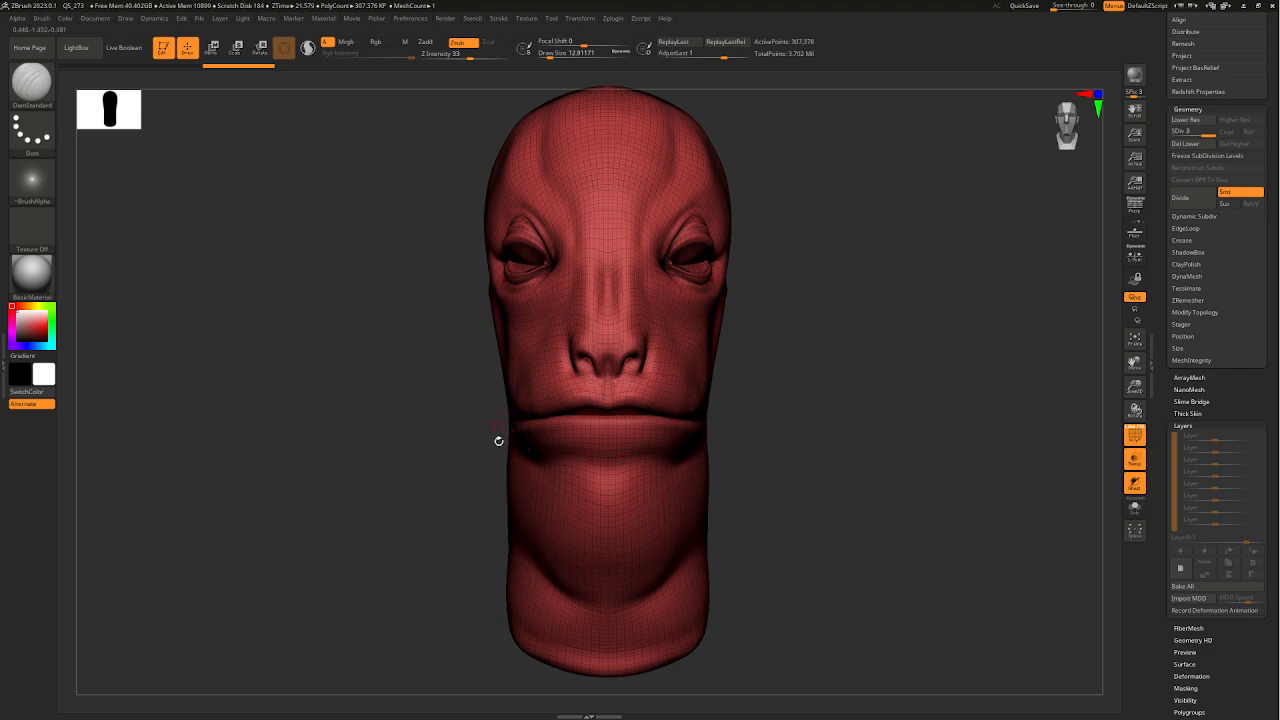
drag(750, 375, 746, 409)
key(ctrl)
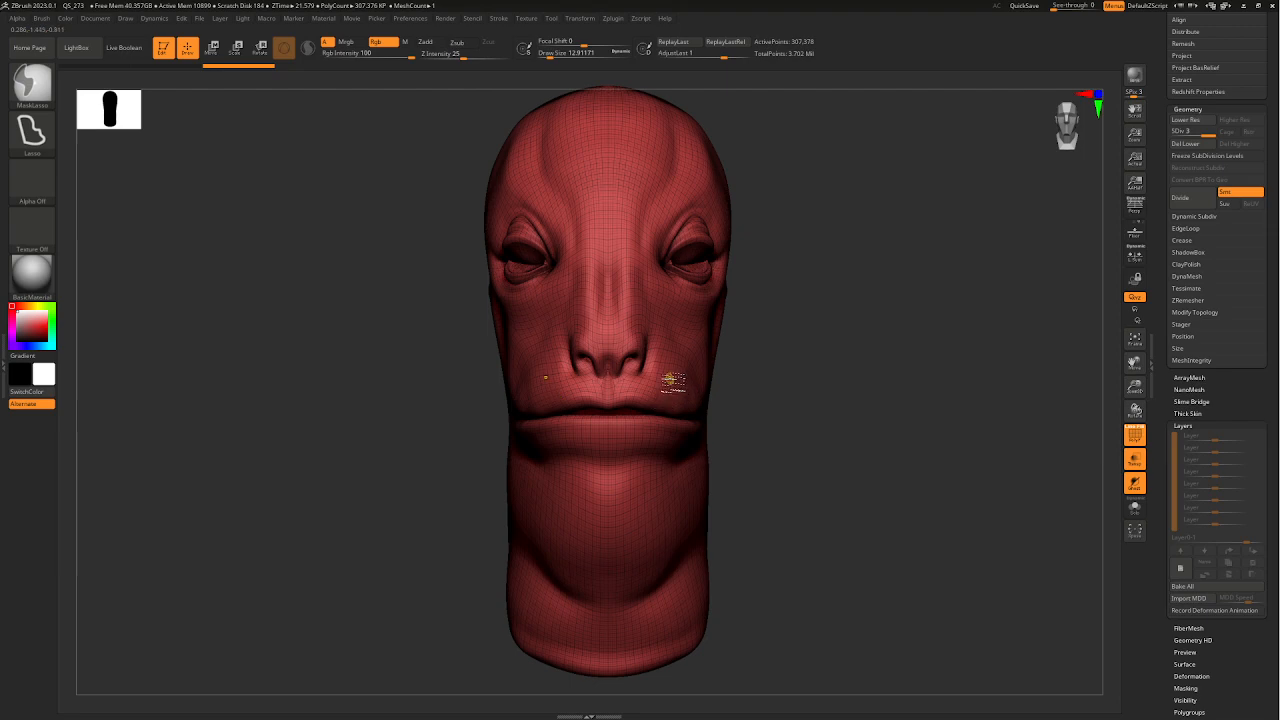
mouse_move(540, 390)
ctrl+mouse_down()
mouse_move(523, 443)
mouse_move(640, 455)
mouse_move(655, 385)
ctrl+mouse_up()
drag(786, 449, 684, 432)
key(ctrl)
drag(894, 465, 934, 450)
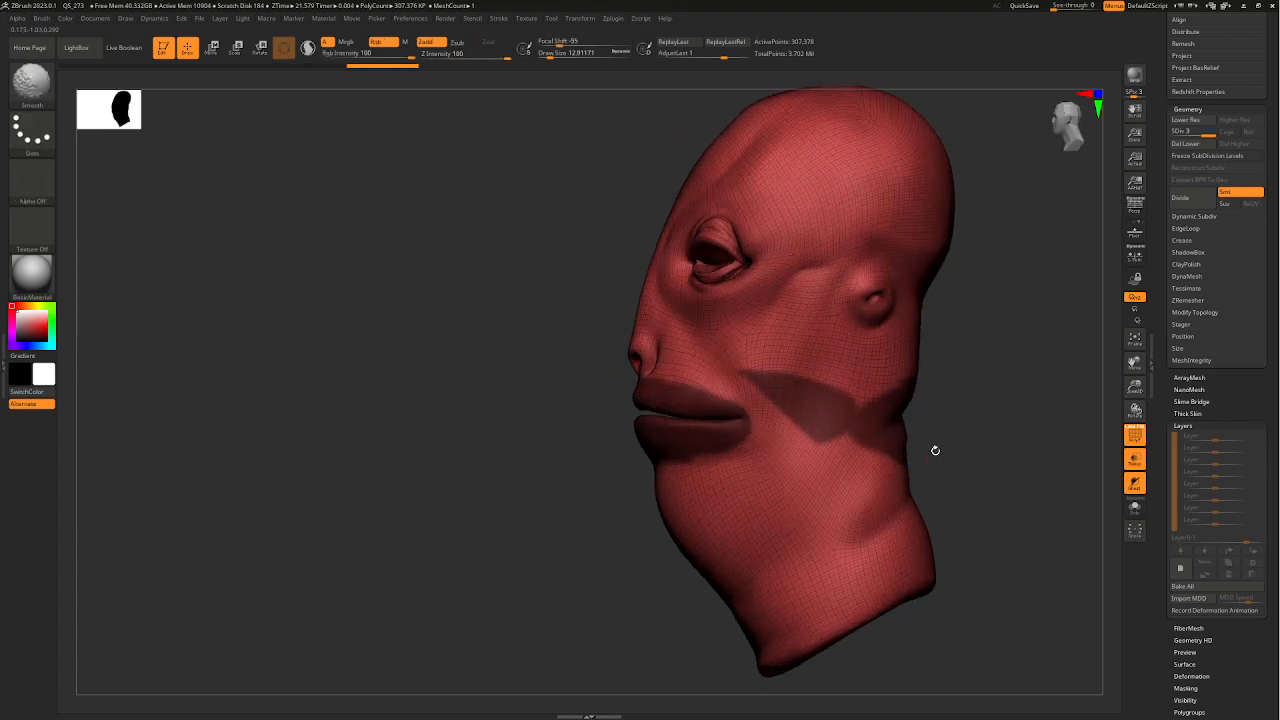
mouse_move(988, 368)
ctrl+mouse_down()
mouse_move(928, 327)
mouse_move(716, 355)
mouse_move(845, 500)
mouse_move(951, 486)
mouse_move(913, 485)
ctrl+mouse_up()
- Switch the masking brush to MaskPen and paint the mask along the edges of the upper and lower lips
ctrl+click(35, 84)
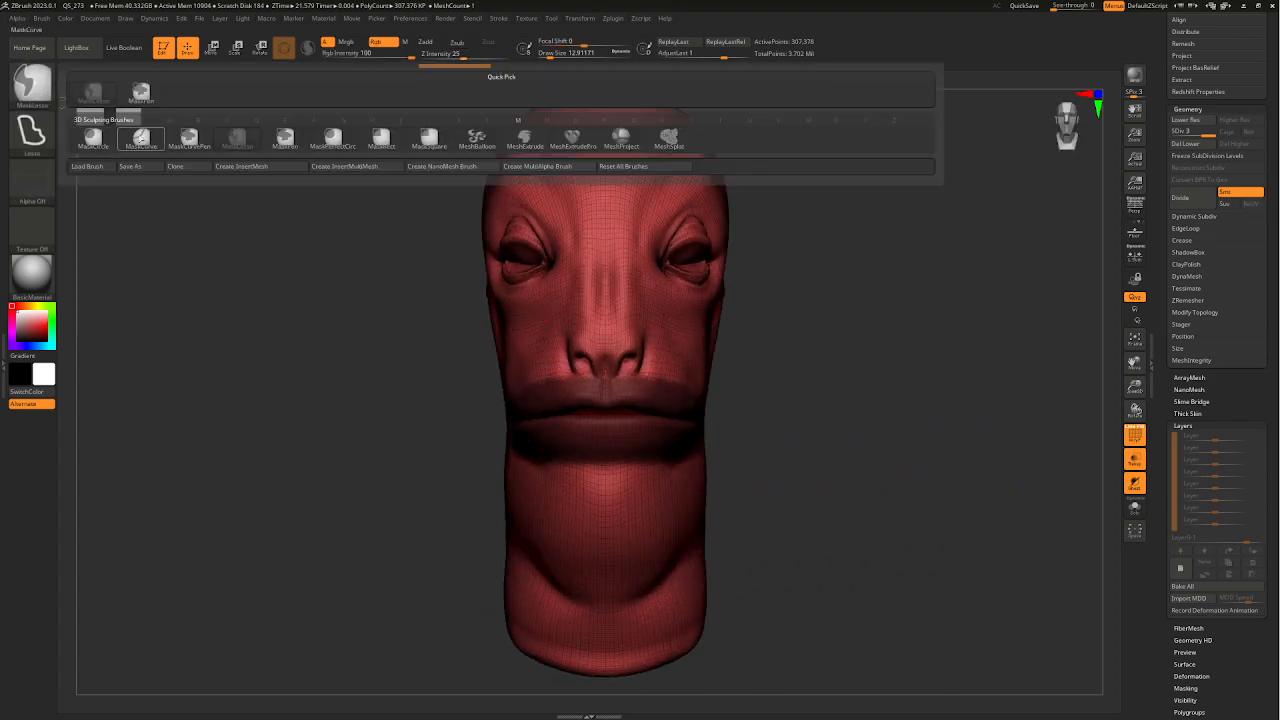
click(140, 93)
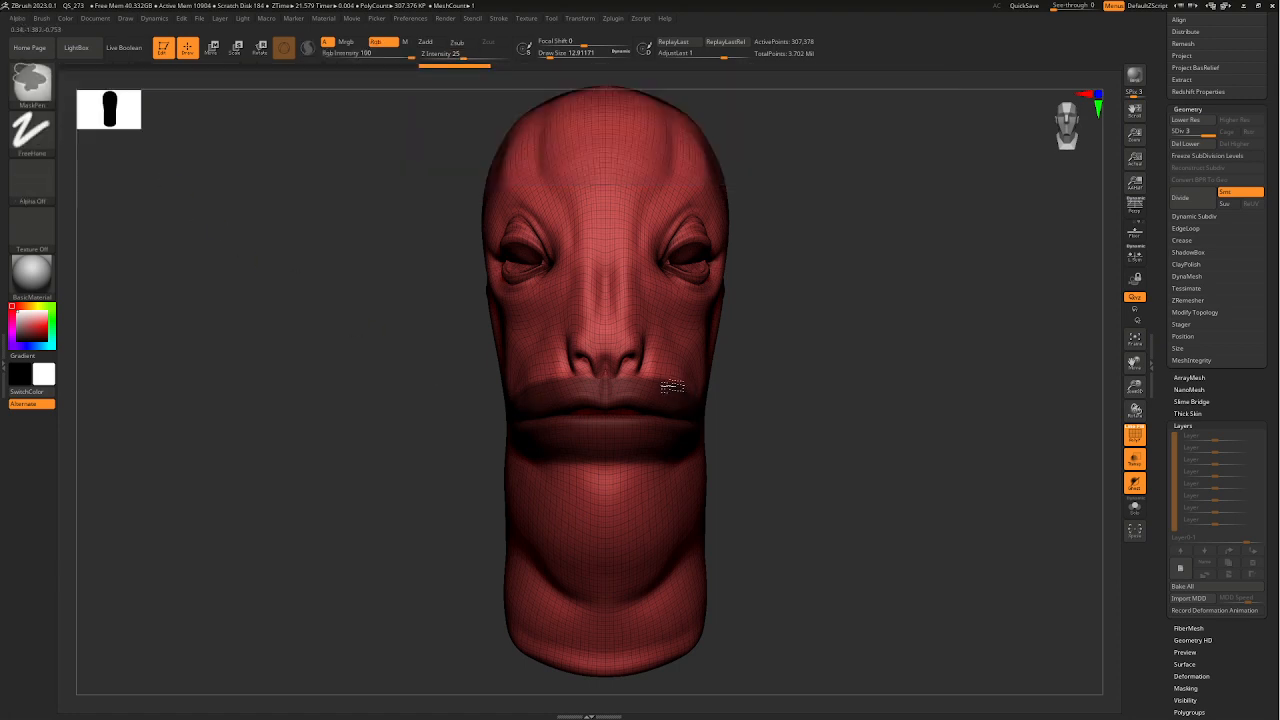
ctrl+drag(640, 380, 573, 388)
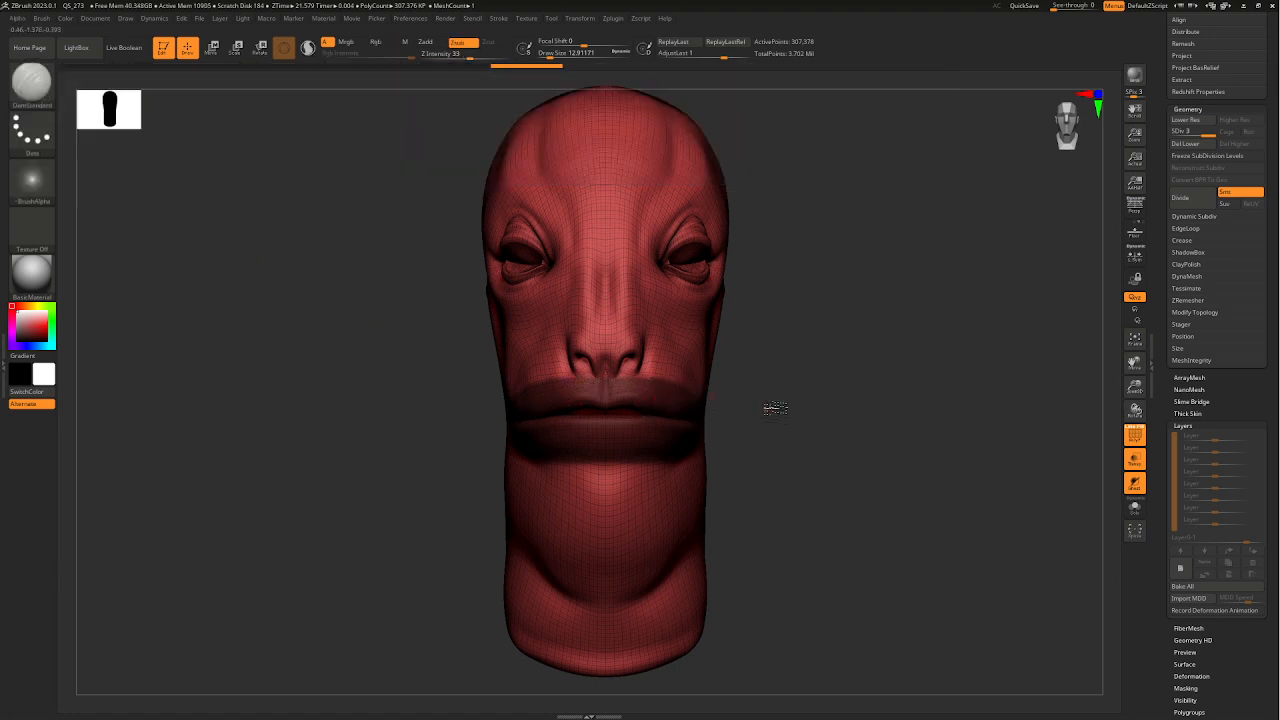
drag(775, 408, 655, 383)
key(ctrl)
ctrl+drag(555, 396, 597, 383)
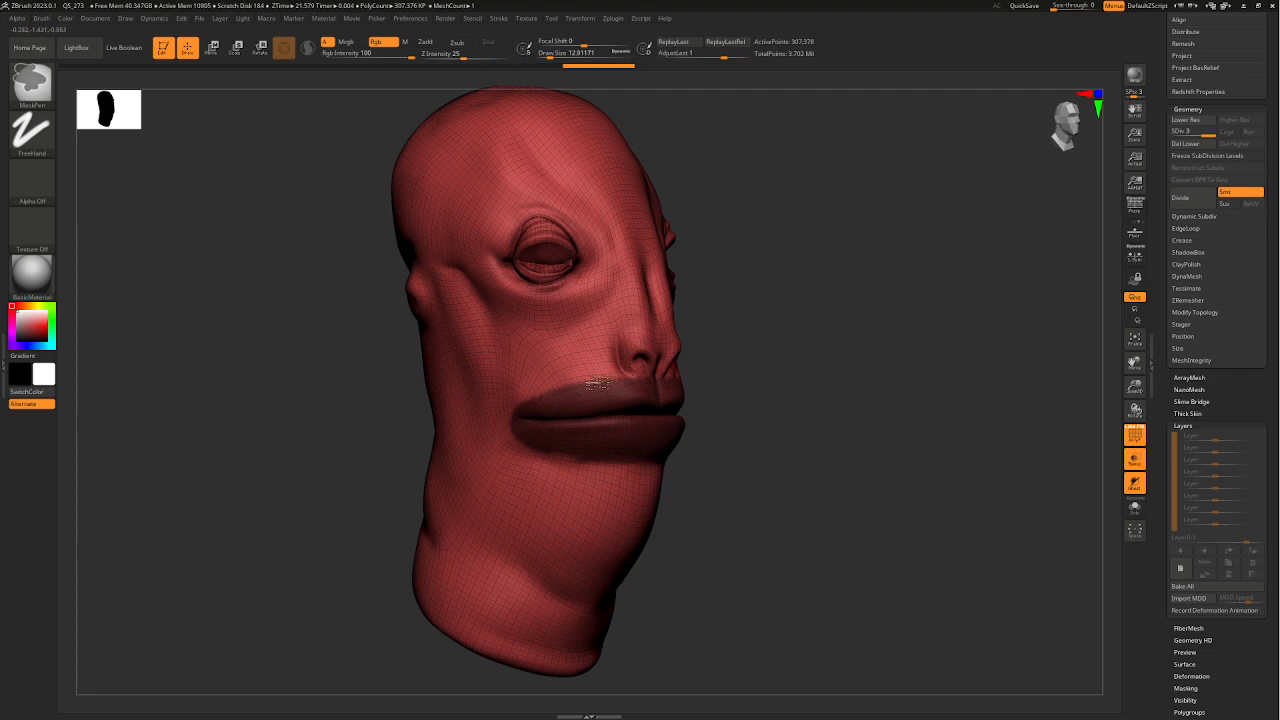
ctrl+drag(531, 427, 657, 427)
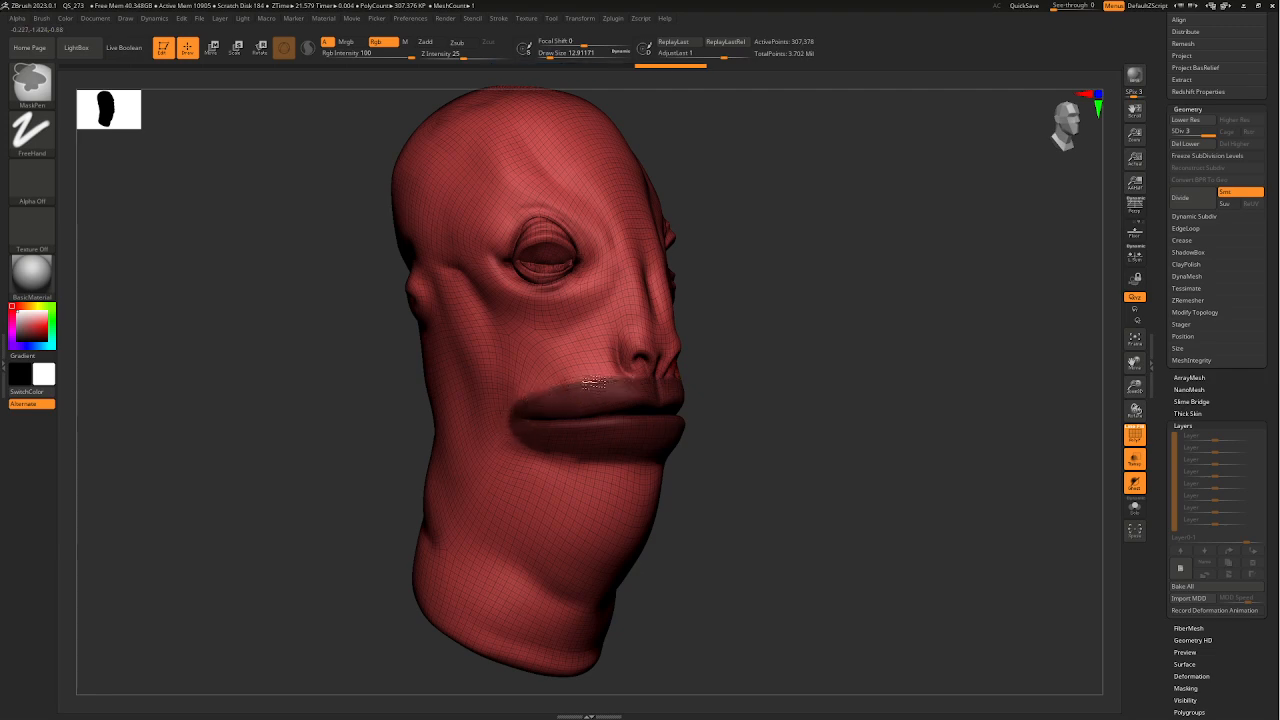
- Refine the lip mask around the mouth corner and the lower lip edge
mouse_move(700, 430)
mouse_down()
mouse_move(806, 460)
mouse_move(771, 424)
mouse_up()
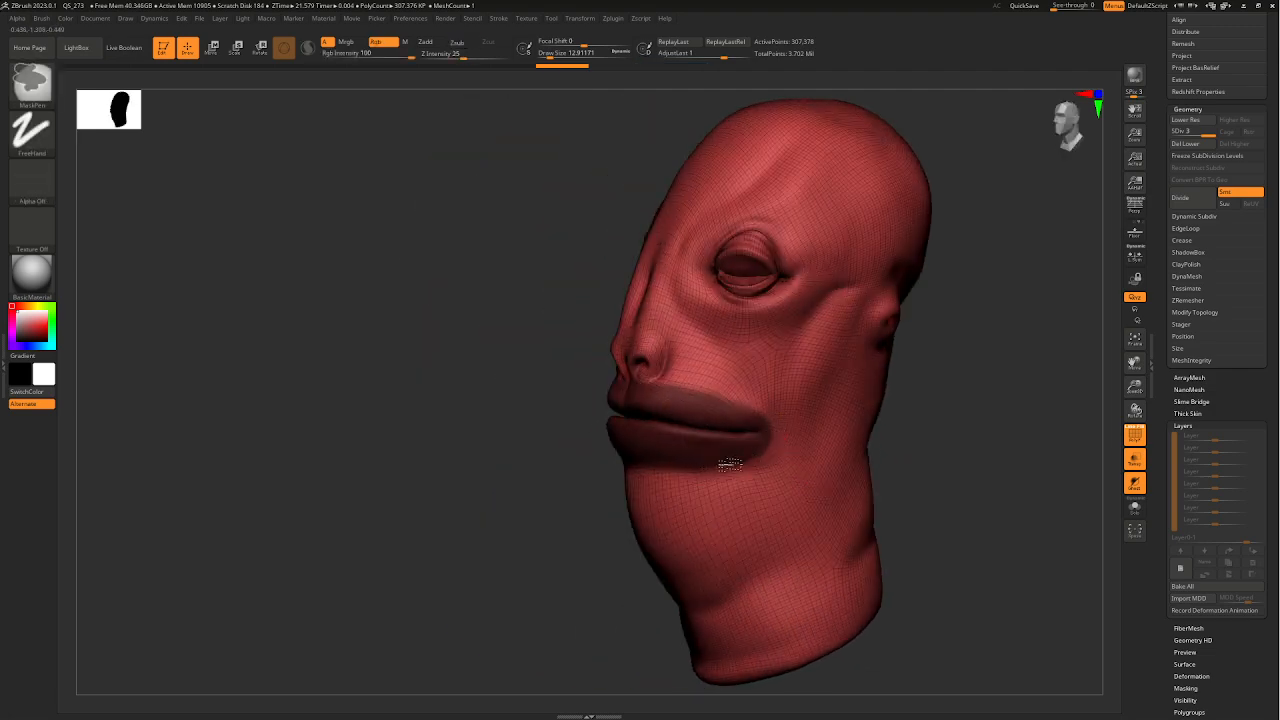
mouse_move(622, 464)
mouse_down()
mouse_move(700, 455)
mouse_move(735, 475)
mouse_up()
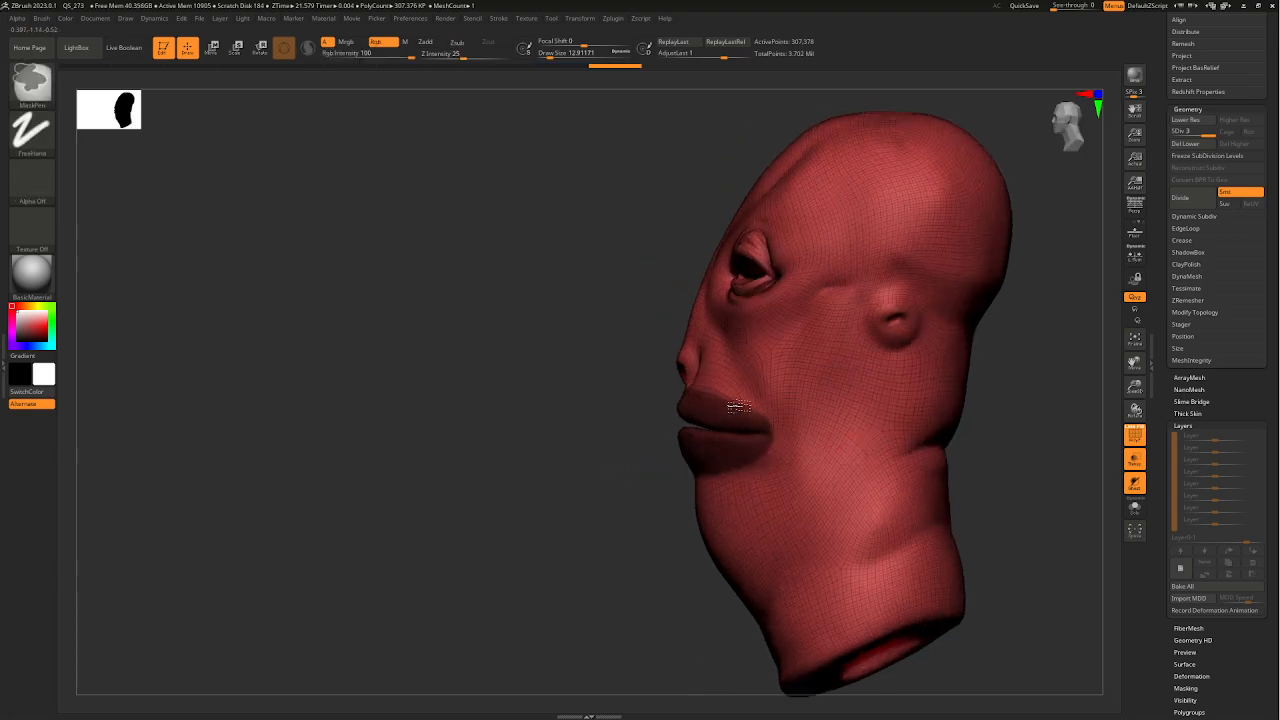
ctrl+drag(739, 406, 702, 396)
drag(972, 438, 1051, 434)
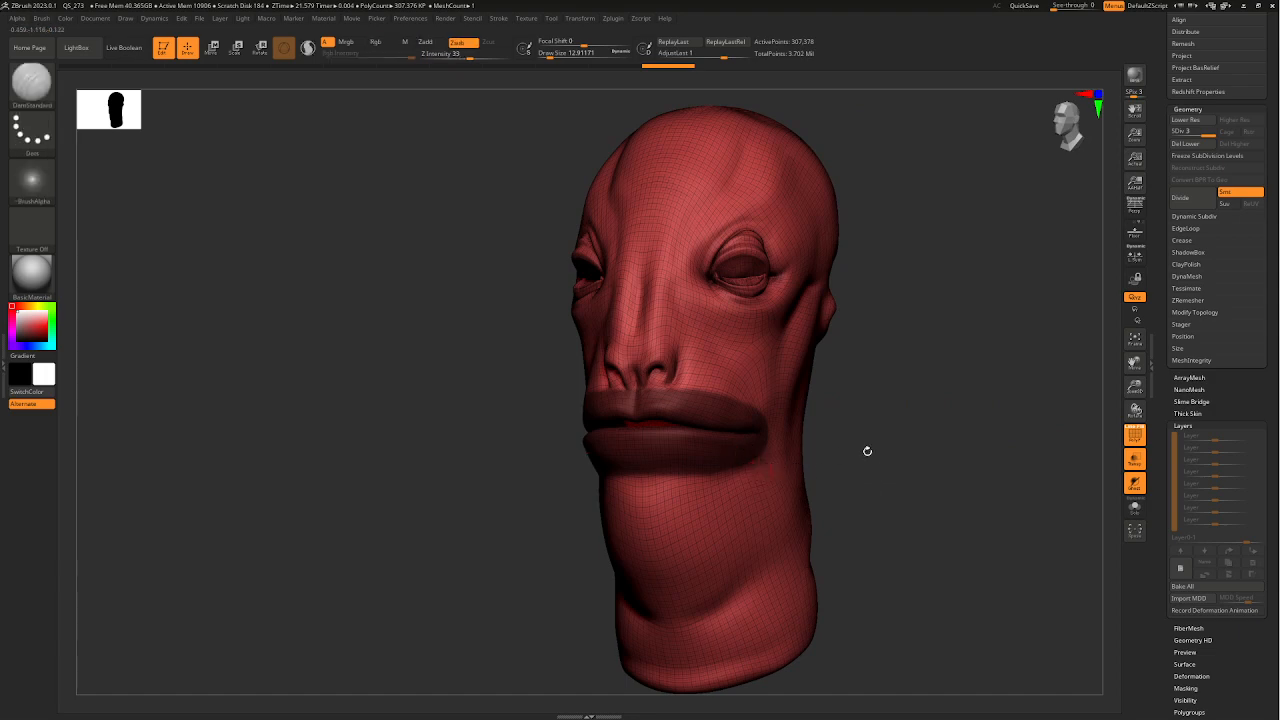
drag(867, 451, 957, 457)
- Hide the mouth area, enlarge the draw size to about 70.8, and mask the exposed inner mouth surface from the front
ctrl+shift+drag(946, 385, 735, 490)
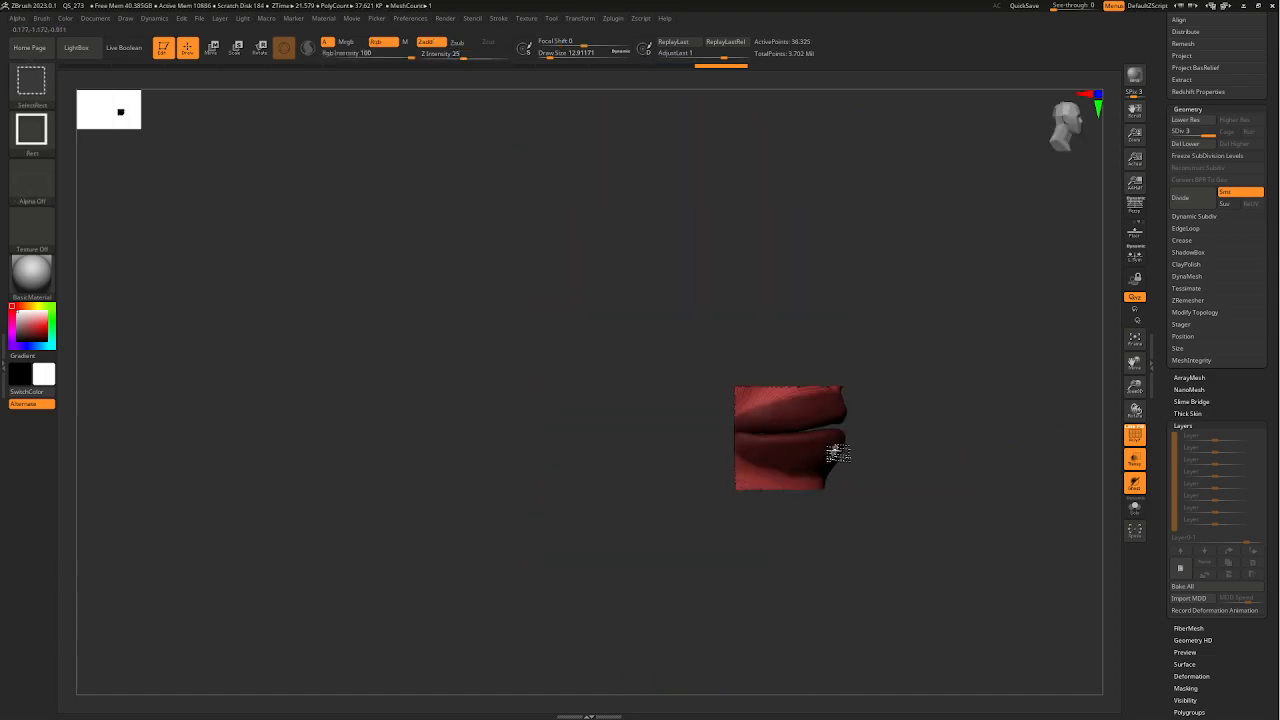
ctrl+shift+drag(838, 453, 906, 527)
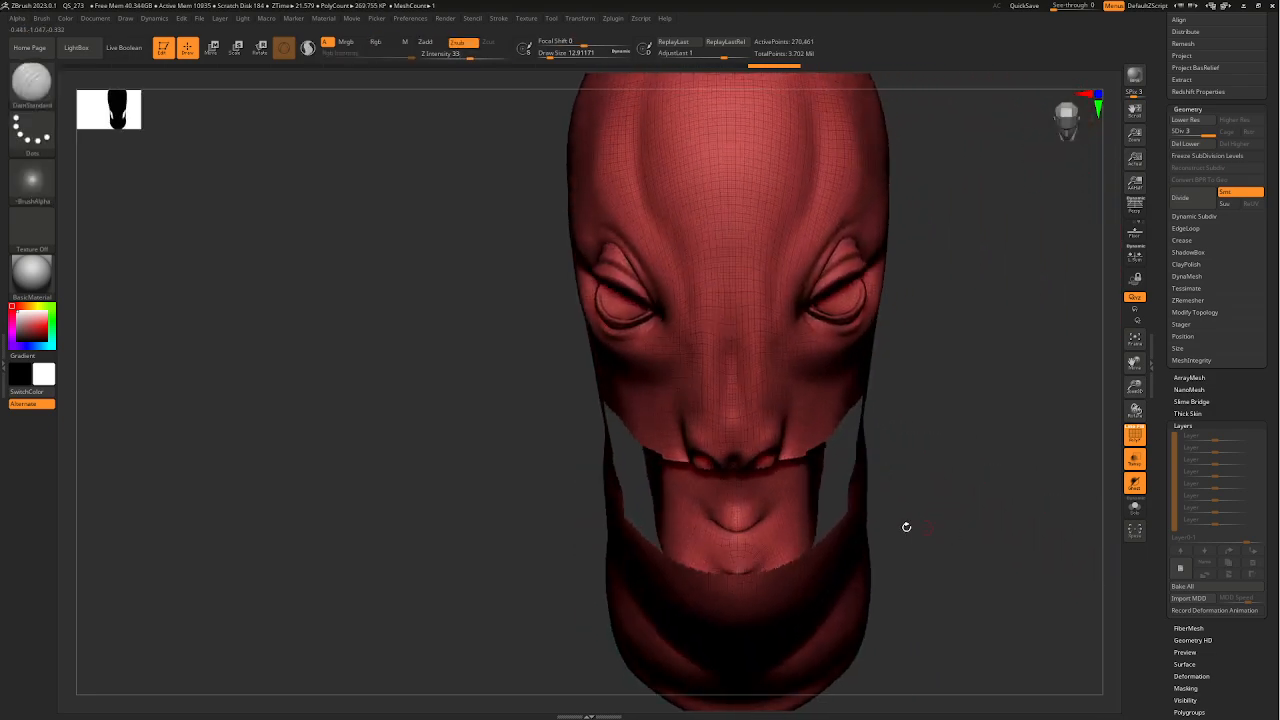
key(space)
mouse_move(735, 535)
mouse_down()
mouse_move(711, 507)
mouse_move(670, 517)
mouse_up()
ctrl+click(738, 515)
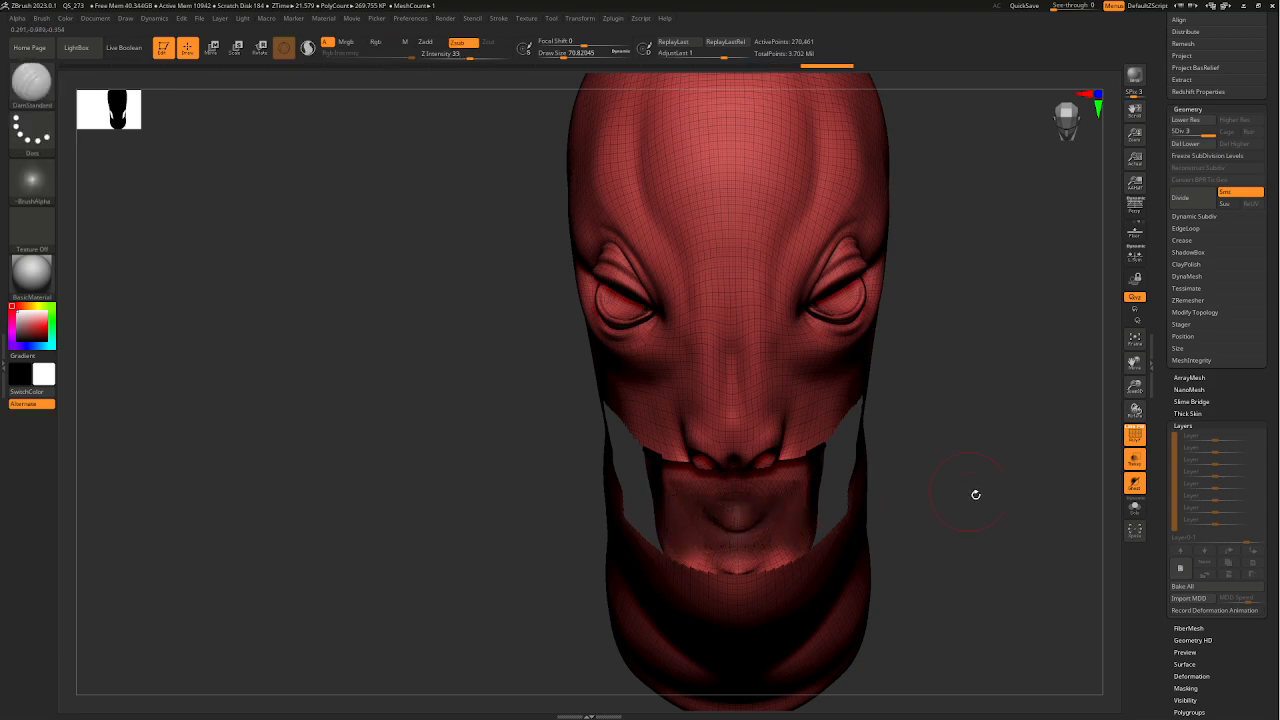
- Paint the mask over the remaining walls of the mouth cavity from the sides and from below
mouse_move(974, 491)
mouse_down()
mouse_move(986, 511)
mouse_move(957, 531)
mouse_move(980, 520)
mouse_move(893, 489)
mouse_up()
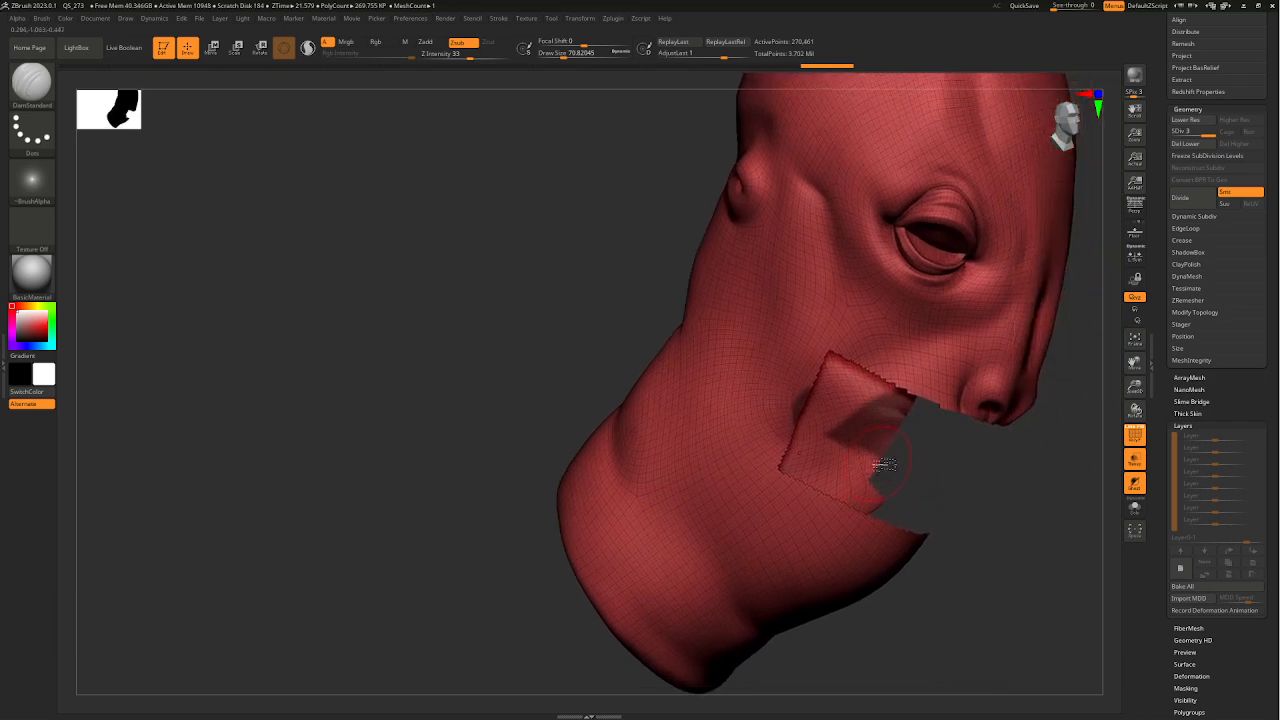
mouse_move(880, 438)
ctrl+mouse_down()
mouse_move(863, 472)
mouse_move(866, 437)
mouse_move(849, 409)
mouse_move(814, 426)
ctrl+mouse_up()
drag(957, 486, 763, 375)
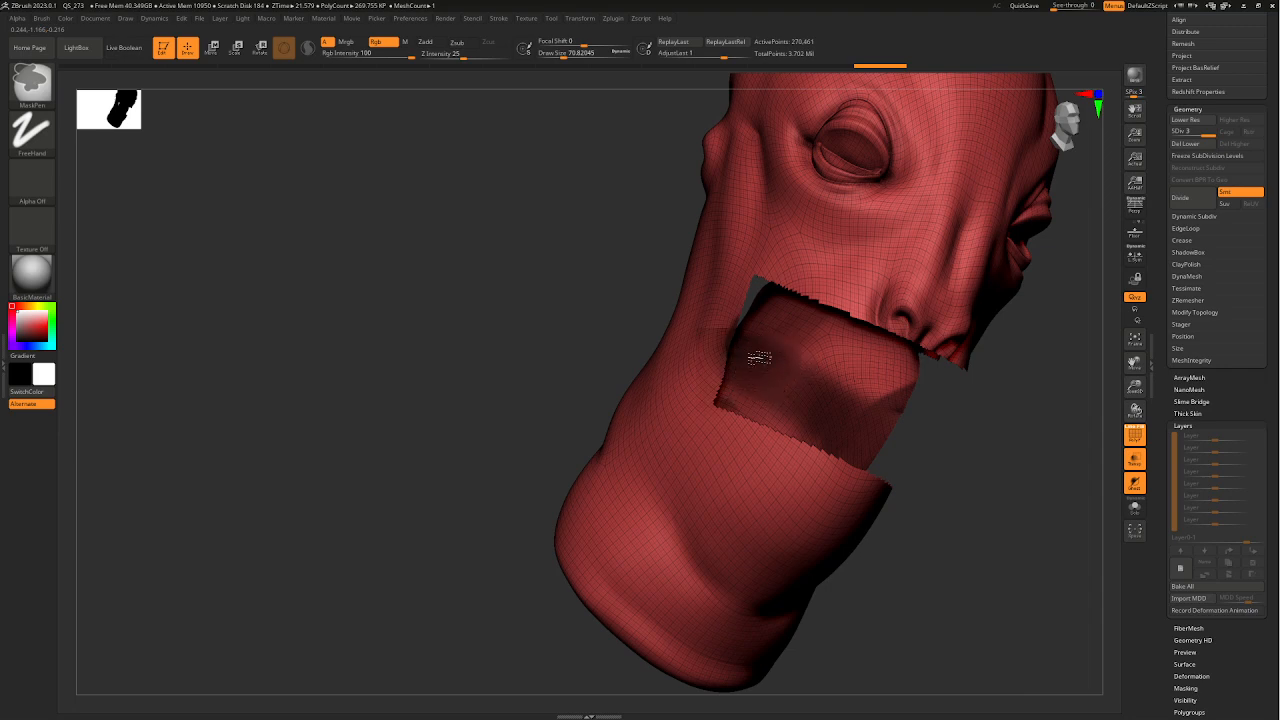
mouse_move(971, 429)
mouse_down()
mouse_move(994, 414)
mouse_move(960, 395)
mouse_move(945, 347)
mouse_move(976, 337)
mouse_move(980, 309)
mouse_up()
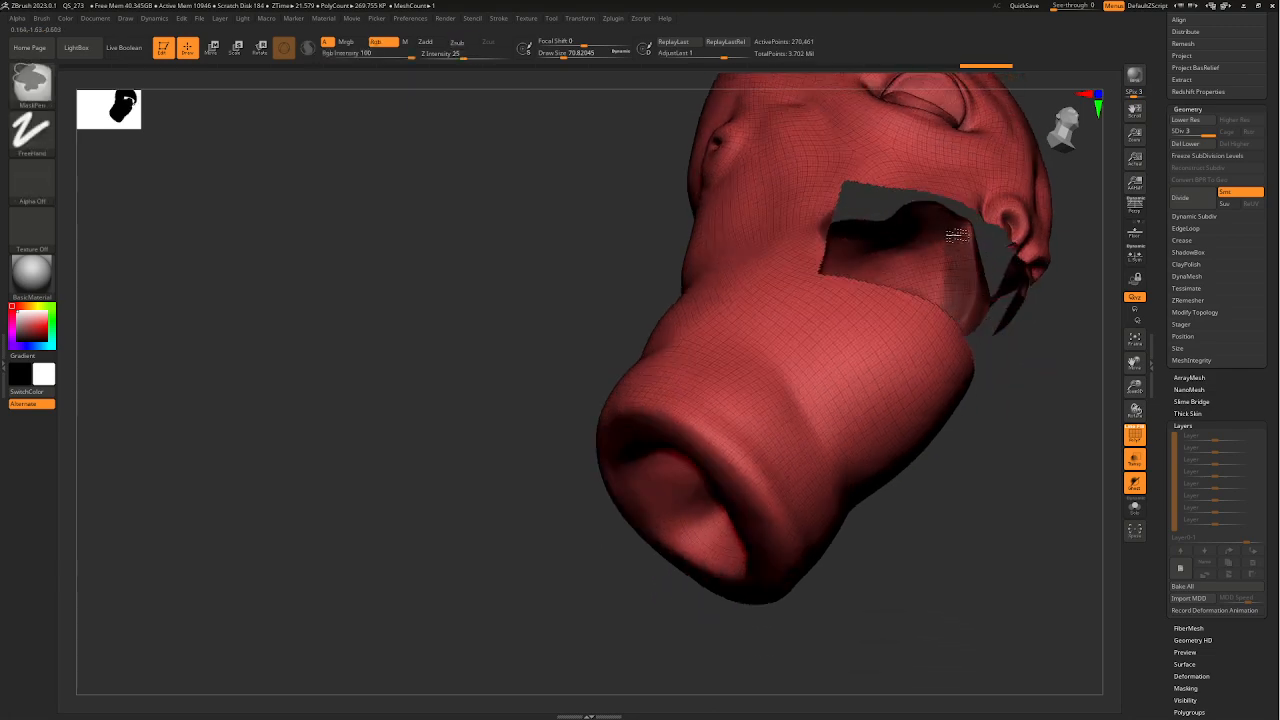
mouse_move(917, 278)
mouse_down()
mouse_move(1000, 443)
mouse_move(929, 294)
mouse_up()
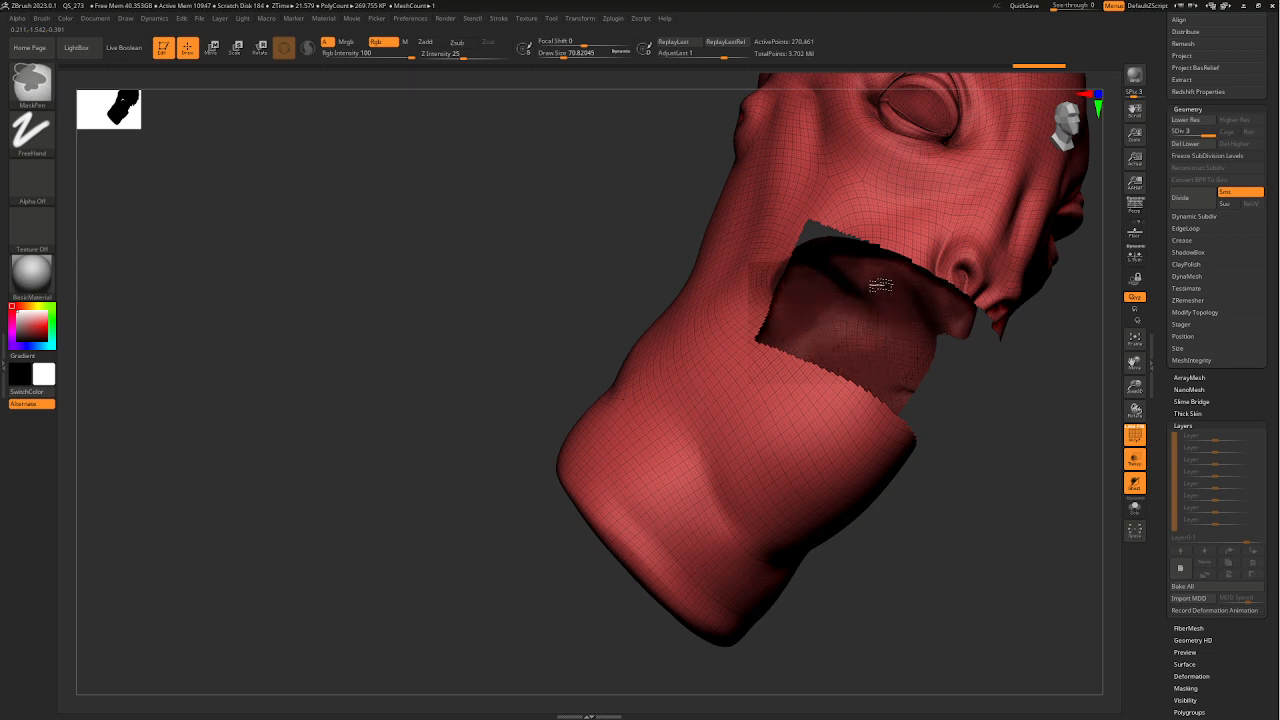
right_drag(912, 318, 922, 263)
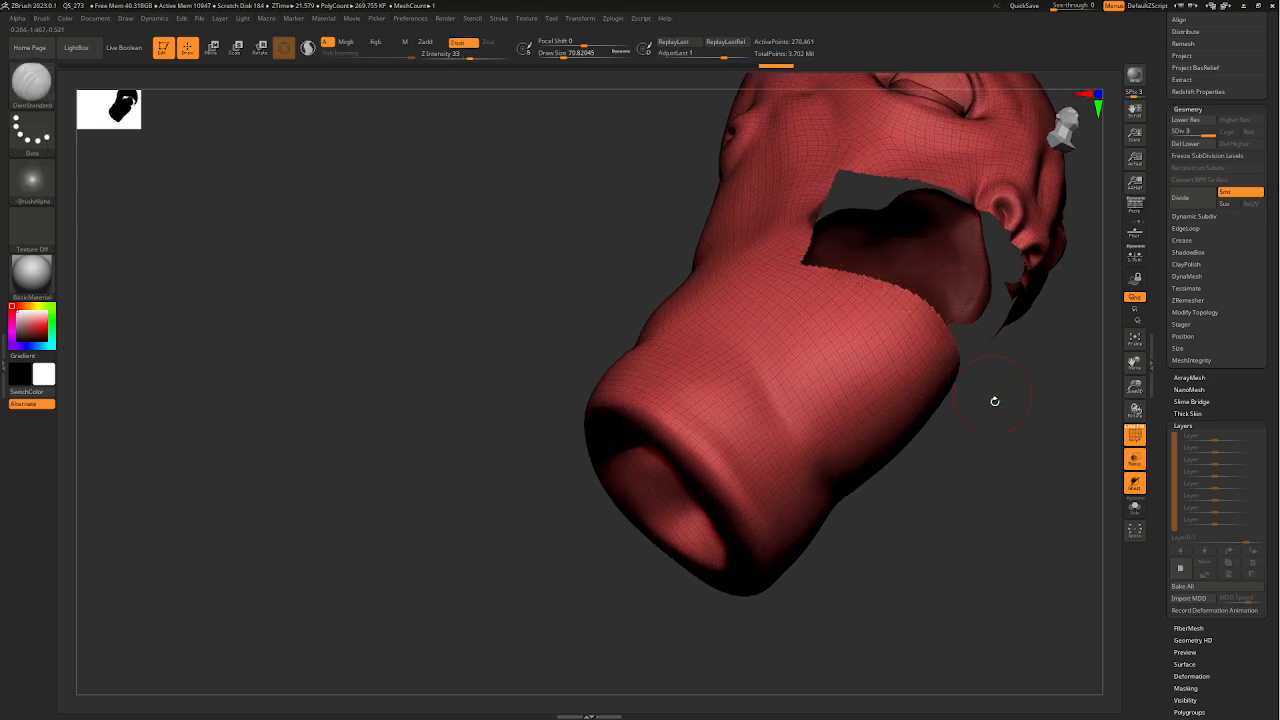
right_drag(994, 400, 782, 284)
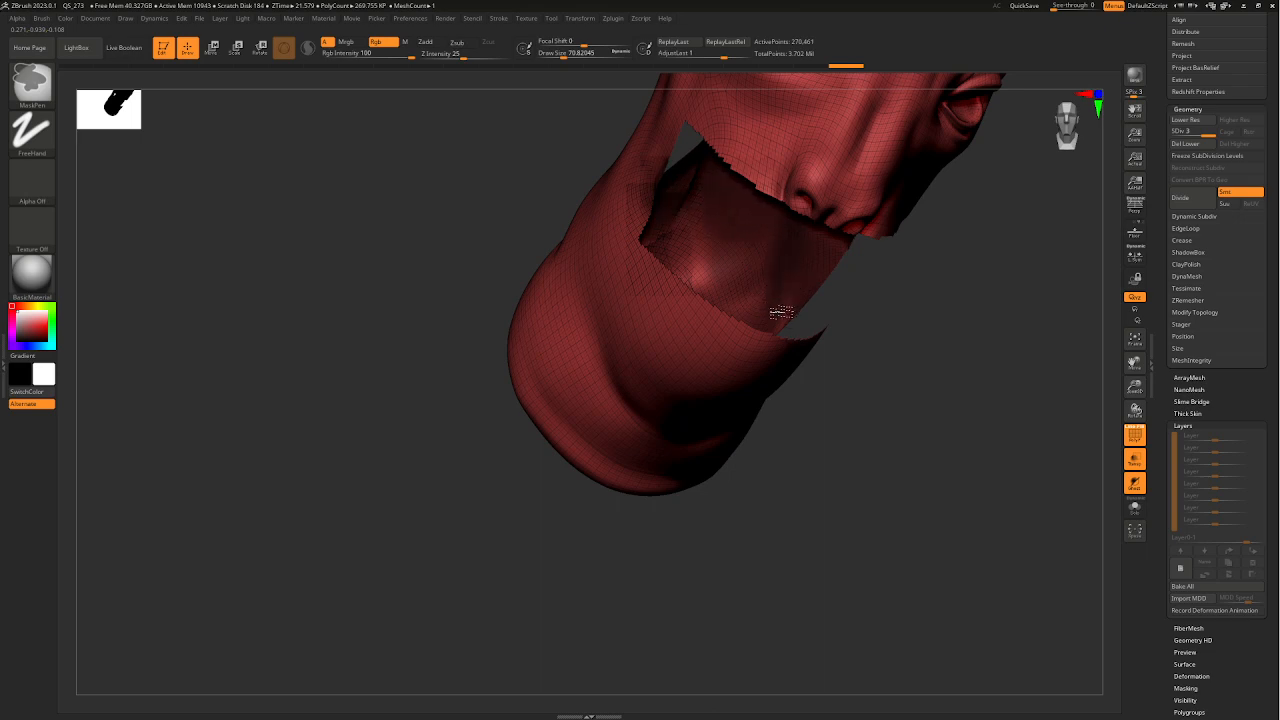
drag(788, 327, 829, 357)
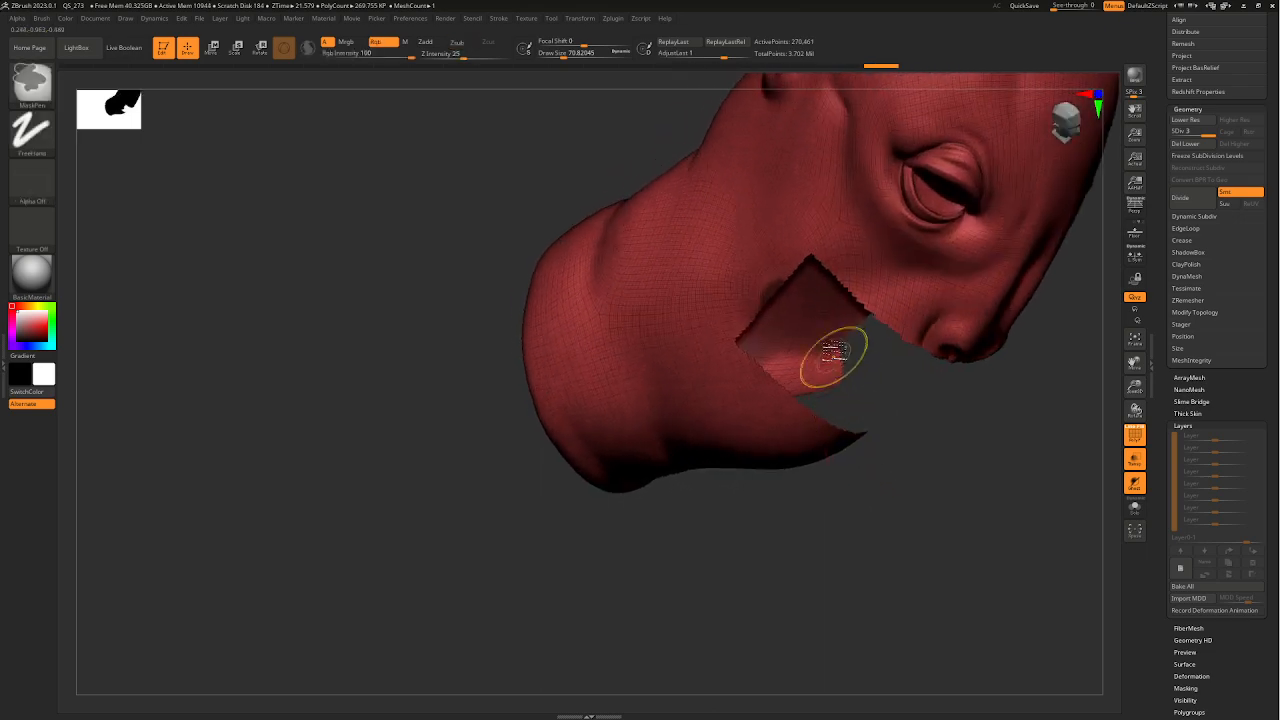
mouse_move(843, 400)
mouse_down()
mouse_move(908, 480)
mouse_move(821, 410)
mouse_move(834, 406)
mouse_up()
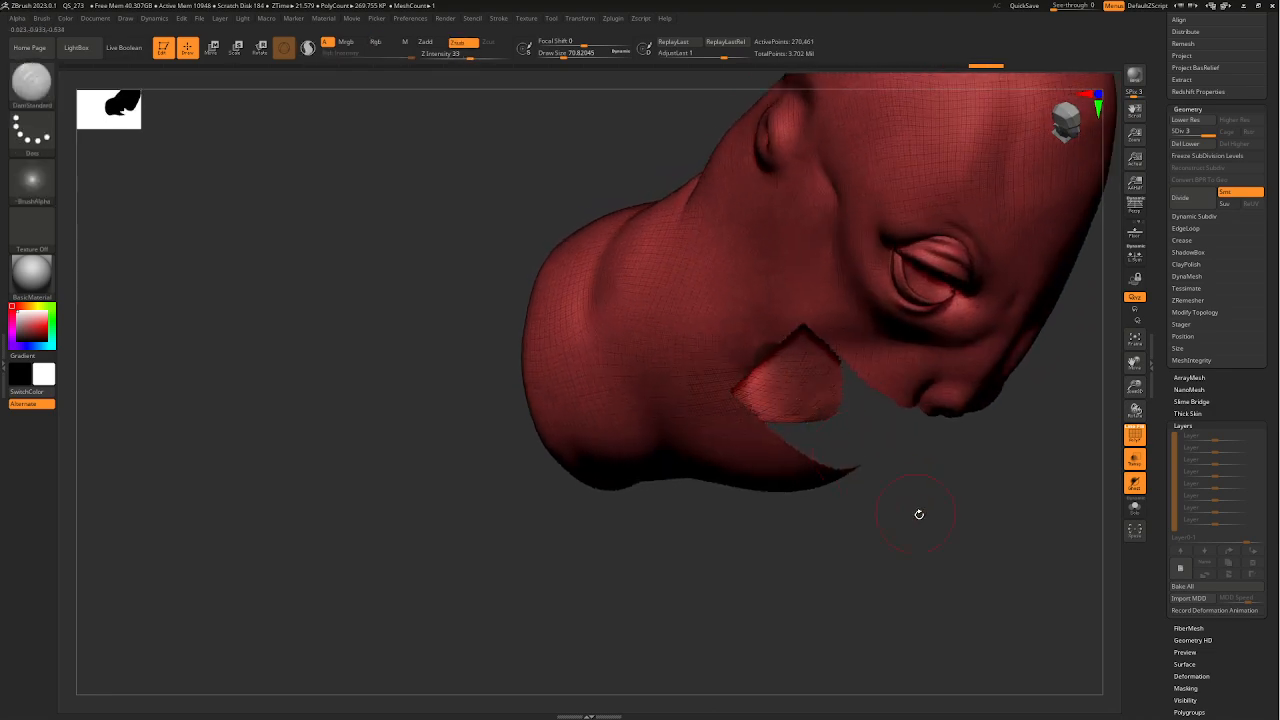
- Invert the visibility back to the mouth area and unhide the whole head
mouse_move(920, 514)
mouse_down()
mouse_move(949, 423)
mouse_move(943, 444)
mouse_move(961, 474)
mouse_up()
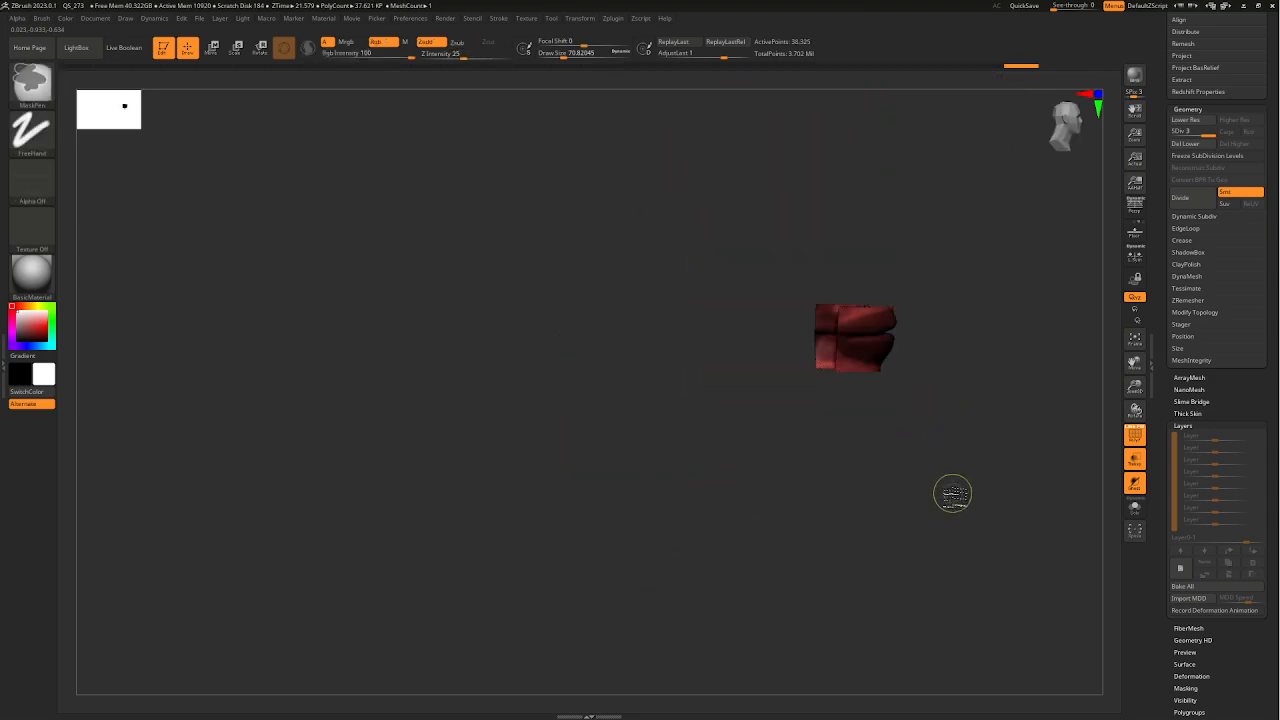
key(ctrl+w)
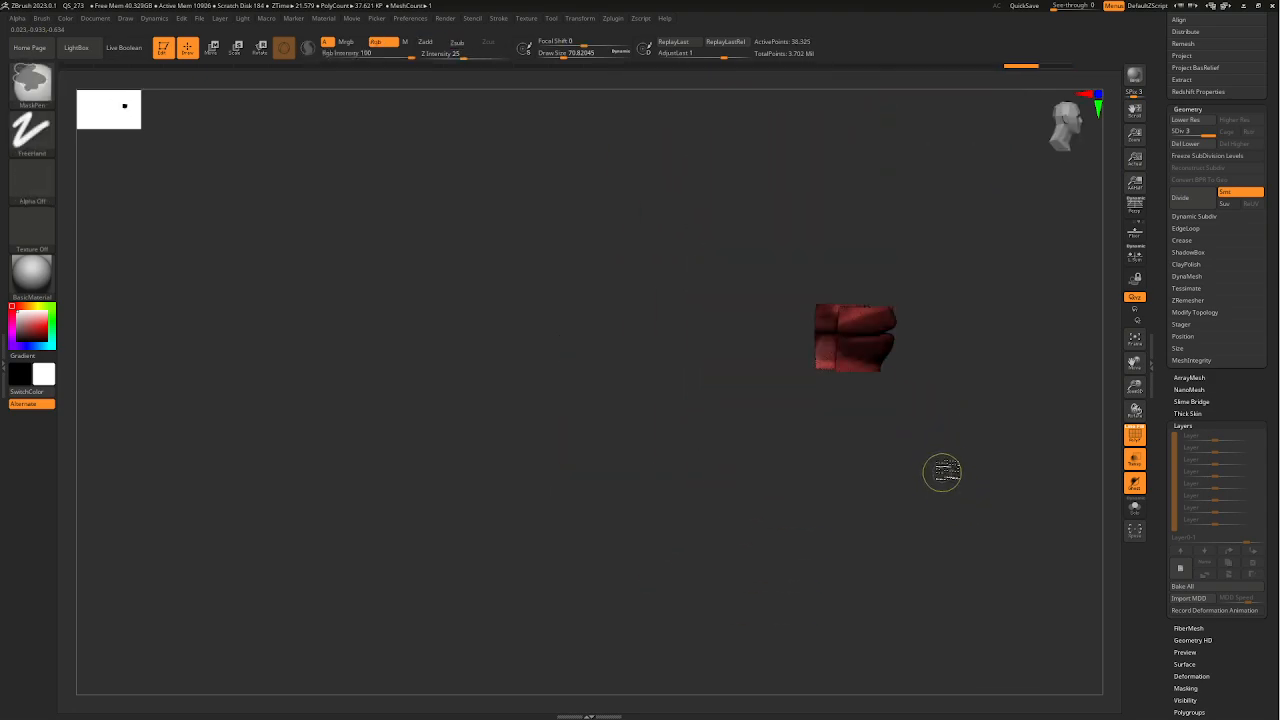
ctrl+shift+click(934, 434)
scroll(874, 366, up, 5)
alt+drag(924, 459, 780, 378)
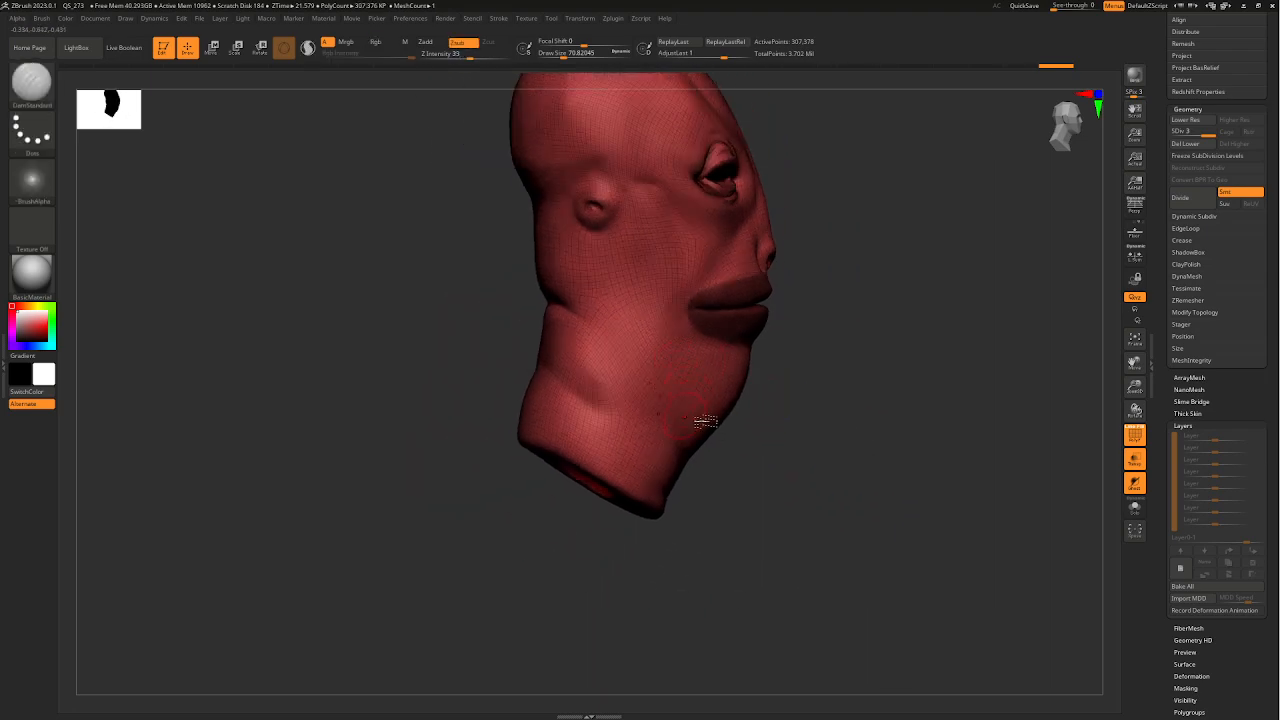
drag(752, 452, 810, 422)
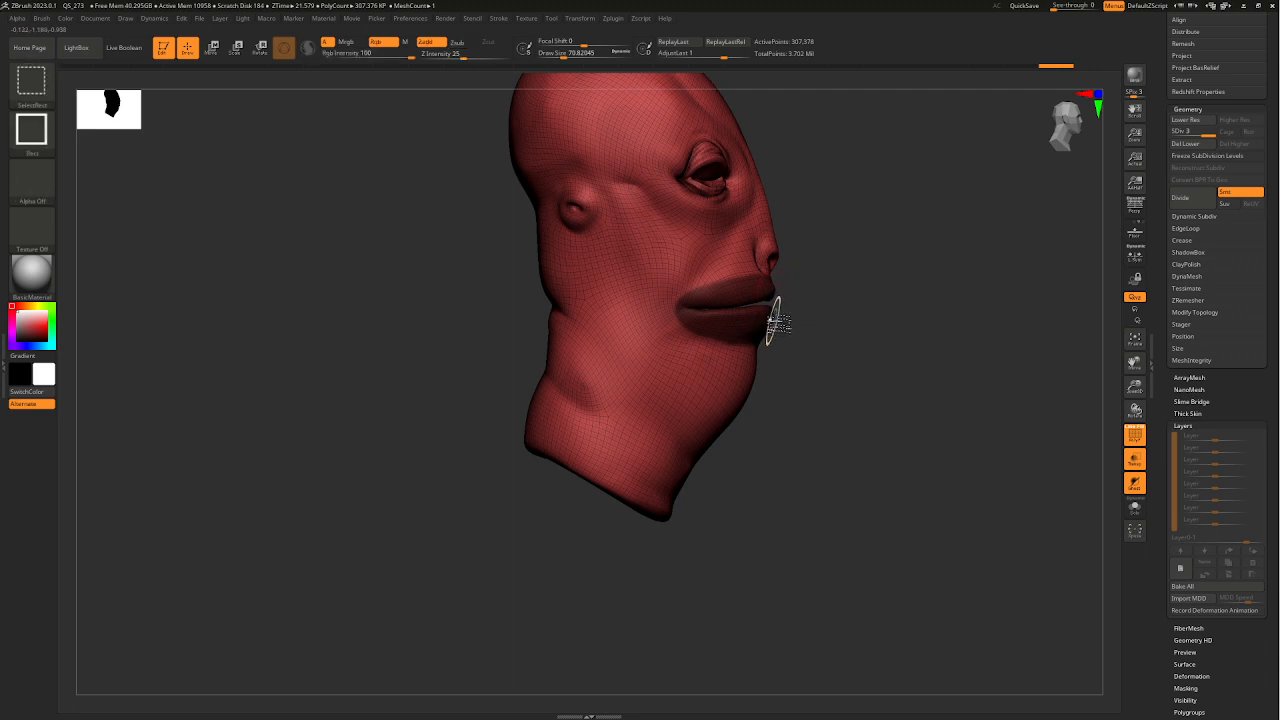
- Hide a tighter block around the lips, mask the inner mouth surface behind it, and invert the visibility back
ctrl+shift+drag(796, 284, 696, 342)
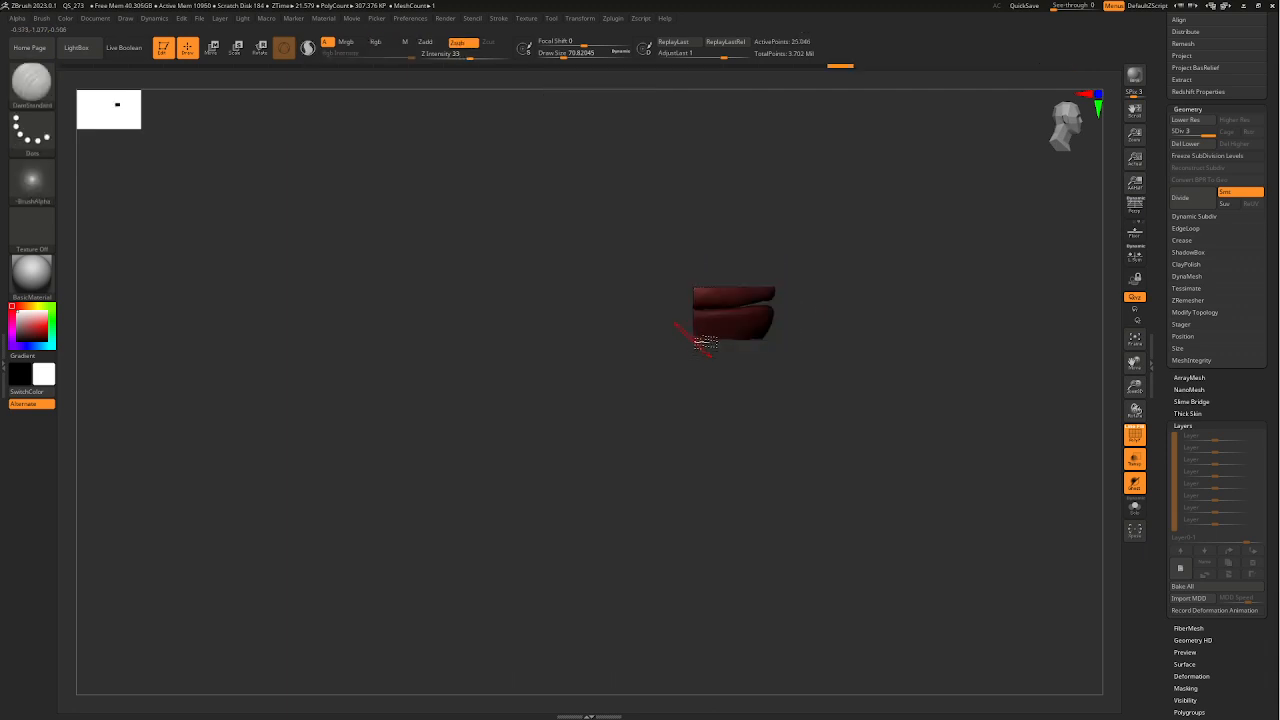
drag(818, 372, 810, 378)
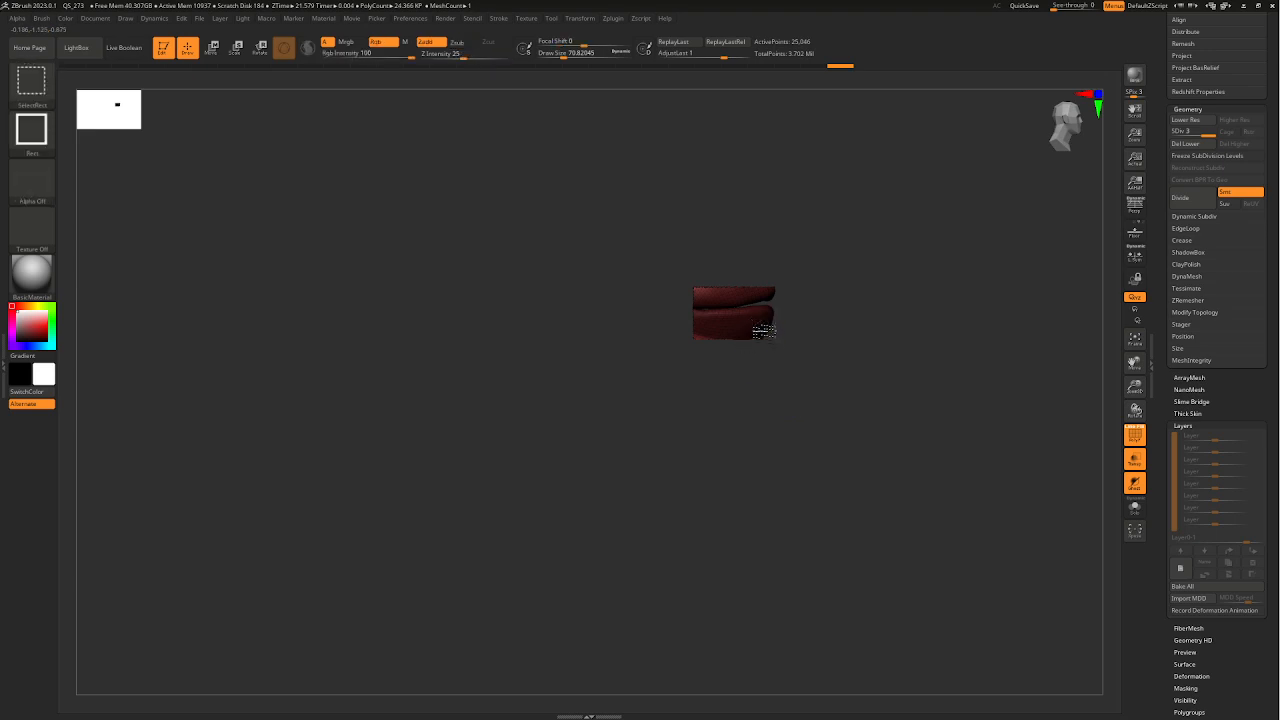
ctrl+shift+drag(766, 334, 777, 347)
ctrl+right_drag(777, 348, 776, 384)
mouse_move(776, 384)
right_down()
mouse_move(785, 359)
mouse_move(803, 391)
mouse_move(791, 396)
right_up()
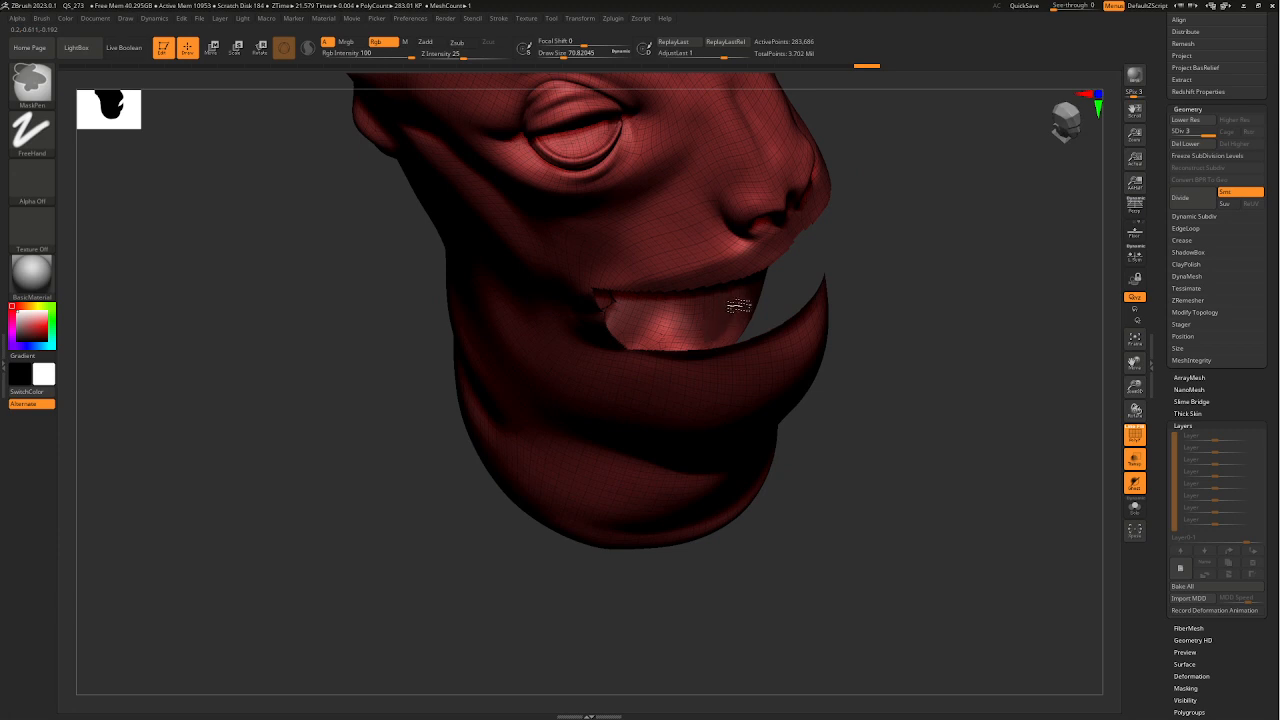
ctrl+drag(739, 306, 740, 322)
mouse_move(903, 350)
shift+right_down()
mouse_move(931, 335)
mouse_move(944, 362)
shift+right_up()
ctrl+shift+drag(941, 381, 946, 398)
alt+right_drag(940, 397, 820, 504)
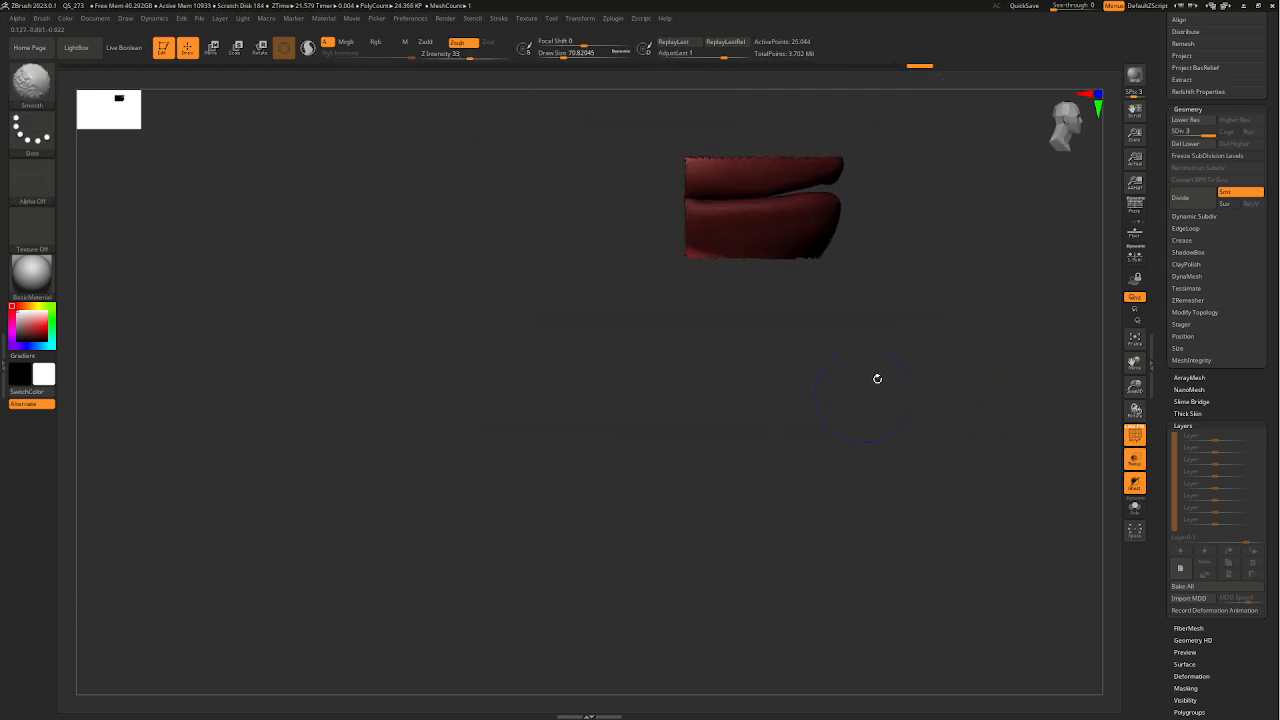
- Hide a horizontal band of the head at mouth level and mask the front-facing wall of the exposed inner mouth
ctrl+shift+click(903, 366)
ctrl+shift+drag(935, 131, 306, 310)
ctrl+shift+click(764, 274)
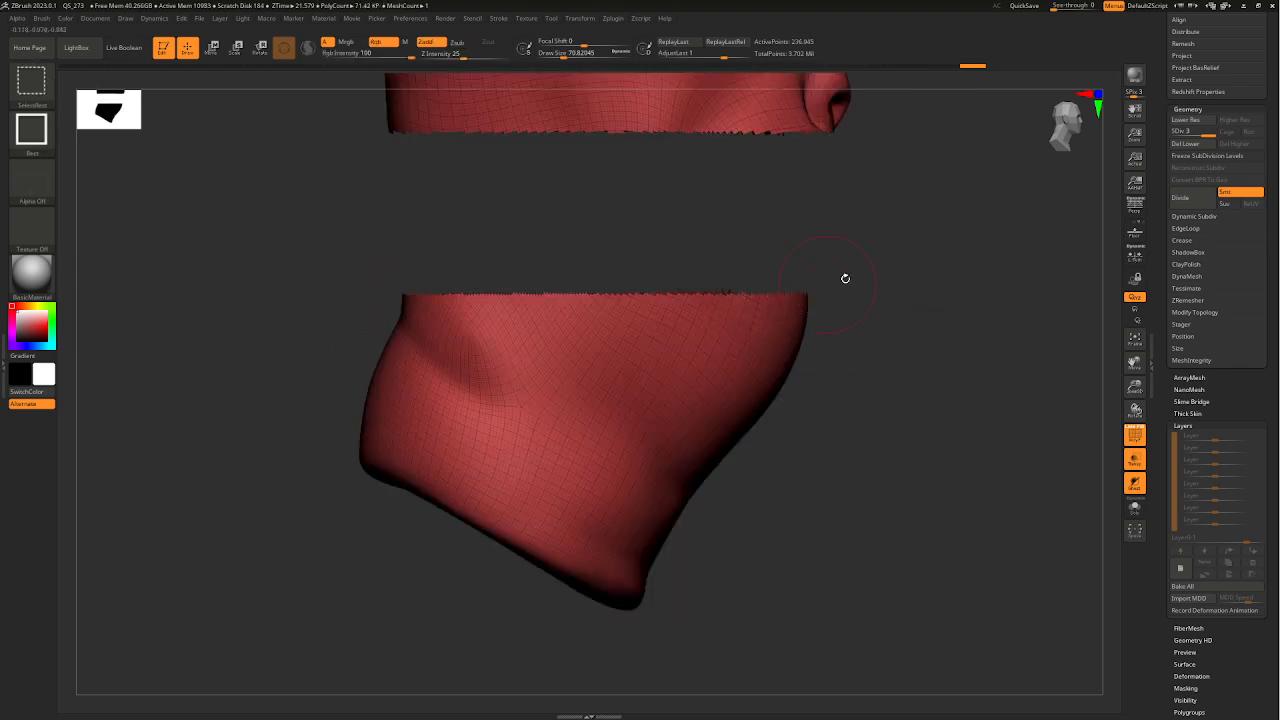
right_drag(850, 282, 895, 338)
key(ctrl)
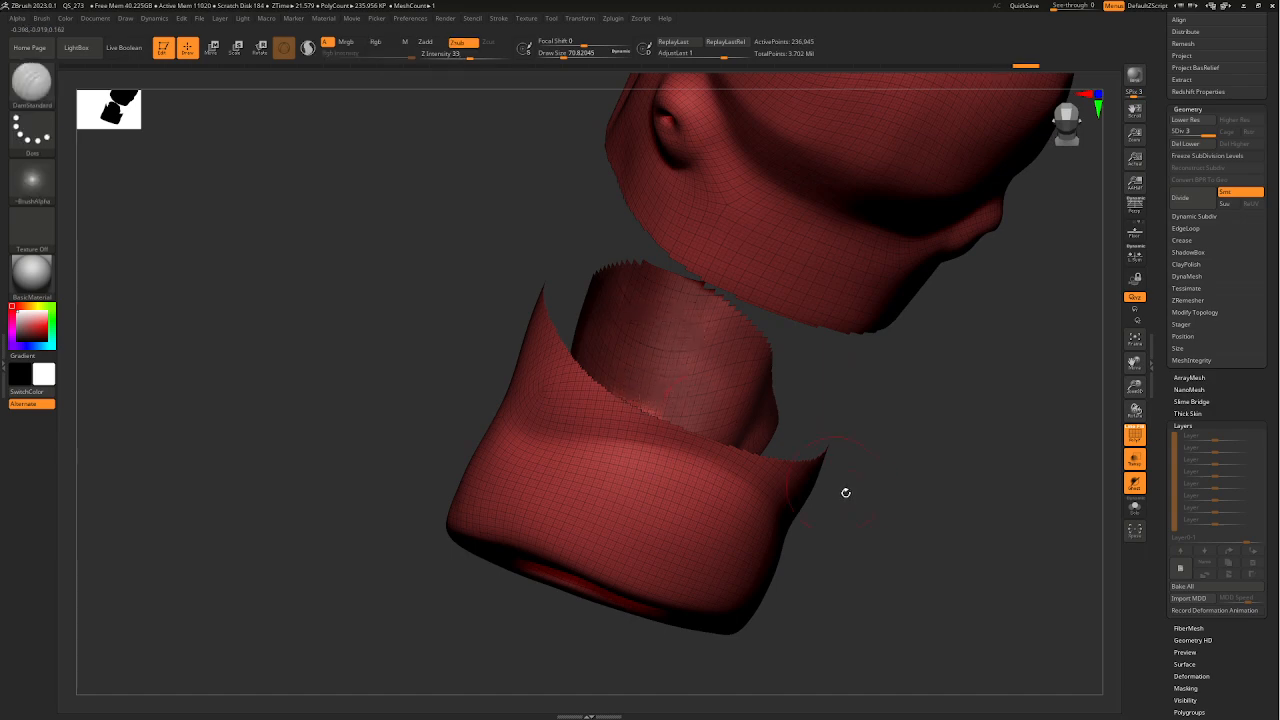
mouse_move(843, 491)
right_down()
mouse_move(808, 537)
mouse_move(832, 489)
mouse_move(771, 371)
right_up()
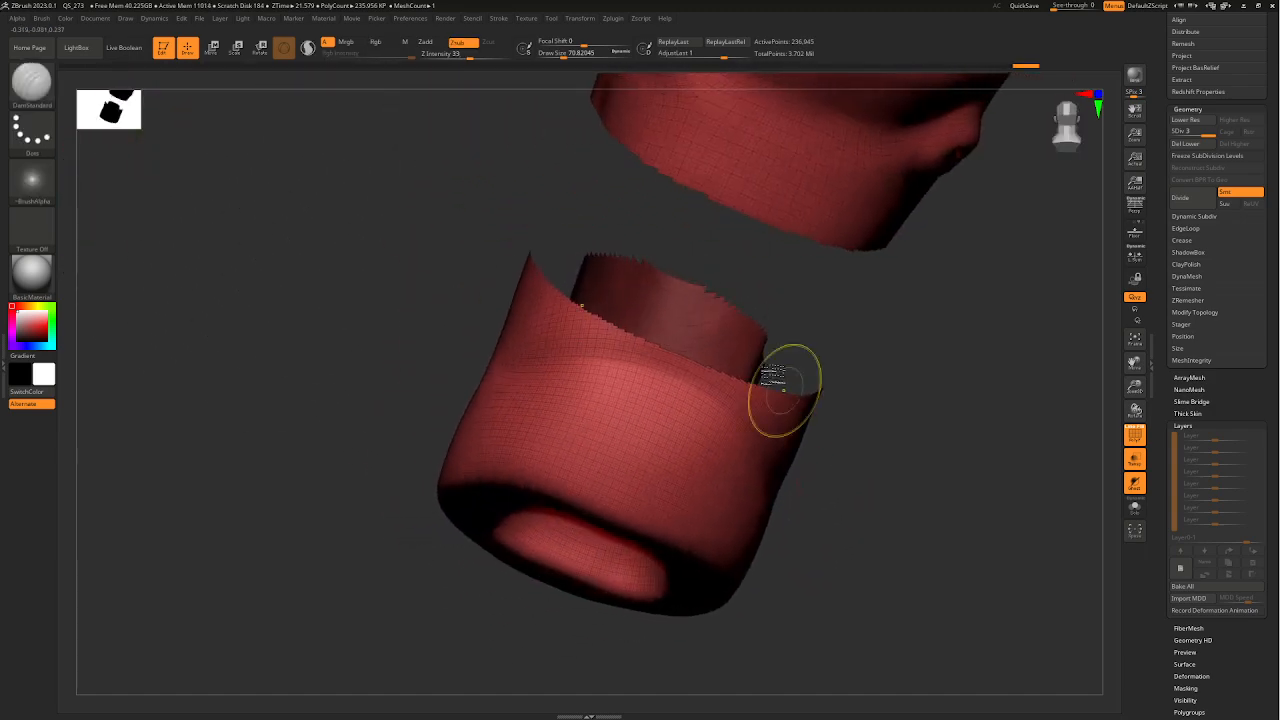
key(ctrl)
- Paint the mask over the remaining walls of the exposed mouth cavity from above, from both sides and from behind
right_drag(749, 309, 594, 392)
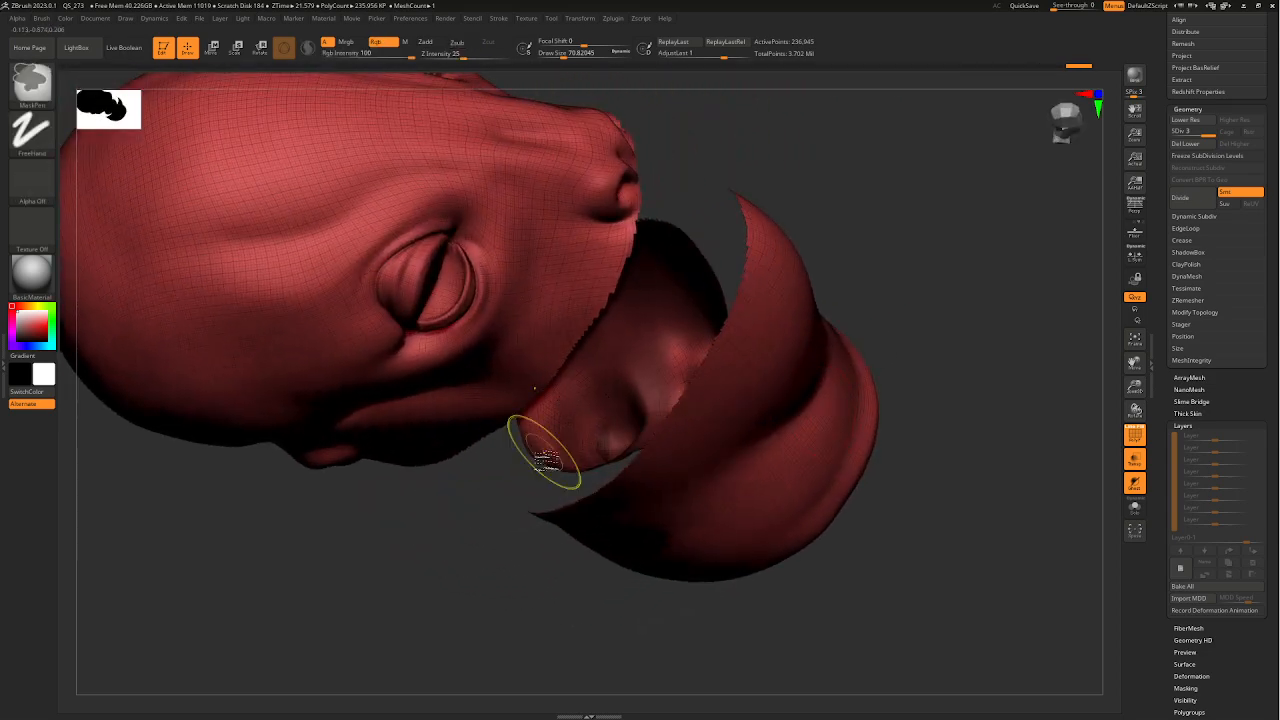
right_drag(545, 450, 509, 491)
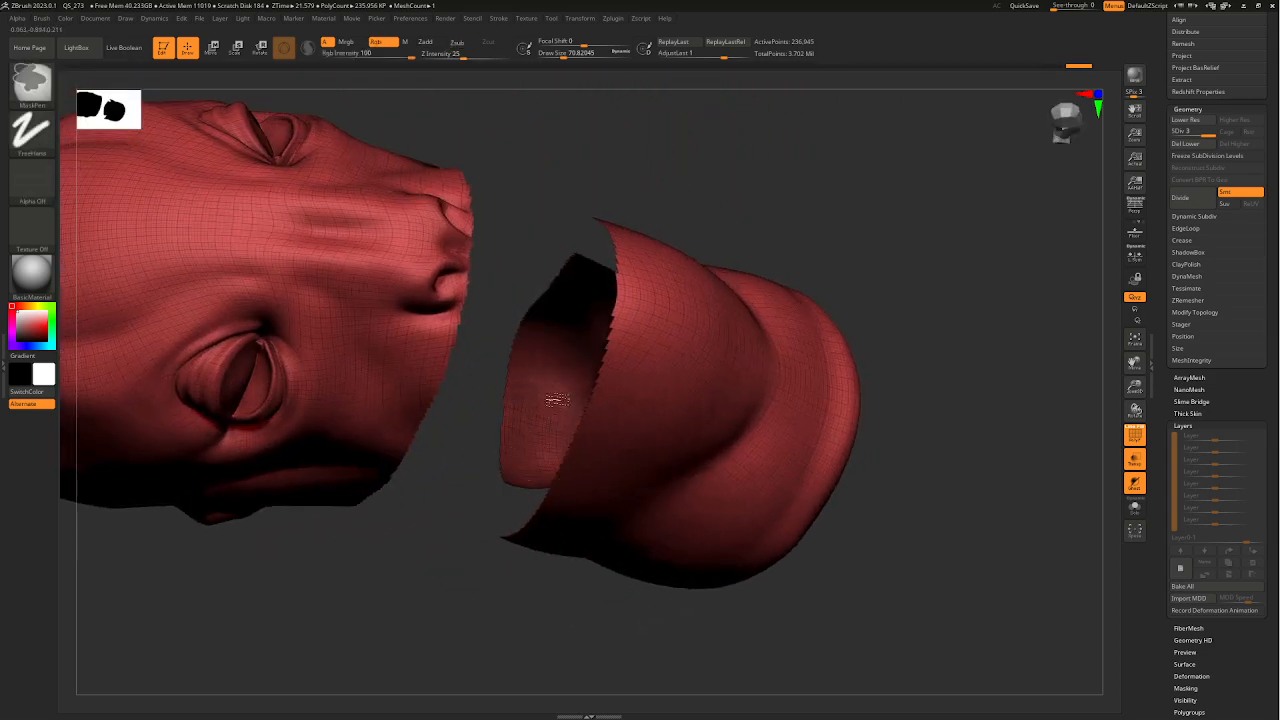
right_drag(466, 543, 503, 503)
key(ctrl)
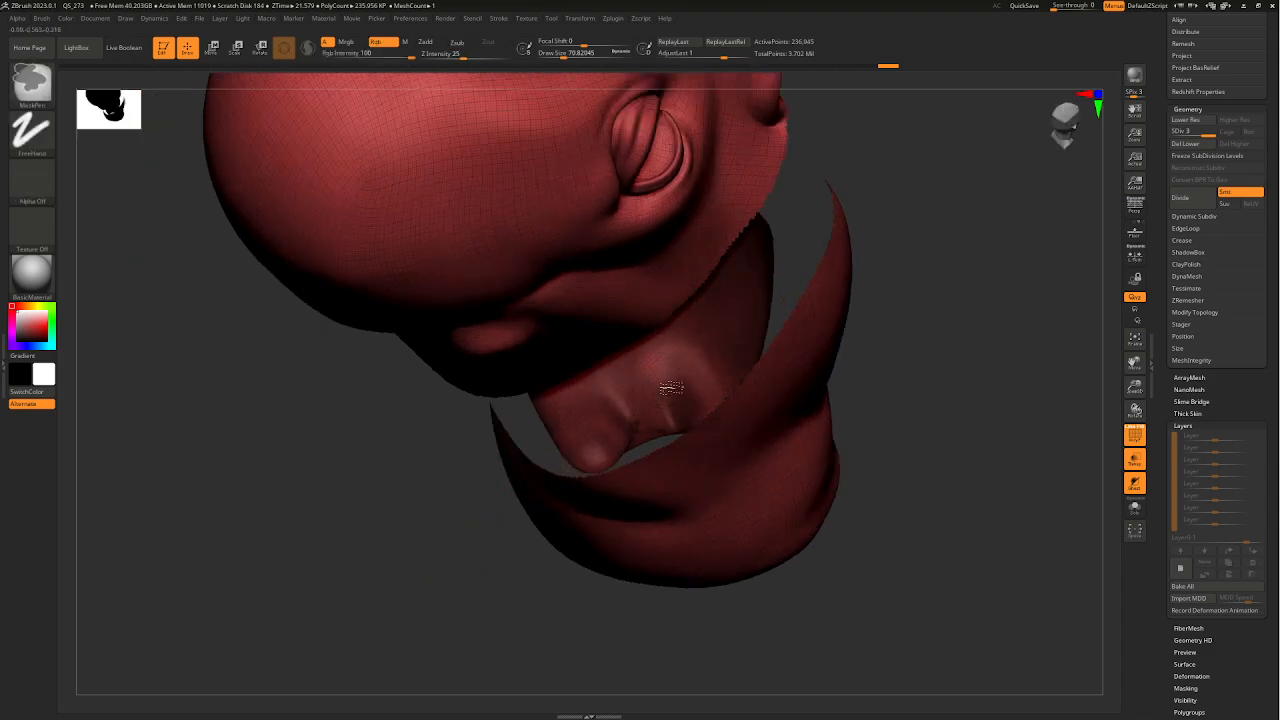
right_drag(896, 430, 714, 429)
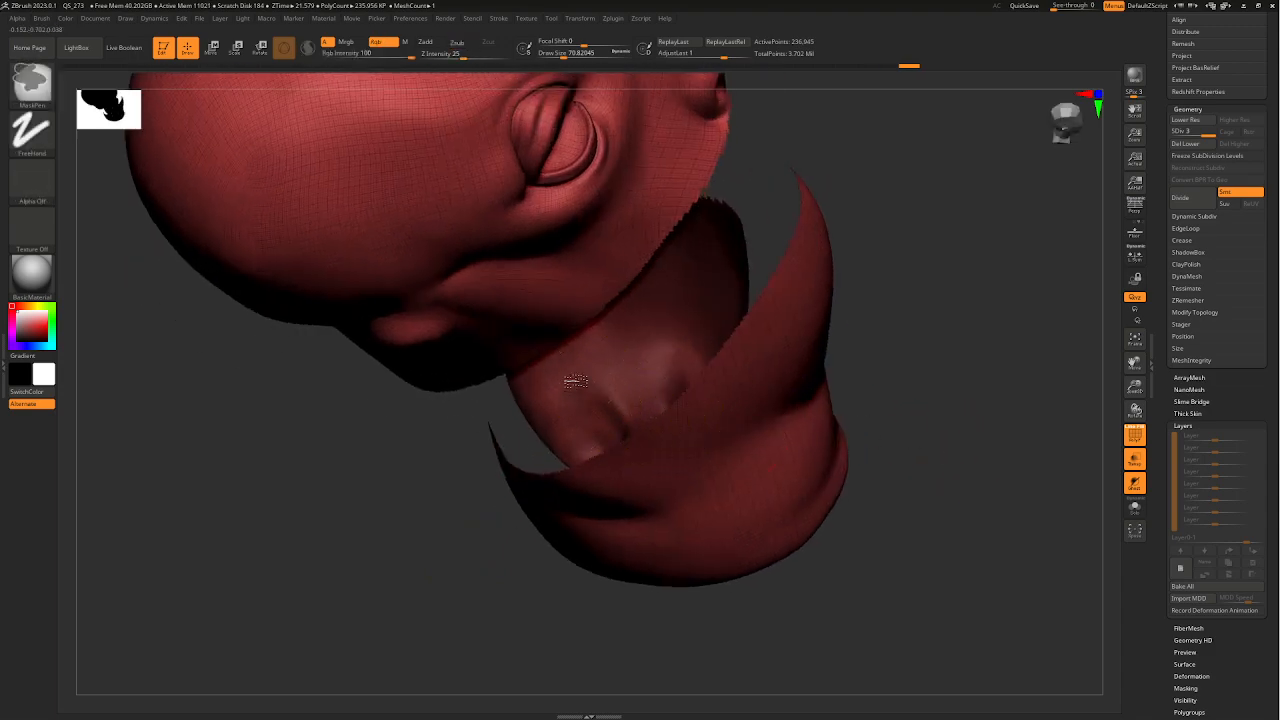
mouse_move(640, 334)
right_down()
mouse_move(1006, 380)
mouse_move(1020, 429)
mouse_move(692, 410)
right_up()
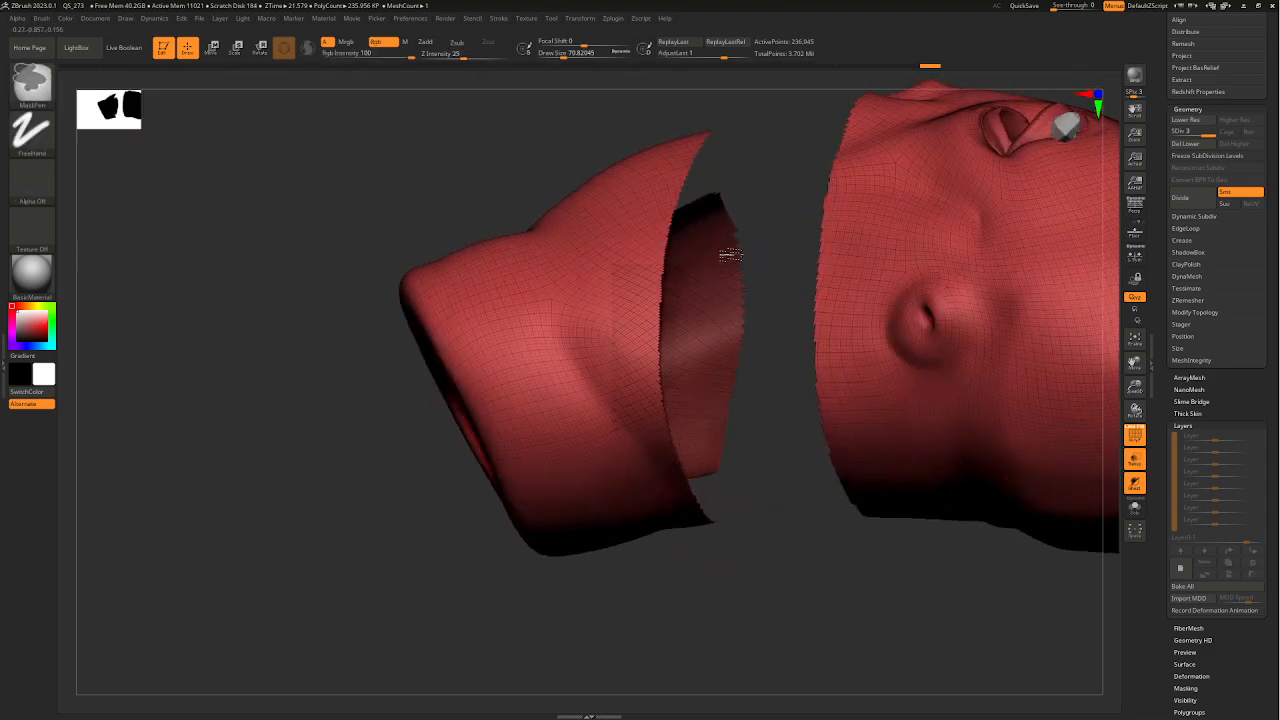
mouse_move(720, 203)
right_down()
mouse_move(743, 374)
mouse_move(734, 484)
mouse_move(598, 453)
right_up()
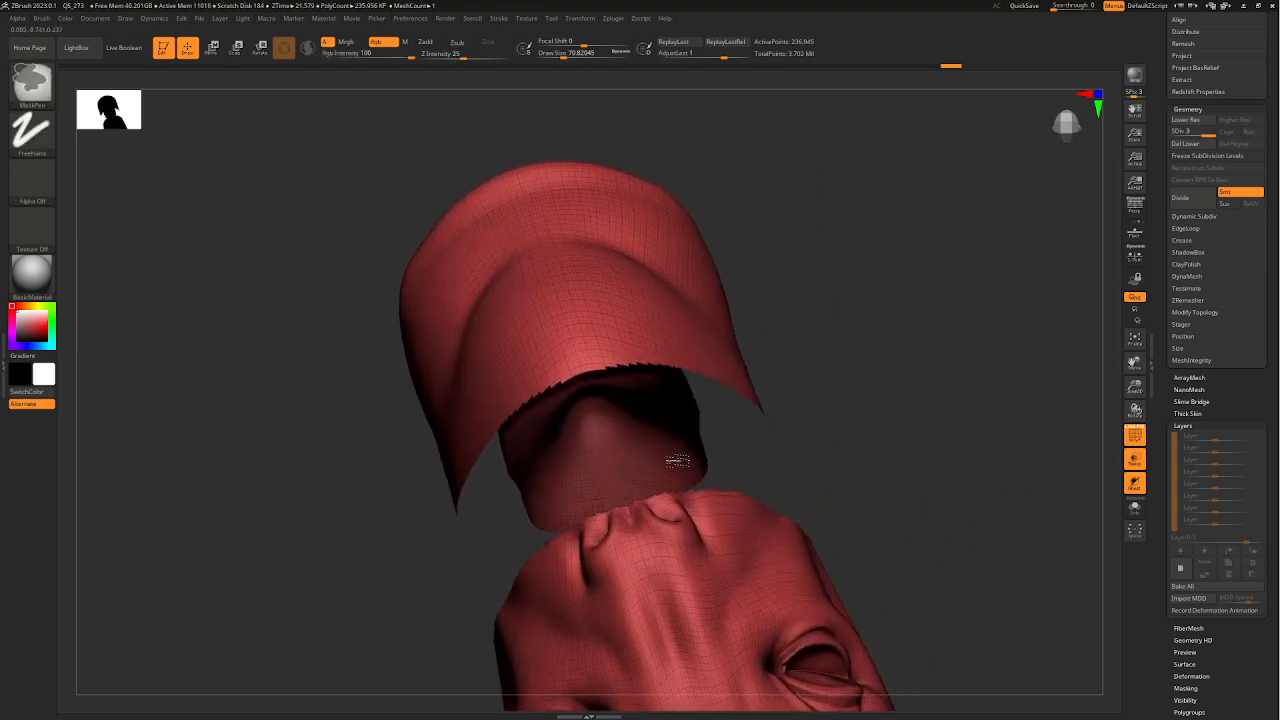
mouse_move(866, 417)
shift+right_down()
mouse_move(860, 237)
mouse_move(846, 246)
shift+right_up()
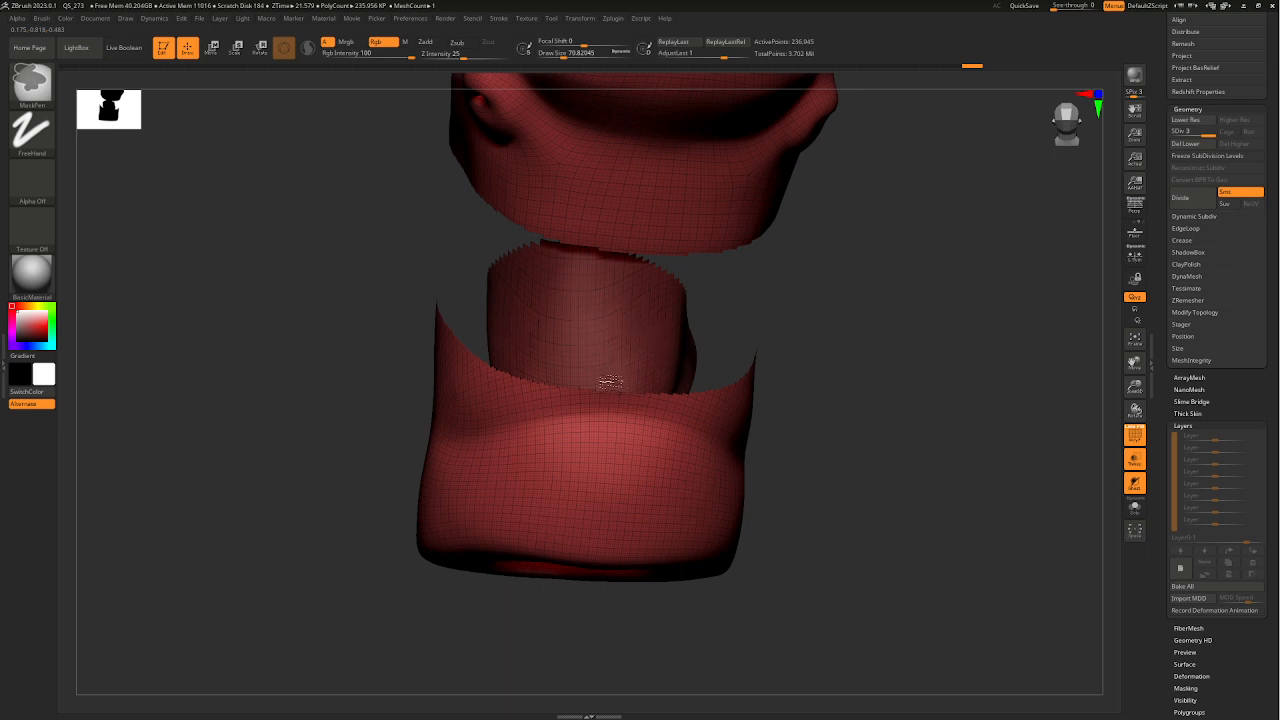
- Invert the visibility to the mouth band, mask its inner mouth surface, and unhide the whole head
ctrl+shift+click(697, 468)
right_drag(688, 466, 853, 389)
ctrl+right_drag(891, 514, 978, 515)
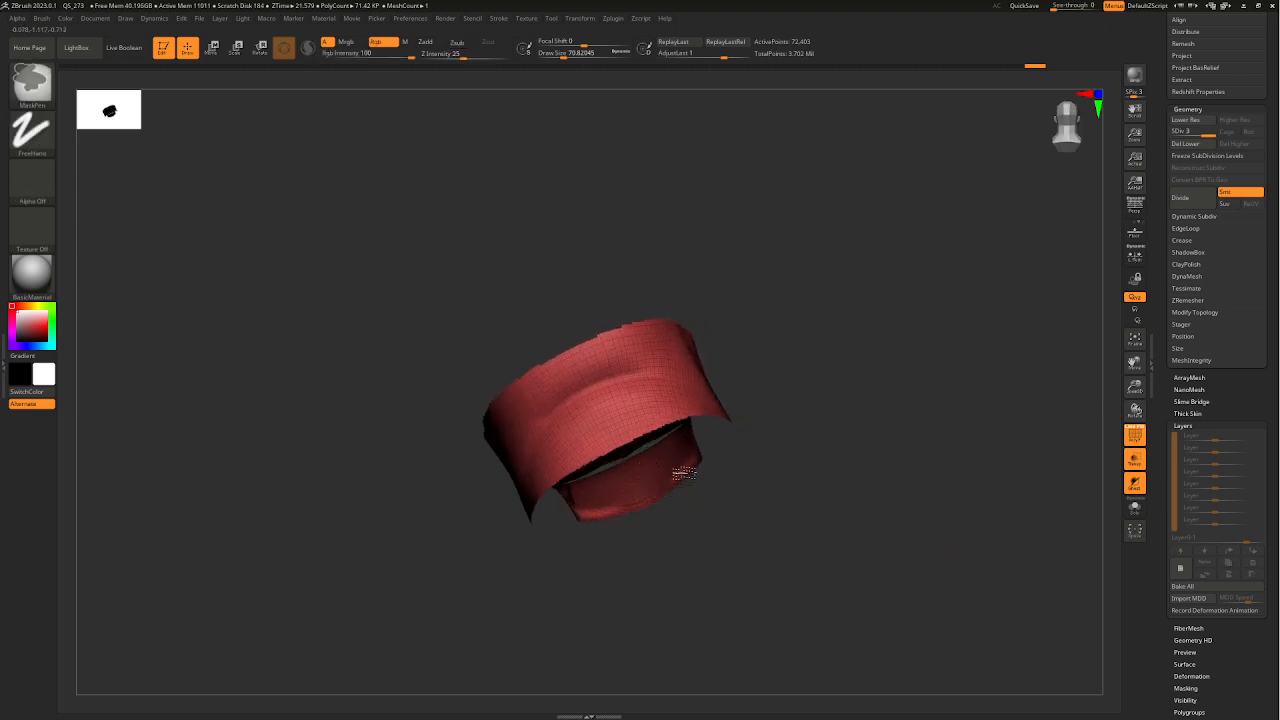
mouse_move(680, 474)
right_down()
mouse_move(743, 474)
mouse_move(737, 426)
mouse_move(737, 483)
mouse_move(763, 454)
mouse_move(757, 429)
mouse_move(742, 434)
right_up()
ctrl+shift+click(794, 436)
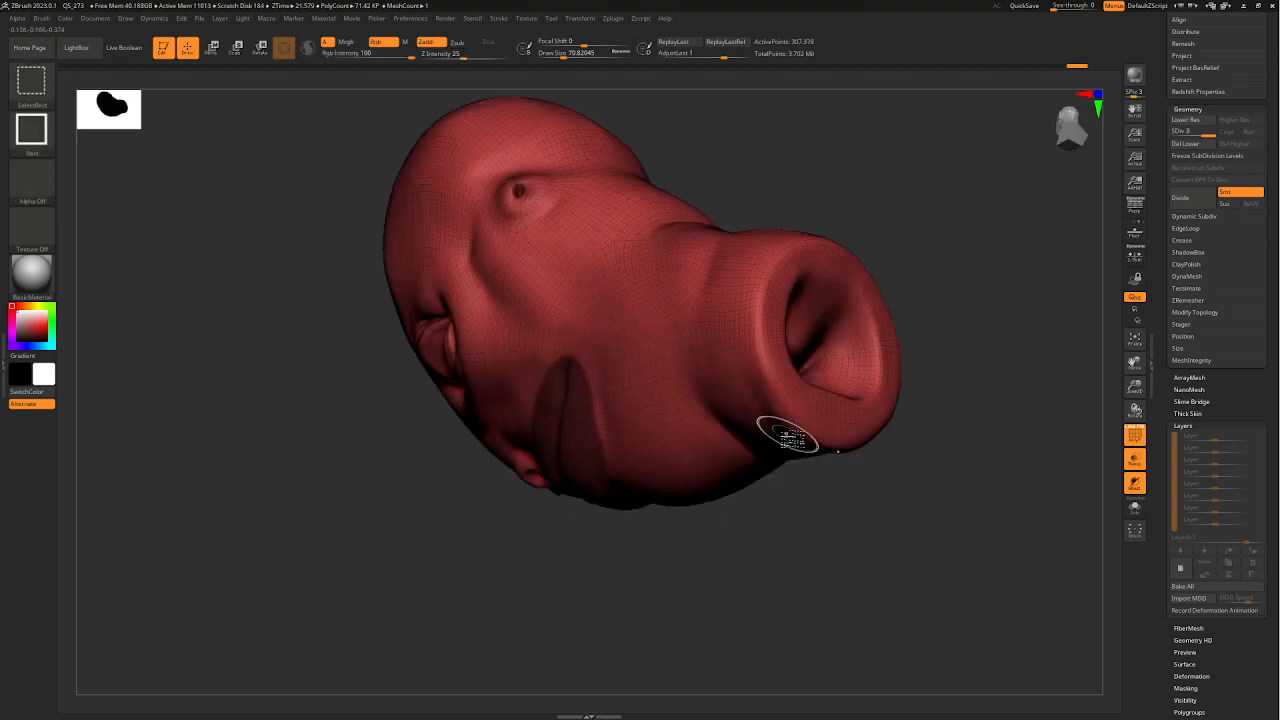
mouse_move(779, 494)
right_down()
mouse_move(786, 538)
mouse_move(863, 569)
mouse_move(914, 506)
mouse_move(857, 509)
mouse_move(684, 457)
mouse_move(686, 486)
right_up()
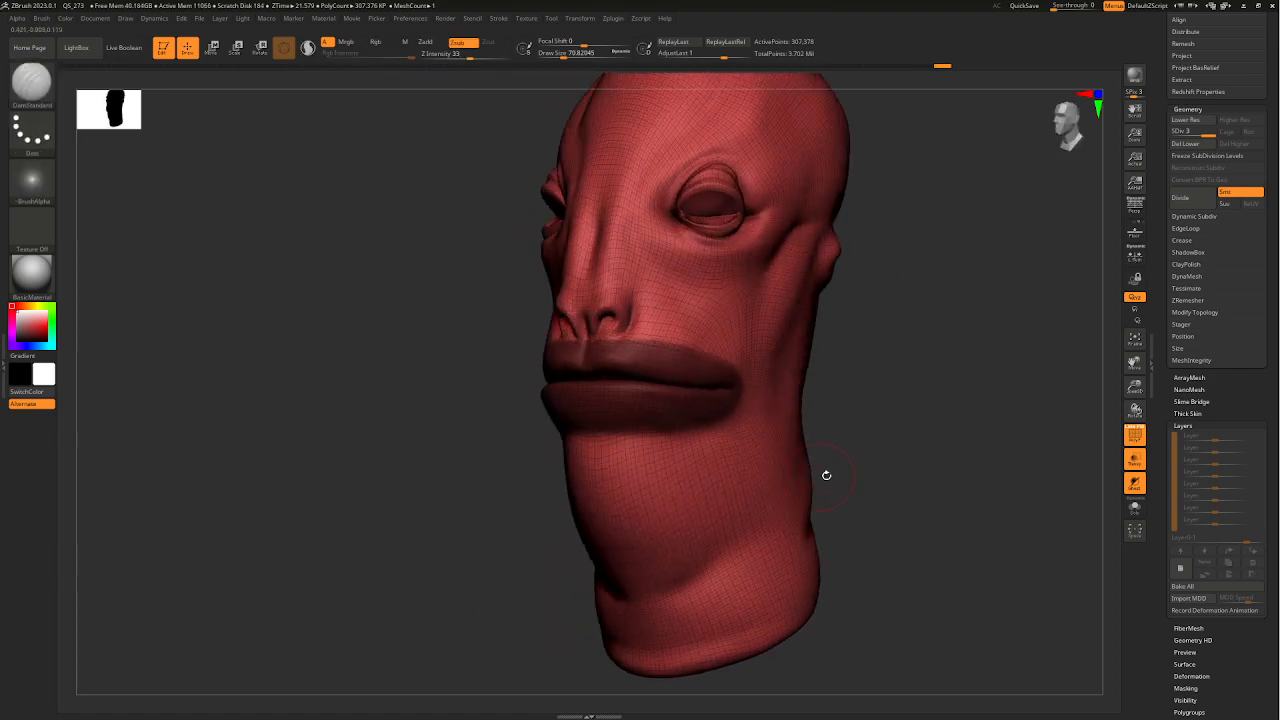
drag(826, 474, 877, 486)
ctrl+click(702, 500)
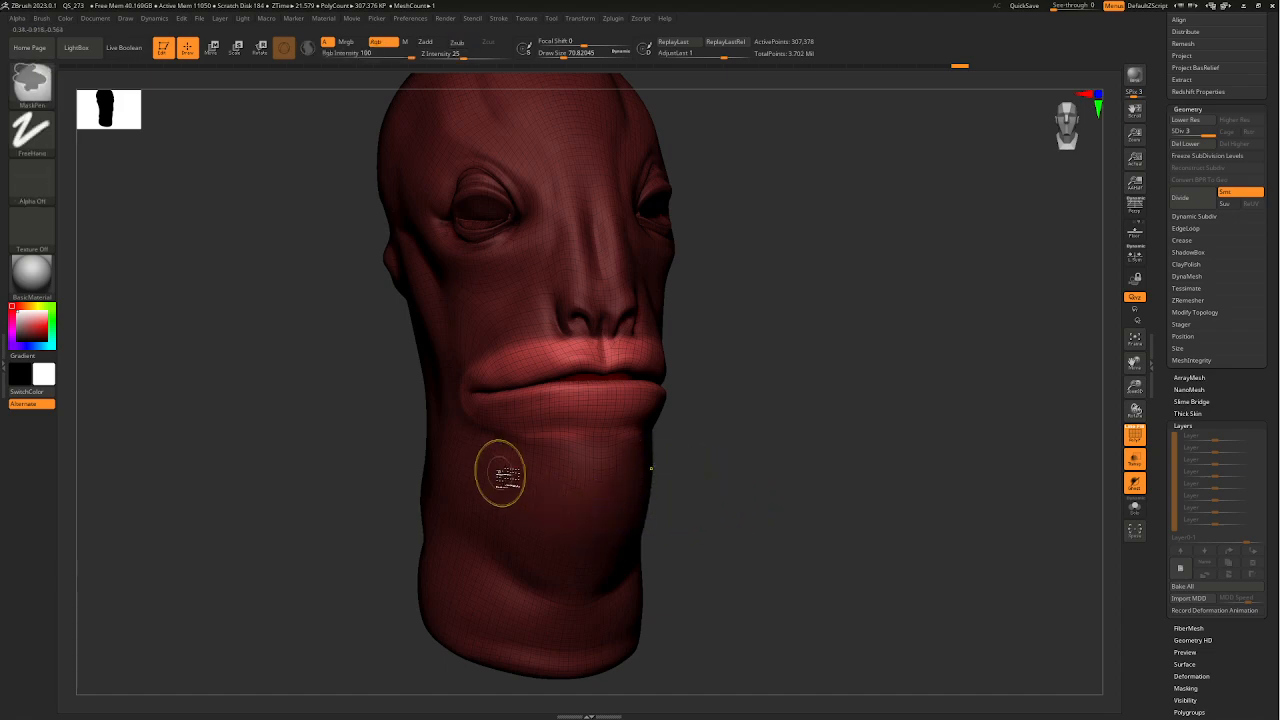
ctrl+click(706, 606)
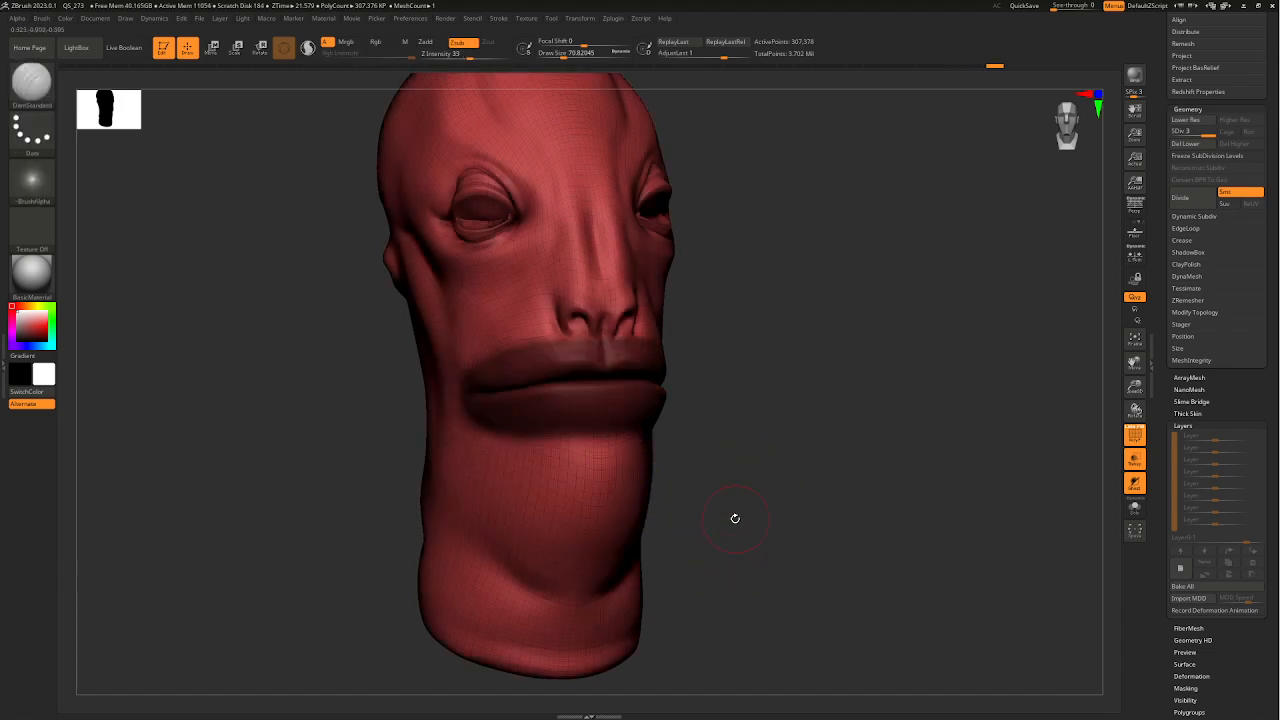
- Create a polygroup from the masked lips and inner mouth with Group Masked
shift+drag(736, 520, 706, 535)
scroll(1183, 367, down, 8)
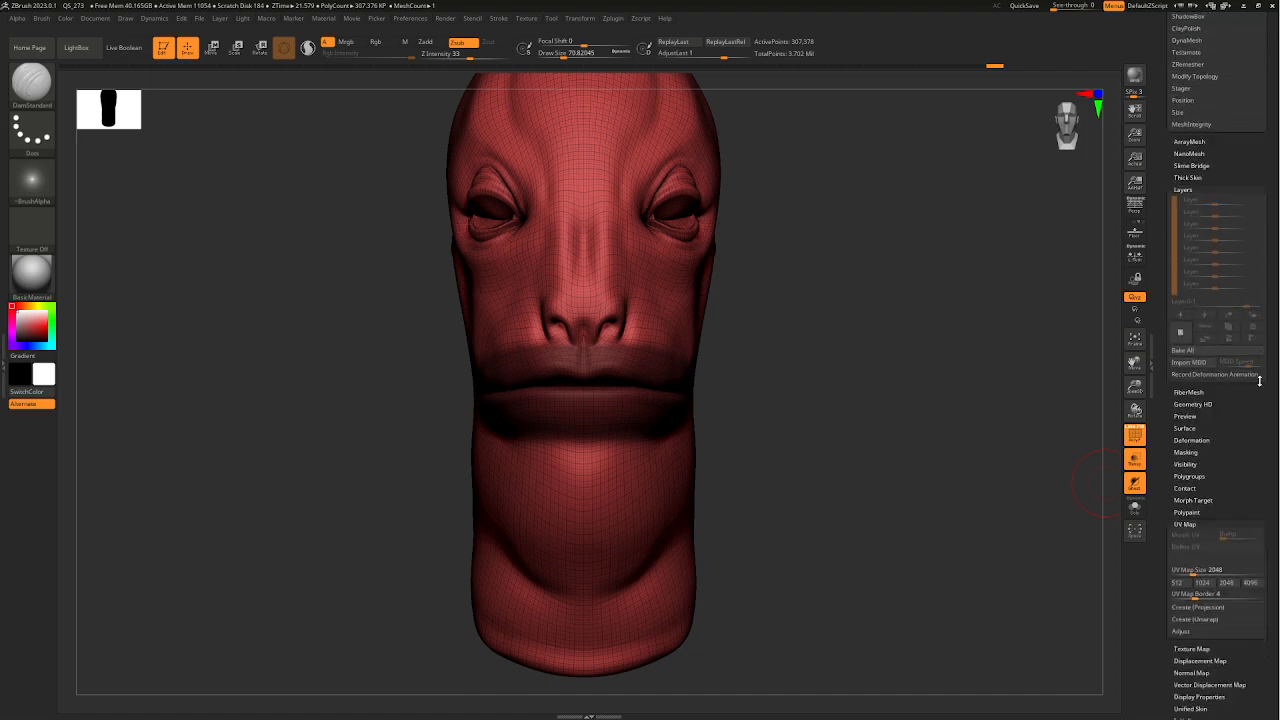
click(1188, 369)
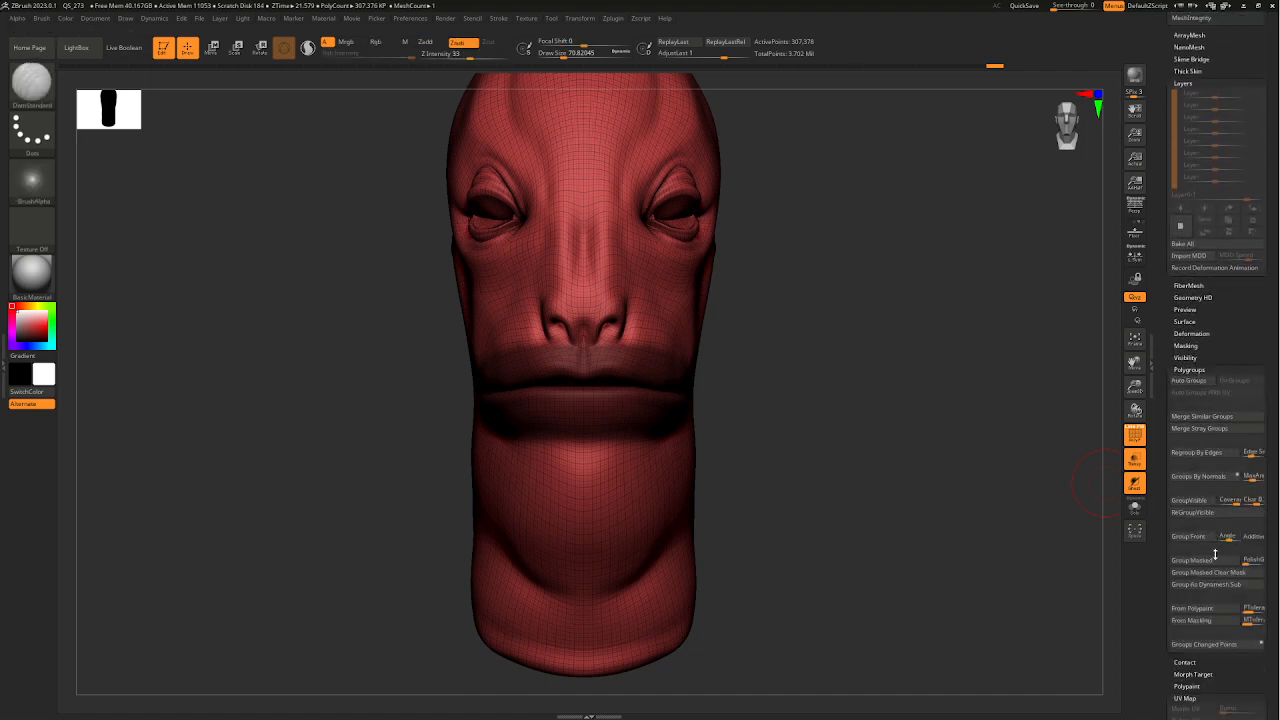
click(1213, 563)
mouse_move(868, 535)
mouse_down()
mouse_move(894, 535)
mouse_move(851, 551)
mouse_up()
drag(772, 512, 624, 415)
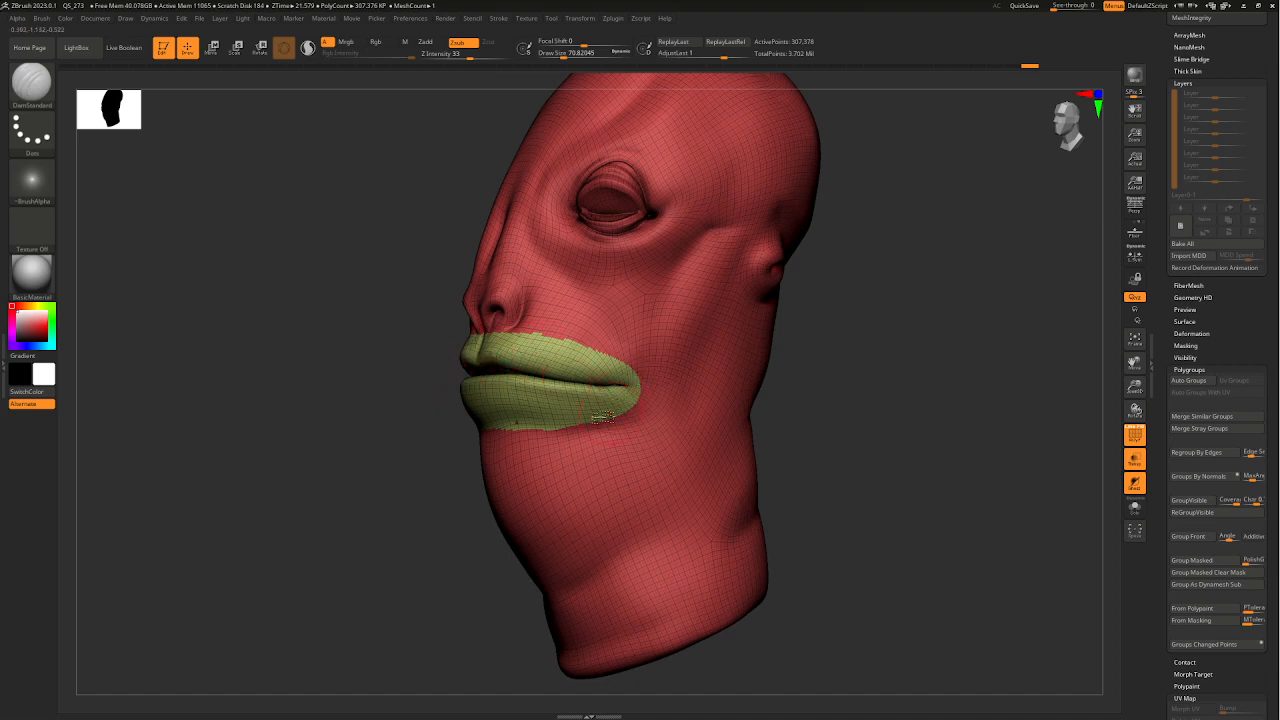
mouse_move(684, 434)
mouse_down()
mouse_move(846, 449)
mouse_move(743, 417)
mouse_move(737, 471)
mouse_move(789, 466)
mouse_move(700, 466)
mouse_move(710, 511)
mouse_move(714, 486)
mouse_move(706, 529)
mouse_move(686, 491)
mouse_move(700, 420)
mouse_move(694, 323)
mouse_move(694, 531)
mouse_up()
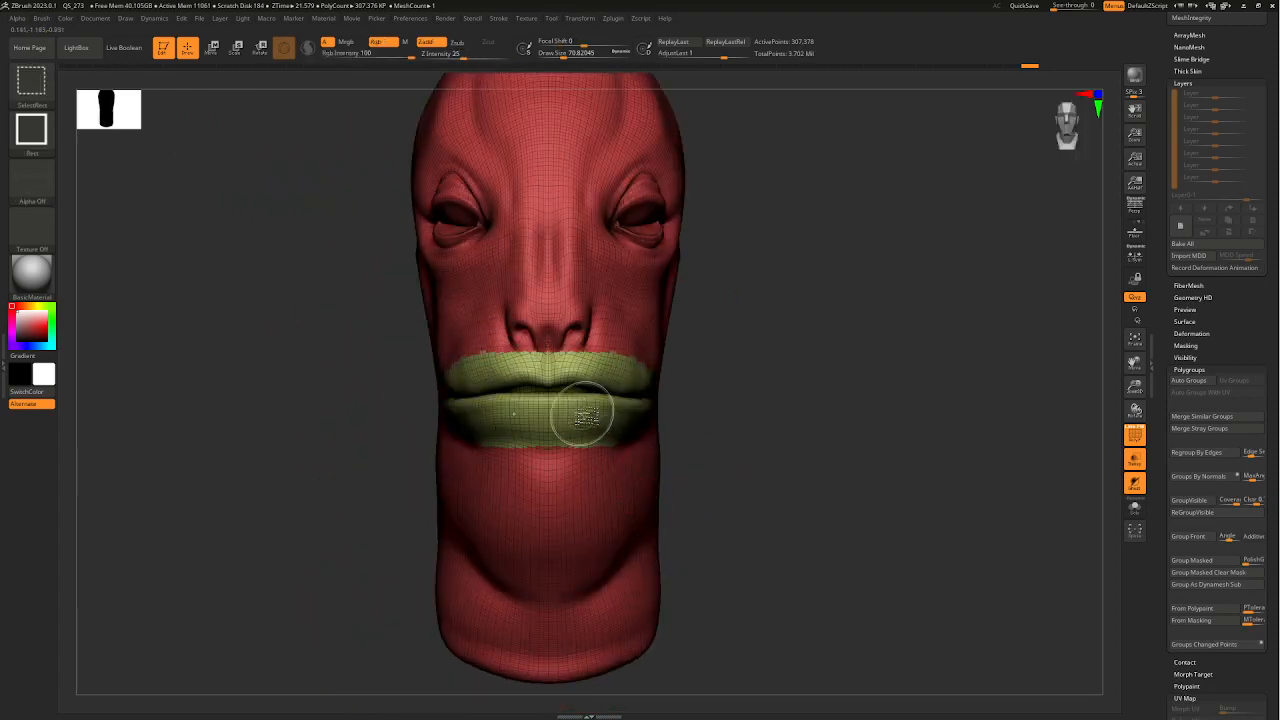
- Isolate the lips polygroup to examine the coverage of its inner mouth surface, and unhide the whole head
ctrl+shift+click(580, 417)
mouse_move(700, 452)
mouse_down()
mouse_move(800, 455)
mouse_move(751, 437)
mouse_move(685, 509)
mouse_move(660, 459)
mouse_up()
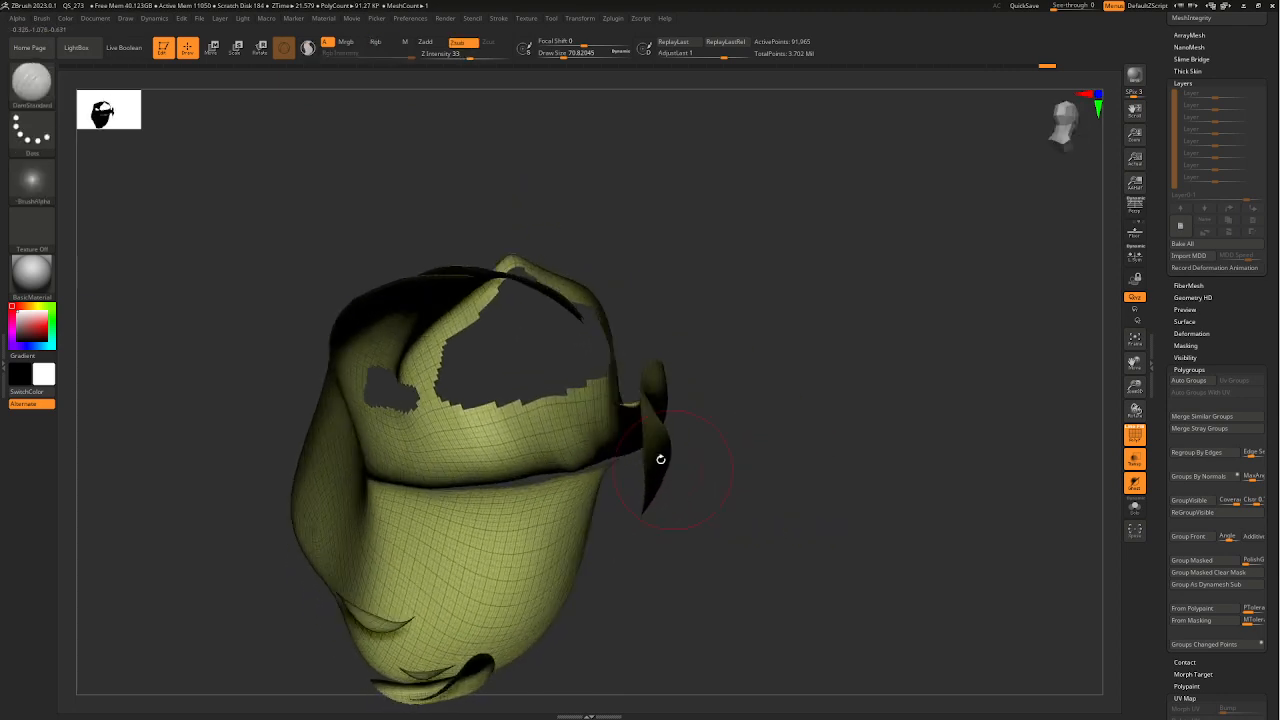
ctrl+click(723, 456)
ctrl+shift+click(733, 412)
drag(734, 406, 786, 449)
ctrl+click(889, 461)
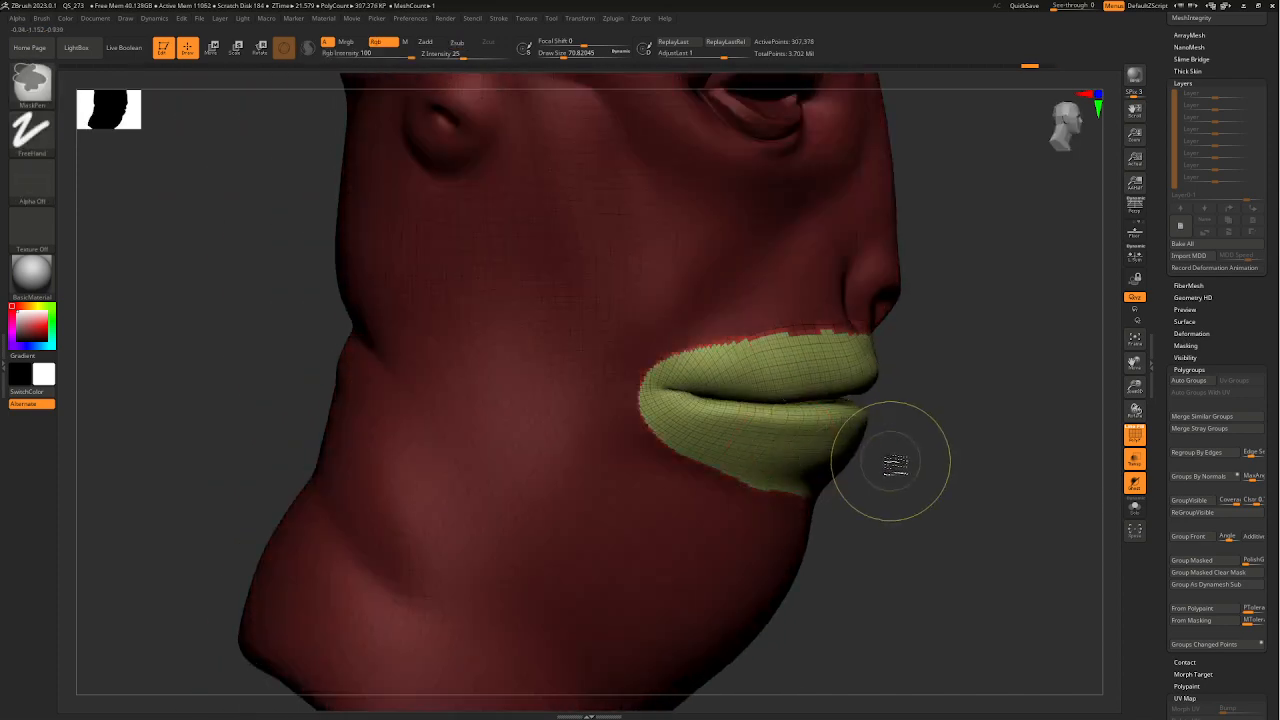
- Step back to the isolated block around the lips and invert the visibility to the rest of the head
mouse_move(895, 462)
ctrl+mouse_down()
mouse_move(894, 483)
mouse_move(929, 503)
mouse_move(900, 443)
mouse_move(928, 360)
mouse_move(659, 374)
mouse_move(625, 456)
mouse_move(641, 484)
mouse_move(698, 440)
ctrl+mouse_up()
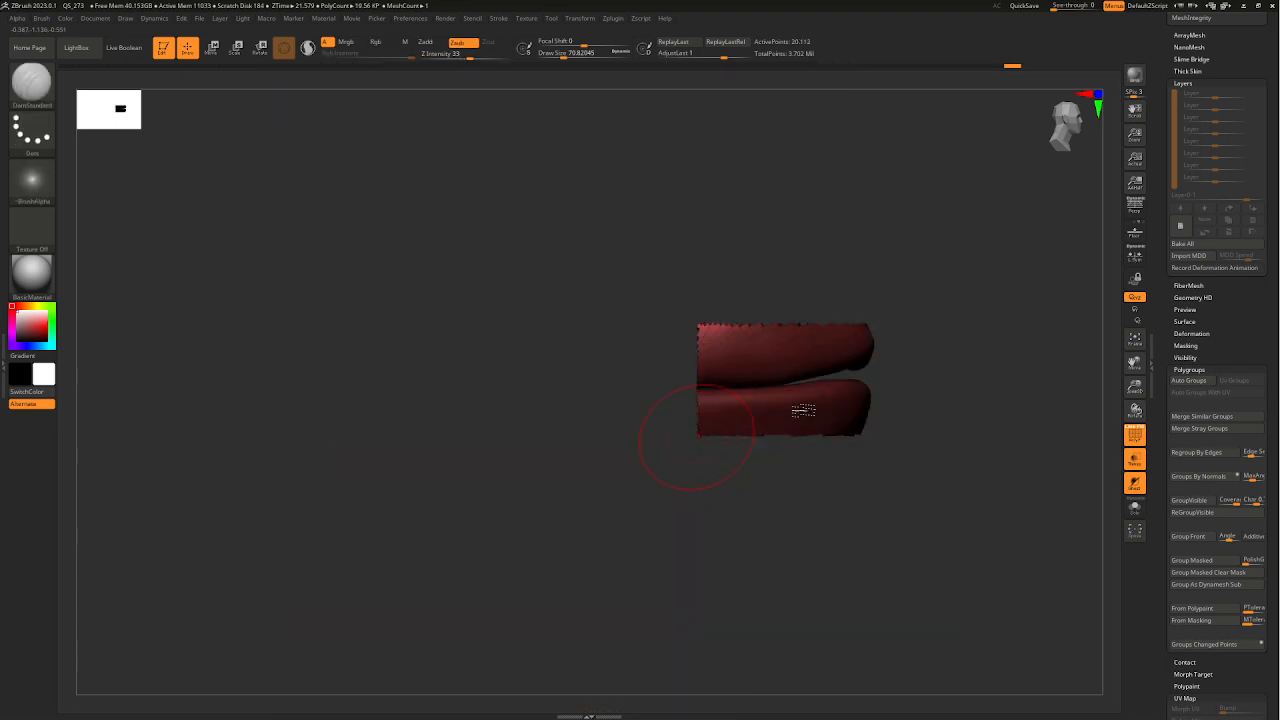
drag(865, 465, 843, 455)
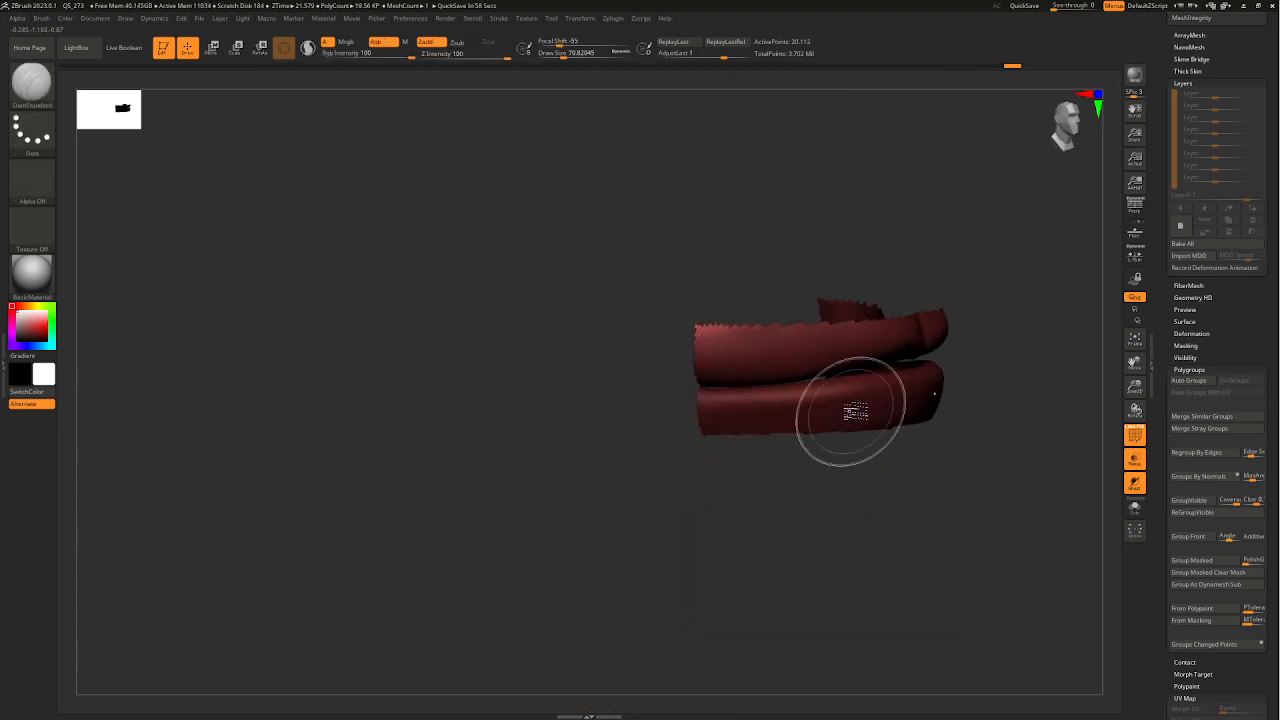
ctrl+shift+click(852, 416)
mouse_move(958, 430)
mouse_down()
mouse_move(1009, 329)
mouse_move(971, 377)
mouse_move(974, 434)
mouse_move(897, 501)
mouse_up()
mouse_move(897, 501)
right_down()
mouse_move(805, 543)
mouse_move(894, 557)
mouse_move(914, 480)
mouse_move(900, 379)
right_up()
ctrl+shift+drag(918, 379, 502, 545)
ctrl+shift+click(751, 442)
ctrl+shift+click(854, 295)
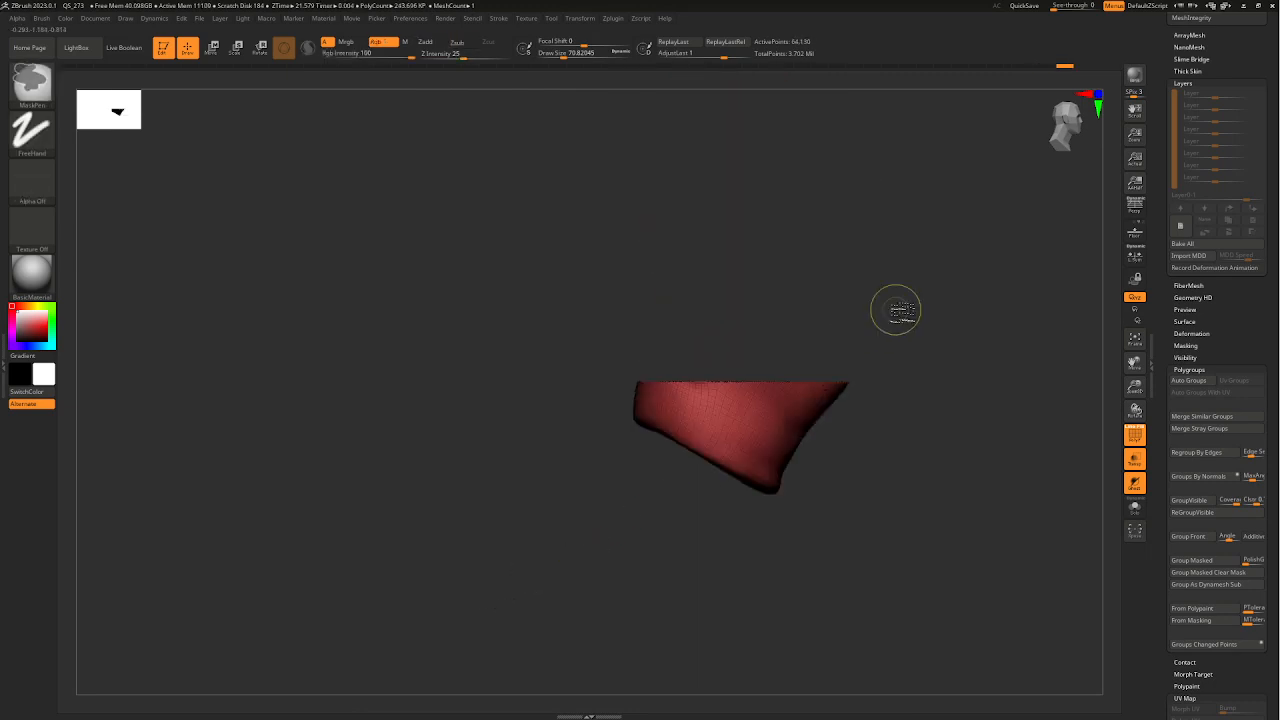
key(ctrl+z)
key(ctrl+z)
key(ctrl+z)
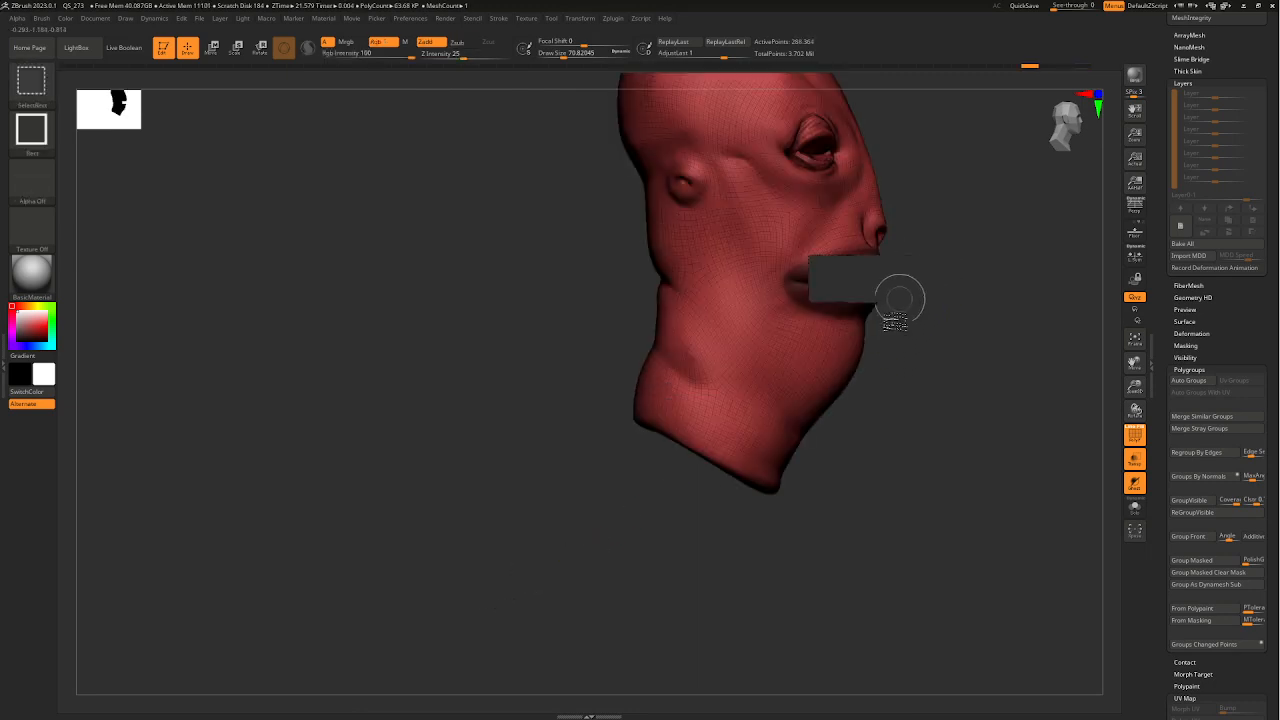
- Hide the head below the mouth line to expose the mouth cavity from underneath
mouse_move(900, 299)
right_down()
mouse_move(929, 266)
mouse_move(786, 372)
mouse_move(837, 369)
mouse_move(835, 390)
mouse_move(811, 391)
right_up()
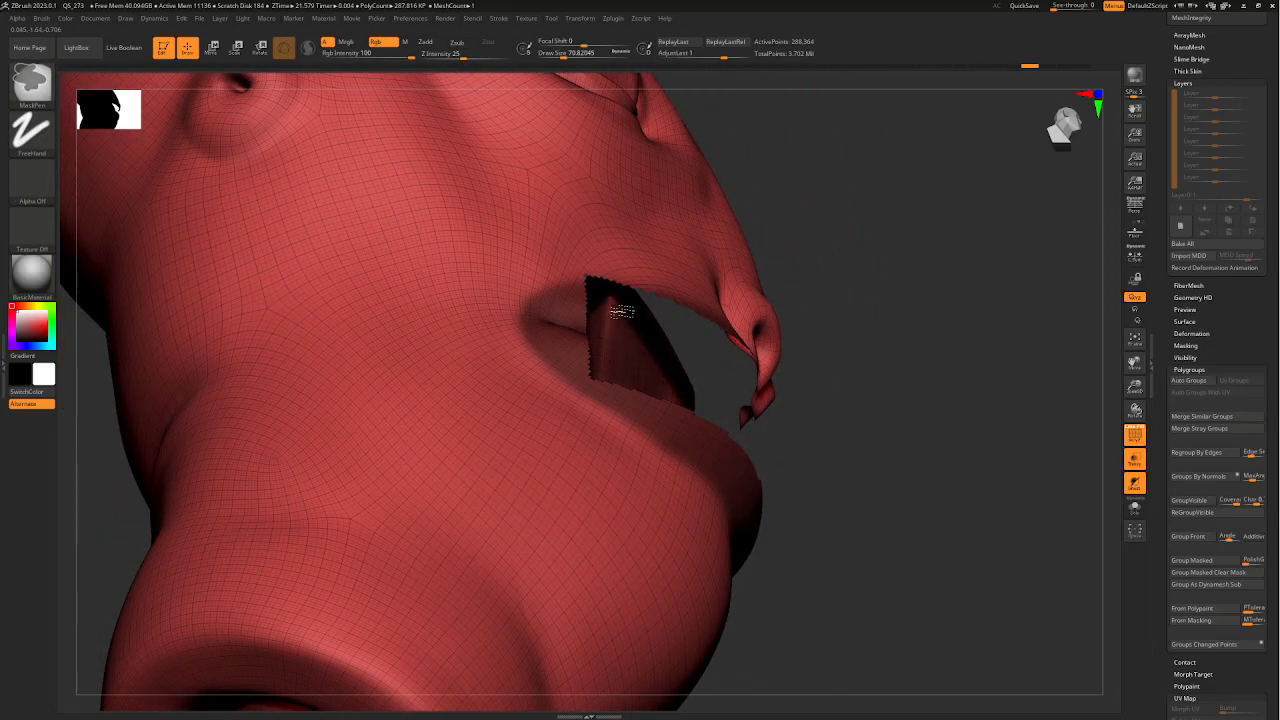
key(f)
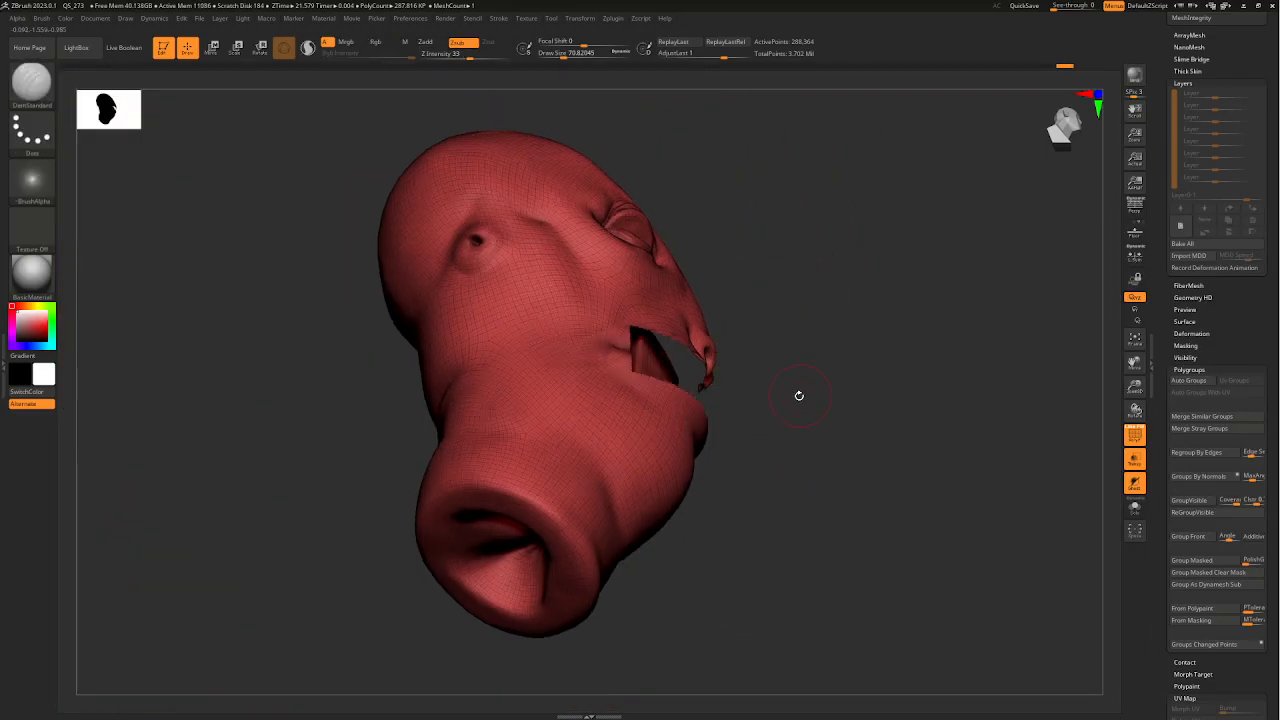
mouse_move(799, 396)
shift+right_down()
mouse_move(777, 383)
mouse_move(772, 447)
shift+right_up()
ctrl+shift+drag(685, 458, 301, 680)
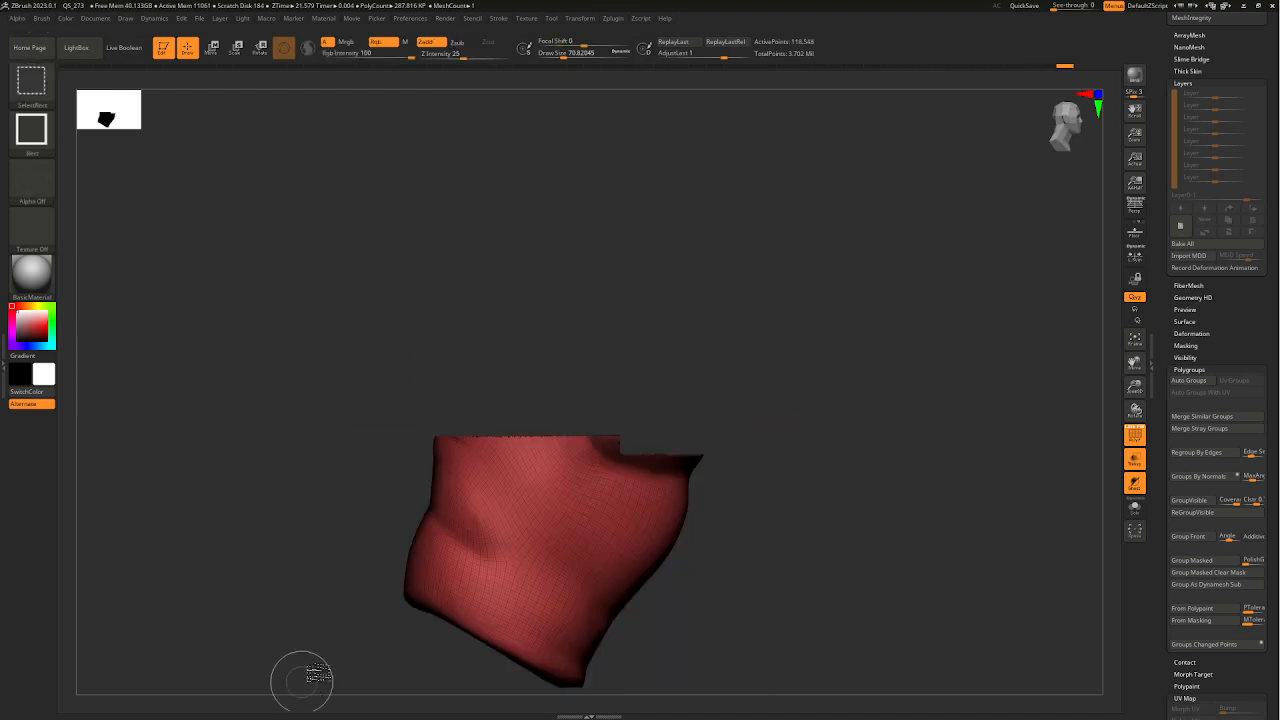
ctrl+shift+click(603, 506)
- Mask the remaining gaps on the inner mouth walls and unhide the whole head
mouse_move(671, 500)
right_down()
mouse_move(680, 486)
mouse_move(540, 514)
mouse_move(600, 486)
right_up()
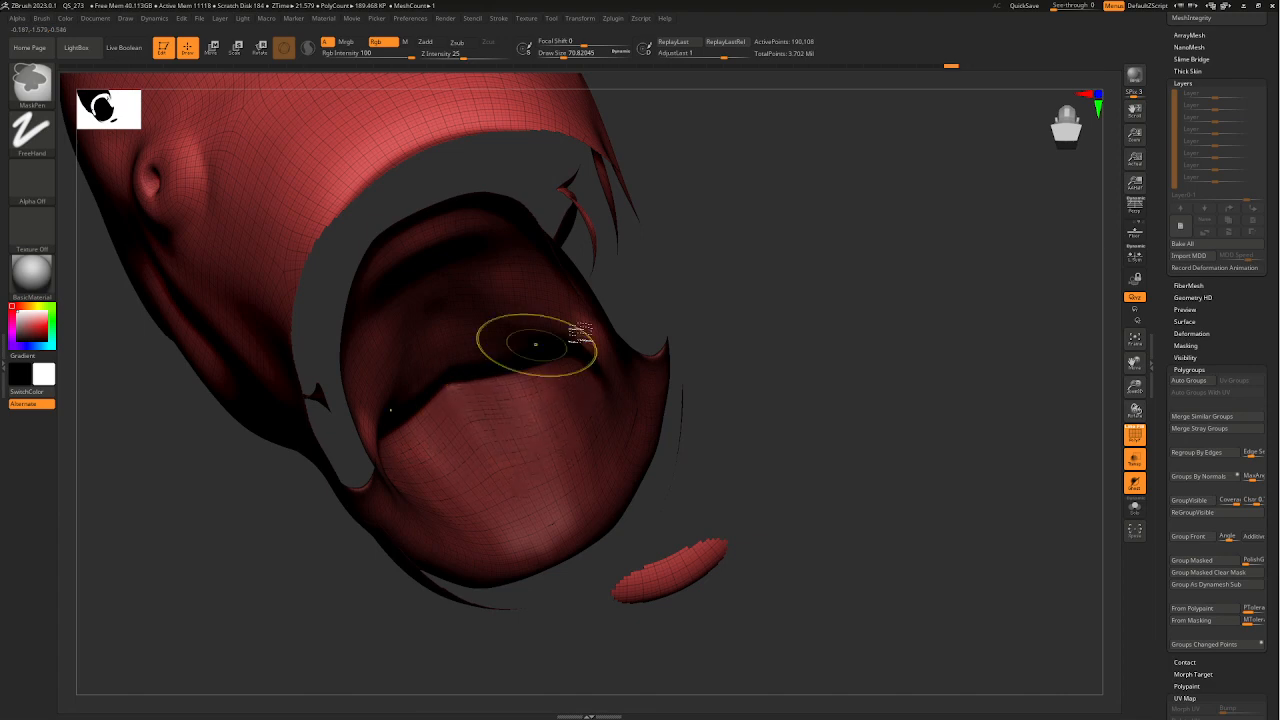
right_drag(581, 333, 592, 358)
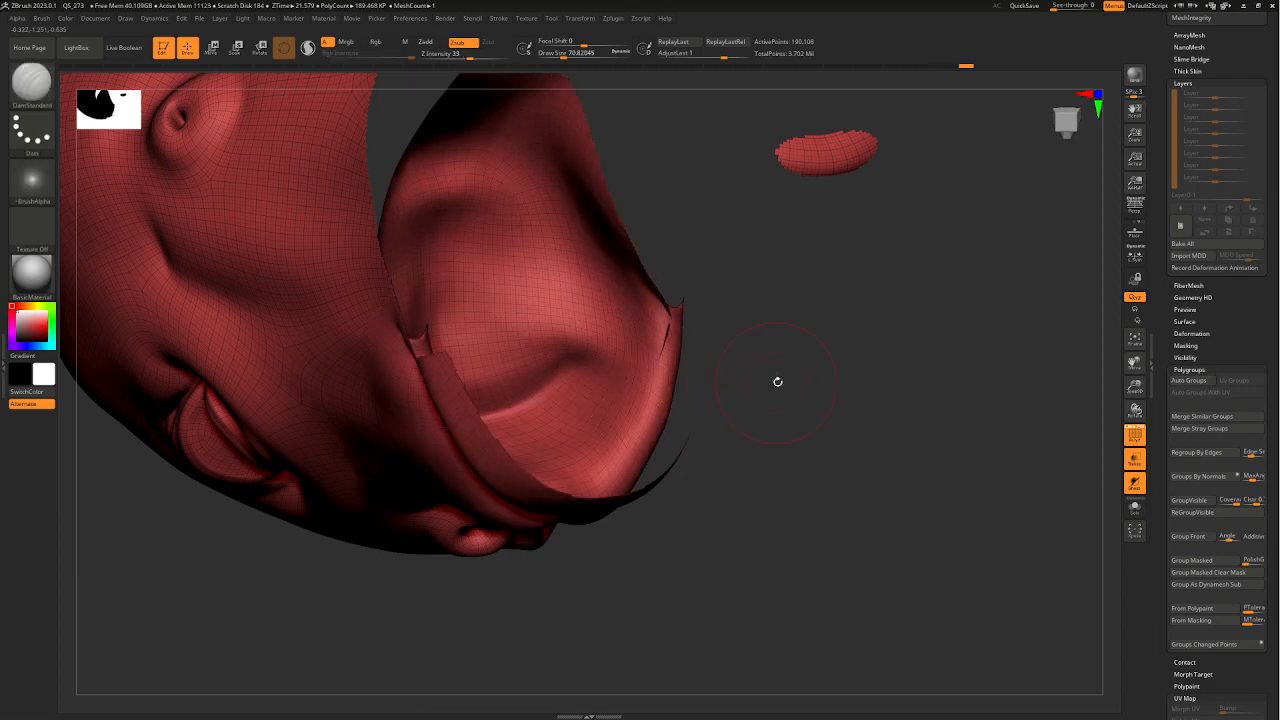
mouse_move(766, 389)
right_down()
mouse_move(777, 371)
mouse_move(777, 446)
mouse_move(789, 446)
mouse_move(556, 473)
right_up()
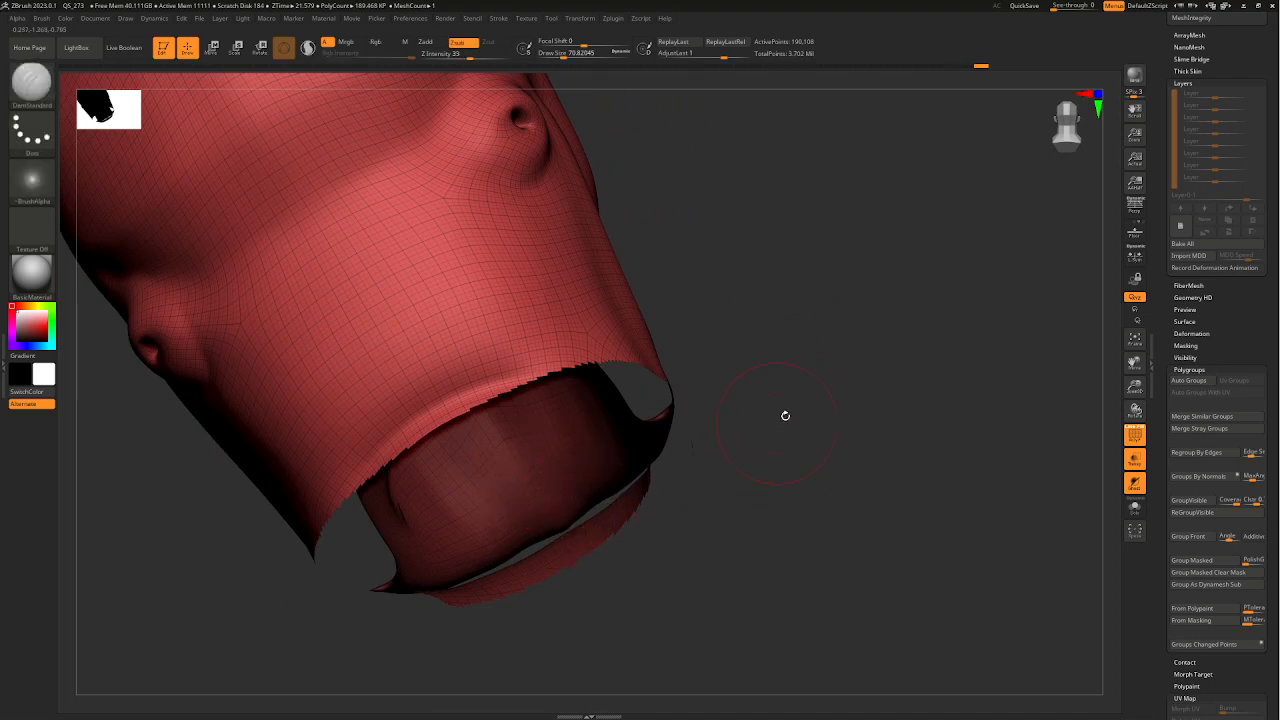
mouse_move(785, 415)
right_down()
mouse_move(820, 394)
mouse_move(791, 449)
mouse_move(771, 429)
mouse_move(667, 513)
mouse_move(669, 497)
mouse_move(770, 498)
right_up()
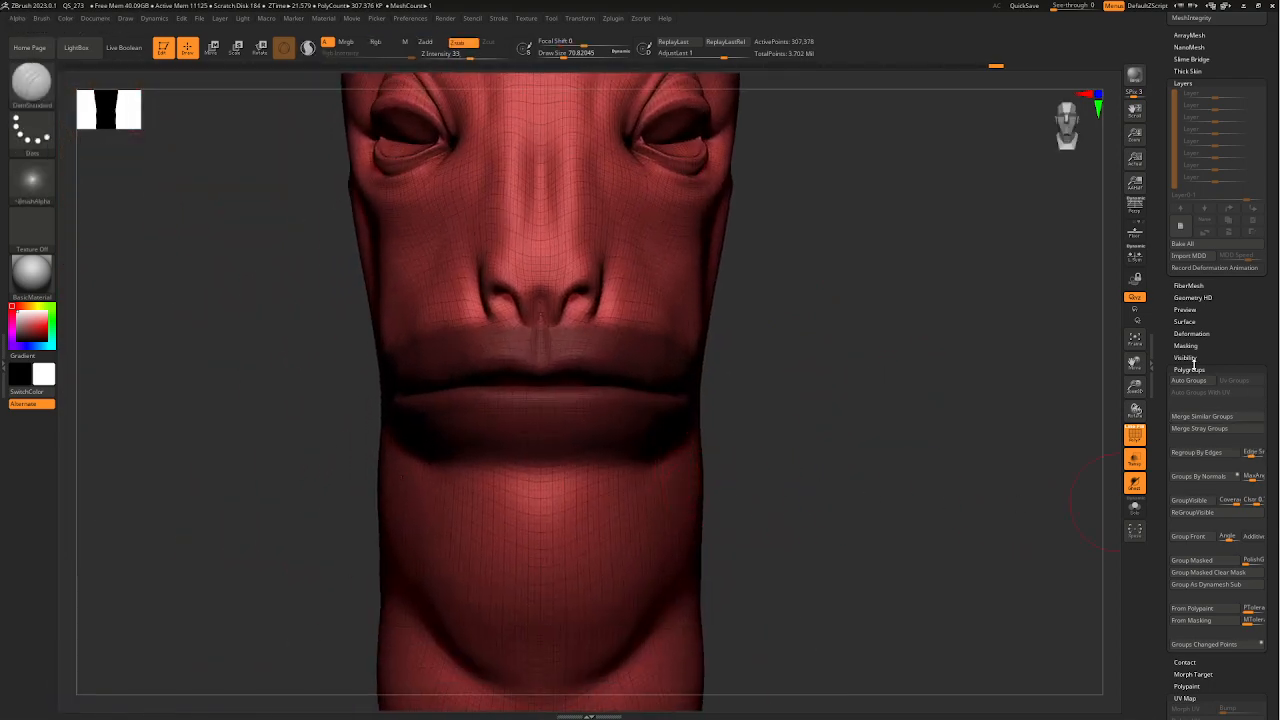
- Create a polygroup from the masked lips and inner mouth, and isolate it to check its inner surface
scroll(1275, 480, down, 1)
click(1214, 540)
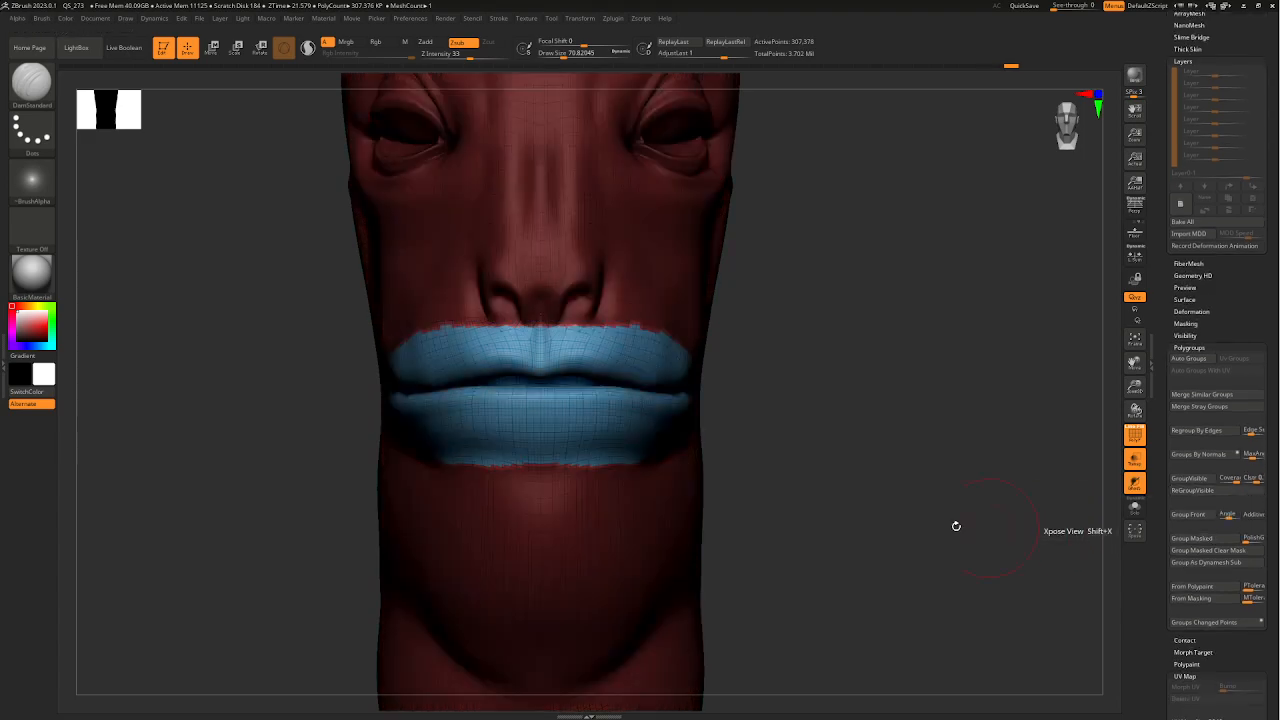
ctrl+shift+click(640, 416)
ctrl+right_drag(657, 414, 741, 615)
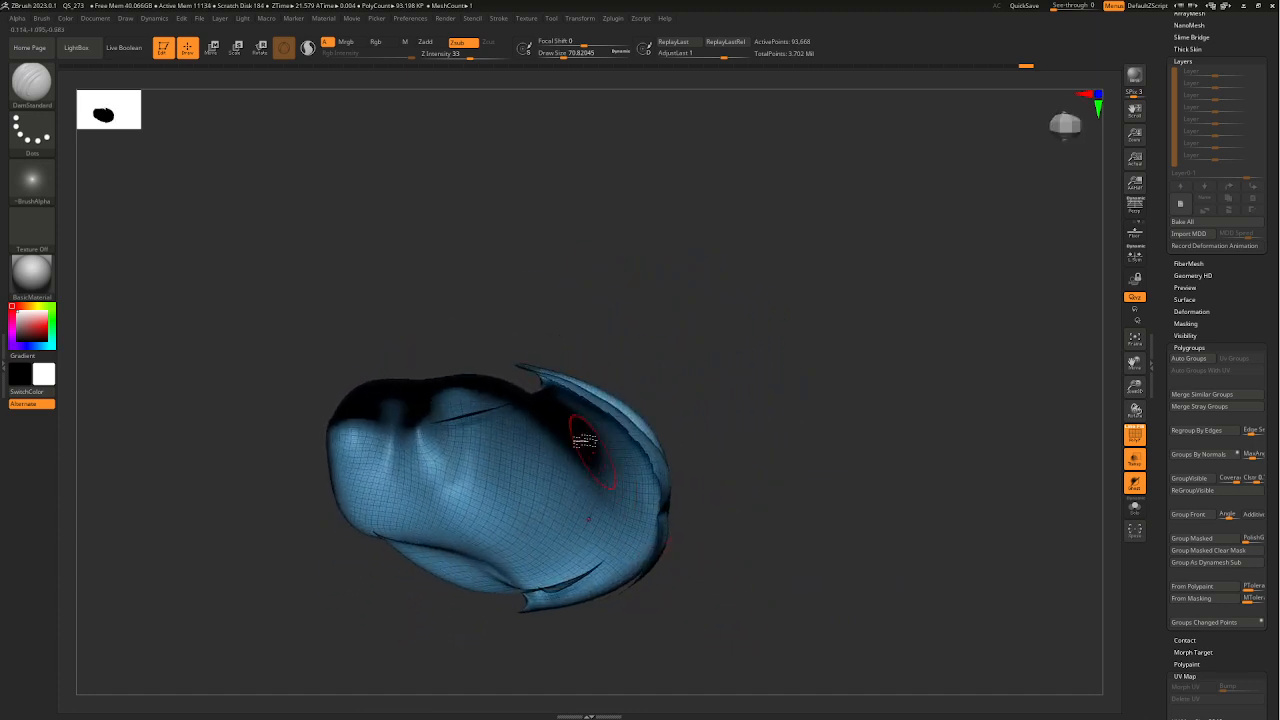
mouse_move(663, 493)
right_down()
mouse_move(723, 437)
mouse_move(751, 443)
mouse_move(754, 477)
mouse_move(757, 446)
mouse_move(694, 496)
mouse_move(743, 520)
mouse_move(766, 486)
mouse_move(766, 523)
mouse_move(744, 522)
right_up()
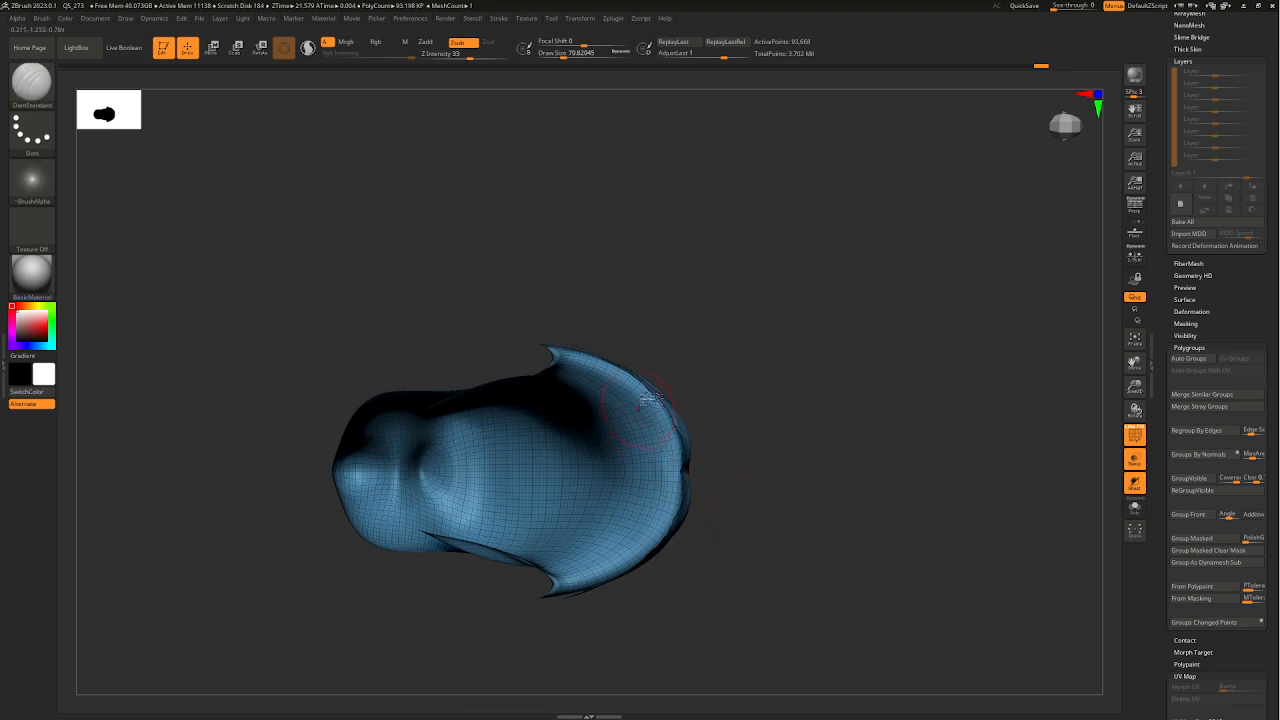
- Mask the inner mouth cavity with the MaskLasso brush, leaving out the lip band, and create a separate polygroup from it
ctrl+click(32, 86)
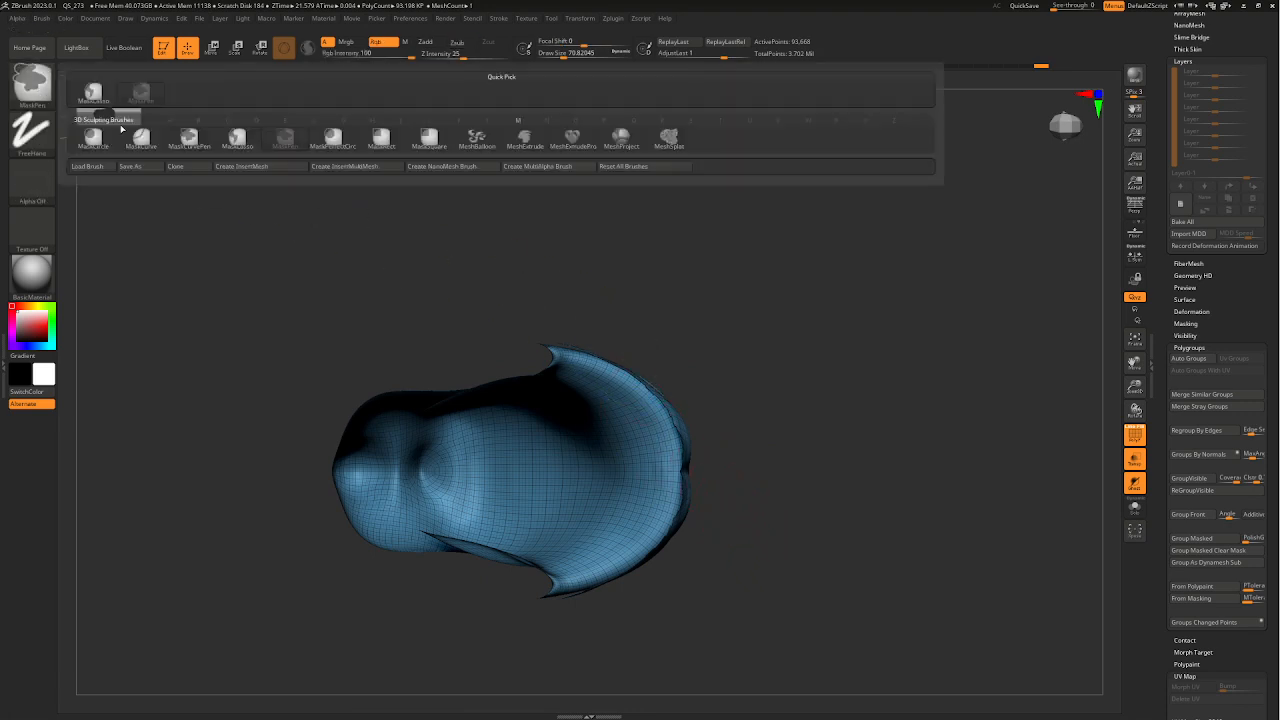
ctrl+click(48, 94)
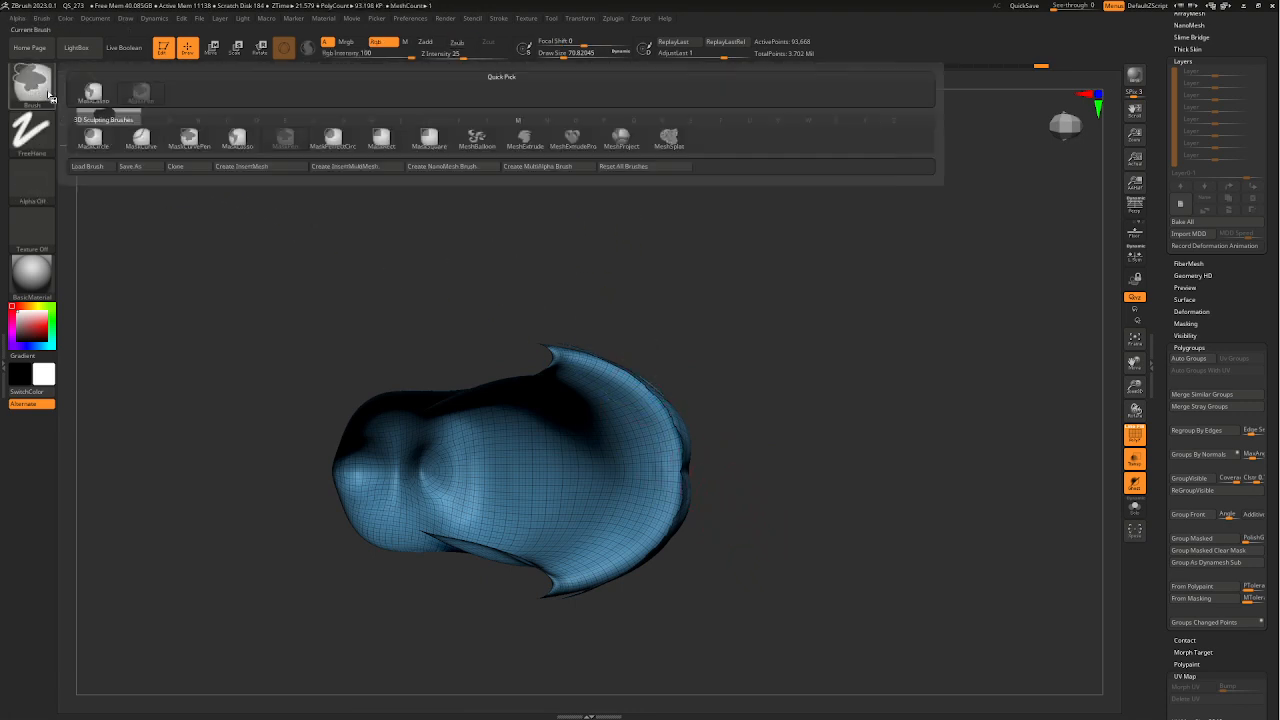
click(246, 146)
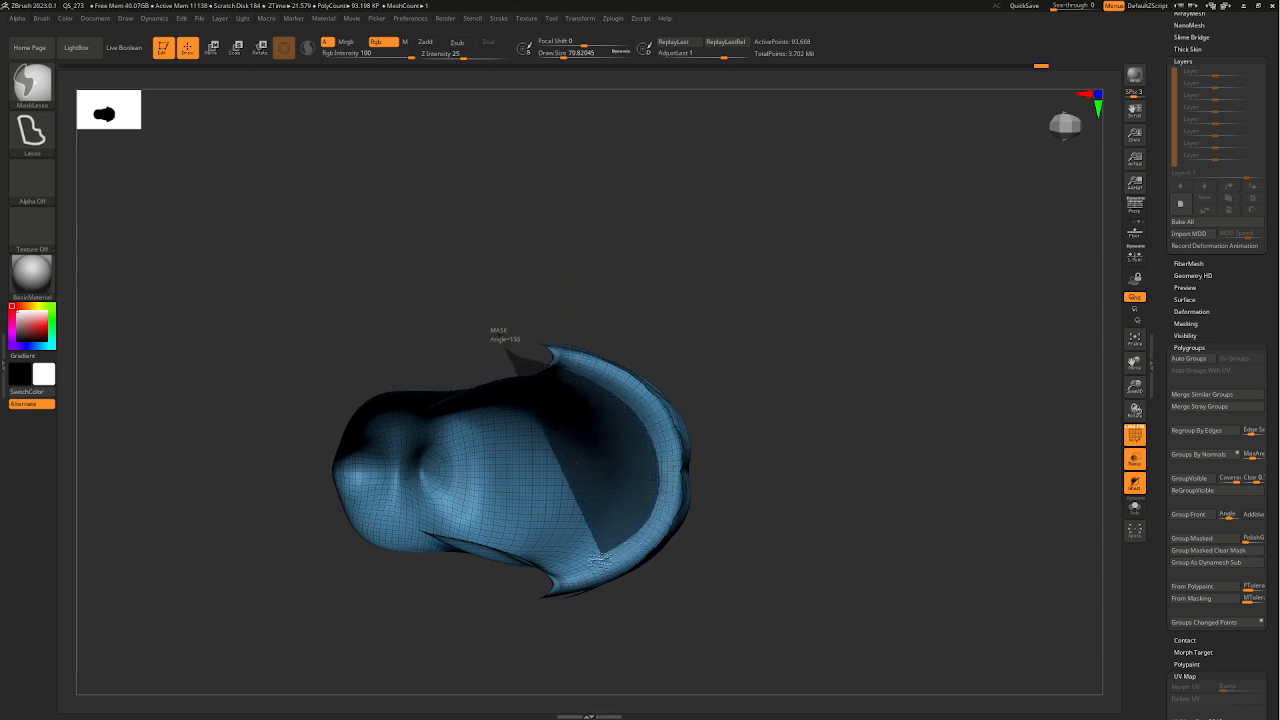
mouse_move(555, 573)
ctrl+mouse_down()
mouse_move(263, 517)
mouse_move(342, 318)
ctrl+mouse_up()
ctrl+right_drag(734, 457, 732, 505)
mouse_move(732, 505)
right_down()
mouse_move(729, 526)
mouse_move(734, 456)
mouse_move(743, 566)
mouse_move(671, 557)
mouse_move(743, 587)
mouse_move(671, 543)
mouse_move(700, 512)
right_up()
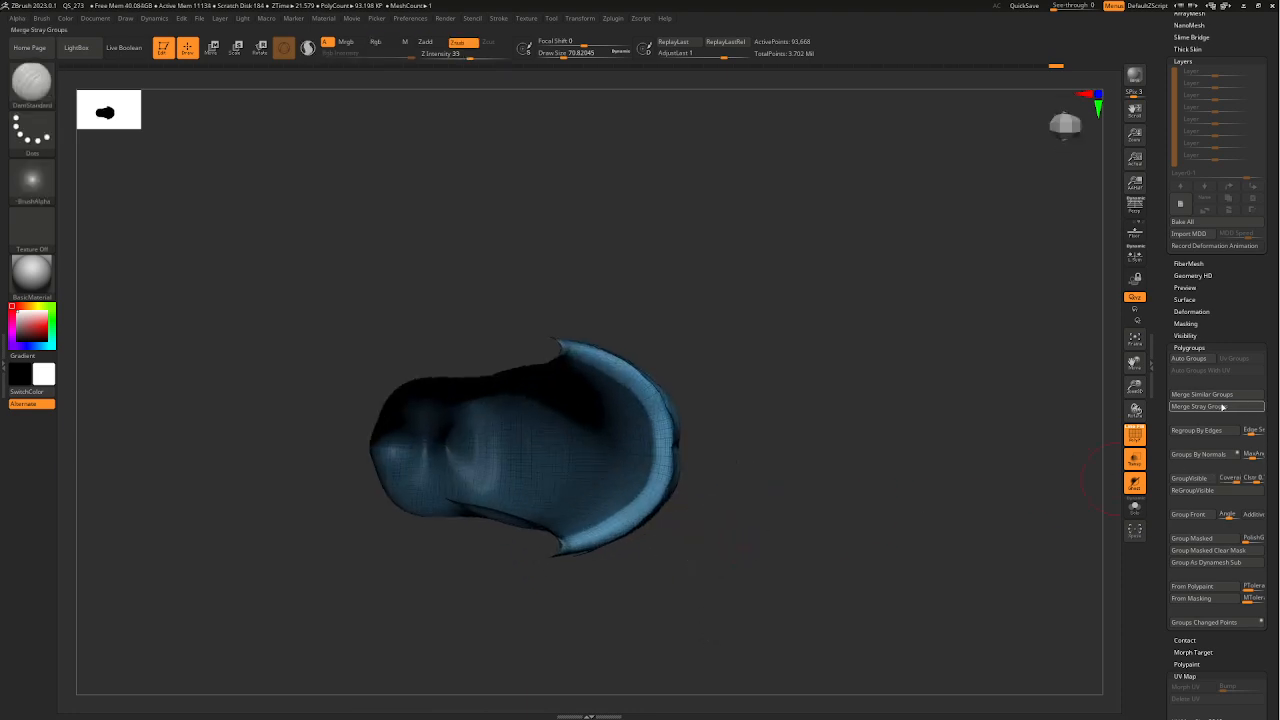
click(1203, 540)
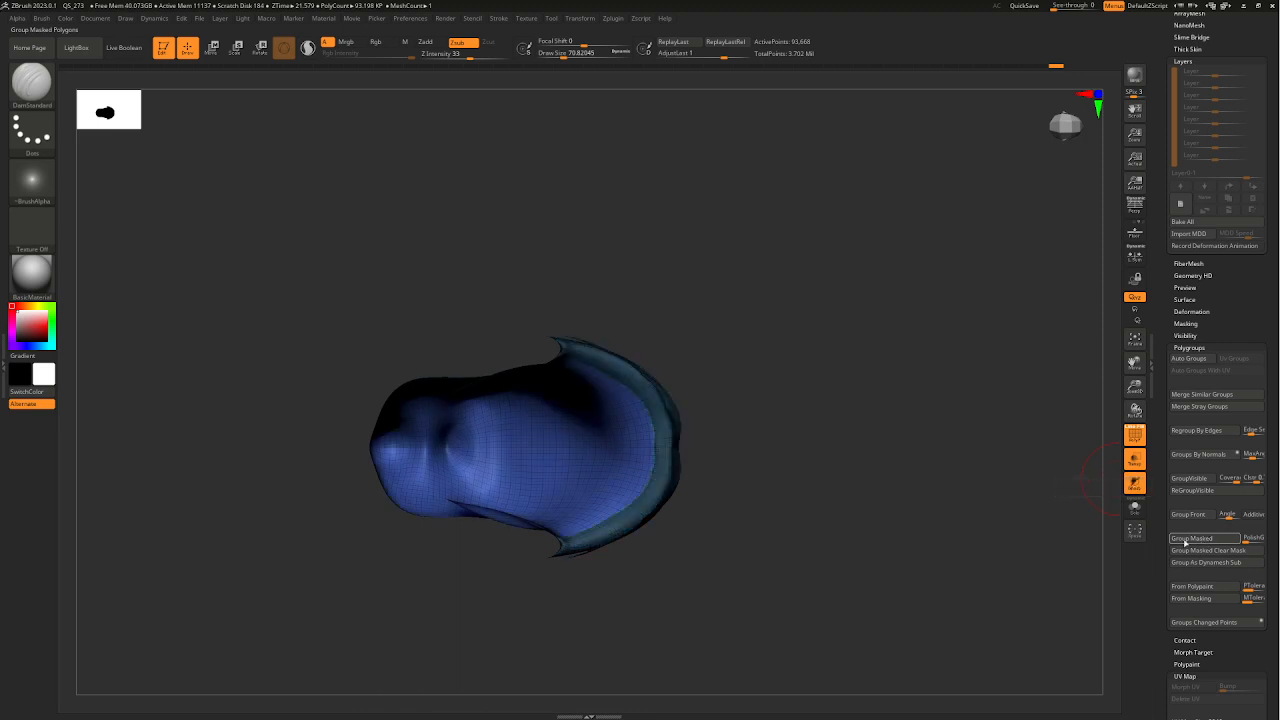
- Toggle the visibility of the lip, inner mouth and head polygroups to check their separation, and unhide the whole head
ctrl+shift+click(712, 550)
right_drag(708, 554, 722, 530)
ctrl+shift+click(722, 510)
mouse_move(851, 574)
right_down()
mouse_move(720, 500)
mouse_move(669, 534)
mouse_move(857, 486)
mouse_move(837, 477)
mouse_move(920, 477)
mouse_move(851, 474)
mouse_move(777, 442)
right_up()
ctrl+shift+click(677, 500)
ctrl+shift+click(777, 442)
ctrl+right_drag(878, 484, 899, 432)
right_drag(899, 432, 888, 482)
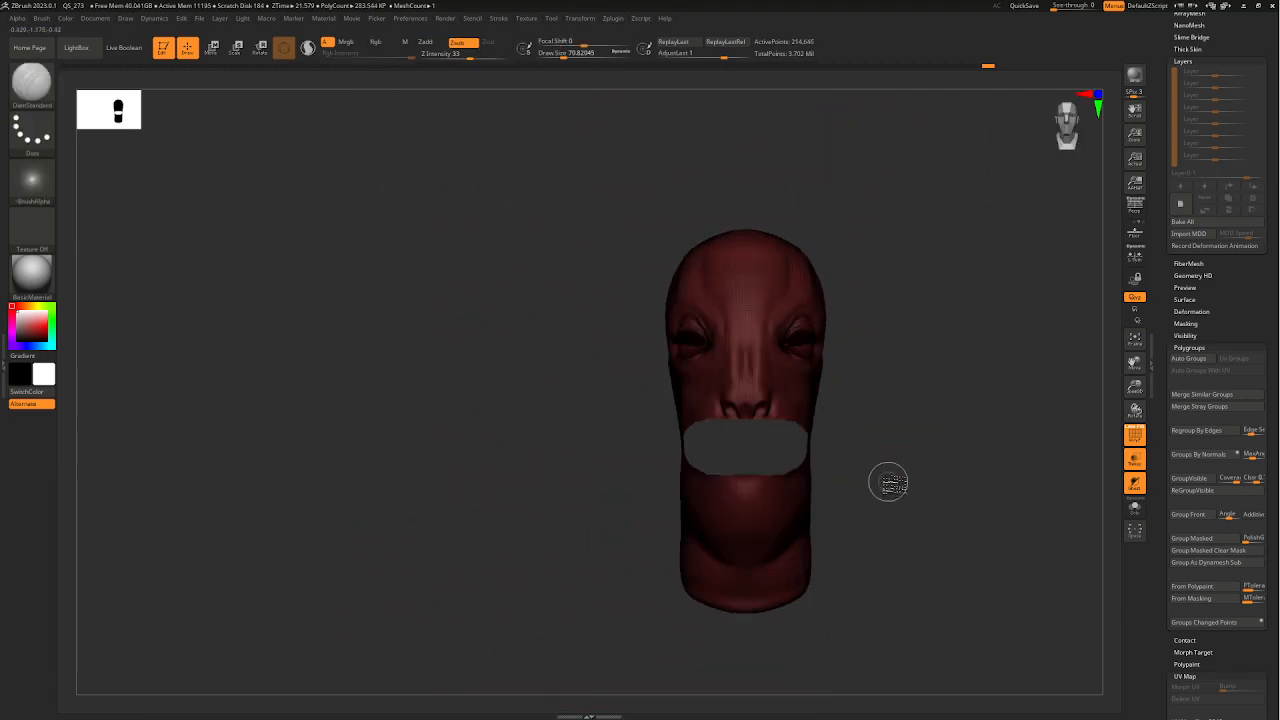
ctrl+shift+click(888, 482)
ctrl+right_drag(801, 458, 810, 543)
alt+right_drag(857, 443, 779, 441)
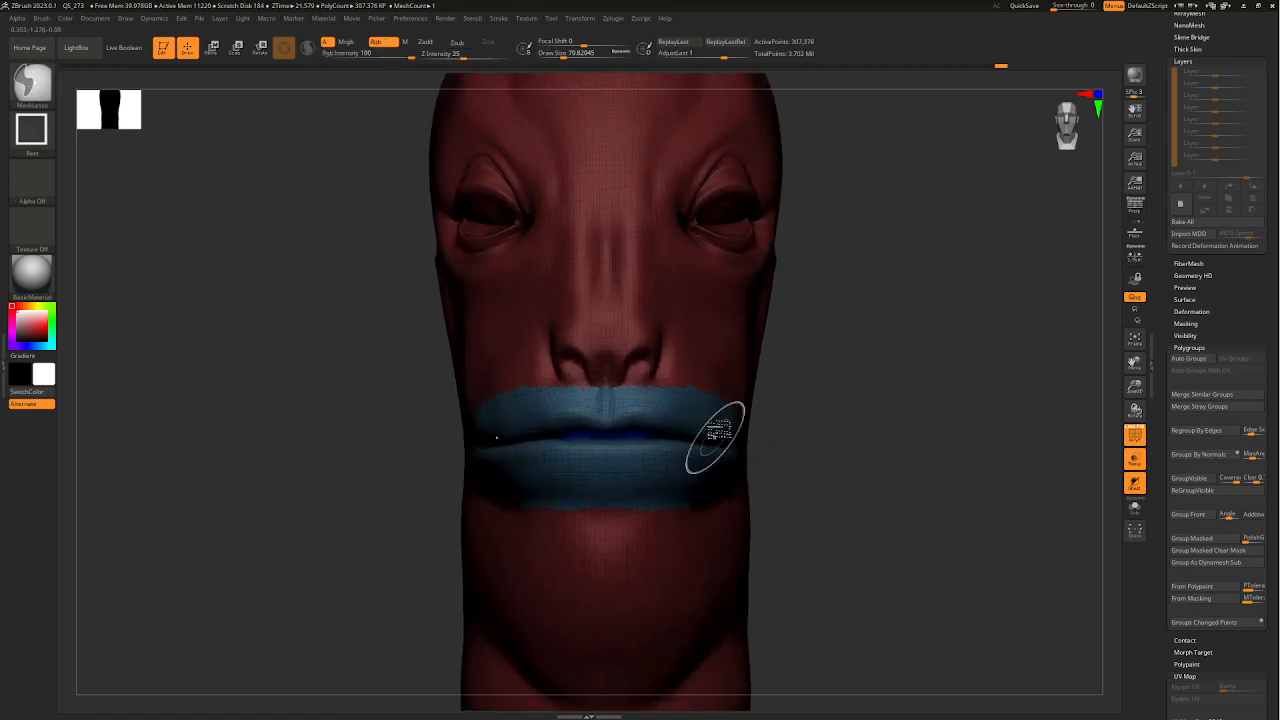
- Hide the lips and inner mouth polygroups, leaving only the rest of the head visible
ctrl+shift+click(696, 370)
ctrl+shift+click(717, 378)
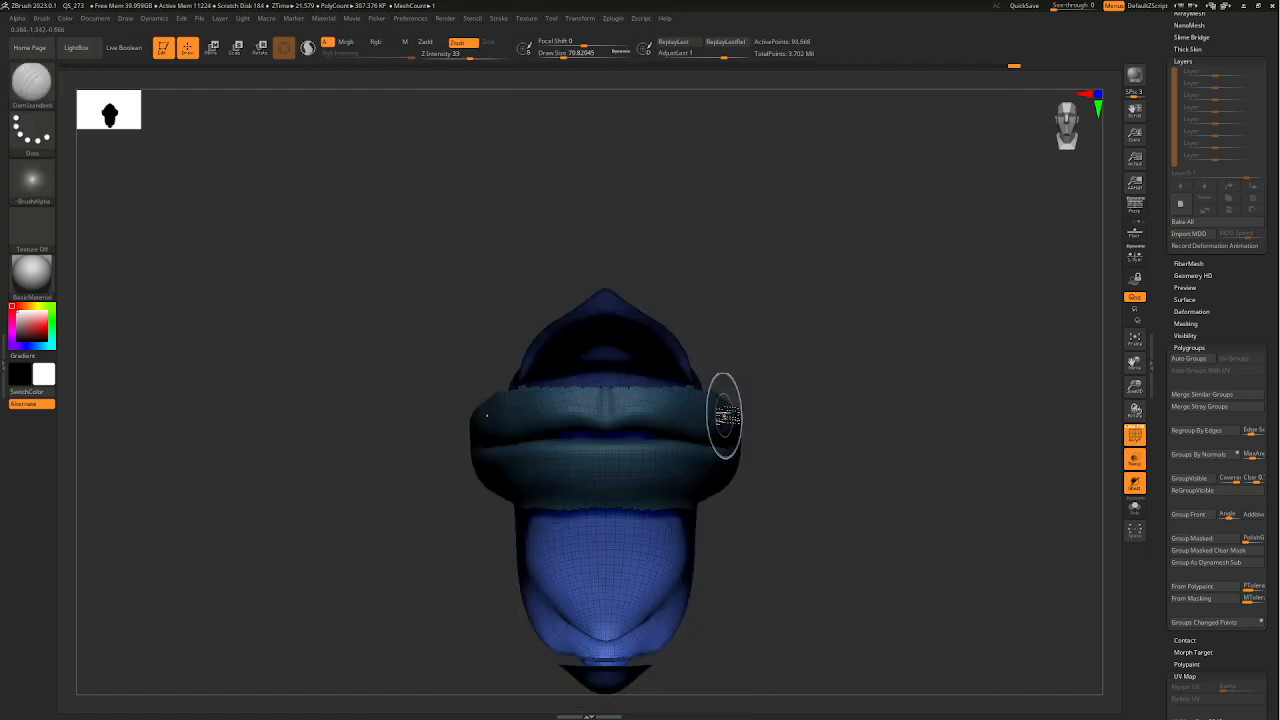
ctrl+shift+click(721, 418)
ctrl+shift+click(717, 433)
ctrl+shift+click(700, 414)
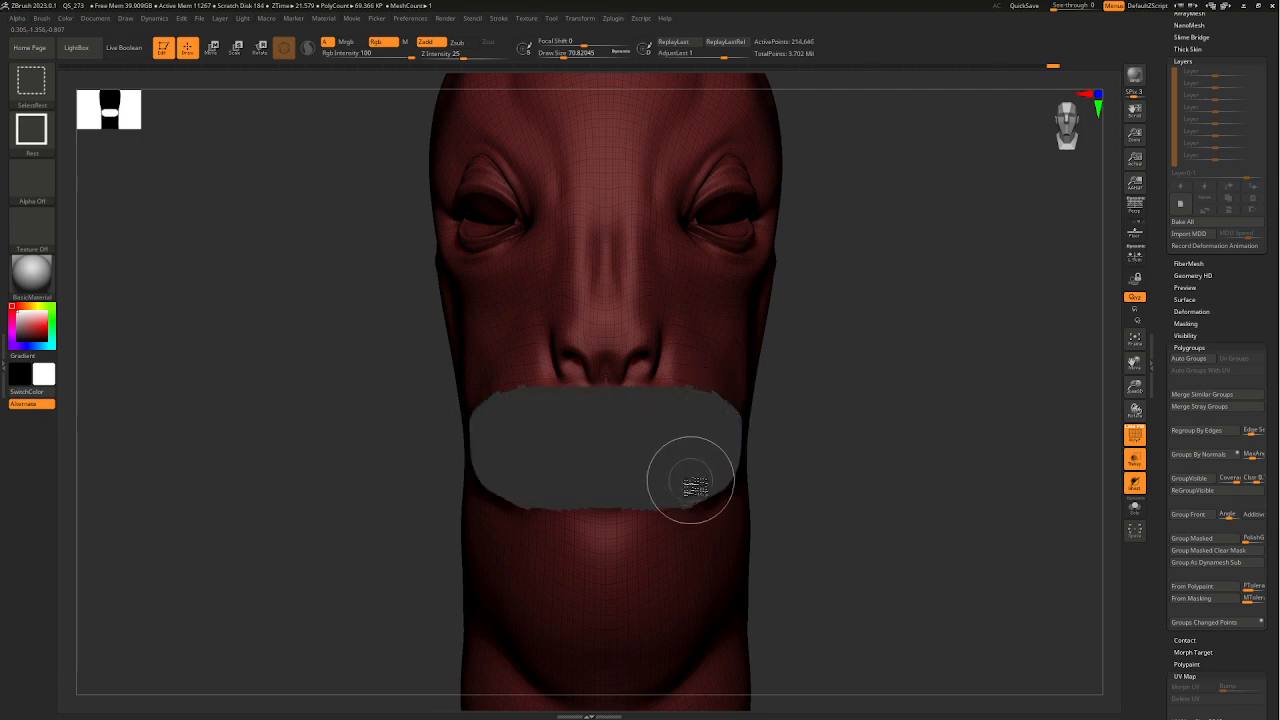
mouse_move(811, 491)
mouse_down()
mouse_move(857, 497)
mouse_move(802, 492)
mouse_move(744, 442)
mouse_up()
mouse_move(630, 401)
mouse_down()
mouse_move(766, 406)
mouse_move(777, 366)
mouse_move(890, 384)
mouse_move(756, 349)
mouse_up()
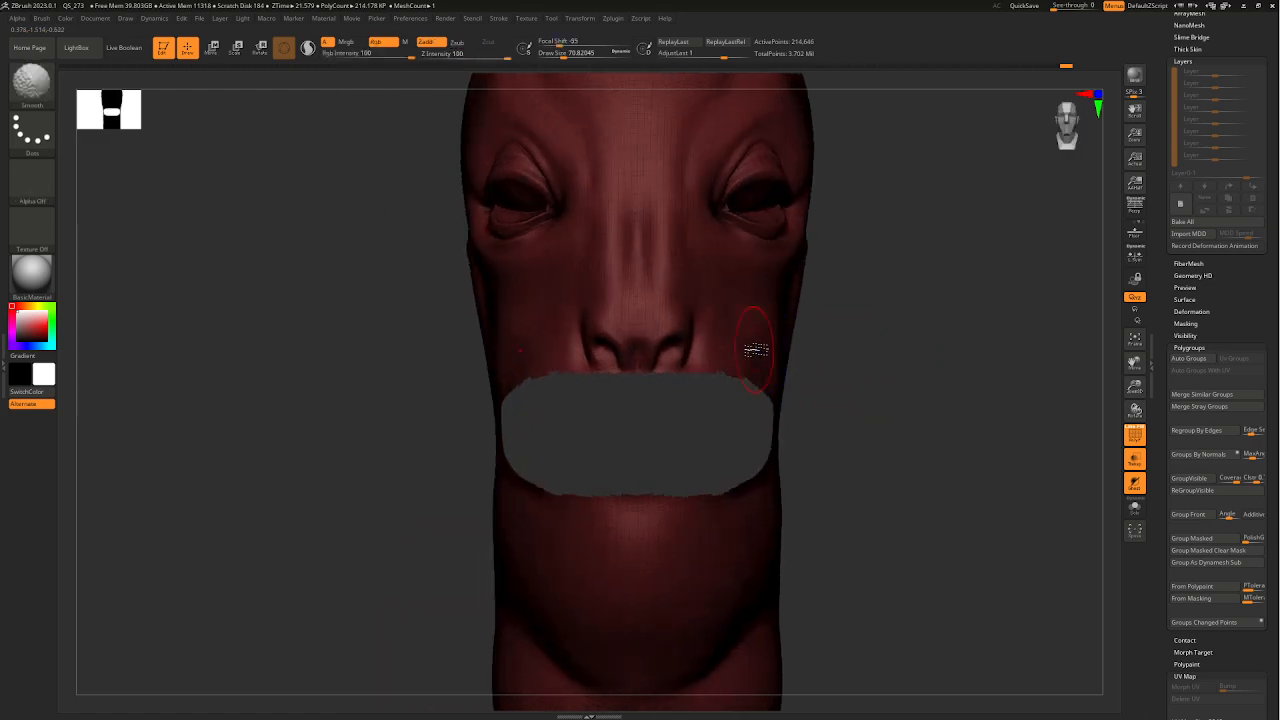
- Lasso-mask the nose and upper lip area above the mouth opening
key(ctrl)
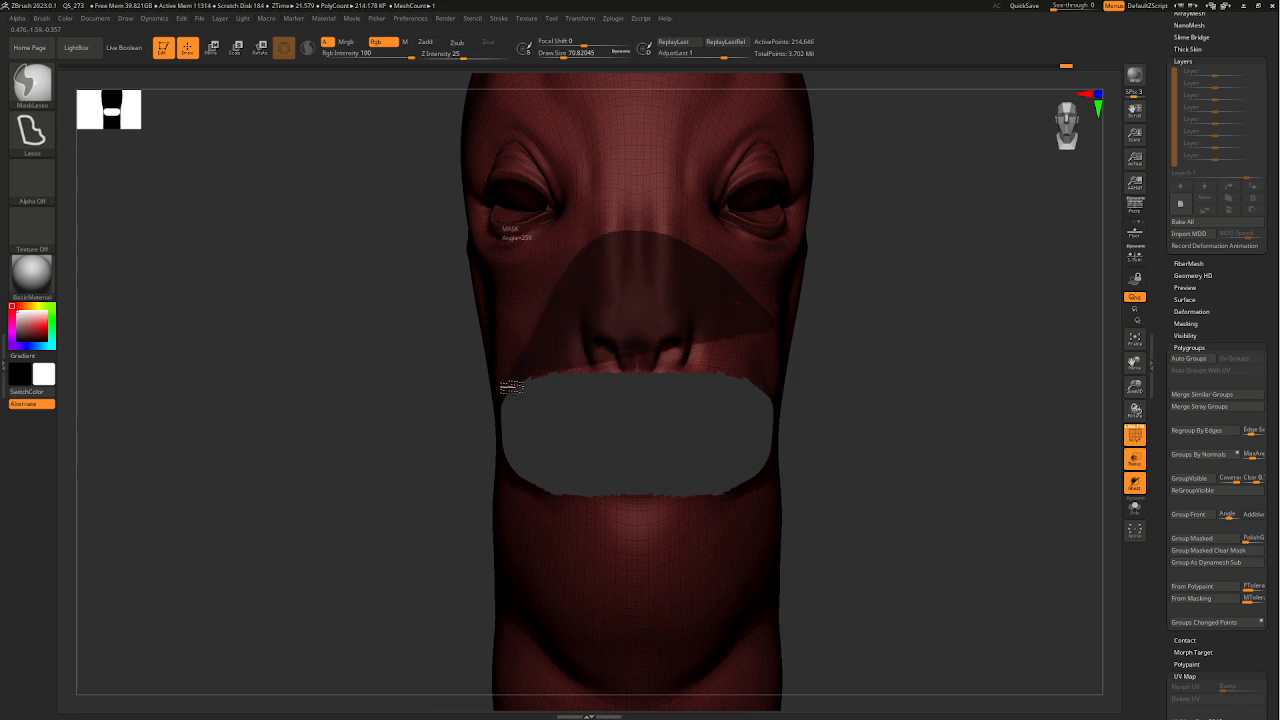
mouse_move(511, 386)
ctrl+mouse_down()
mouse_move(554, 429)
mouse_move(778, 436)
ctrl+mouse_up()
key(ctrl)
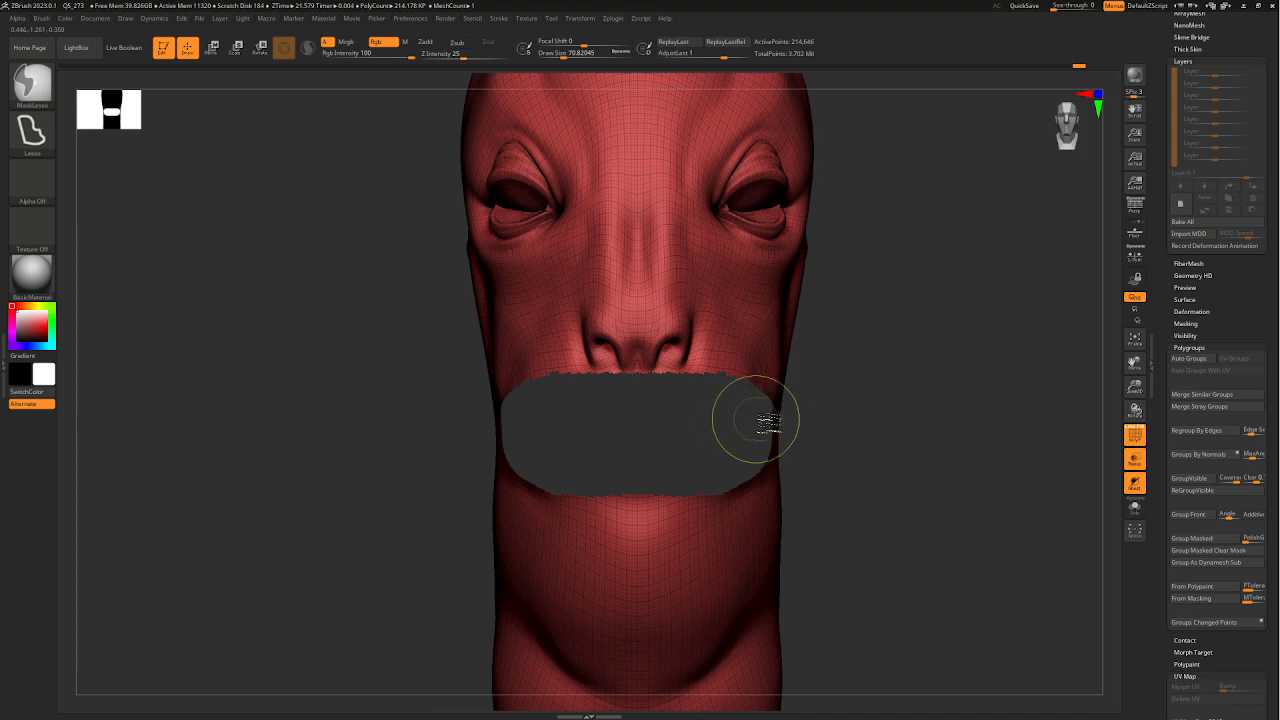
mouse_move(678, 250)
ctrl+mouse_down()
mouse_move(548, 345)
mouse_move(510, 420)
ctrl+mouse_up()
mouse_move(886, 437)
mouse_down()
mouse_move(907, 425)
mouse_move(835, 400)
mouse_up()
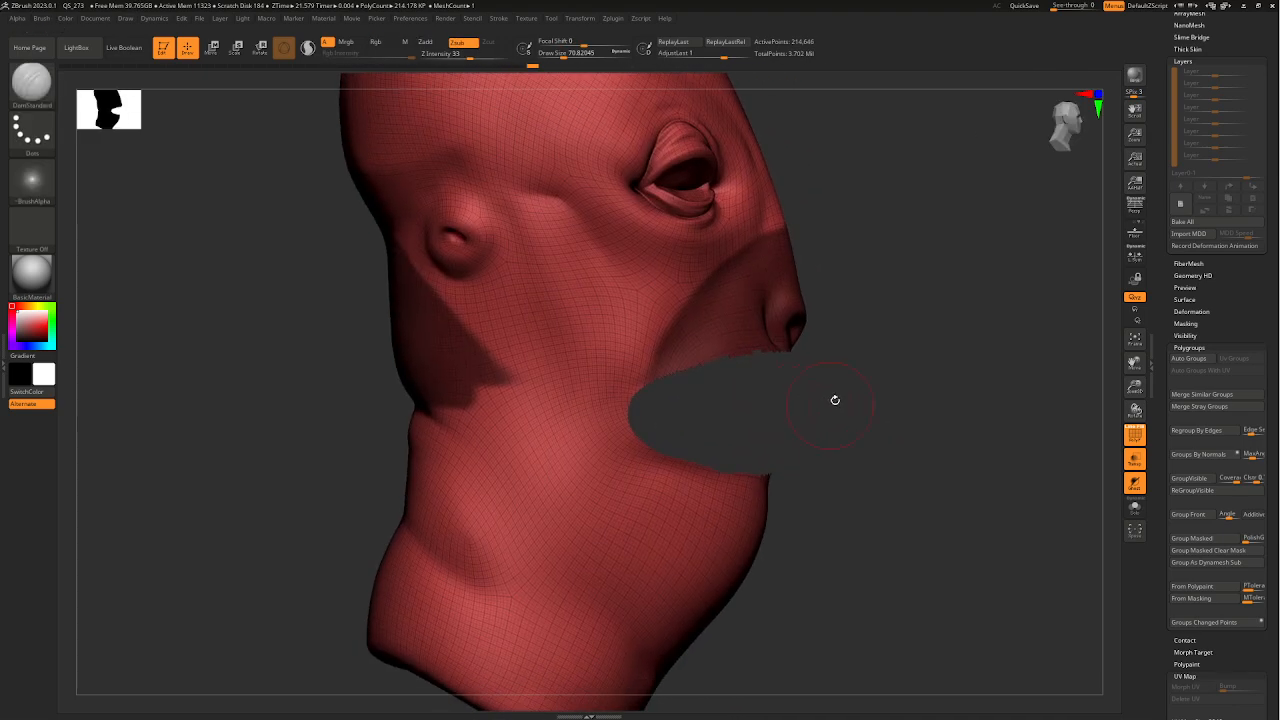
- Extend the mask around the mouth corner and down over the chin, and even out its curved edge along the cheek
key(ctrl)
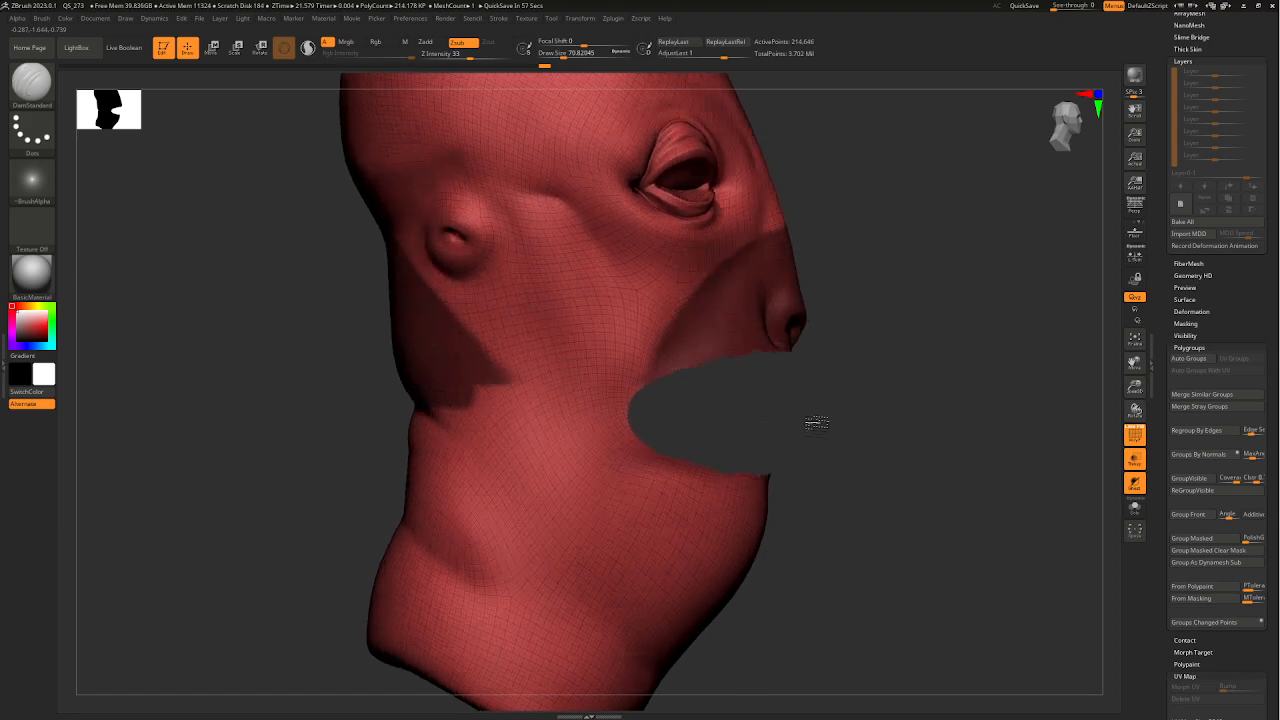
key(ctrl)
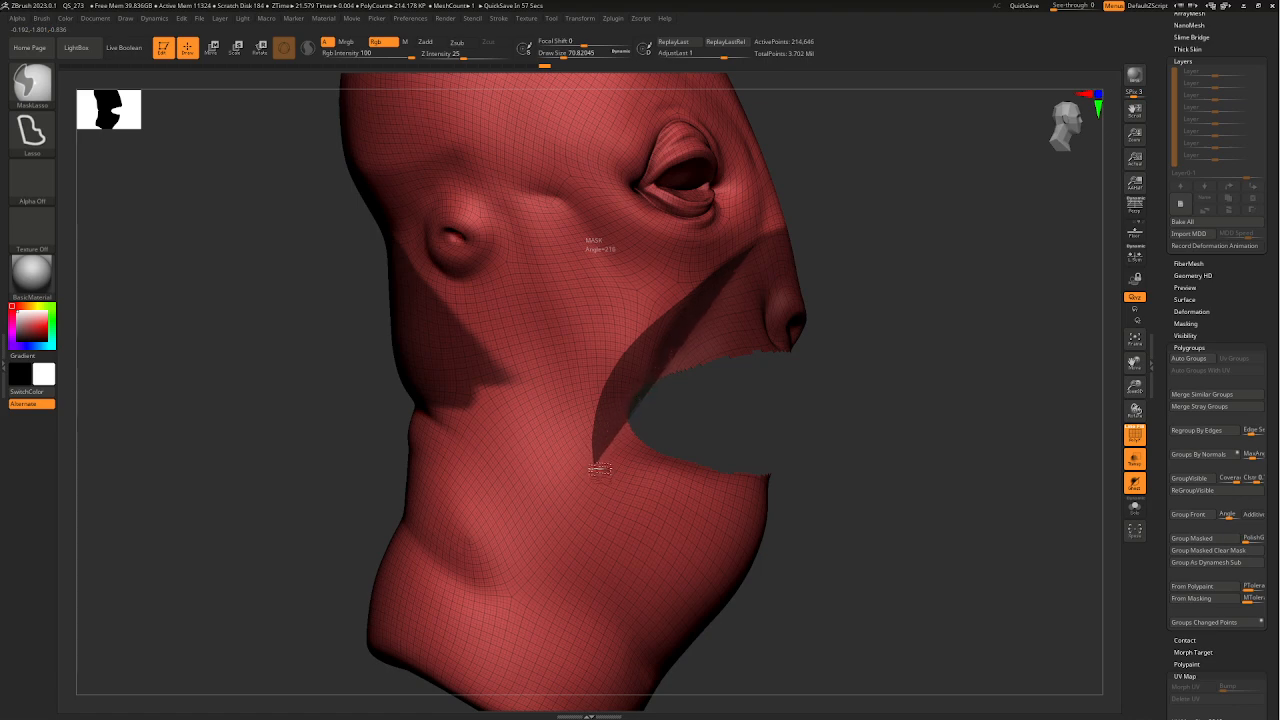
mouse_move(622, 512)
mouse_down()
mouse_move(700, 563)
mouse_move(805, 594)
mouse_move(840, 560)
mouse_up()
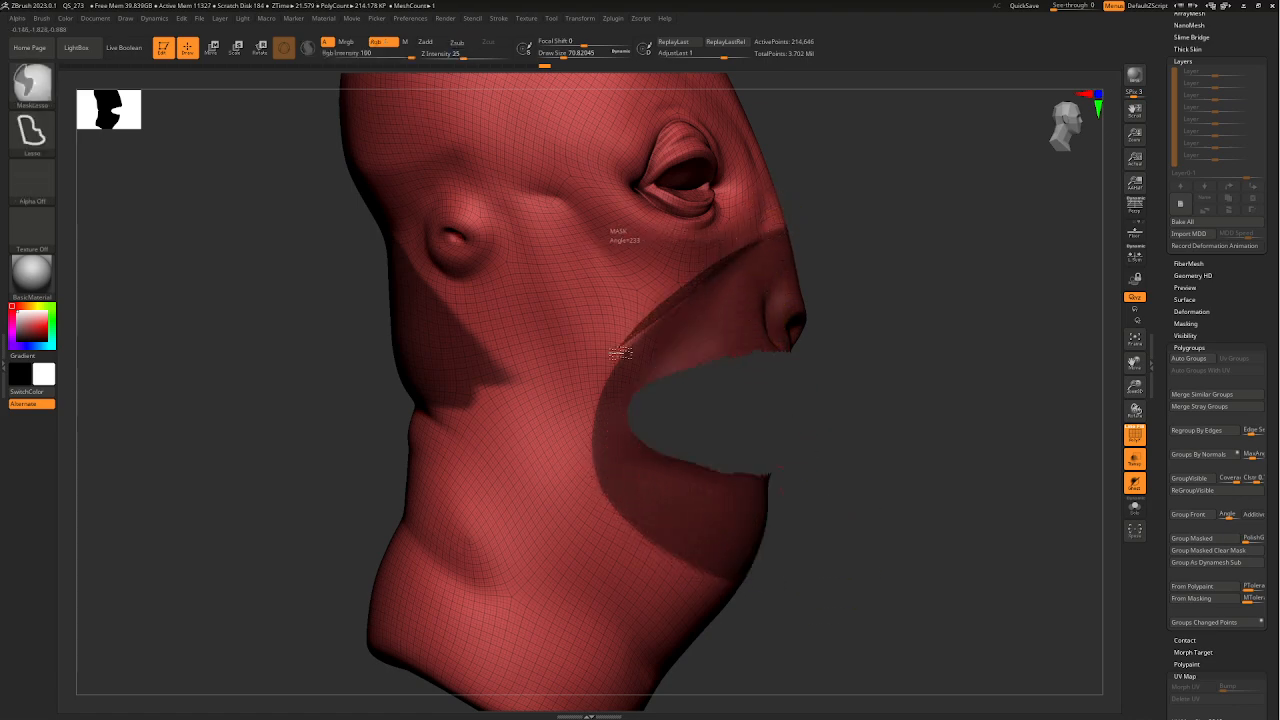
ctrl+drag(594, 466, 737, 509)
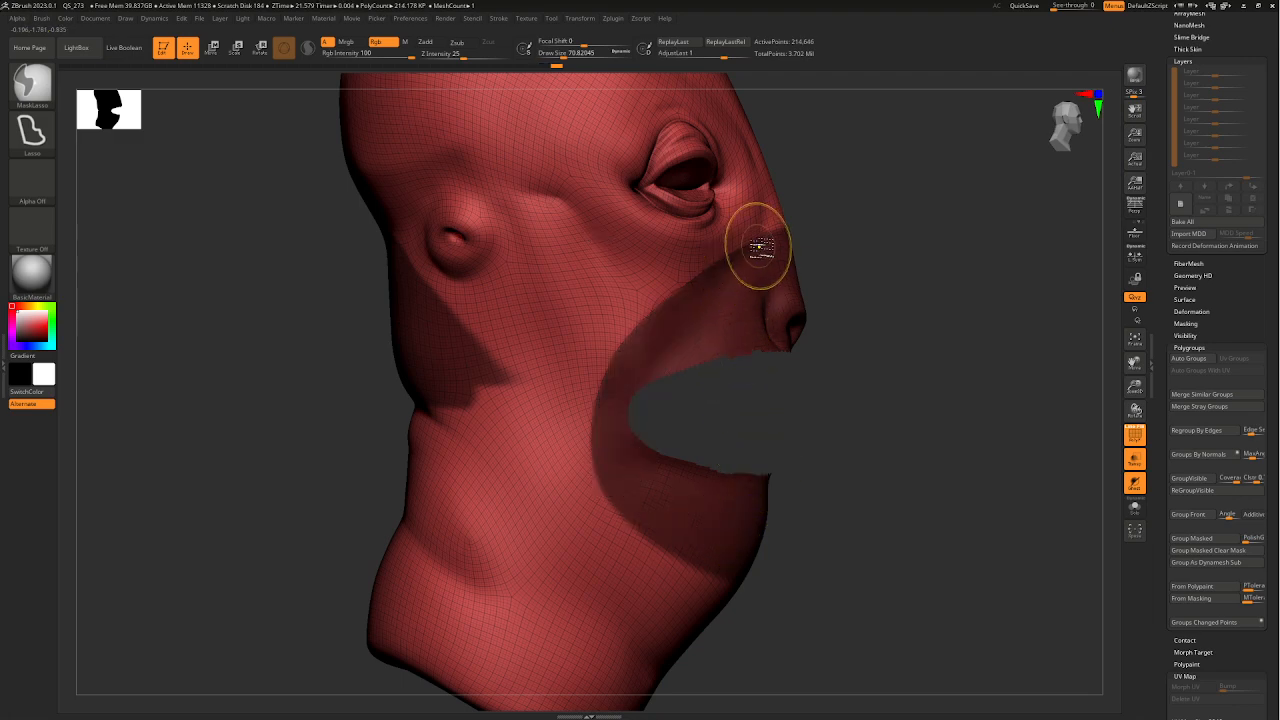
mouse_move(586, 434)
ctrl+mouse_down()
mouse_move(620, 505)
mouse_move(708, 545)
ctrl+mouse_up()
mouse_move(889, 478)
mouse_down()
mouse_move(789, 443)
mouse_move(871, 423)
mouse_move(843, 426)
mouse_up()
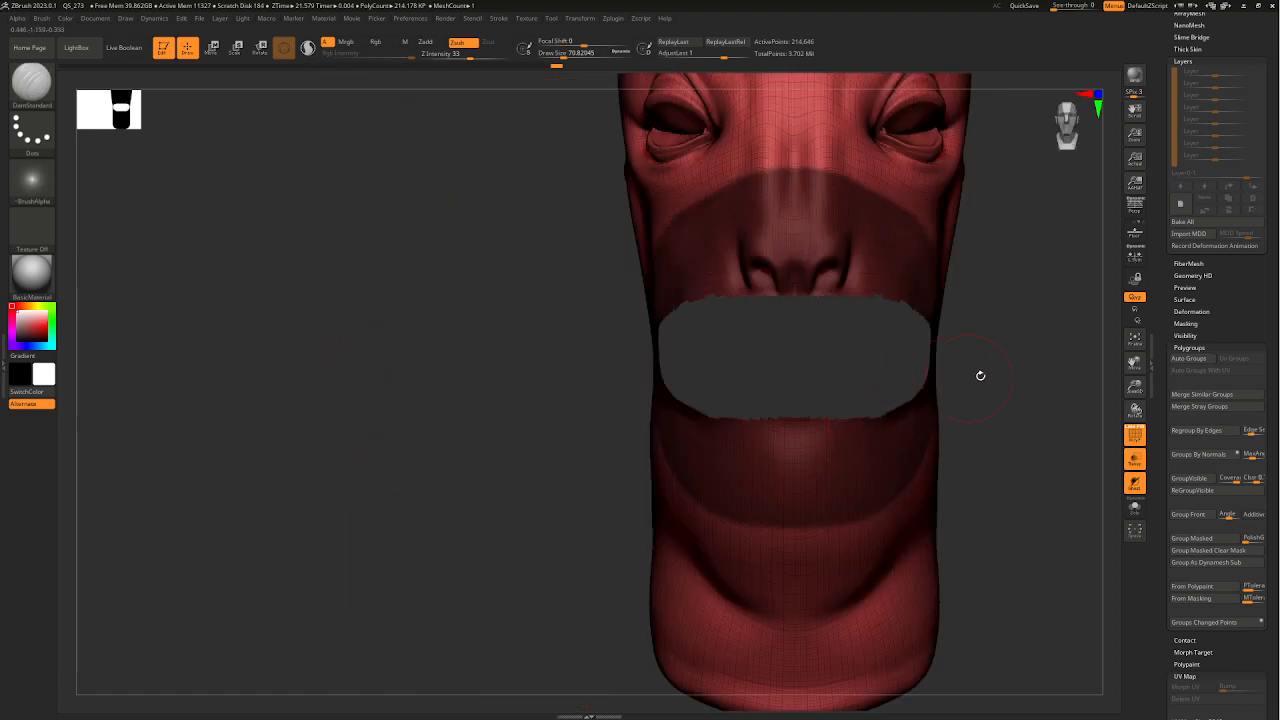
drag(980, 375, 806, 283)
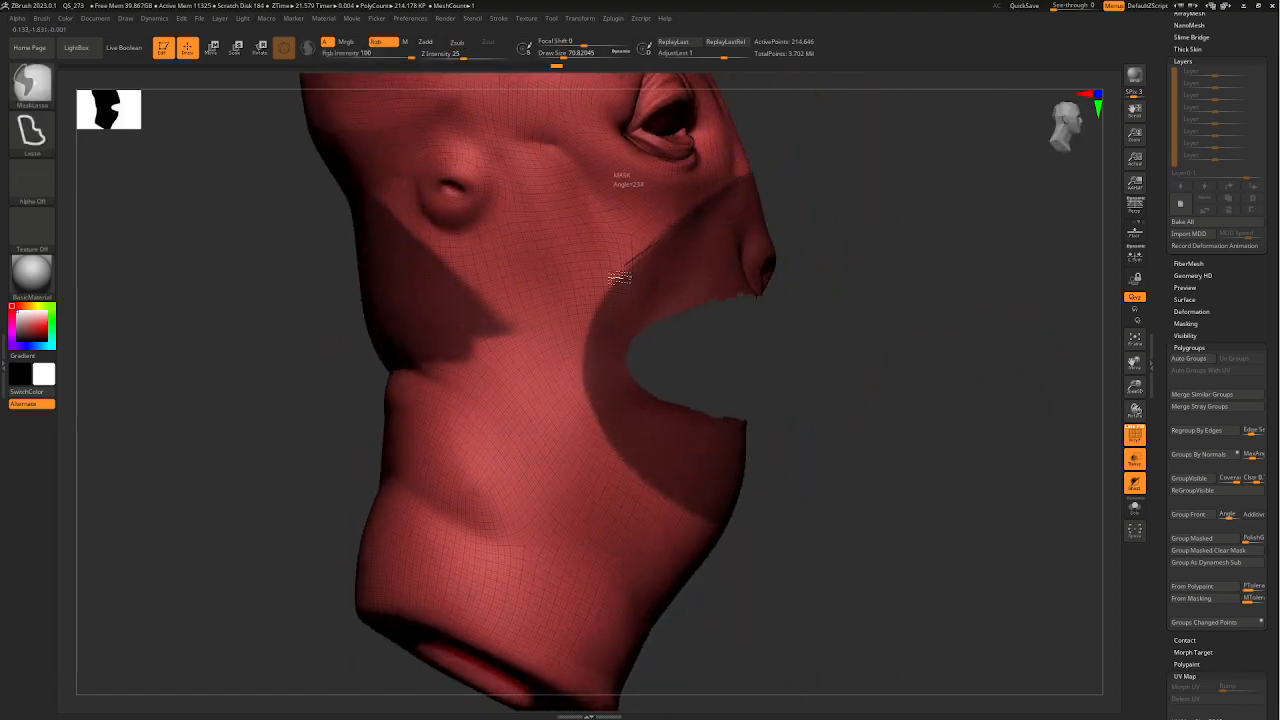
ctrl+drag(620, 277, 700, 340)
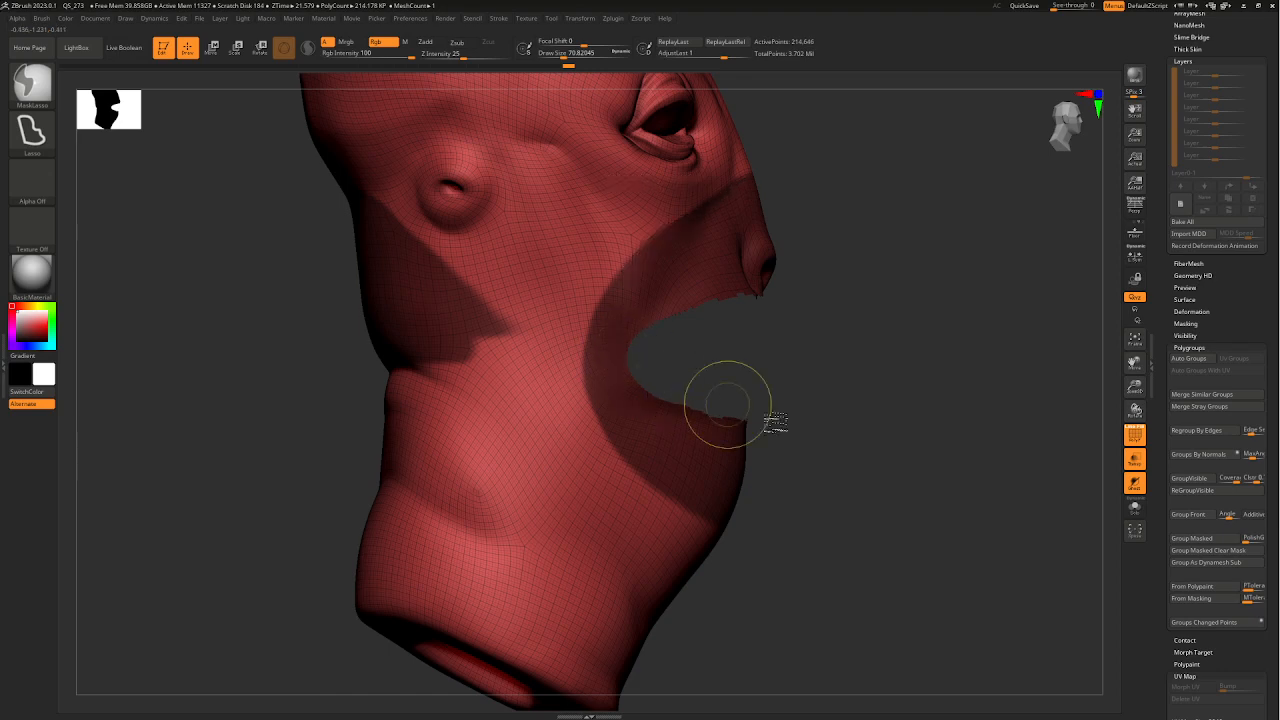
- Remove the unwanted mask from the back of the head and neck behind the ear
mouse_move(806, 435)
ctrl+mouse_down()
mouse_move(888, 411)
mouse_move(829, 423)
mouse_move(824, 478)
mouse_move(777, 449)
mouse_move(877, 434)
mouse_move(849, 394)
ctrl+mouse_up()
key(ctrl+z)
mouse_move(526, 454)
ctrl+mouse_down()
mouse_move(690, 360)
mouse_move(527, 108)
ctrl+mouse_up()
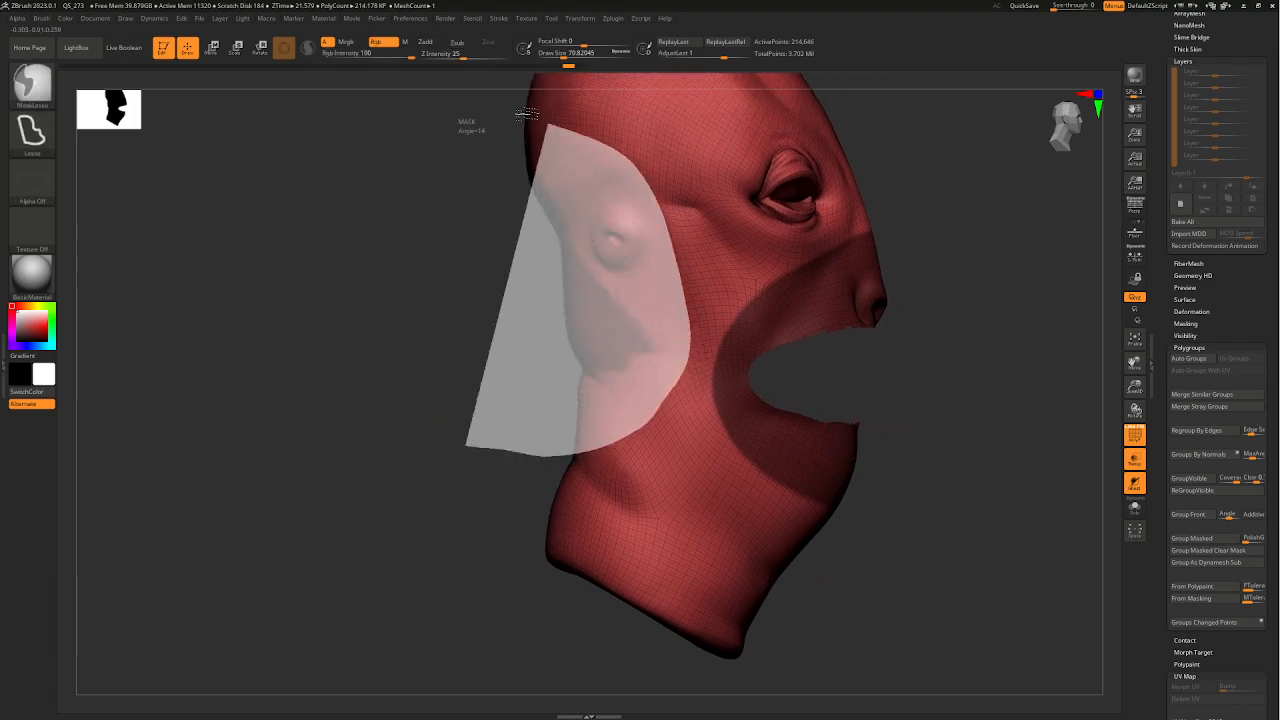
mouse_move(443, 460)
mouse_down()
mouse_move(651, 434)
mouse_move(609, 426)
mouse_move(930, 420)
mouse_up()
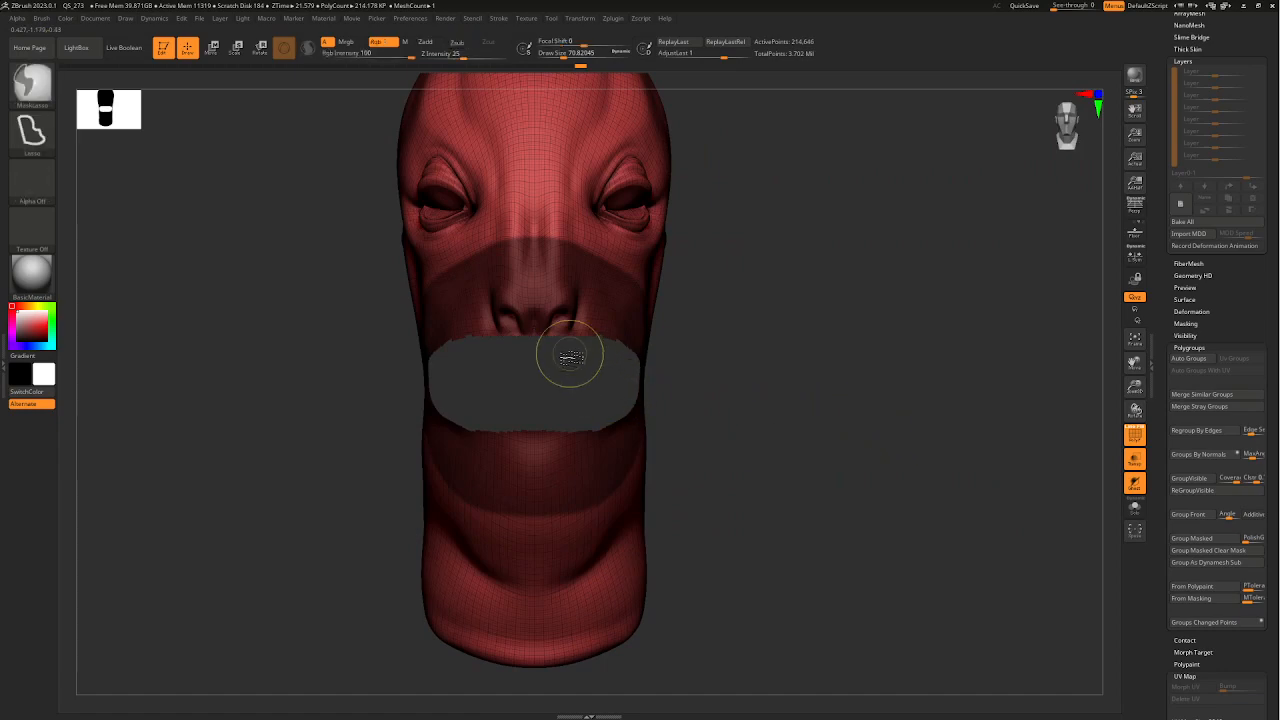
- Create a polygroup from the masked ring around the mouth opening and unhide the whole head
ctrl+right_drag(569, 357, 578, 380)
alt+right_drag(709, 351, 903, 434)
drag(1270, 444, 1271, 400)
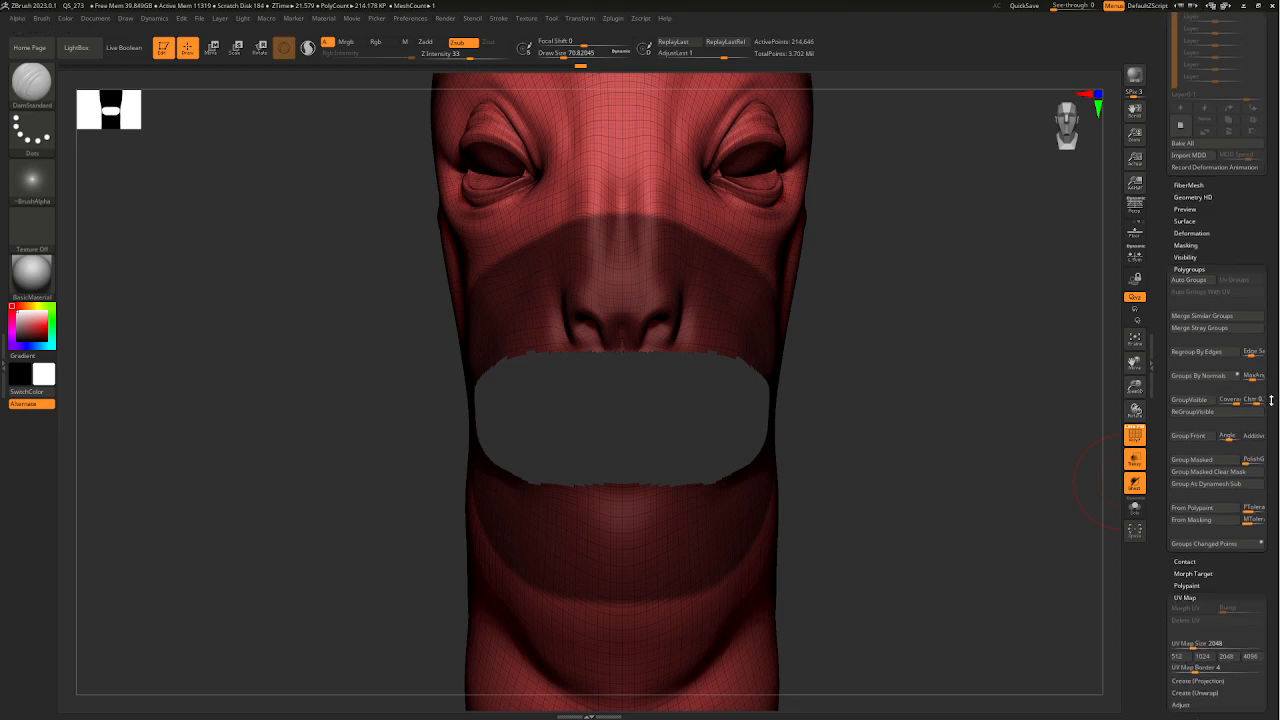
click(1203, 460)
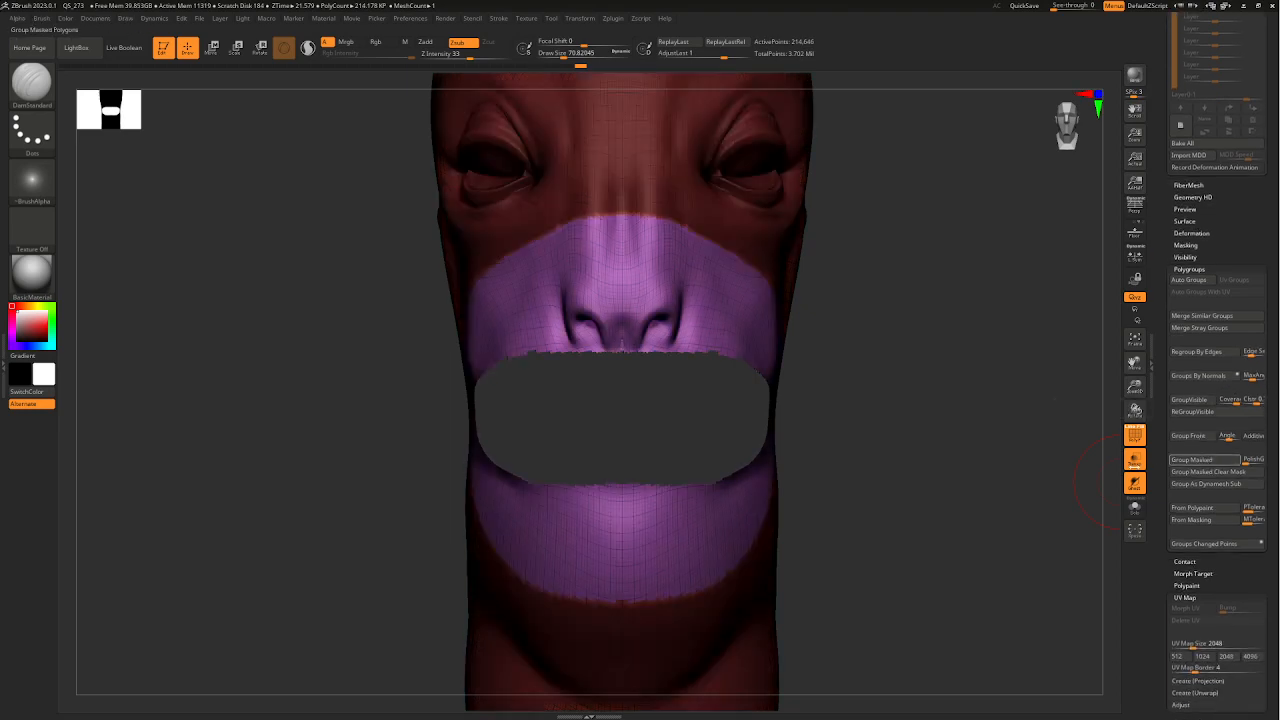
ctrl+shift+click(842, 459)
- Clear the mask and hide the lips, inner mouth and mouth-surround polygroups, keeping the remaining head visible
ctrl+right_drag(843, 459, 835, 426)
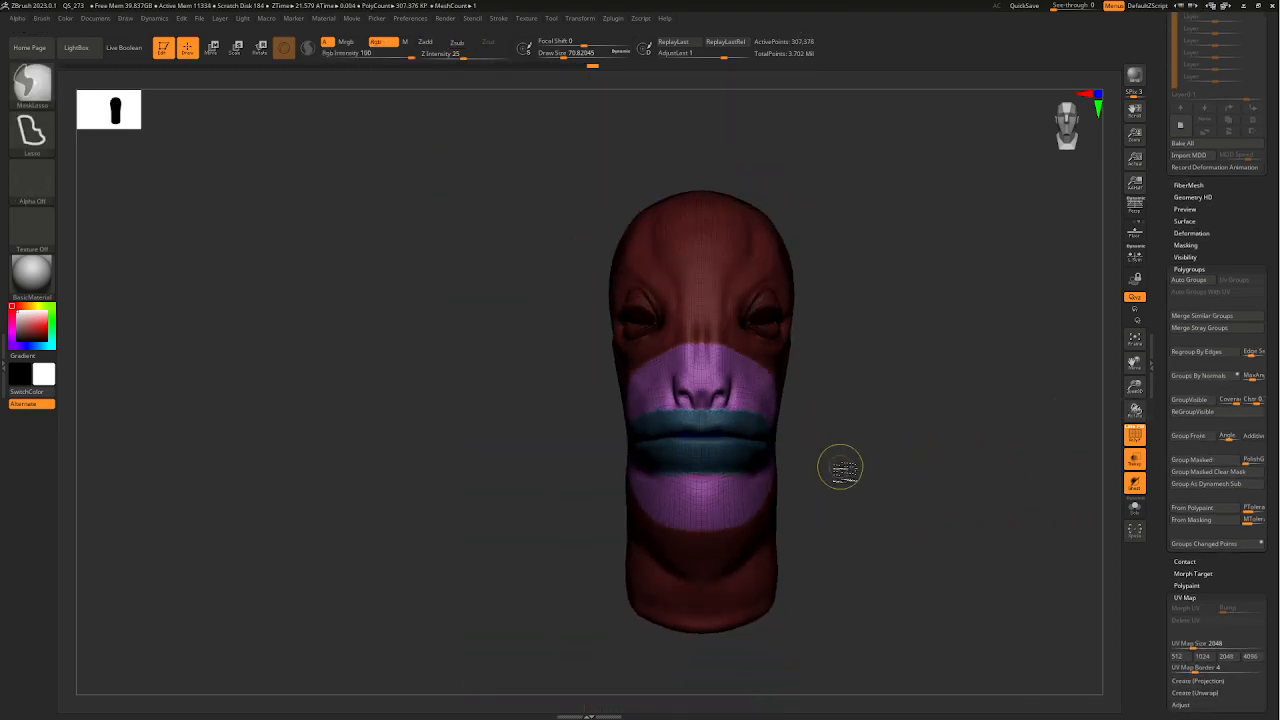
ctrl+click(845, 483)
ctrl+drag(845, 484, 836, 504)
right_drag(815, 495, 858, 492)
ctrl+right_drag(858, 492, 850, 556)
ctrl+right_drag(908, 510, 886, 500)
ctrl+shift+click(870, 405)
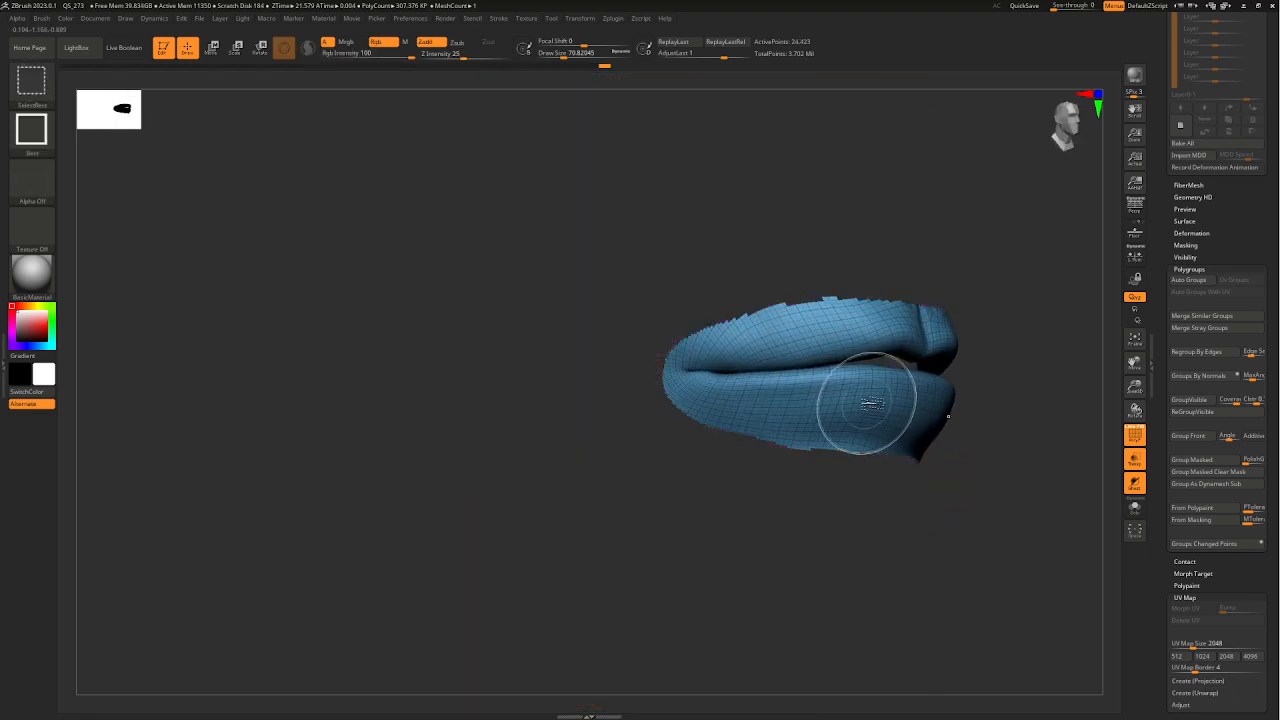
ctrl+shift+click(866, 404)
ctrl+shift+click(842, 378)
right_drag(946, 429, 798, 492)
ctrl+shift+click(798, 492)
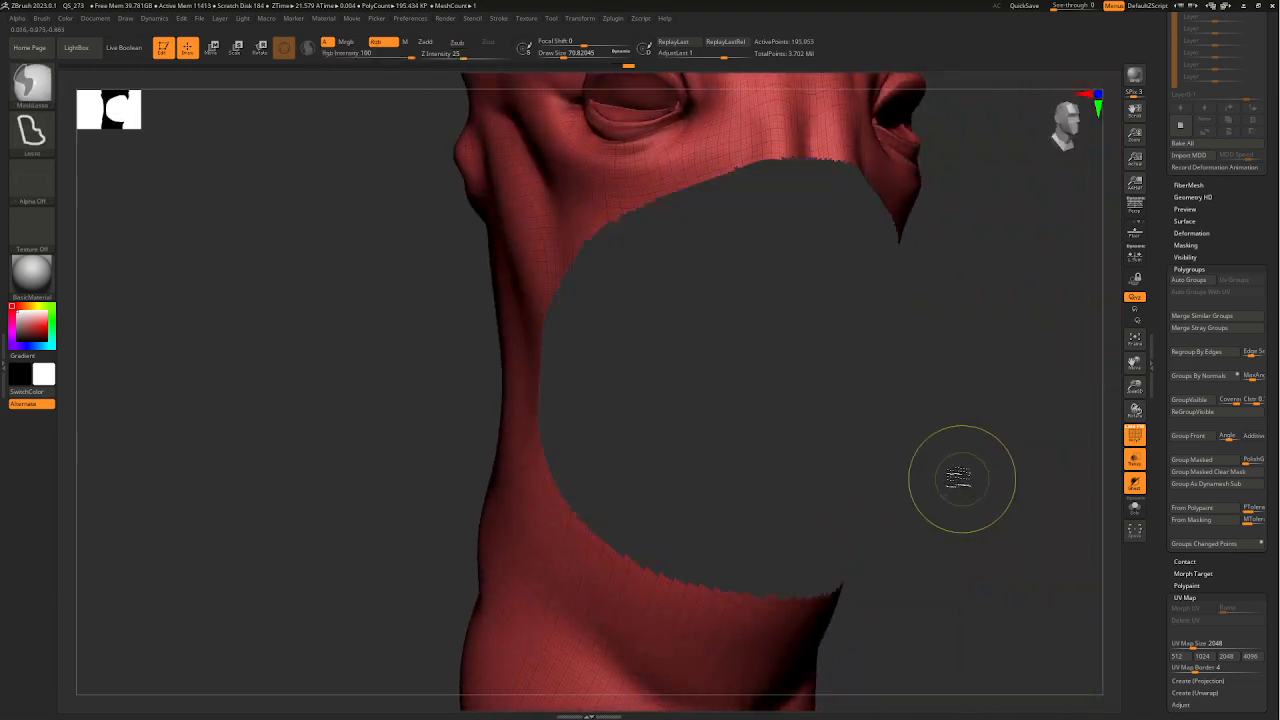
right_drag(954, 480, 937, 451)
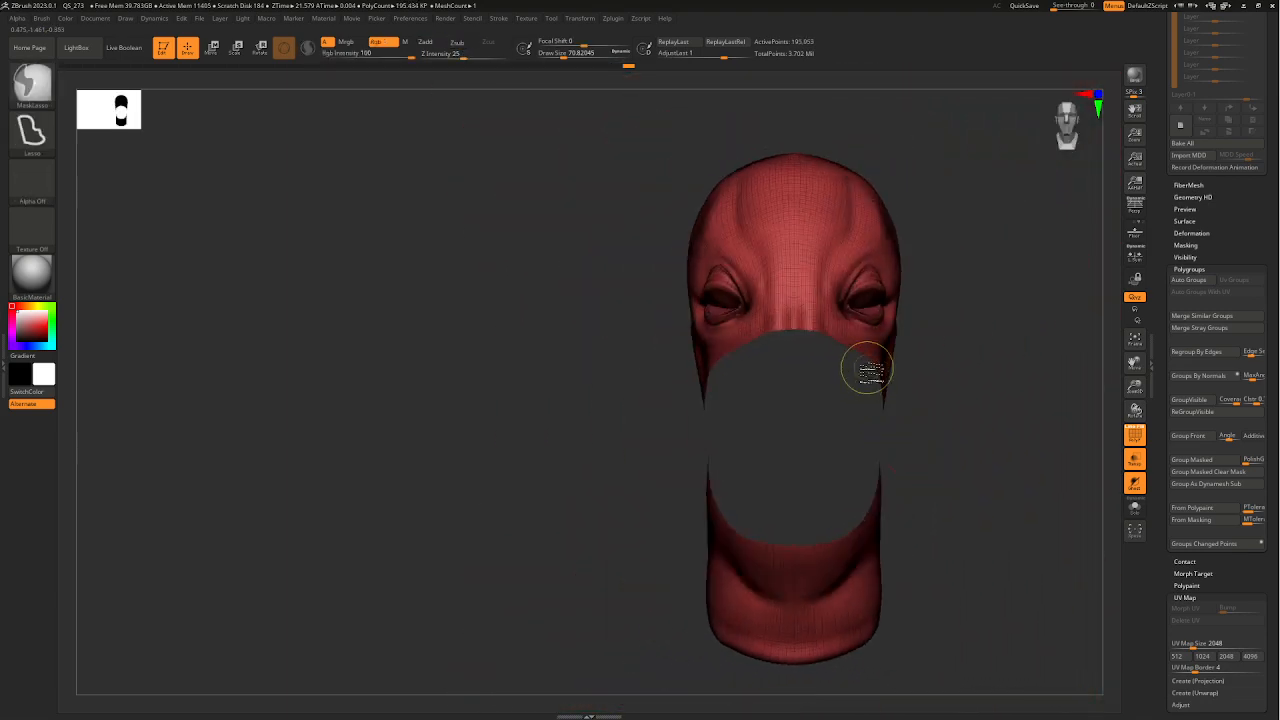
alt+right_drag(830, 402, 758, 440)
ctrl+right_drag(733, 397, 734, 451)
alt+right_drag(791, 371, 741, 381)
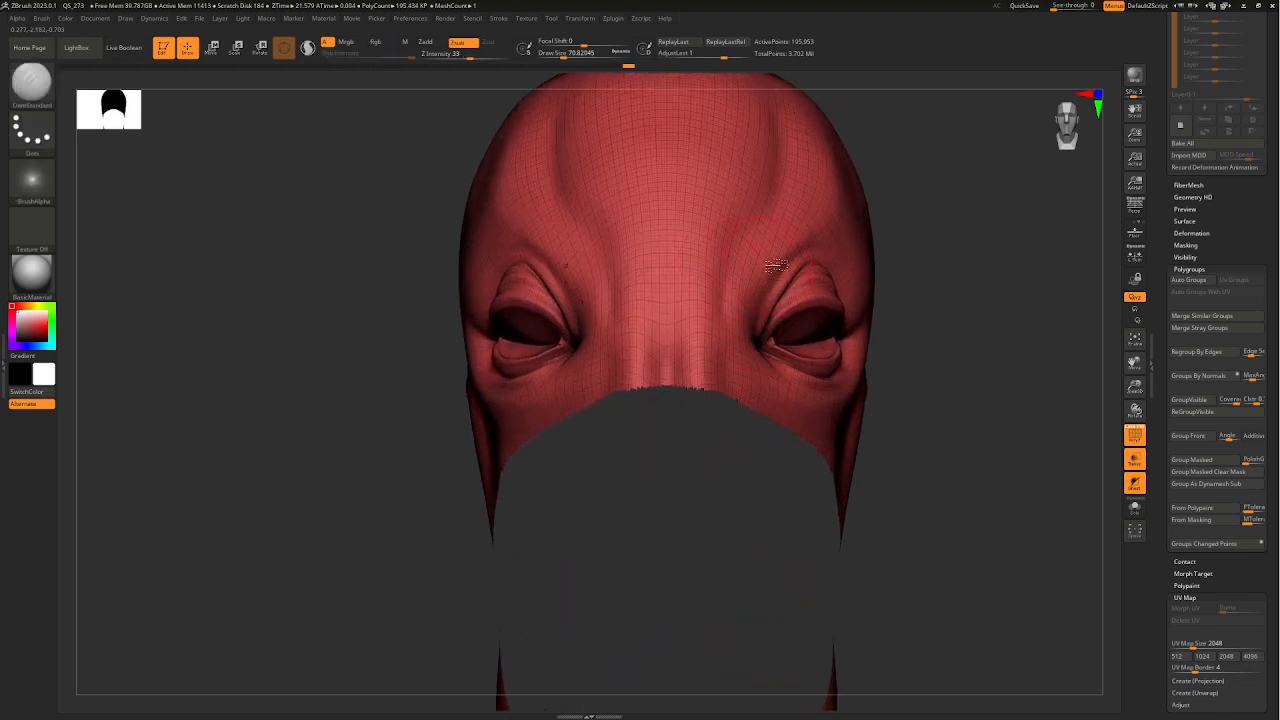
right_drag(915, 284, 853, 289)
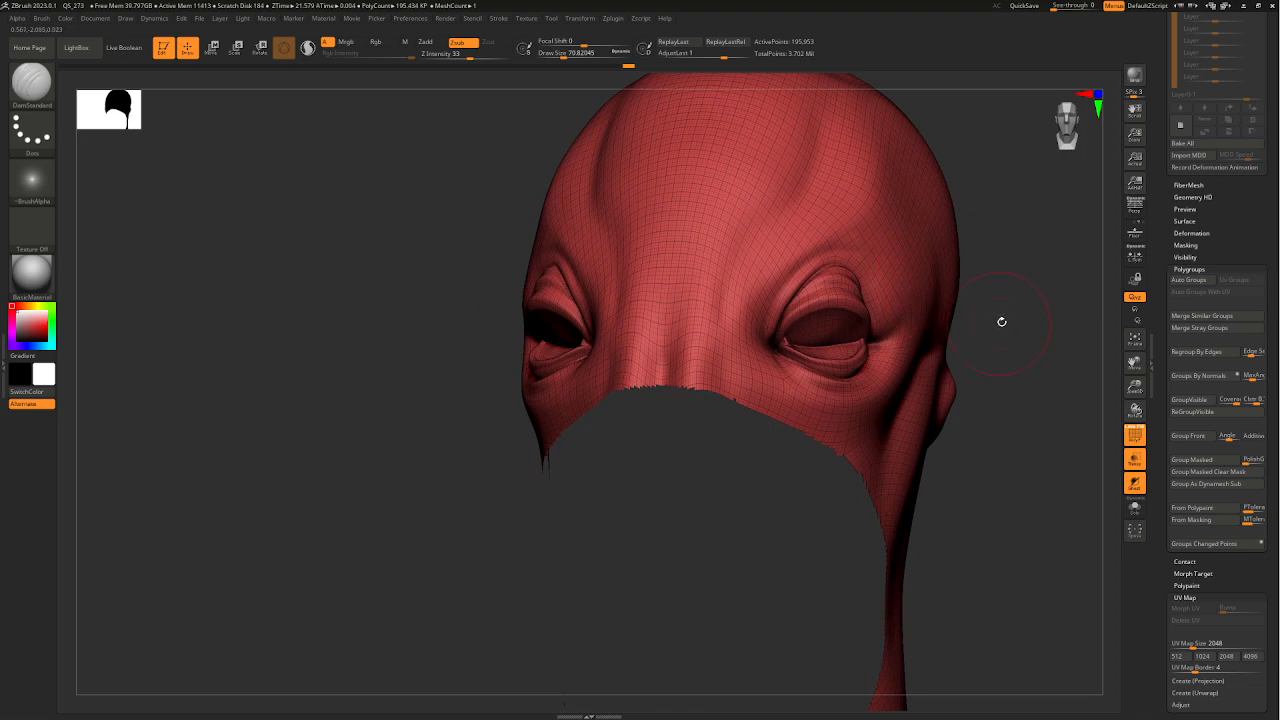
right_drag(1001, 321, 810, 418)
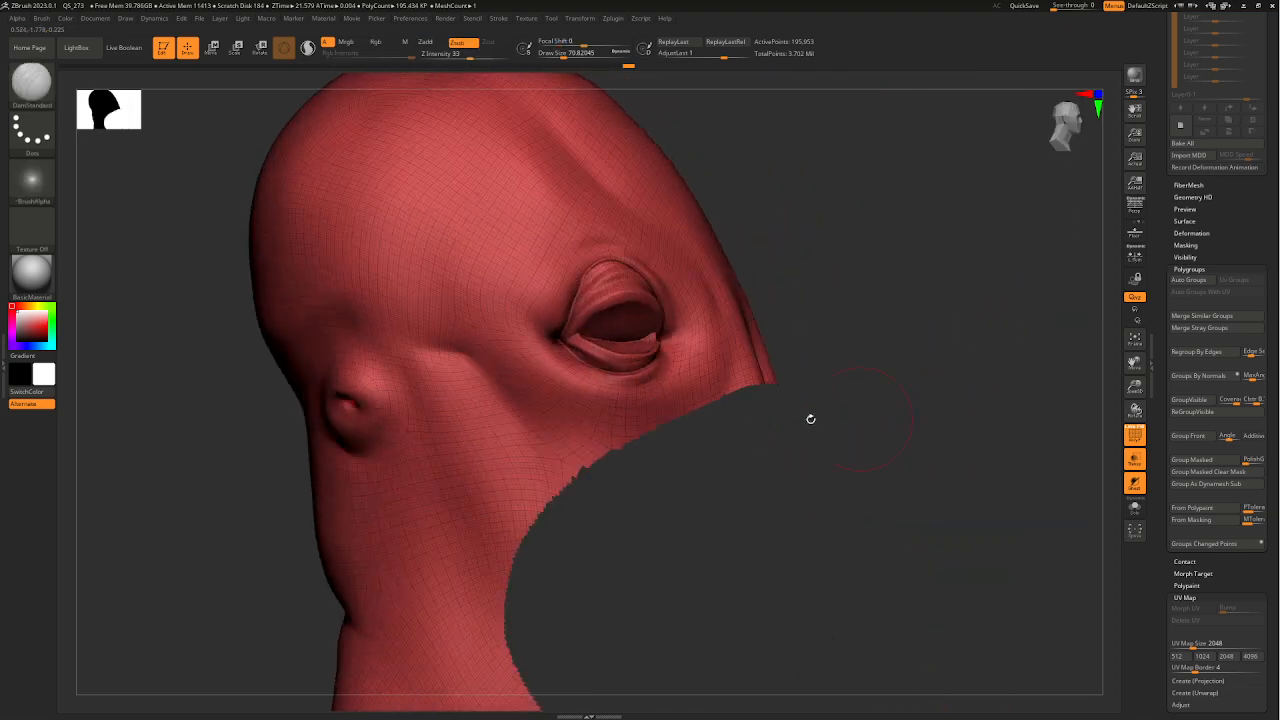
key(ctrl)
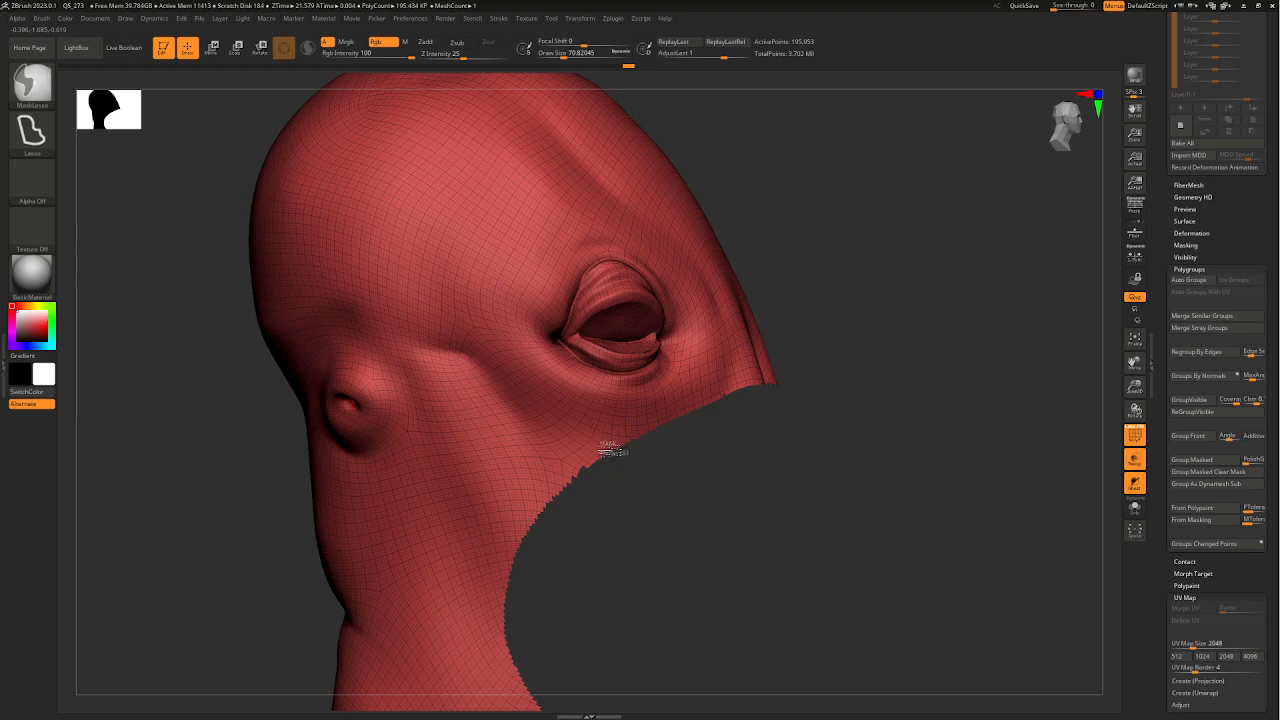
mouse_move(470, 348)
ctrl+mouse_down()
mouse_move(466, 271)
mouse_move(543, 210)
mouse_move(620, 198)
mouse_move(692, 243)
ctrl+mouse_up()
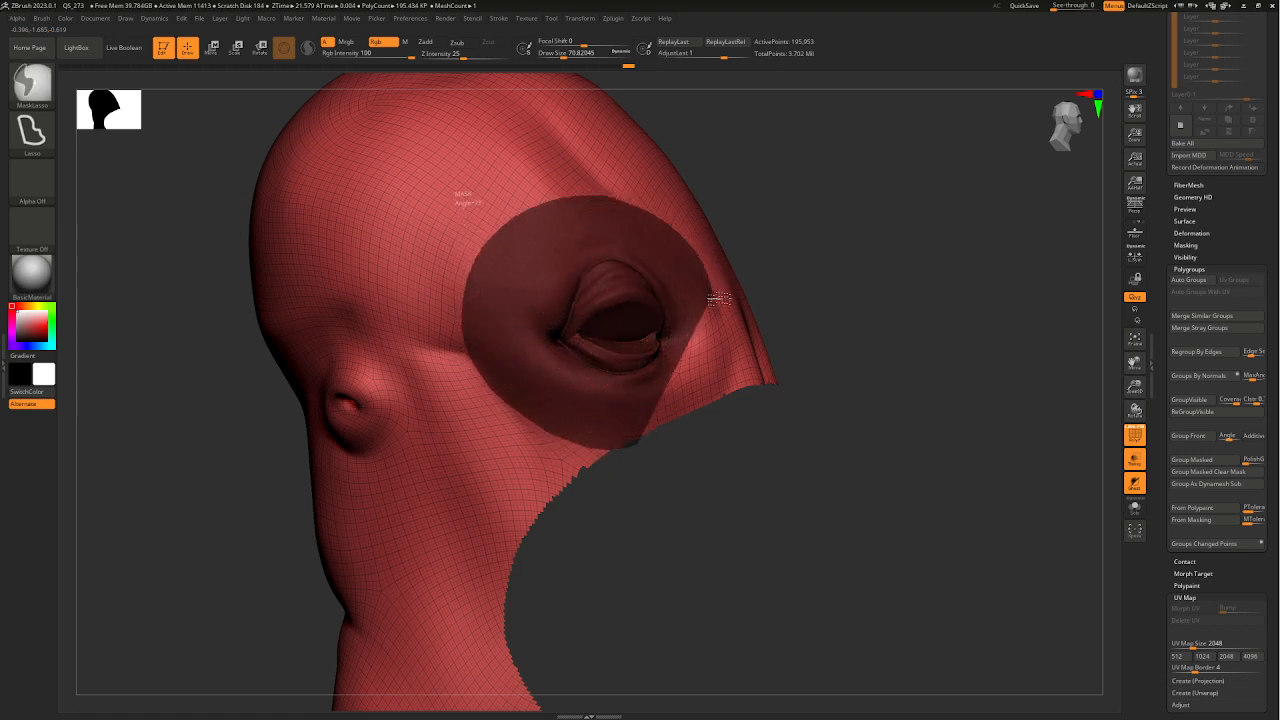
ctrl+drag(725, 359, 700, 414)
right_drag(919, 486, 924, 487)
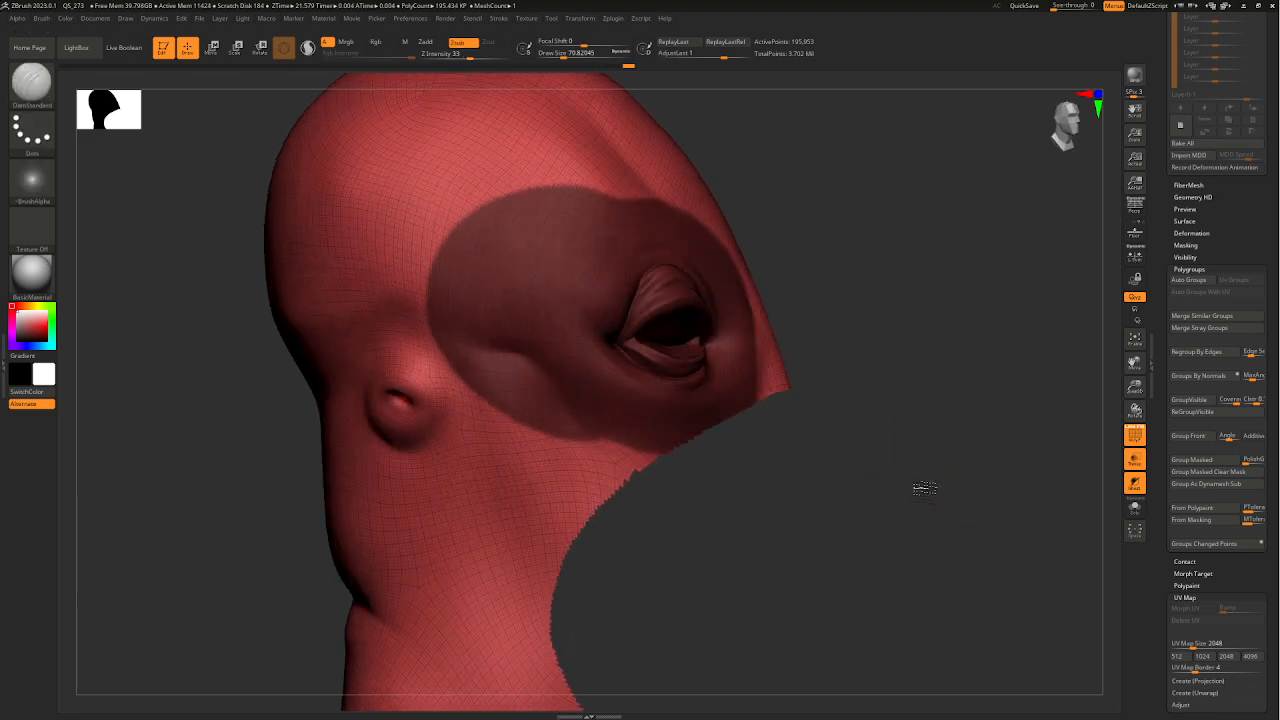
ctrl+click(775, 400)
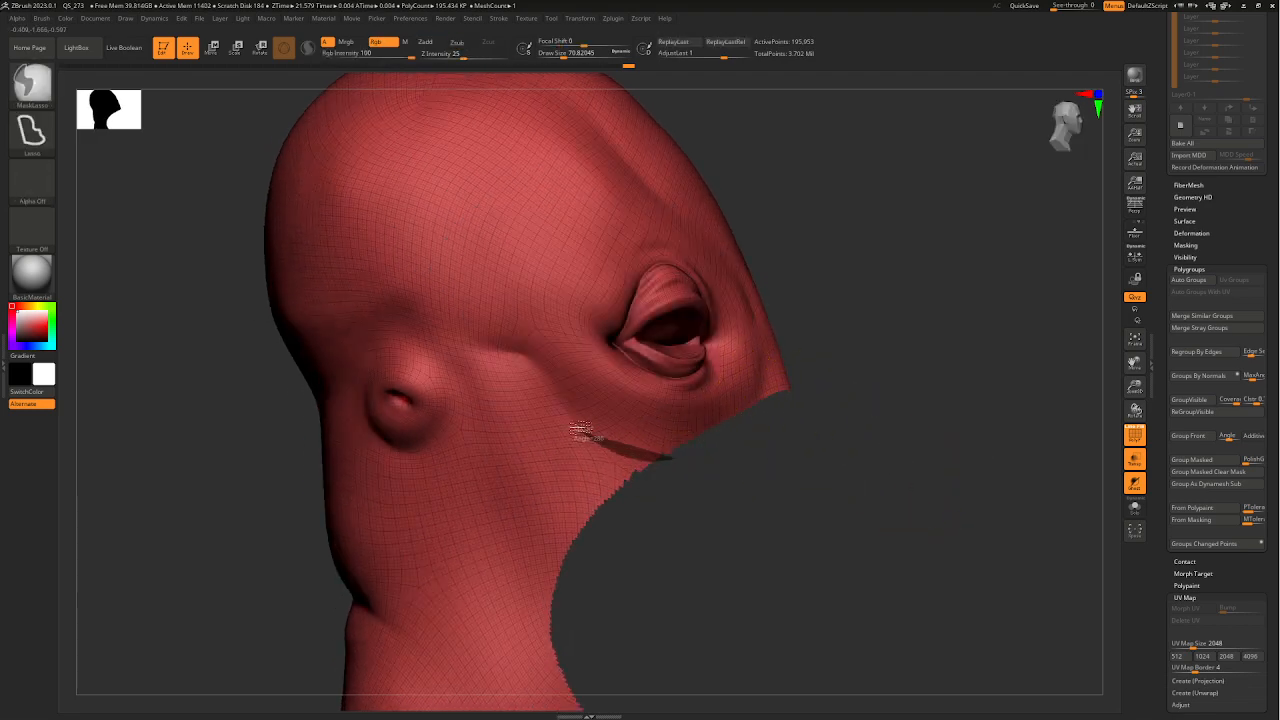
- Mask a round area around the eye, from above the brow down to the open cheek edge
mouse_move(580, 430)
ctrl+mouse_down()
mouse_move(534, 343)
mouse_move(548, 250)
mouse_move(634, 192)
mouse_move(708, 221)
mouse_move(750, 283)
ctrl+mouse_up()
ctrl+drag(766, 407, 759, 426)
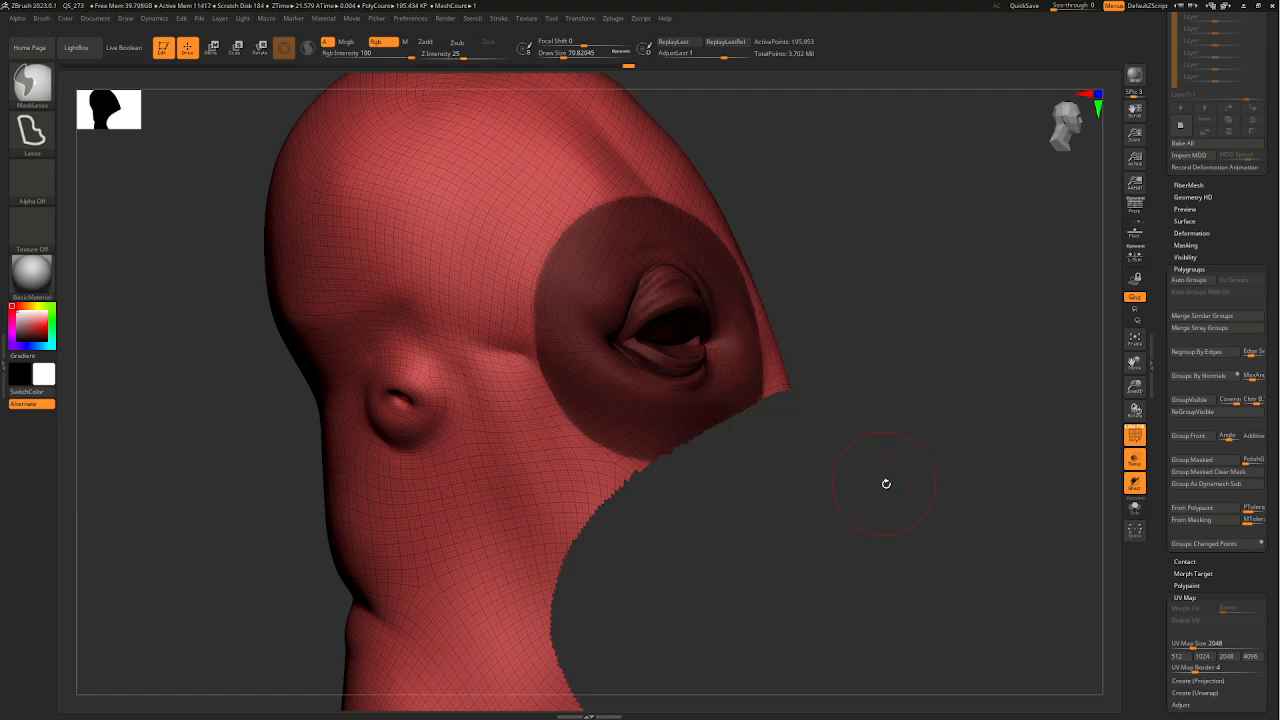
shift+drag(886, 483, 742, 450)
- Trim the inner edge of the eye mask above the brow and beside the nose into a smooth curve
key(ctrl)
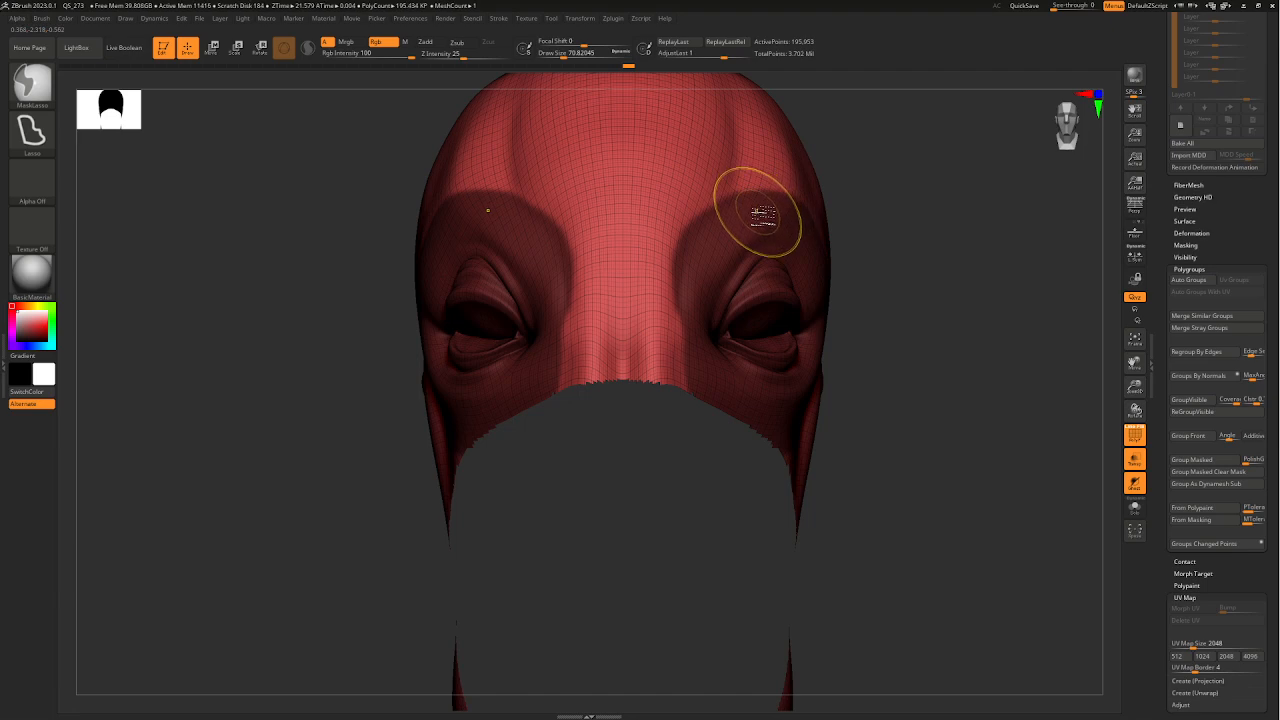
ctrl+right_drag(733, 211, 757, 217)
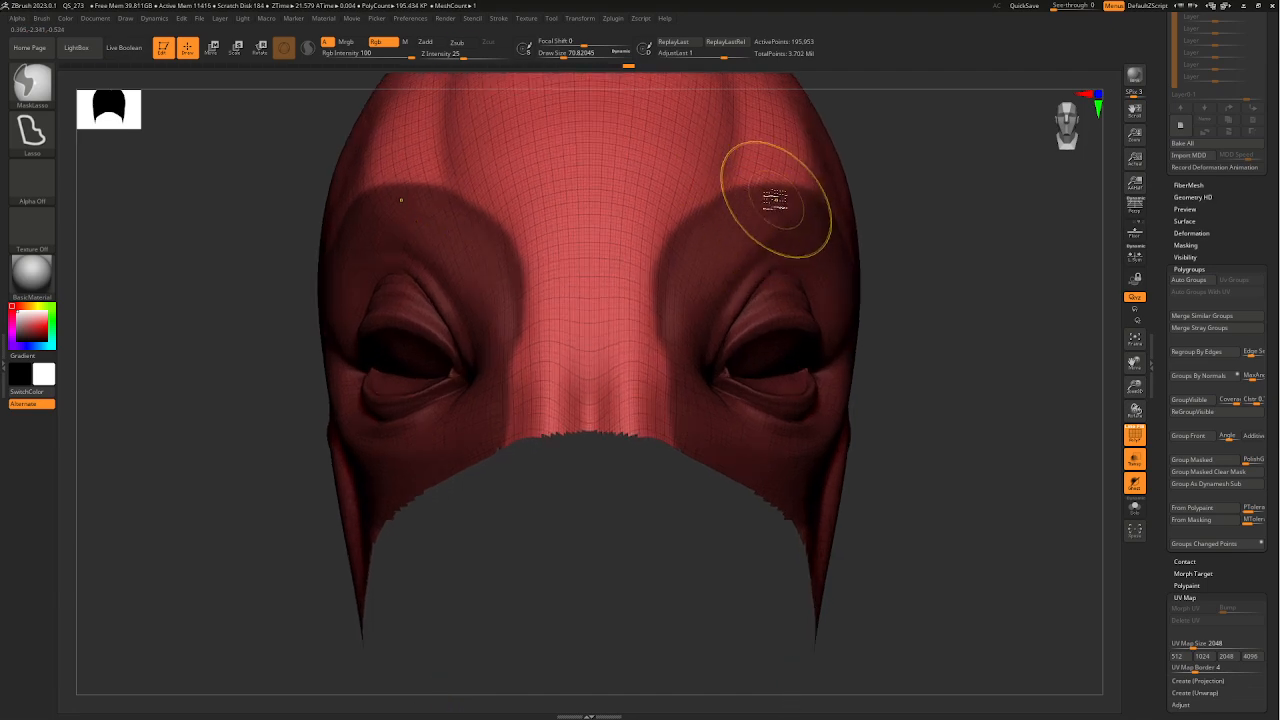
mouse_move(667, 292)
ctrl+alt+mouse_down()
mouse_move(621, 323)
mouse_move(749, 138)
ctrl+alt+mouse_up()
mouse_move(1010, 440)
right_down()
mouse_move(917, 454)
mouse_move(827, 402)
right_up()
key(ctrl)
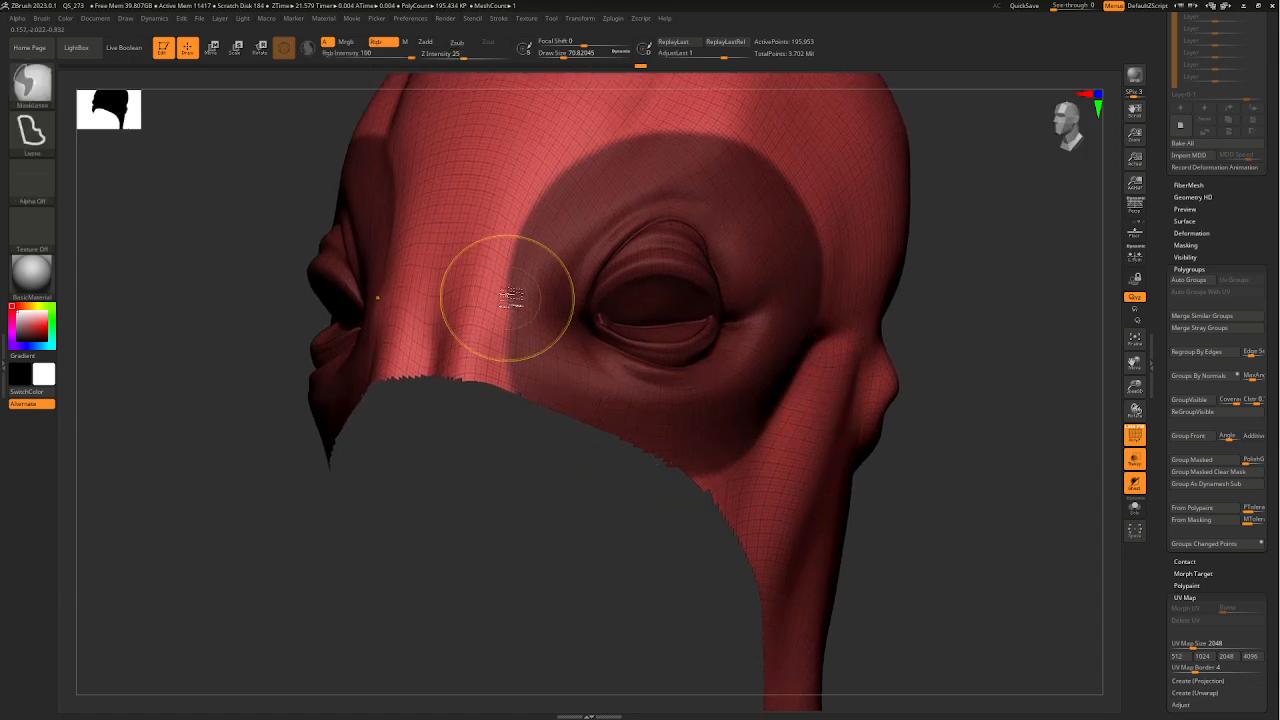
ctrl+alt+drag(553, 400, 497, 285)
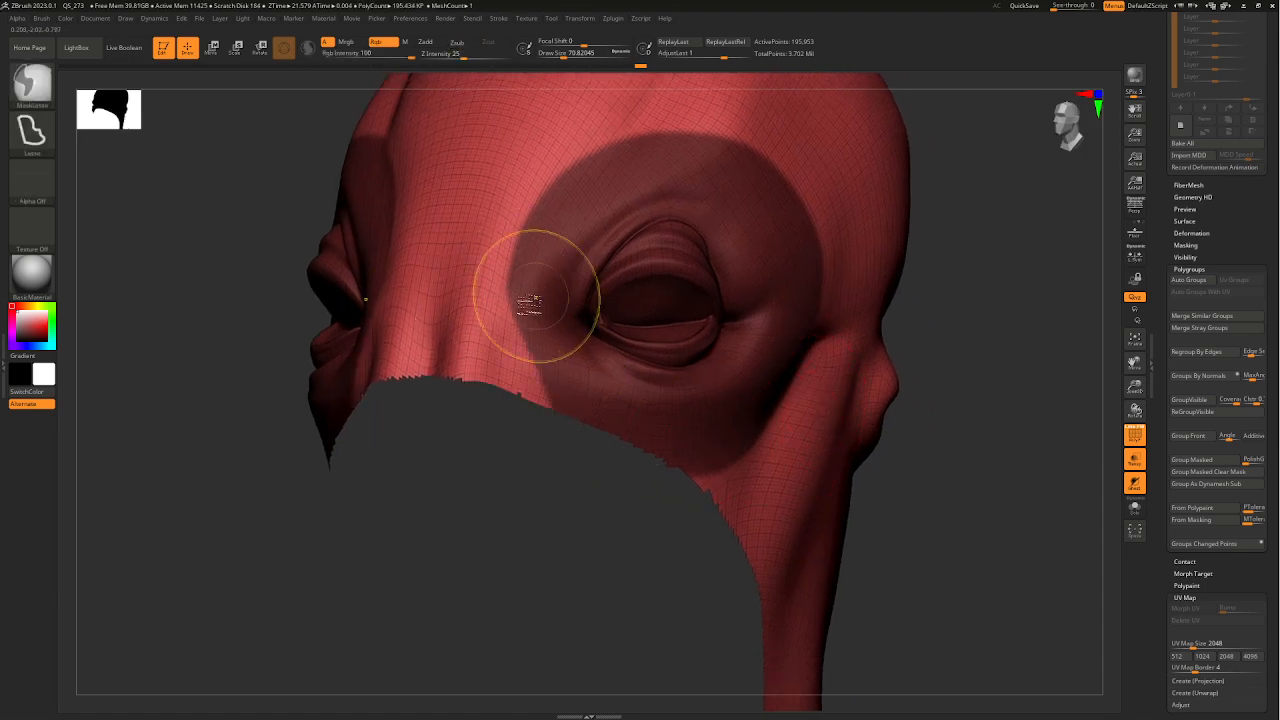
ctrl+alt+drag(564, 432, 500, 274)
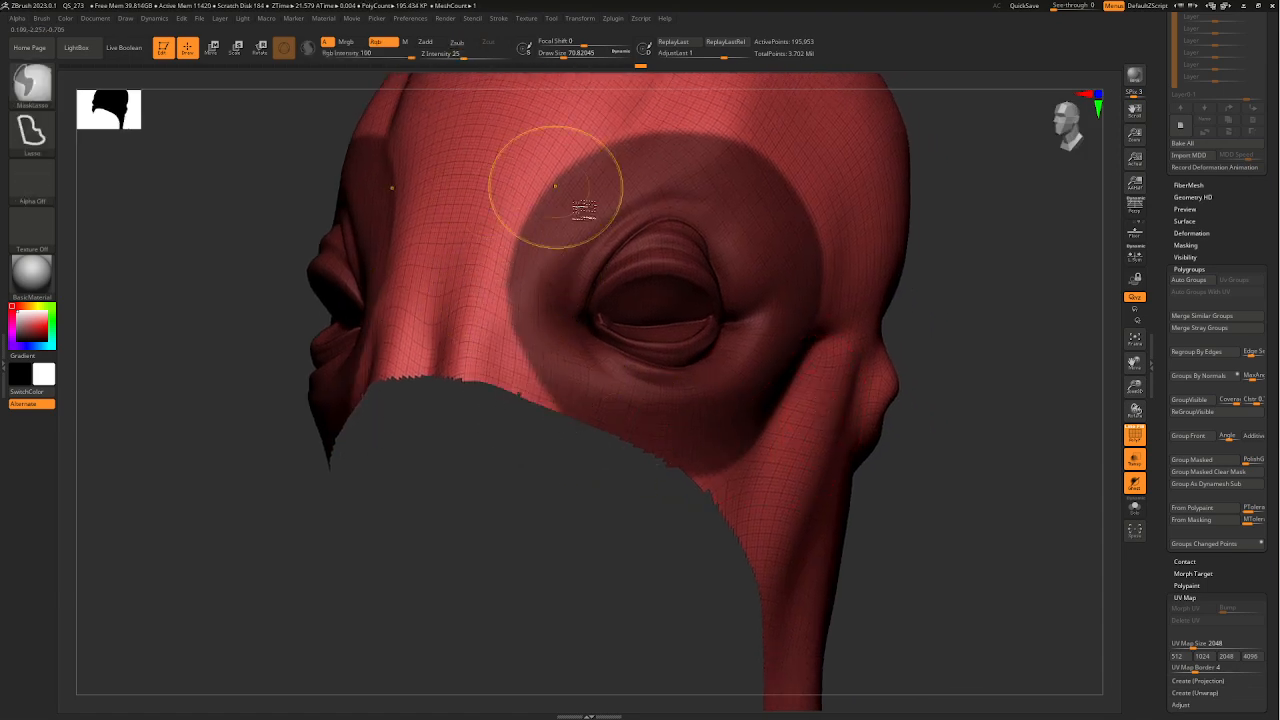
- Create a polygroup from the masked areas around both eyes
ctrl+right_drag(793, 495, 800, 423)
mouse_move(945, 462)
right_down()
mouse_move(851, 474)
mouse_move(866, 470)
mouse_move(834, 460)
mouse_move(1051, 463)
mouse_move(1083, 451)
mouse_move(991, 449)
mouse_move(1040, 454)
mouse_move(849, 475)
mouse_move(814, 423)
mouse_move(914, 463)
mouse_move(980, 469)
mouse_move(890, 450)
mouse_move(927, 438)
mouse_move(768, 438)
right_up()
mouse_move(1008, 494)
alt+right_down()
mouse_move(954, 534)
mouse_move(949, 568)
alt+right_up()
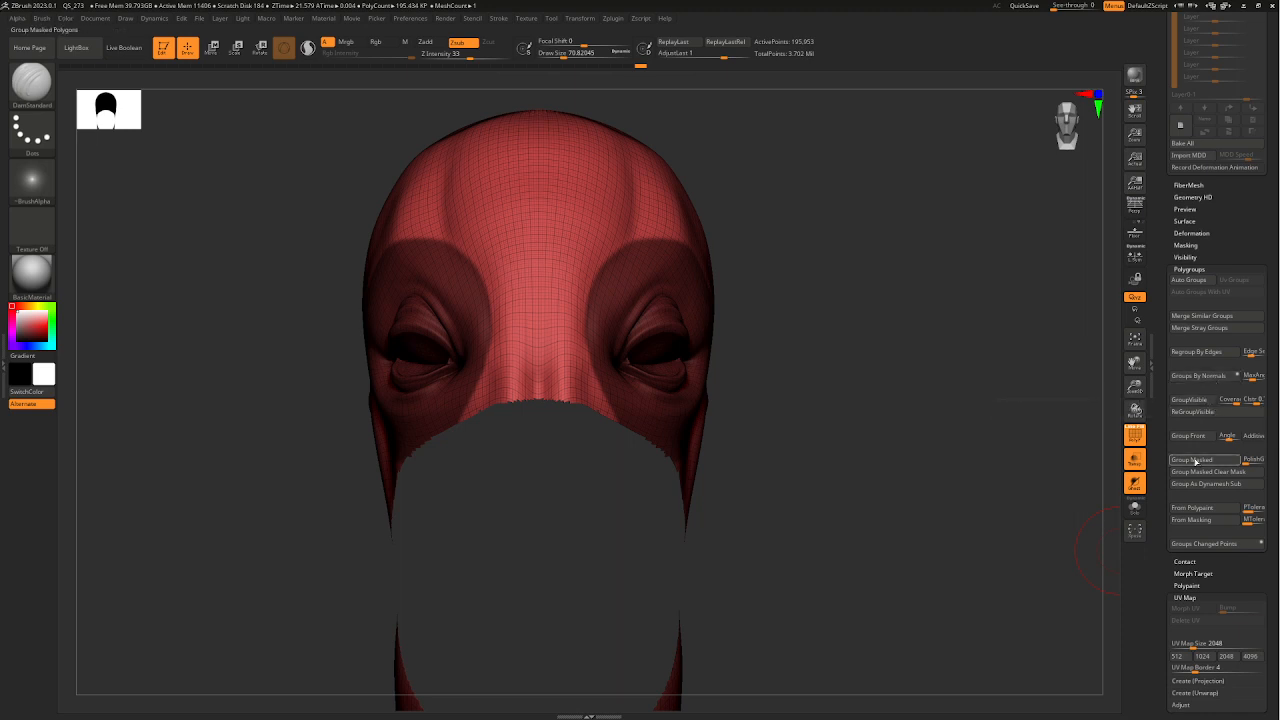
click(1192, 460)
- Hide the eye, lips, inner mouth and mouth-surround polygroups, keep the remaining head visible, and clear its mask
ctrl+shift+click(766, 475)
mouse_move(766, 475)
ctrl+right_down()
mouse_move(668, 486)
mouse_move(766, 525)
mouse_move(708, 526)
mouse_move(735, 521)
mouse_move(700, 449)
mouse_move(771, 440)
ctrl+right_up()
ctrl+shift+click(770, 440)
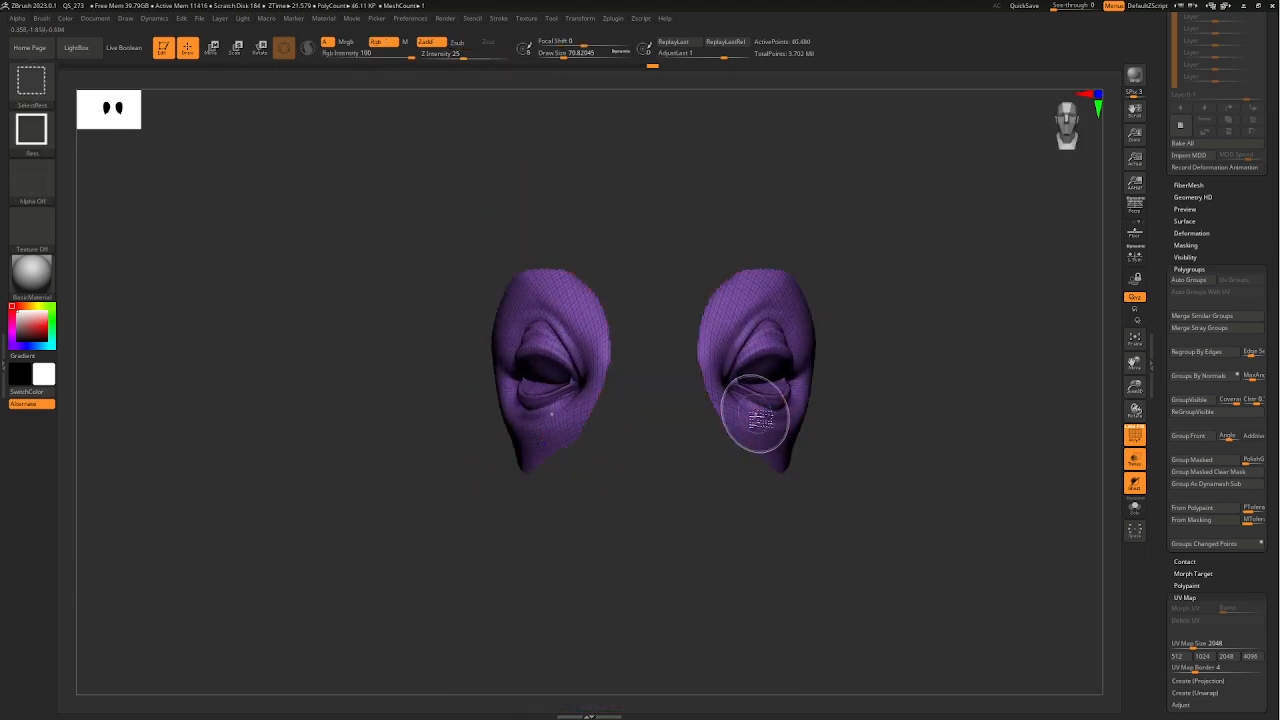
ctrl+shift+click(762, 425)
ctrl+shift+click(733, 497)
ctrl+shift+click(711, 597)
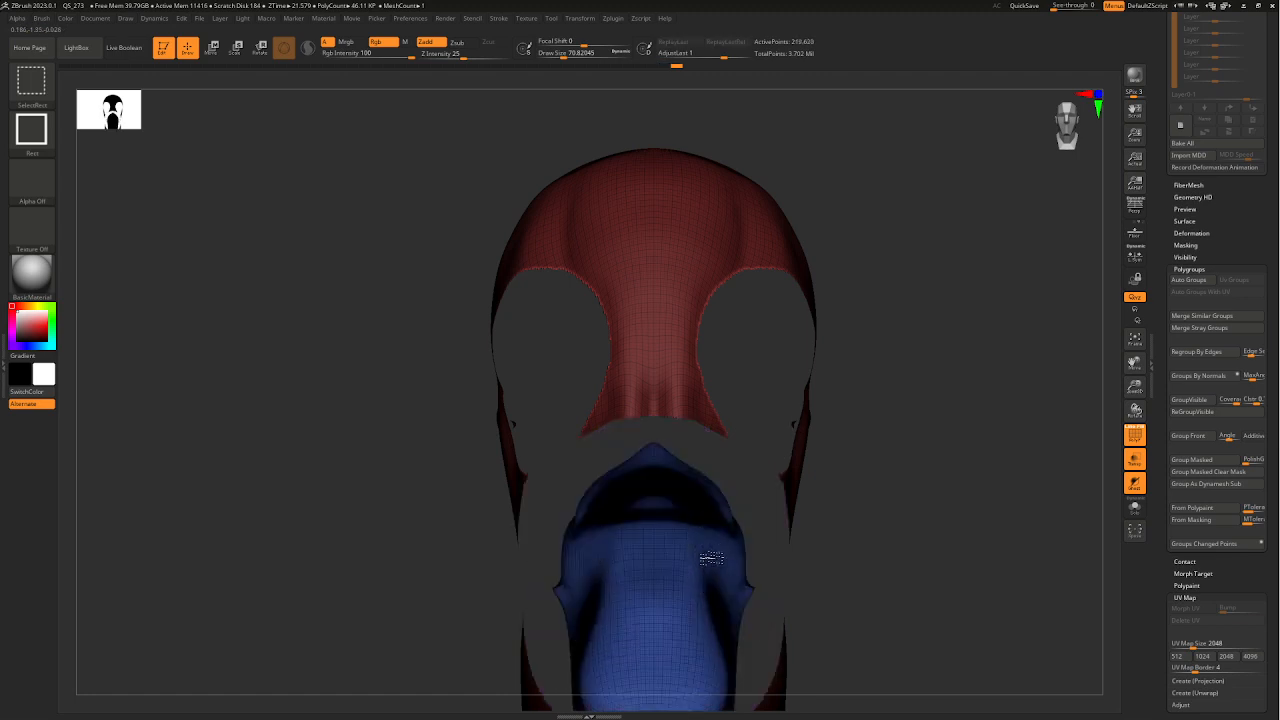
ctrl+shift+click(711, 560)
key(f)
ctrl+click(814, 380)
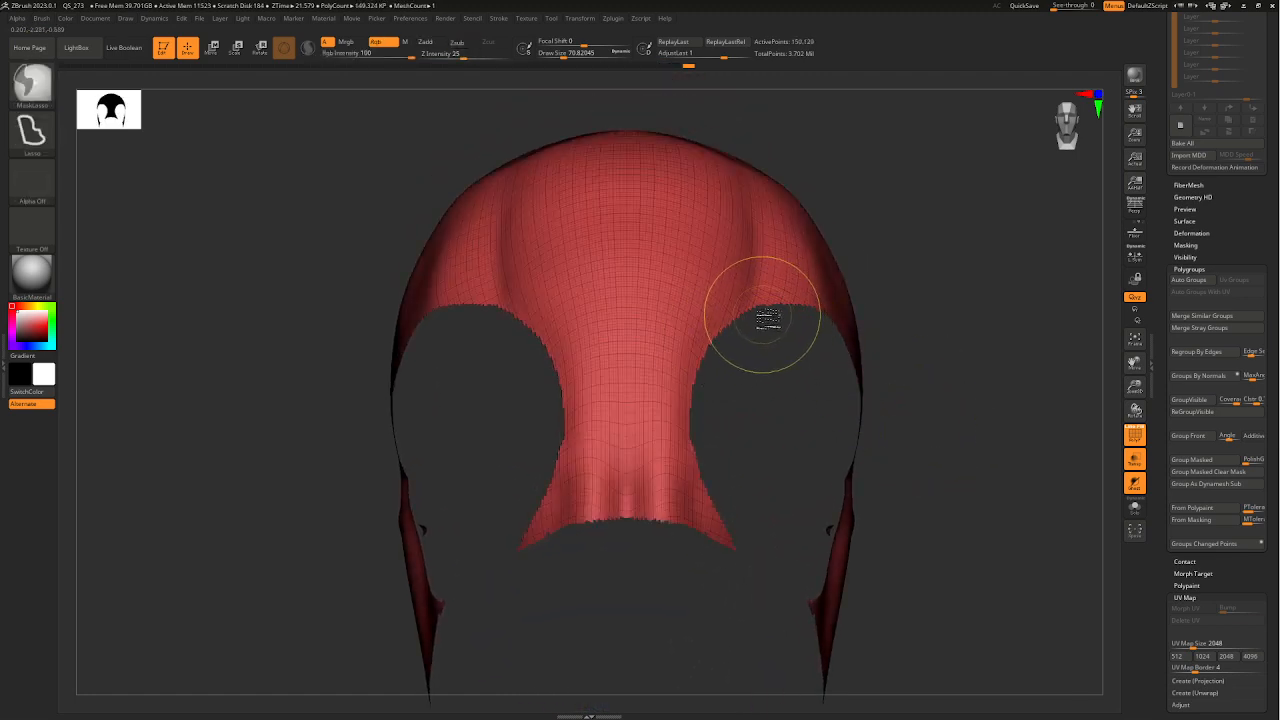
- Mask the nose bridge and lower forehead between the eyes, and remove the mask from the back of the head
mouse_move(658, 298)
ctrl+mouse_down()
mouse_move(520, 302)
mouse_move(489, 462)
mouse_move(600, 600)
mouse_move(773, 546)
mouse_move(765, 320)
ctrl+mouse_up()
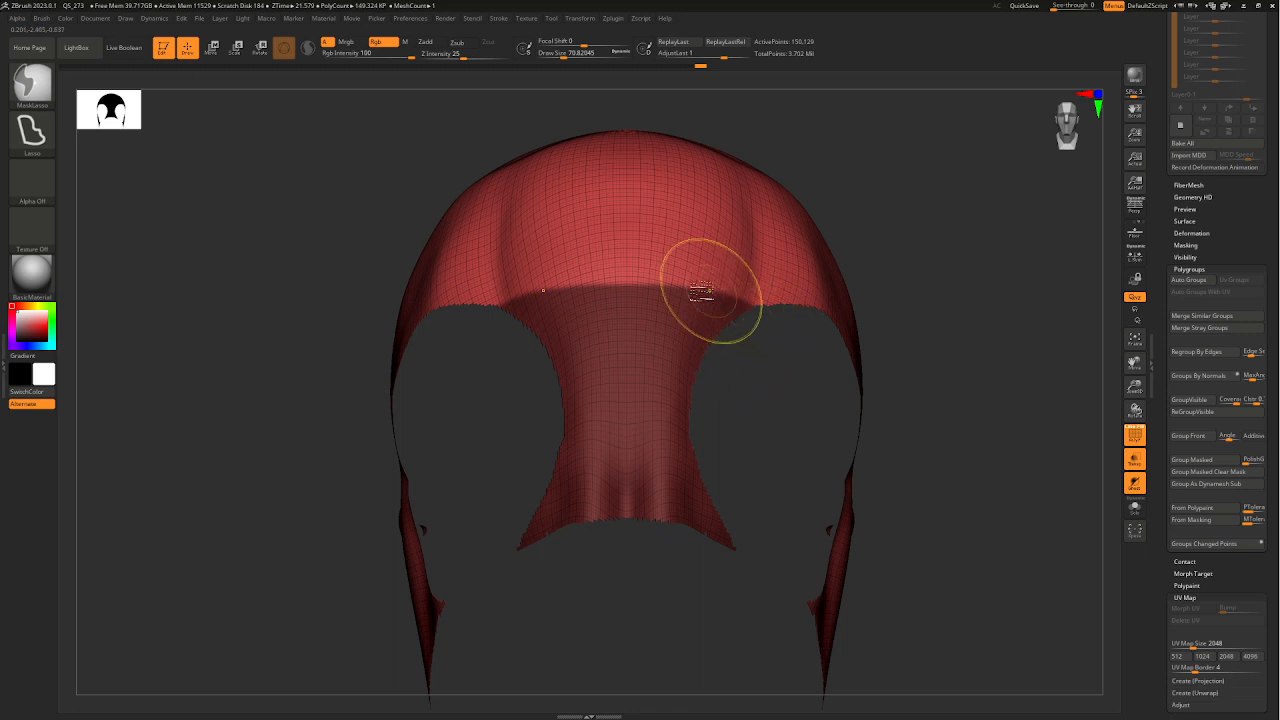
ctrl+alt+drag(790, 332, 794, 333)
ctrl+right_drag(610, 280, 934, 430)
key(ctrl)
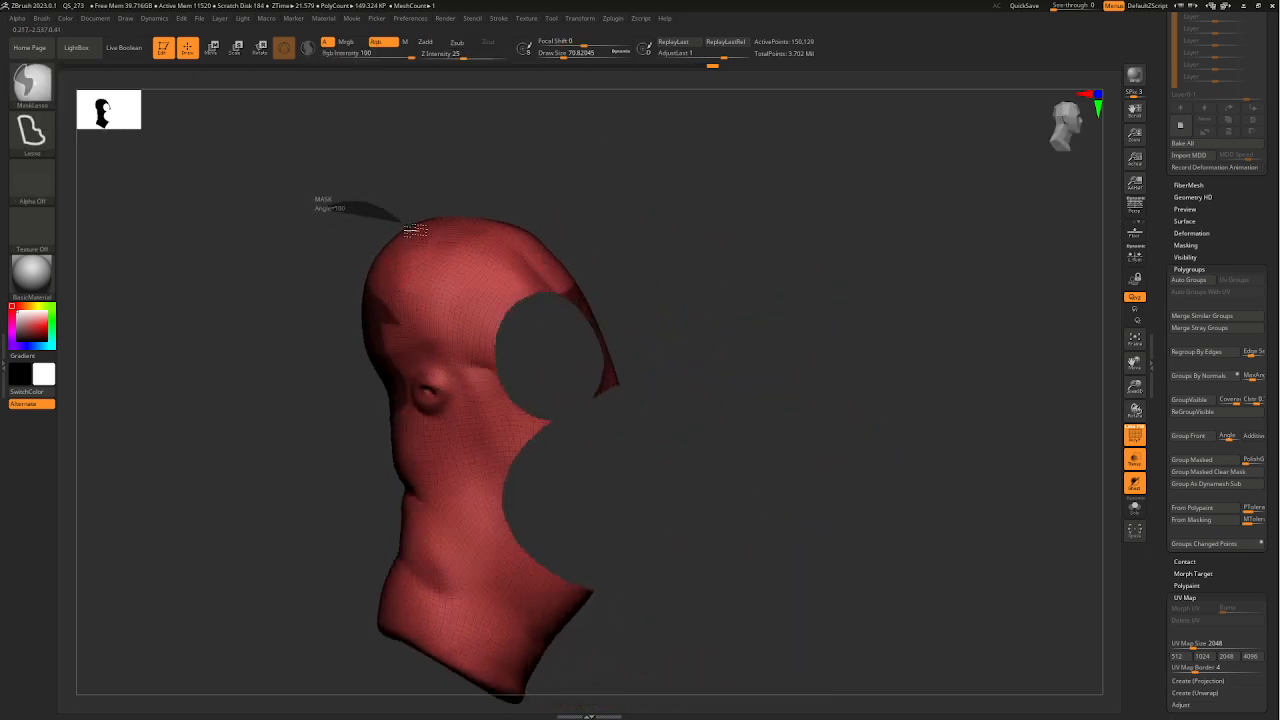
mouse_move(415, 230)
ctrl+alt+mouse_down()
mouse_move(453, 320)
mouse_move(255, 495)
ctrl+alt+mouse_up()
mouse_move(703, 371)
right_down()
mouse_move(804, 395)
mouse_move(671, 383)
mouse_move(700, 474)
mouse_move(755, 477)
right_up()
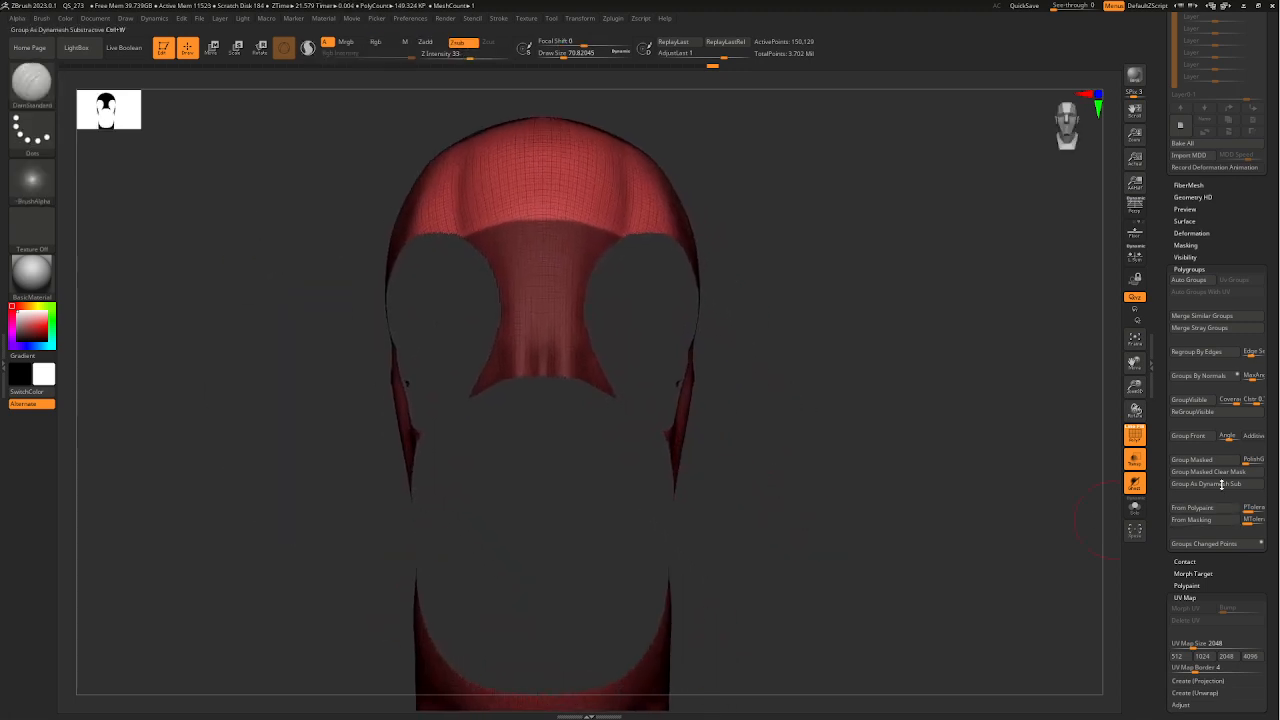
- Create a polygroup from the masked nose bridge and unhide the whole head
click(1201, 461)
mouse_move(808, 400)
right_down()
mouse_move(729, 400)
mouse_move(784, 405)
mouse_move(769, 420)
mouse_move(820, 460)
mouse_move(712, 505)
mouse_move(803, 449)
mouse_move(752, 409)
right_up()
key(ctrl+shift)
ctrl+shift+click(765, 432)
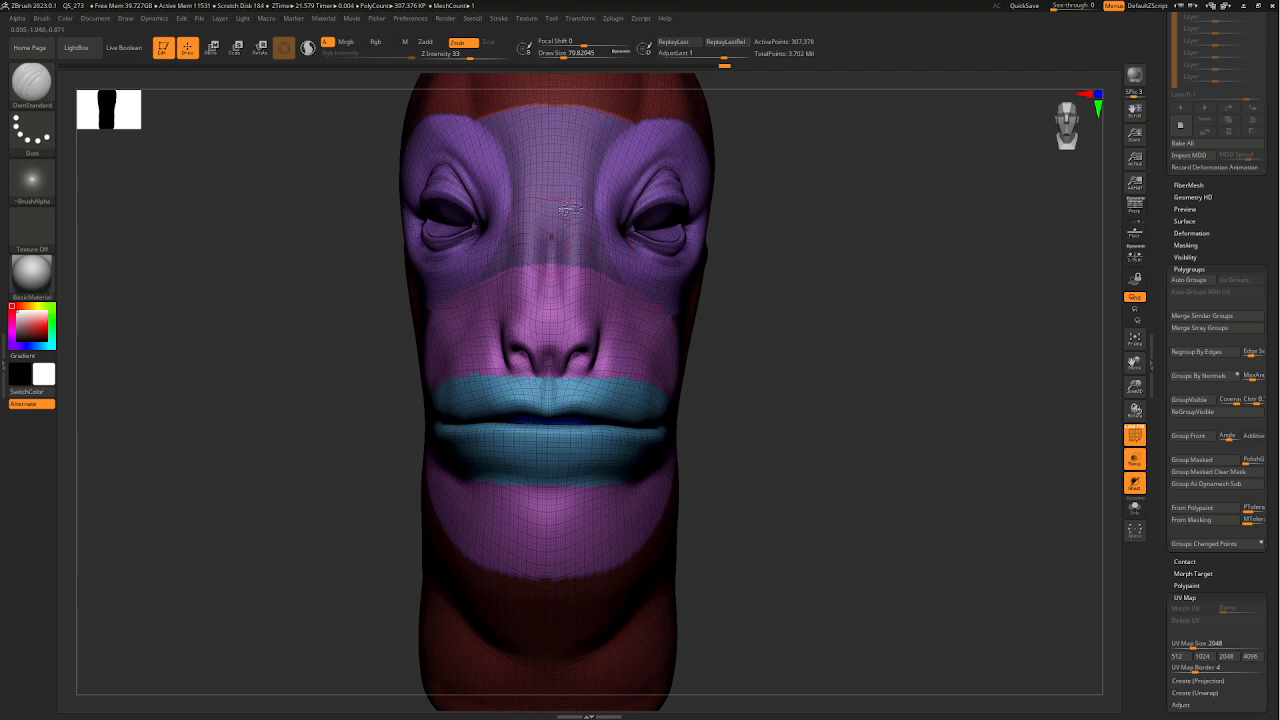
- Isolate the remaining head and neck polygroup and clear its mask
alt+right_drag(570, 208, 620, 393)
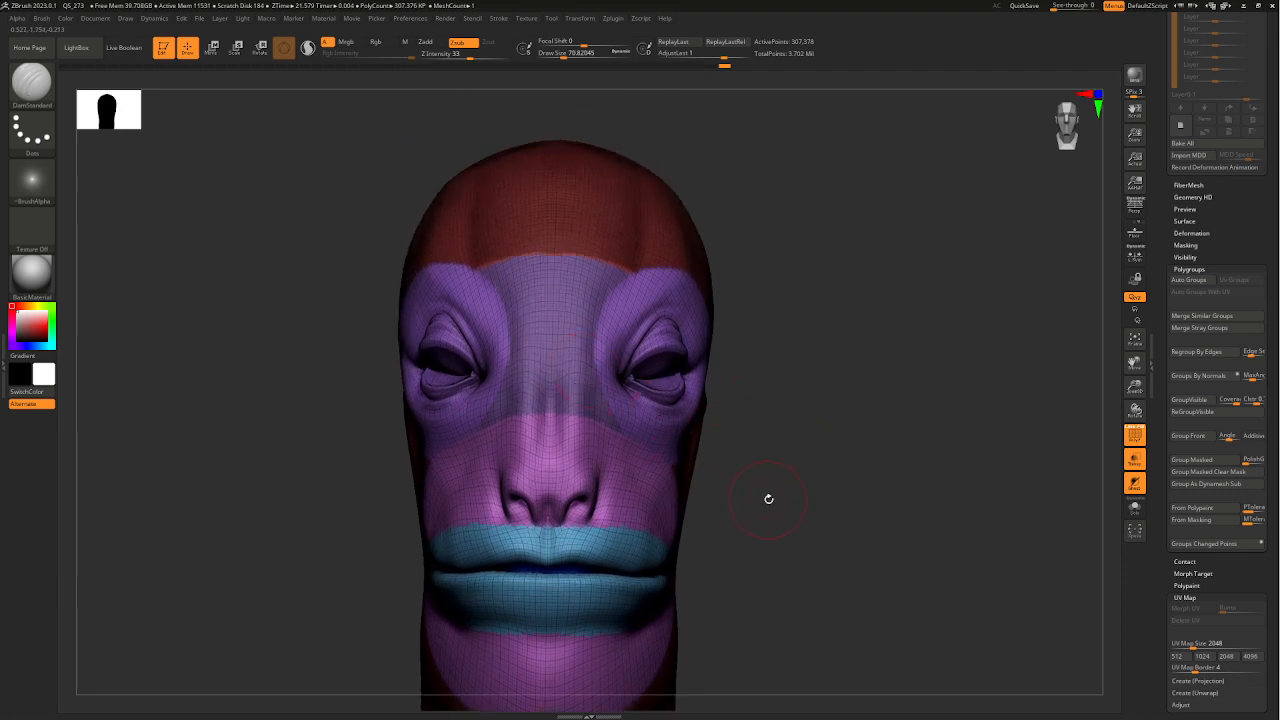
right_drag(783, 508, 813, 441)
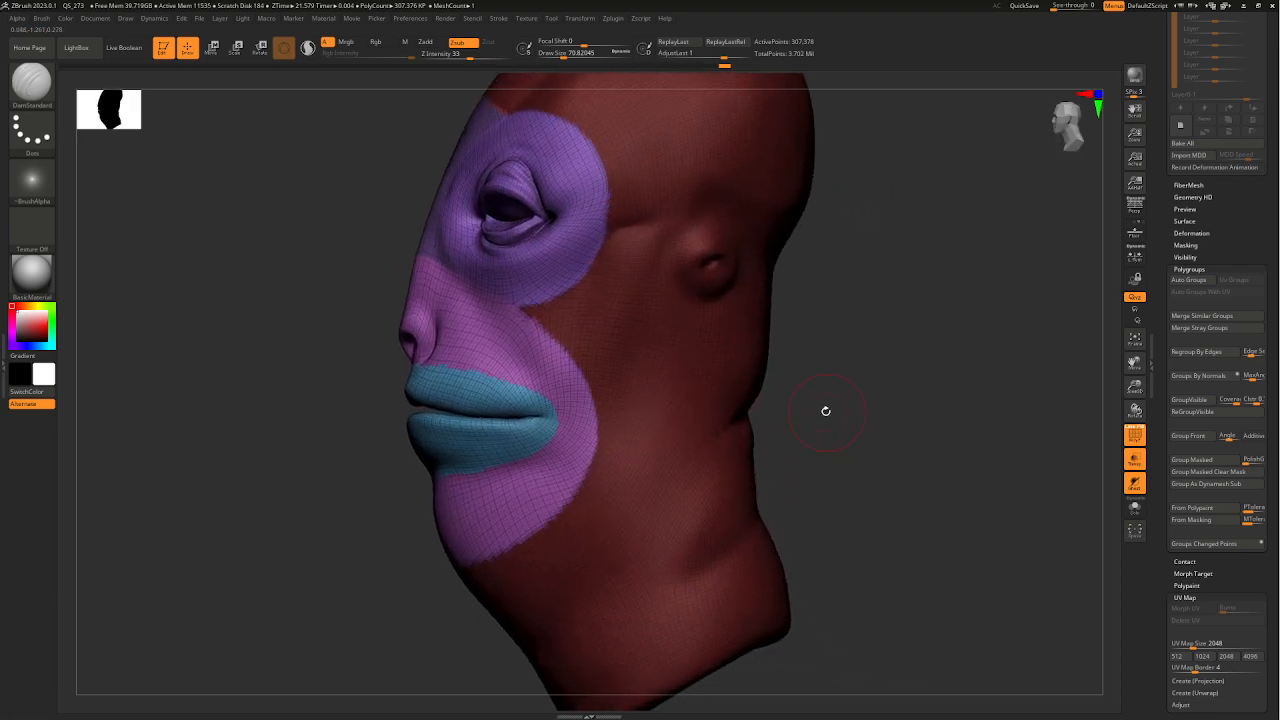
key(ctrl)
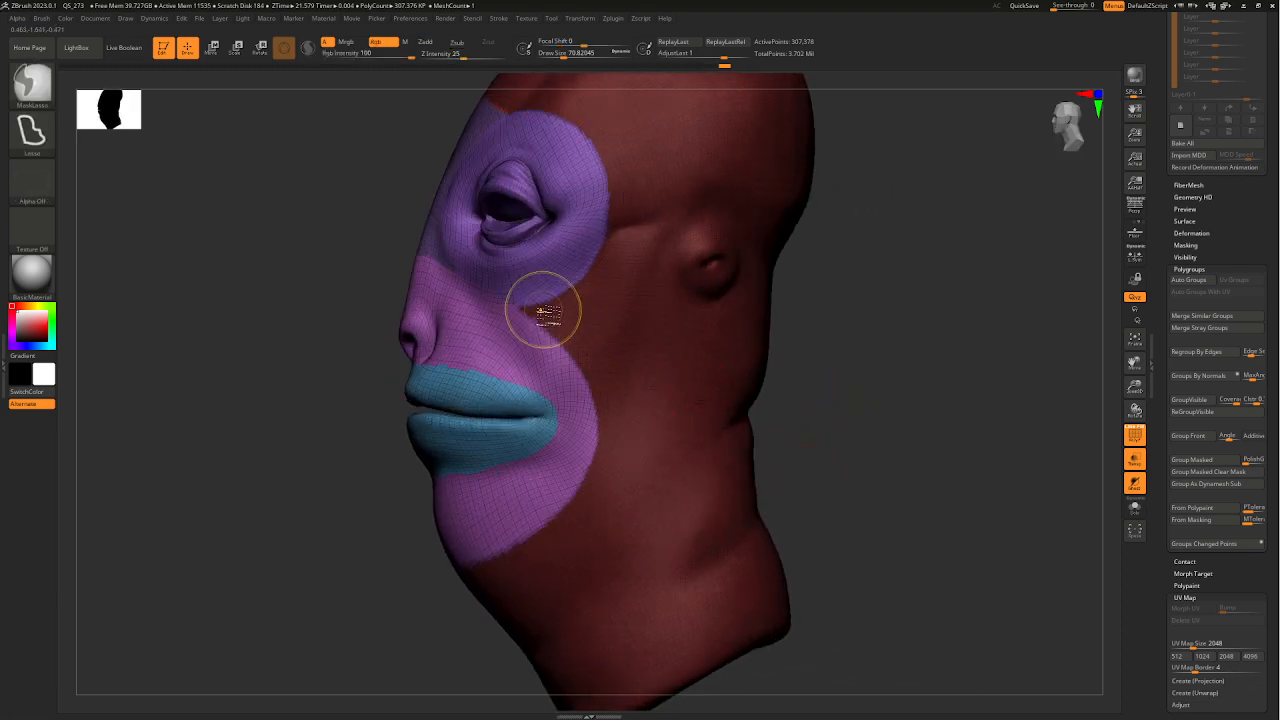
ctrl+shift+click(648, 382)
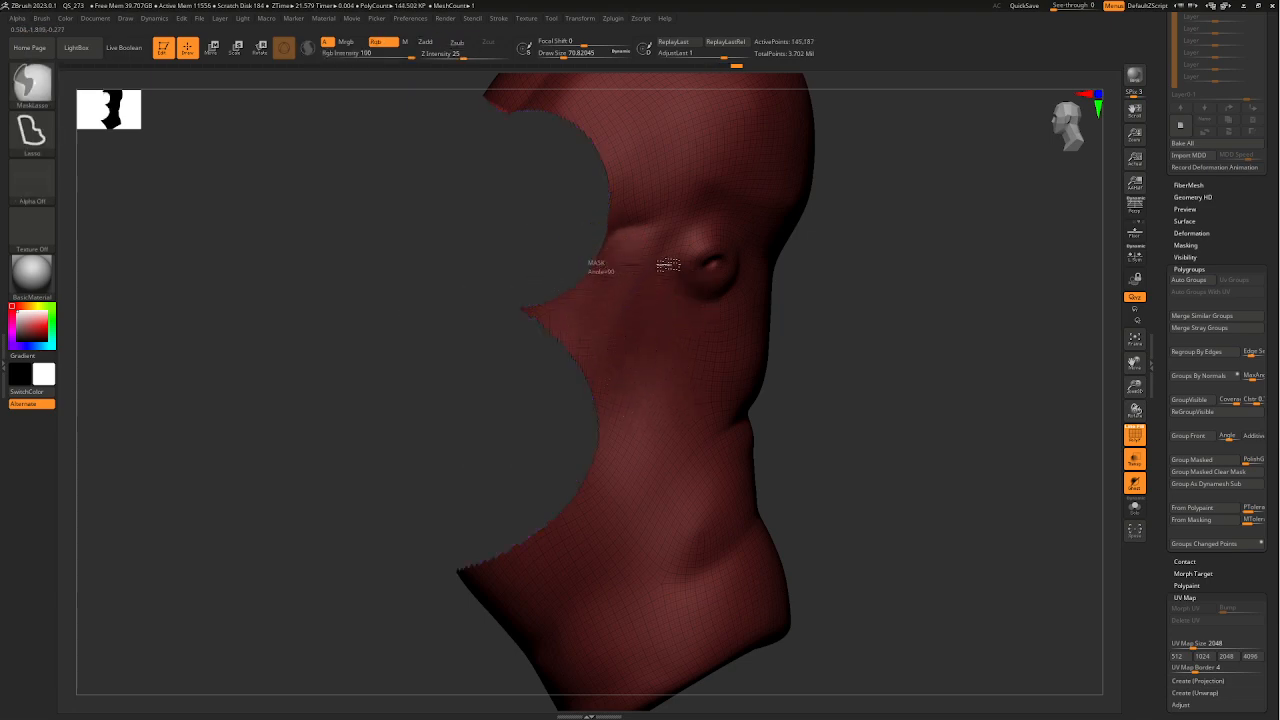
mouse_move(714, 449)
ctrl+mouse_down()
mouse_move(688, 508)
mouse_move(655, 532)
mouse_move(558, 550)
mouse_move(476, 508)
ctrl+mouse_up()
key(ctrl+a)
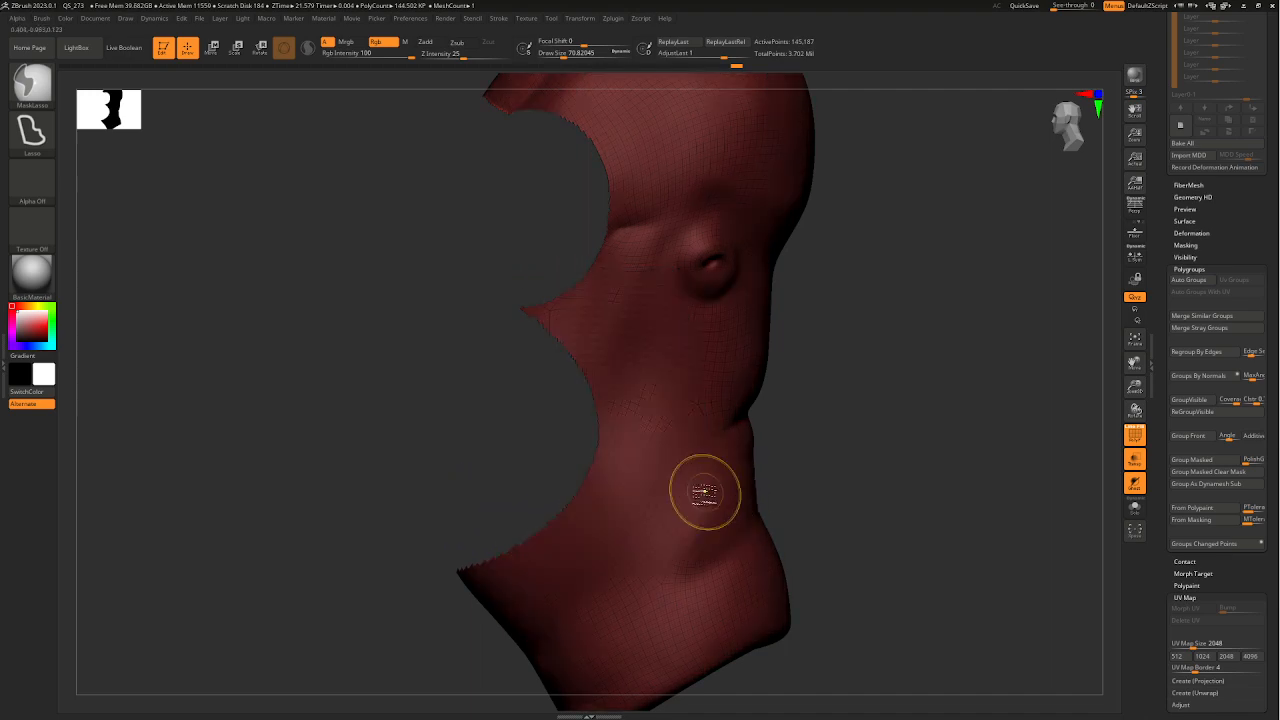
ctrl+click(815, 472)
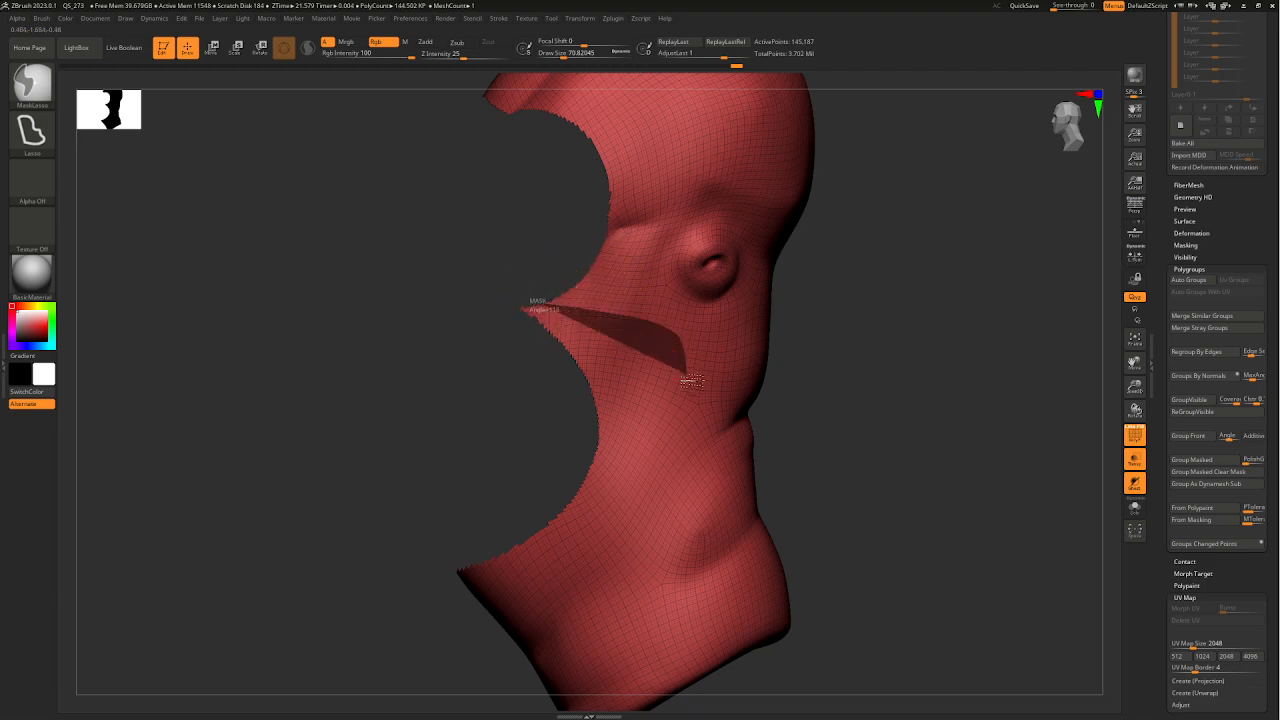
- Mask the cheek behind the mouth opening, from below the eye opening down to the jaw
mouse_move(692, 381)
ctrl+mouse_down()
mouse_move(684, 540)
mouse_move(655, 572)
mouse_move(485, 577)
mouse_move(432, 550)
ctrl+mouse_up()
mouse_move(837, 491)
shift+mouse_down()
mouse_move(868, 494)
mouse_move(643, 537)
mouse_move(809, 463)
mouse_move(790, 464)
shift+mouse_up()
mouse_move(701, 430)
ctrl+alt+mouse_down()
mouse_move(527, 544)
mouse_move(522, 528)
ctrl+alt+mouse_up()
key(ctrl+z)
drag(805, 414, 792, 434)
key(ctrl)
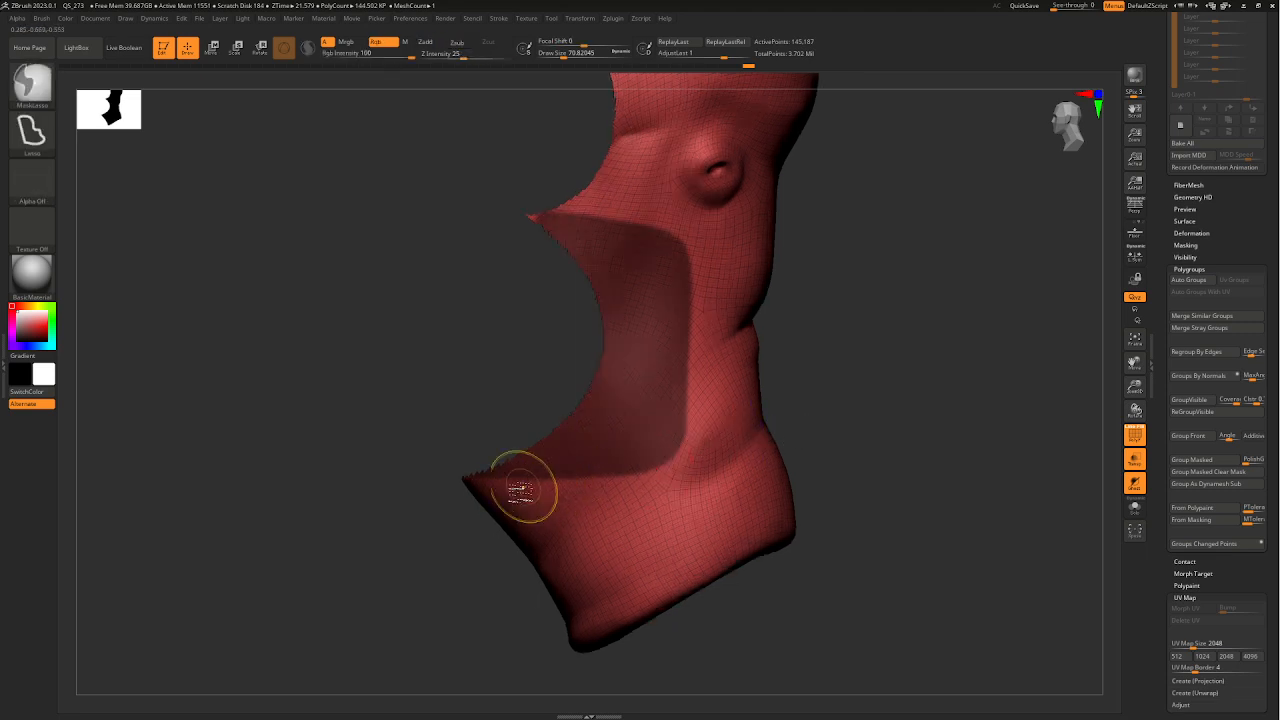
- Trim the lower edge of the cheek mask into a straight slope running from the jaw toward the chin
mouse_move(551, 474)
ctrl+alt+mouse_down()
mouse_move(500, 528)
mouse_move(508, 498)
mouse_move(485, 458)
mouse_move(490, 490)
ctrl+alt+mouse_up()
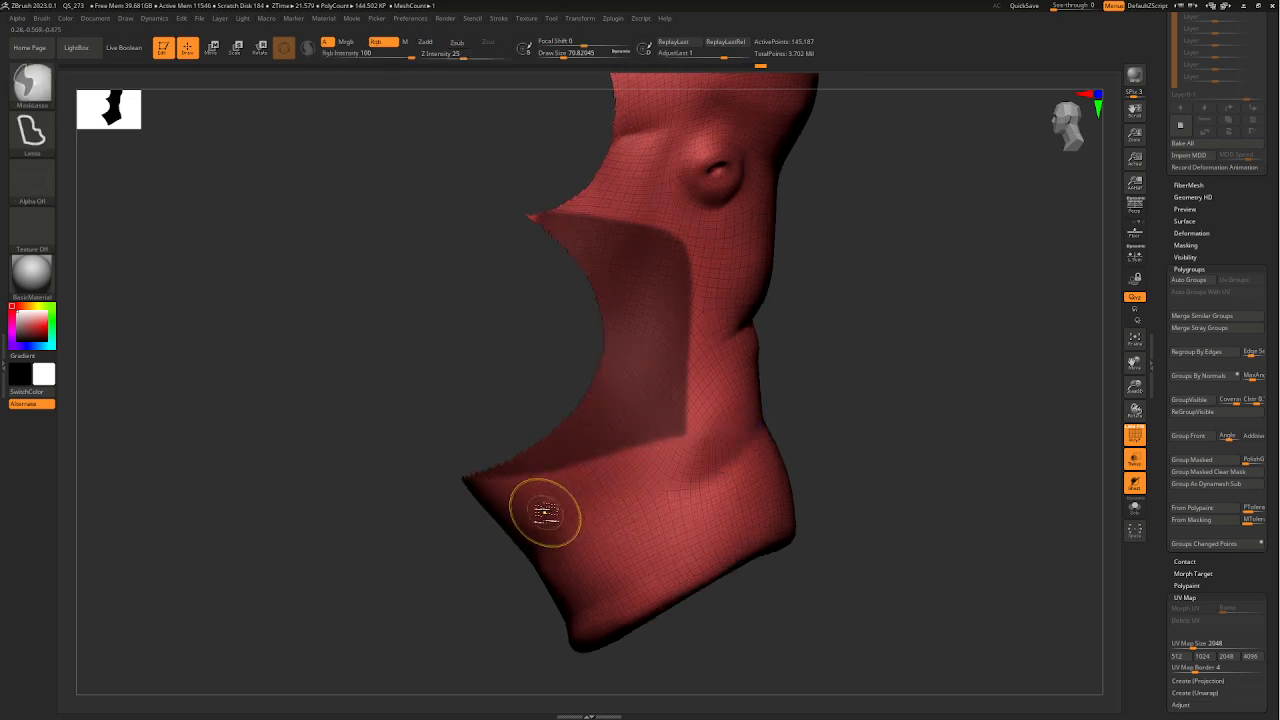
ctrl+alt+drag(712, 420, 712, 421)
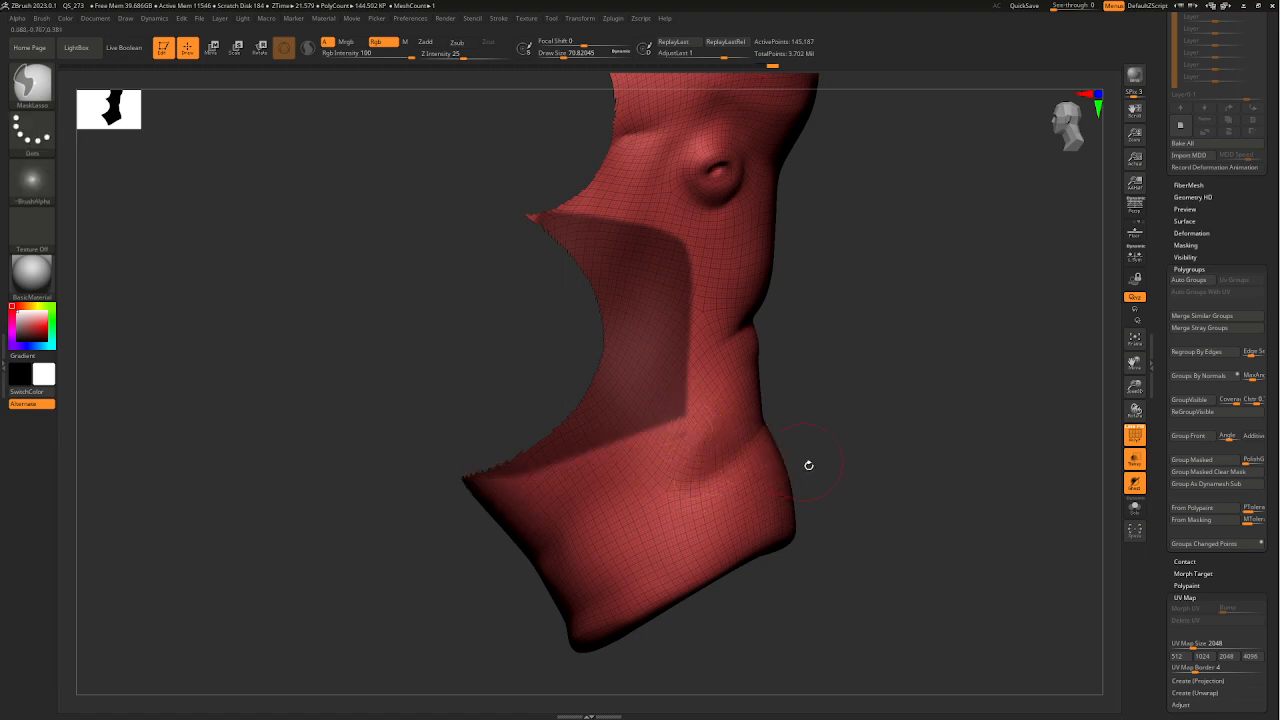
mouse_move(808, 465)
mouse_down()
mouse_move(857, 443)
mouse_move(790, 462)
mouse_up()
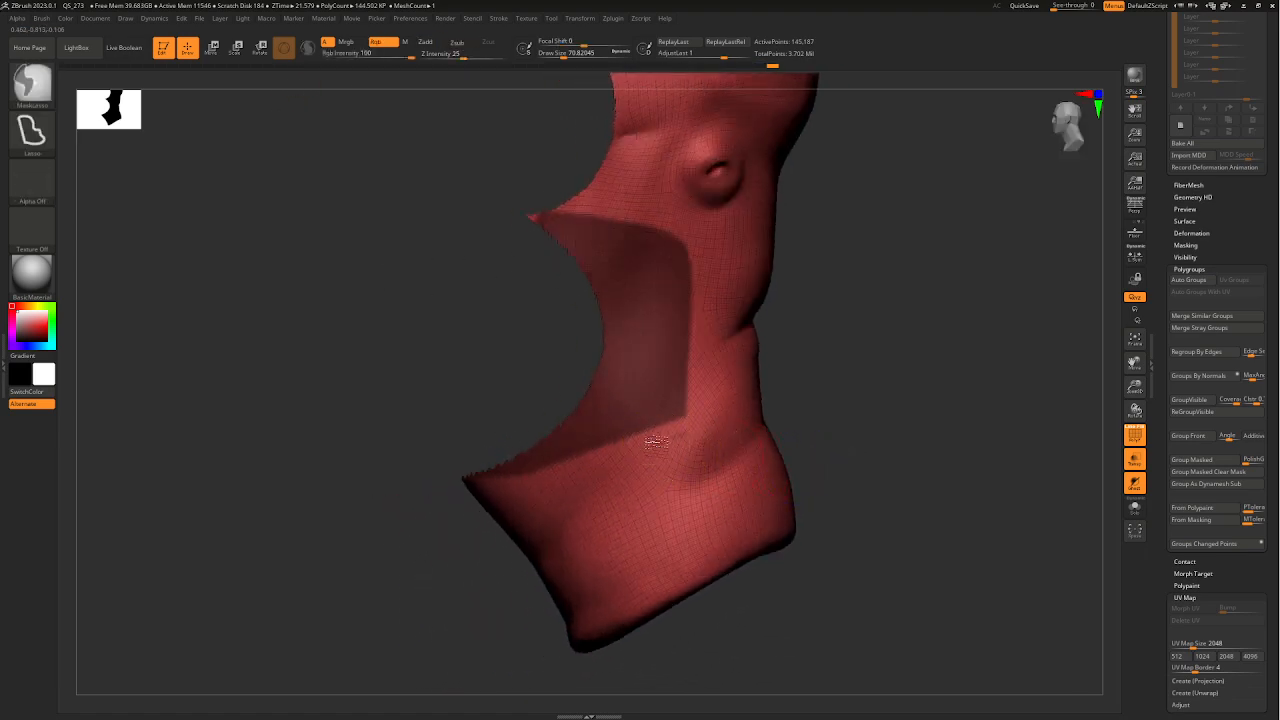
ctrl+alt+drag(654, 480, 652, 474)
- Refine the outline of the cheek mask below the ear and along the jaw
ctrl+right_drag(728, 486, 742, 392)
alt+right_drag(742, 392, 720, 429)
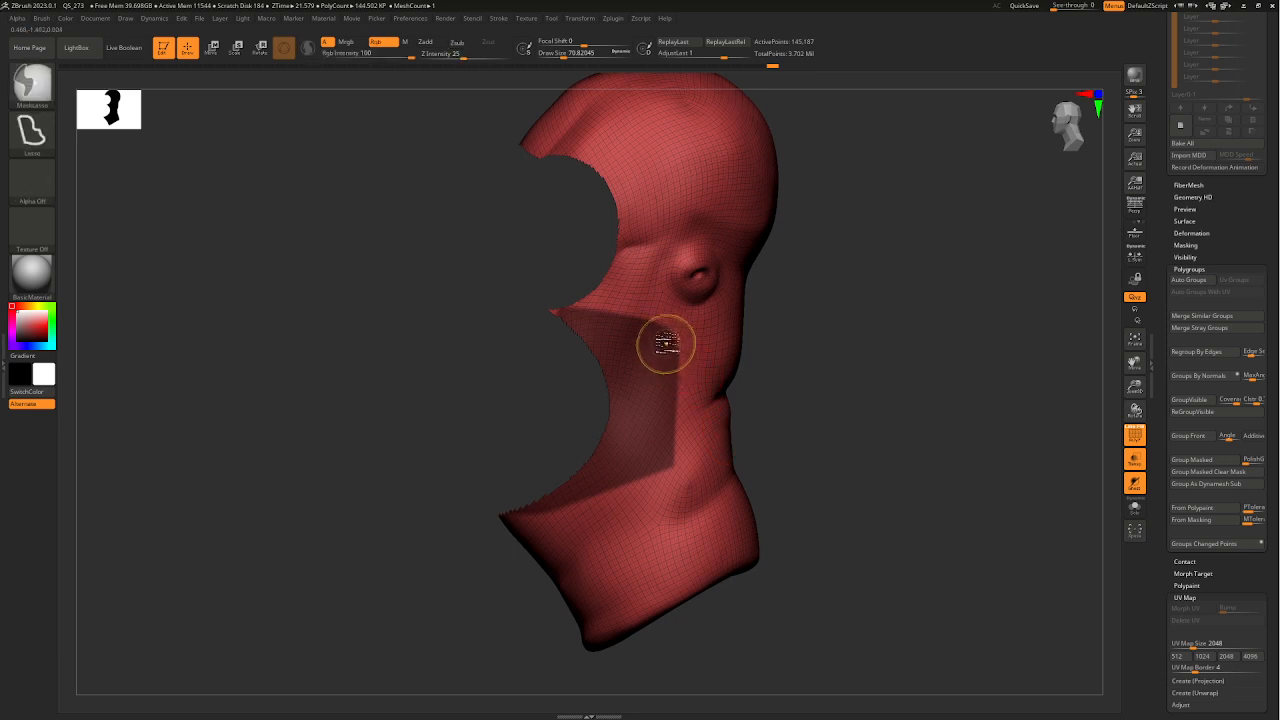
mouse_move(677, 466)
ctrl+mouse_down()
mouse_move(543, 529)
mouse_move(530, 510)
ctrl+mouse_up()
mouse_move(757, 462)
mouse_down()
mouse_move(823, 451)
mouse_move(769, 460)
mouse_move(826, 471)
mouse_move(771, 466)
mouse_move(792, 467)
mouse_up()
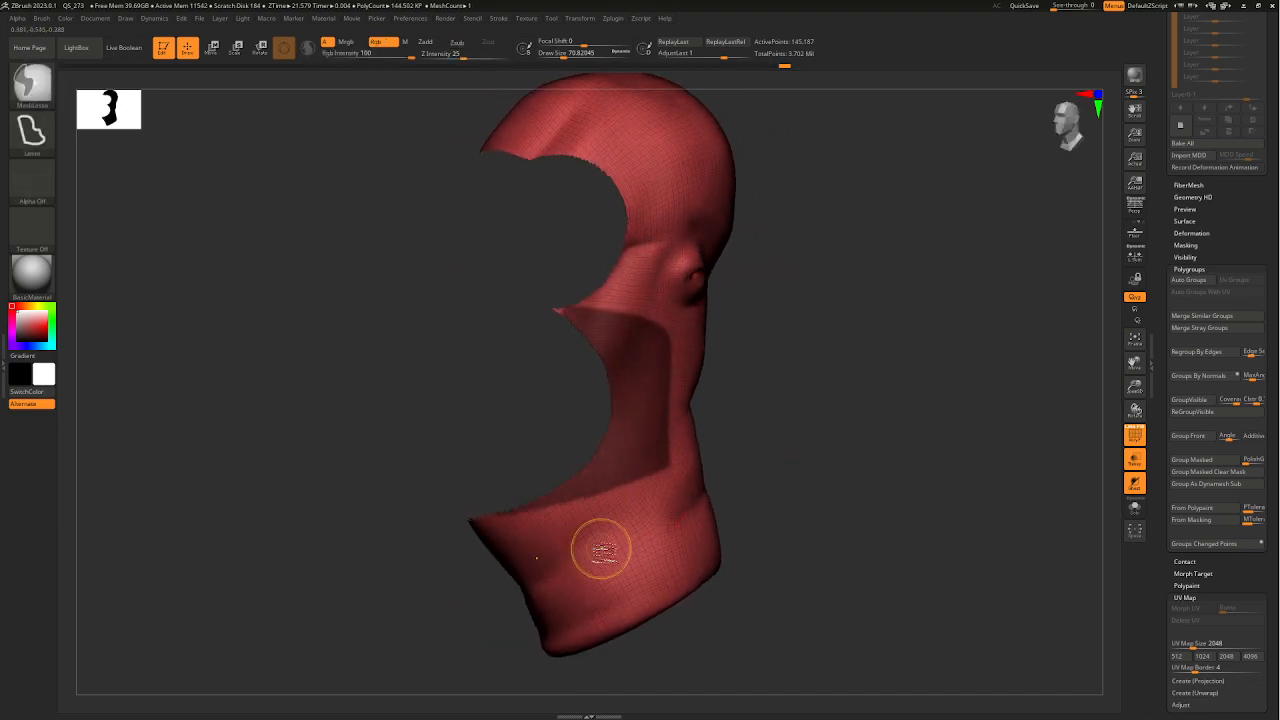
ctrl+alt+drag(583, 545, 603, 538)
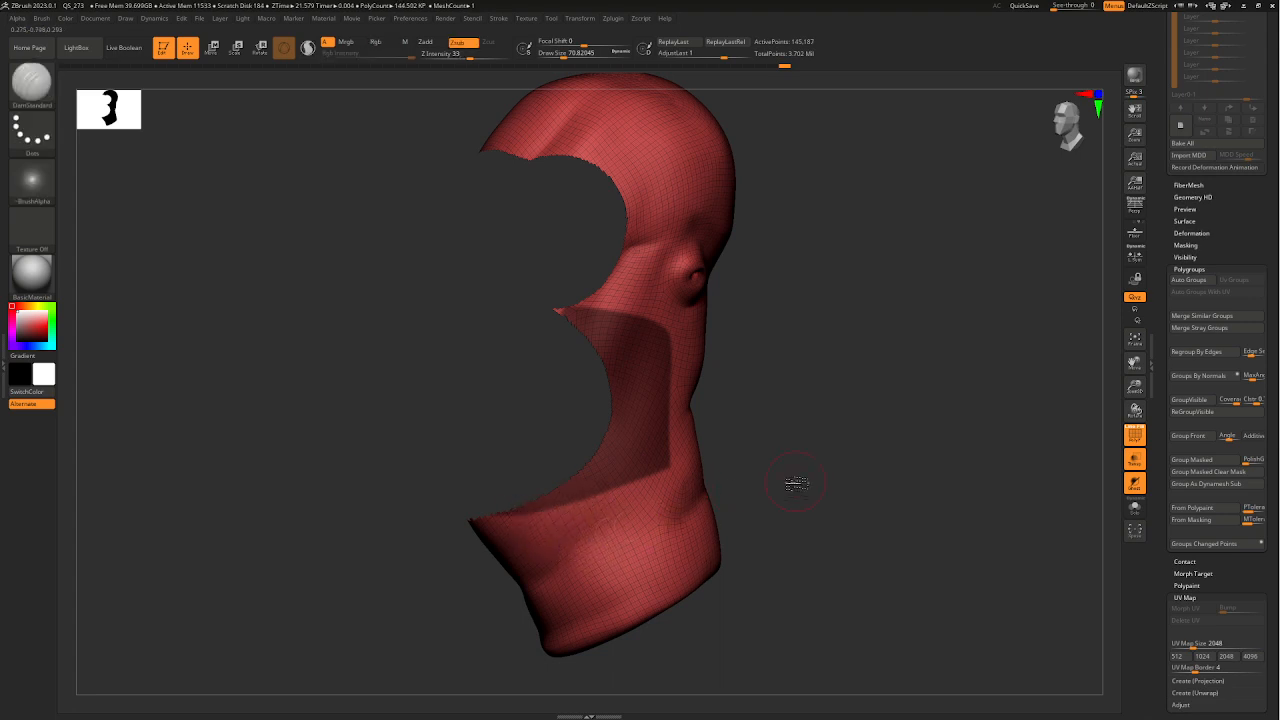
drag(794, 483, 775, 486)
alt+right_drag(711, 389, 663, 443)
mouse_move(669, 387)
alt+right_down()
mouse_move(657, 425)
mouse_move(632, 429)
alt+right_up()
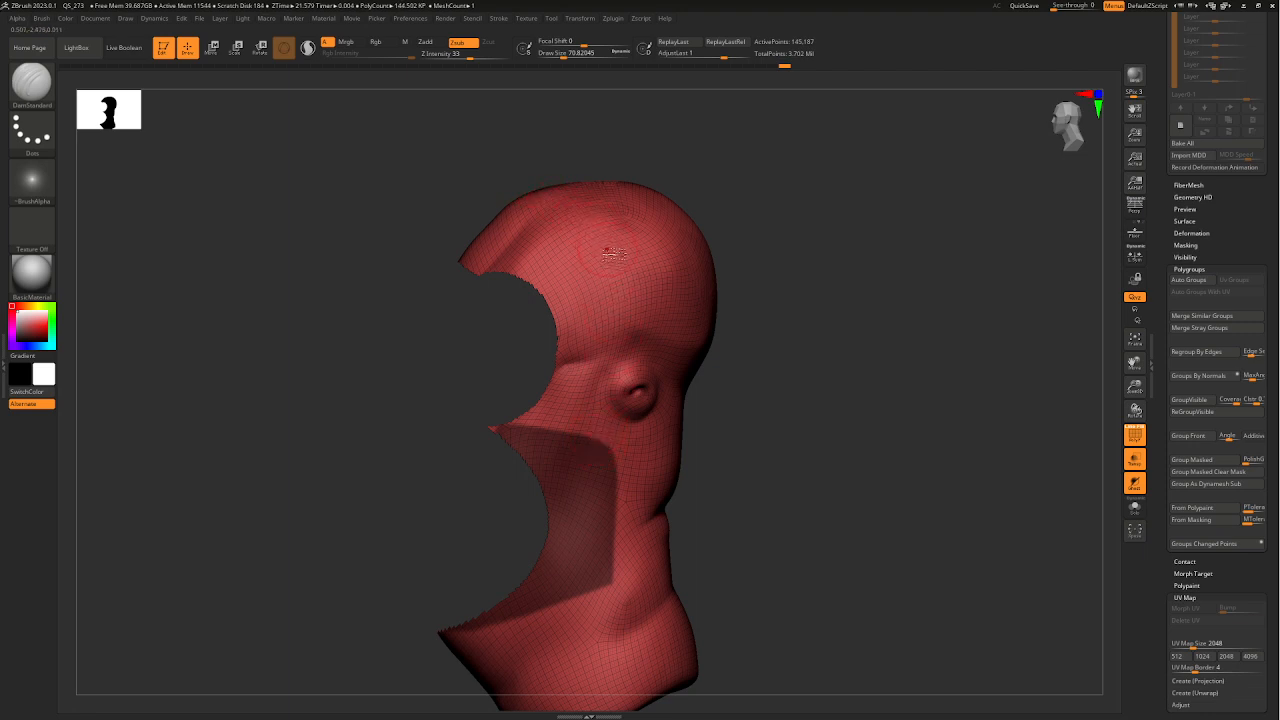
right_drag(676, 498, 731, 451)
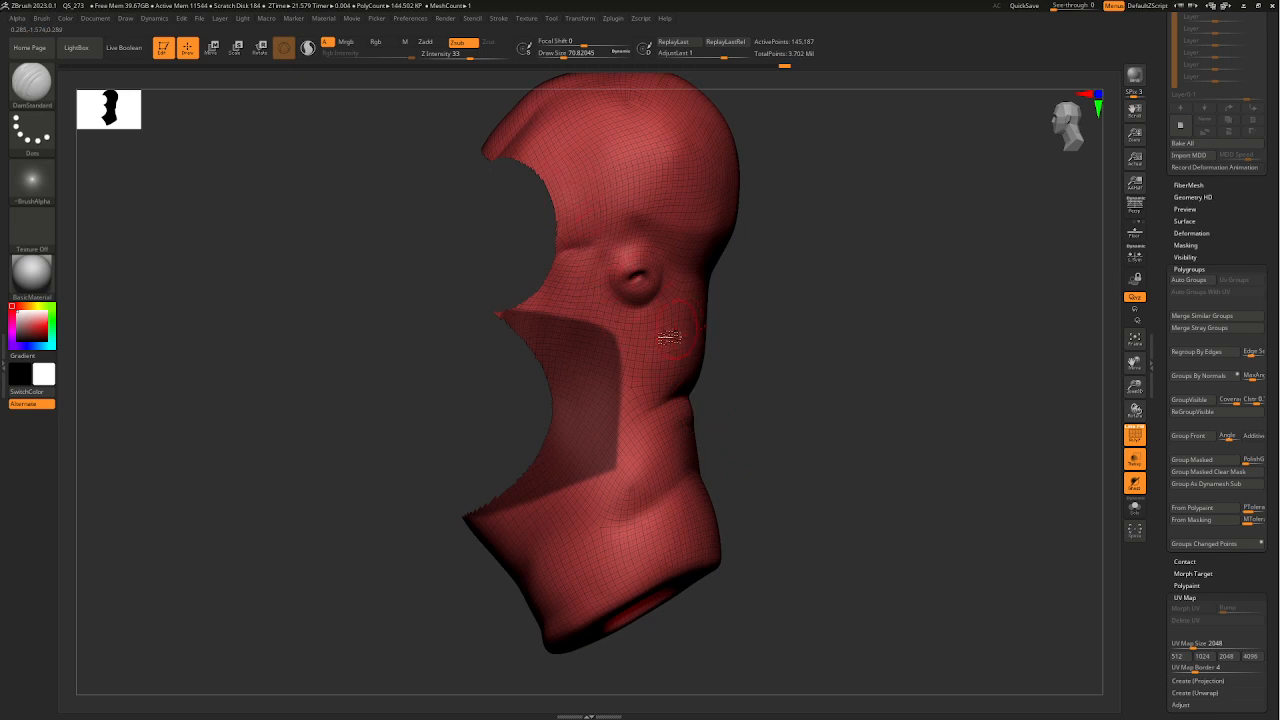
key(ctrl)
ctrl+drag(618, 483, 622, 483)
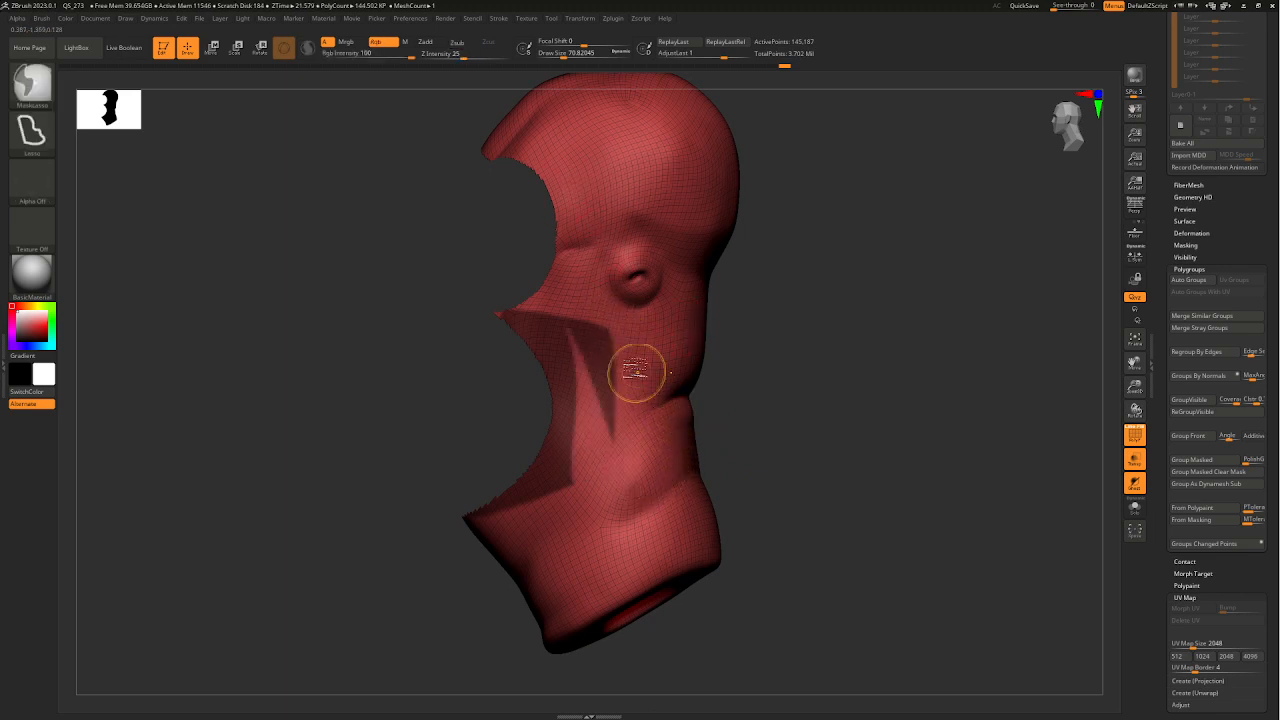
key(ctrl+z)
- Trim the rear edge of the cheek mask into a straight line from below the ear down to the jaw
right_drag(625, 354, 748, 423)
key(ctrl)
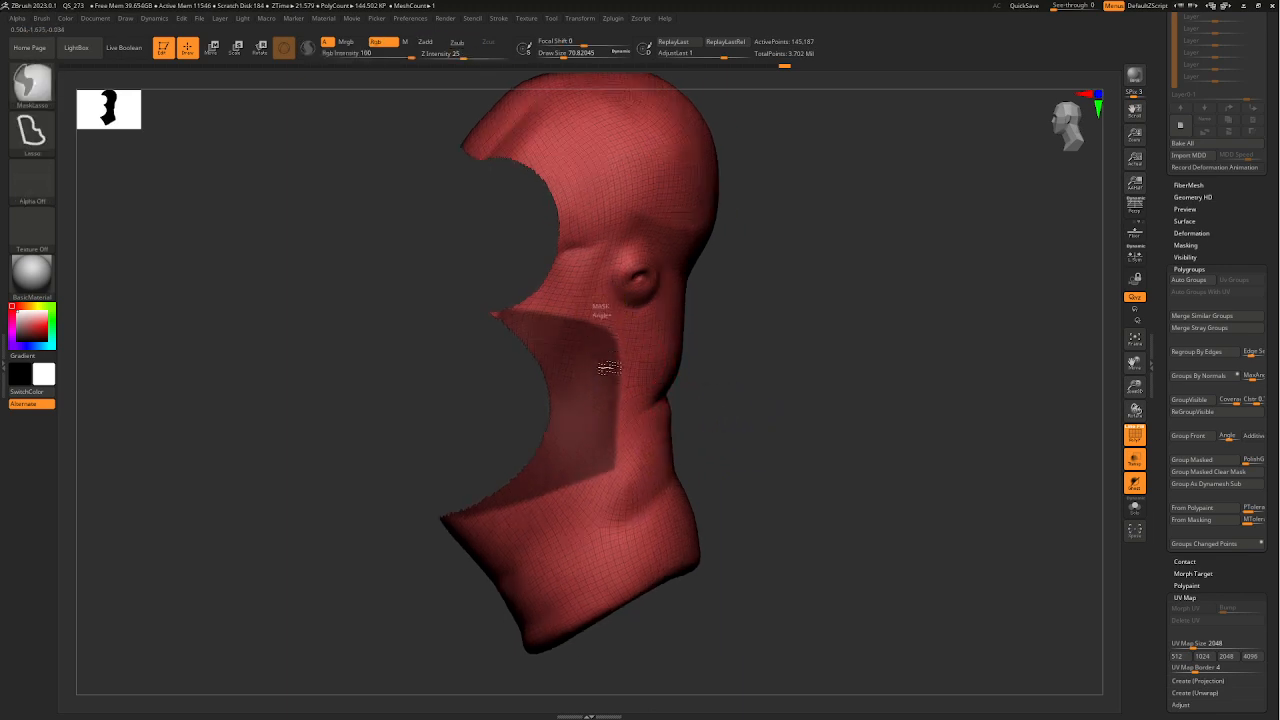
ctrl+alt+drag(617, 475, 658, 430)
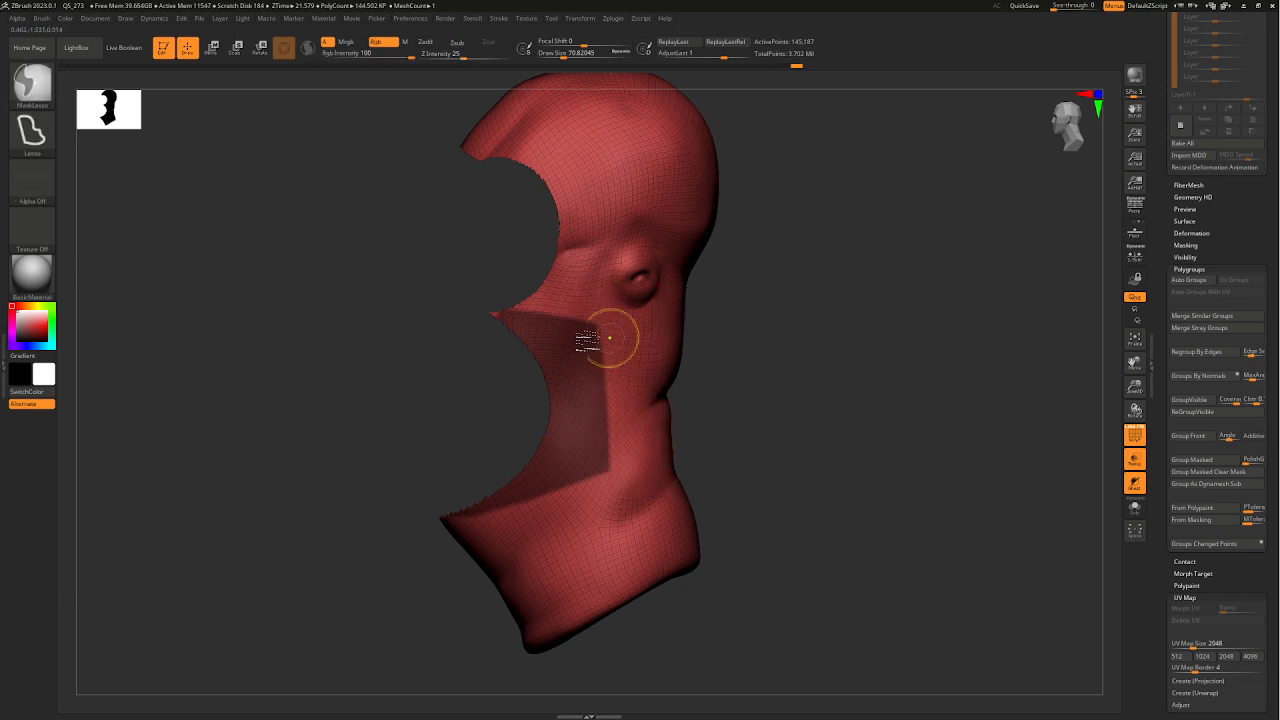
mouse_move(748, 368)
right_down()
mouse_move(883, 374)
mouse_move(766, 380)
mouse_move(675, 463)
right_up()
- Turn the masked cheek into its own polygroup and show the whole head again
key(ctrl+shift)
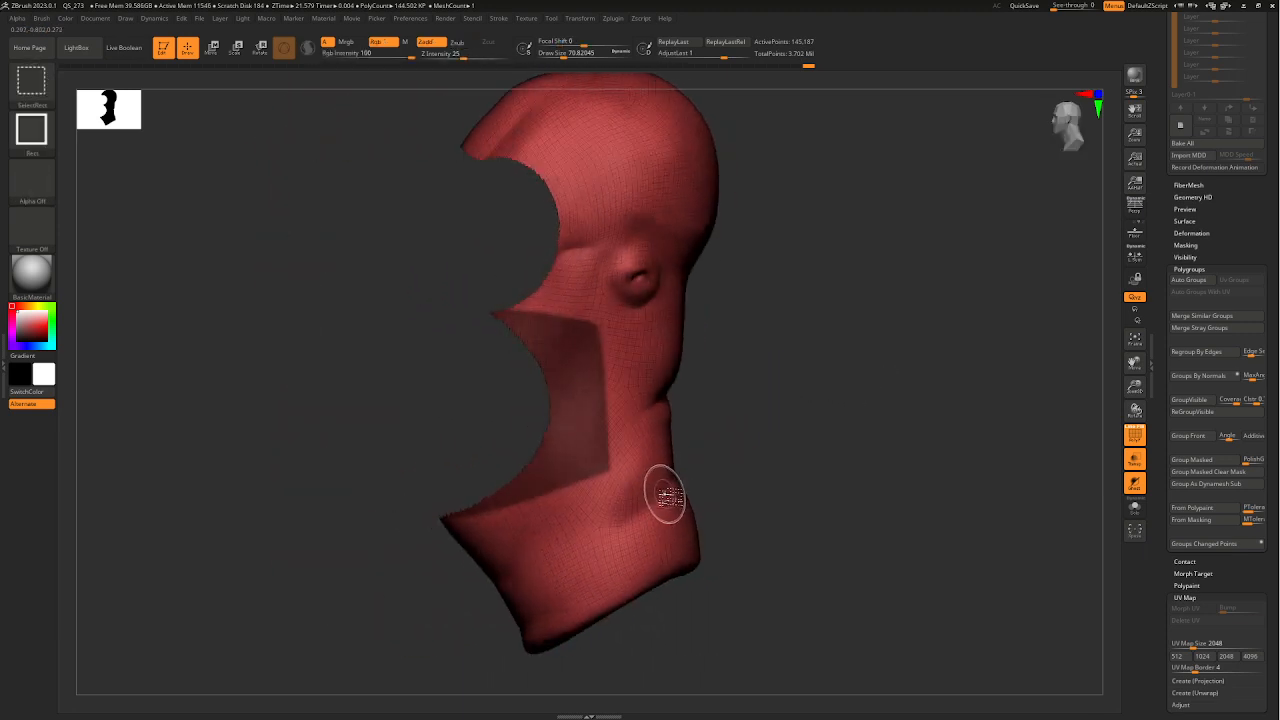
click(1207, 460)
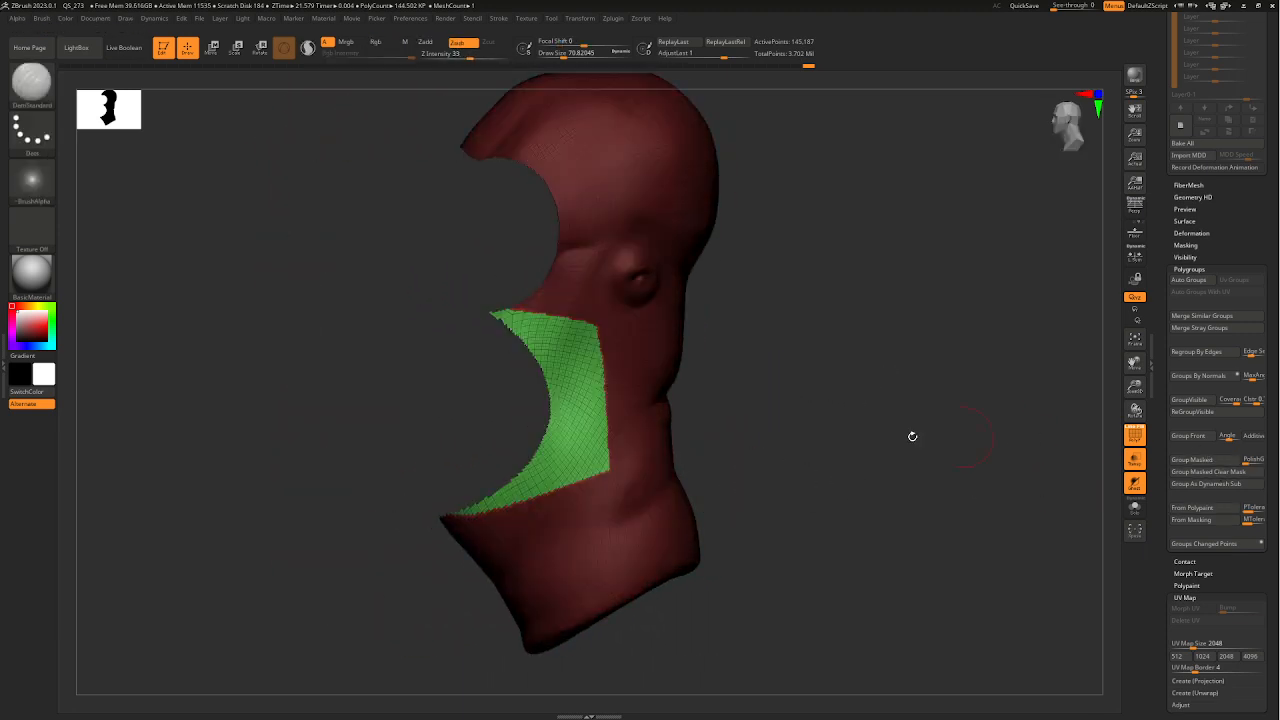
ctrl+shift+click(715, 472)
right_drag(691, 386, 677, 457)
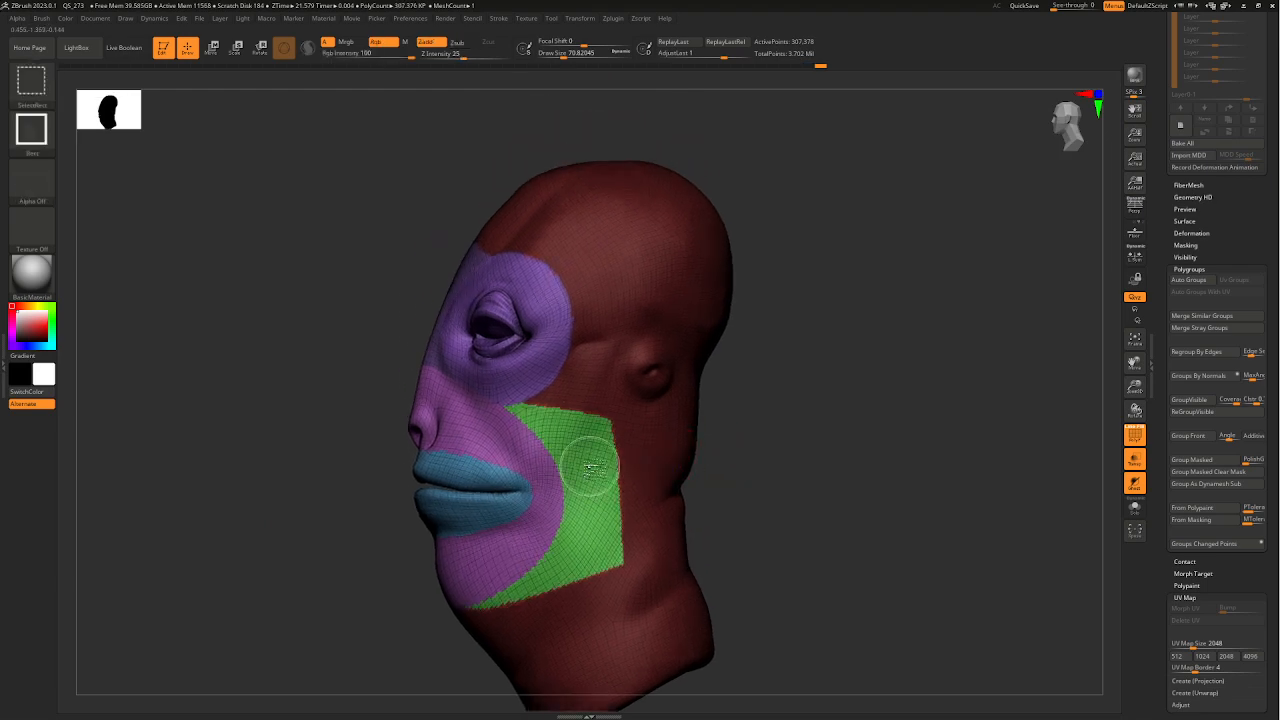
- Isolate the remaining head and neck polygroup and mask the forehead and temple in front of the ear
ctrl+shift+click(619, 375)
ctrl+click(718, 408)
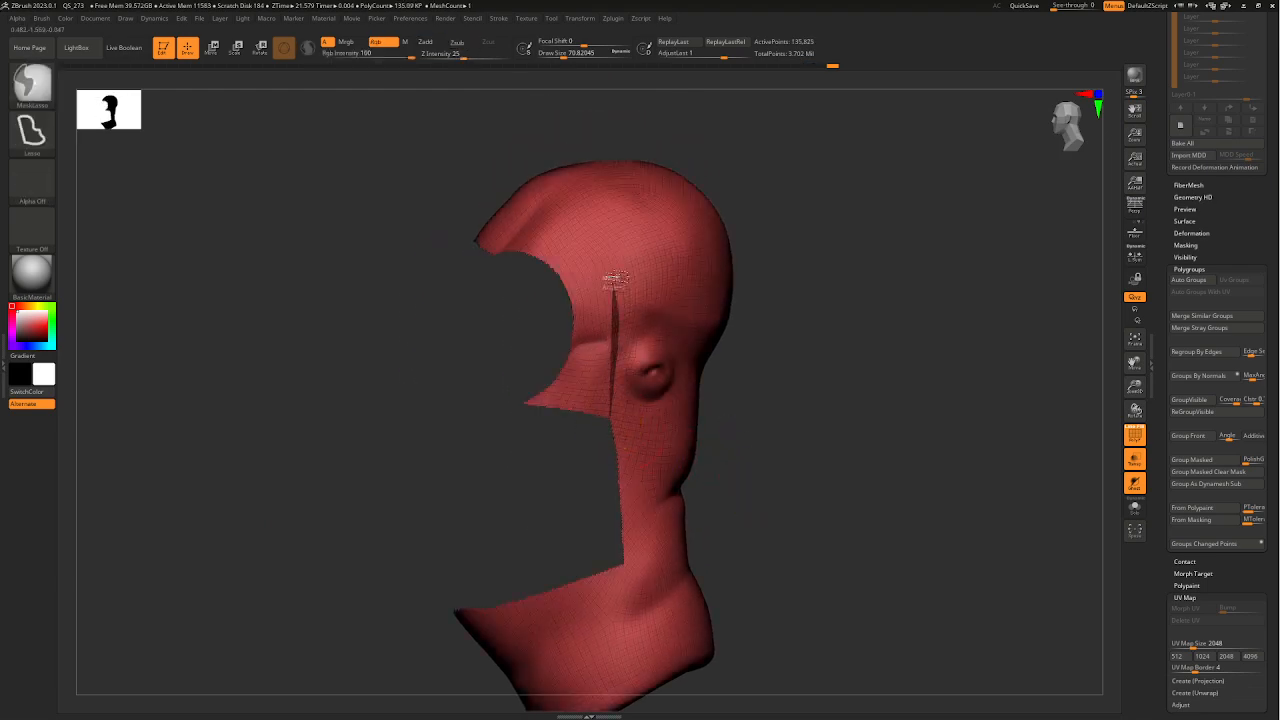
mouse_move(585, 205)
ctrl+mouse_down()
mouse_move(540, 170)
mouse_move(362, 338)
mouse_move(480, 480)
ctrl+mouse_up()
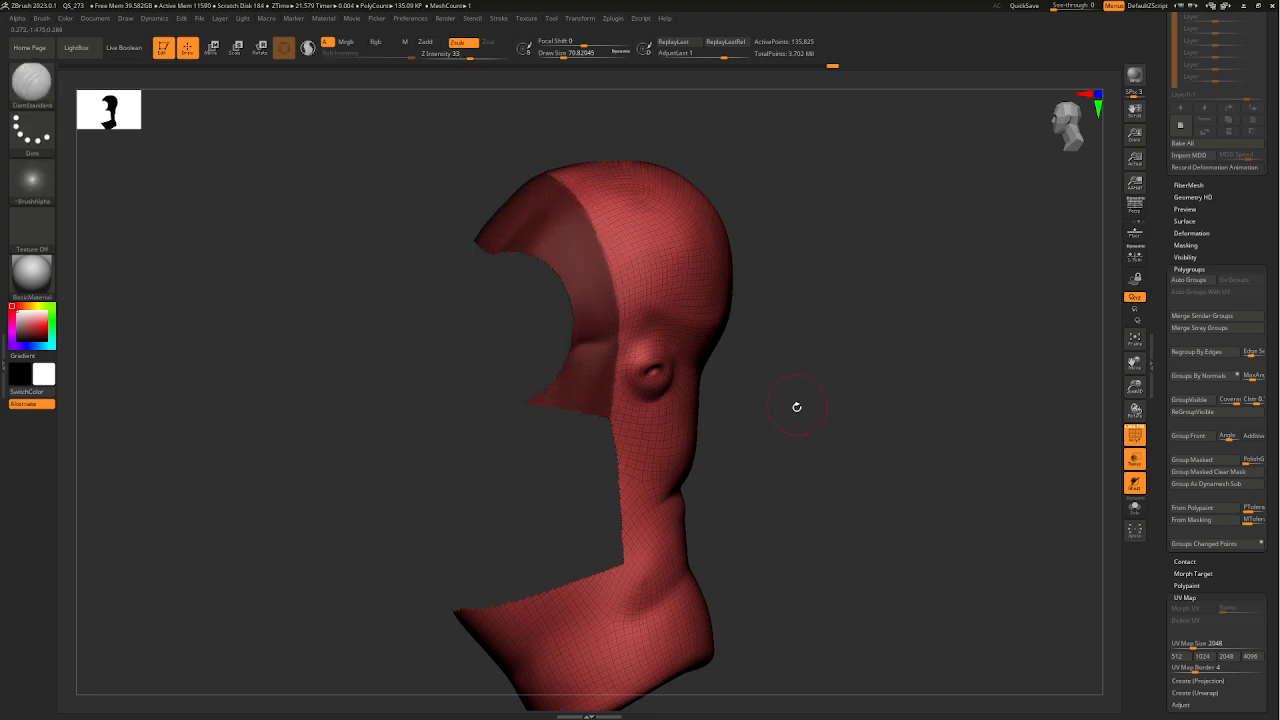
mouse_move(797, 406)
shift+mouse_down()
mouse_move(843, 405)
mouse_move(708, 451)
mouse_move(714, 494)
mouse_move(587, 469)
mouse_move(565, 381)
mouse_move(583, 374)
mouse_move(740, 437)
mouse_move(820, 437)
mouse_move(740, 429)
shift+mouse_up()
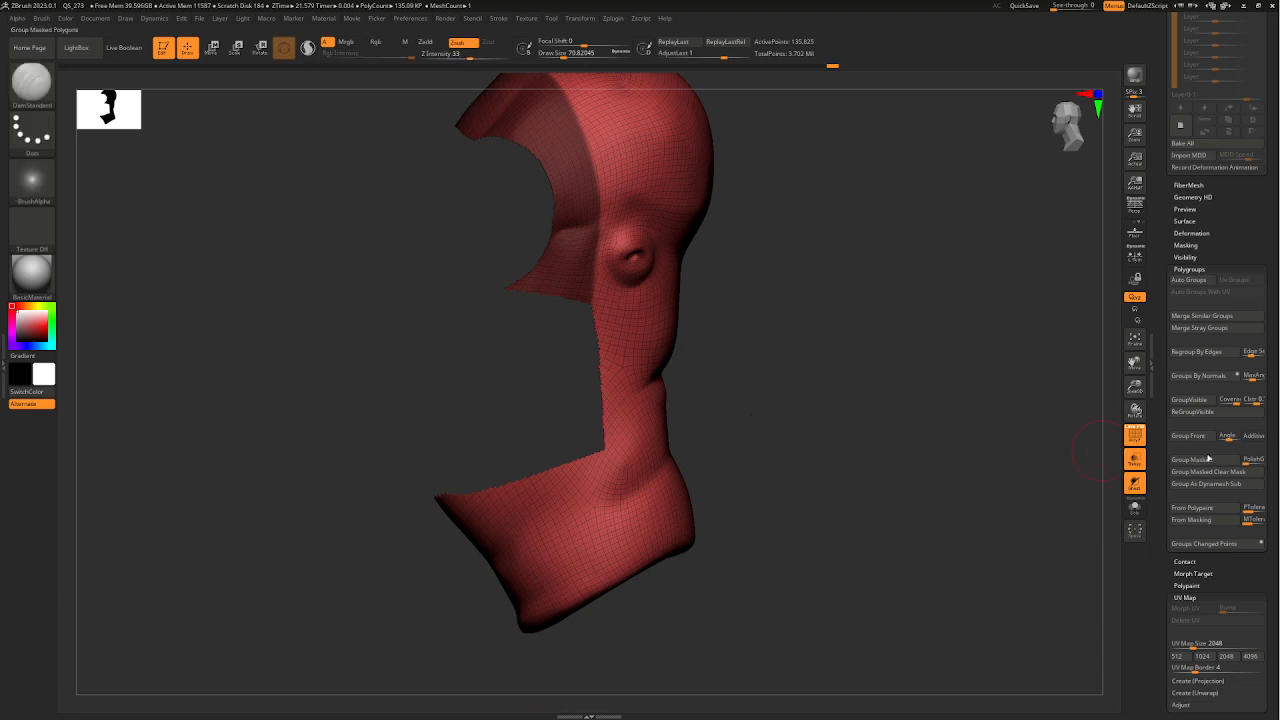
- Turn the masked forehead and temple into their own polygroup and show the whole head
click(1205, 459)
ctrl+shift+click(648, 416)
ctrl+shift+click(737, 449)
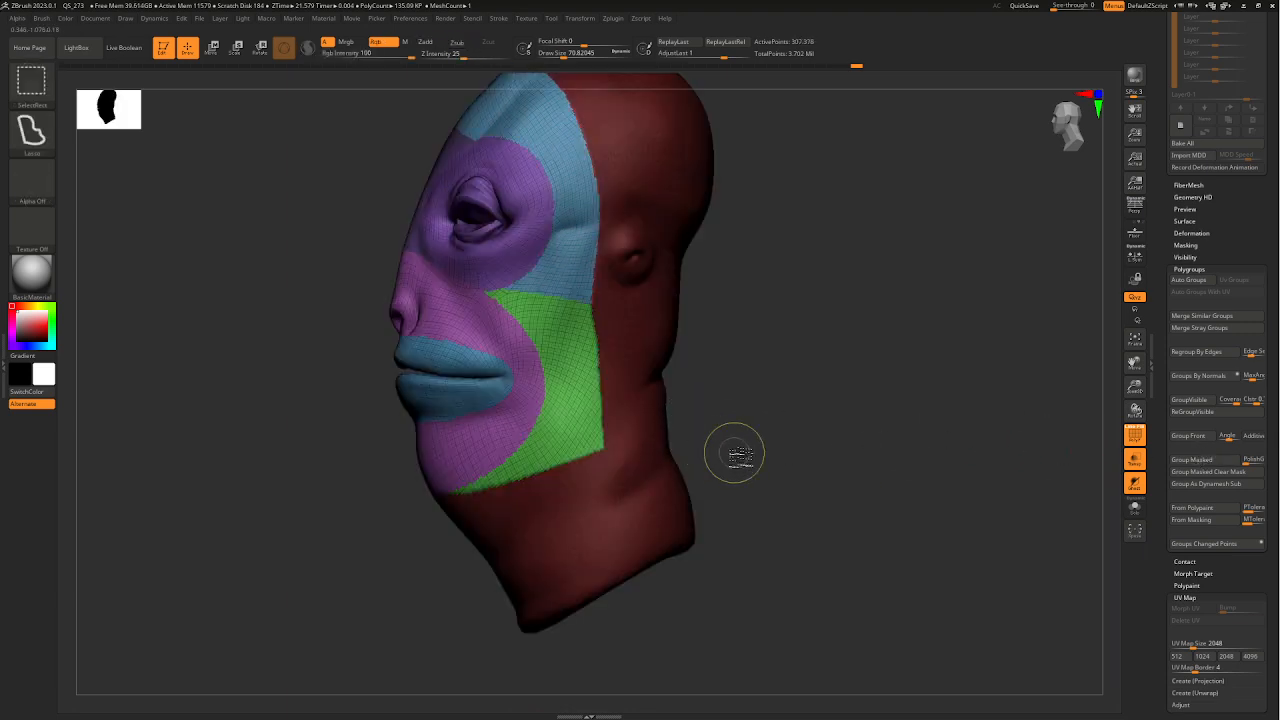
- Isolate the back-of-head and neck polygroup and clear its mask
drag(737, 449, 696, 391)
drag(733, 350, 636, 308)
key(ctrl)
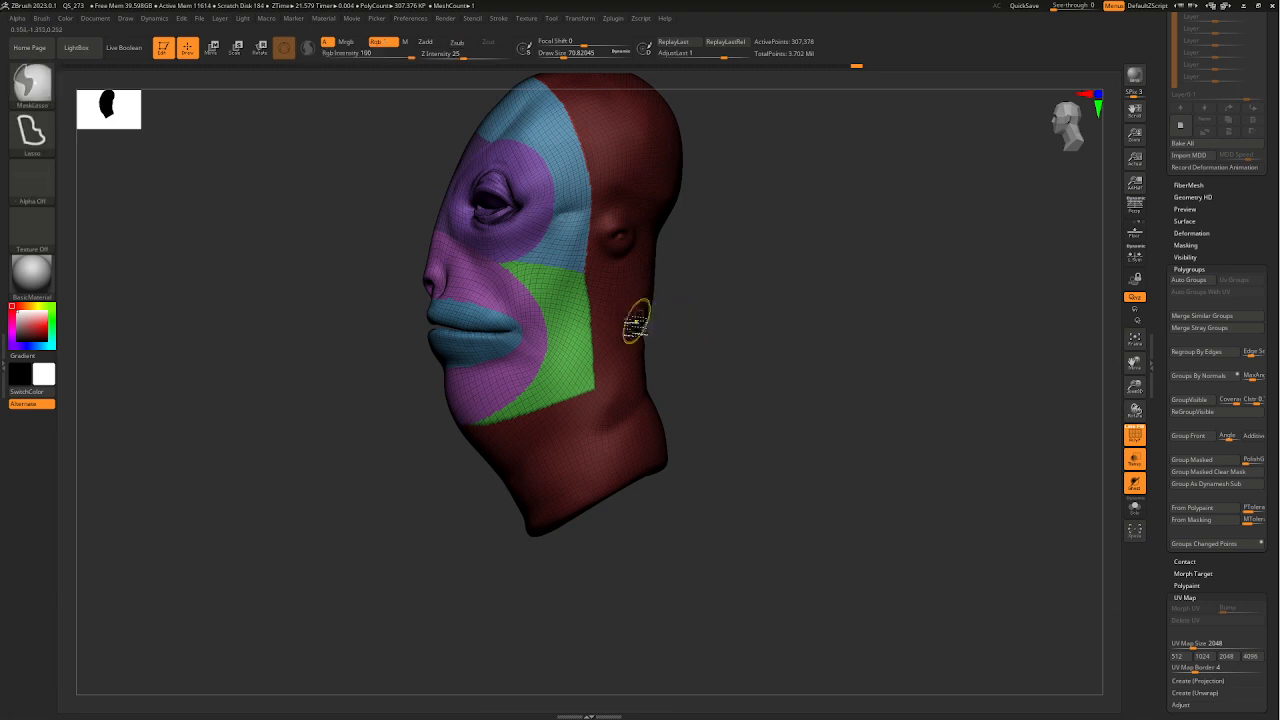
ctrl+shift+click(632, 320)
key(f)
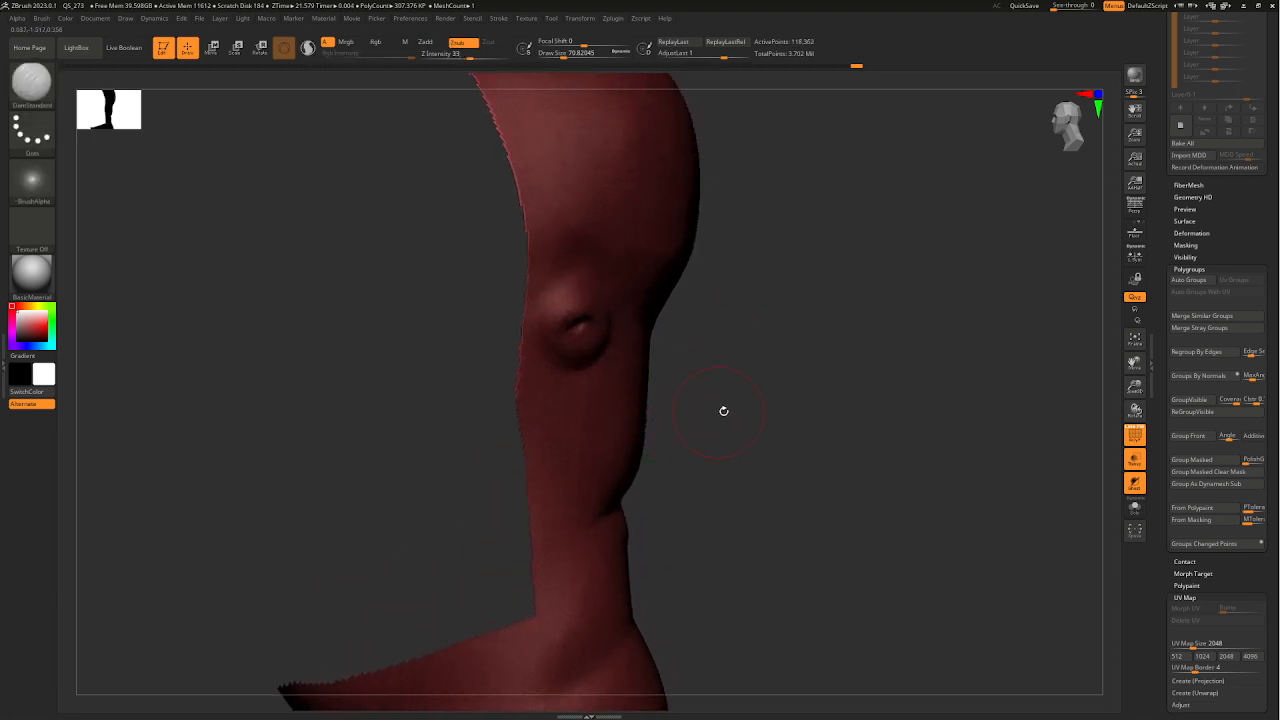
key(ctrl)
mouse_move(746, 427)
ctrl+mouse_down()
mouse_move(731, 467)
mouse_move(706, 398)
ctrl+mouse_up()
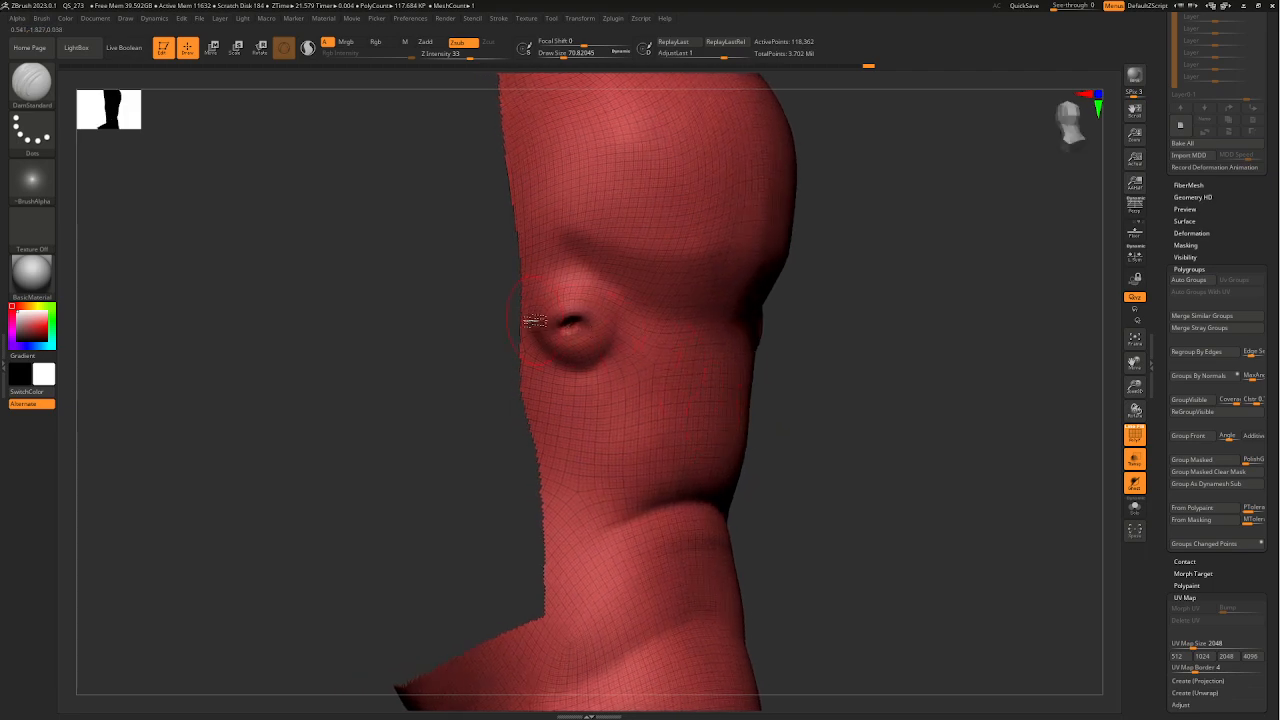
key(ctrl)
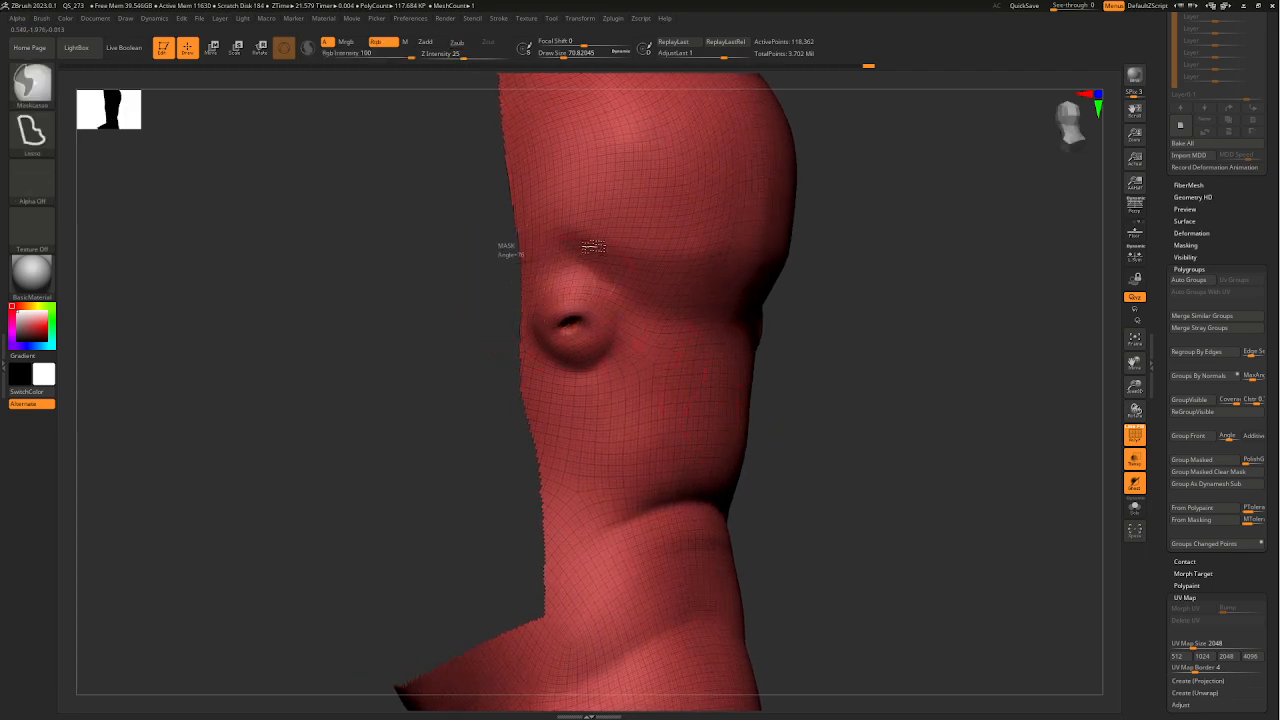
mouse_move(657, 318)
ctrl+mouse_down()
mouse_move(655, 375)
mouse_move(590, 405)
mouse_move(515, 410)
ctrl+mouse_up()
key(ctrl+z)
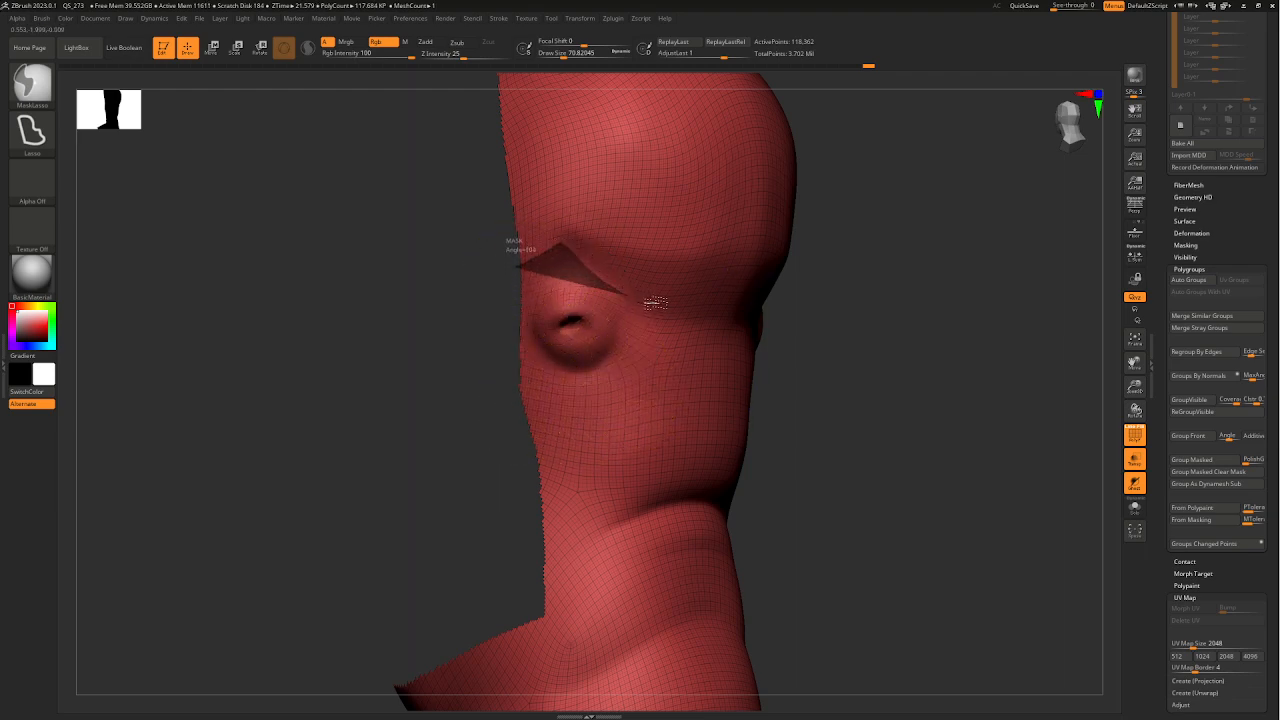
- Mask the area around the ear, from its front border back toward the nape of the neck
mouse_move(677, 310)
ctrl+mouse_down()
mouse_move(671, 357)
mouse_move(600, 405)
mouse_move(500, 420)
ctrl+mouse_up()
drag(799, 430, 693, 410)
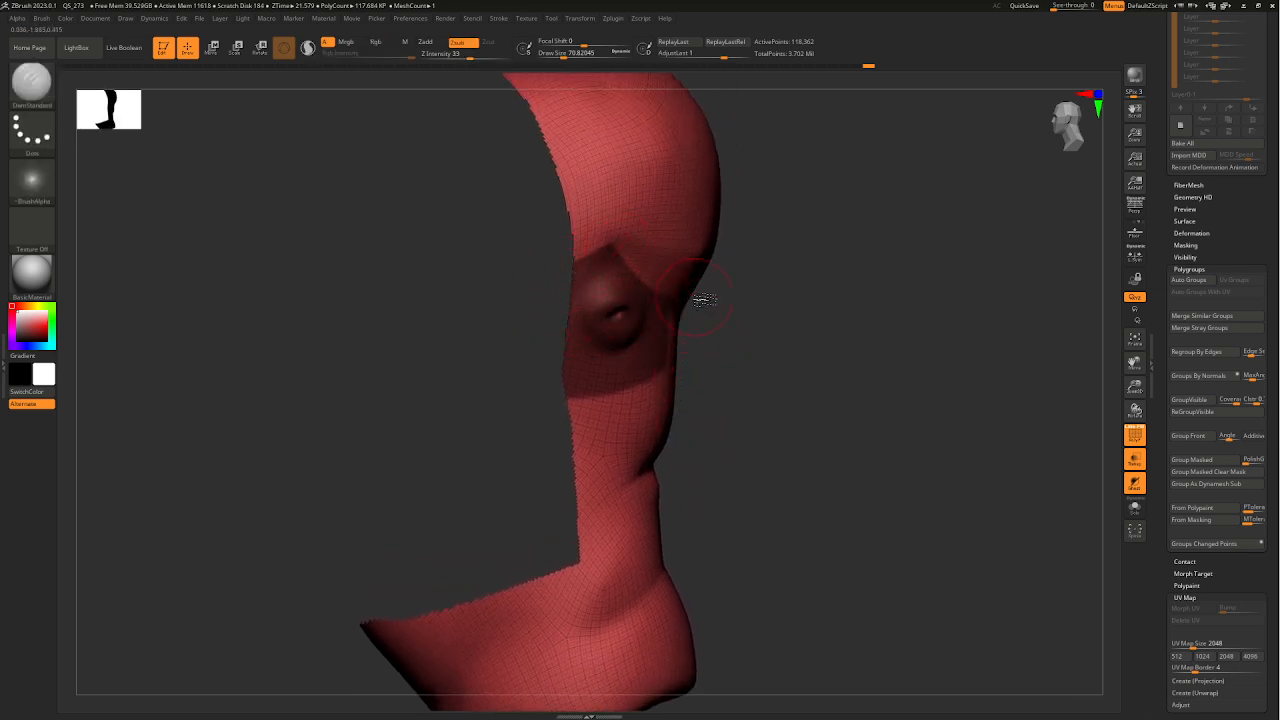
mouse_move(726, 317)
mouse_down()
mouse_move(711, 320)
mouse_move(686, 374)
mouse_move(766, 409)
mouse_up()
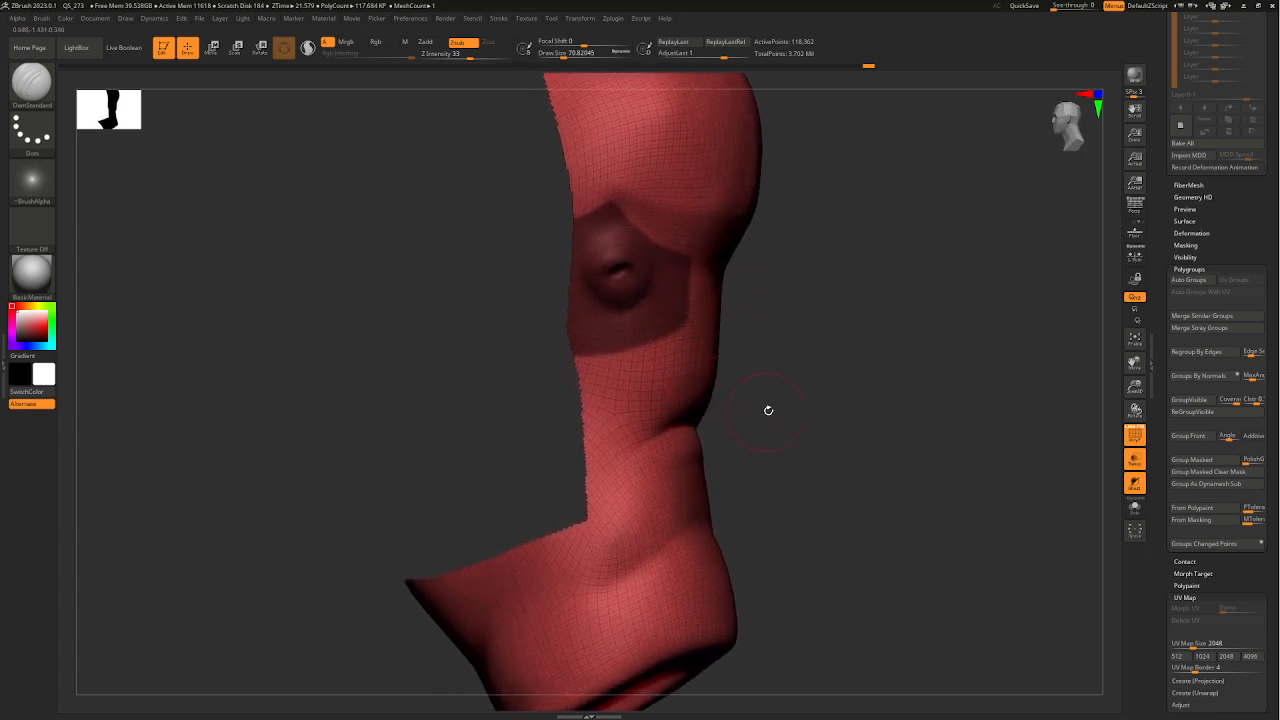
key(ctrl)
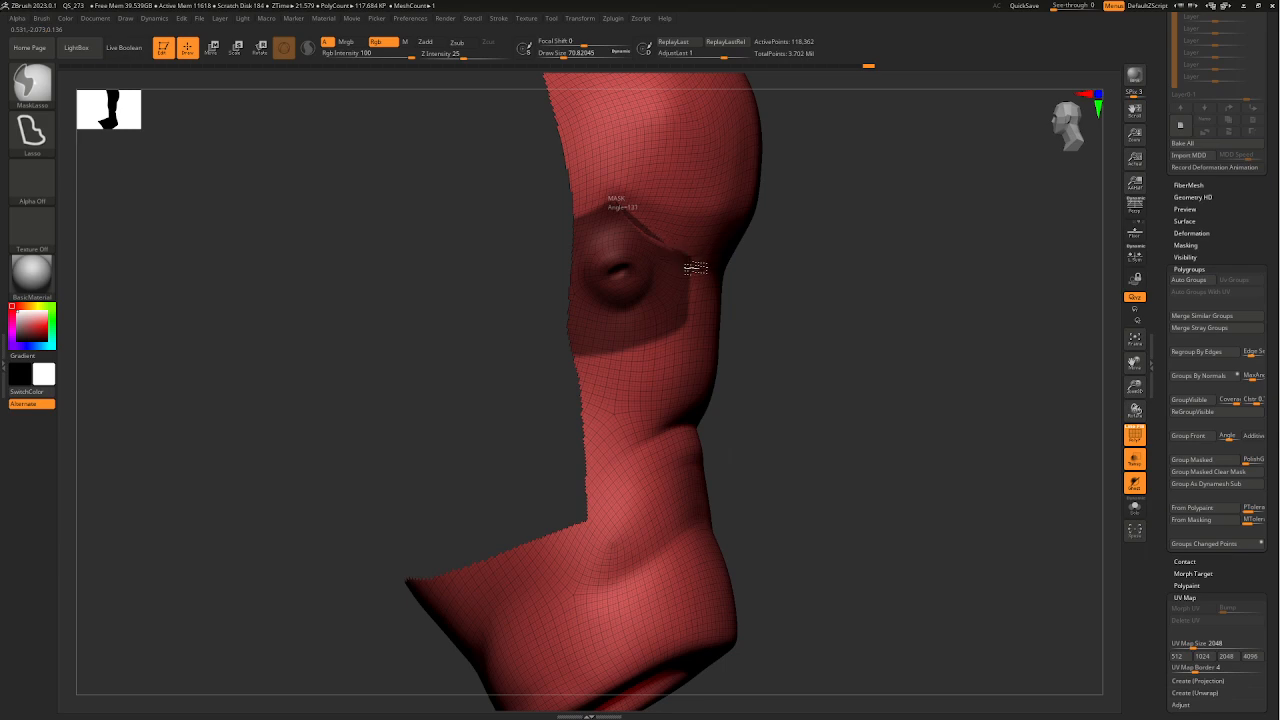
mouse_move(762, 415)
mouse_down()
mouse_move(800, 437)
mouse_move(703, 437)
mouse_move(806, 443)
mouse_up()
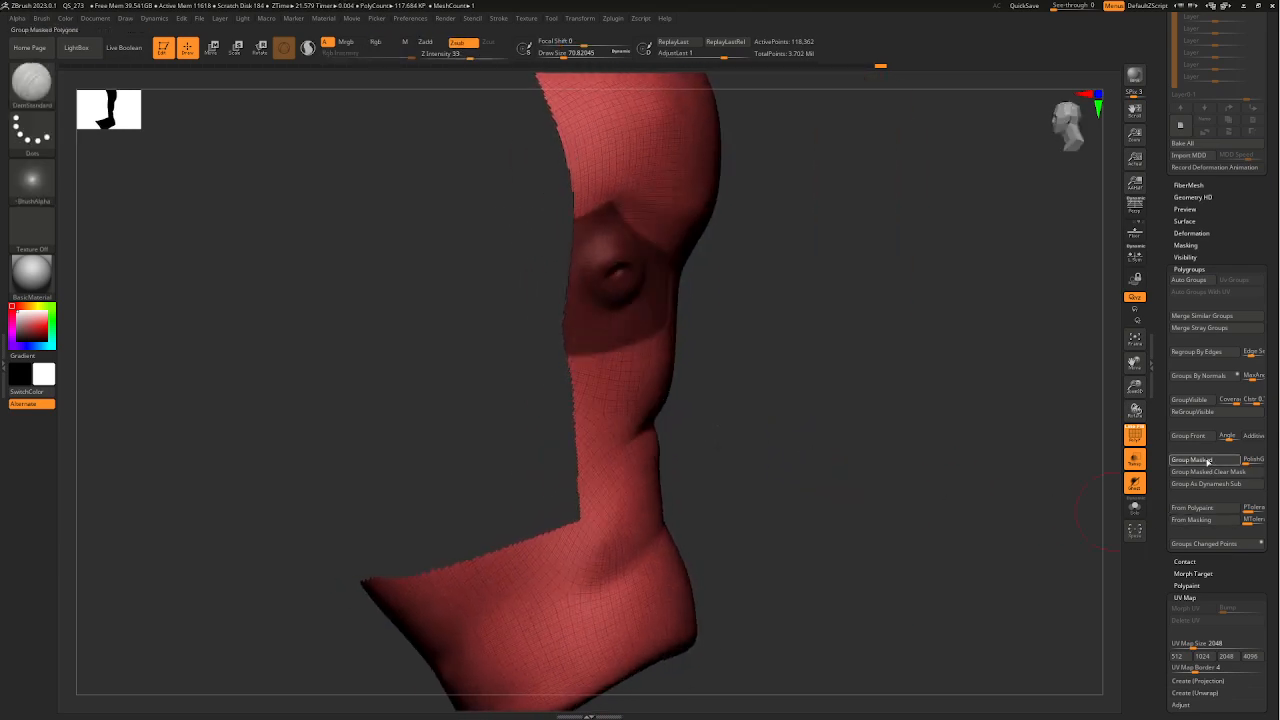
- Turn the masked ear area into its own polygroup and show the whole head
click(1207, 462)
ctrl+click(709, 435)
mouse_move(709, 435)
alt+mouse_down()
mouse_move(712, 412)
mouse_move(752, 445)
mouse_move(729, 464)
mouse_move(730, 442)
alt+mouse_up()
ctrl+shift+click(750, 424)
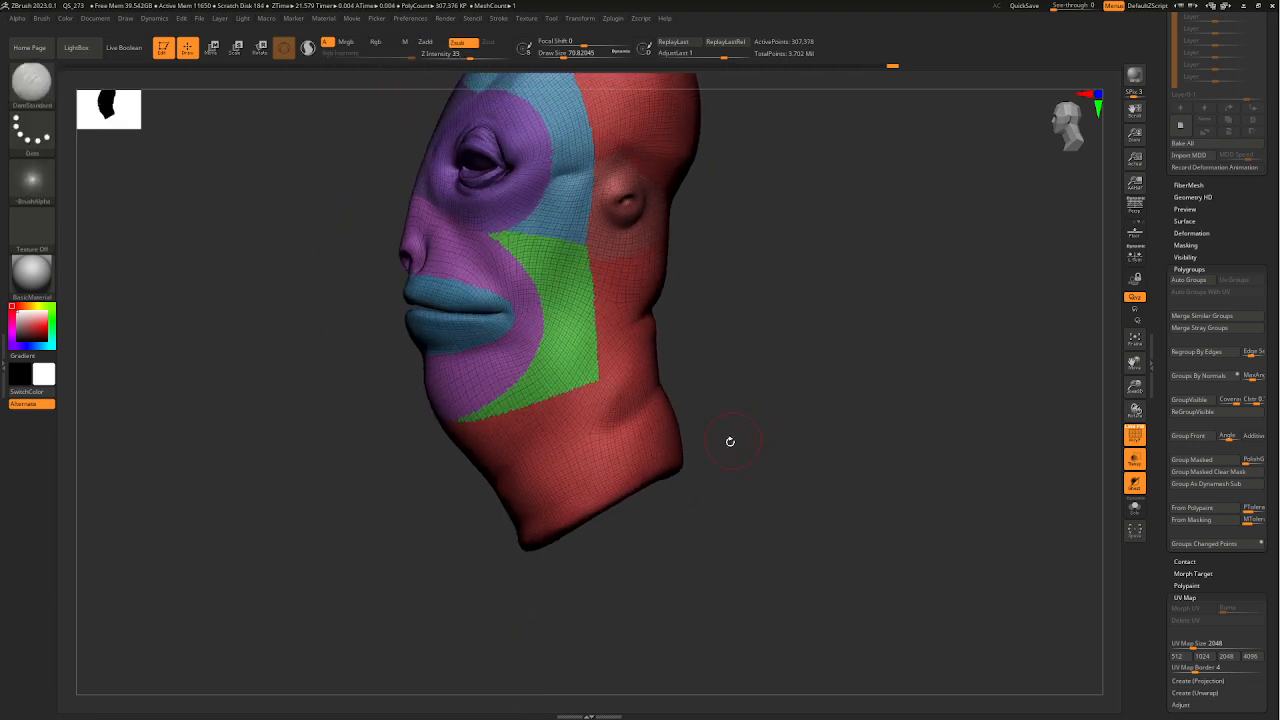
alt+drag(717, 390, 740, 427)
mouse_move(716, 460)
alt+right_down()
mouse_move(751, 402)
mouse_move(727, 398)
mouse_move(696, 424)
alt+right_up()
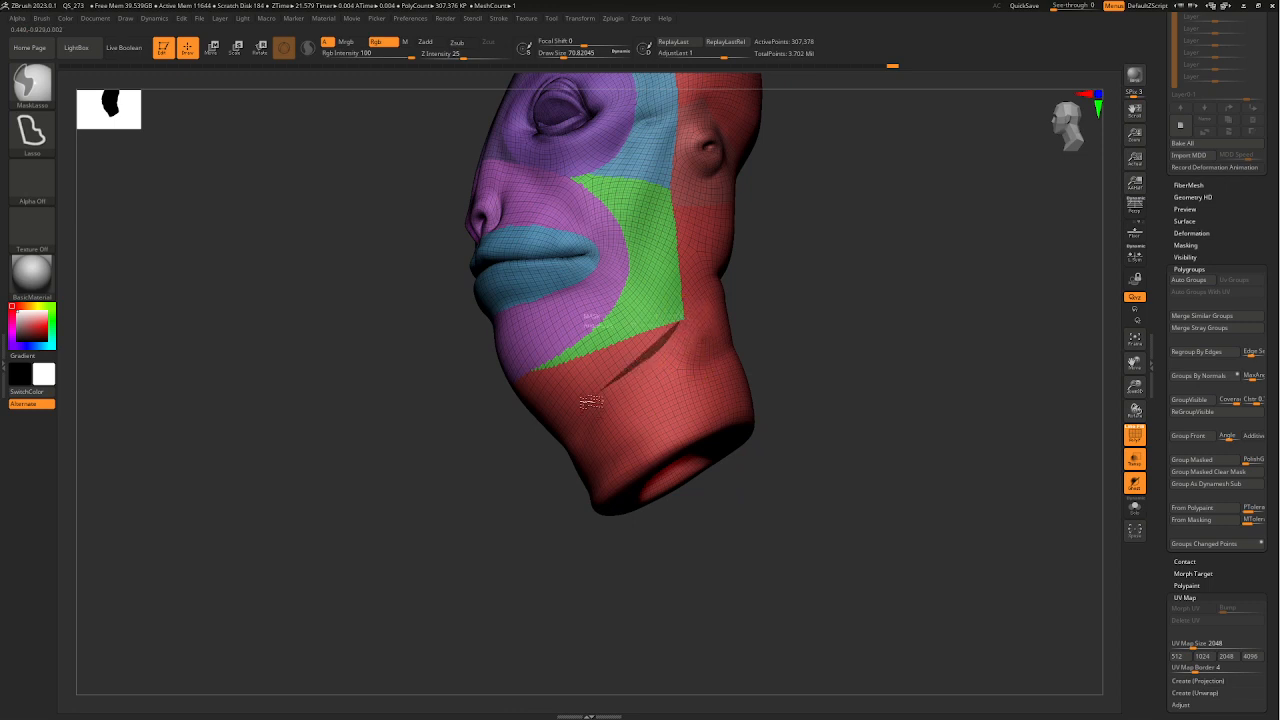
drag(766, 380, 714, 389)
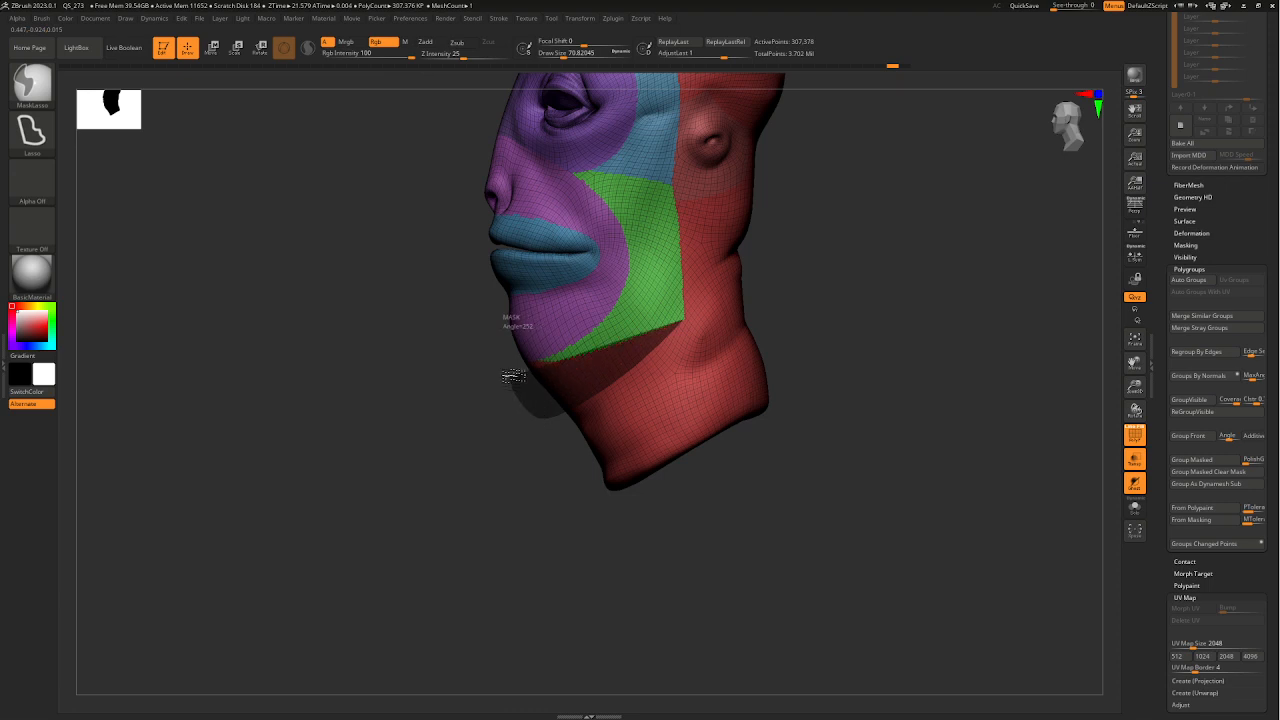
ctrl+drag(517, 367, 580, 350)
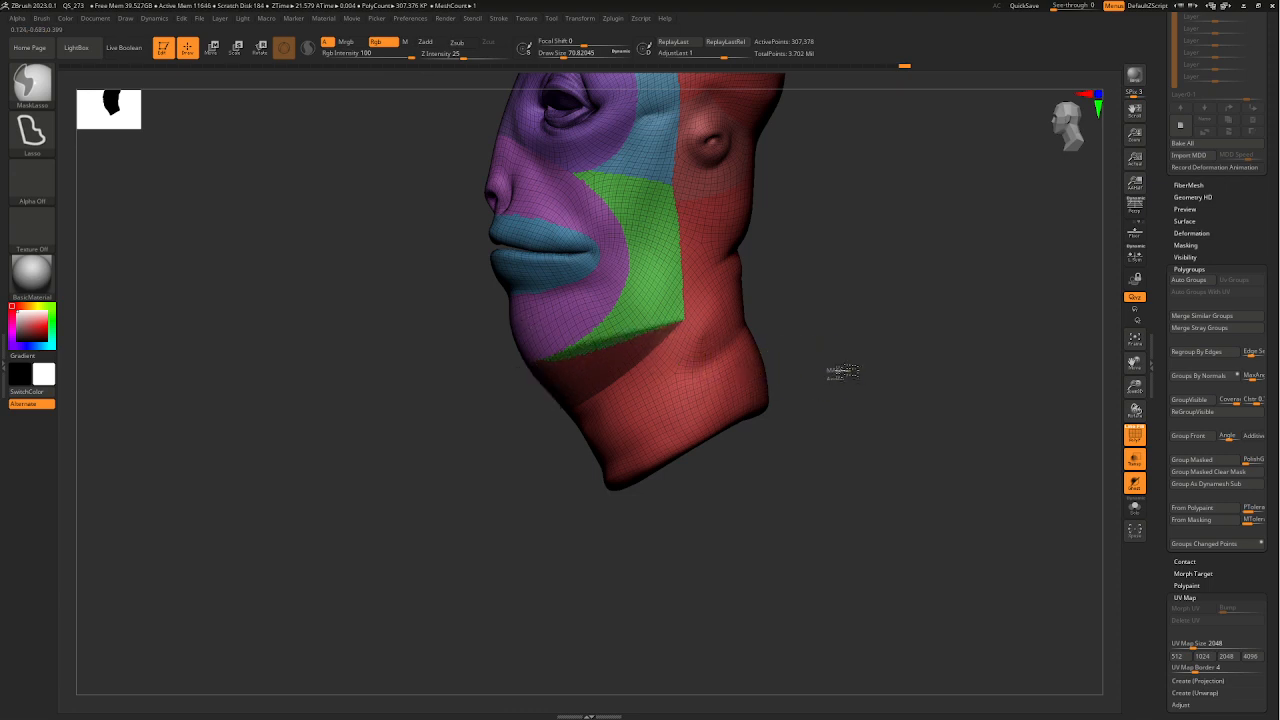
ctrl+drag(847, 371, 877, 363)
key(ctrl+z)
- Isolate the remaining head and neck polygroup and mask a strip running down behind the cheek and forward under the chin
drag(802, 404, 849, 373)
drag(653, 360, 620, 353)
mouse_move(779, 352)
mouse_down()
mouse_move(769, 349)
mouse_move(766, 377)
mouse_move(731, 346)
mouse_up()
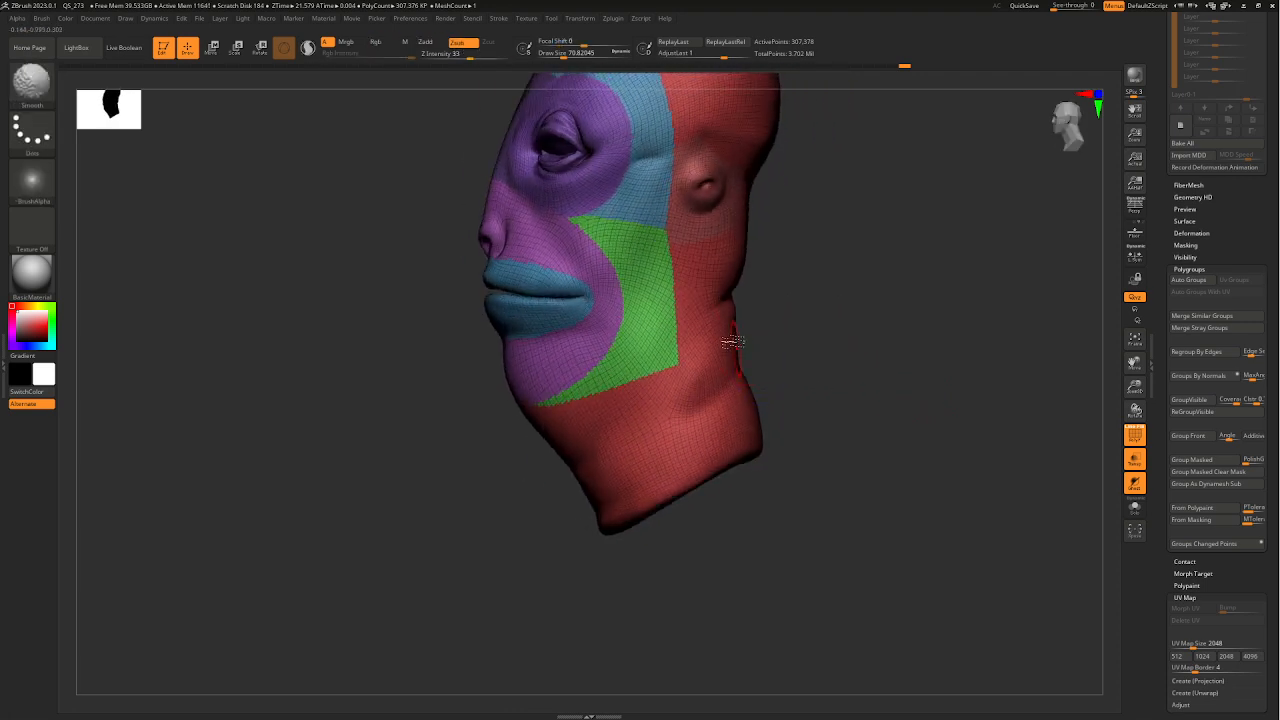
ctrl+shift+click(686, 350)
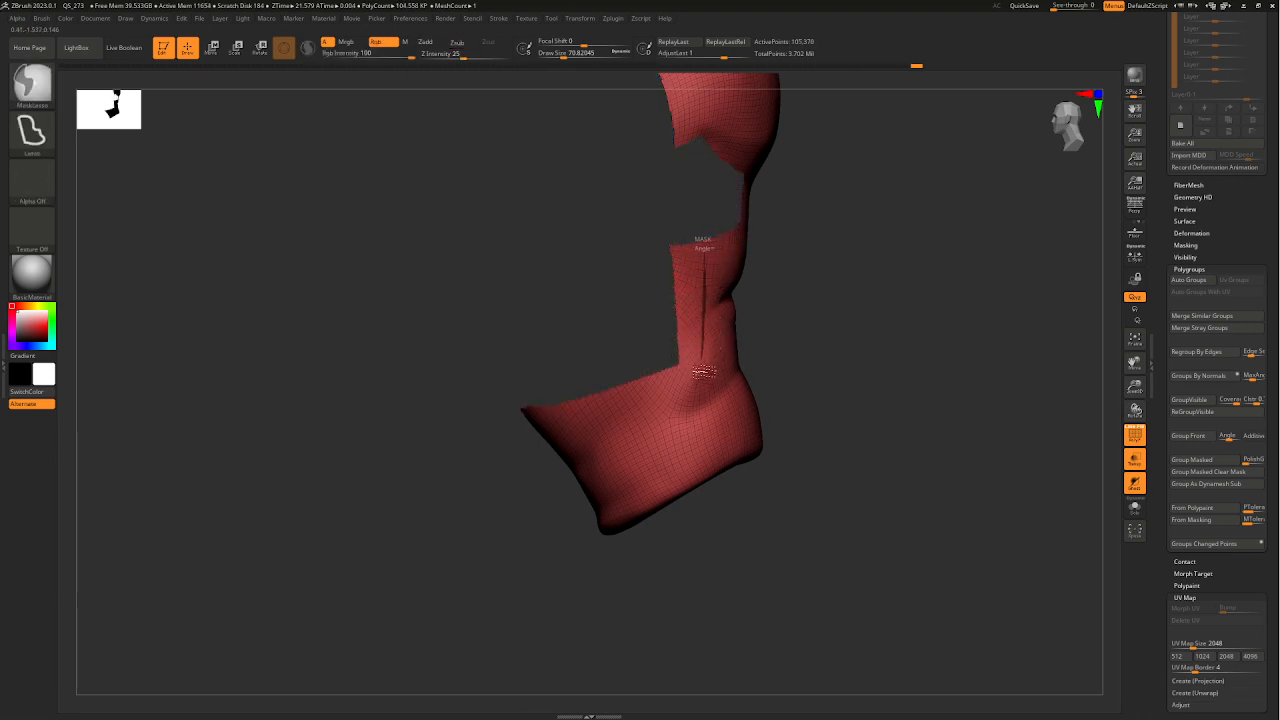
mouse_move(703, 372)
ctrl+mouse_down()
mouse_move(666, 410)
mouse_move(600, 430)
mouse_move(523, 437)
mouse_move(500, 412)
mouse_move(680, 338)
ctrl+mouse_up()
mouse_move(800, 402)
mouse_down()
mouse_move(812, 412)
mouse_move(768, 352)
mouse_up()
- Refine the rear and lower edges of the strip mask behind the jaw and across the front of the neck
ctrl+drag(706, 236, 718, 287)
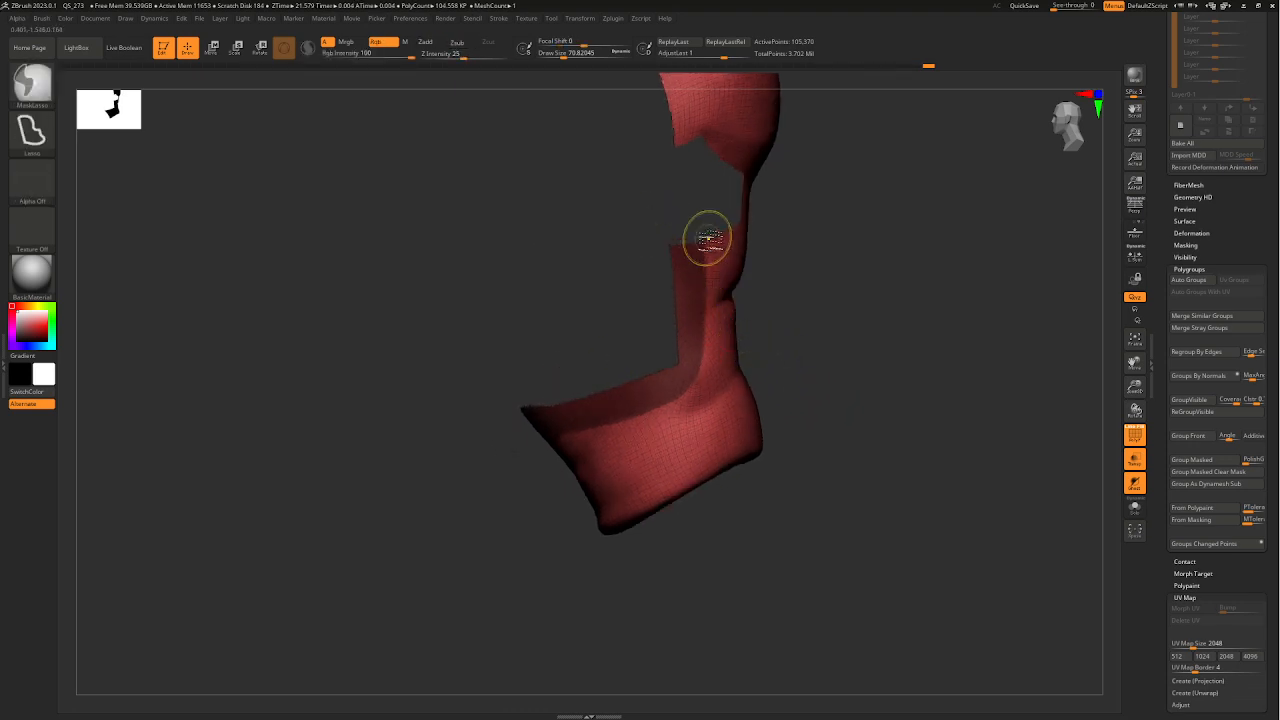
mouse_move(703, 374)
ctrl+mouse_down()
mouse_move(664, 411)
mouse_move(541, 444)
mouse_move(630, 374)
ctrl+mouse_up()
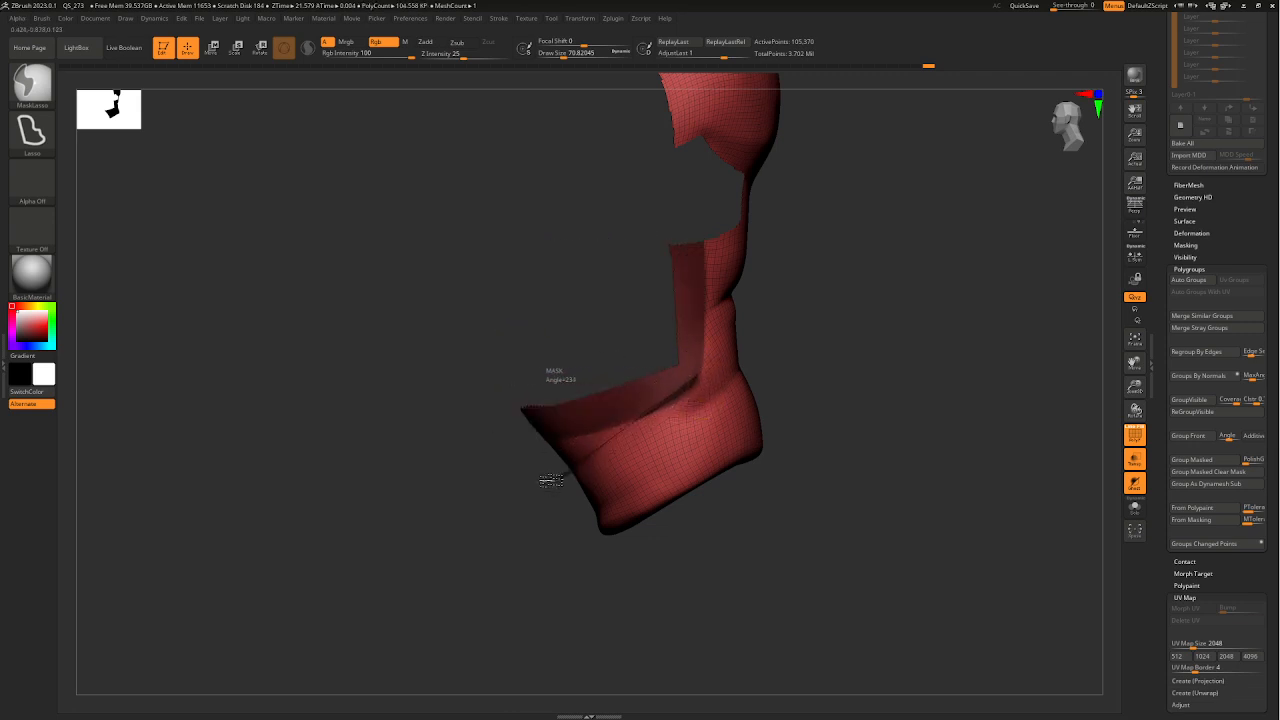
mouse_move(551, 480)
ctrl+mouse_down()
mouse_move(557, 372)
mouse_move(657, 402)
ctrl+mouse_up()
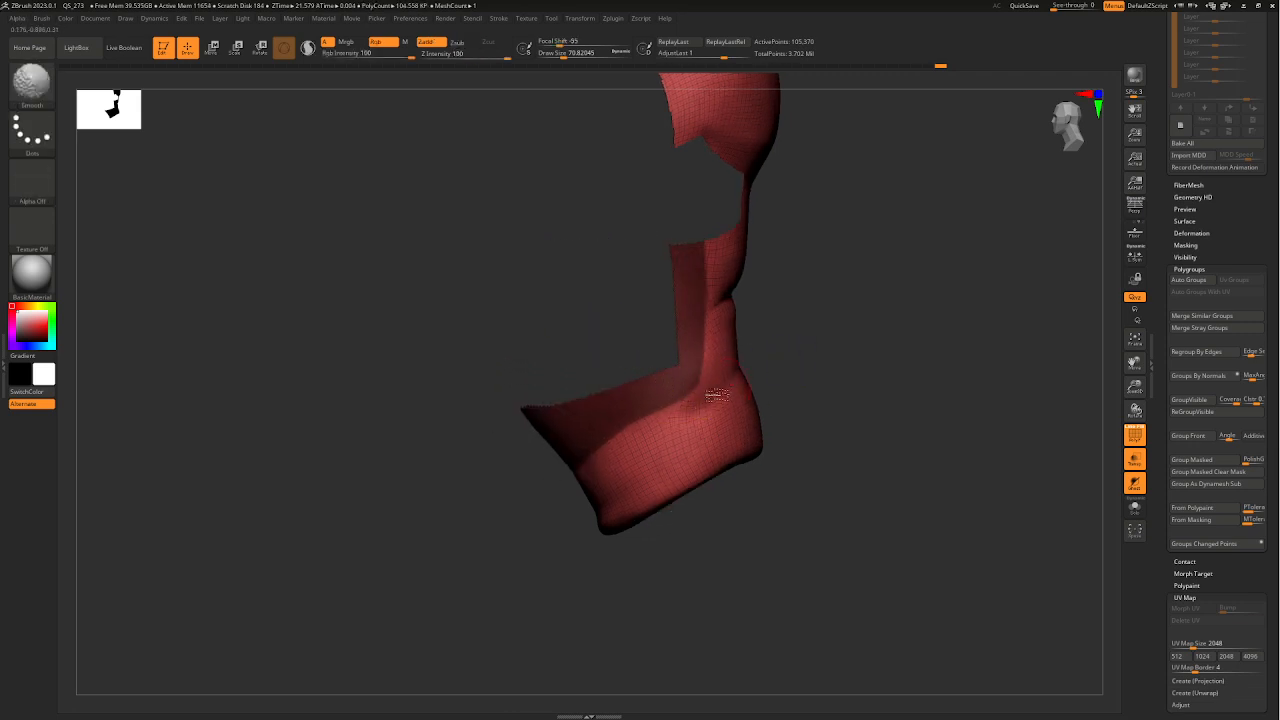
ctrl+drag(683, 384, 587, 463)
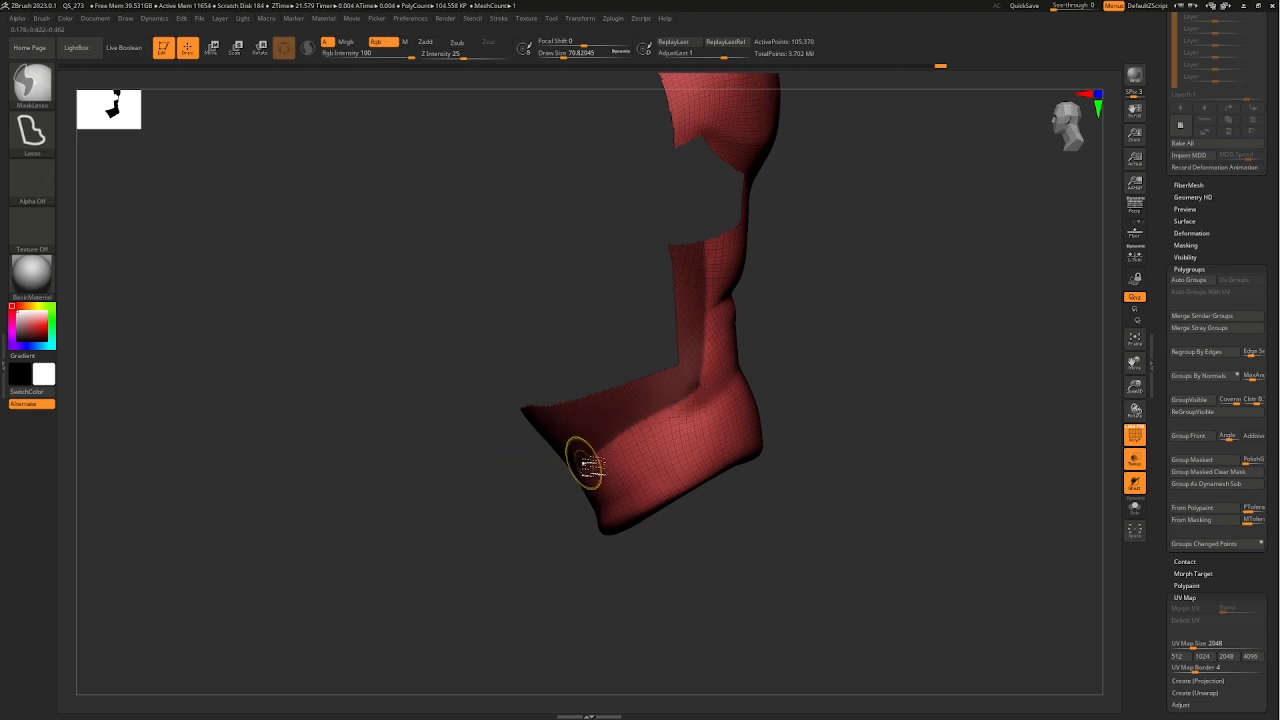
ctrl+drag(702, 390, 608, 392)
mouse_move(800, 402)
mouse_down()
mouse_move(749, 411)
mouse_move(790, 402)
mouse_up()
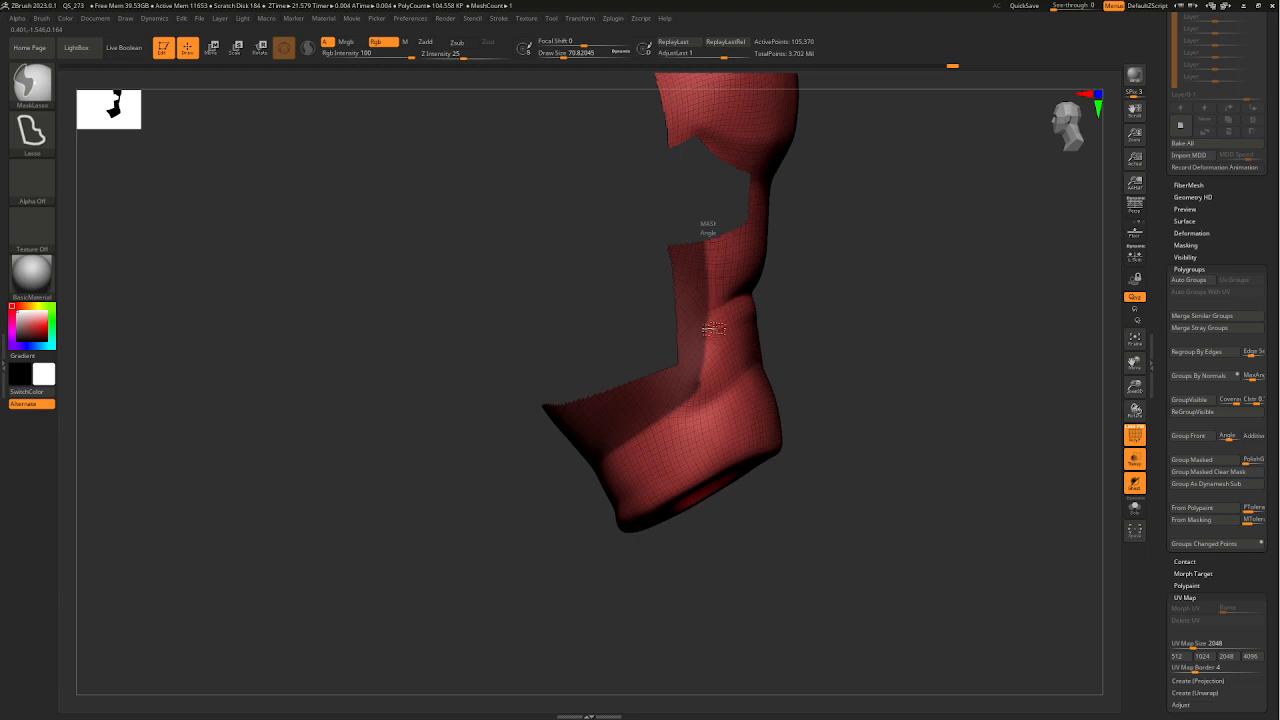
mouse_move(691, 268)
ctrl+mouse_down()
mouse_move(862, 403)
mouse_move(900, 399)
ctrl+mouse_up()
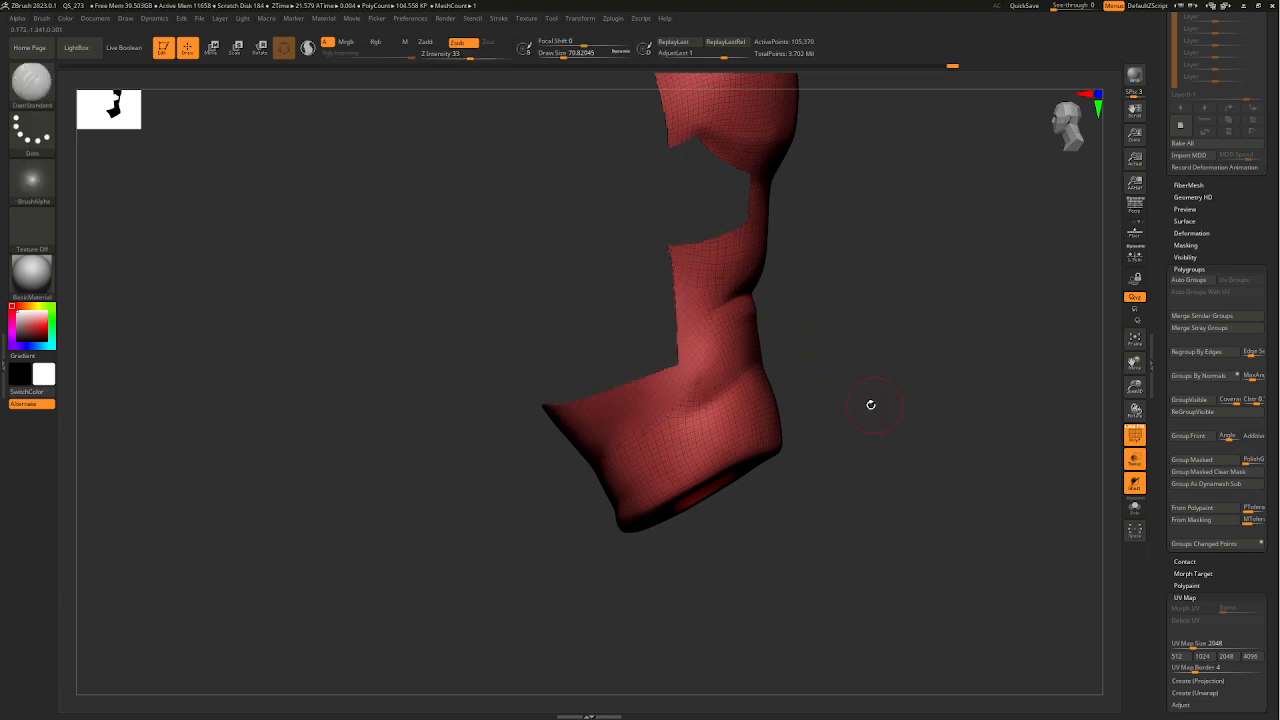
- Turn the masked jaw and upper neck strip into its own polygroup, then show the whole head with its mask cleared
mouse_move(835, 434)
mouse_down()
mouse_move(893, 477)
mouse_move(771, 471)
mouse_move(880, 477)
mouse_up()
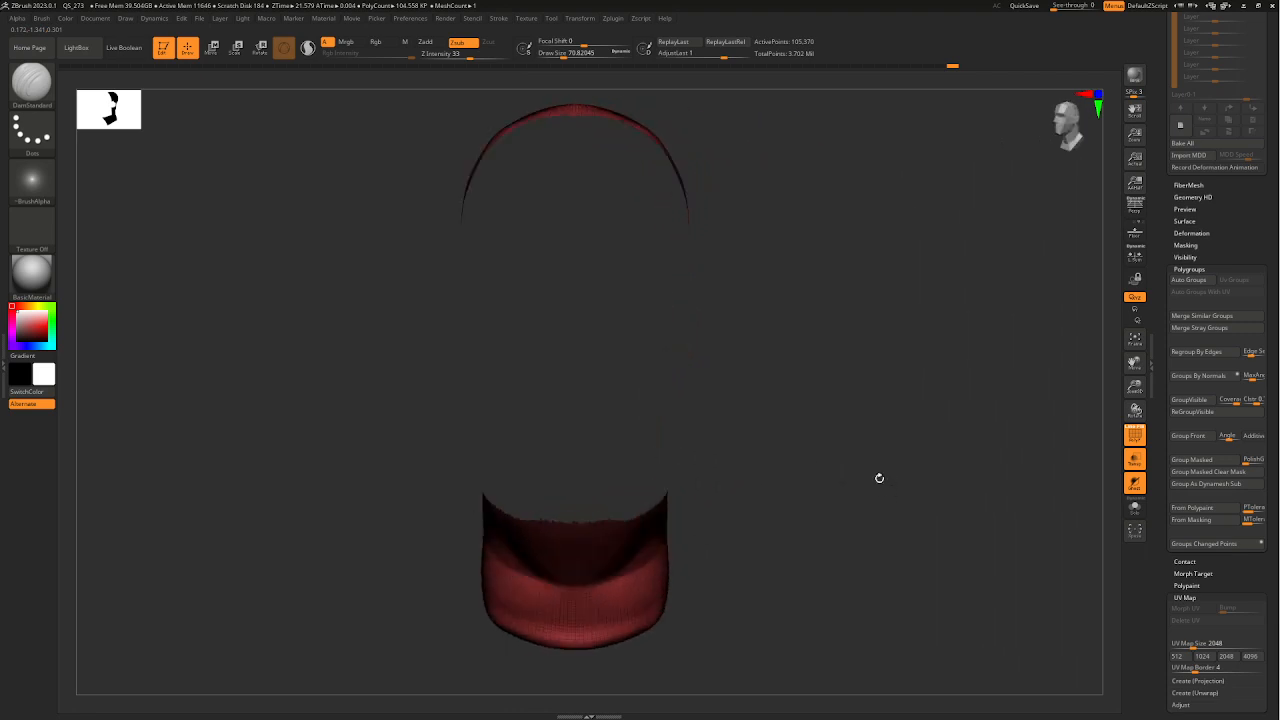
drag(1023, 523, 978, 515)
click(1211, 467)
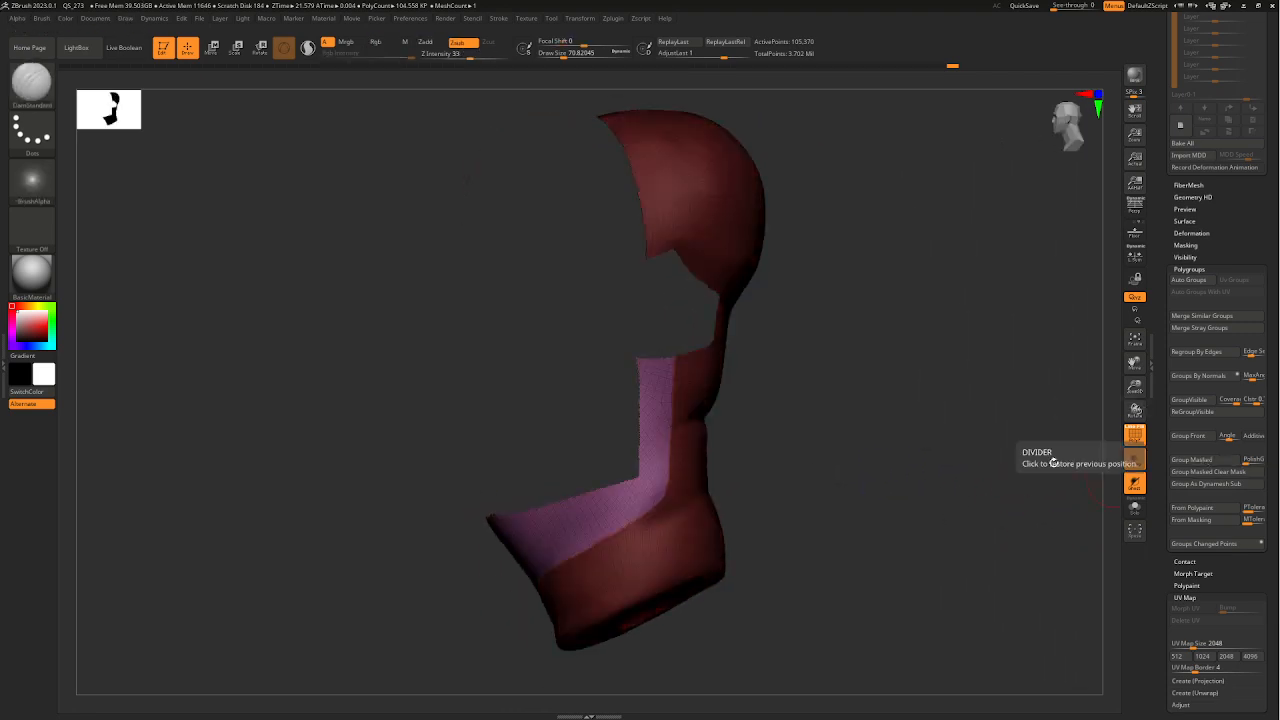
ctrl+shift+click(822, 497)
ctrl+drag(822, 497, 820, 529)
ctrl+right_drag(820, 529, 821, 501)
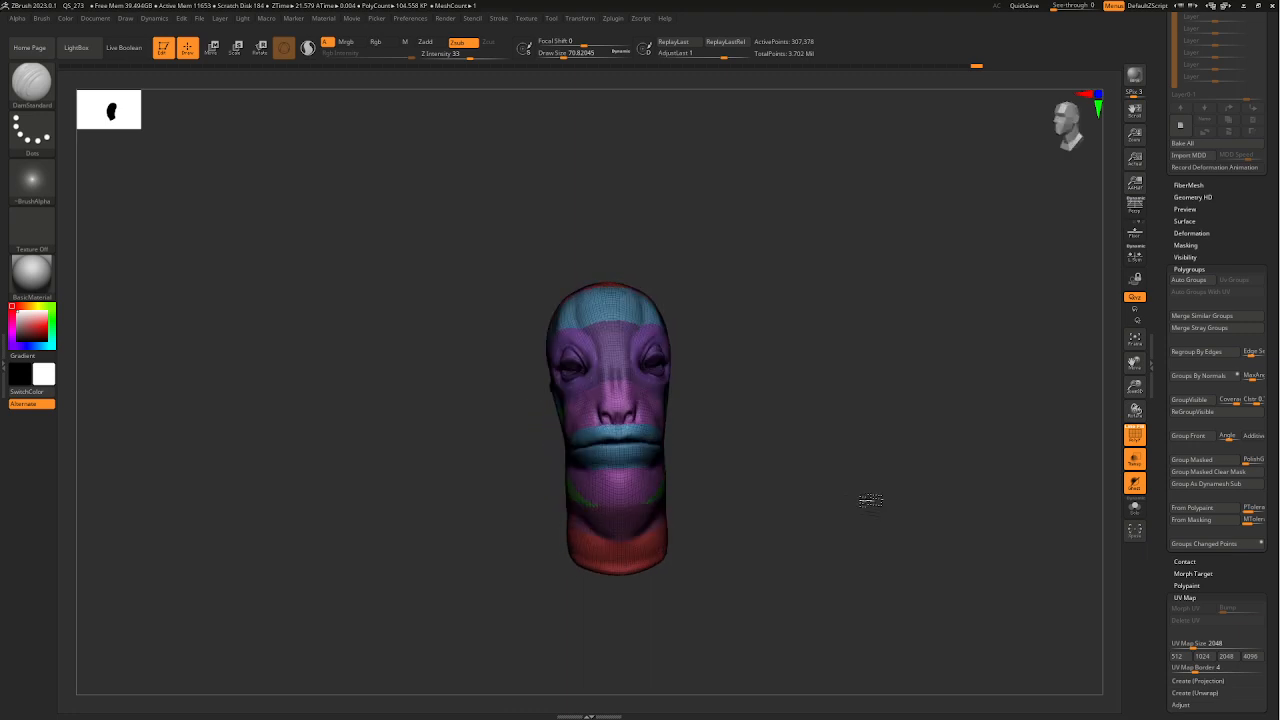
- Examine the polygroup layout from the front, side and back of the head, and hide the polyframe colours
right_drag(748, 481, 761, 481)
ctrl+right_drag(669, 446, 706, 508)
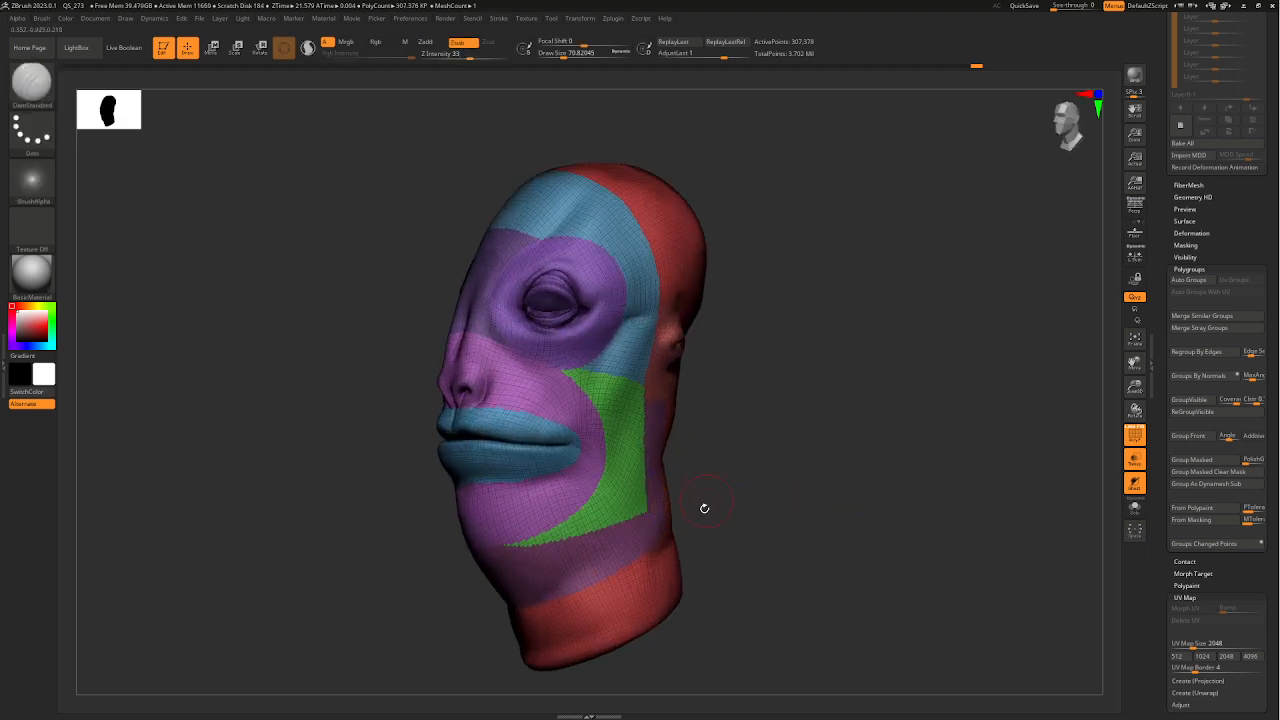
right_drag(778, 492, 717, 444)
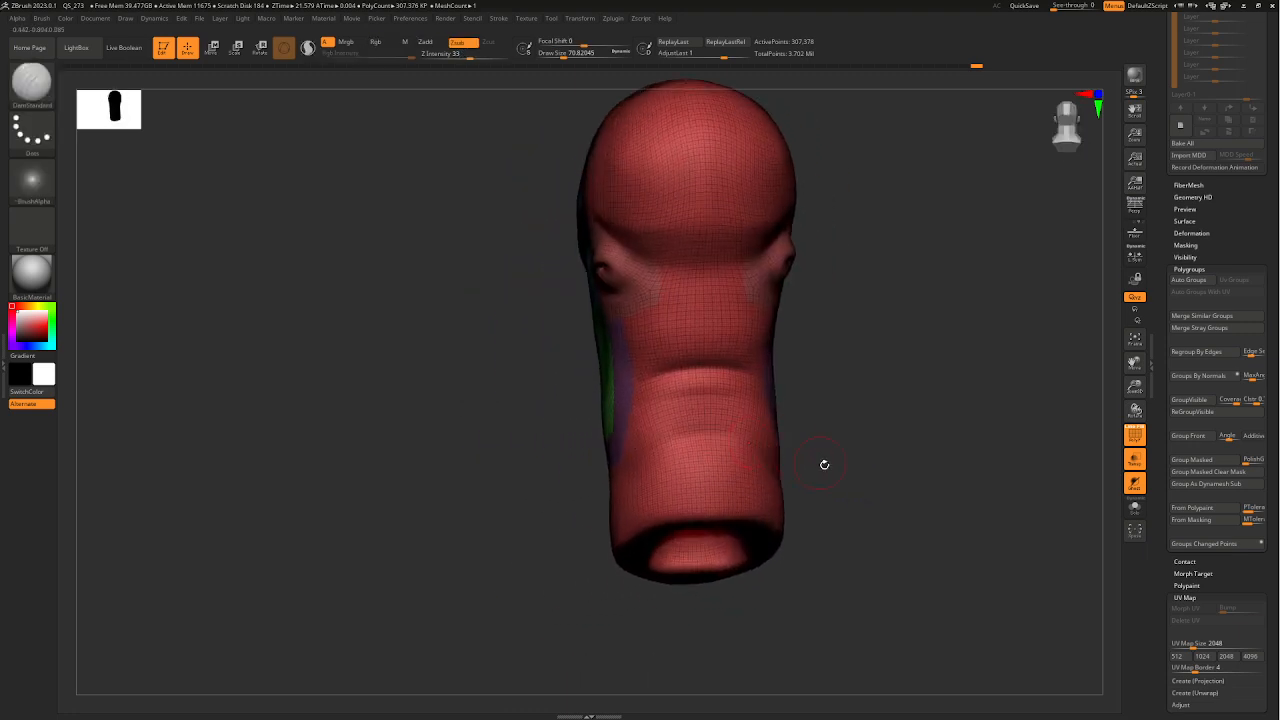
right_drag(823, 464, 876, 467)
mouse_move(756, 465)
right_down()
mouse_move(752, 490)
mouse_move(900, 451)
mouse_move(801, 446)
mouse_move(749, 466)
mouse_move(740, 455)
mouse_move(783, 462)
mouse_move(655, 455)
mouse_move(666, 486)
mouse_move(654, 491)
right_up()
click(1134, 433)
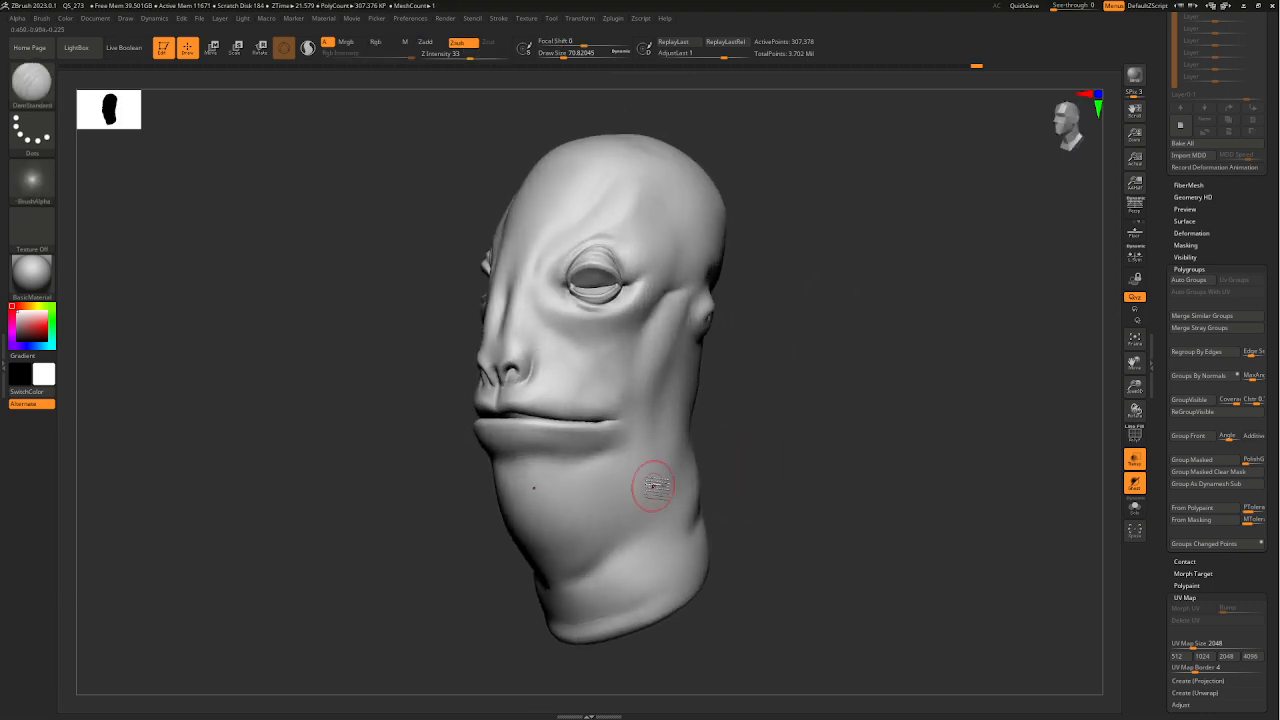
- Isolate a polygroup with the polyframe hidden, restore the whole head, and show the polyframe again
ctrl+shift+click(637, 482)
ctrl+shift+click(660, 466)
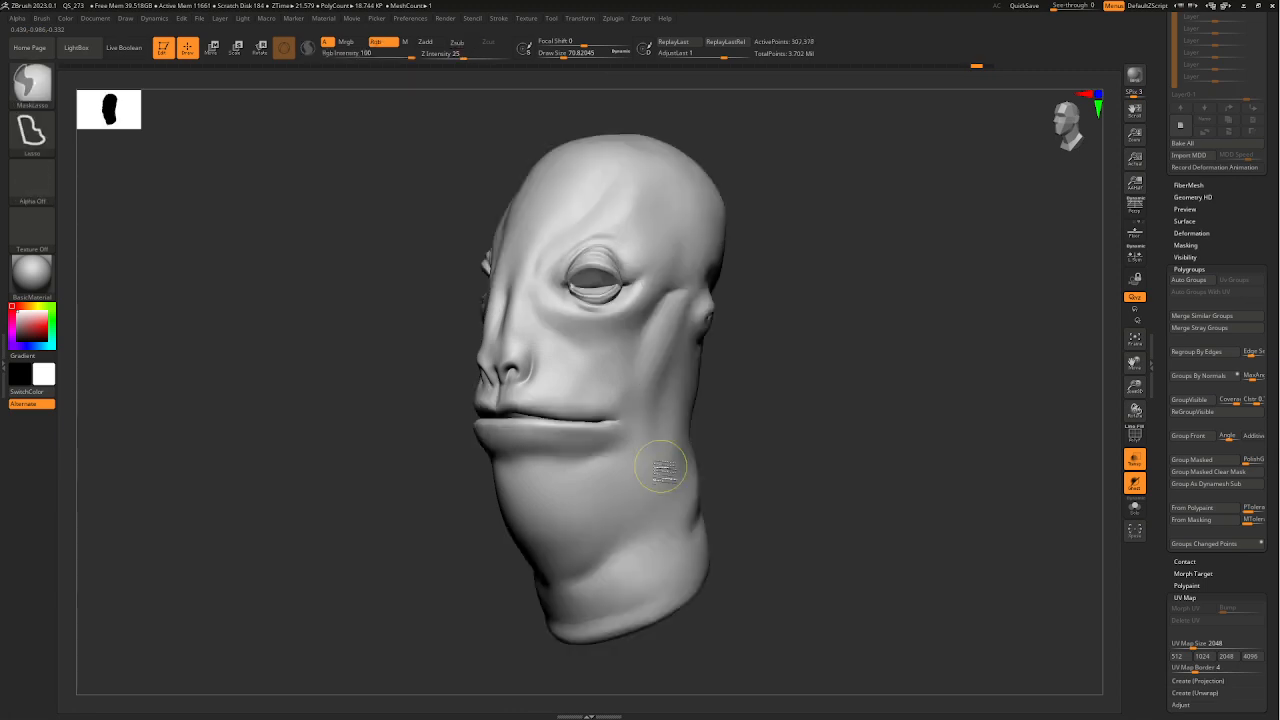
ctrl+shift+click(617, 374)
ctrl+shift+click(736, 465)
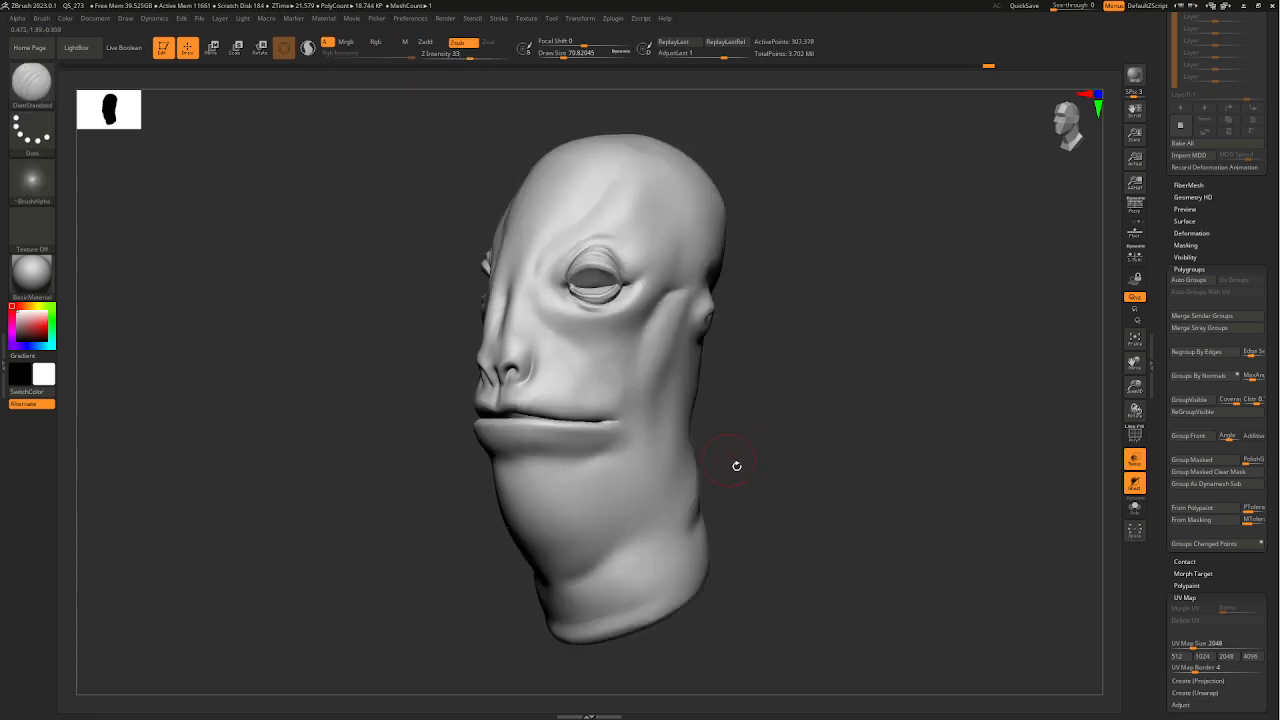
click(1124, 428)
- Examine the polygroup borders around the cheek, ear and jaw up close
mouse_move(805, 445)
right_down()
mouse_move(794, 460)
mouse_move(851, 455)
mouse_move(803, 466)
right_up()
mouse_move(707, 462)
right_down()
mouse_move(603, 474)
mouse_move(683, 463)
mouse_move(663, 480)
mouse_move(786, 437)
mouse_move(757, 423)
mouse_move(771, 457)
mouse_move(648, 463)
mouse_move(809, 474)
mouse_move(790, 476)
mouse_move(697, 403)
right_up()
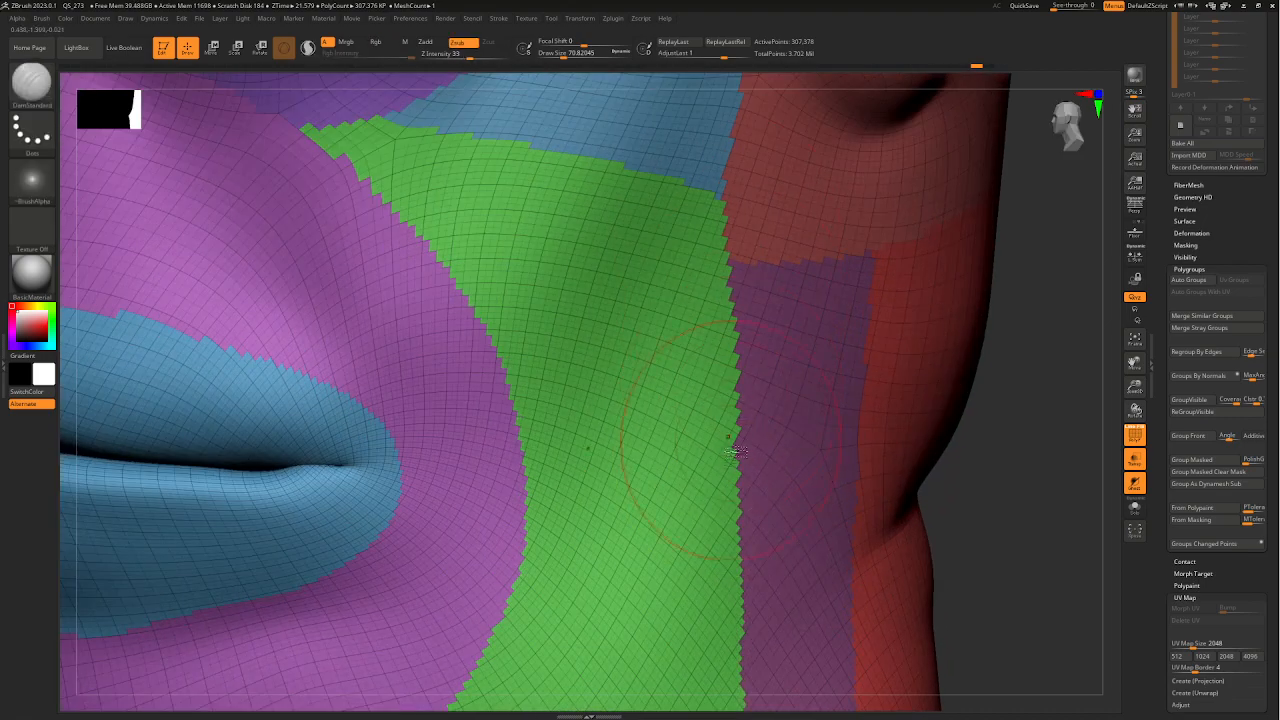
right_drag(712, 343, 697, 399)
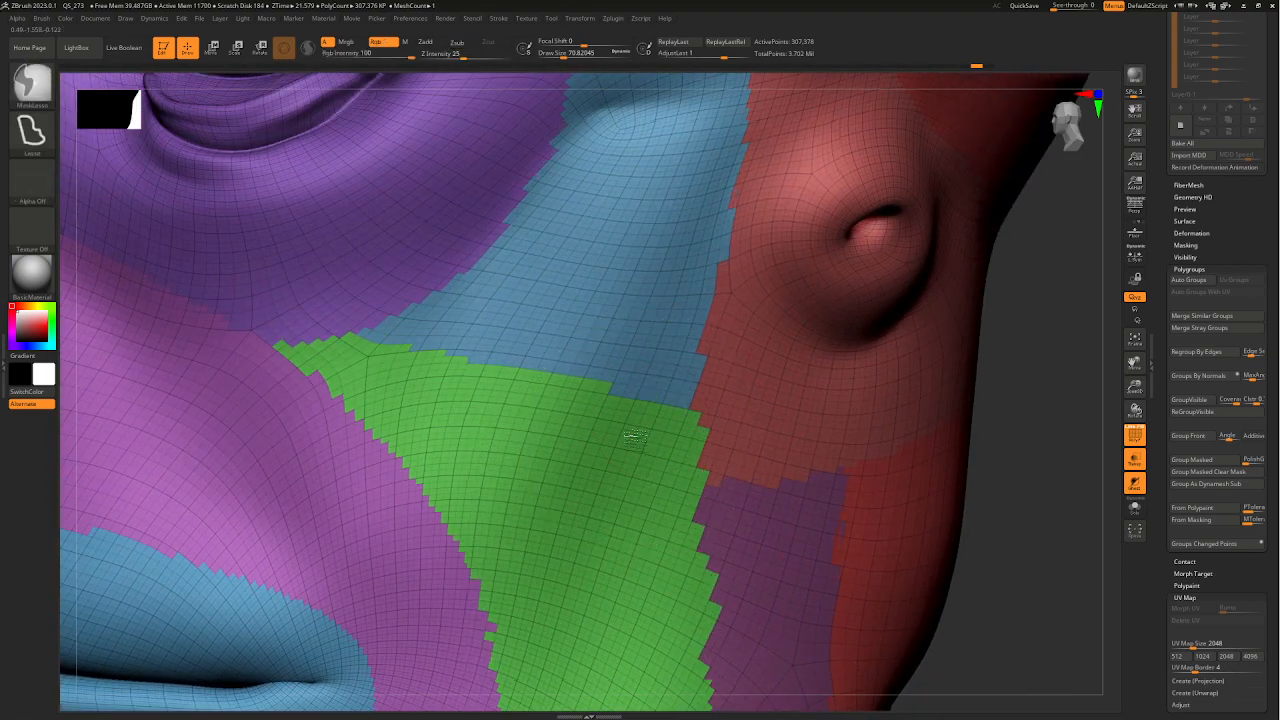
ctrl+right_drag(629, 434, 817, 434)
mouse_move(758, 464)
ctrl+right_down()
mouse_move(703, 440)
mouse_move(674, 509)
mouse_move(706, 480)
mouse_move(611, 494)
ctrl+right_up()
ctrl+right_drag(588, 447, 760, 530)
right_drag(760, 530, 652, 400)
- Hide the lips polygroup to view the mouth interior, and bring the whole head back into view
ctrl+shift+click(650, 374)
ctrl+shift+click(668, 382)
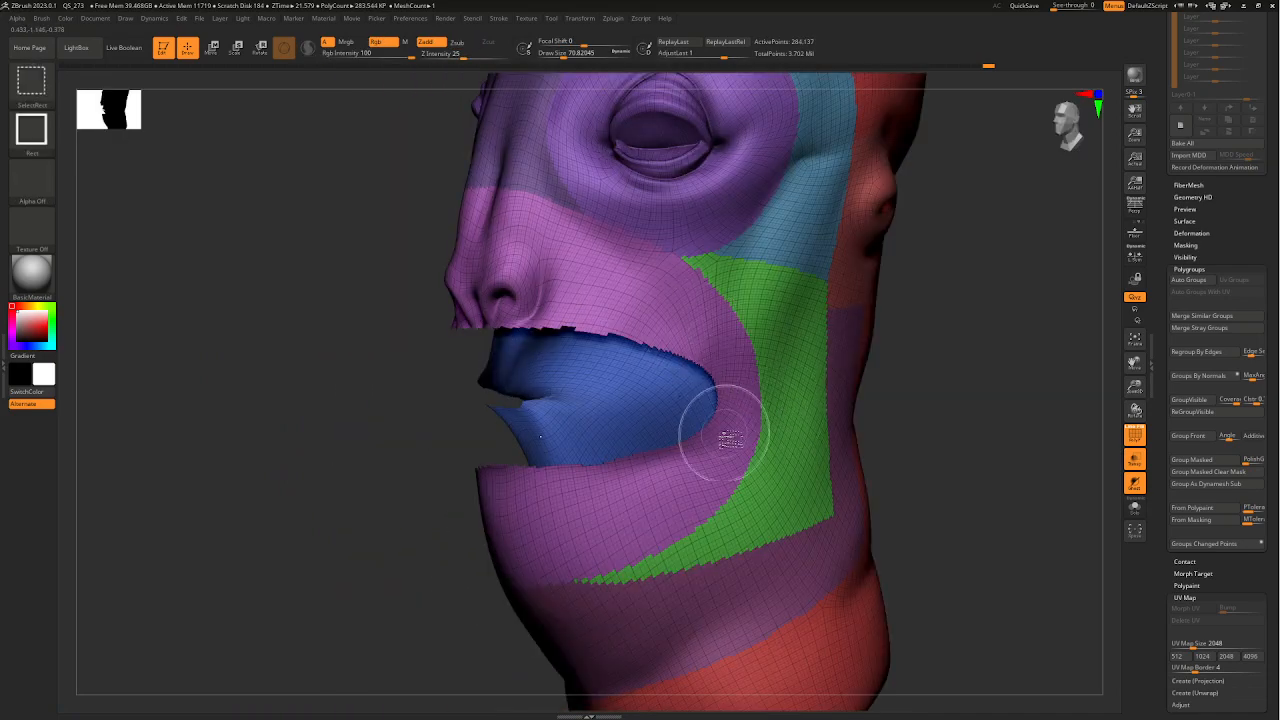
ctrl+shift+click(729, 400)
ctrl+shift+click(932, 436)
- Try Polish By Groups on the head to smooth the borders between the facial polygroups
ctrl+right_drag(718, 356, 706, 265)
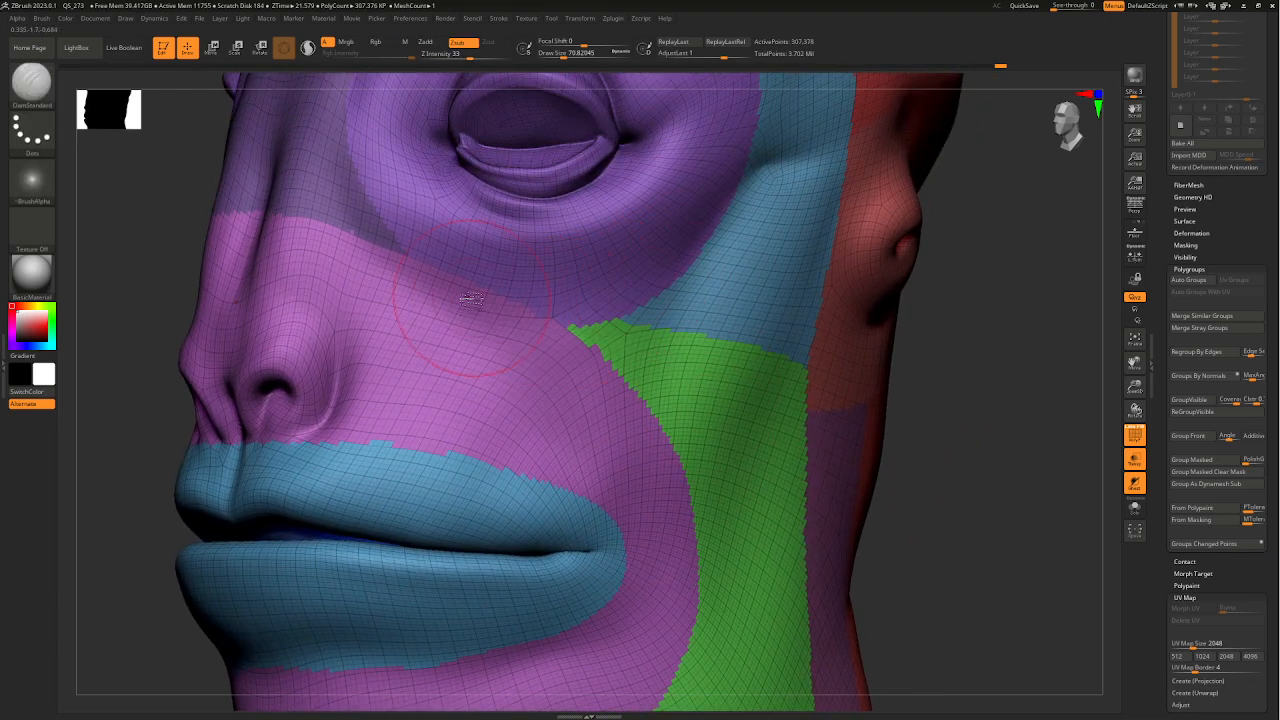
right_drag(561, 320, 869, 504)
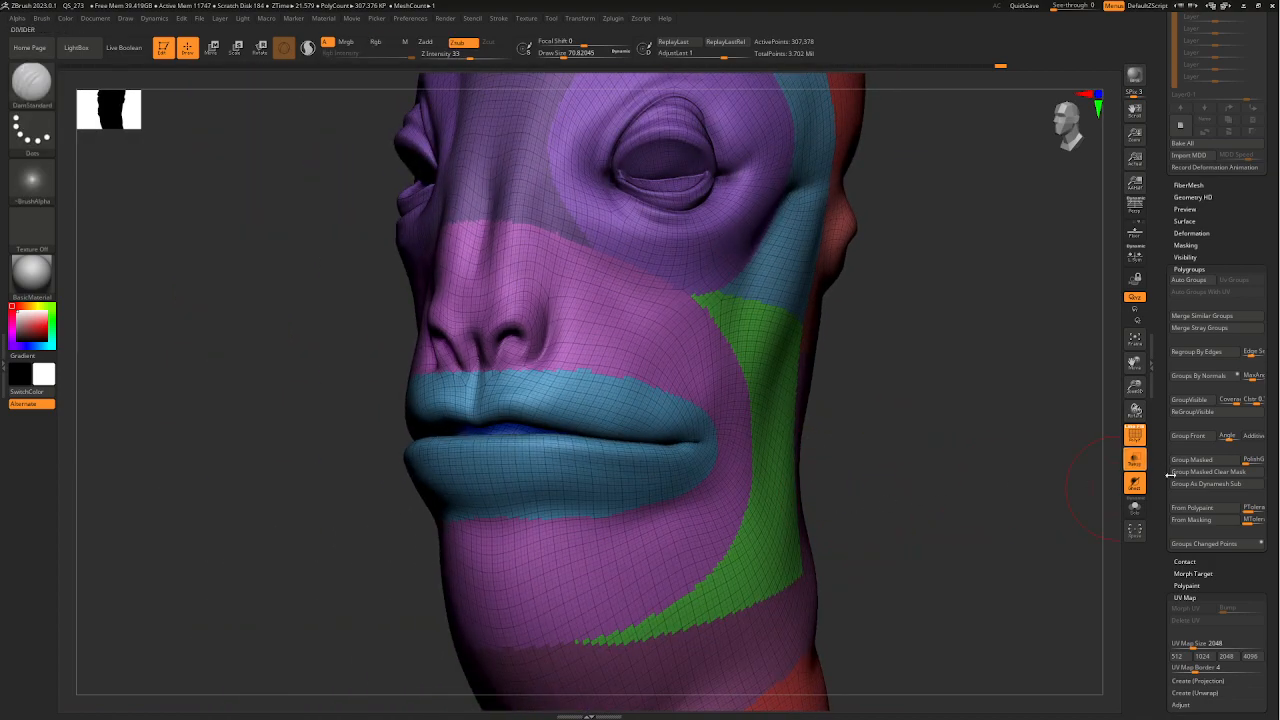
mouse_move(1245, 210)
mouse_down()
mouse_move(1220, 329)
mouse_move(1216, 244)
mouse_up()
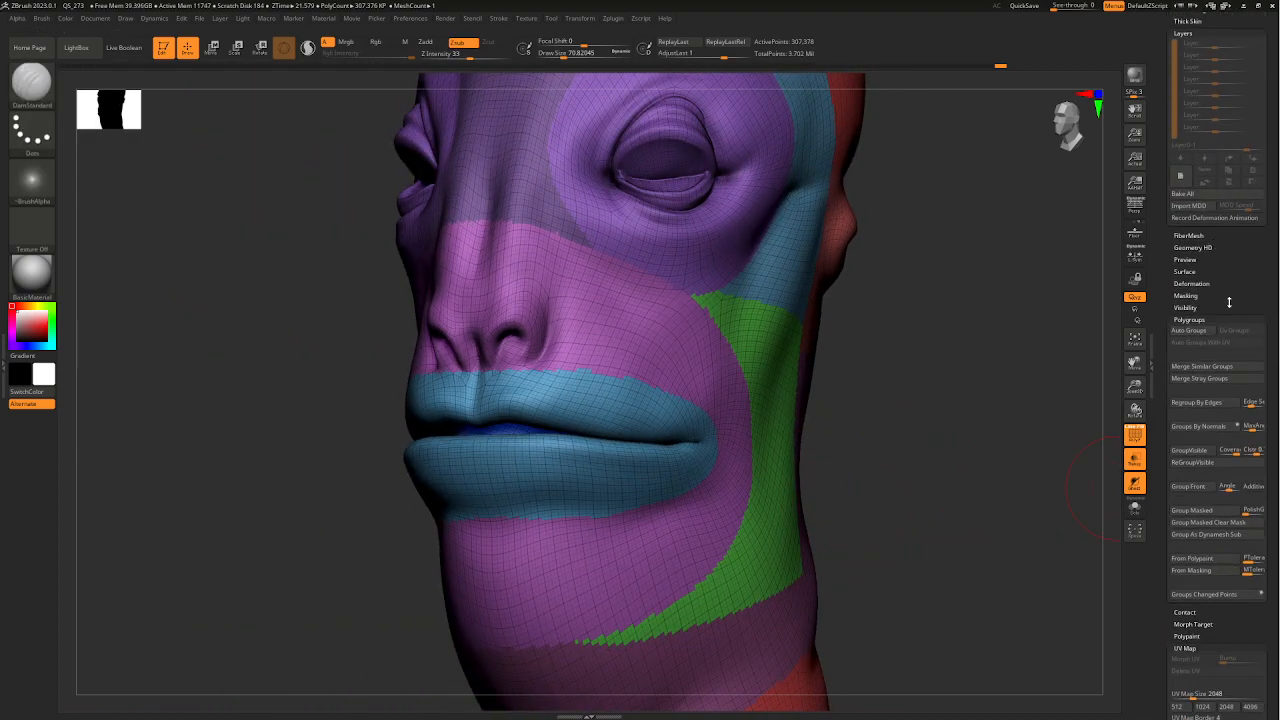
click(1203, 283)
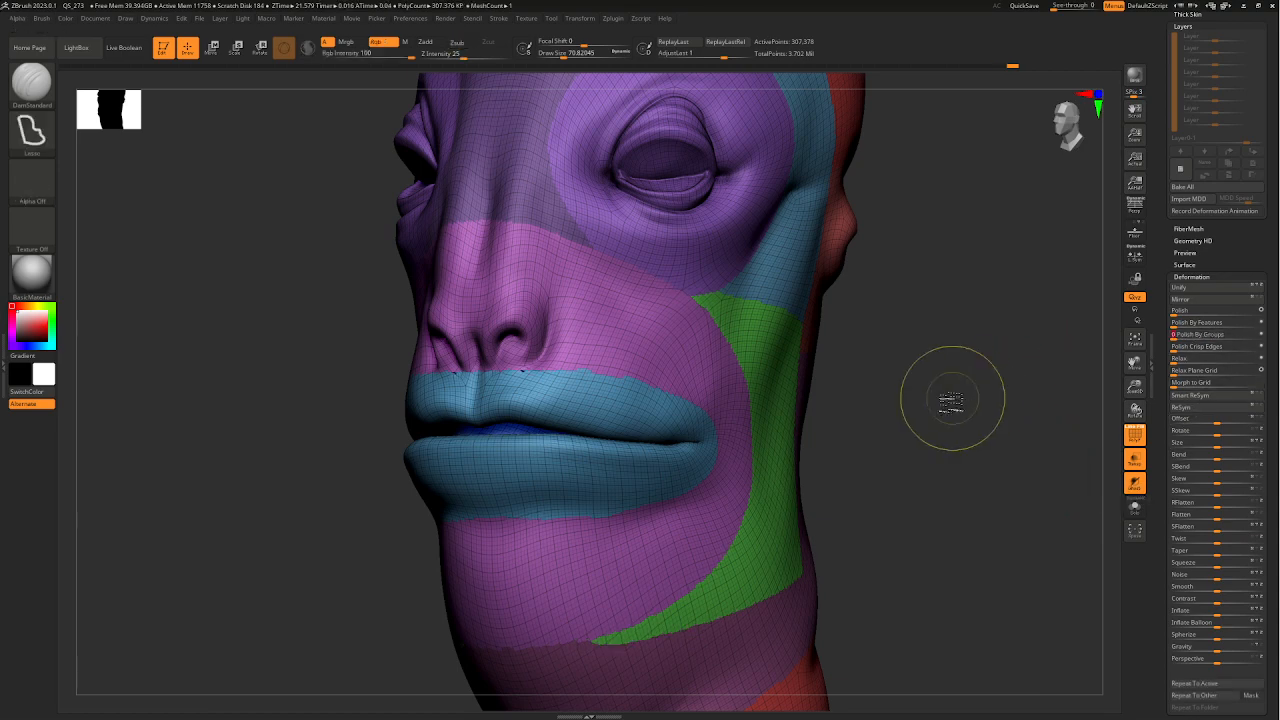
- Check the polished head's surface with the polyframe hidden, and undo the Polish By Groups deformation
right_drag(900, 449, 840, 428)
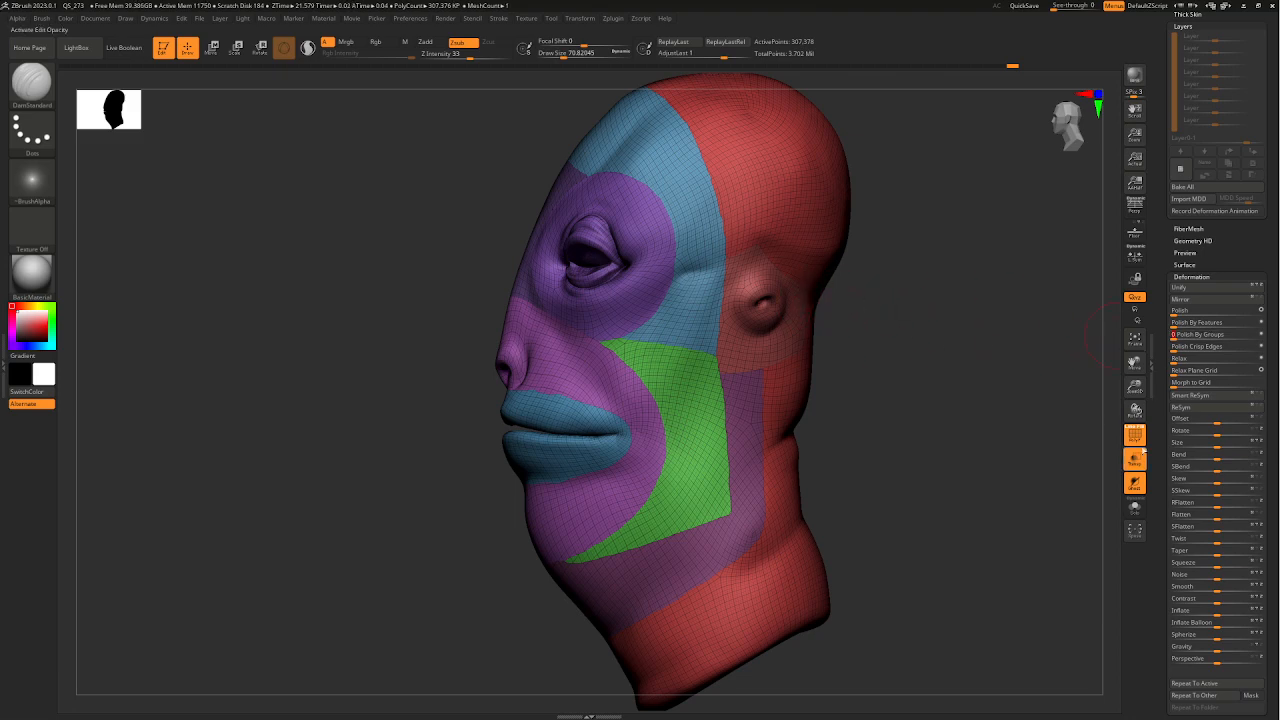
click(1135, 434)
right_drag(886, 414, 751, 408)
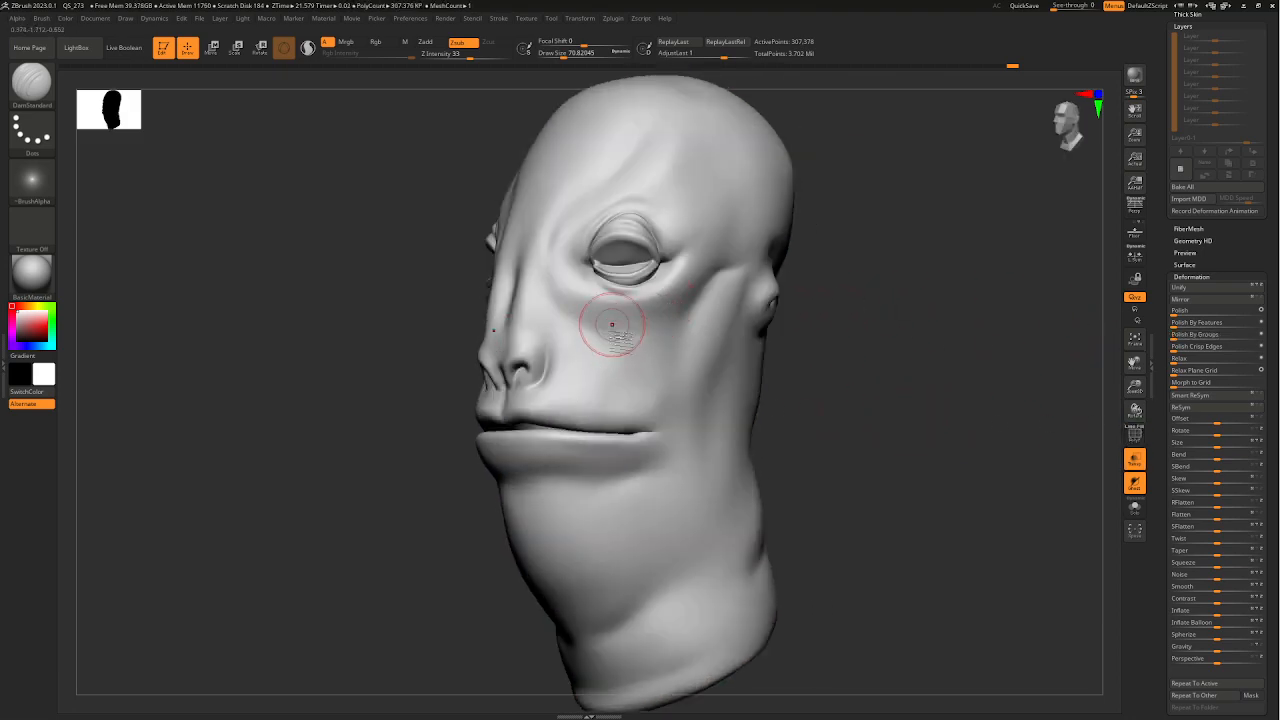
right_drag(659, 387, 832, 376)
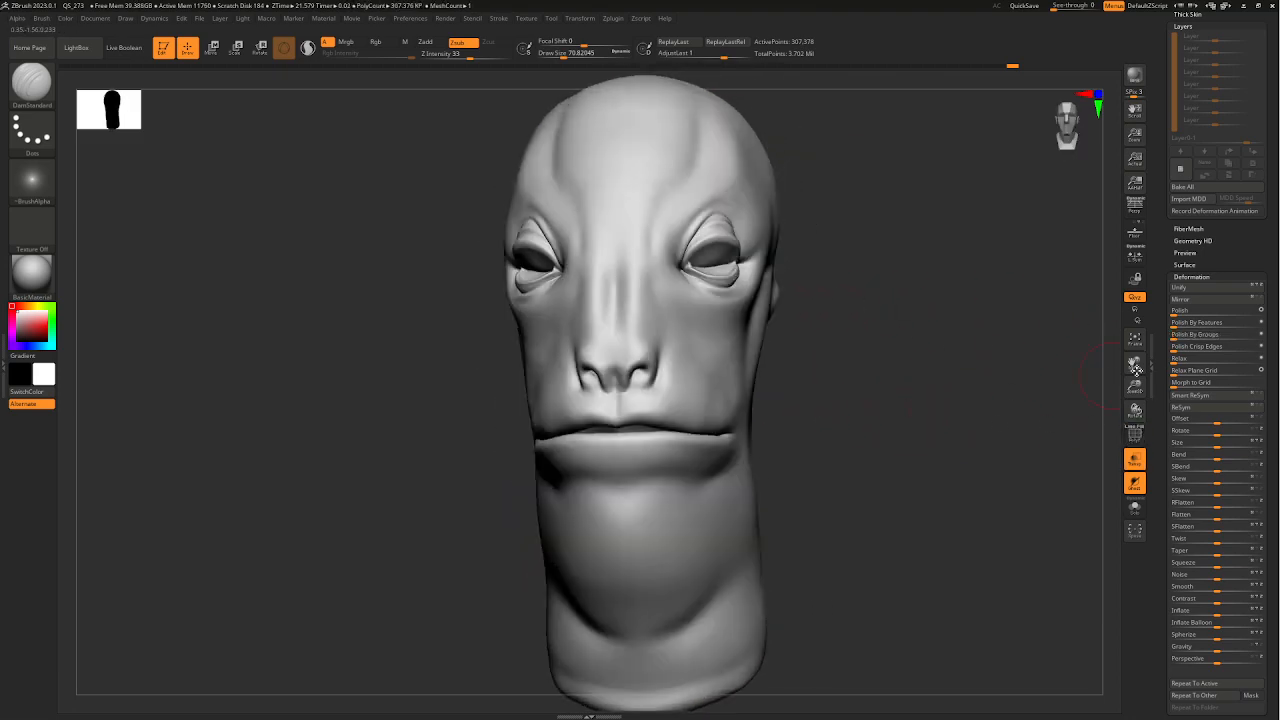
right_drag(890, 413, 863, 420)
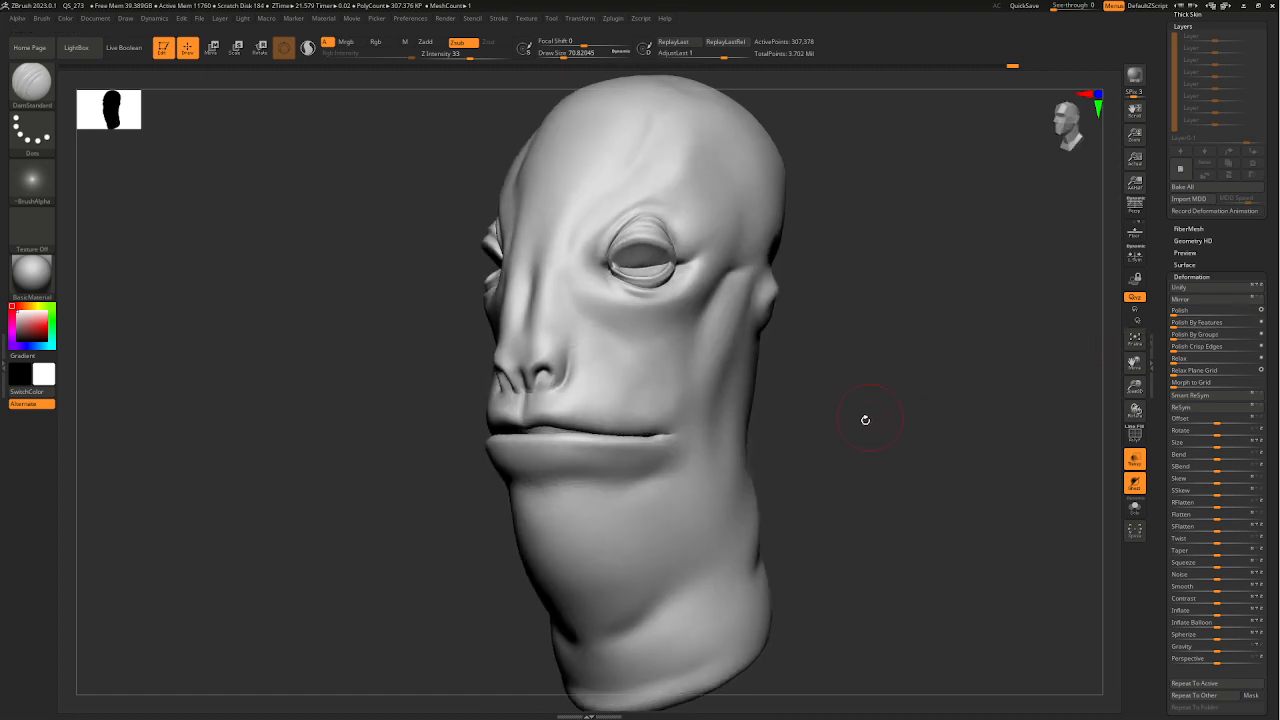
scroll(1232, 272, up, 2)
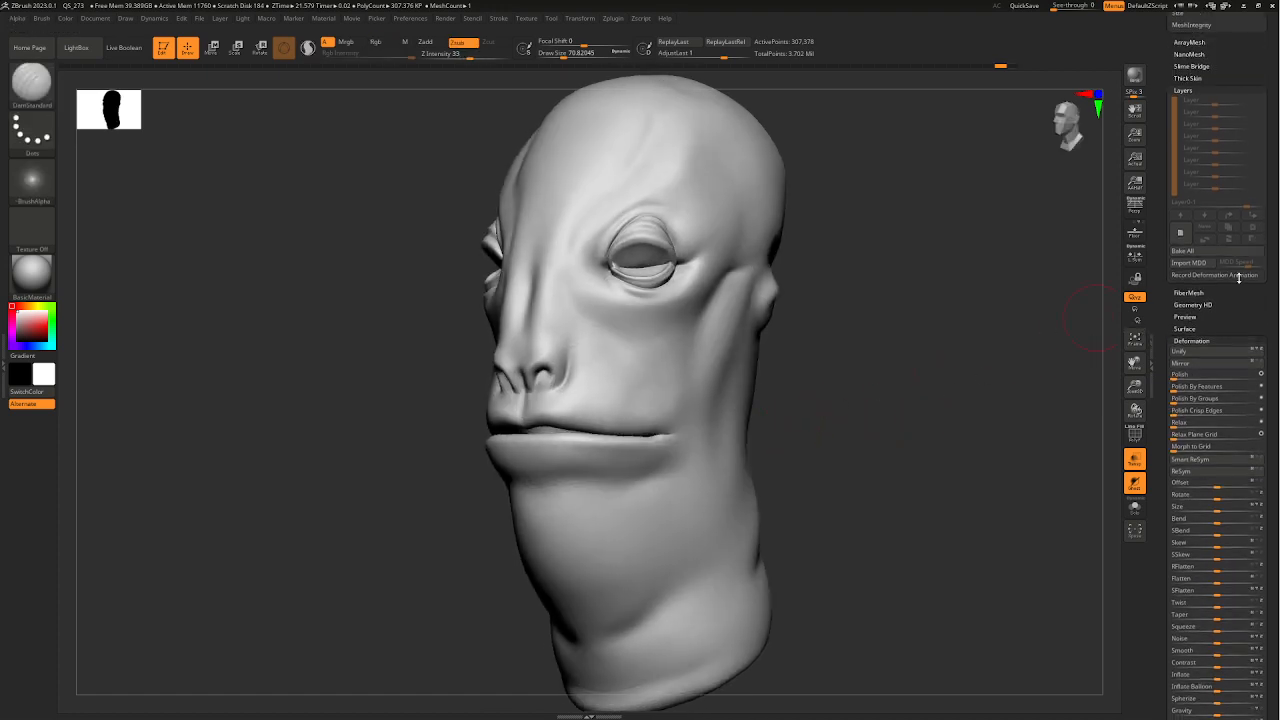
scroll(1215, 320, down, 1)
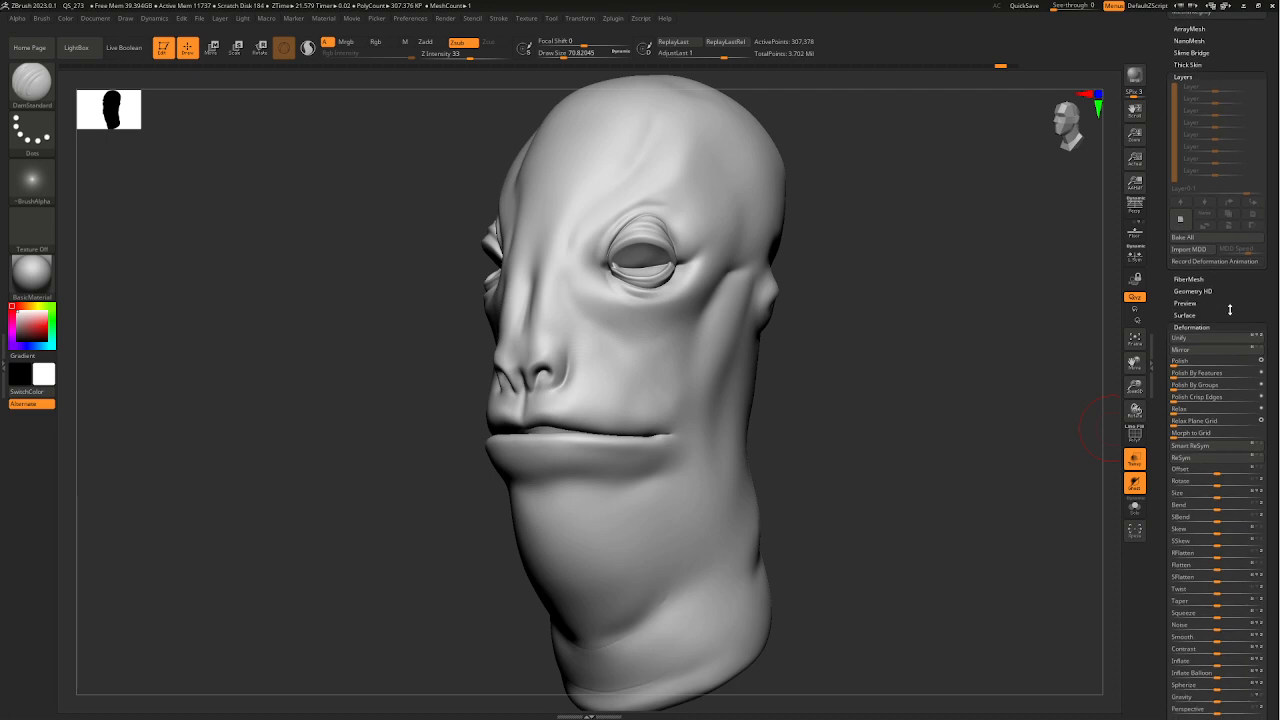
click(1134, 436)
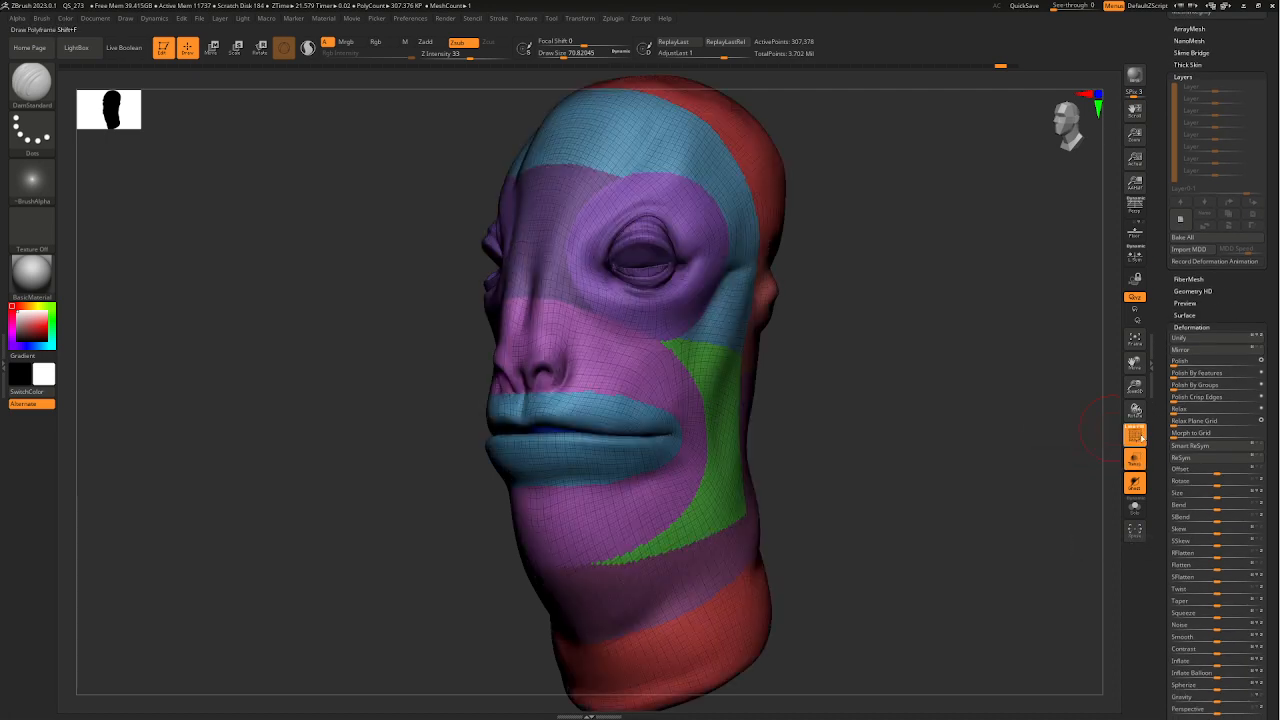
- Duplicate the head subtool to keep an untouched original alongside a copy for polishing
alt+drag(1002, 463, 826, 498)
scroll(1200, 450, up, 15)
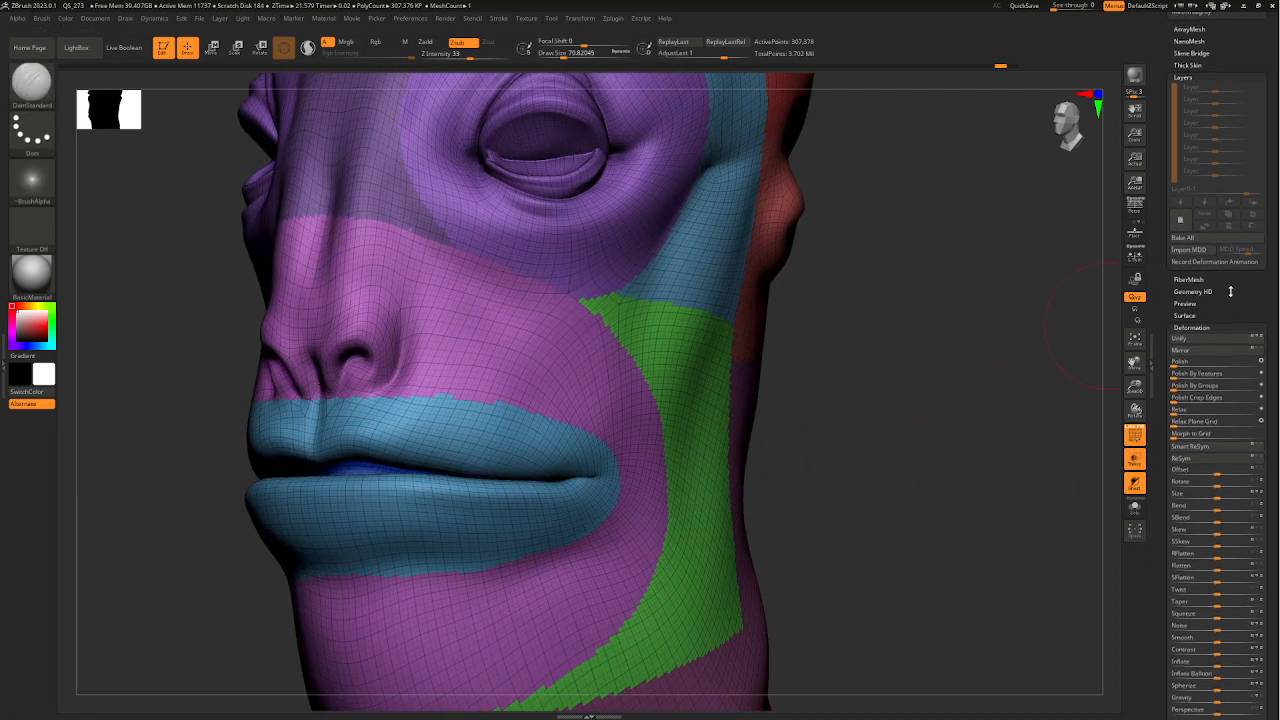
scroll(1198, 390, down, 1)
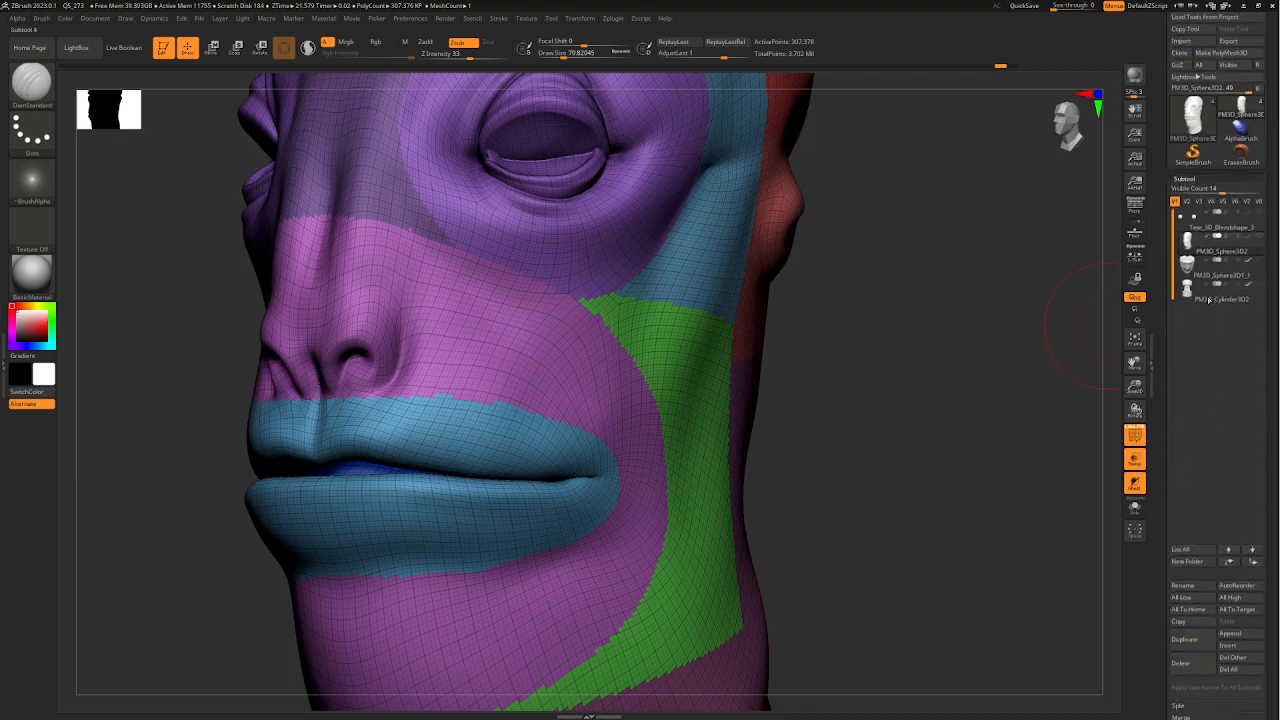
click(1203, 641)
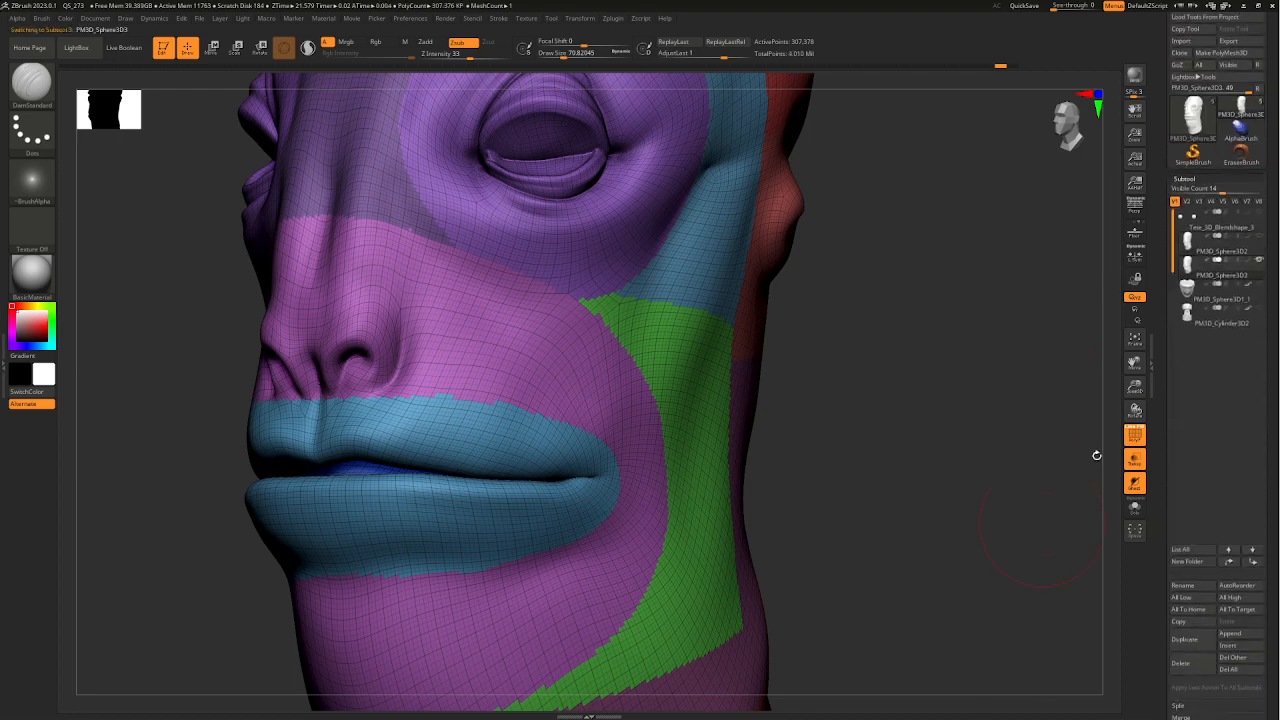
- Switch between the original head subtool and its duplicate, and compare them from the front and three-quarter views
alt+drag(898, 532, 898, 480)
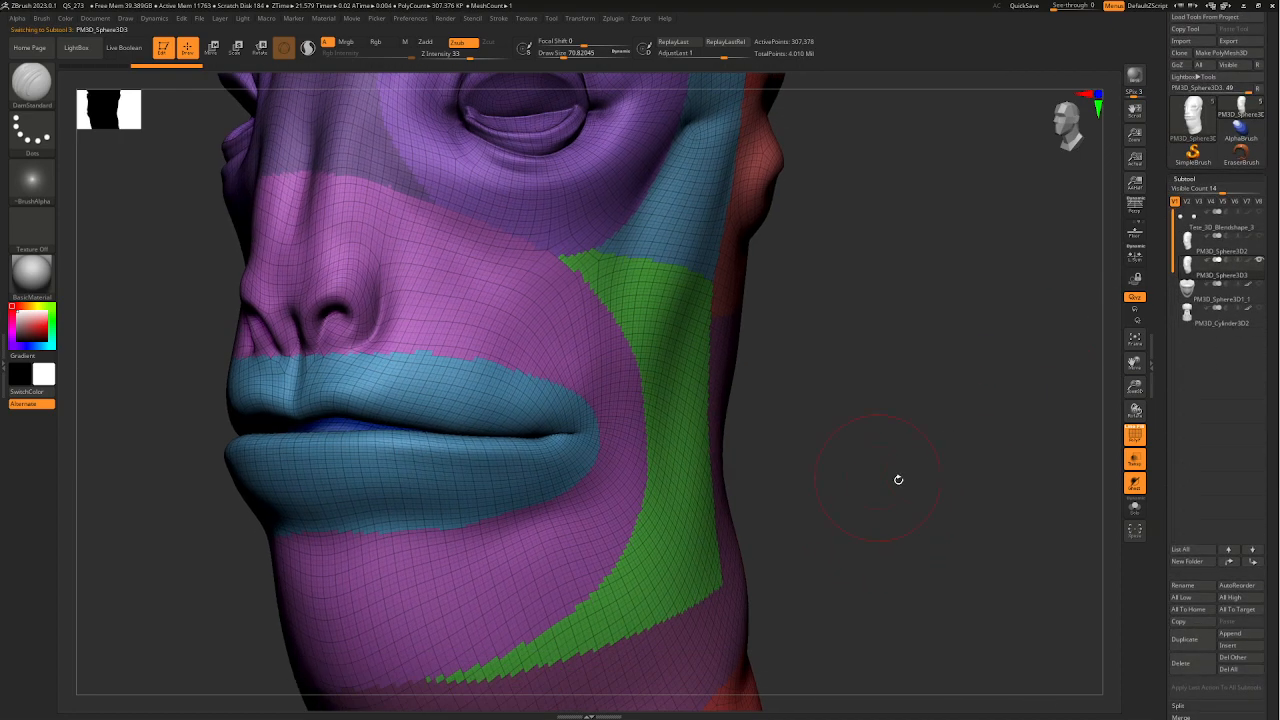
click(1210, 245)
ctrl+right_drag(791, 432, 664, 402)
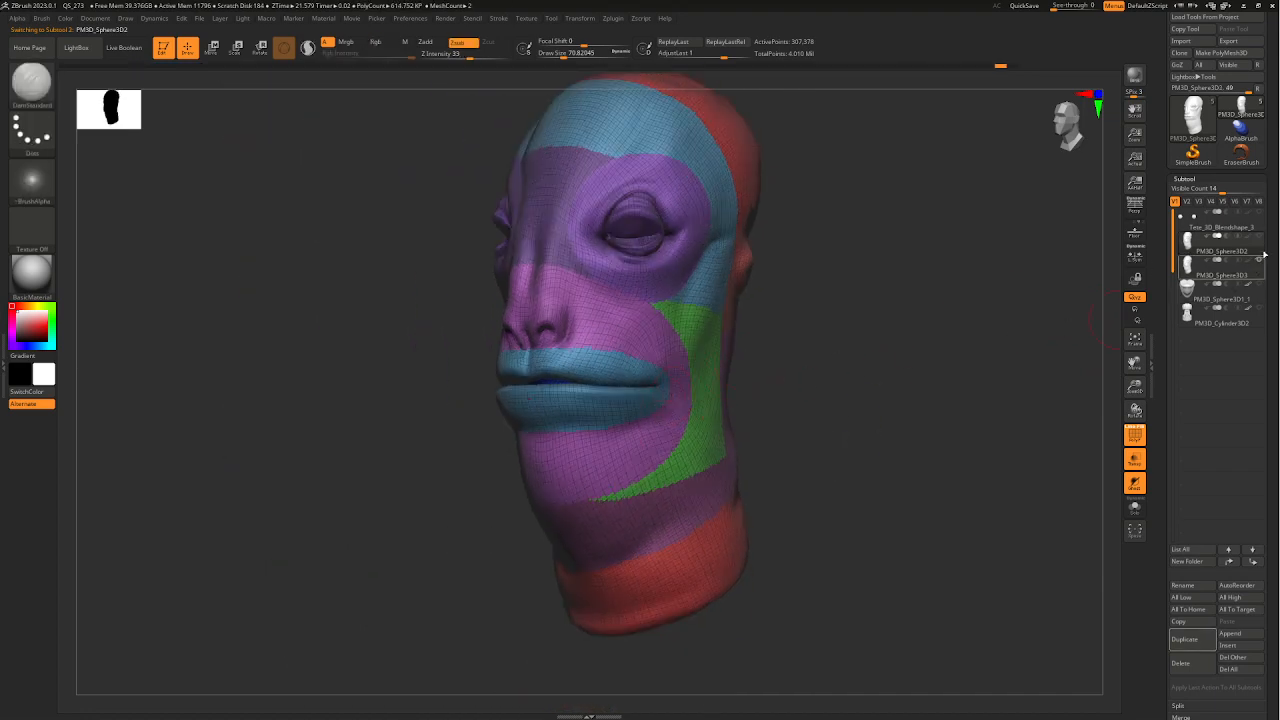
right_drag(776, 362, 810, 462)
mouse_move(789, 441)
mouse_down()
mouse_move(766, 480)
mouse_move(750, 474)
mouse_move(789, 446)
mouse_up()
alt+drag(789, 446, 808, 497)
click(1187, 276)
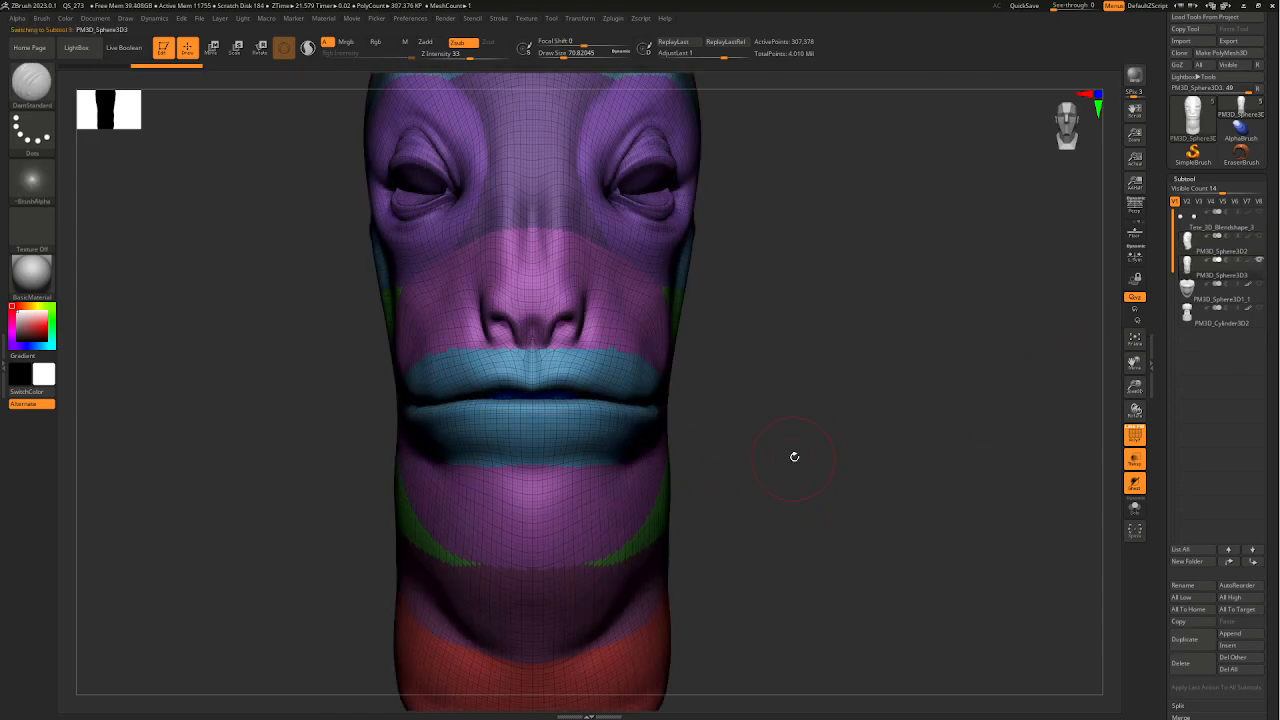
click(1195, 252)
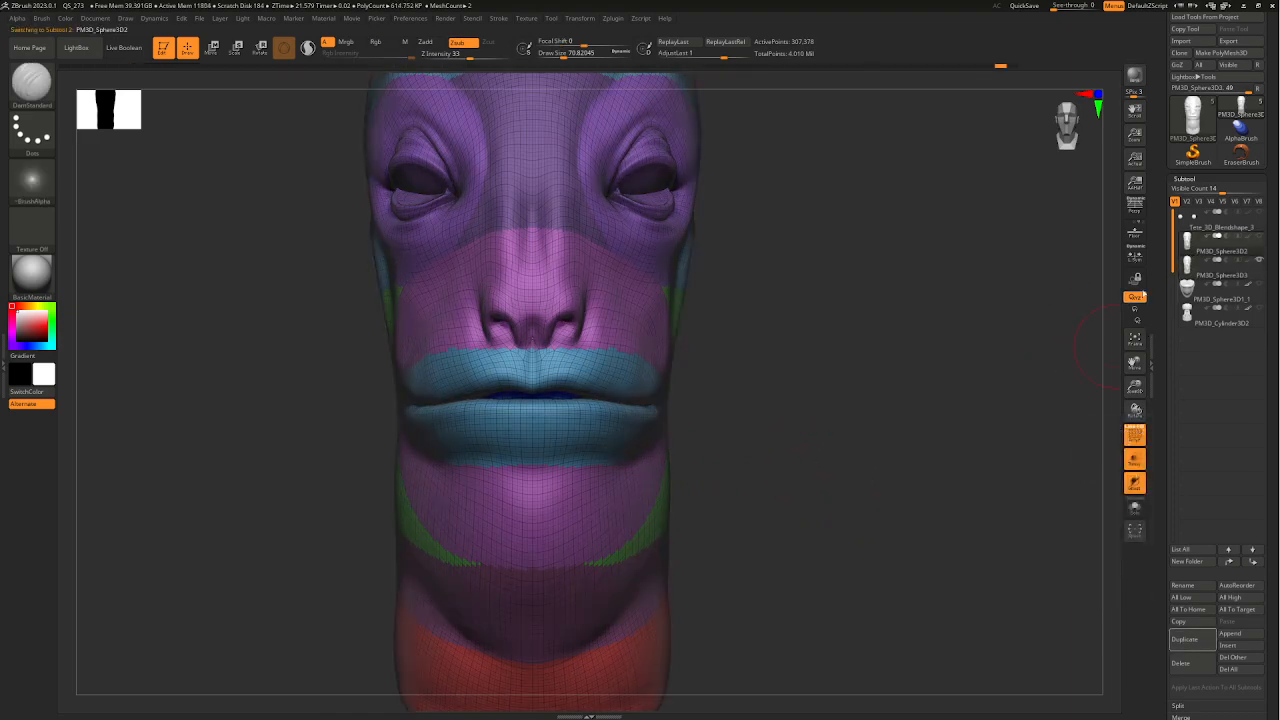
mouse_move(1188, 241)
drag(850, 442, 707, 420)
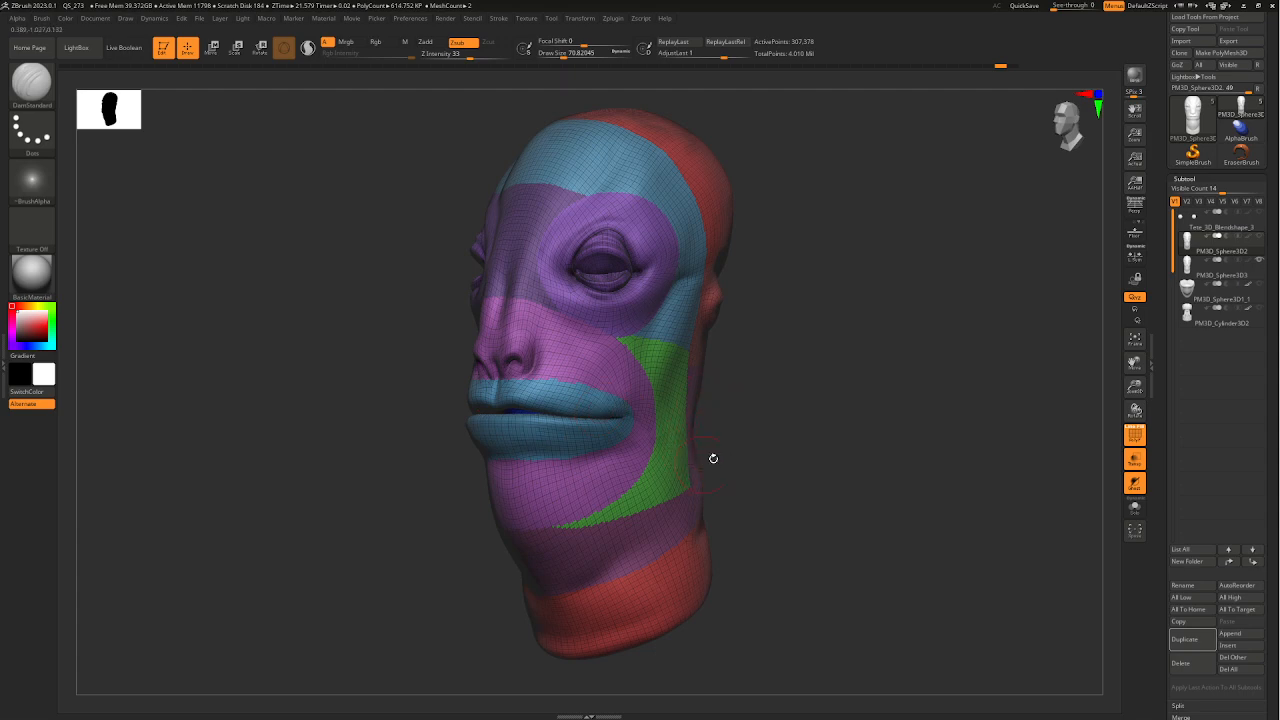
mouse_move(772, 455)
mouse_down()
mouse_move(820, 457)
mouse_move(857, 440)
mouse_move(800, 437)
mouse_move(674, 471)
mouse_move(771, 463)
mouse_move(786, 486)
mouse_move(854, 429)
mouse_move(1073, 370)
mouse_up()
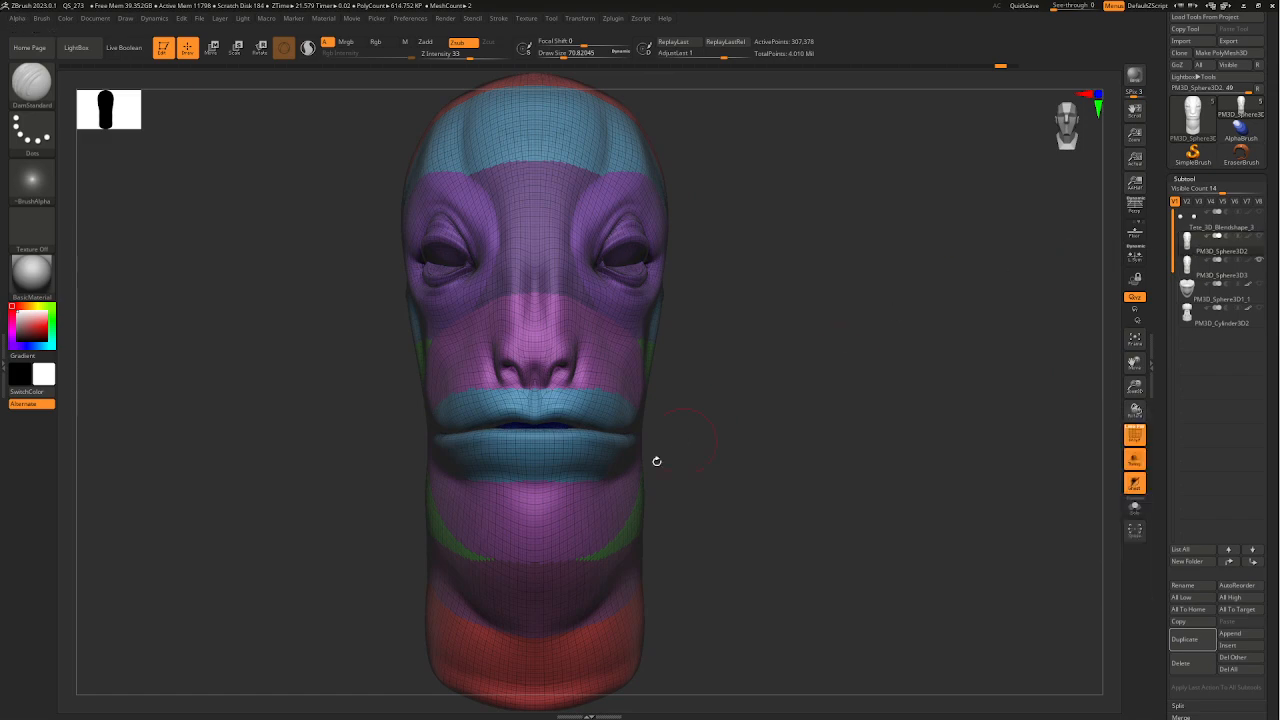
- Select the duplicated head subtool, apply Polish By Groups to smooth its polygroup borders, and inspect the cheek area
click(1192, 268)
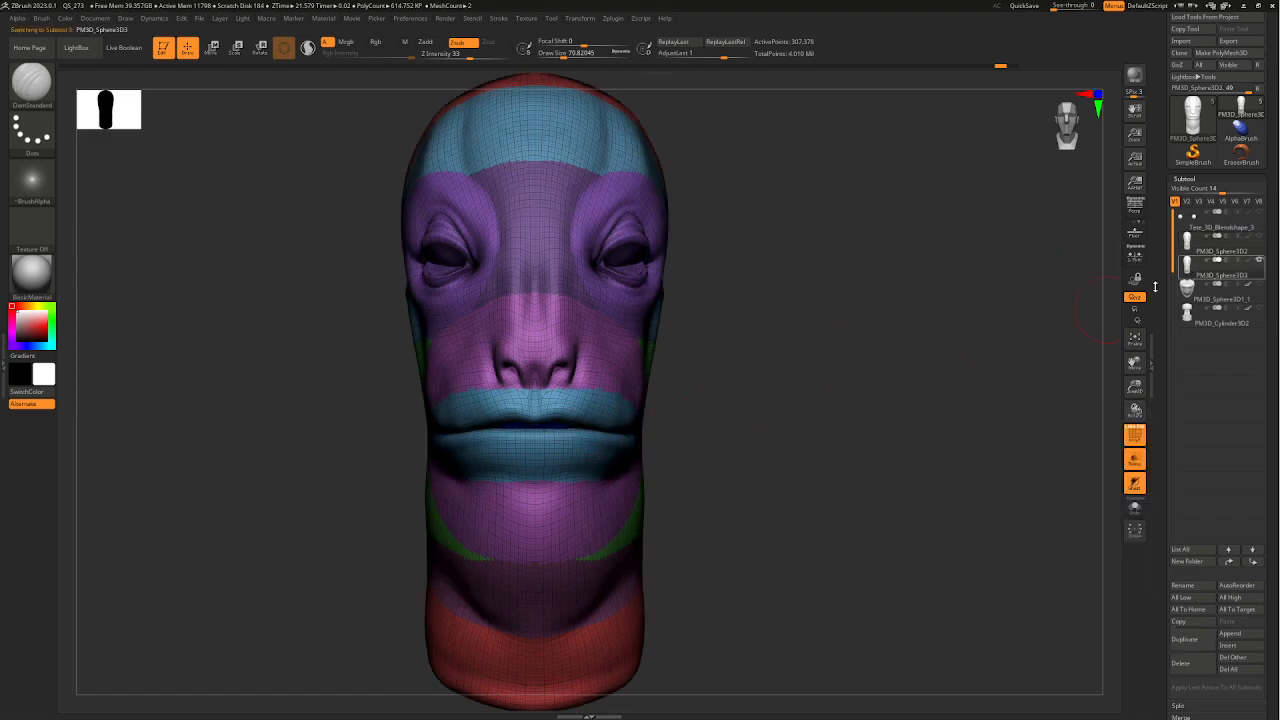
mouse_move(708, 466)
mouse_down()
mouse_move(723, 437)
mouse_move(777, 480)
mouse_move(774, 446)
mouse_move(756, 490)
mouse_move(723, 491)
mouse_move(749, 486)
mouse_up()
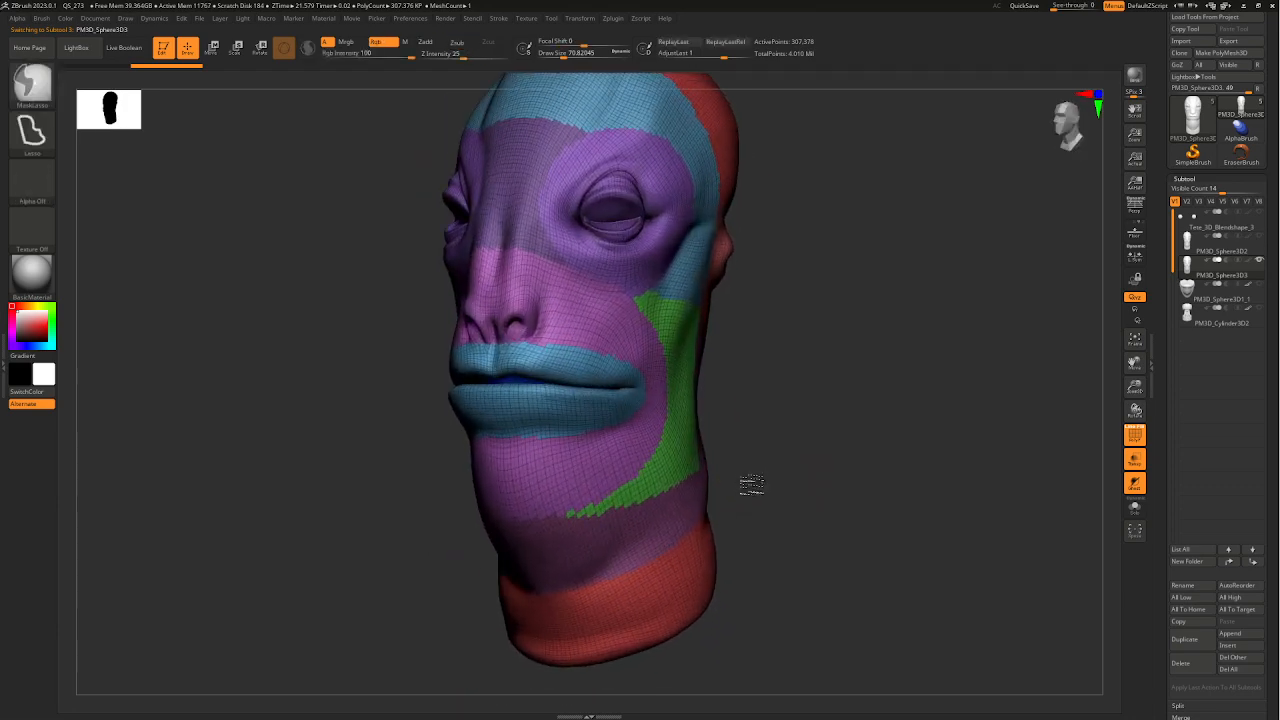
mouse_move(1200, 276)
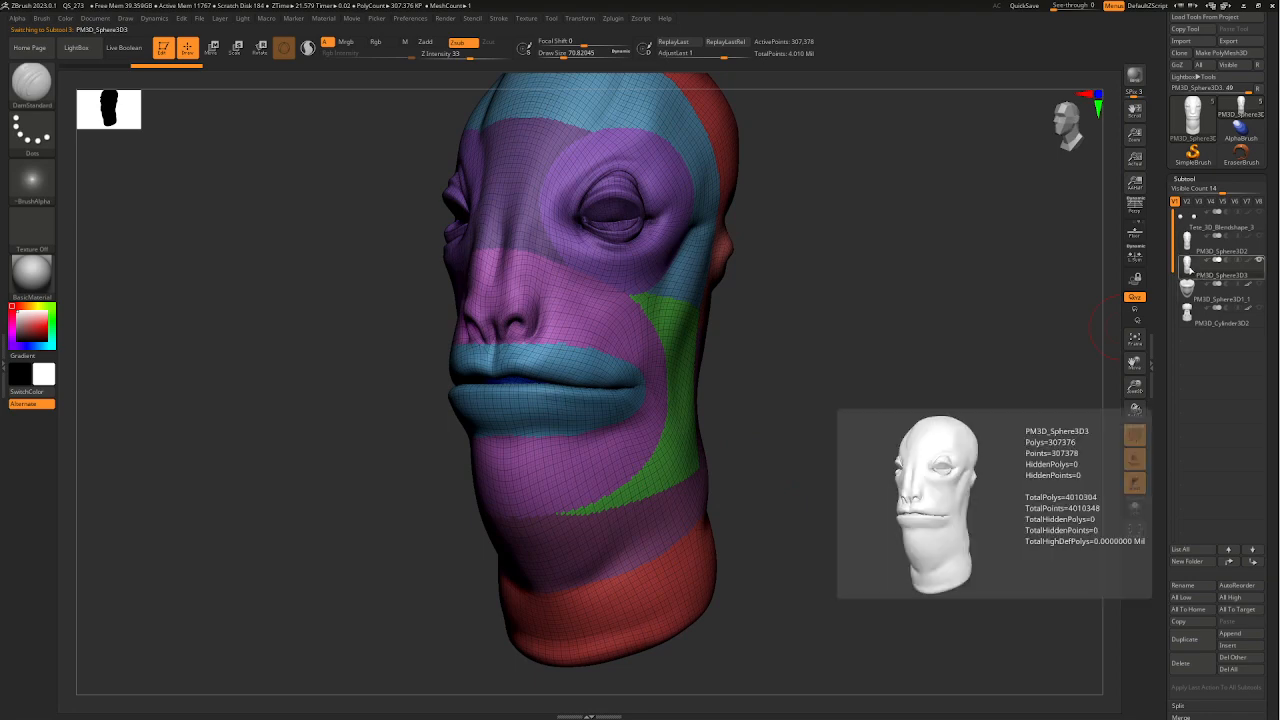
alt+right_drag(760, 433, 758, 475)
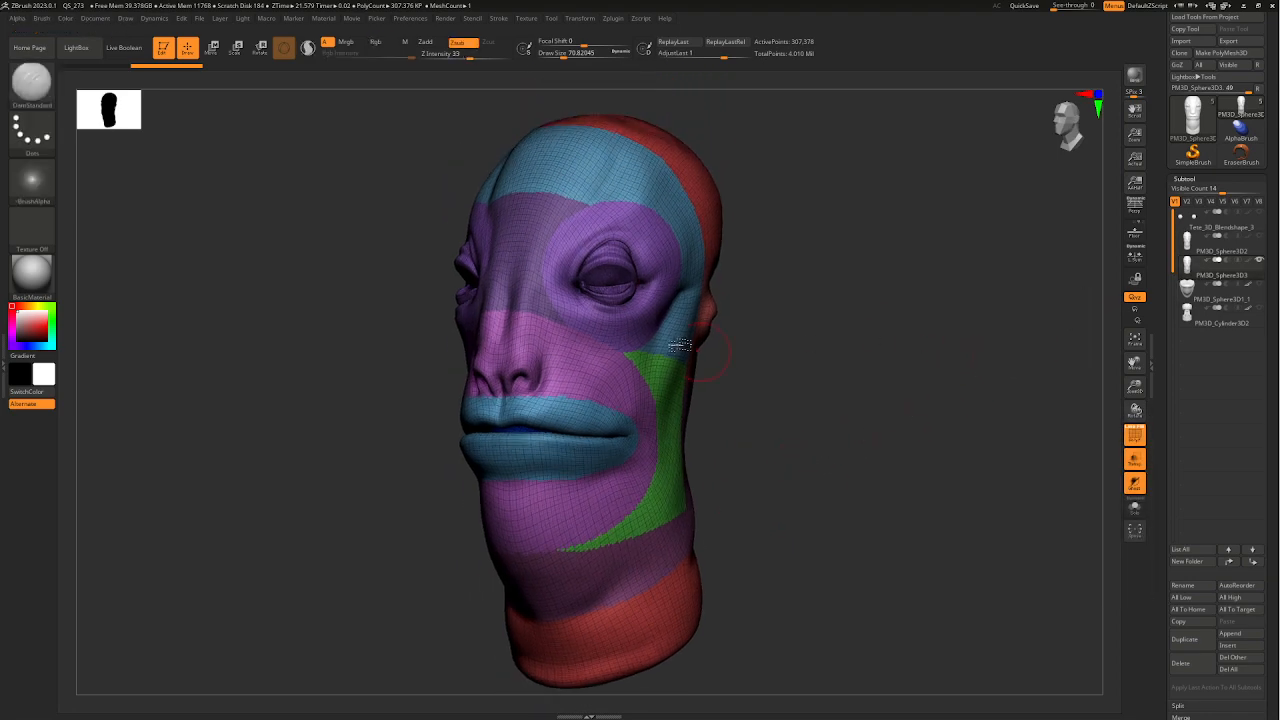
drag(740, 440, 834, 505)
scroll(1267, 561, down, 15)
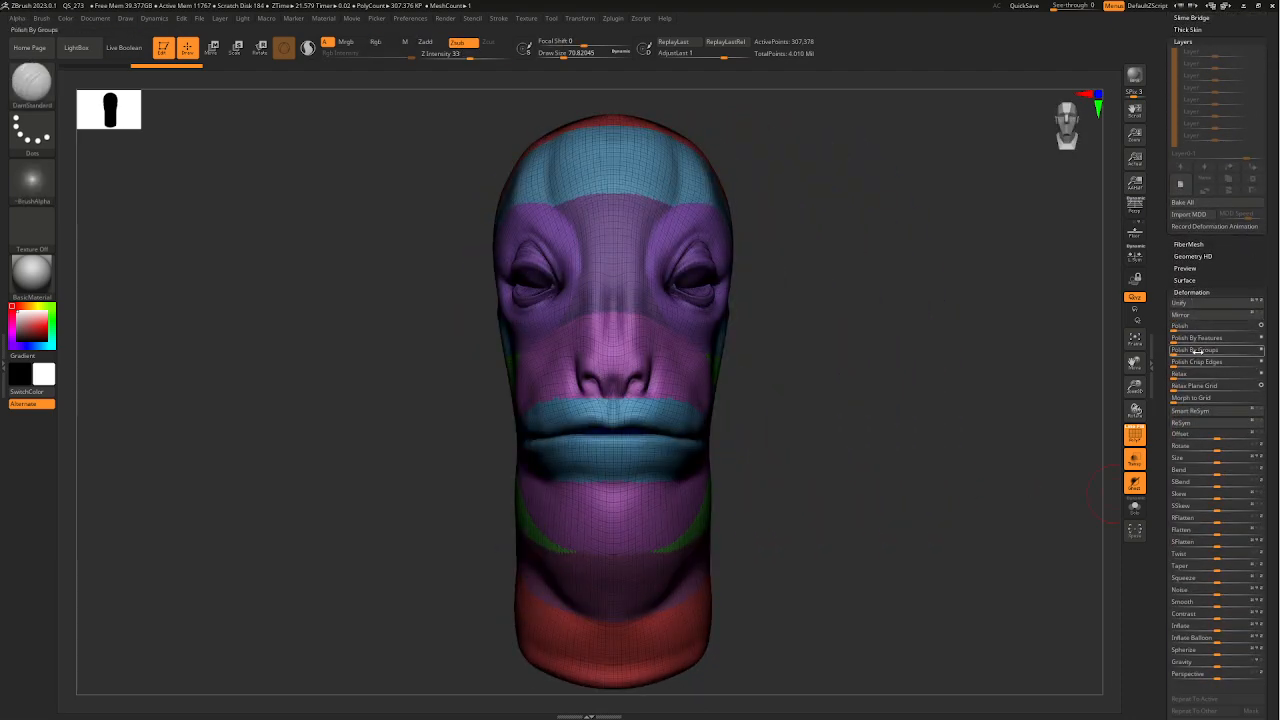
click(1194, 352)
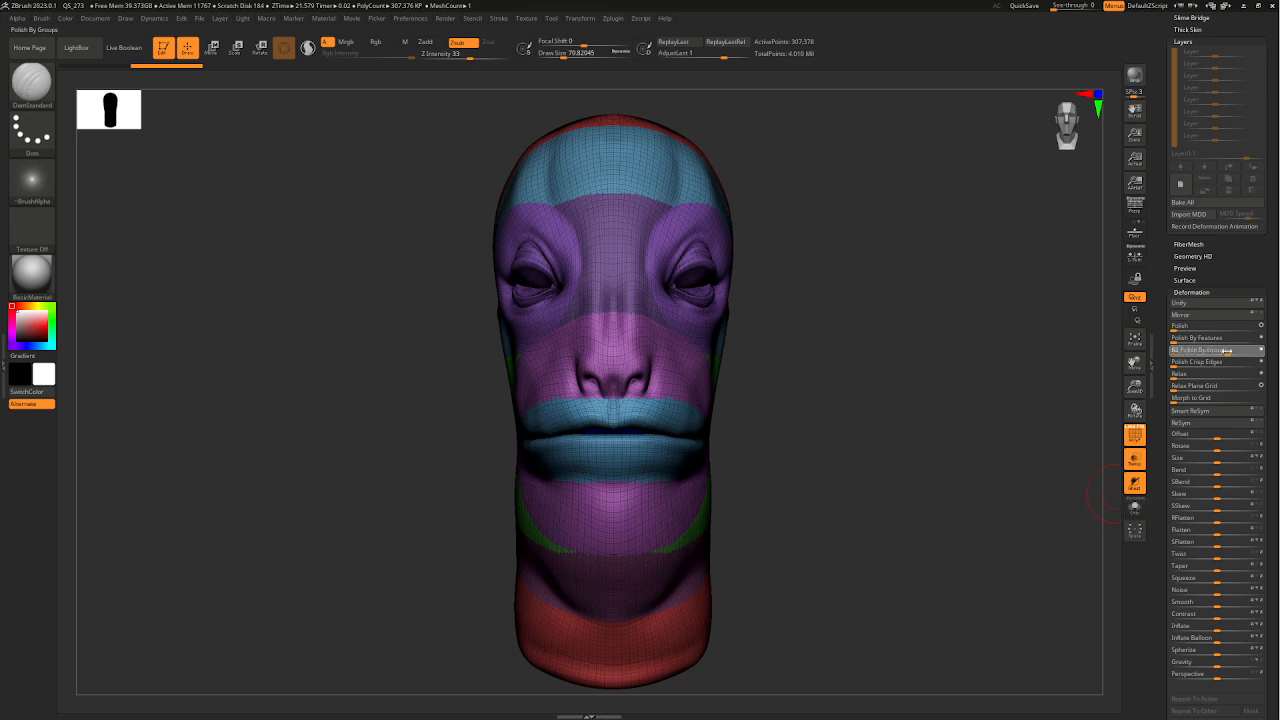
ctrl+right_drag(872, 393, 777, 391)
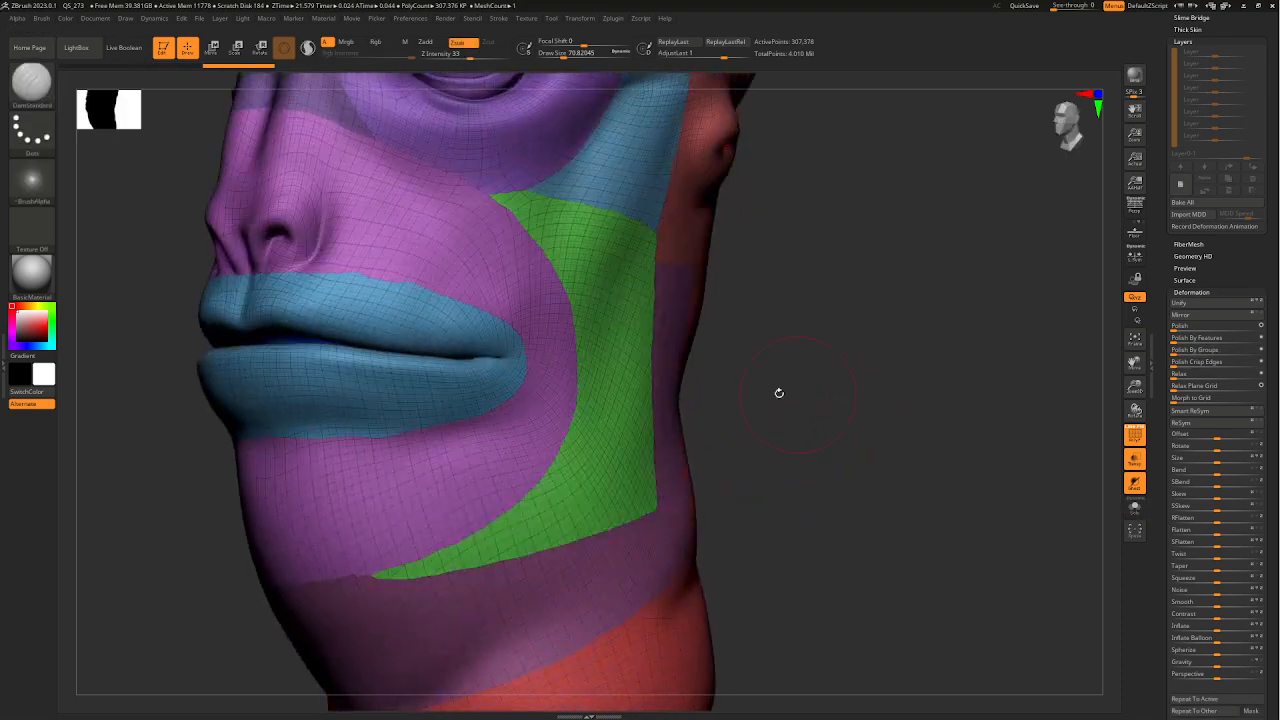
- Repeat Polish By Groups on the duplicated head to smooth the lip and cheek polygroup borders, and undo the last change
alt+right_drag(685, 355, 777, 423)
ctrl+right_drag(643, 321, 633, 338)
key(ctrl+shift+z)
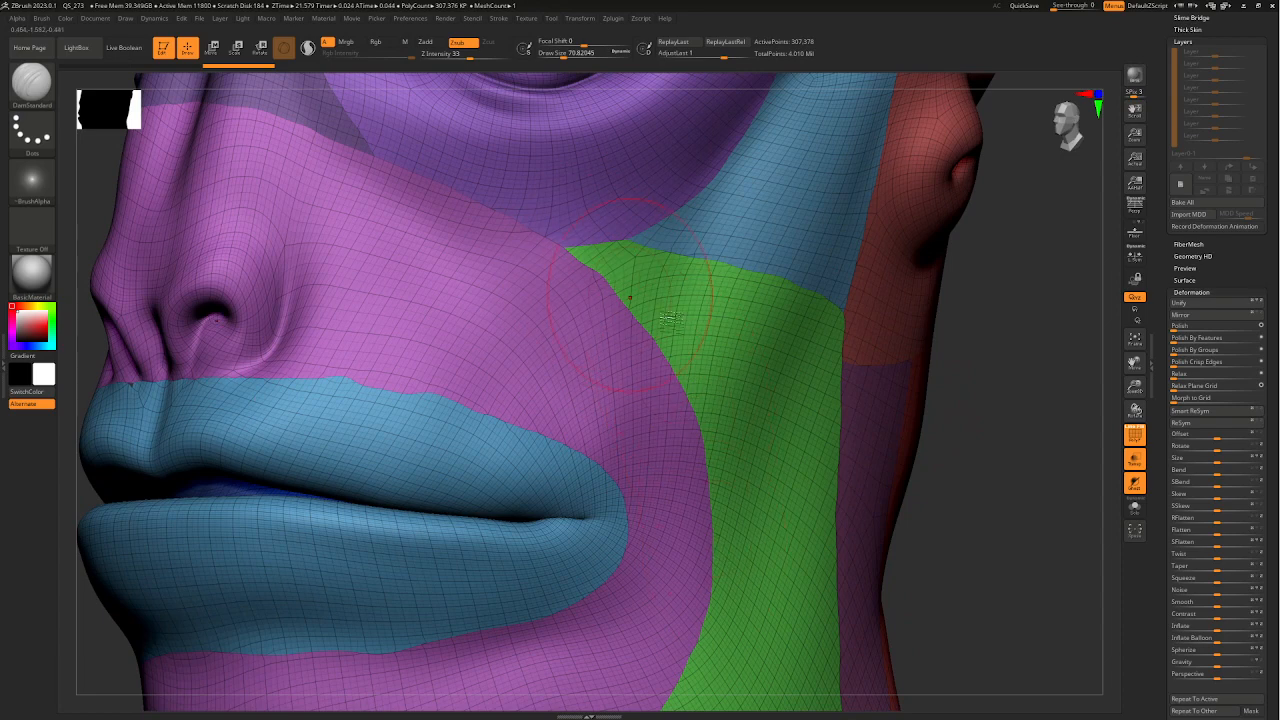
click(1203, 351)
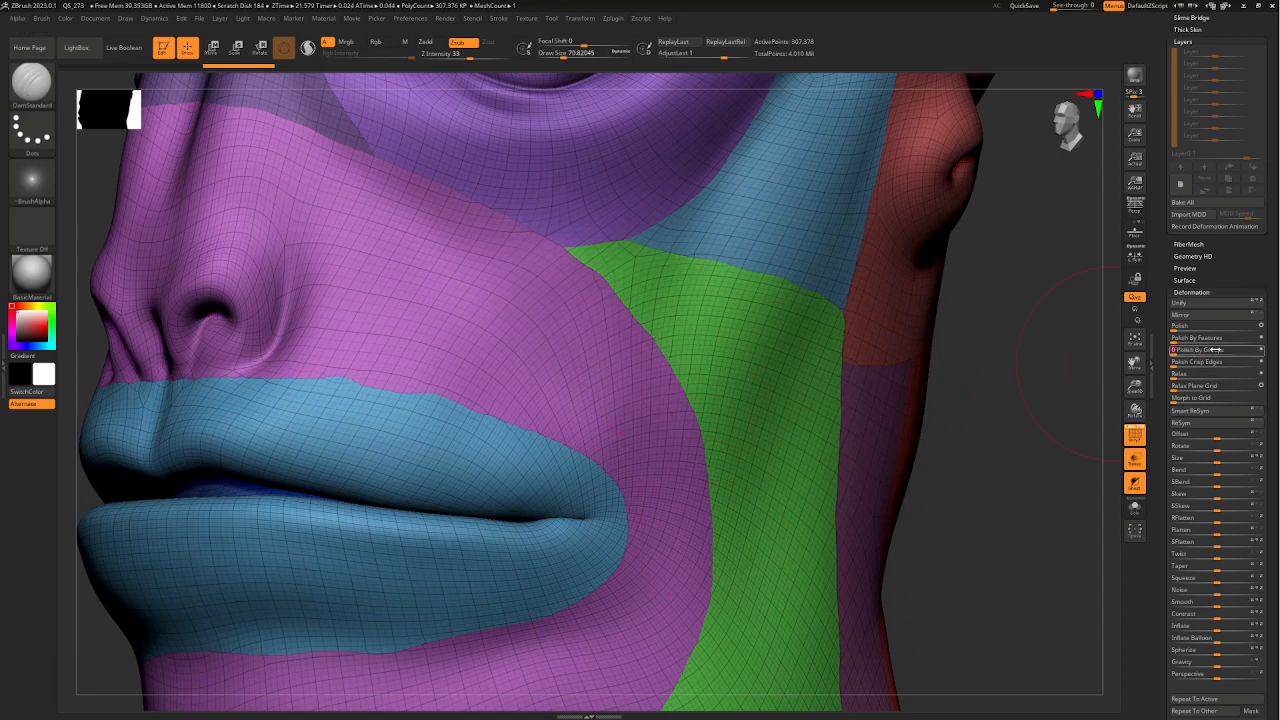
click(1226, 351)
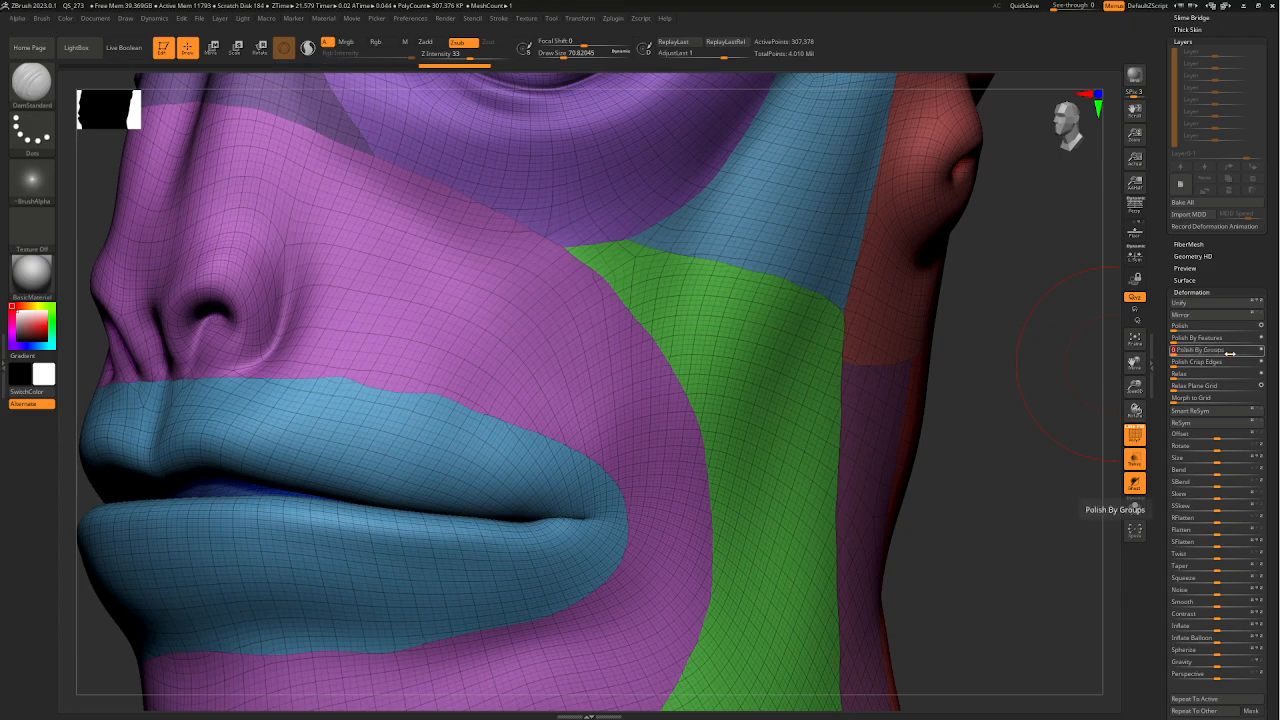
click(1227, 353)
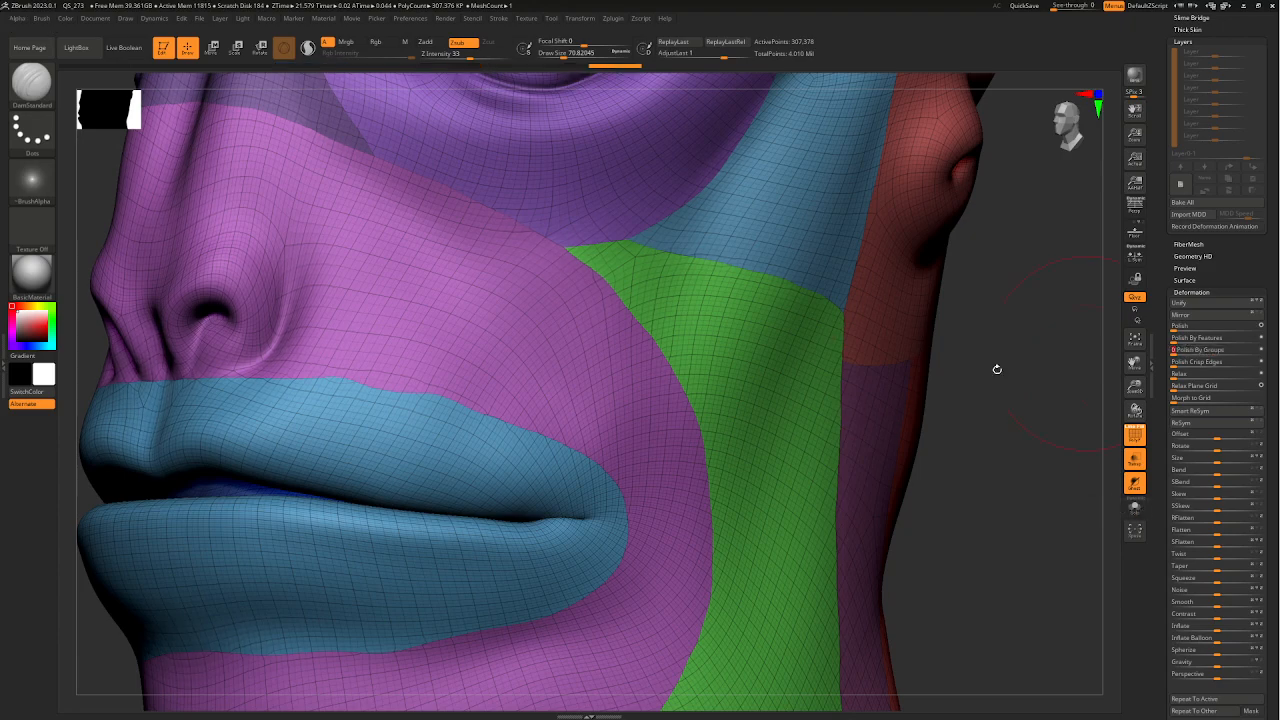
mouse_move(997, 369)
ctrl+right_down()
mouse_move(757, 423)
mouse_move(922, 426)
mouse_move(884, 430)
mouse_move(963, 449)
mouse_move(903, 437)
mouse_move(863, 466)
mouse_move(780, 462)
mouse_move(983, 469)
ctrl+right_up()
key(ctrl+z)
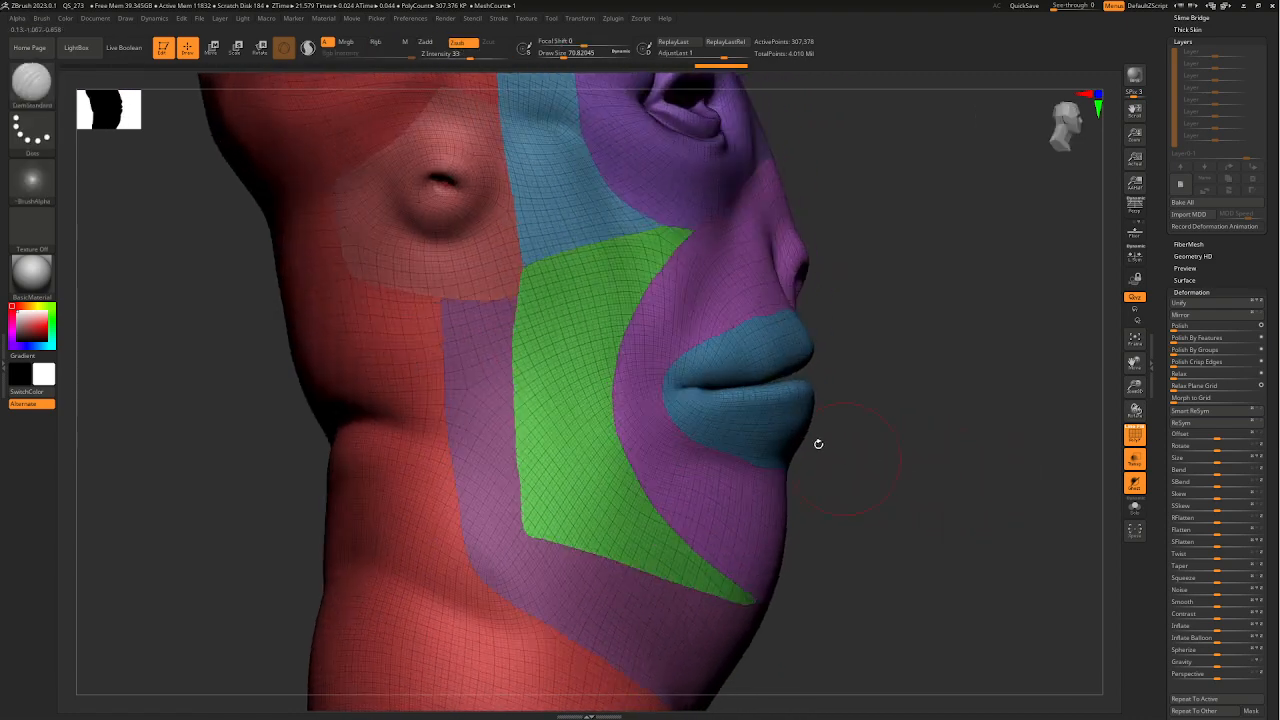
- Try Polish By Groups in its open-circle mode on the cheek polygroups, comparing the borders through undo and redo
mouse_move(897, 442)
alt+right_down()
mouse_move(935, 470)
mouse_move(969, 451)
mouse_move(1012, 478)
alt+right_up()
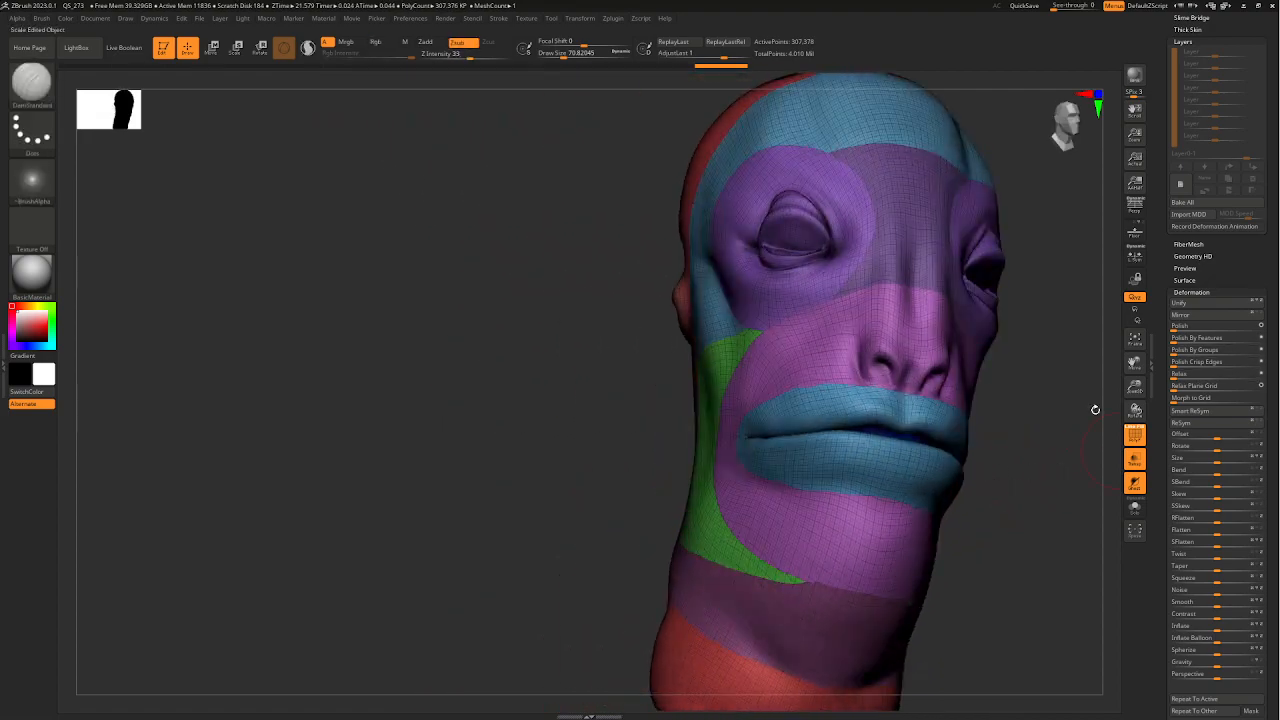
mouse_move(1095, 409)
right_down()
mouse_move(960, 437)
mouse_move(834, 417)
mouse_move(931, 456)
mouse_move(845, 492)
right_up()
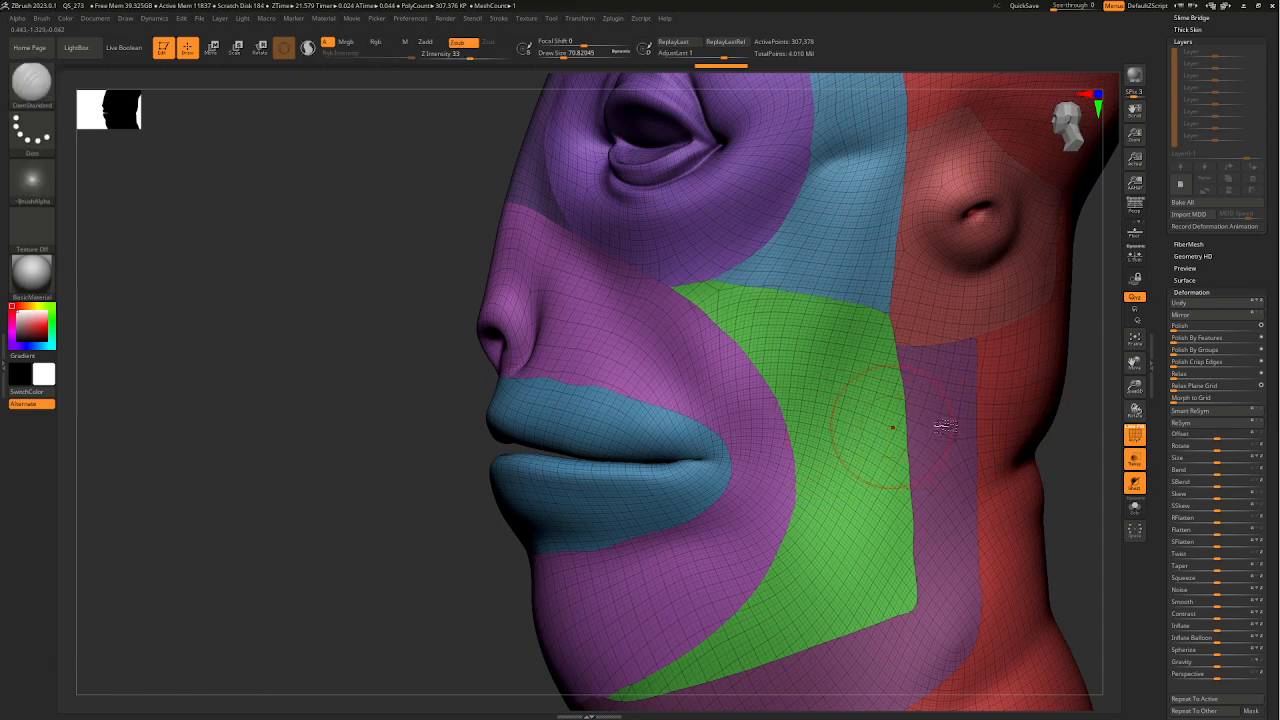
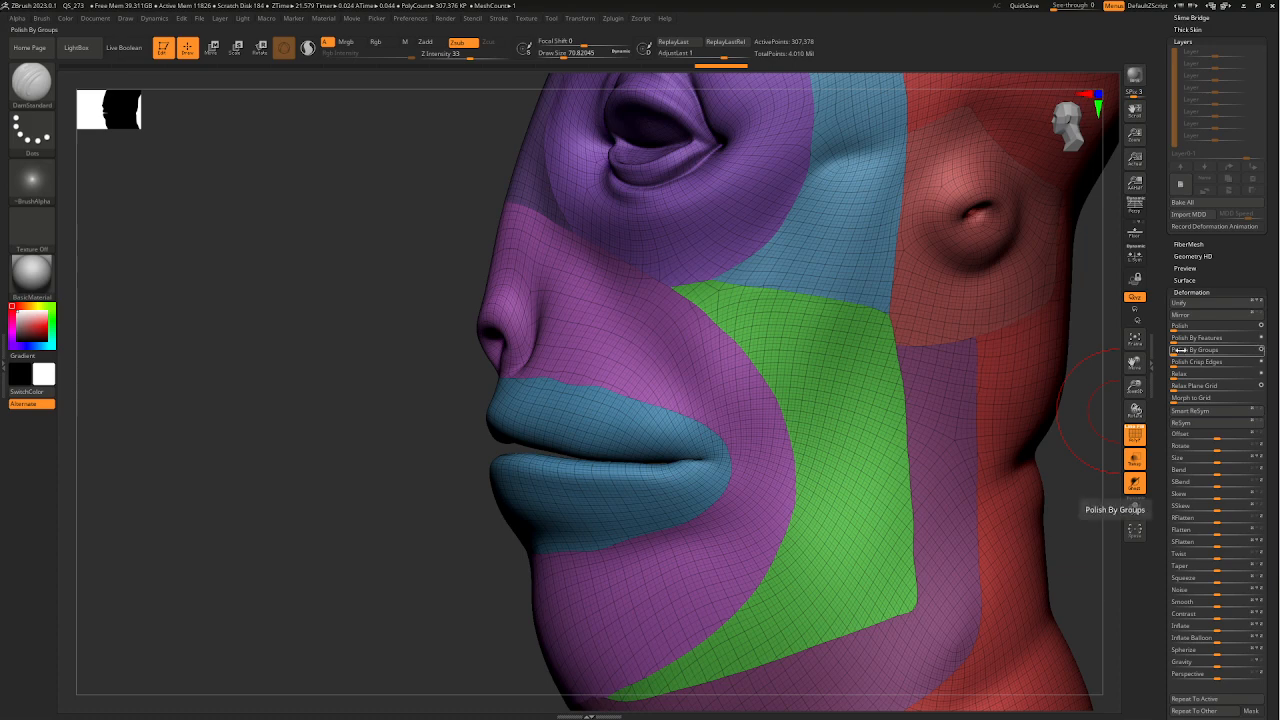
key(ctrl+shift+z)
key(ctrl+z)
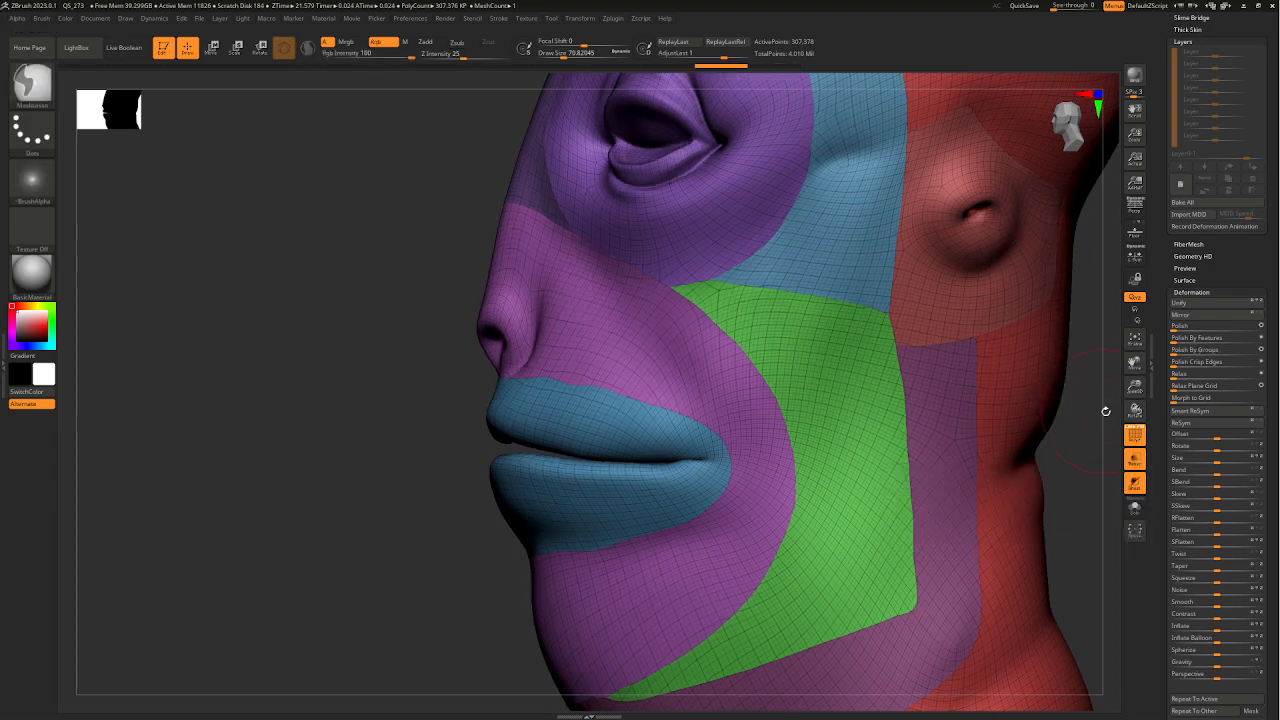
alt+drag(1066, 440, 965, 431)
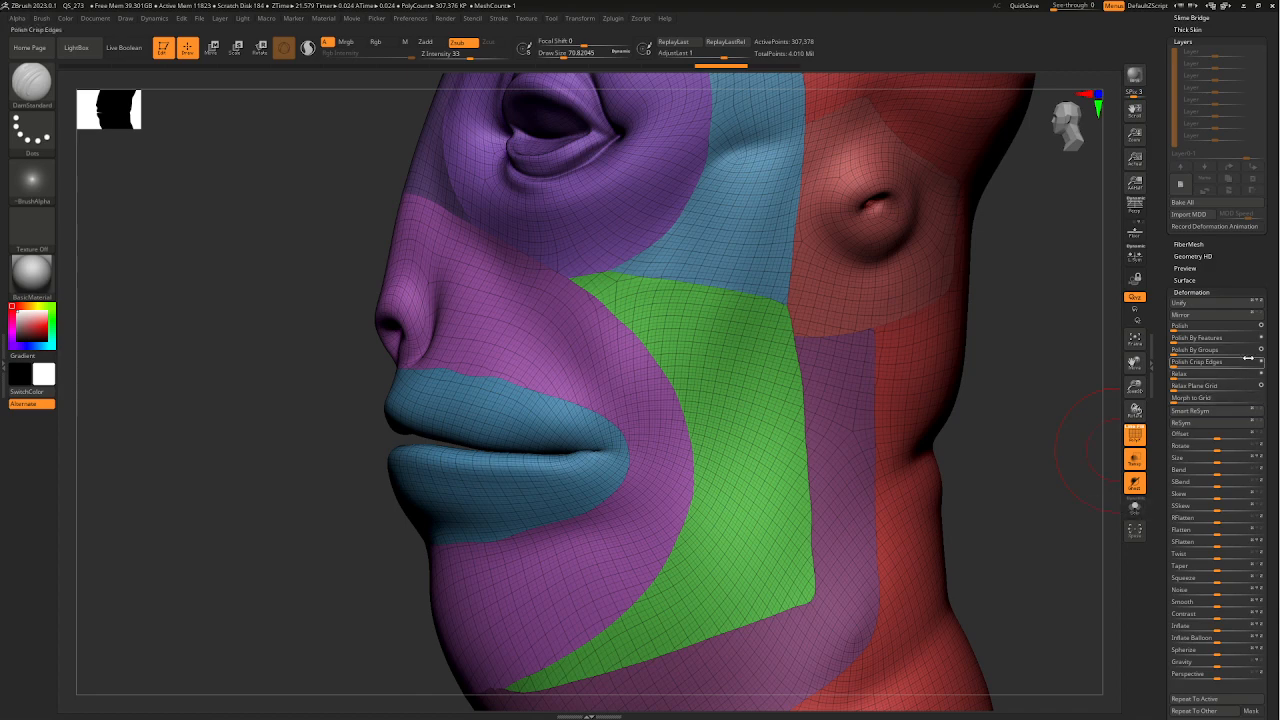
click(1183, 351)
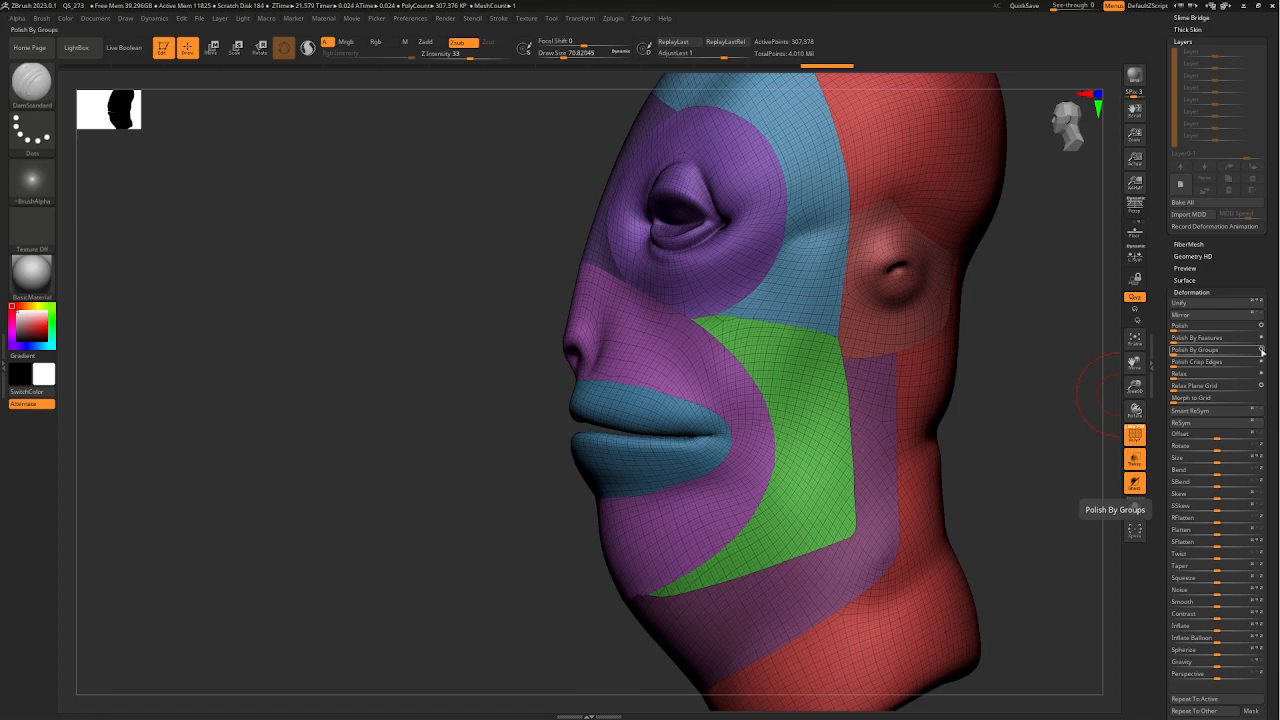
key(ctrl)
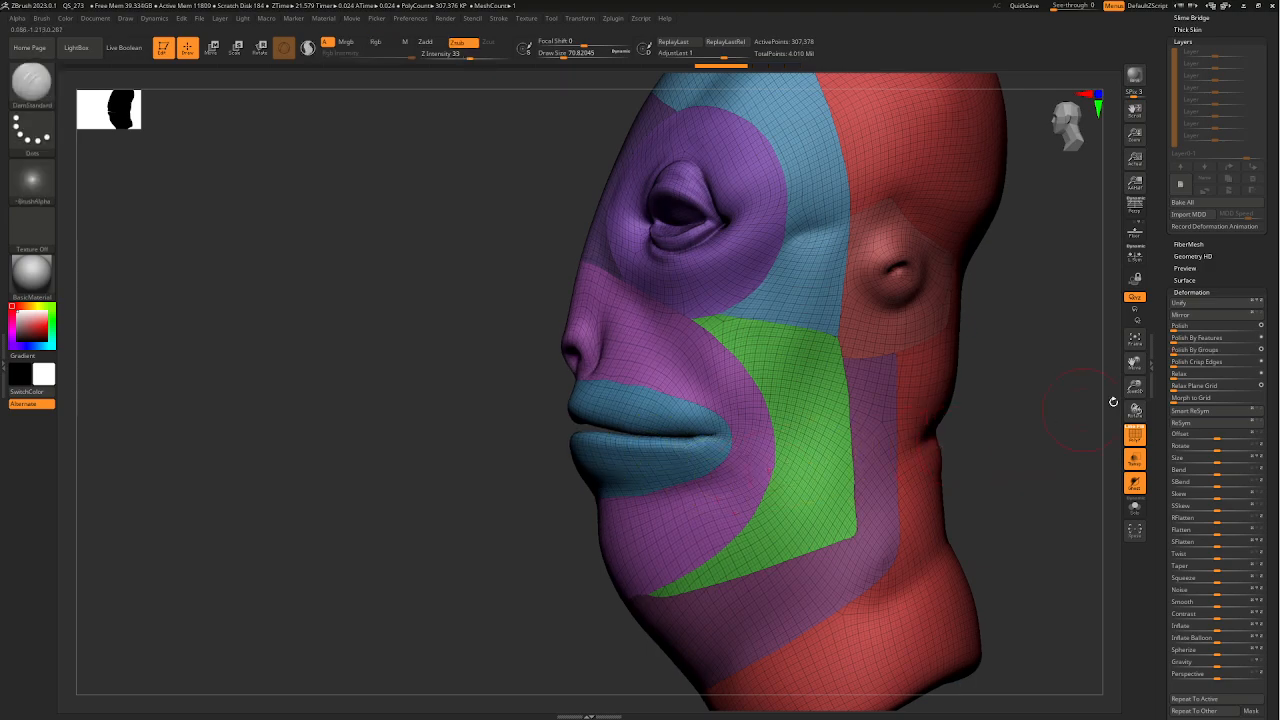
- Inspect the polygroup borders around the mouth, cheek and jaw, and apply Polish By Groups to smooth them
mouse_move(997, 434)
mouse_down()
mouse_move(1037, 443)
mouse_move(1051, 429)
mouse_move(795, 421)
mouse_move(863, 449)
mouse_move(1005, 449)
mouse_move(774, 437)
mouse_move(706, 350)
mouse_up()
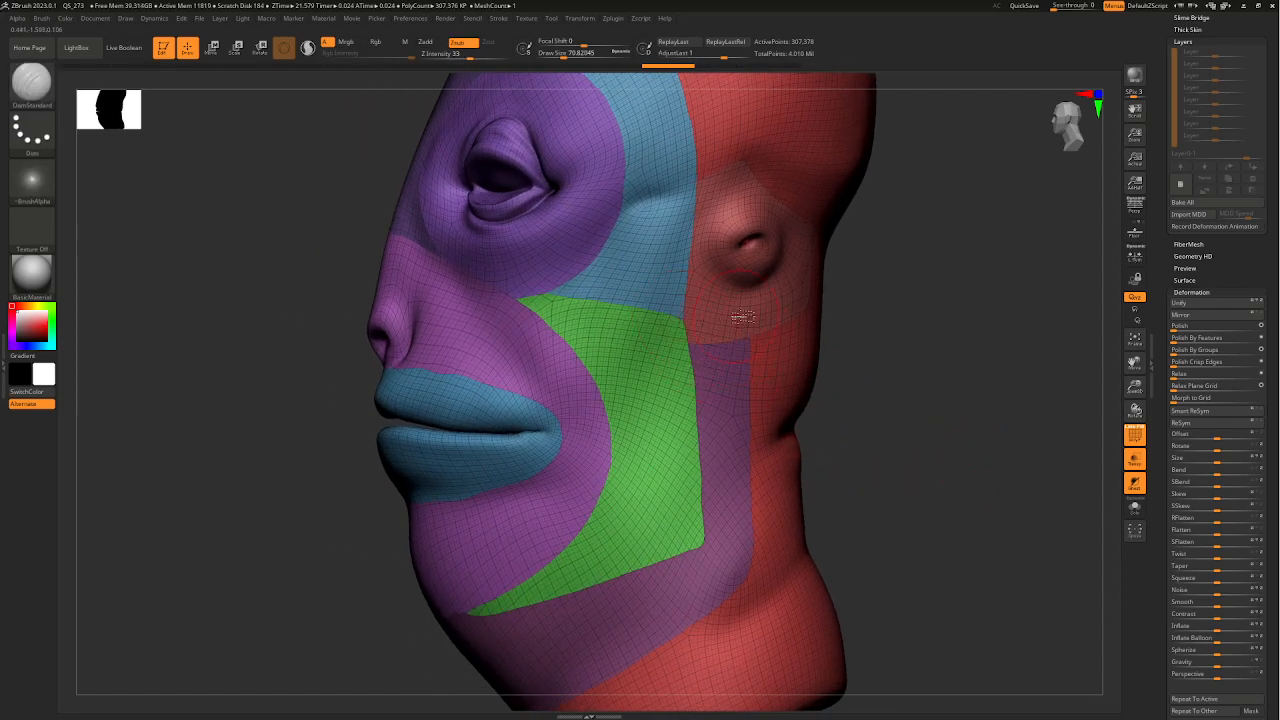
mouse_move(894, 360)
mouse_down()
mouse_move(831, 360)
mouse_move(869, 411)
mouse_move(889, 411)
mouse_up()
ctrl+right_drag(886, 412, 812, 456)
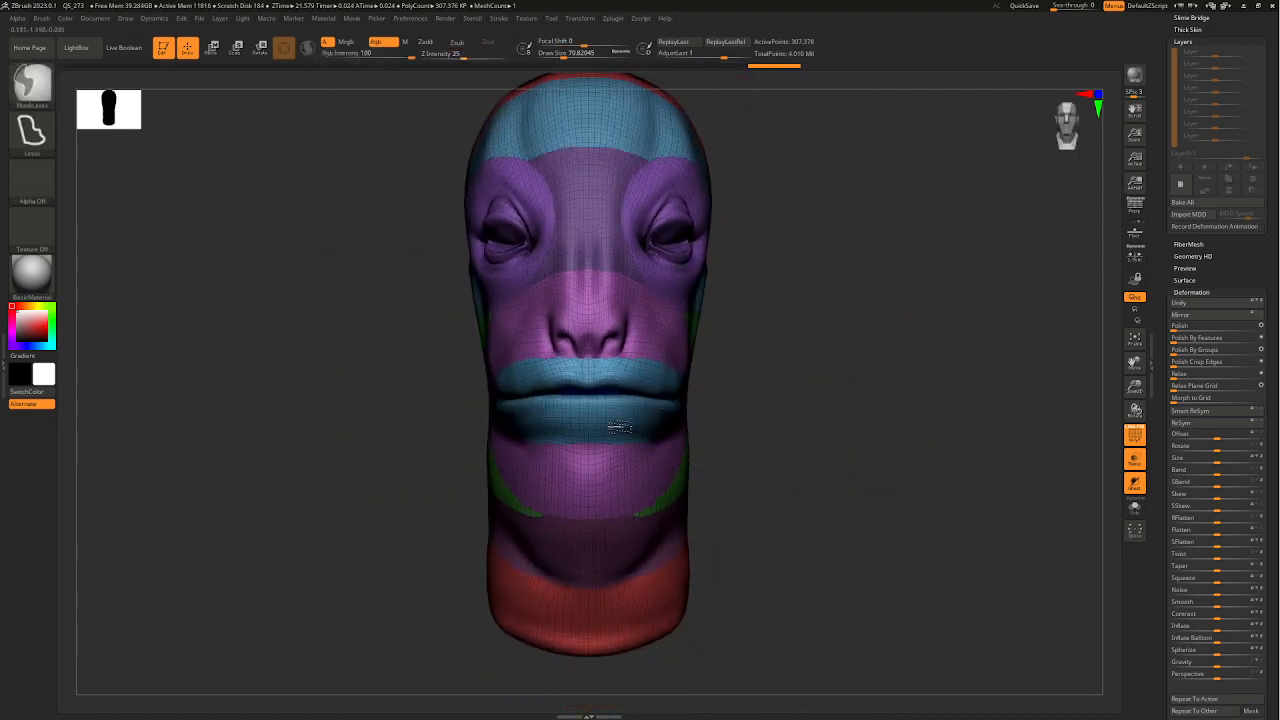
ctrl+right_drag(620, 427, 704, 479)
mouse_move(884, 470)
mouse_down()
mouse_move(831, 466)
mouse_move(872, 460)
mouse_up()
ctrl+right_drag(723, 437, 800, 460)
drag(885, 458, 820, 453)
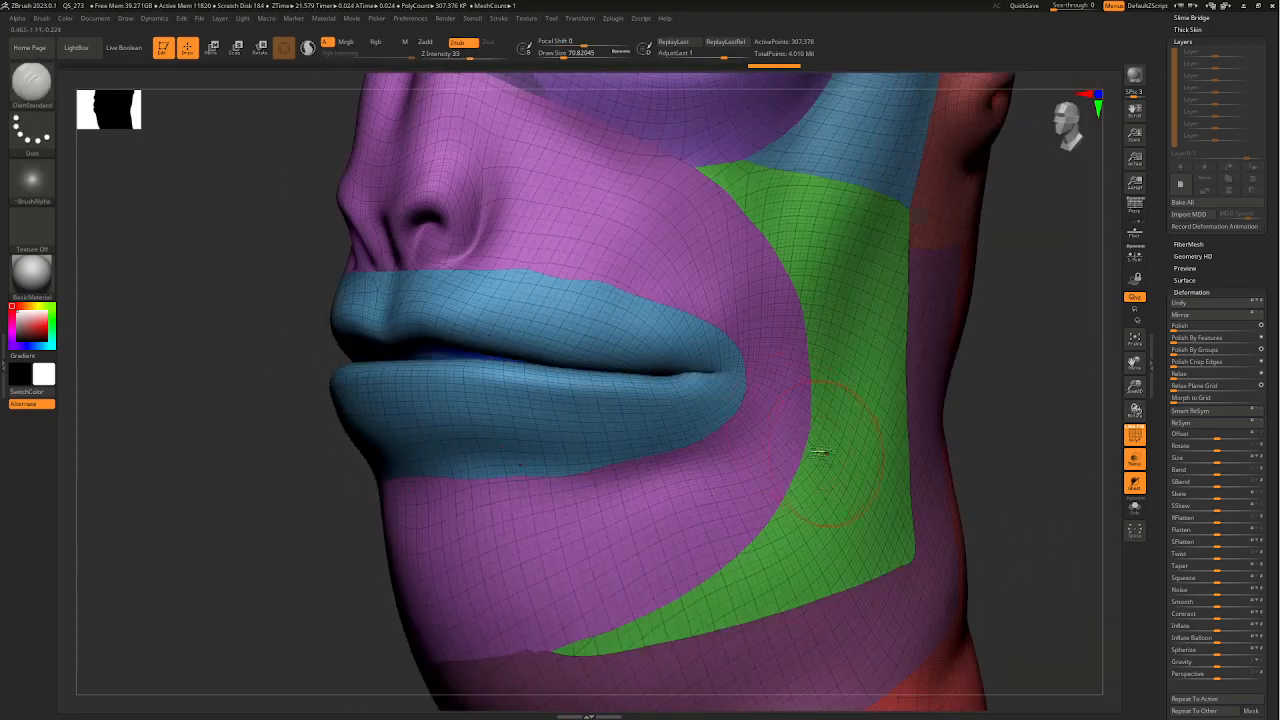
click(1183, 353)
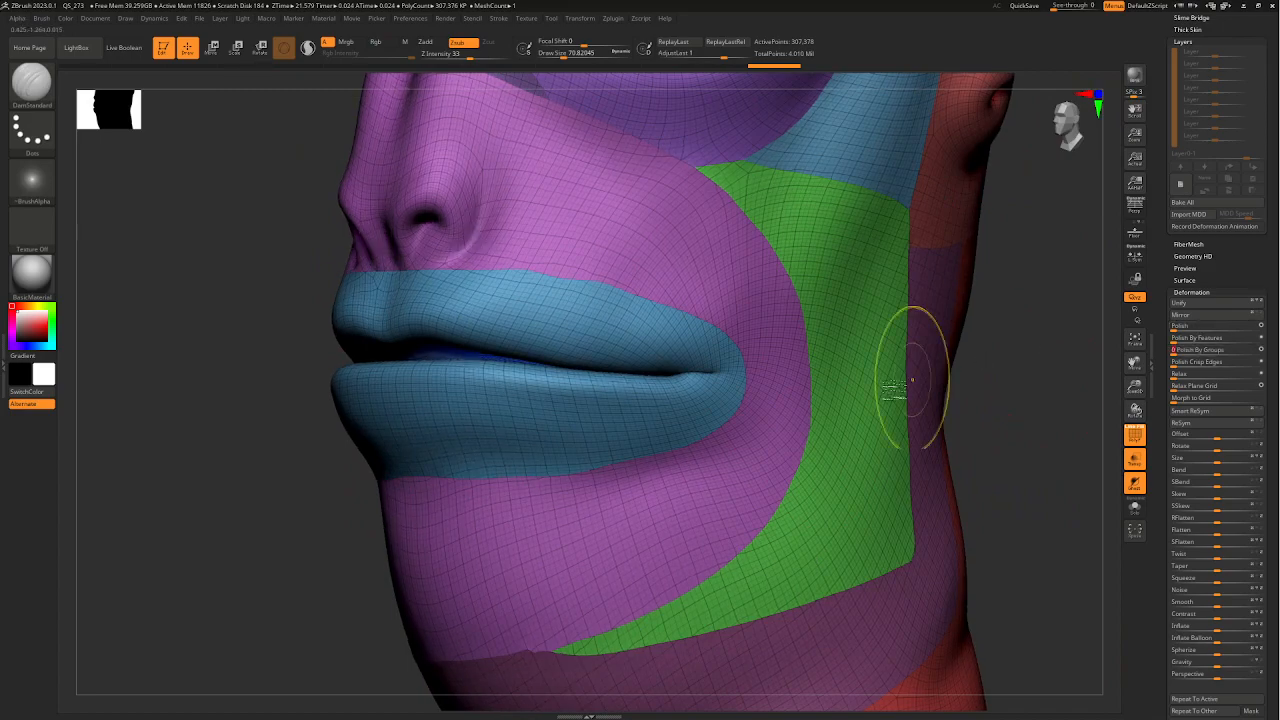
- Isolate the lips polygroup and the surrounding nose-and-chin polygroup in turn to examine their borders, and show the whole head again
ctrl+right_drag(912, 380, 850, 356)
drag(909, 360, 1002, 381)
ctrl+right_drag(808, 340, 792, 380)
drag(834, 406, 775, 402)
ctrl+shift+click(716, 385)
drag(950, 403, 912, 396)
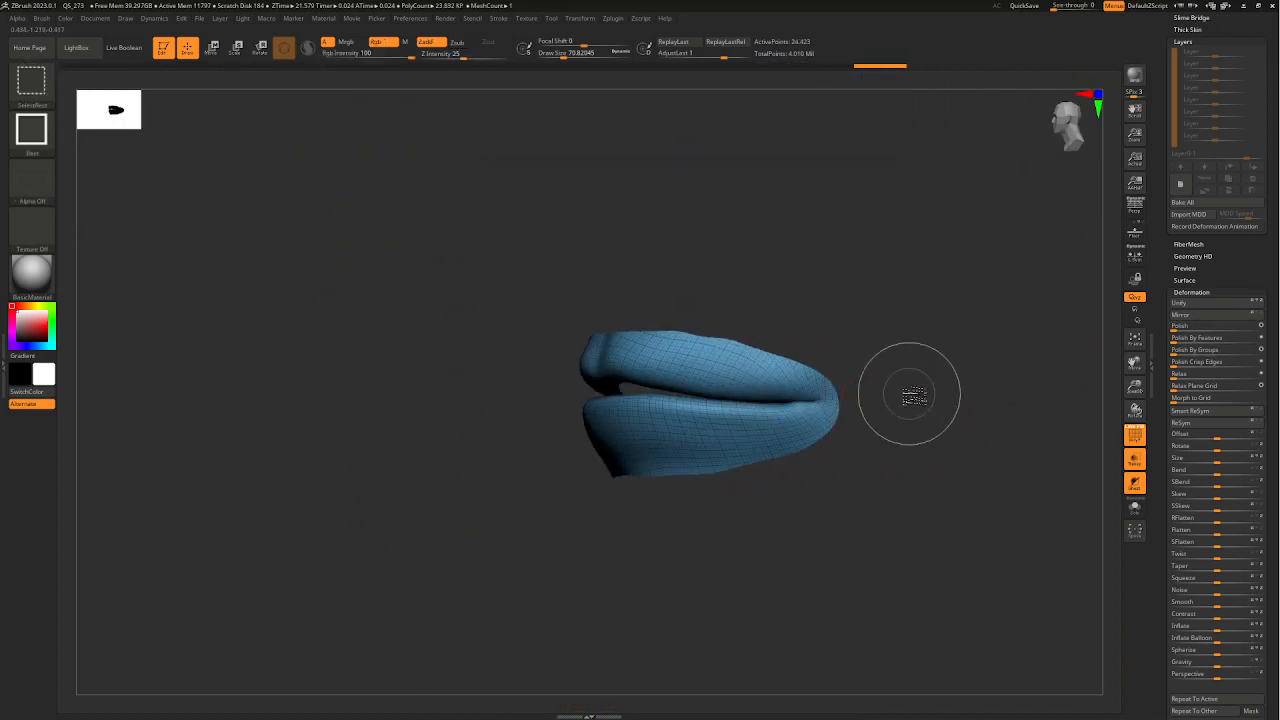
ctrl+shift+click(912, 396)
ctrl+shift+click(810, 330)
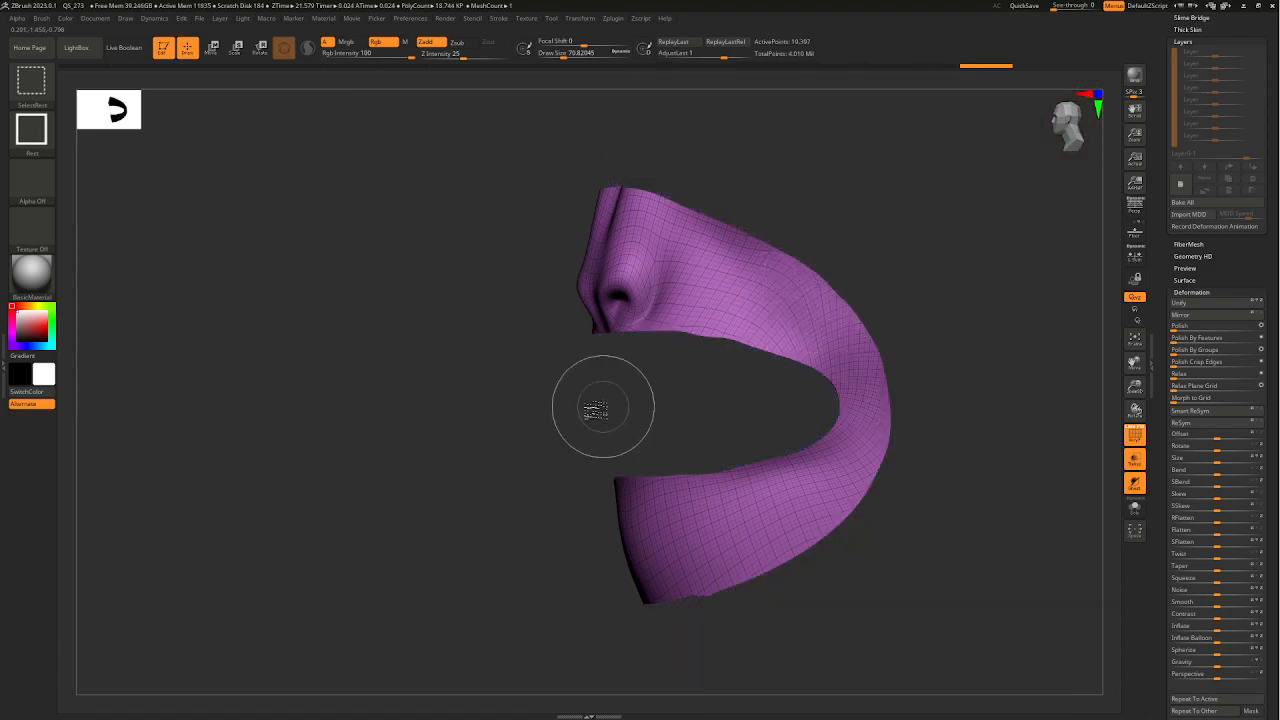
ctrl+shift+click(545, 432)
alt+right_drag(1046, 406, 875, 405)
drag(875, 405, 859, 471)
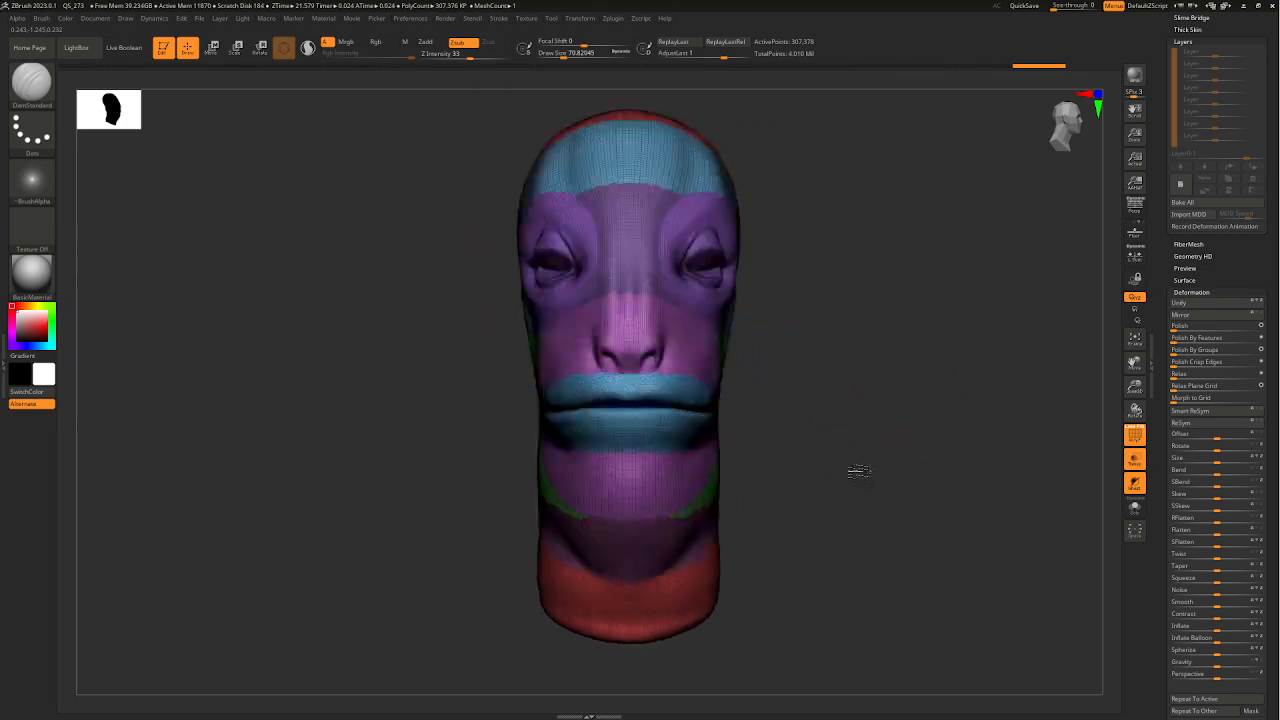
- Open the ZRemesher settings for the duplicated head, set Target Polygons Count to 8.20104 and enable KeepGroups
ctrl+right_drag(859, 471, 914, 447)
right_drag(845, 470, 722, 404)
scroll(1226, 378, up, 12)
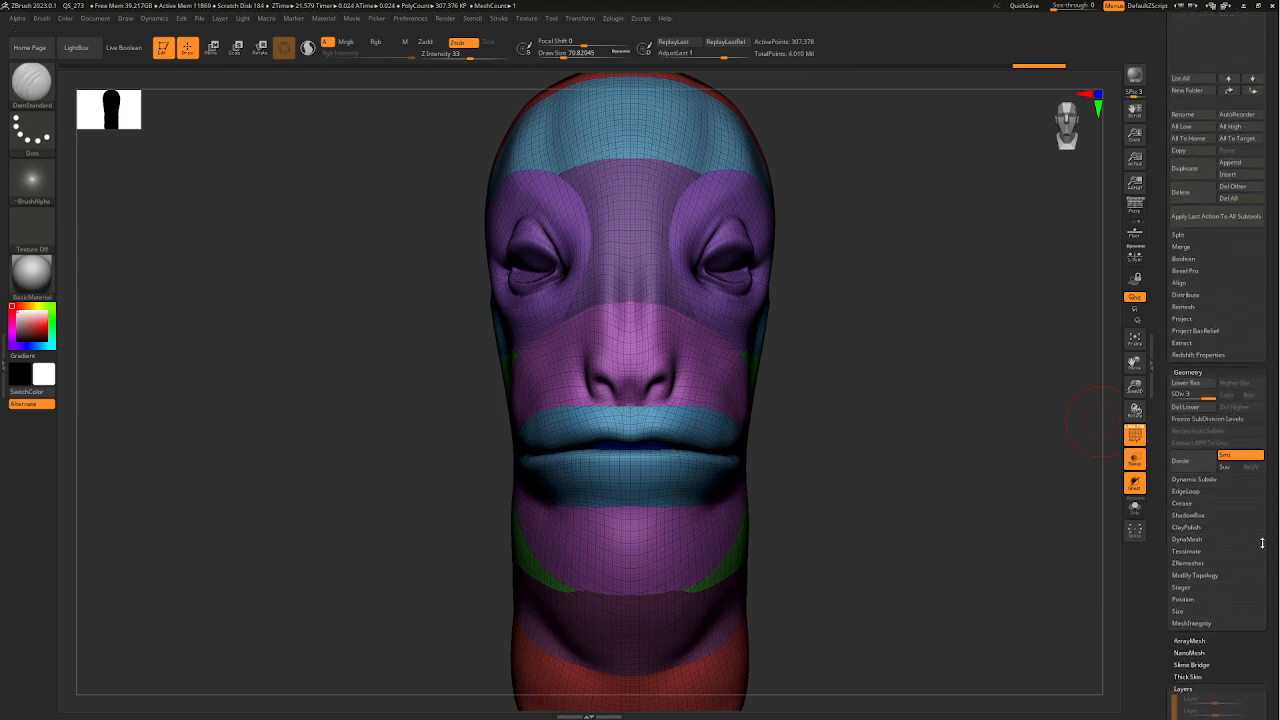
scroll(1203, 567, down, 2)
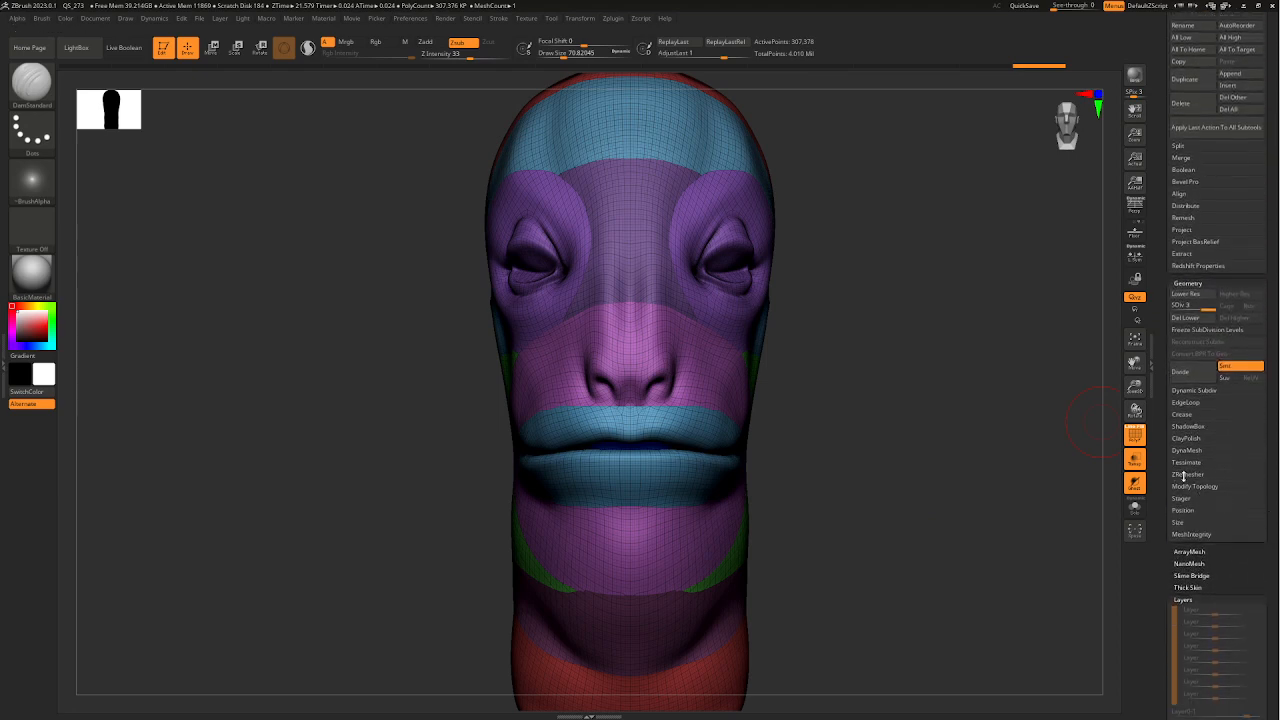
click(1188, 474)
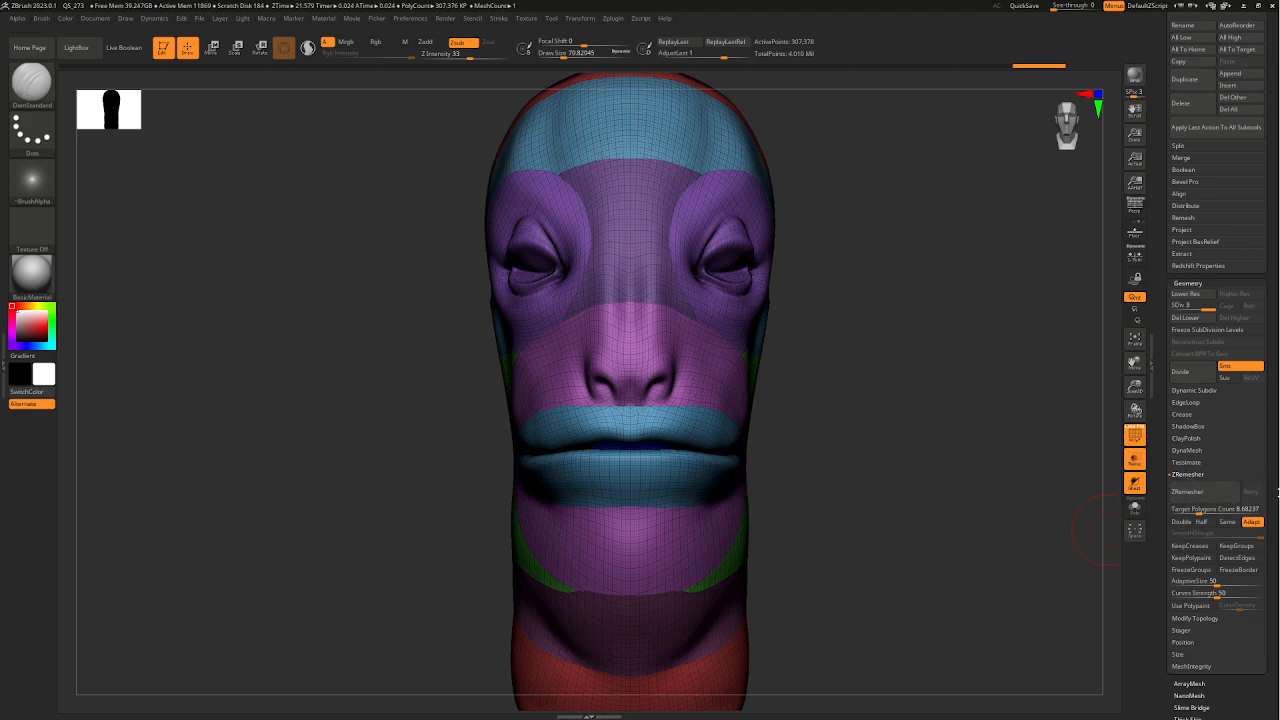
drag(1268, 499, 1200, 313)
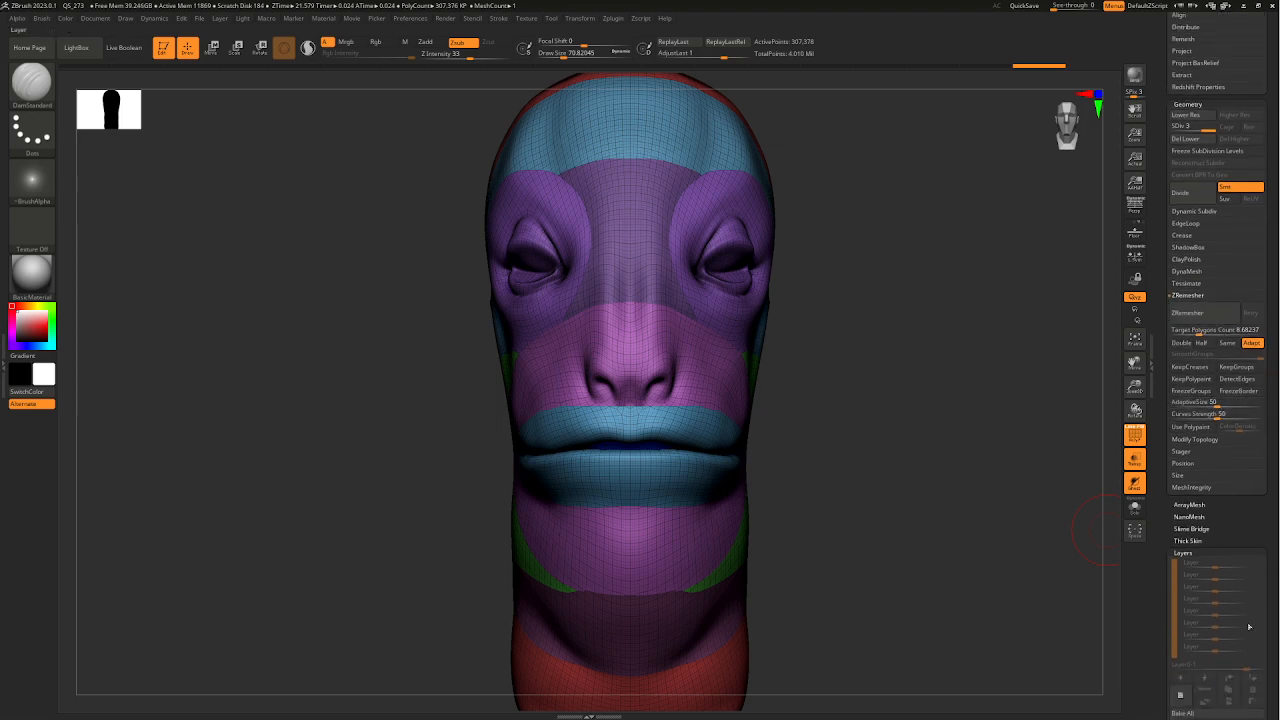
drag(1249, 627, 1224, 549)
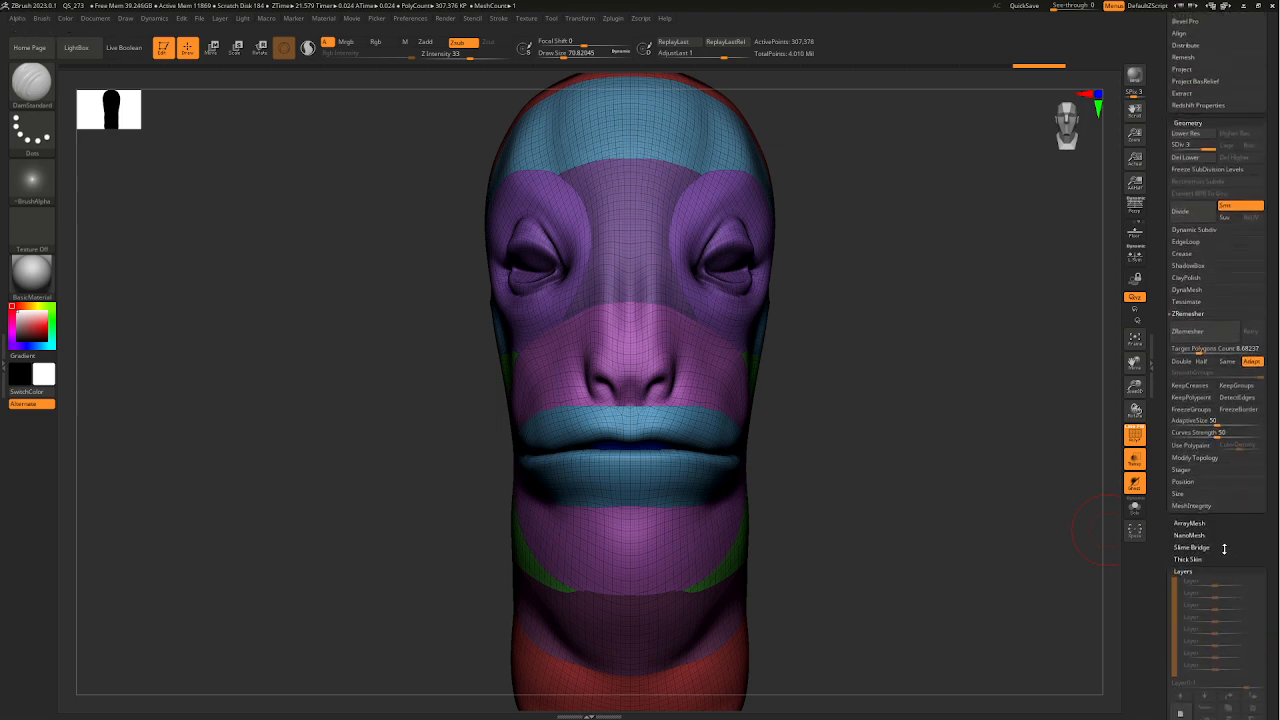
click(1196, 350)
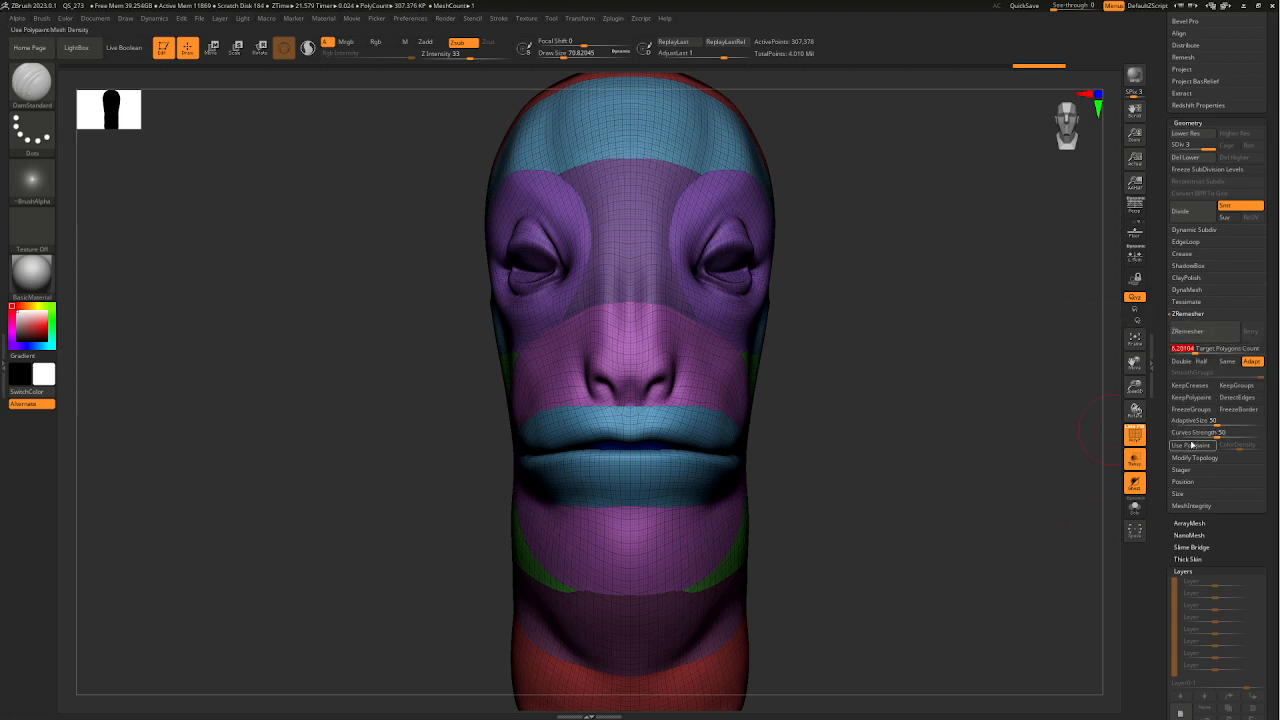
click(1245, 388)
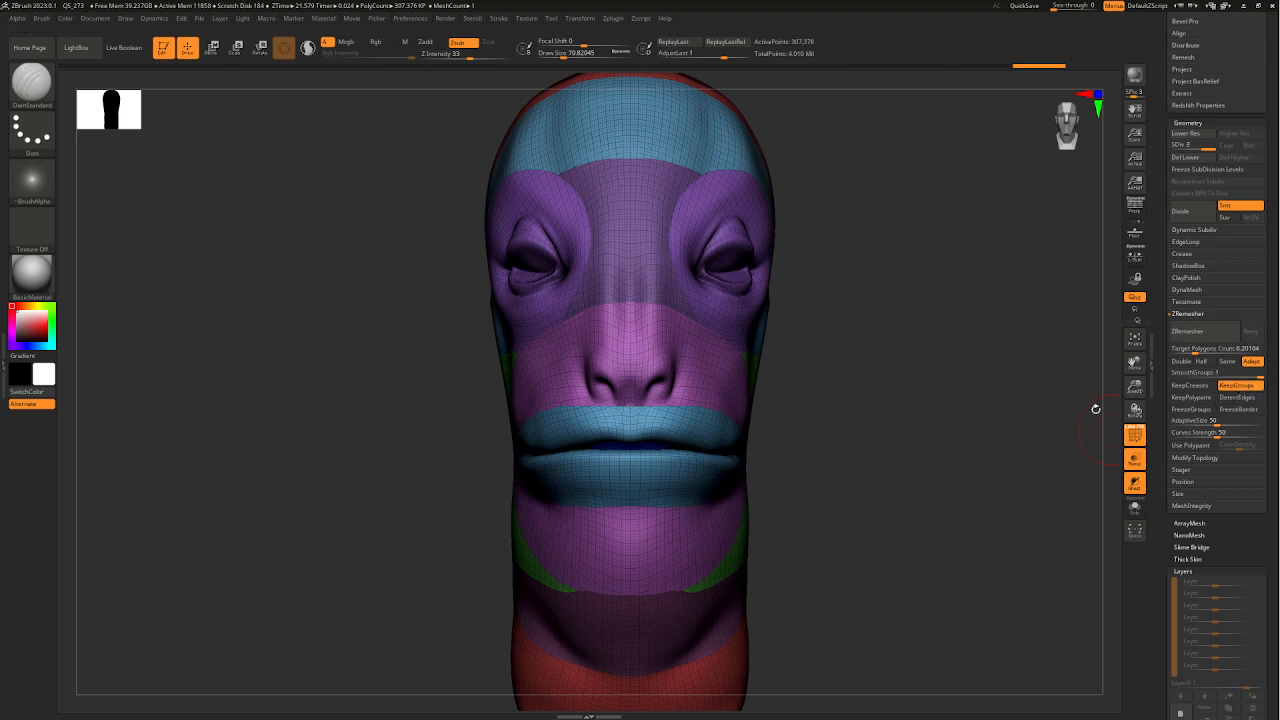
- Run ZRemesher on the duplicated head and inspect the new topology along the polygroup borders from both sides
drag(900, 450, 862, 431)
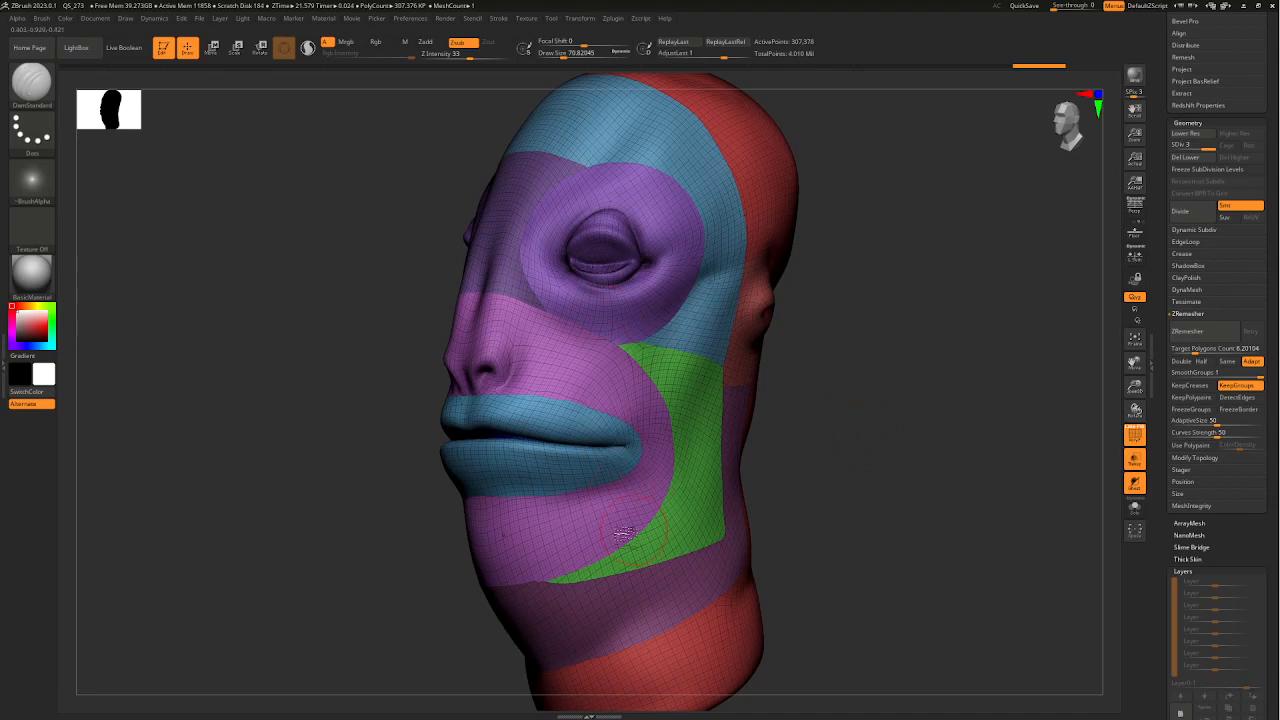
shift+drag(781, 432, 786, 440)
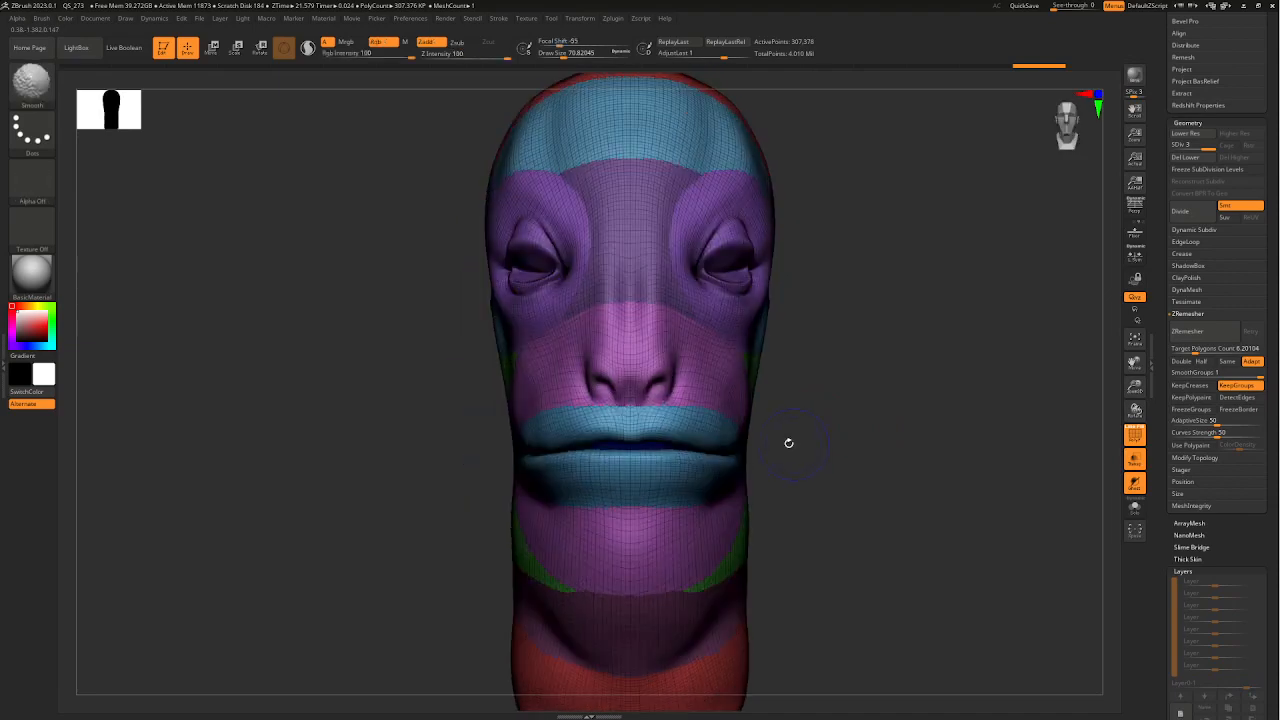
alt+right_drag(737, 417, 690, 484)
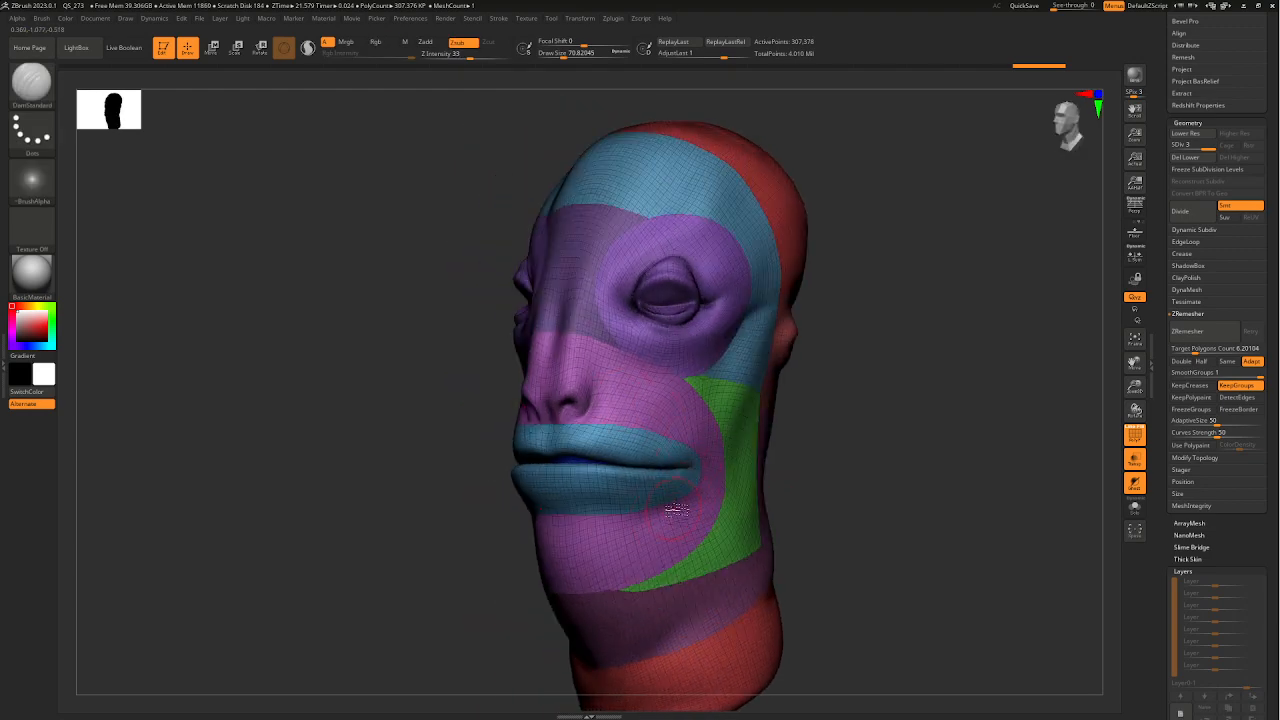
right_drag(816, 463, 662, 437)
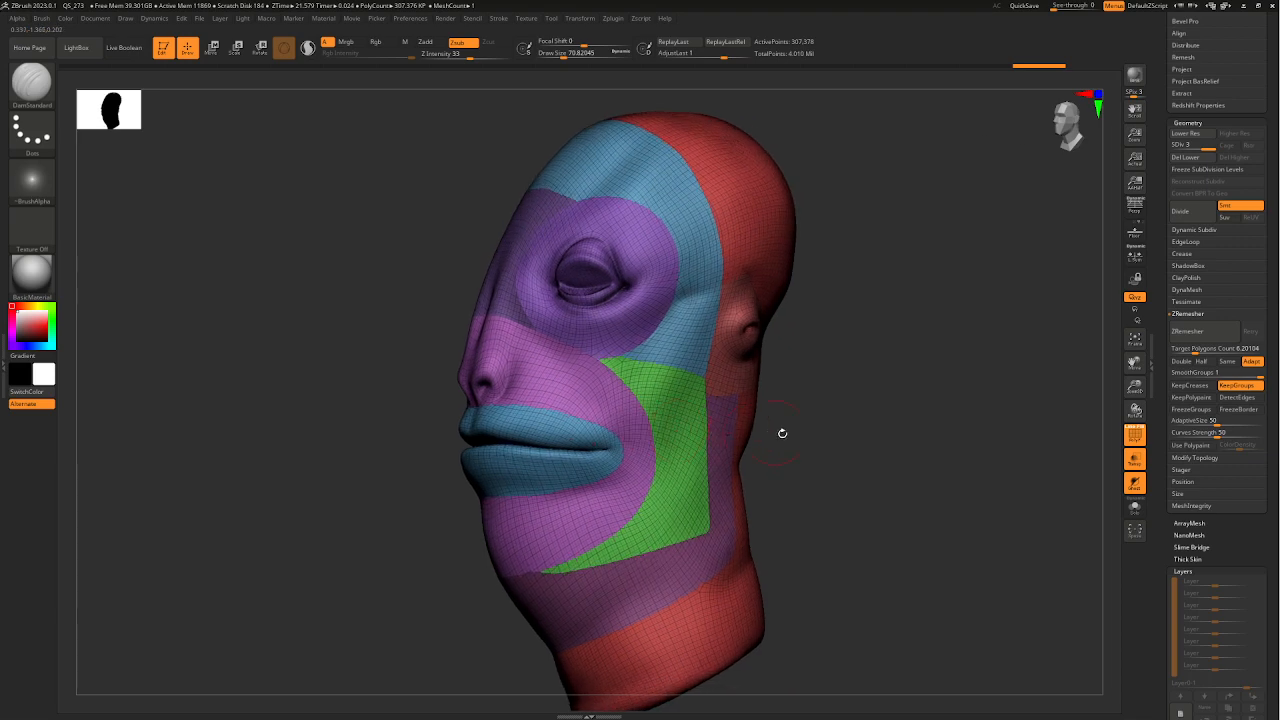
mouse_move(783, 434)
right_down()
mouse_move(750, 438)
mouse_move(779, 440)
right_up()
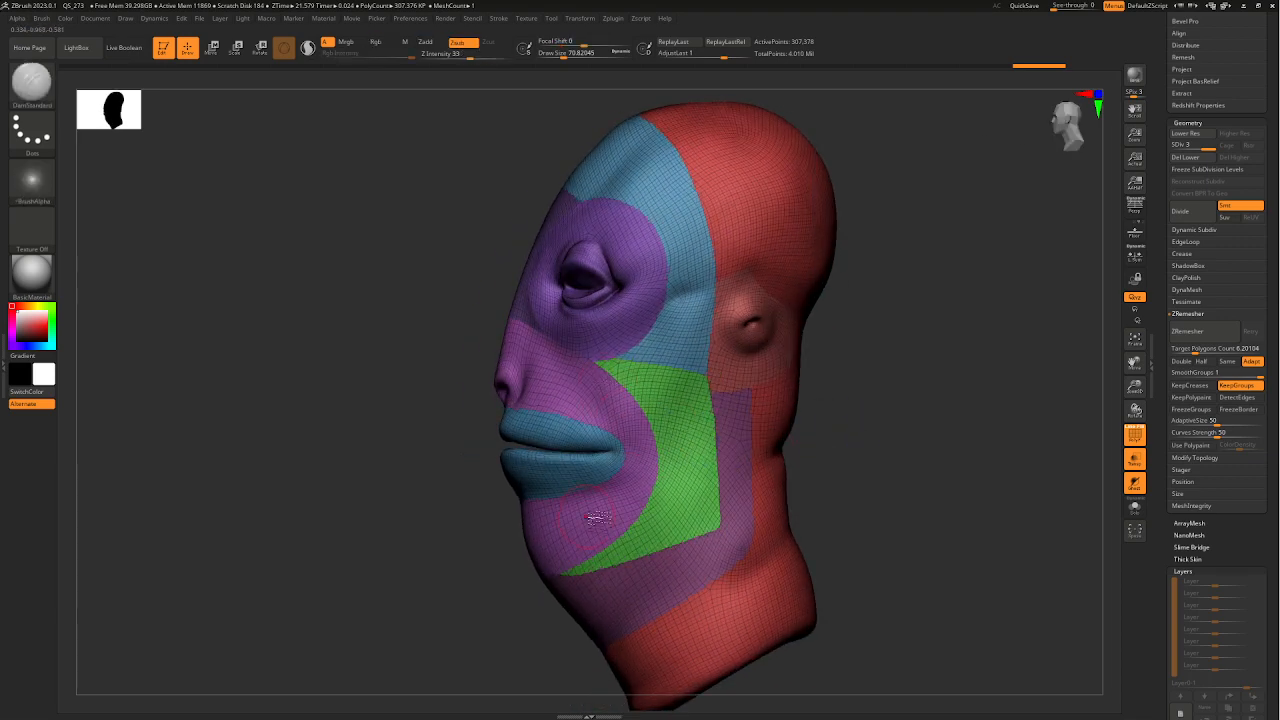
right_drag(818, 511, 922, 468)
key(f)
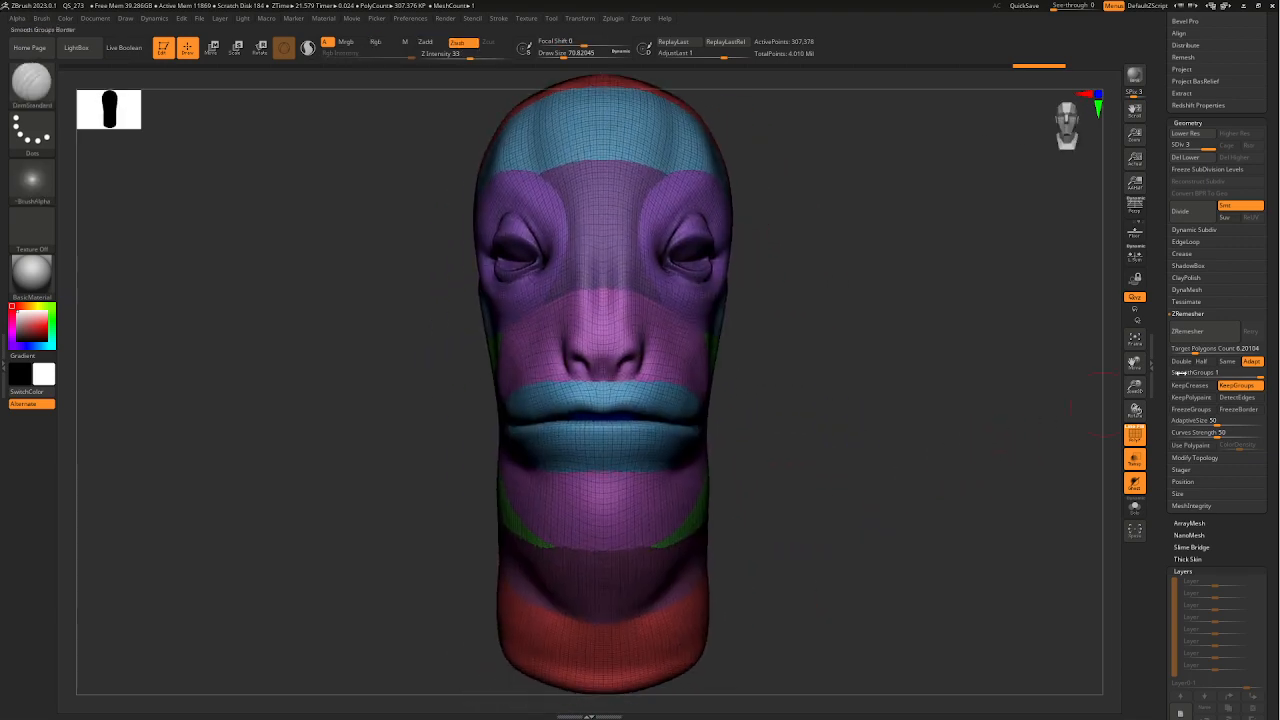
click(1196, 333)
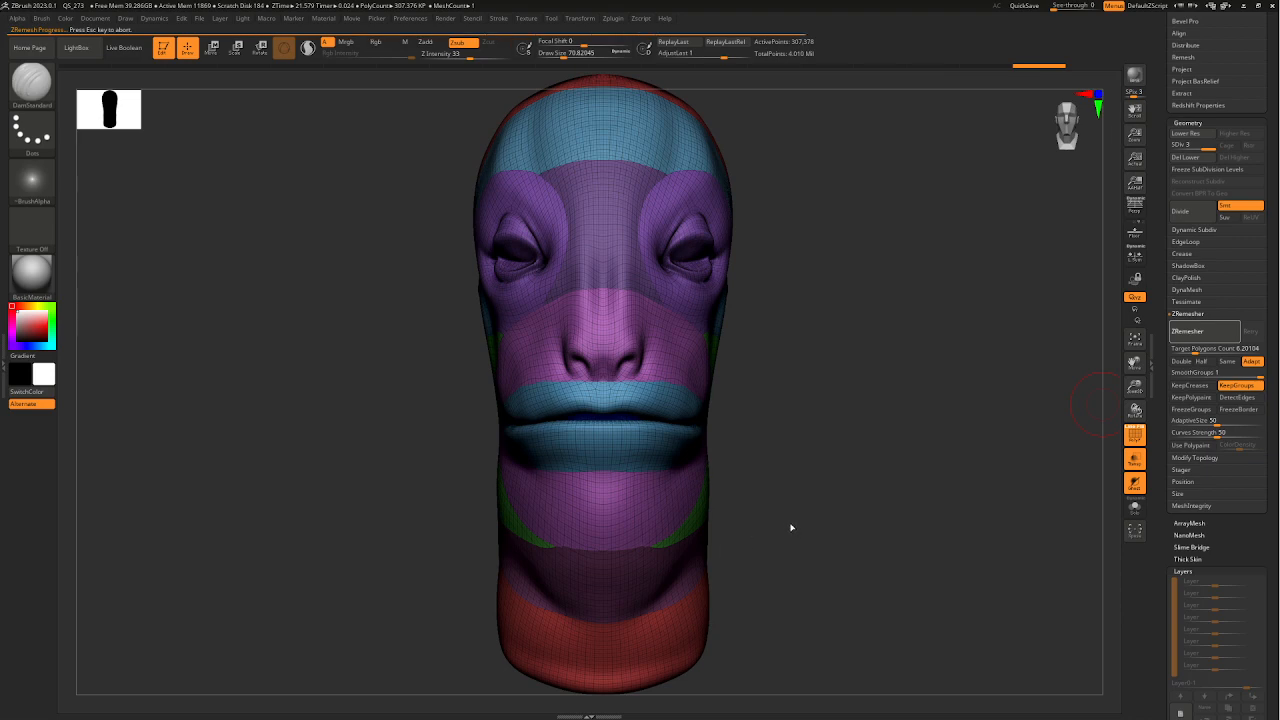
drag(823, 457, 777, 445)
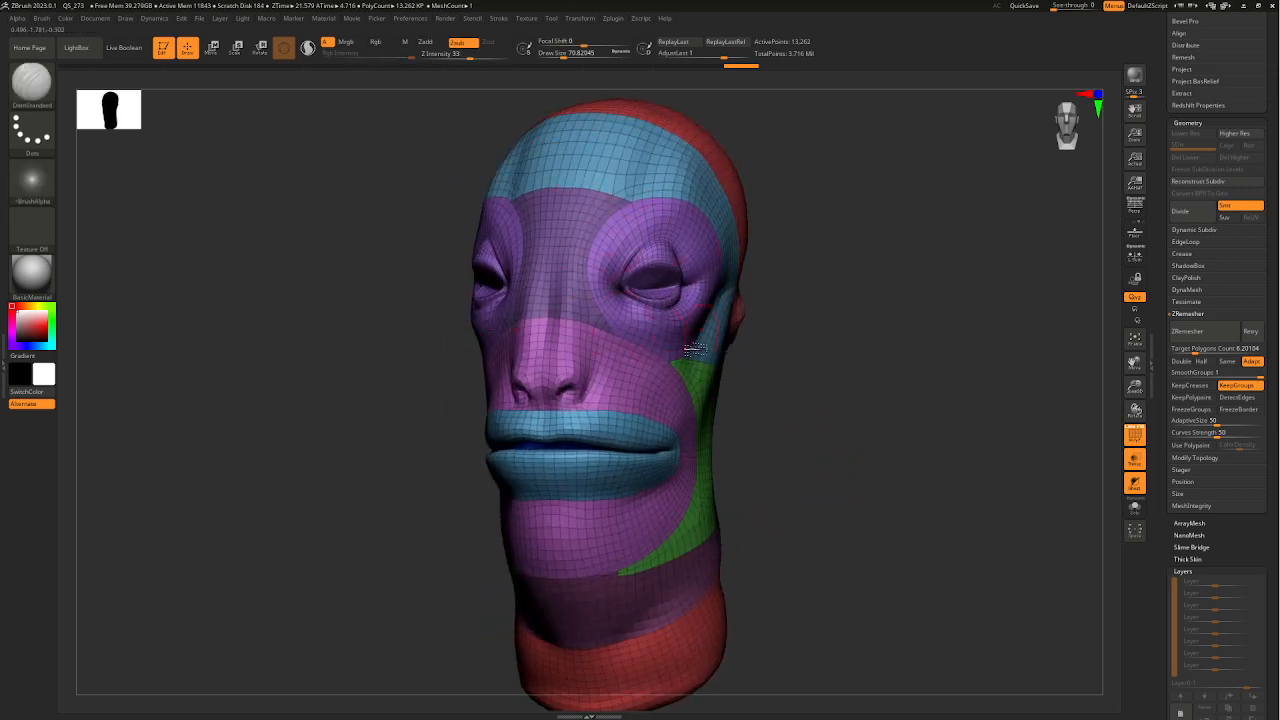
drag(750, 488, 824, 440)
drag(764, 333, 697, 372)
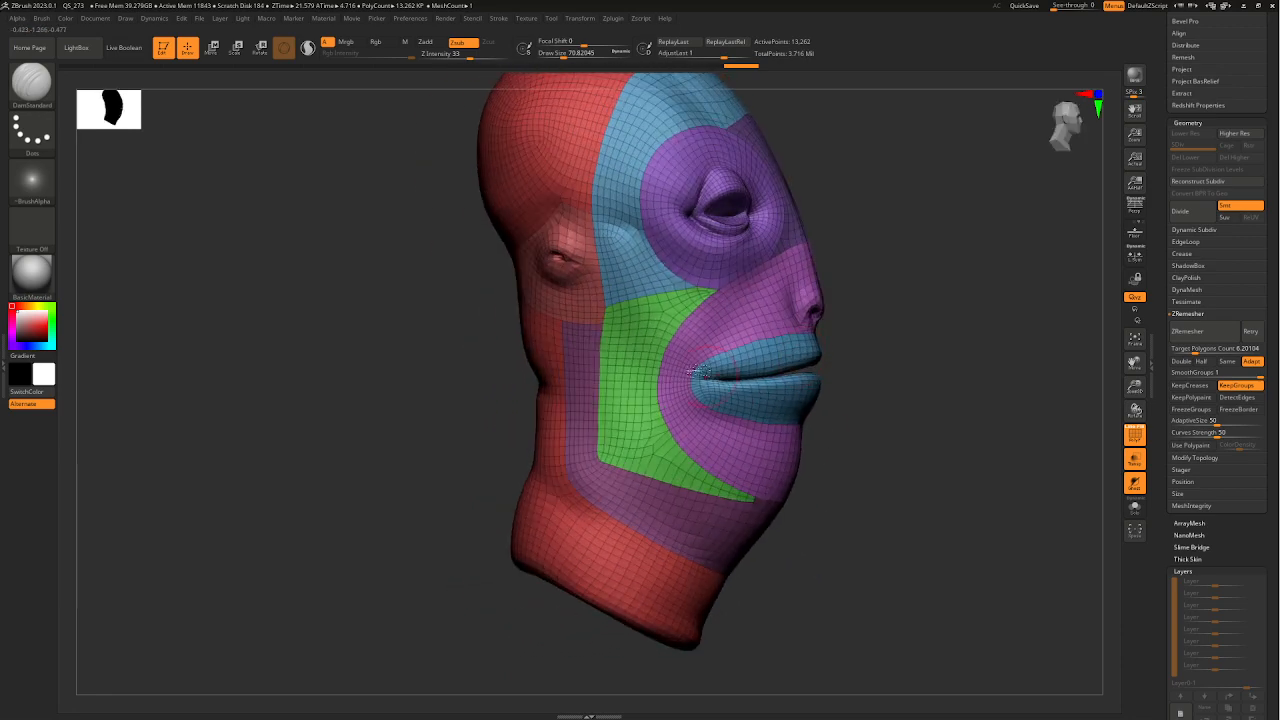
- Divide the remeshed head twice, up to subdivision level 3, for finer masking around the eye
drag(799, 508, 684, 462)
drag(630, 370, 743, 388)
right_drag(743, 388, 700, 290)
ctrl+right_drag(602, 272, 857, 343)
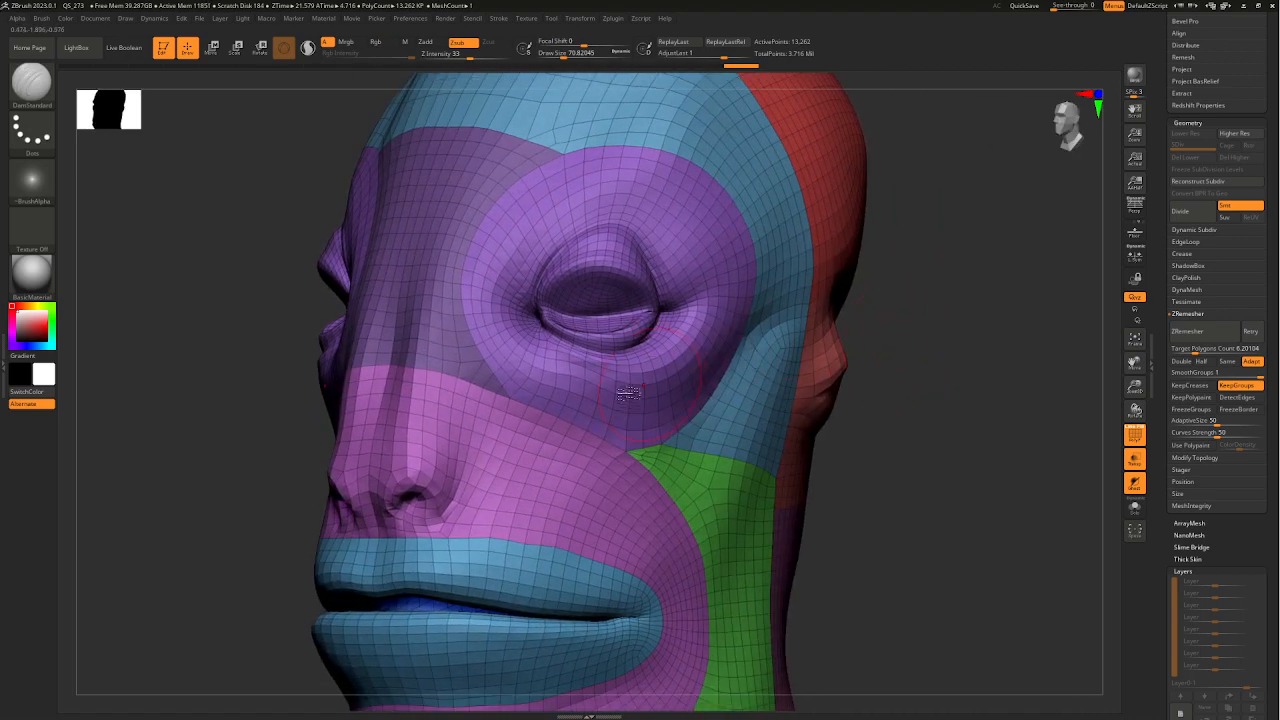
key(ctrl+d)
key(ctrl+d)
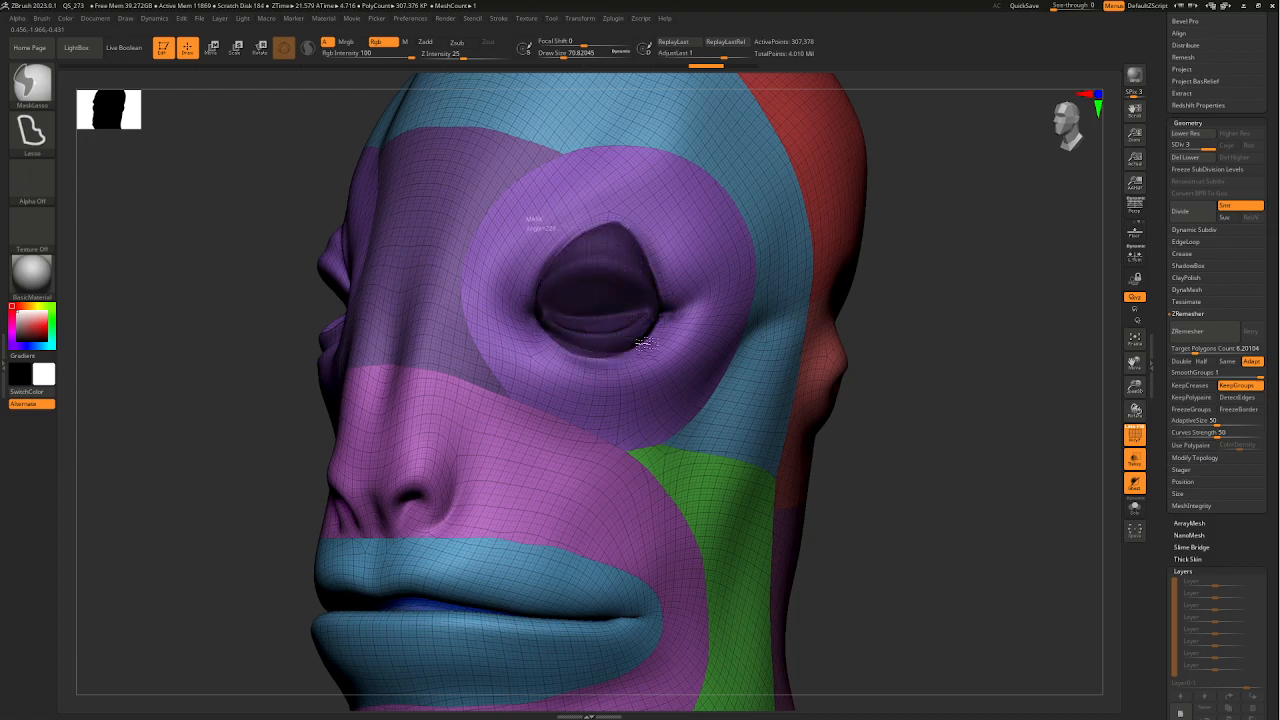
- Refine the lasso mask over the eye opening along the lower and upper eyelid edges
mouse_move(779, 348)
right_down()
mouse_move(960, 409)
mouse_move(877, 403)
mouse_move(803, 457)
mouse_move(737, 443)
mouse_move(811, 451)
mouse_move(727, 483)
mouse_move(829, 491)
mouse_move(800, 491)
mouse_move(700, 429)
mouse_move(788, 462)
mouse_move(711, 373)
right_up()
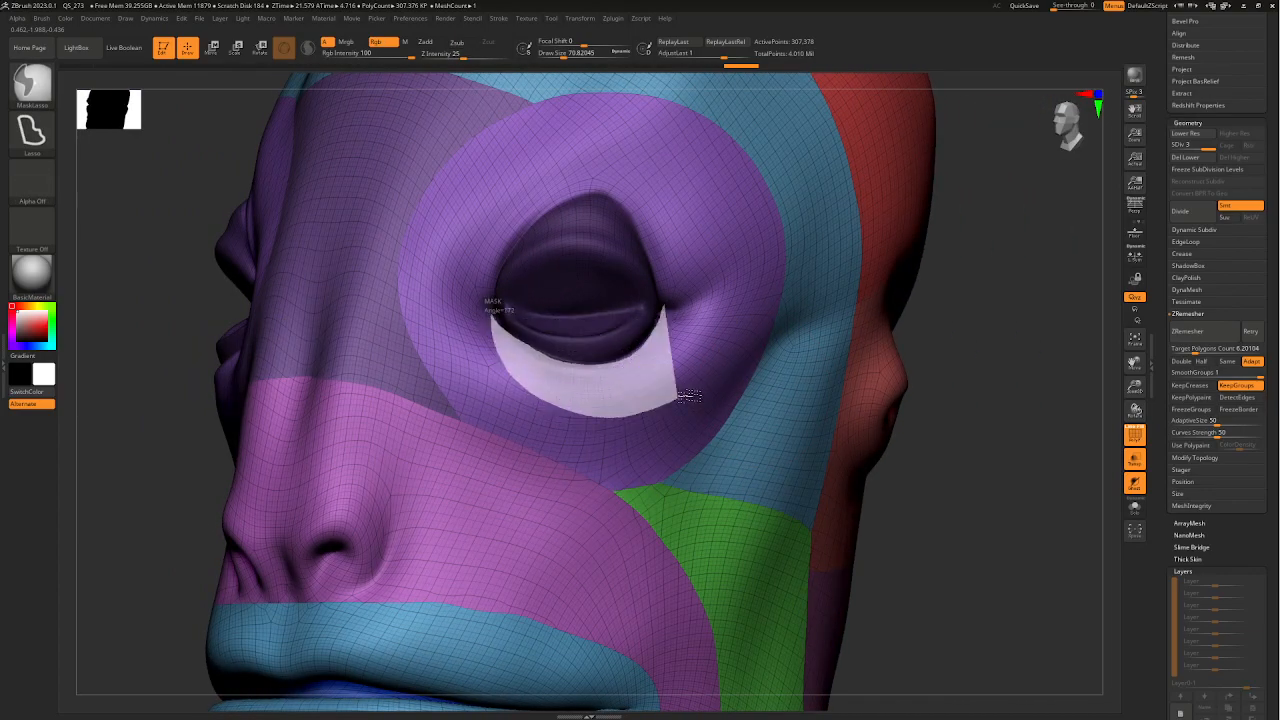
ctrl+drag(690, 396, 709, 414)
mouse_move(709, 414)
right_down()
mouse_move(1009, 394)
mouse_move(940, 397)
right_up()
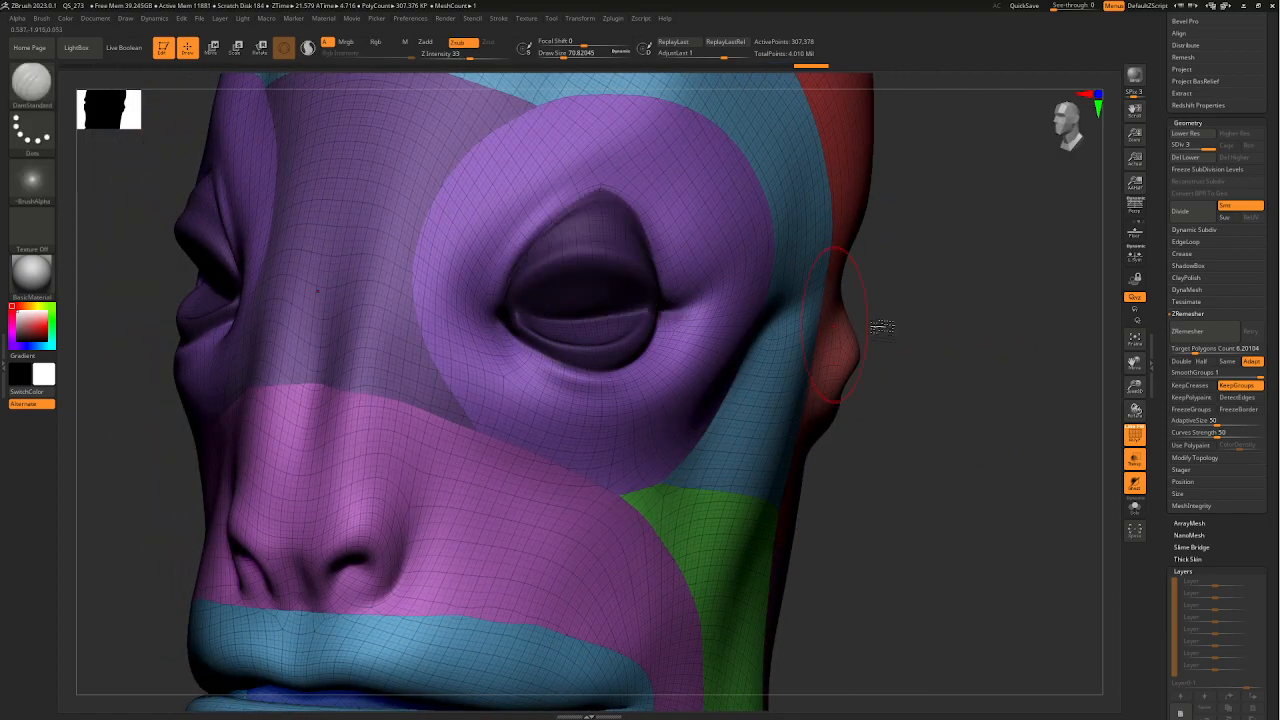
right_drag(877, 323, 809, 294)
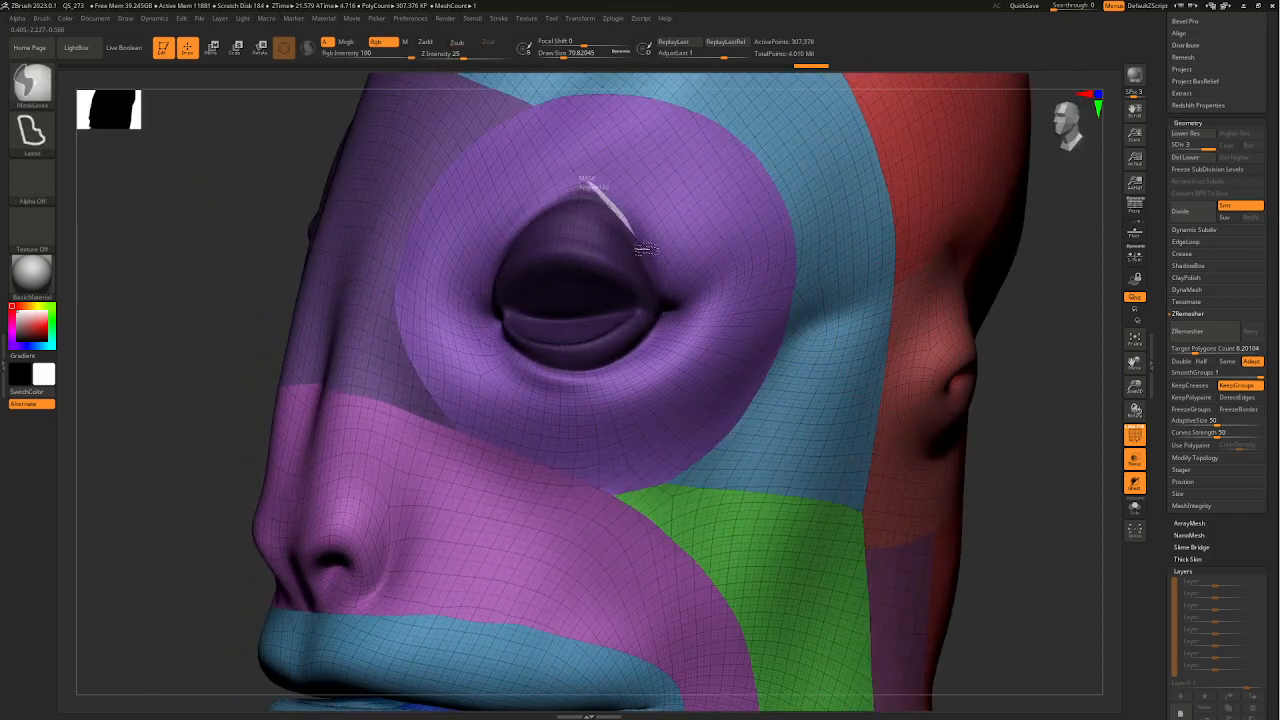
ctrl+drag(632, 178, 630, 182)
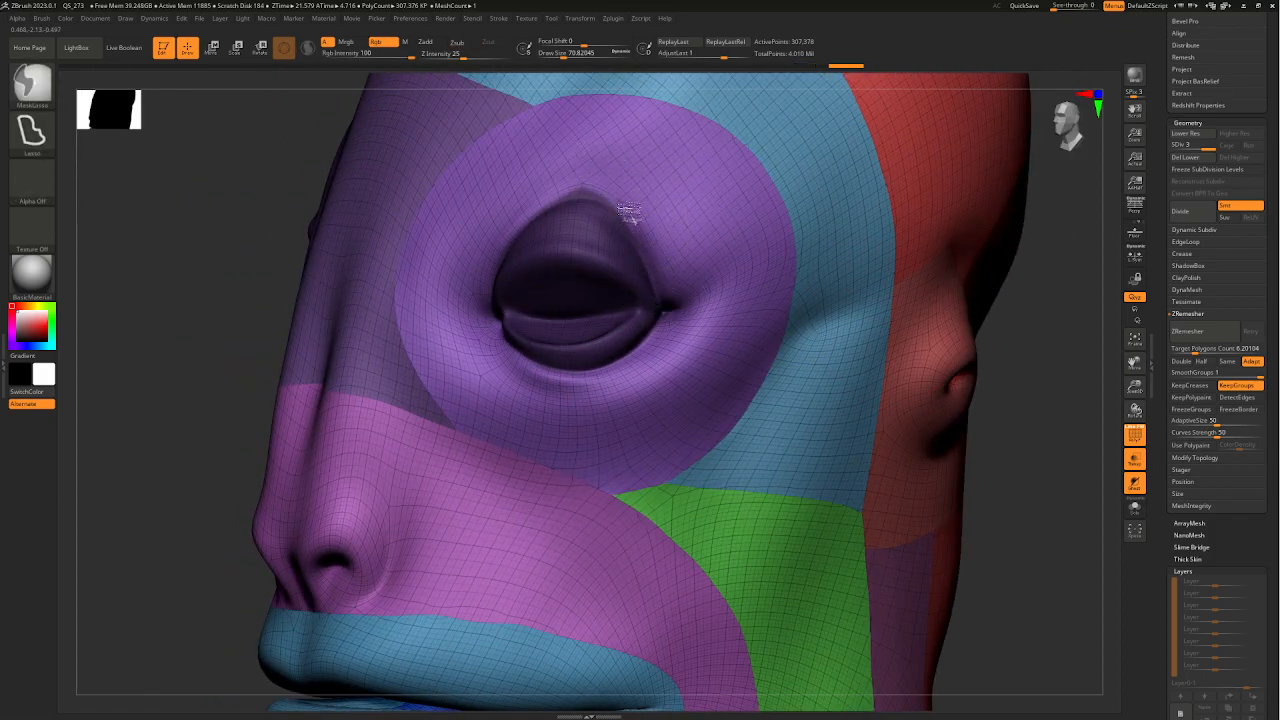
ctrl+drag(599, 142, 650, 185)
- Check the mask from the front and side, and remove the stray masked patch behind the ear
ctrl+right_drag(765, 226, 765, 150)
mouse_move(835, 415)
right_down()
mouse_move(977, 420)
mouse_move(774, 409)
right_up()
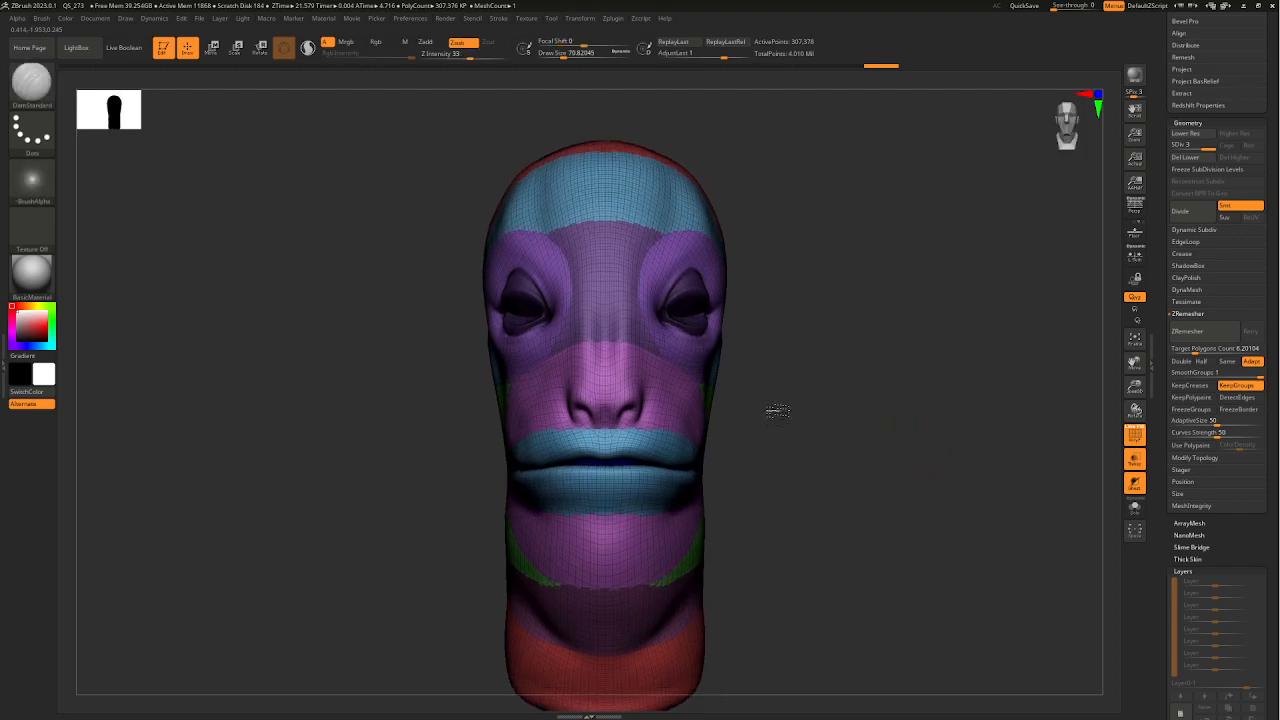
mouse_move(925, 440)
right_down()
mouse_move(737, 449)
mouse_move(774, 457)
right_up()
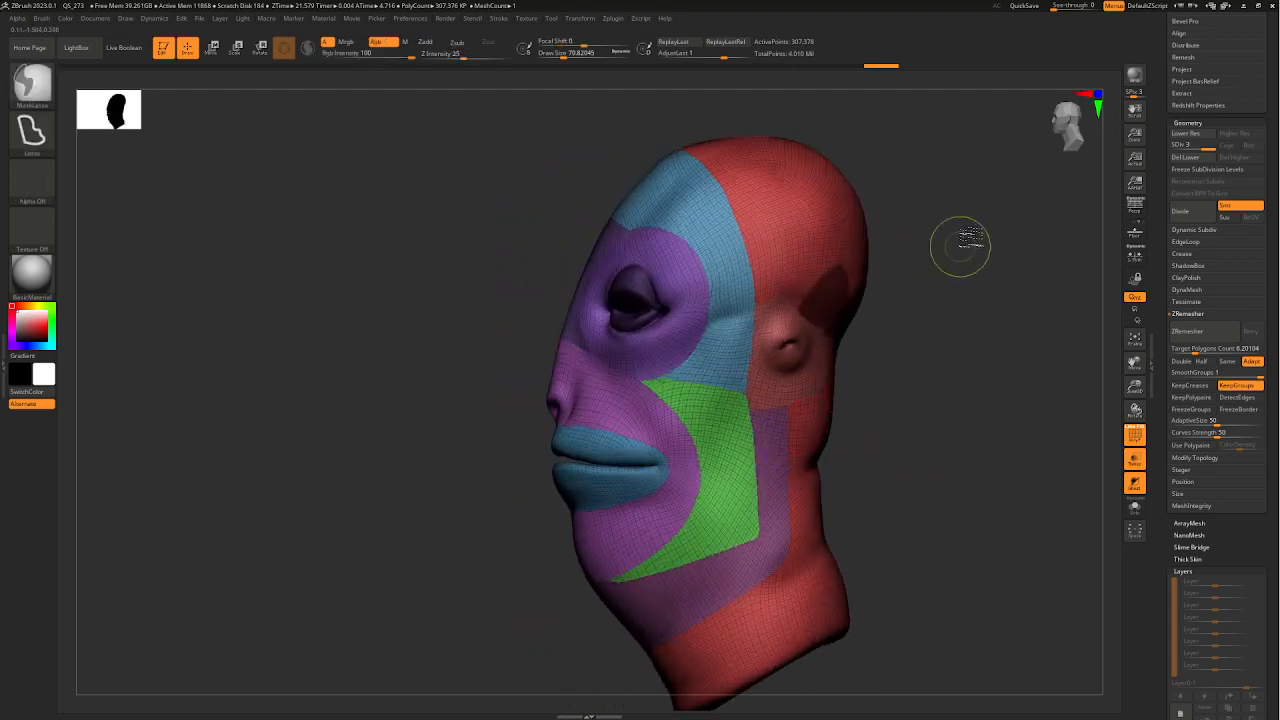
mouse_move(970, 207)
ctrl+mouse_down()
mouse_move(801, 378)
mouse_move(812, 388)
ctrl+mouse_up()
- Examine the polygroup layout of the face, jaw, ear and eye regions from the front and side
ctrl+right_drag(894, 449, 841, 400)
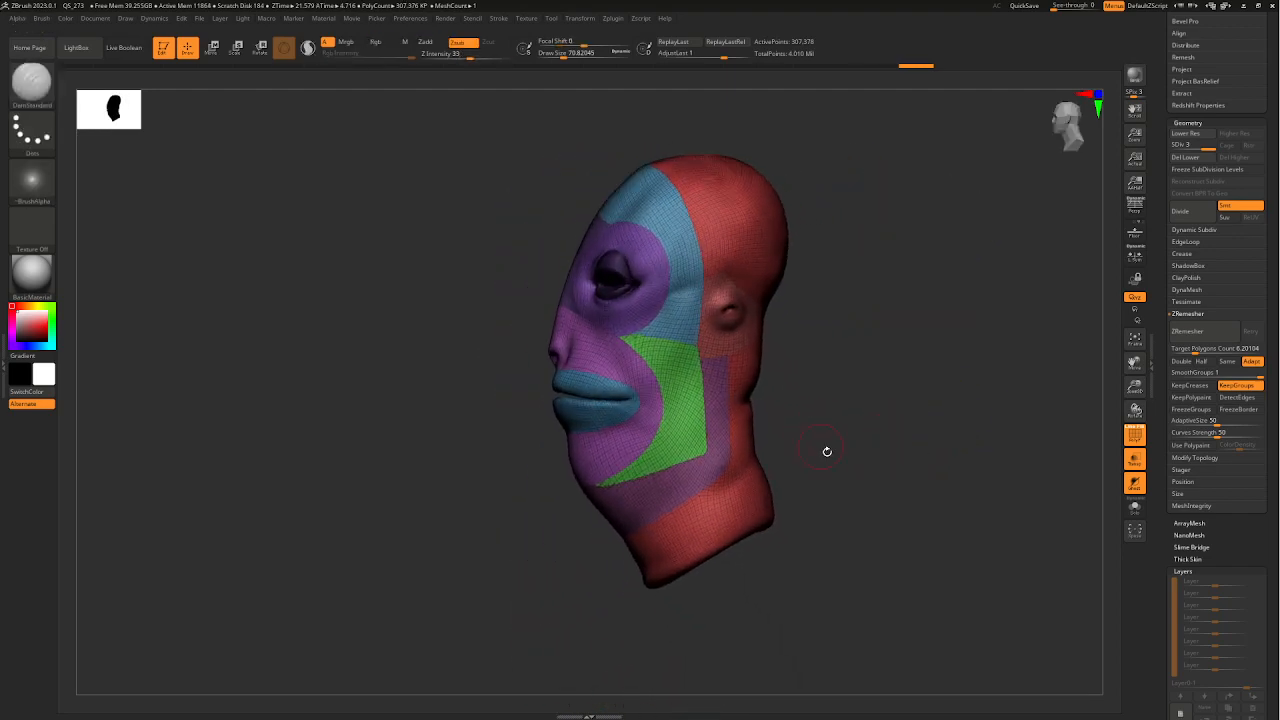
shift+right_drag(826, 449, 910, 457)
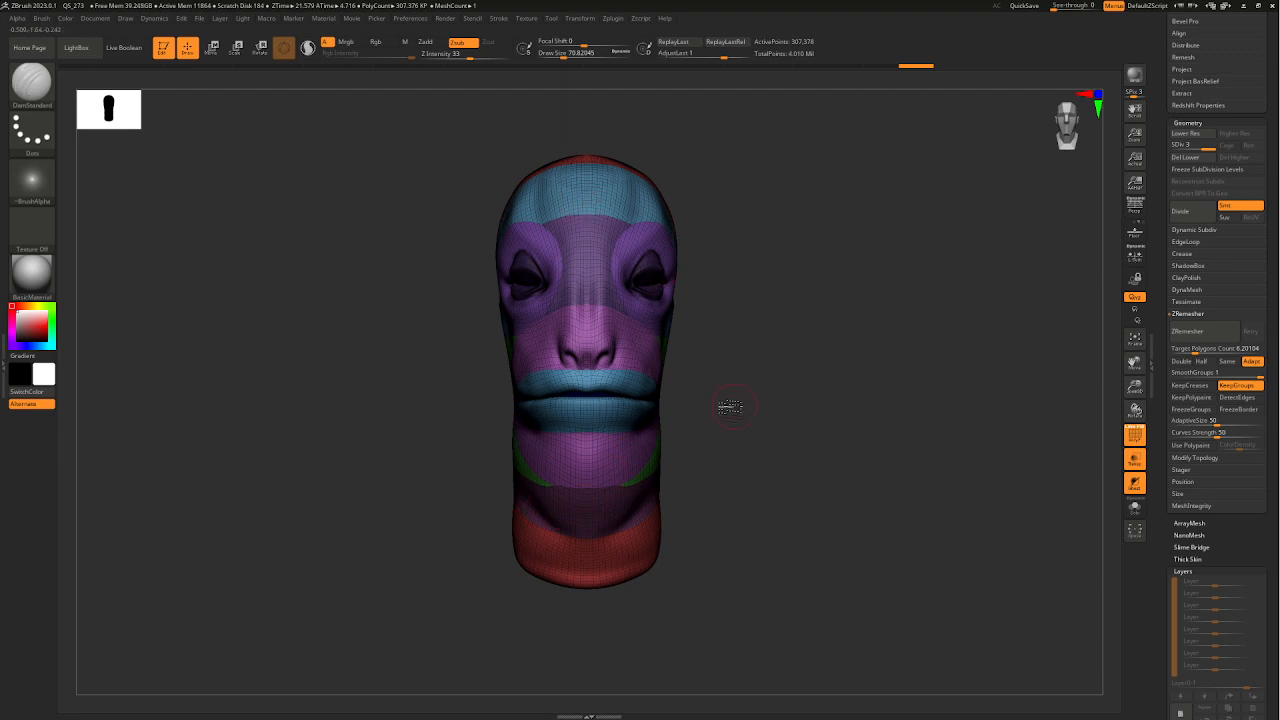
mouse_move(730, 406)
right_down()
mouse_move(592, 366)
mouse_move(590, 416)
mouse_move(609, 438)
mouse_move(561, 422)
right_up()
right_drag(790, 416, 835, 413)
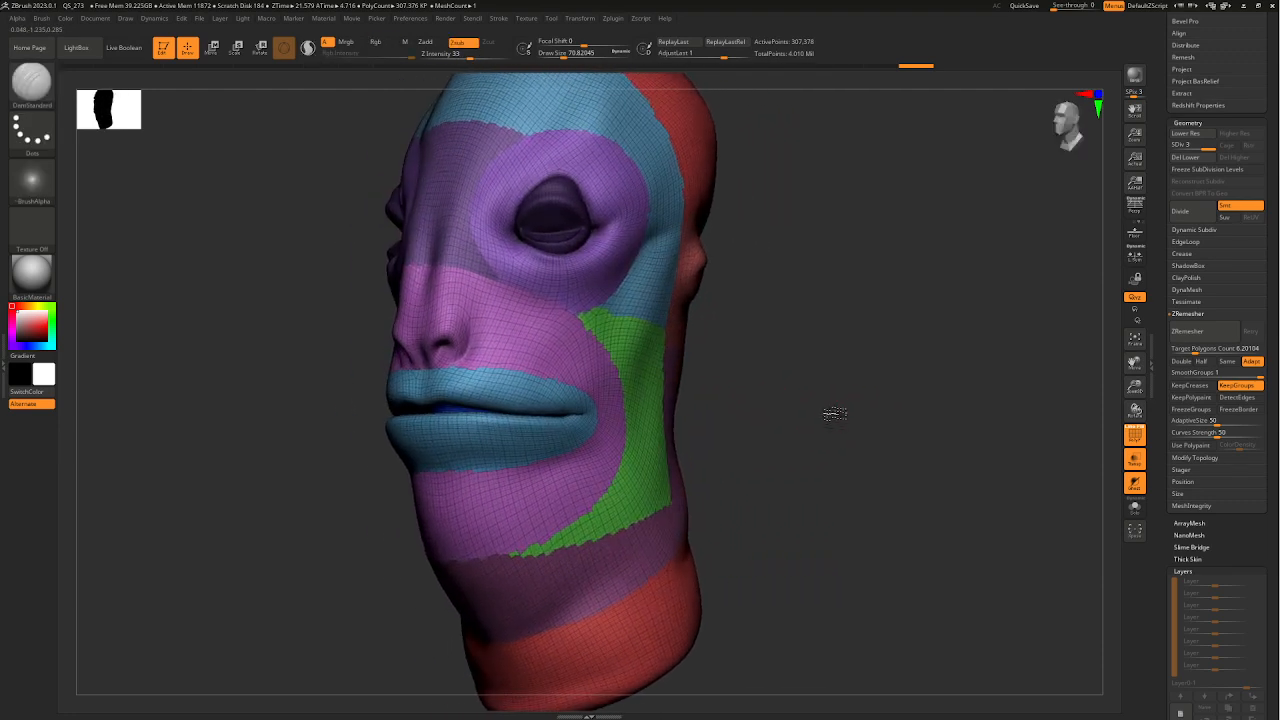
right_drag(651, 308, 578, 334)
right_drag(526, 214, 747, 451)
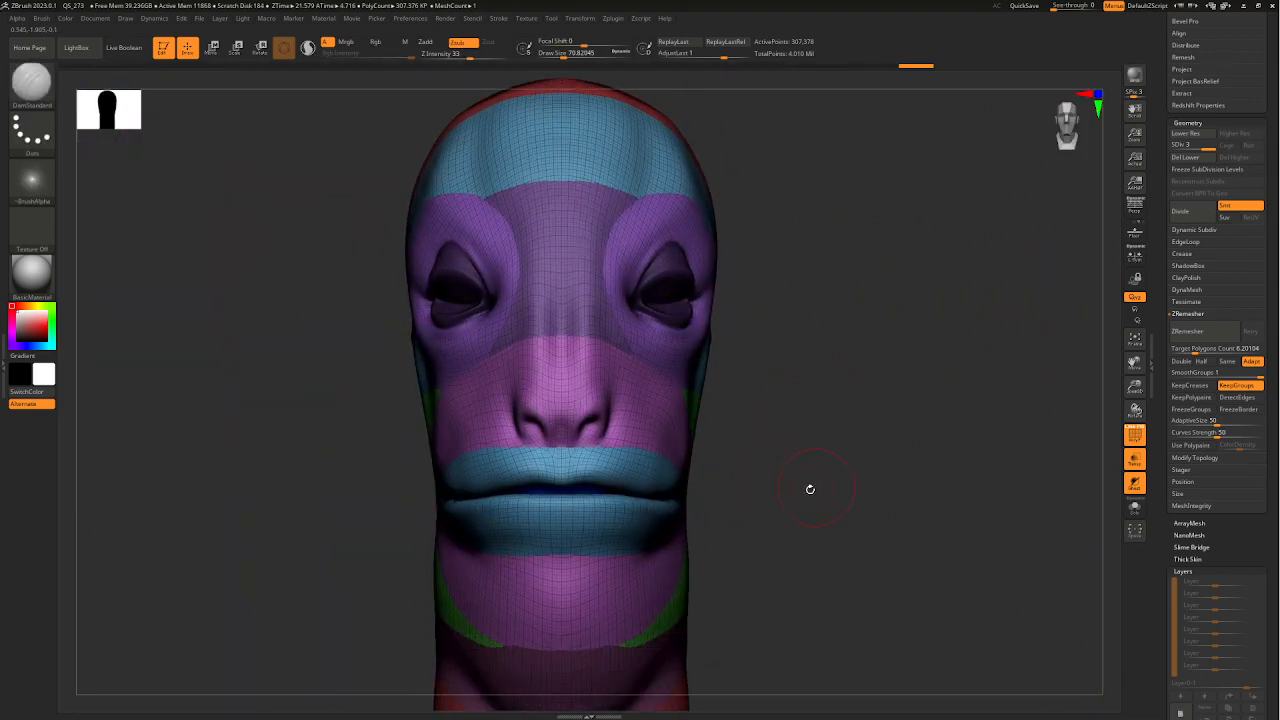
right_drag(810, 489, 665, 489)
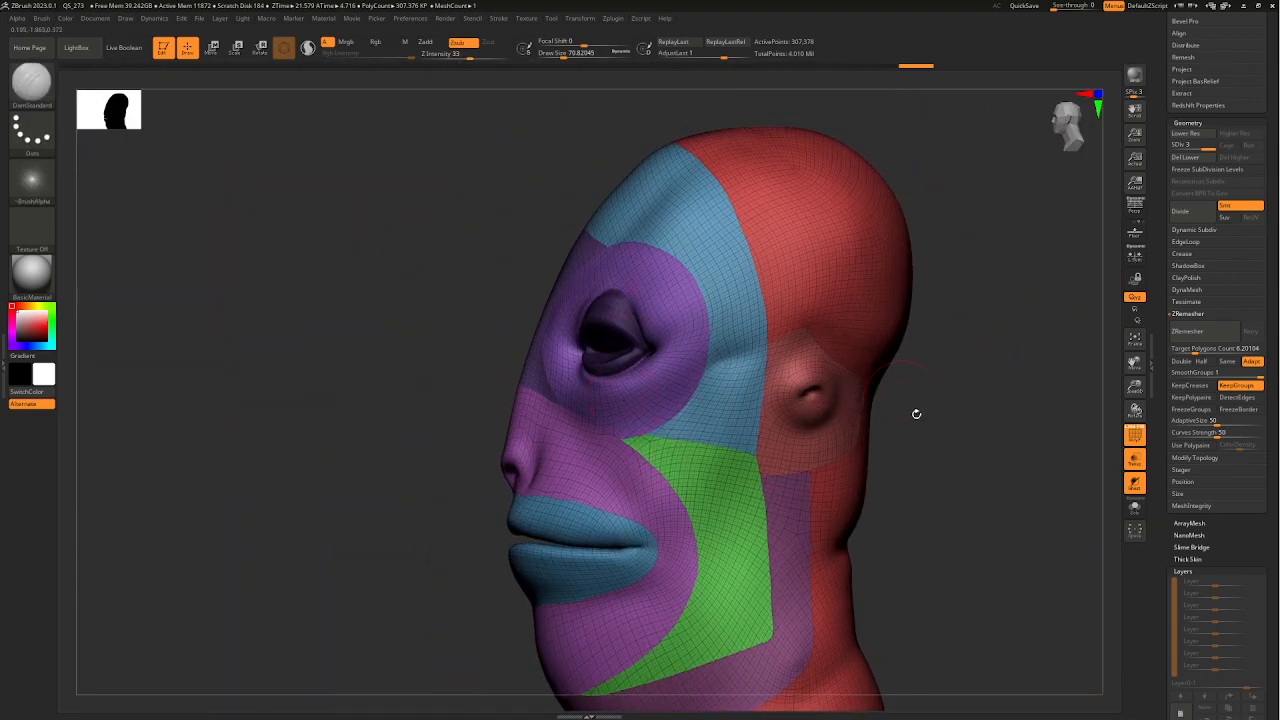
right_drag(916, 413, 684, 331)
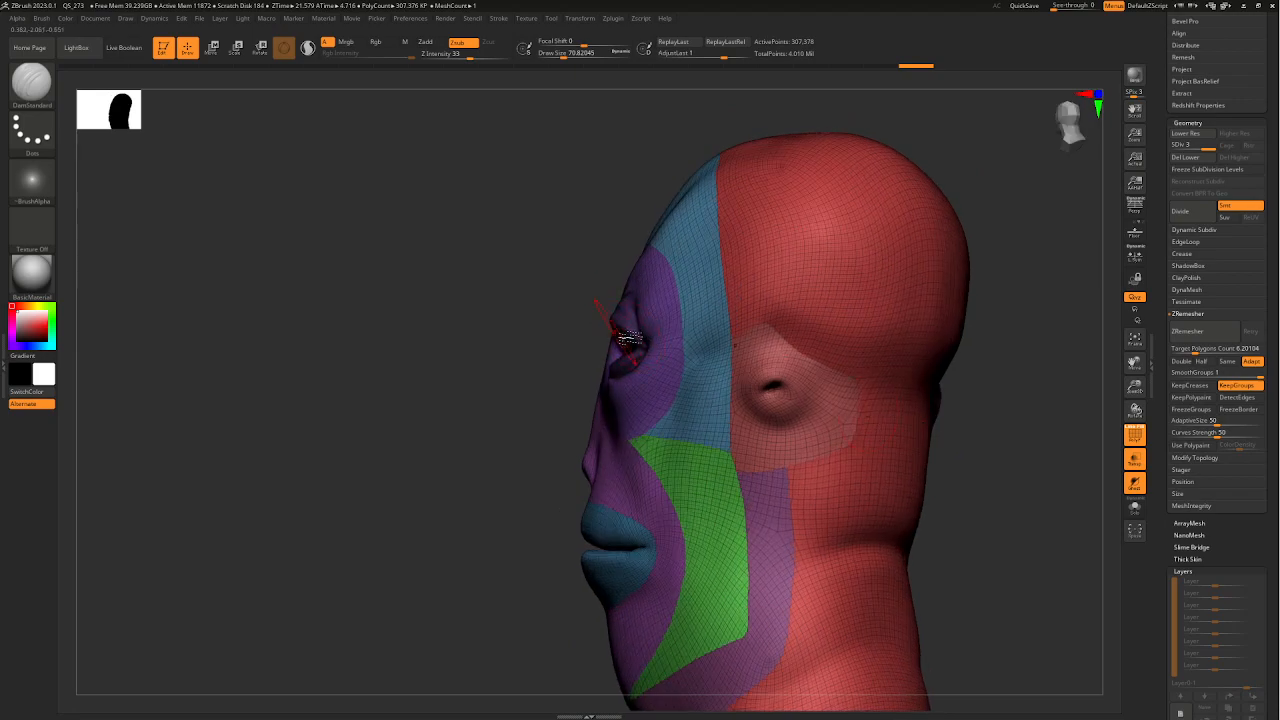
right_drag(555, 347, 635, 176)
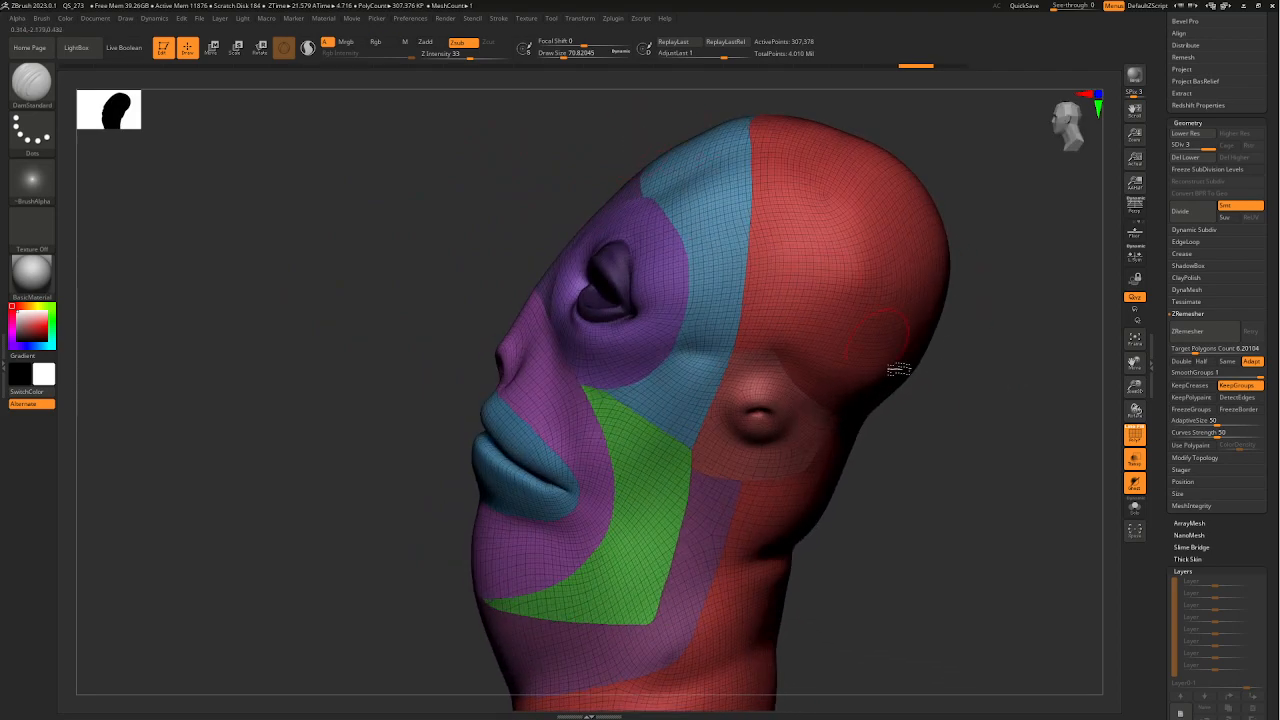
mouse_move(898, 369)
right_down()
mouse_move(894, 549)
mouse_move(929, 517)
mouse_move(908, 490)
mouse_move(903, 517)
mouse_move(926, 560)
mouse_move(847, 478)
mouse_move(840, 494)
mouse_move(806, 486)
mouse_move(894, 486)
mouse_move(783, 489)
mouse_move(963, 494)
mouse_move(900, 471)
mouse_move(929, 477)
mouse_move(850, 480)
mouse_move(800, 454)
mouse_move(730, 455)
right_up()
ctrl+right_drag(508, 260, 508, 341)
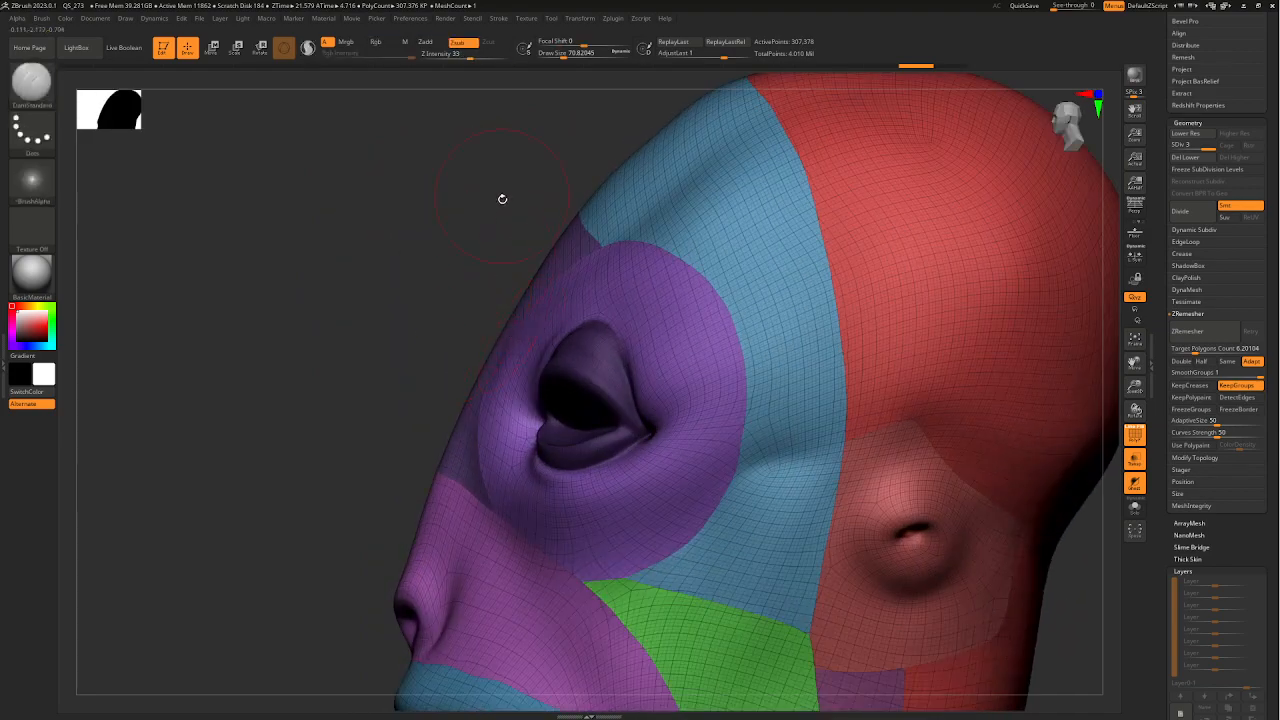
right_drag(502, 199, 713, 340)
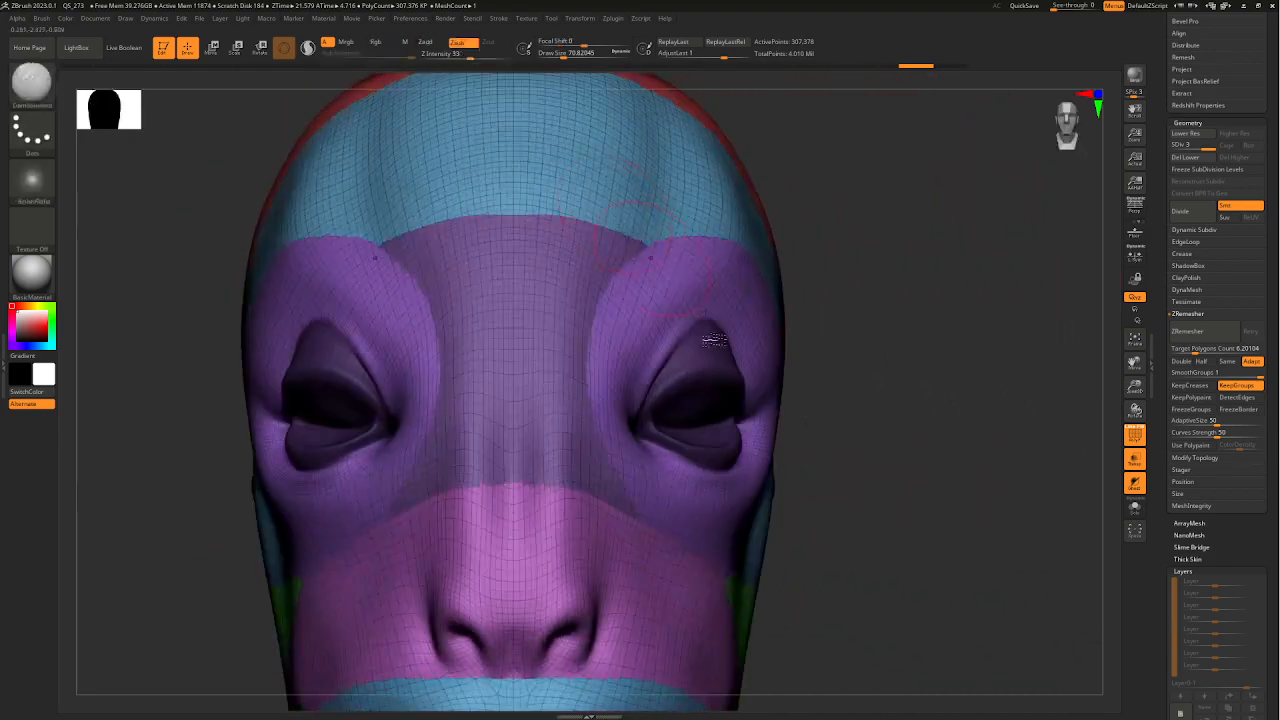
- Use Group Masked to give the masked eye openings their own polygroup, invert the mask to check it, and clear it
key(f)
scroll(1270, 446, down, 10)
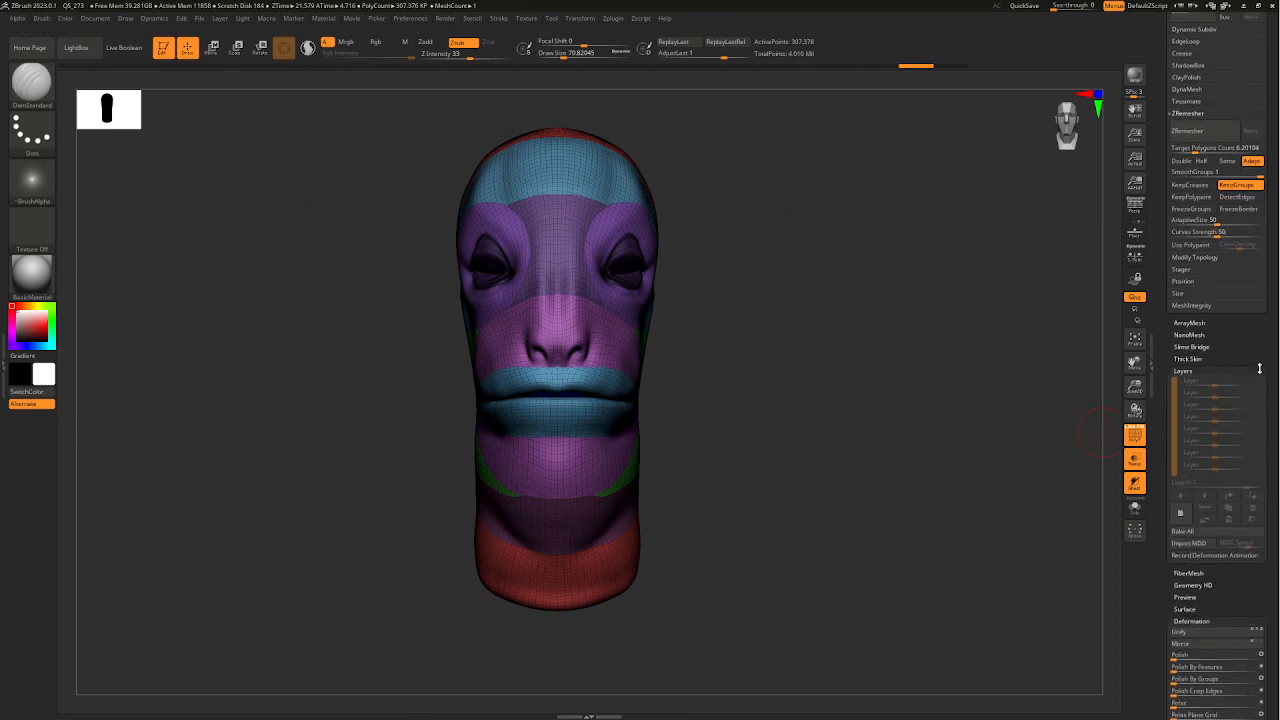
scroll(1250, 308, down, 10)
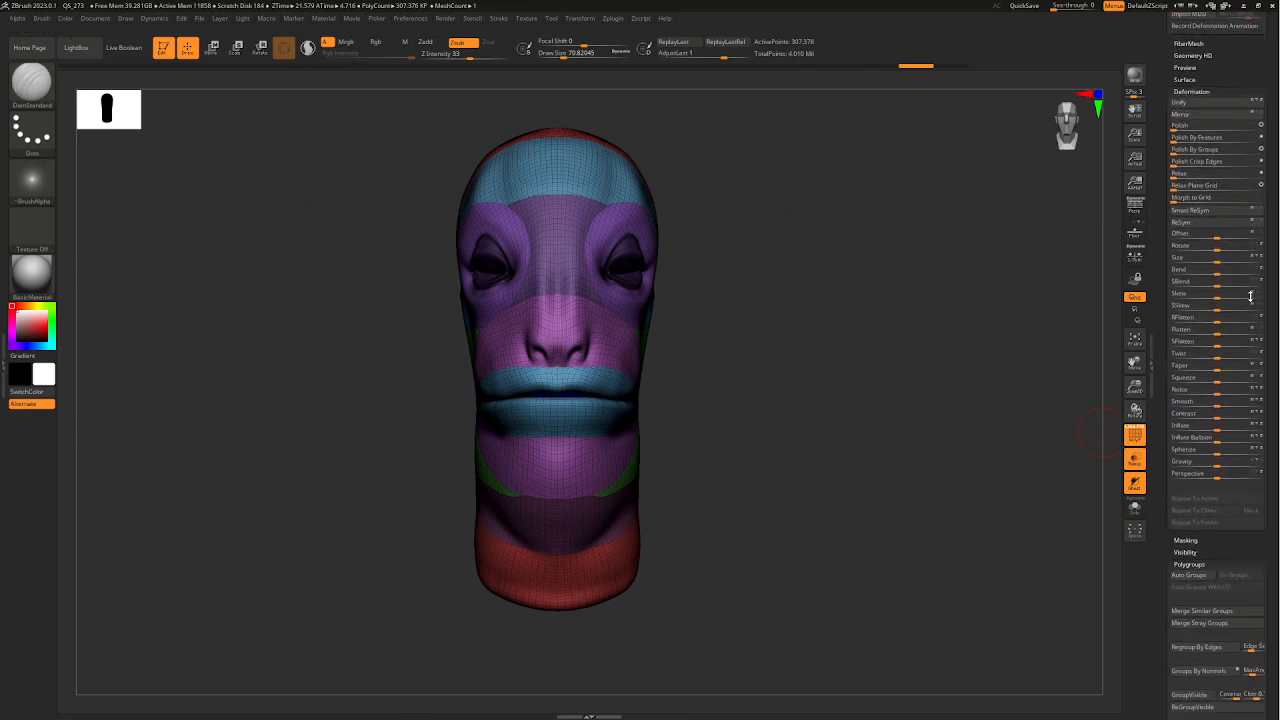
scroll(1249, 290, down, 2)
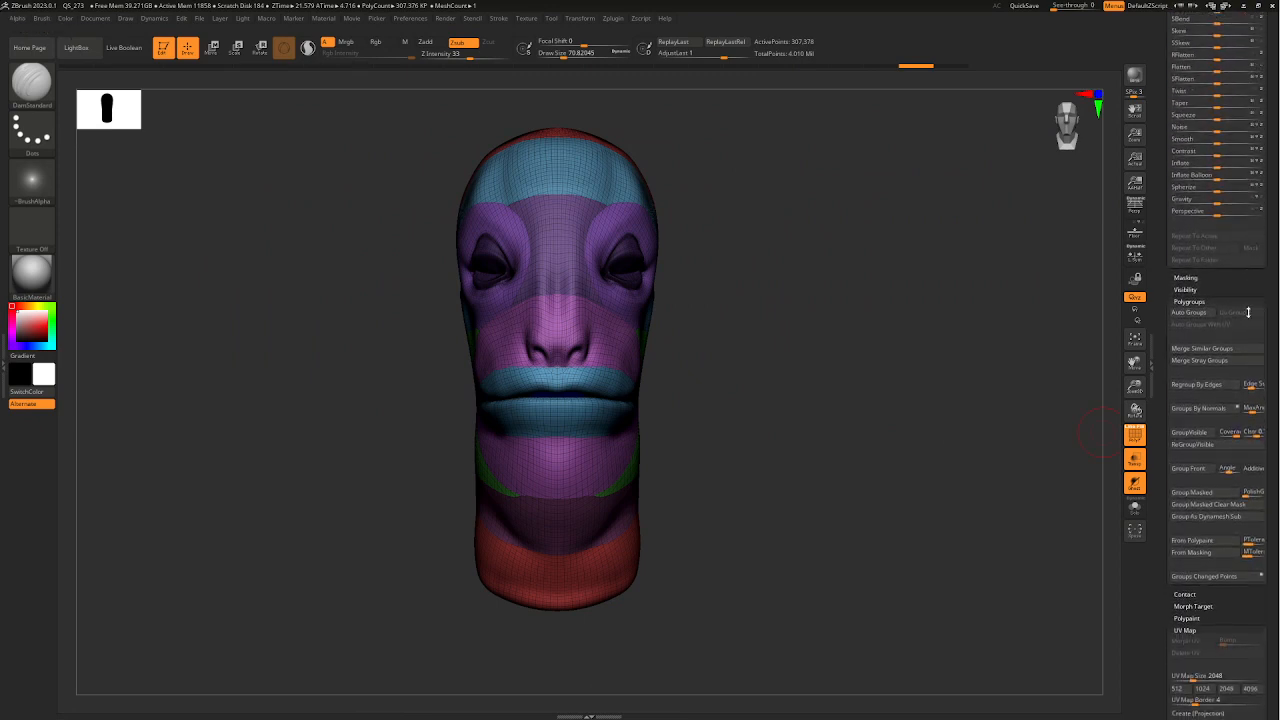
click(1199, 495)
ctrl+click(927, 443)
alt+right_drag(719, 348, 687, 476)
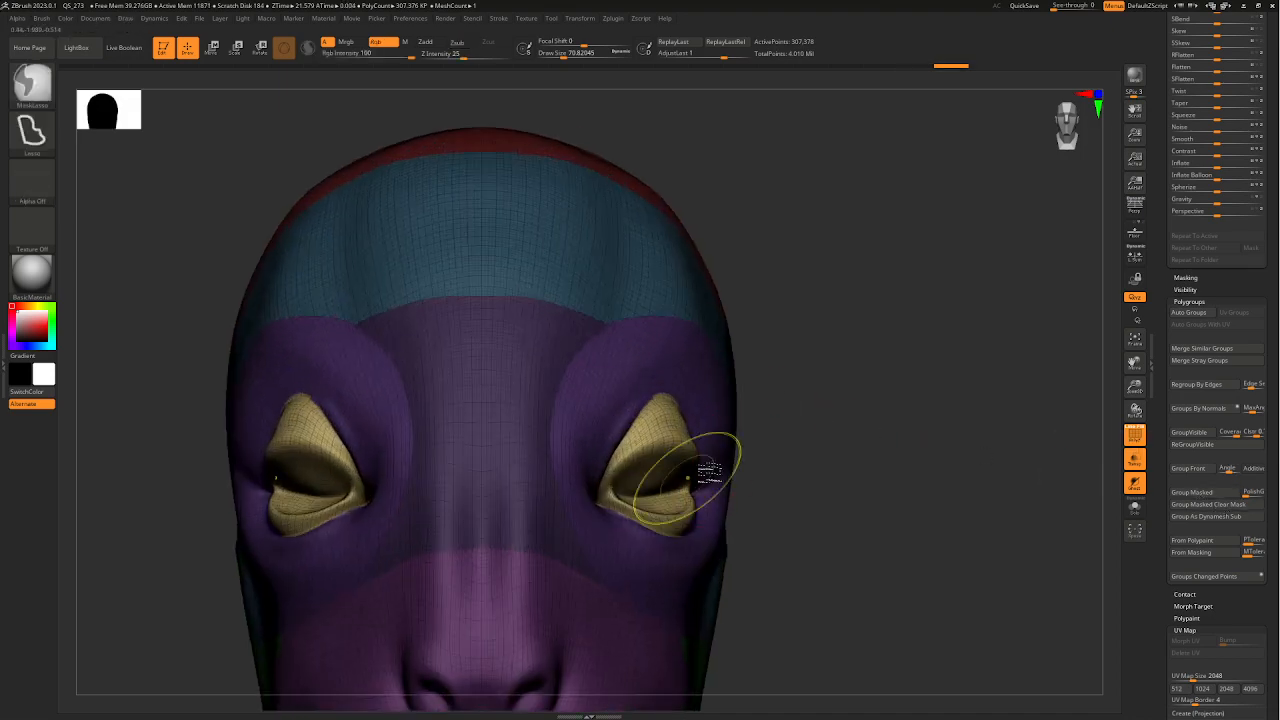
right_drag(880, 512, 811, 514)
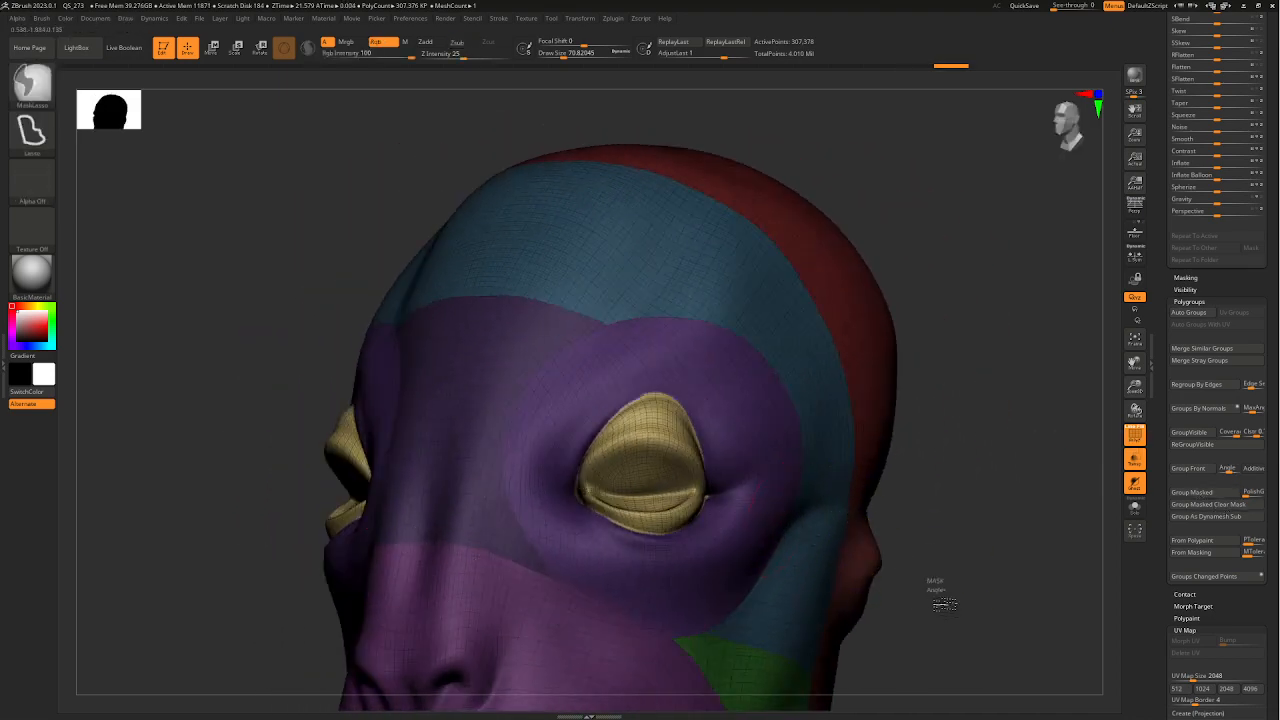
right_drag(934, 591, 969, 514)
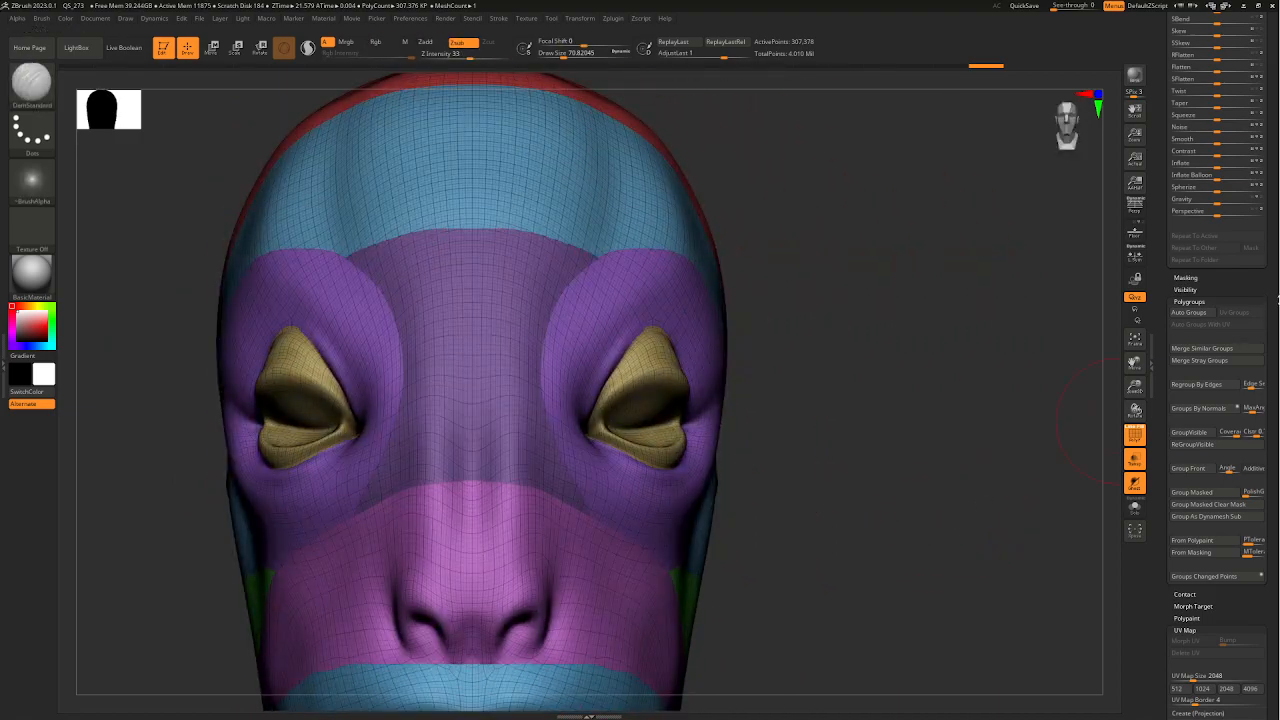
- Apply Polish By Groups to smooth the borders of the new eye-opening polygroups
scroll(1238, 367, up, 5)
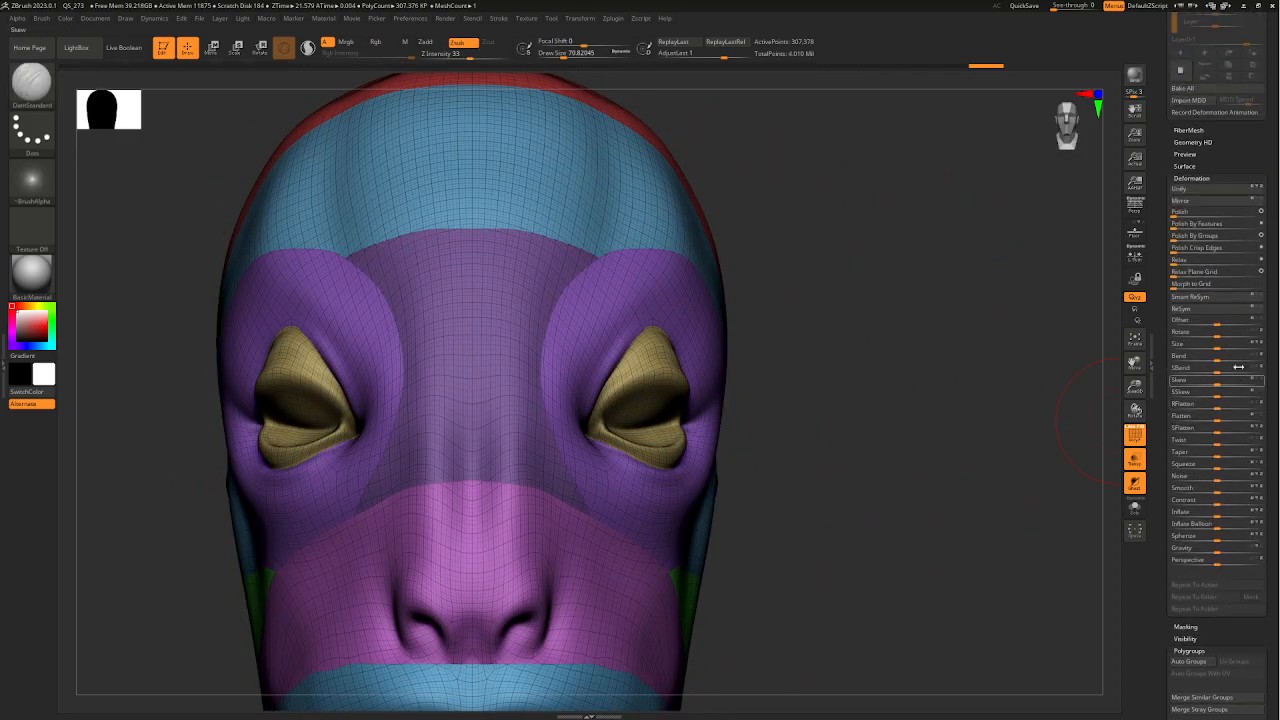
click(1192, 237)
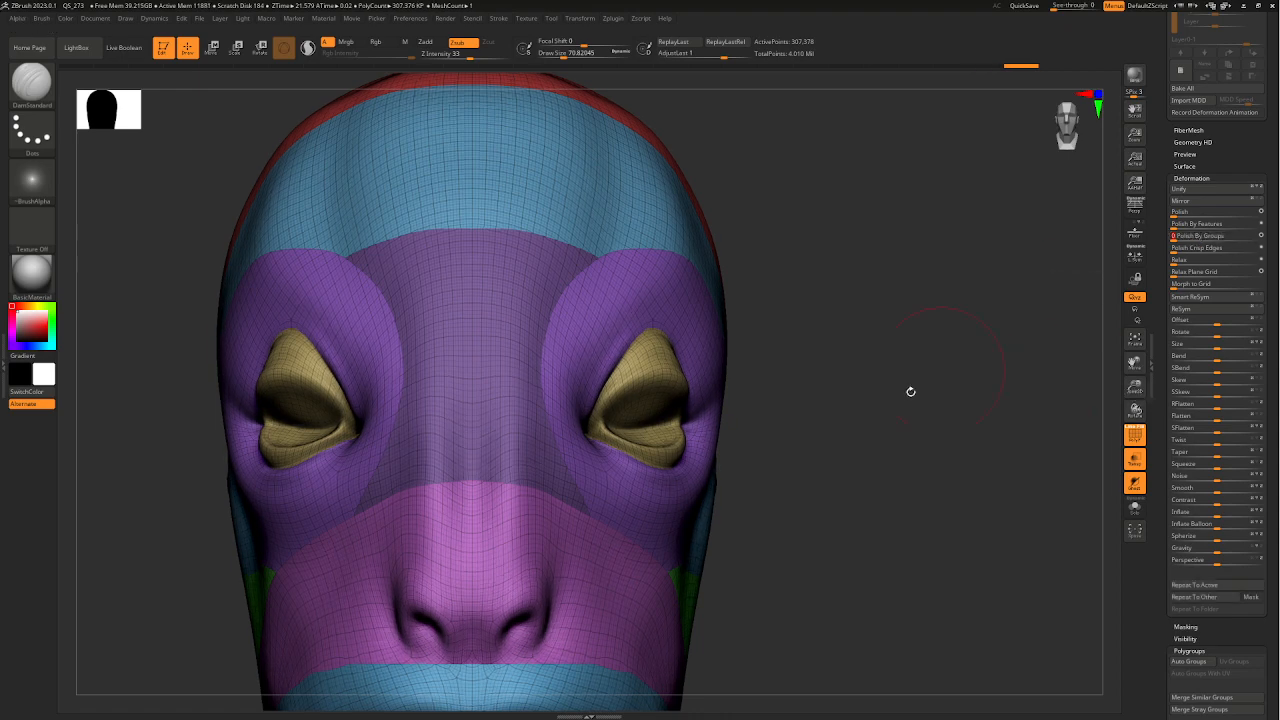
ctrl+right_drag(911, 392, 738, 416)
right_drag(756, 520, 720, 515)
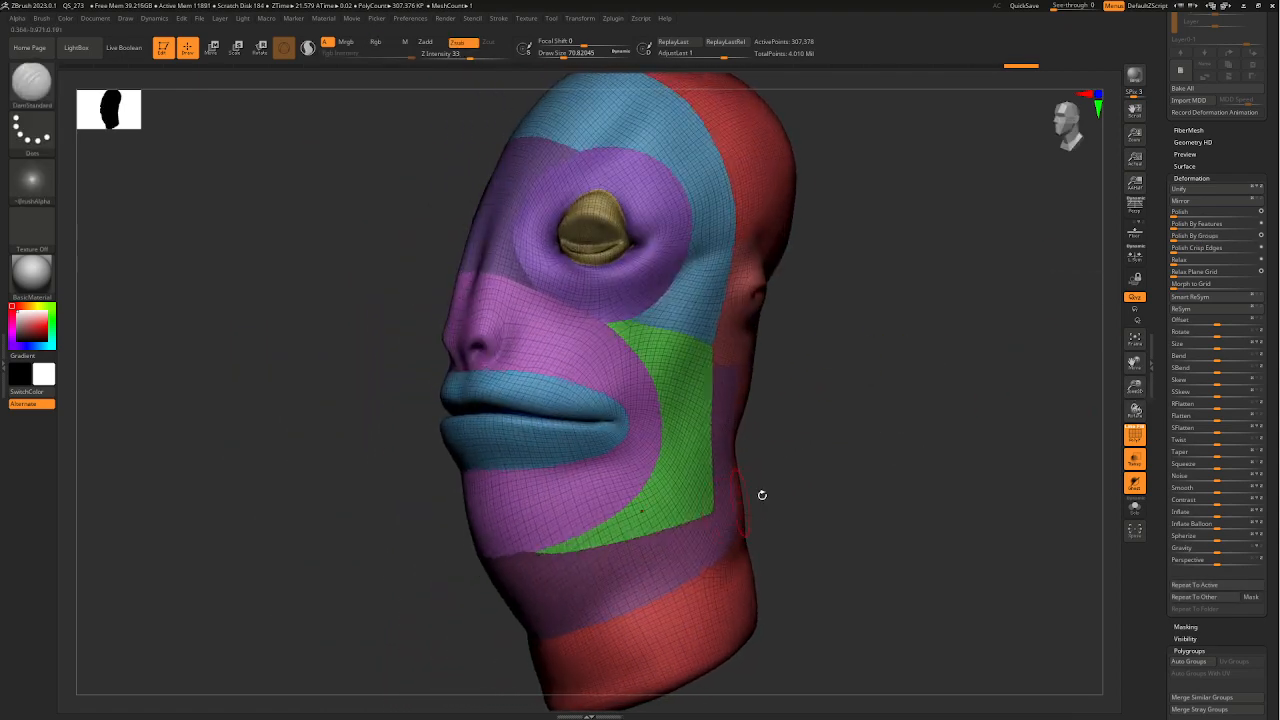
- Run ZRemesher on the head again with Target Polygons Count 8.72175 and KeepGroups, and inspect the polygroup corner under the chin
scroll(1240, 440, up, 10)
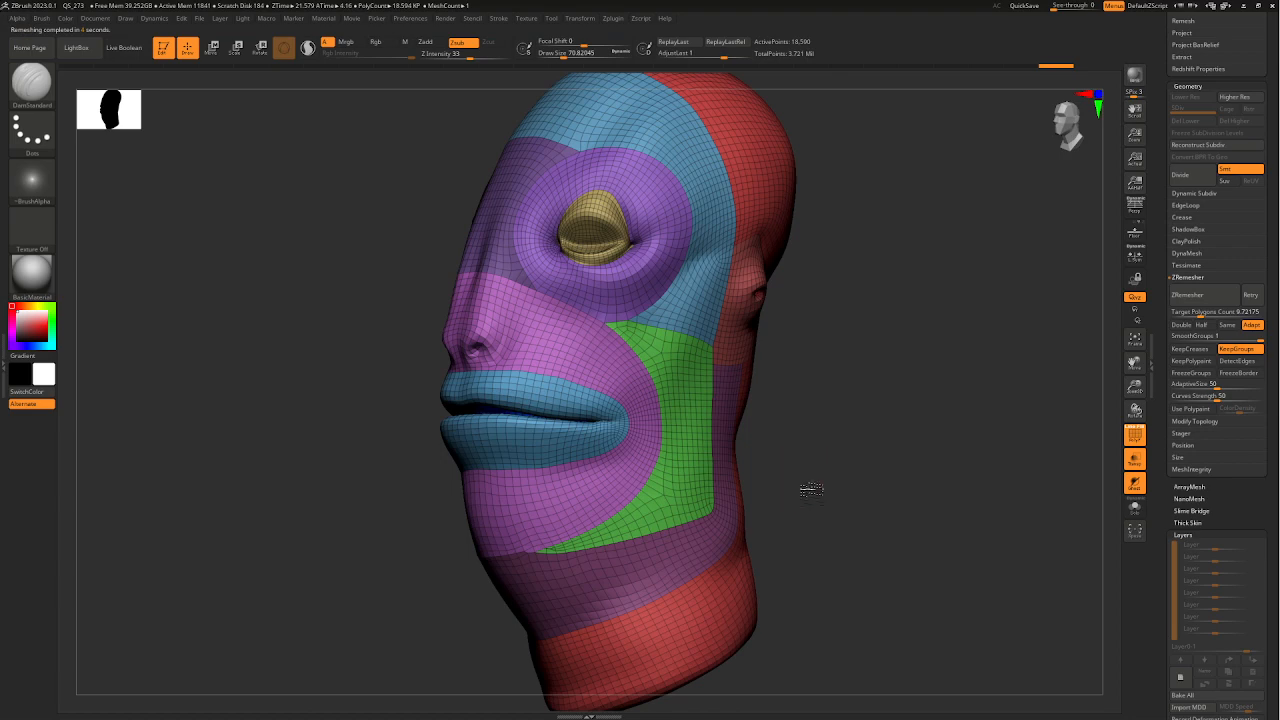
mouse_move(811, 489)
mouse_down()
mouse_move(869, 491)
mouse_move(812, 484)
mouse_up()
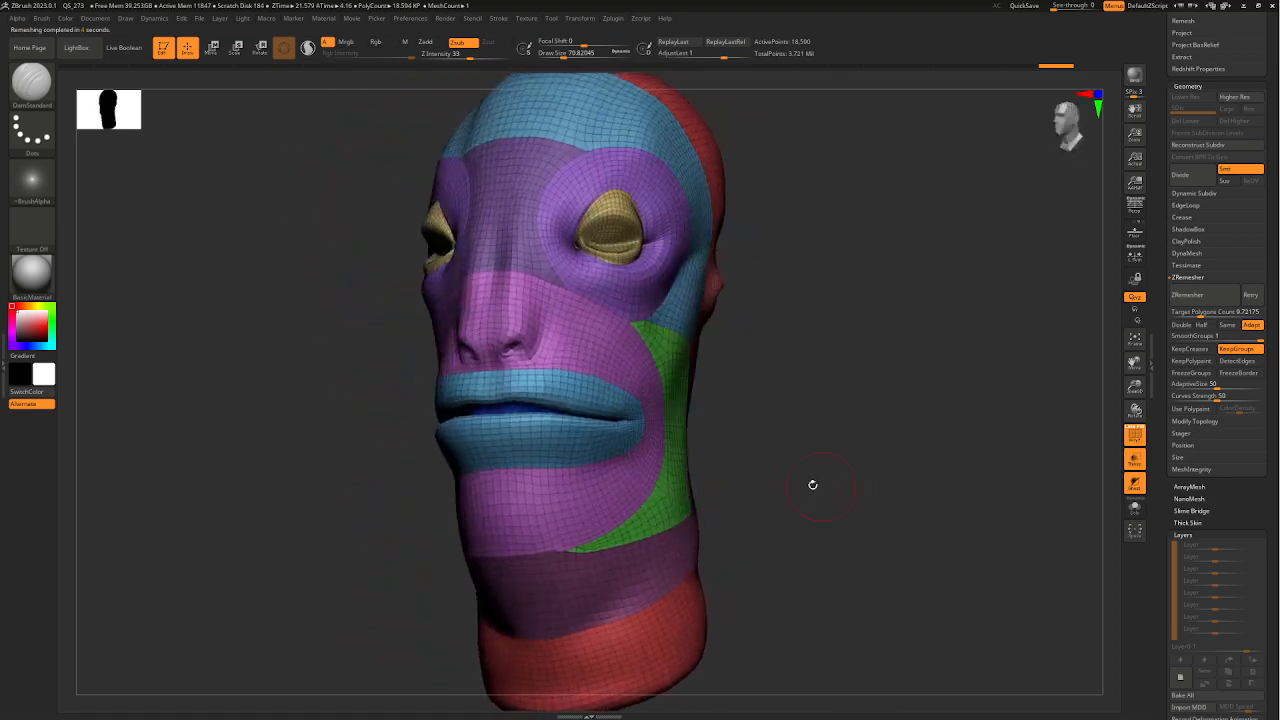
mouse_move(894, 542)
mouse_down()
mouse_move(794, 443)
mouse_move(757, 523)
mouse_move(729, 534)
mouse_move(615, 458)
mouse_up()
ctrl+right_drag(615, 458, 612, 435)
drag(946, 457, 872, 456)
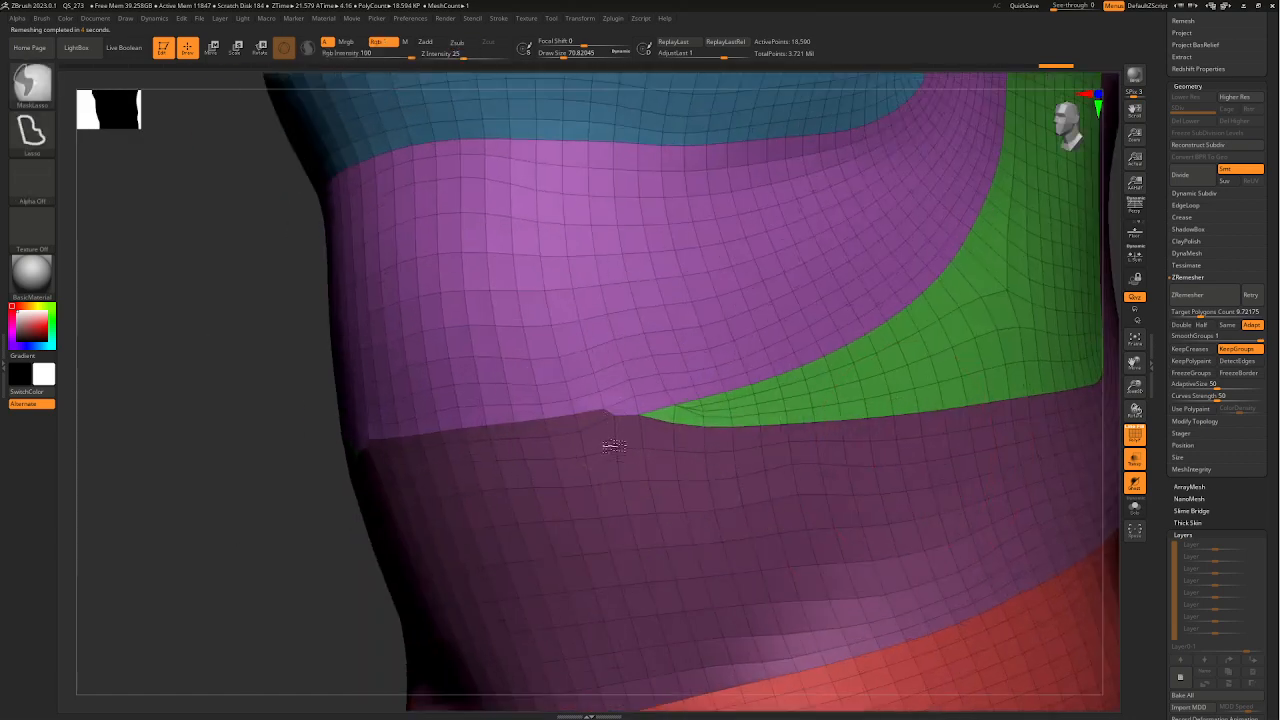
ctrl+right_drag(608, 446, 605, 419)
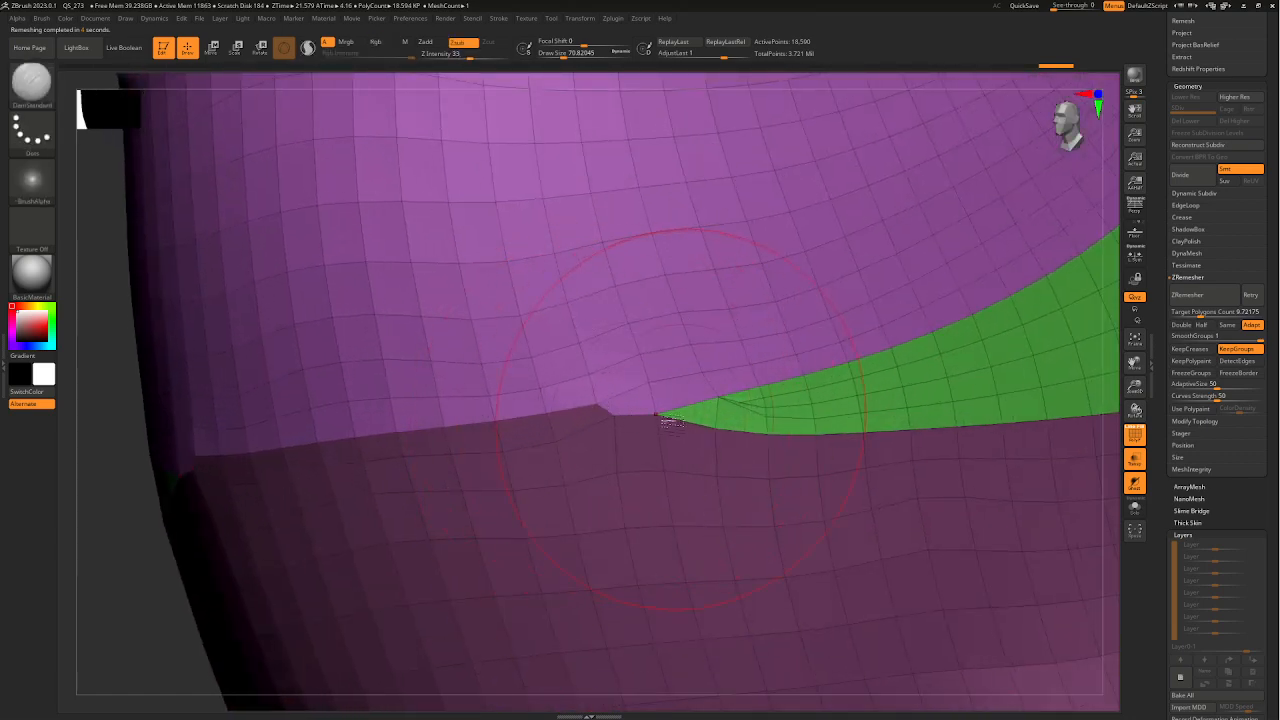
ctrl+right_drag(755, 427, 789, 437)
- Reduce the brush Draw Size to about 31 and undo the last edit near the chin polygroup corner
key(space)
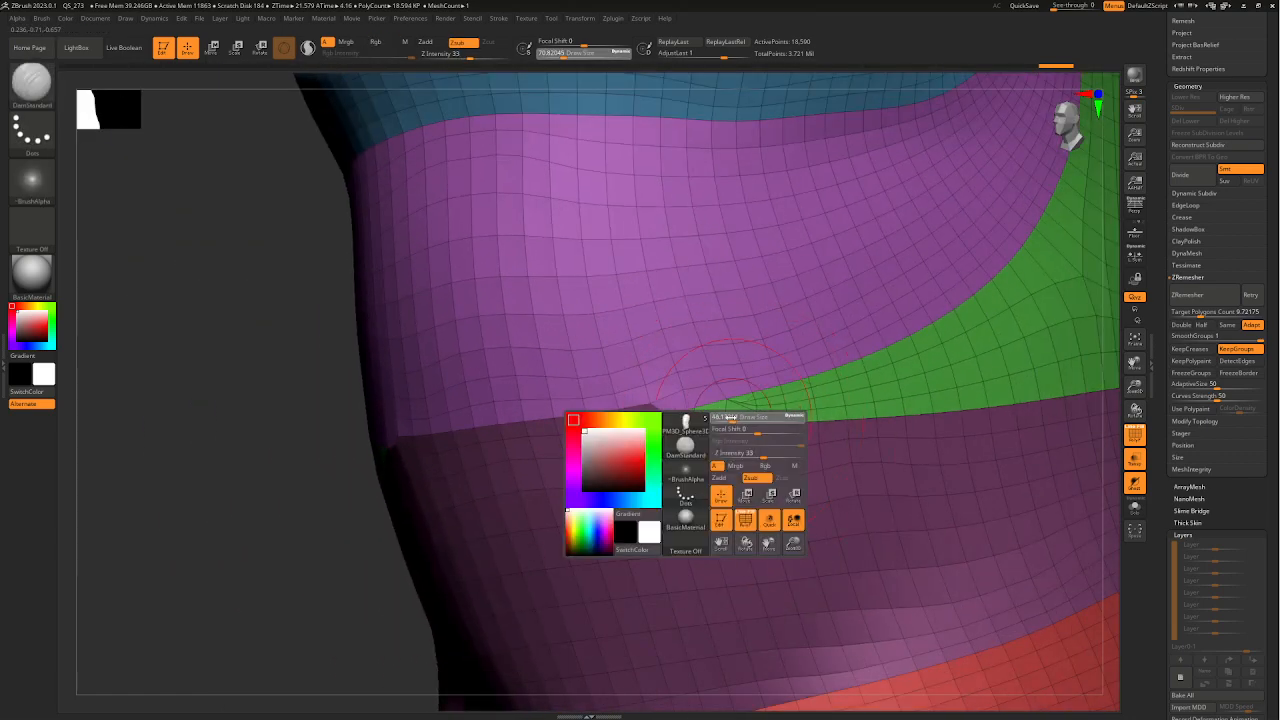
drag(731, 417, 727, 417)
ctrl+right_drag(750, 420, 729, 377)
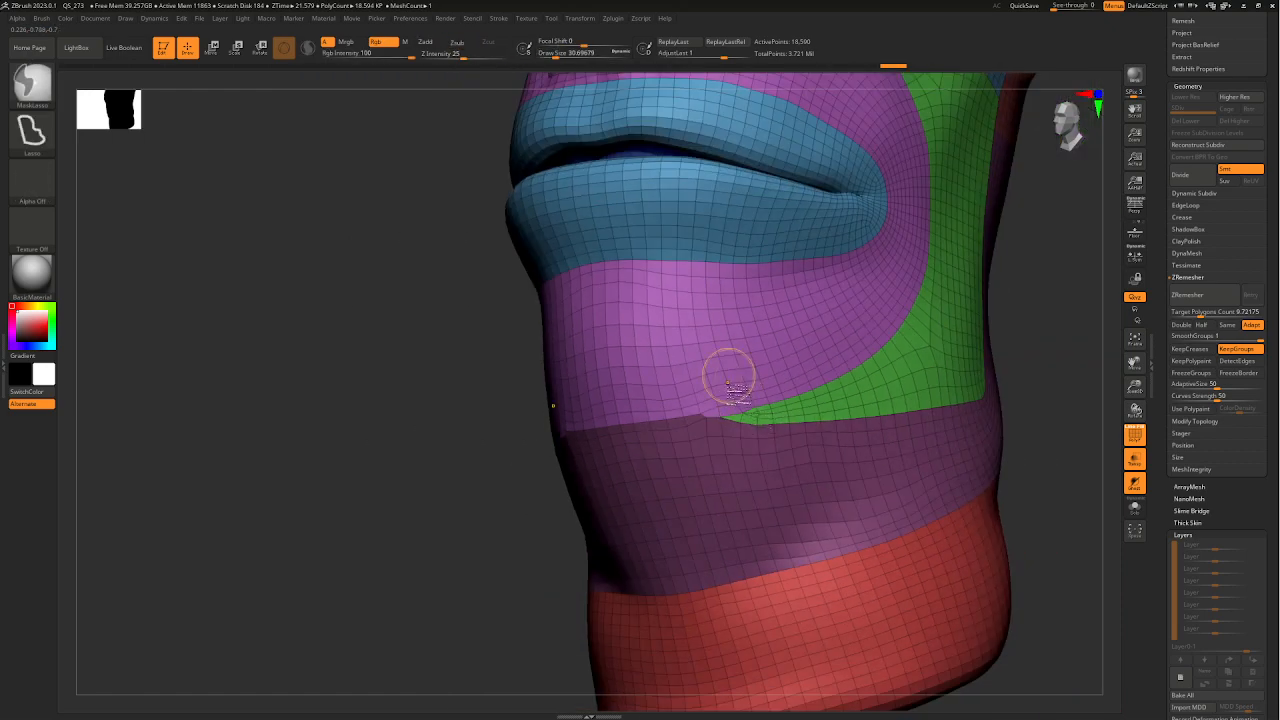
drag(1049, 398, 995, 403)
mouse_move(770, 385)
ctrl+right_down()
mouse_move(762, 420)
mouse_move(770, 398)
mouse_move(594, 468)
ctrl+right_up()
key(ctrl+z)
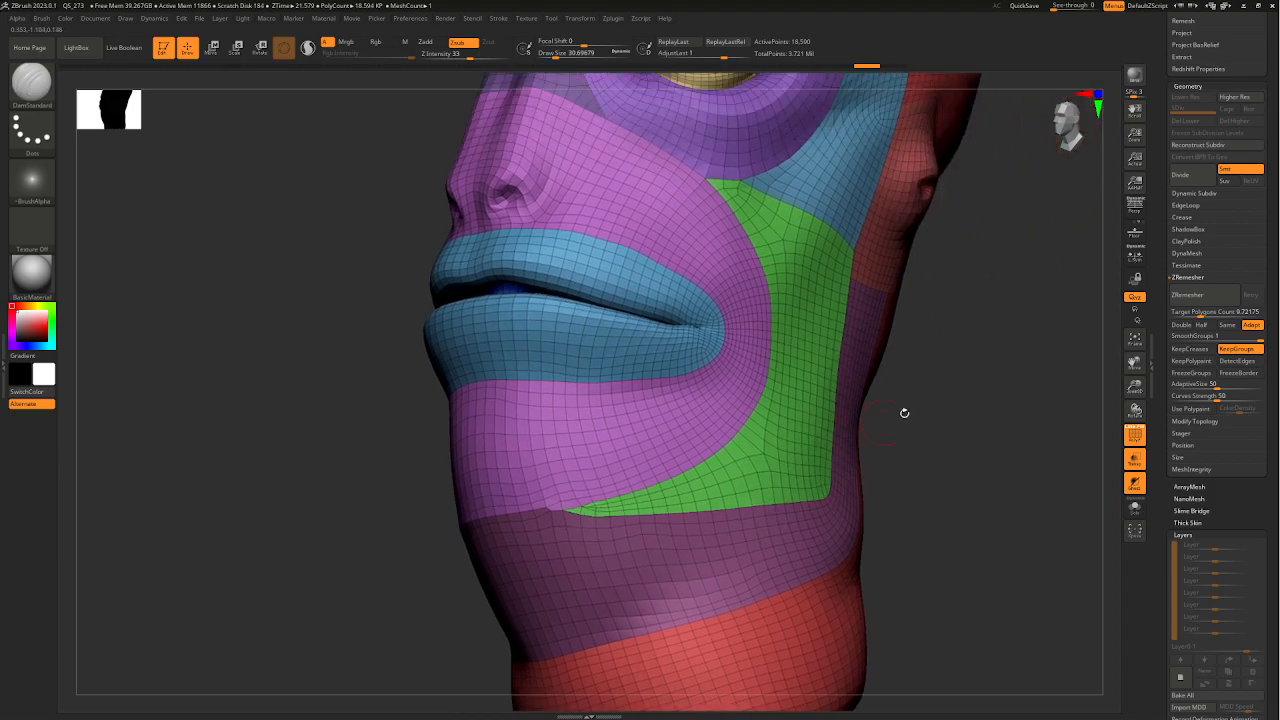
- Smooth the topology at the corner of the mouth, and inspect the edge flow around the lips and eye
drag(940, 415, 896, 447)
ctrl+right_drag(700, 399, 691, 440)
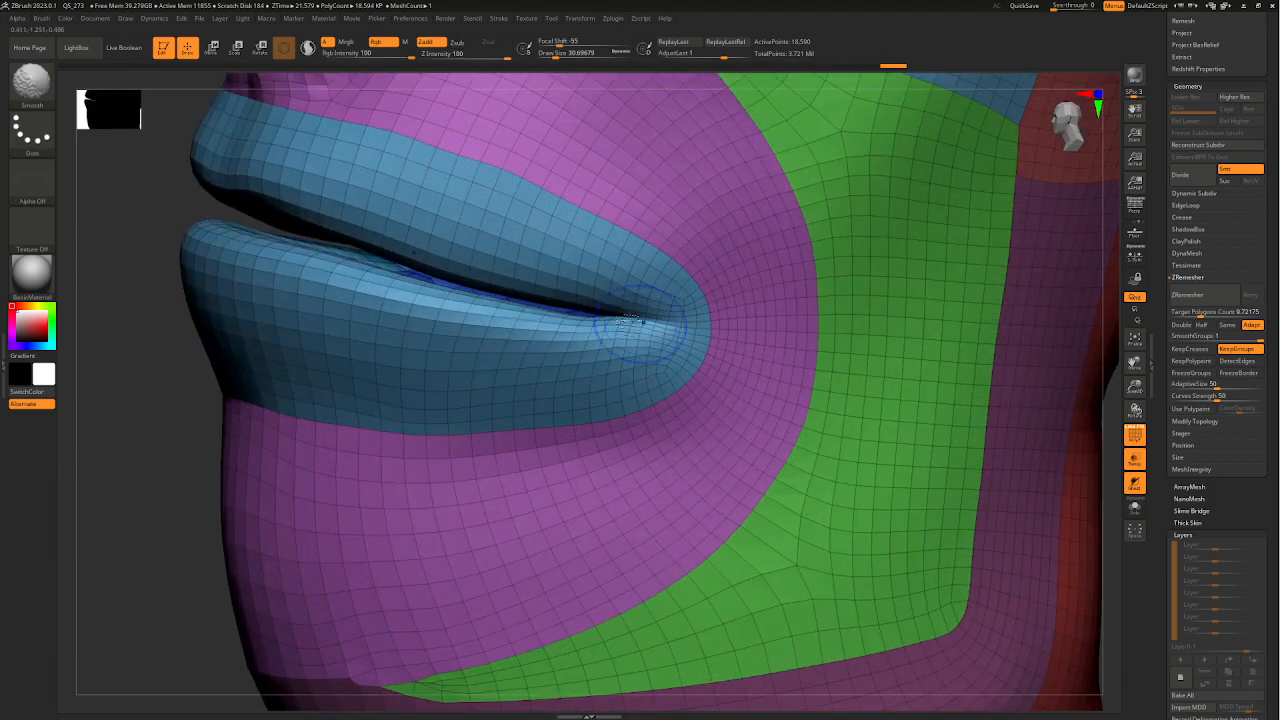
shift+drag(640, 322, 662, 325)
ctrl+right_drag(668, 330, 674, 268)
mouse_move(954, 377)
mouse_down()
mouse_move(860, 390)
mouse_move(786, 471)
mouse_move(809, 443)
mouse_move(755, 448)
mouse_up()
ctrl+right_drag(611, 280, 622, 320)
drag(755, 322, 712, 331)
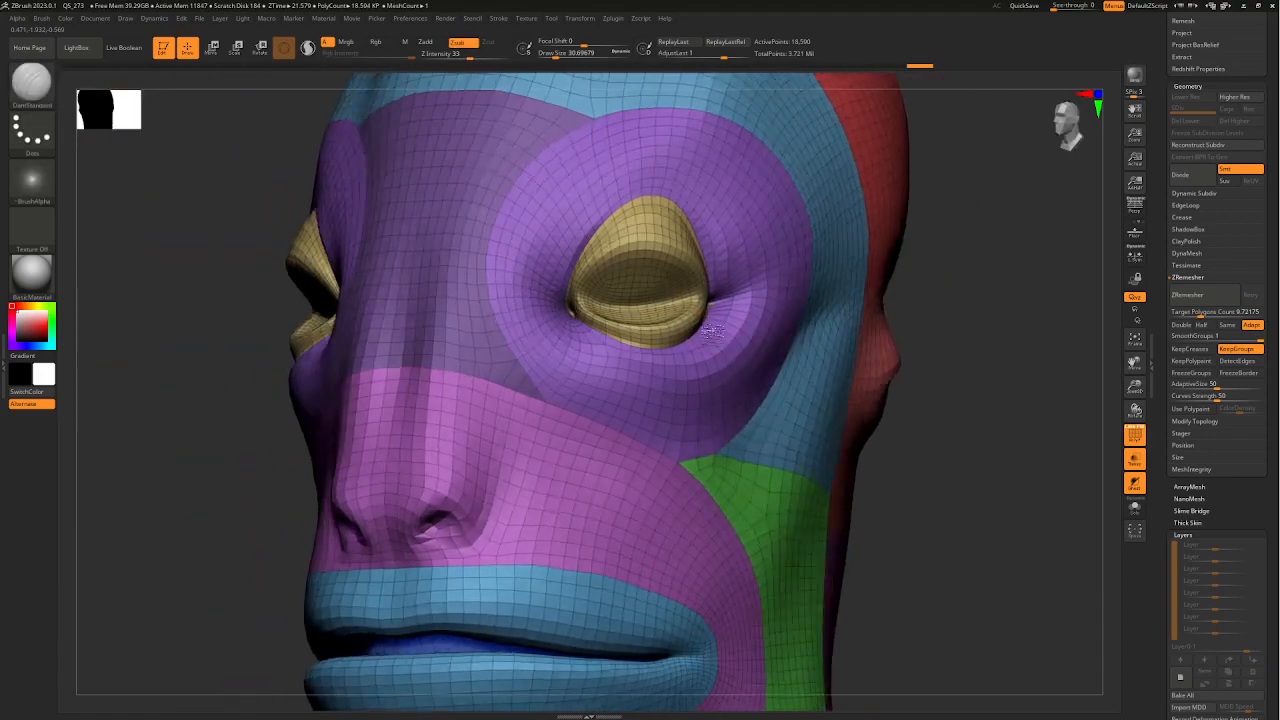
- Examine the remeshed edge flow around the eye corners, mouth, cheek and ear, and across the whole head
right_drag(712, 331, 728, 333)
mouse_move(735, 345)
ctrl+right_down()
mouse_move(770, 390)
mouse_move(808, 346)
ctrl+right_up()
mouse_move(950, 385)
right_down()
mouse_move(866, 413)
mouse_move(909, 427)
mouse_move(897, 481)
mouse_move(860, 437)
mouse_move(889, 429)
mouse_move(731, 480)
mouse_move(733, 427)
mouse_move(775, 434)
right_up()
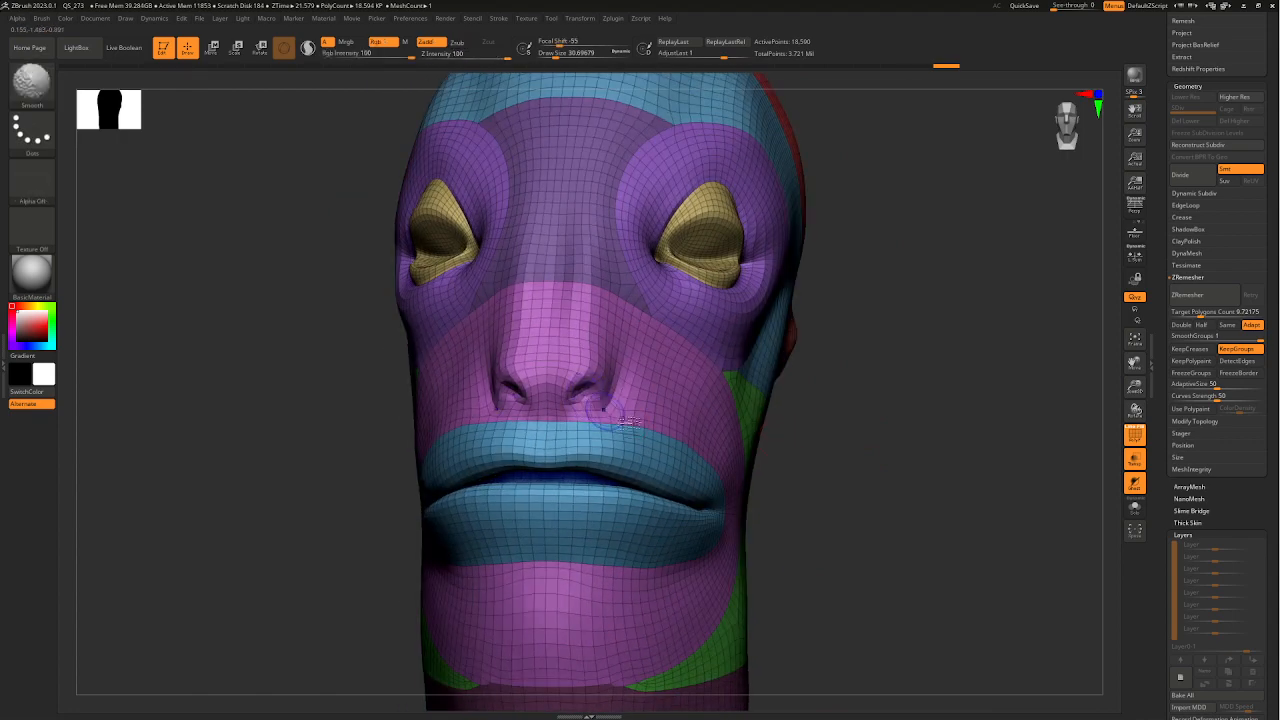
mouse_move(625, 422)
right_down()
mouse_move(907, 446)
mouse_move(809, 406)
right_up()
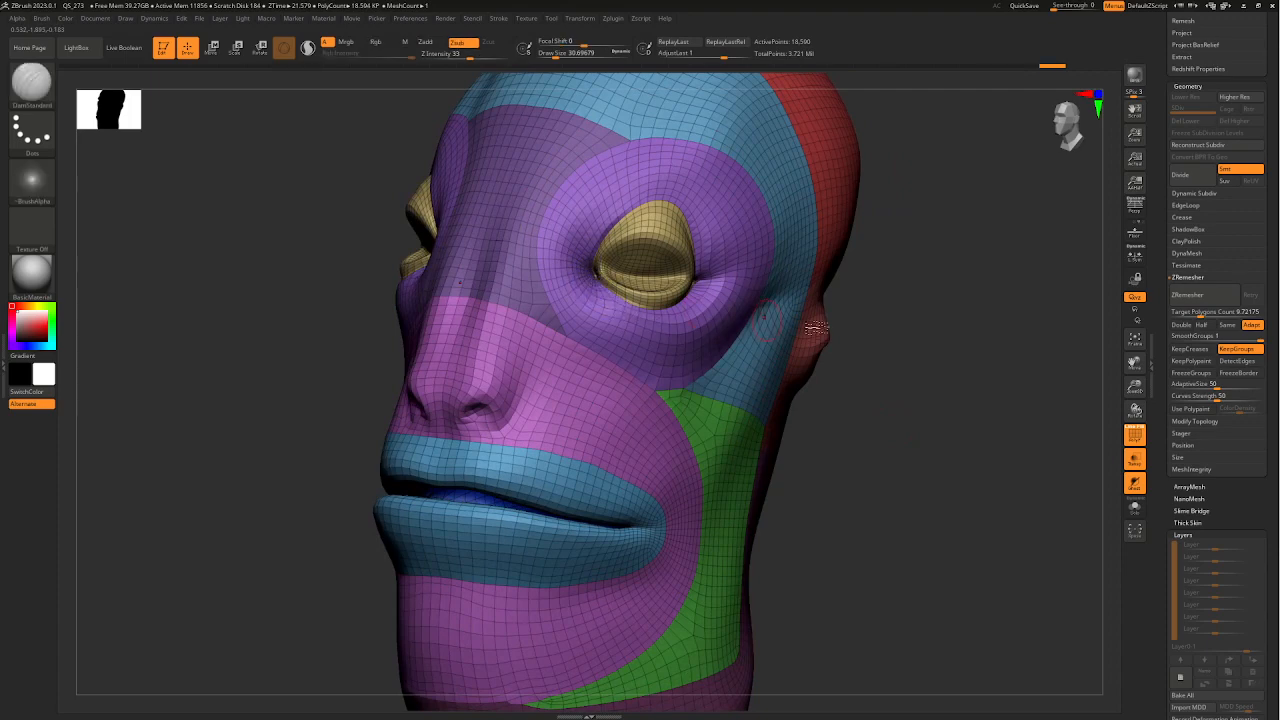
right_drag(815, 326, 717, 294)
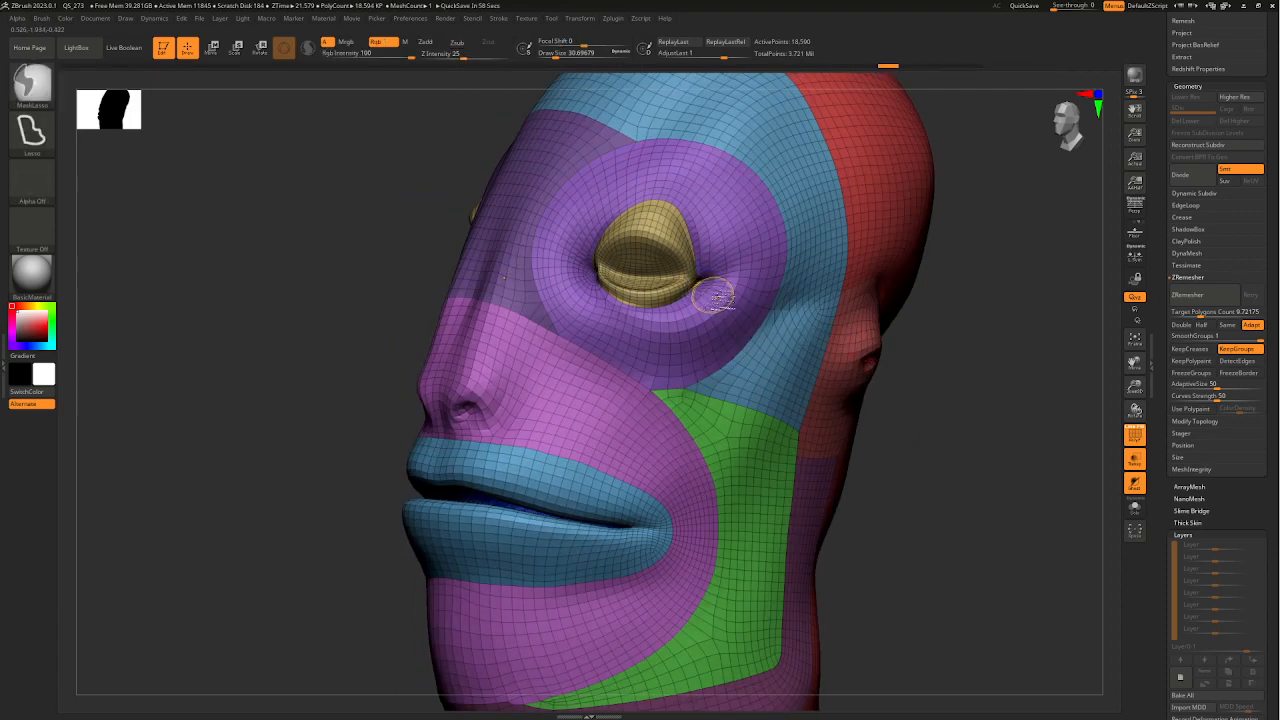
mouse_move(715, 297)
right_down()
mouse_move(943, 363)
mouse_move(951, 380)
mouse_move(626, 306)
right_up()
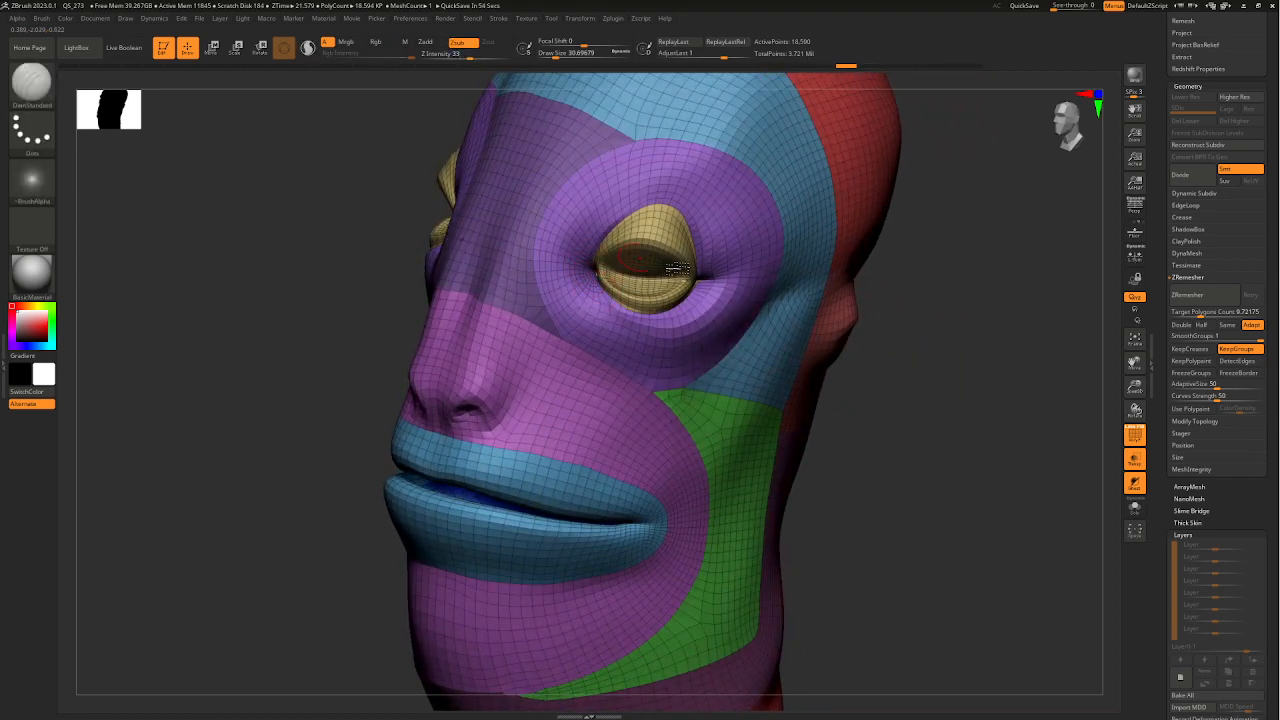
right_drag(918, 412, 955, 424)
ctrl+right_drag(786, 394, 880, 482)
right_drag(880, 482, 838, 476)
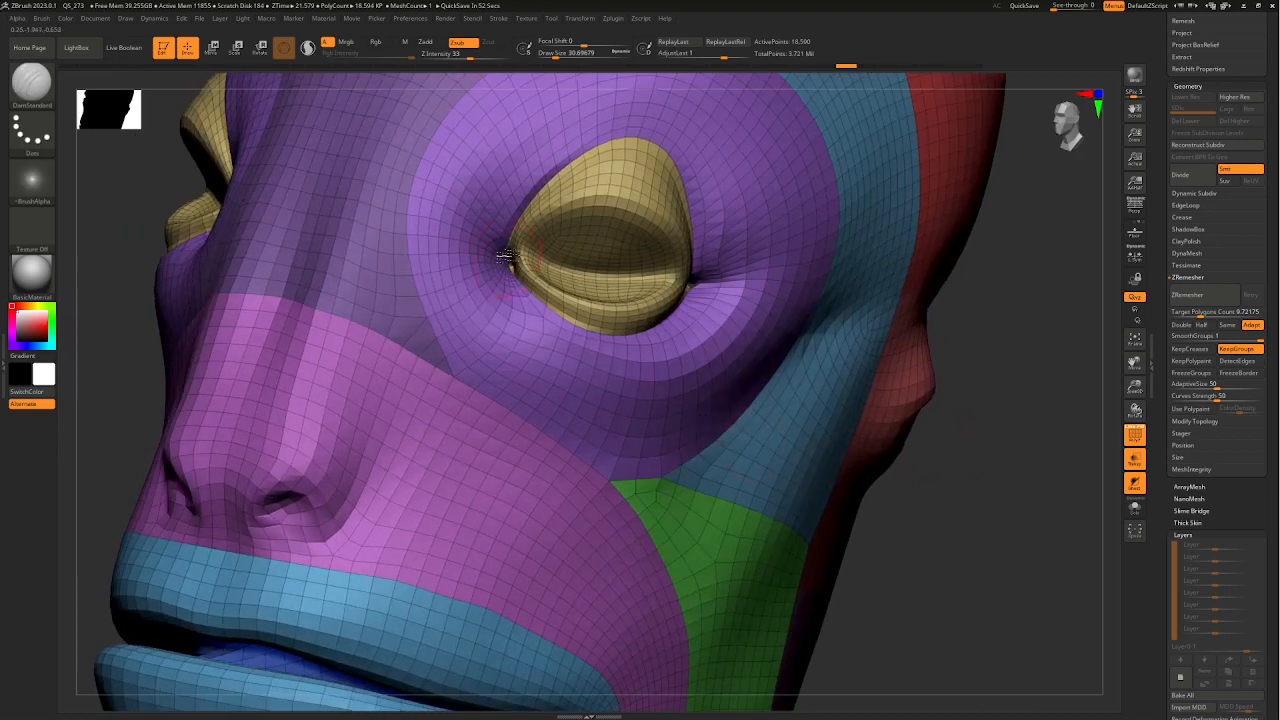
right_drag(890, 431, 802, 392)
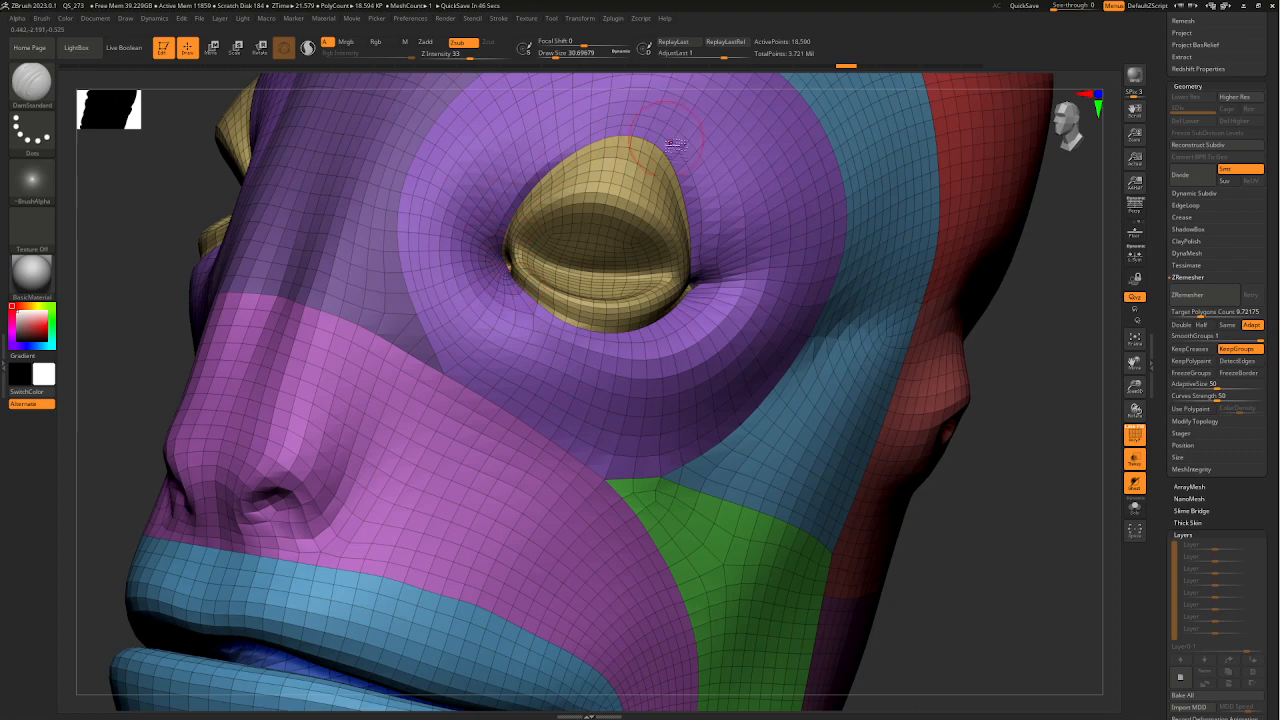
right_drag(738, 412, 825, 430)
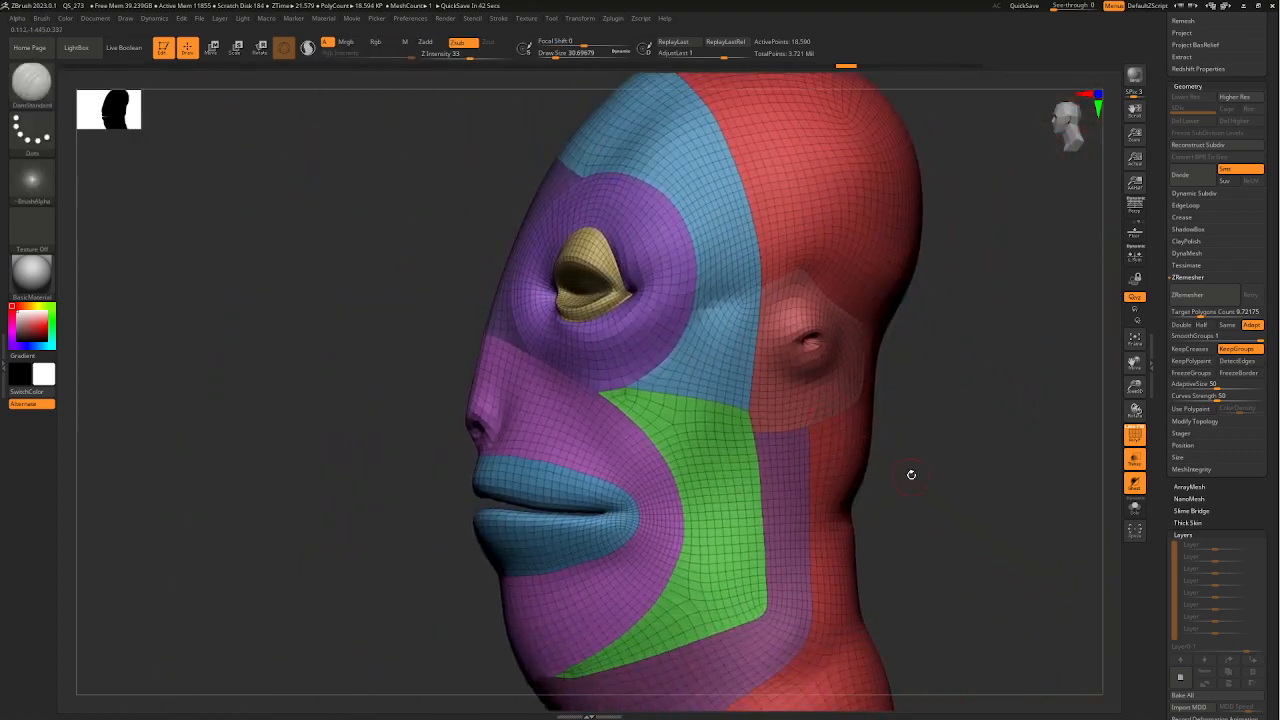
mouse_move(911, 475)
right_down()
mouse_move(793, 335)
mouse_move(845, 315)
mouse_move(949, 428)
mouse_move(869, 449)
mouse_move(909, 459)
mouse_move(920, 482)
right_up()
shift+right_drag(920, 482, 783, 477)
ctrl+right_drag(783, 477, 815, 452)
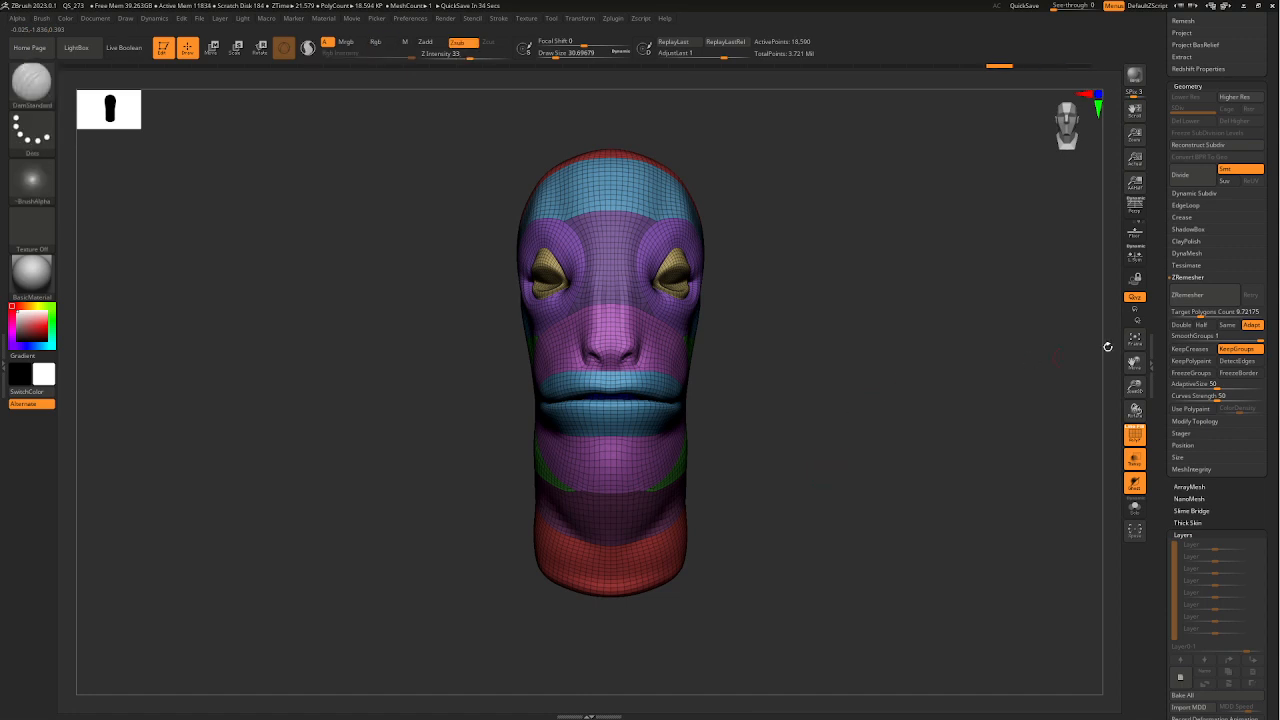
- Run ZRemesher on the head with Target Polygons Count 12.37797 and KeepGroups, and check both sides of the face
mouse_move(918, 368)
mouse_down()
mouse_move(763, 423)
mouse_move(789, 469)
mouse_move(714, 500)
mouse_move(672, 497)
mouse_up()
right_drag(672, 497, 870, 465)
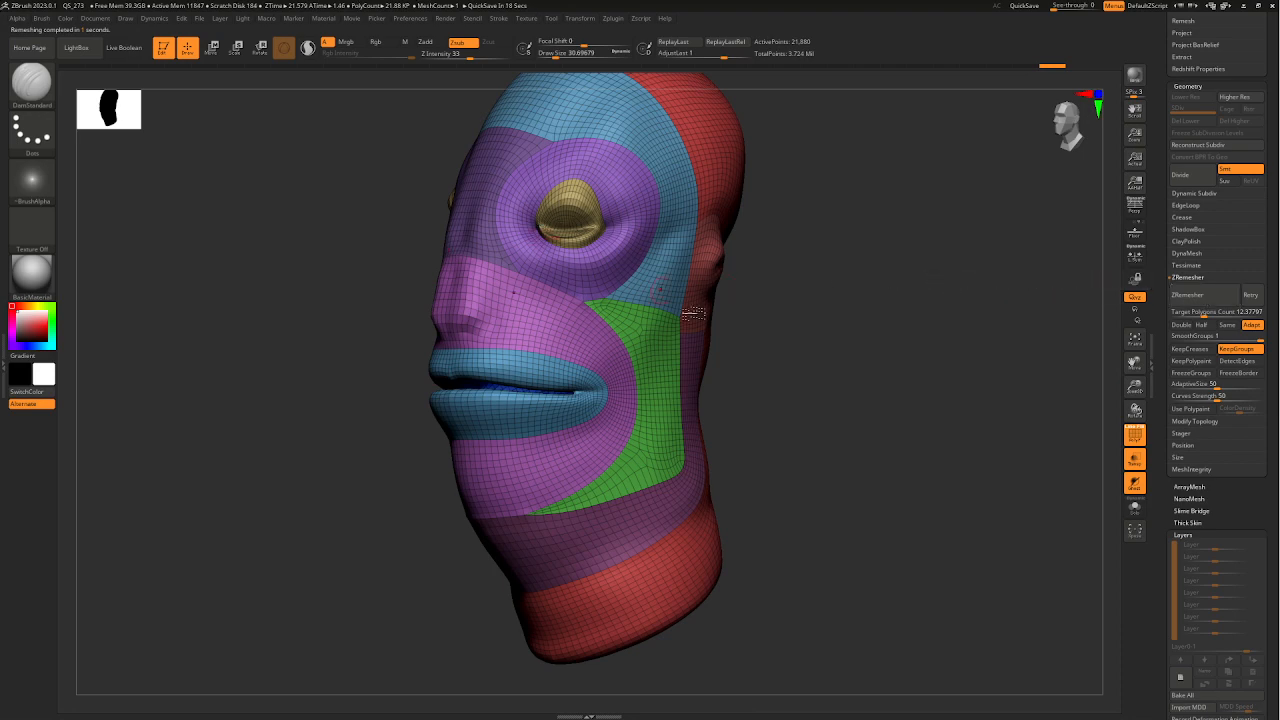
drag(785, 432, 840, 433)
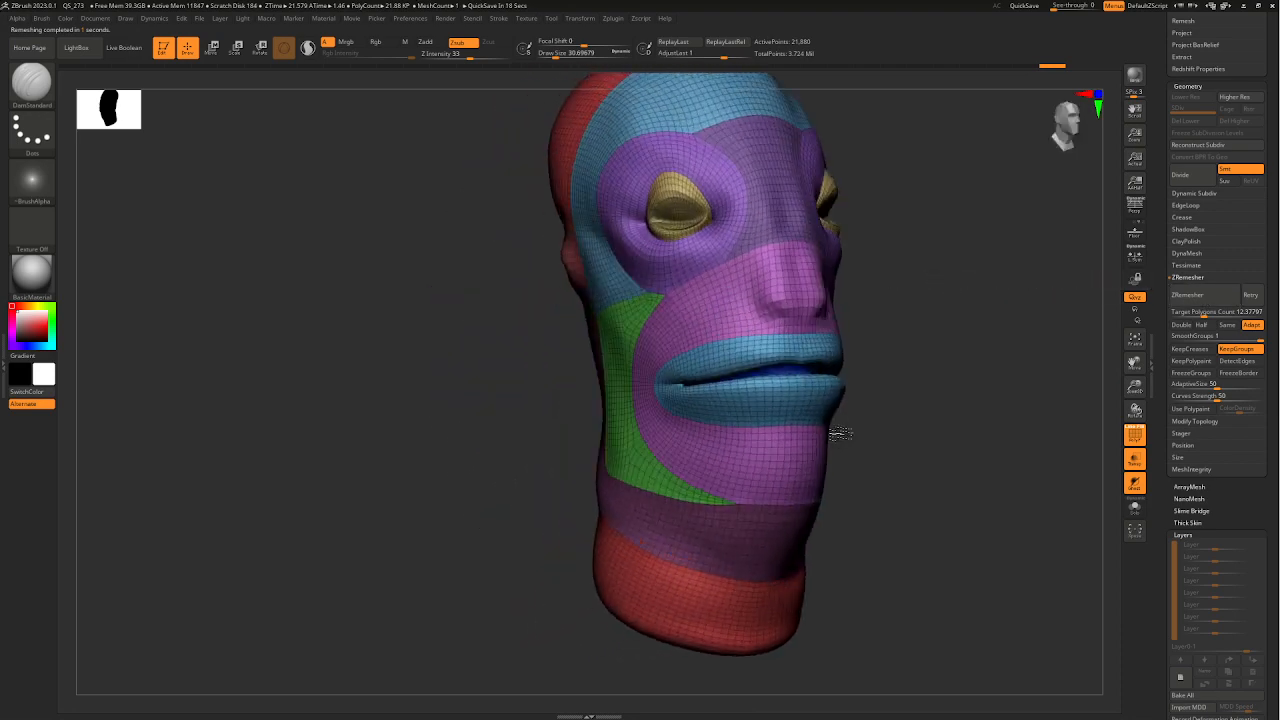
- Smooth the topology at the corner of the mouth, and inspect the lip and cheek edge flow
mouse_move(840, 433)
right_down()
mouse_move(874, 434)
mouse_move(774, 437)
right_up()
mouse_move(650, 350)
ctrl+right_down()
mouse_move(640, 382)
mouse_move(596, 412)
ctrl+right_up()
mouse_move(857, 400)
right_down()
mouse_move(809, 394)
mouse_move(609, 443)
mouse_move(847, 410)
mouse_move(875, 424)
right_up()
ctrl+right_drag(604, 484, 600, 523)
shift+drag(605, 482, 612, 479)
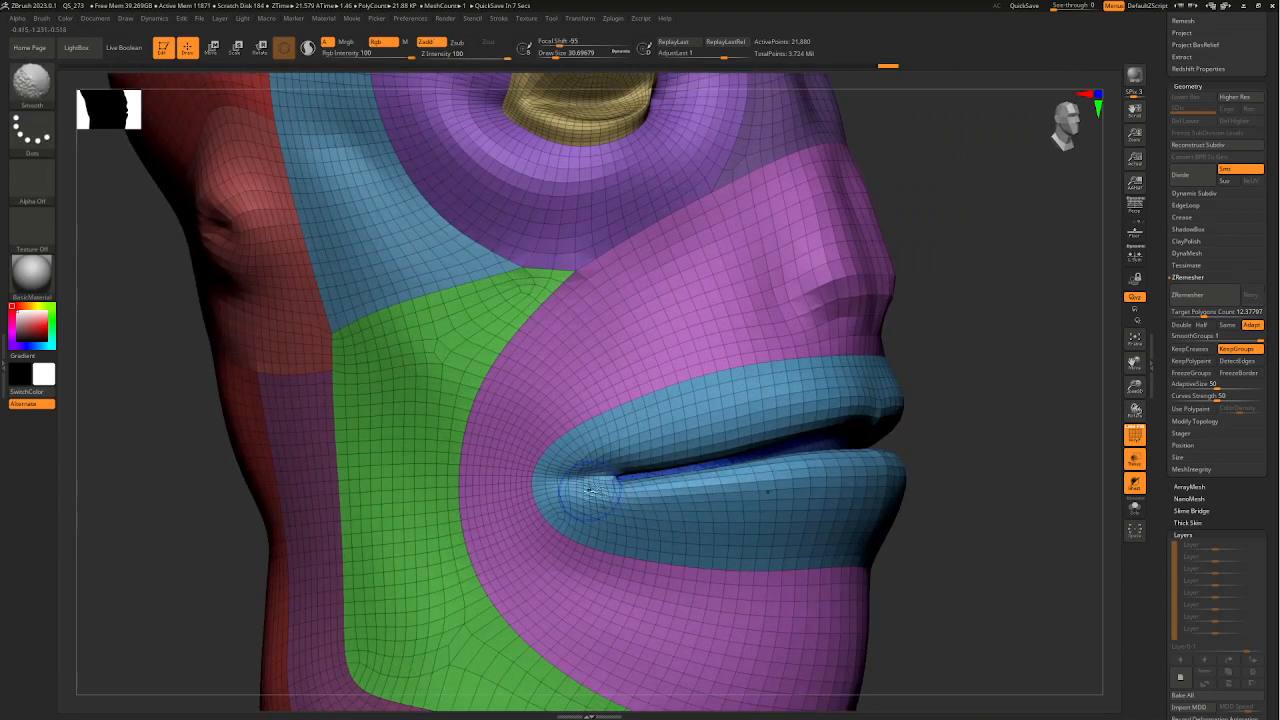
mouse_move(608, 523)
right_down()
mouse_move(814, 463)
mouse_move(747, 482)
right_up()
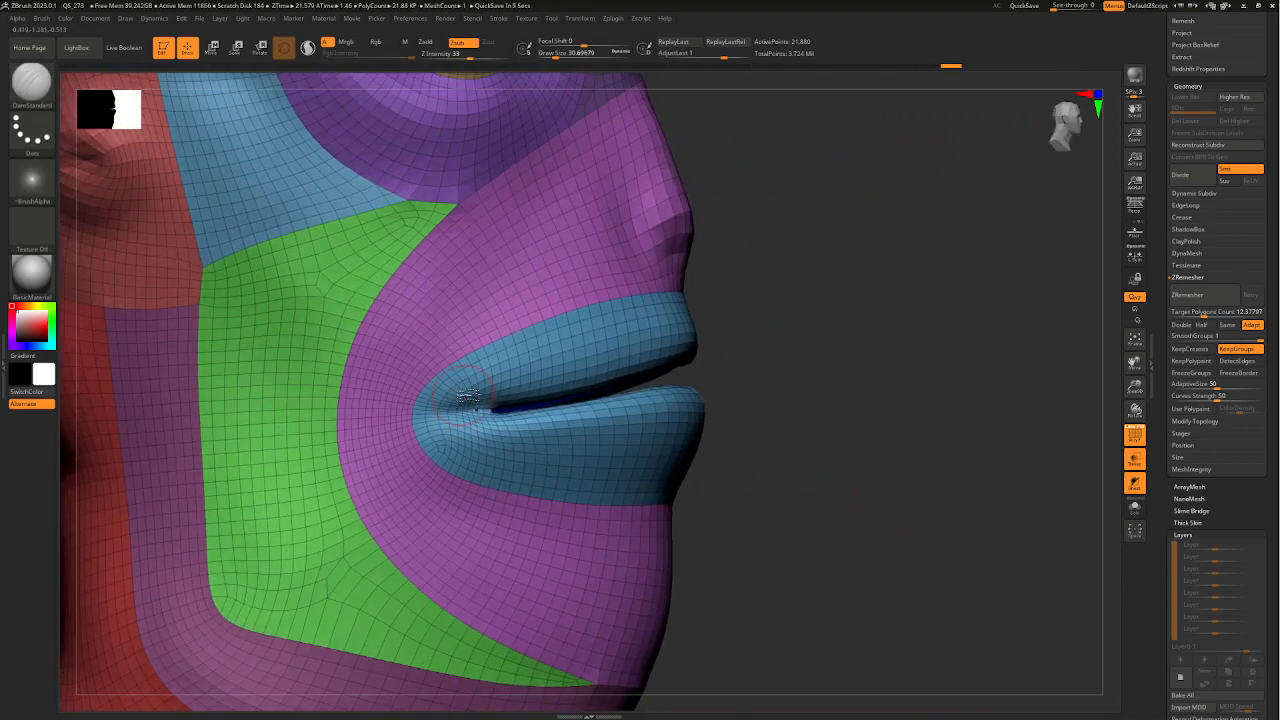
mouse_move(701, 415)
right_down()
mouse_move(768, 440)
mouse_move(770, 455)
mouse_move(930, 421)
right_up()
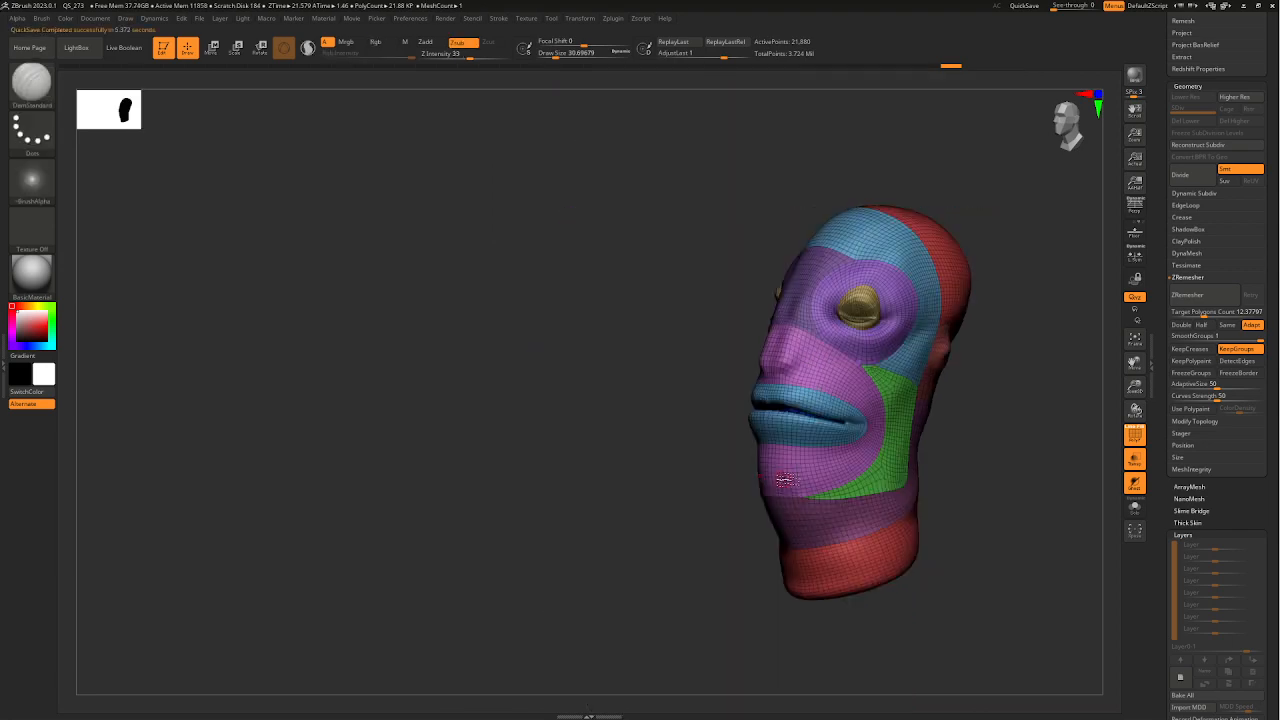
ctrl+right_drag(907, 480, 918, 209)
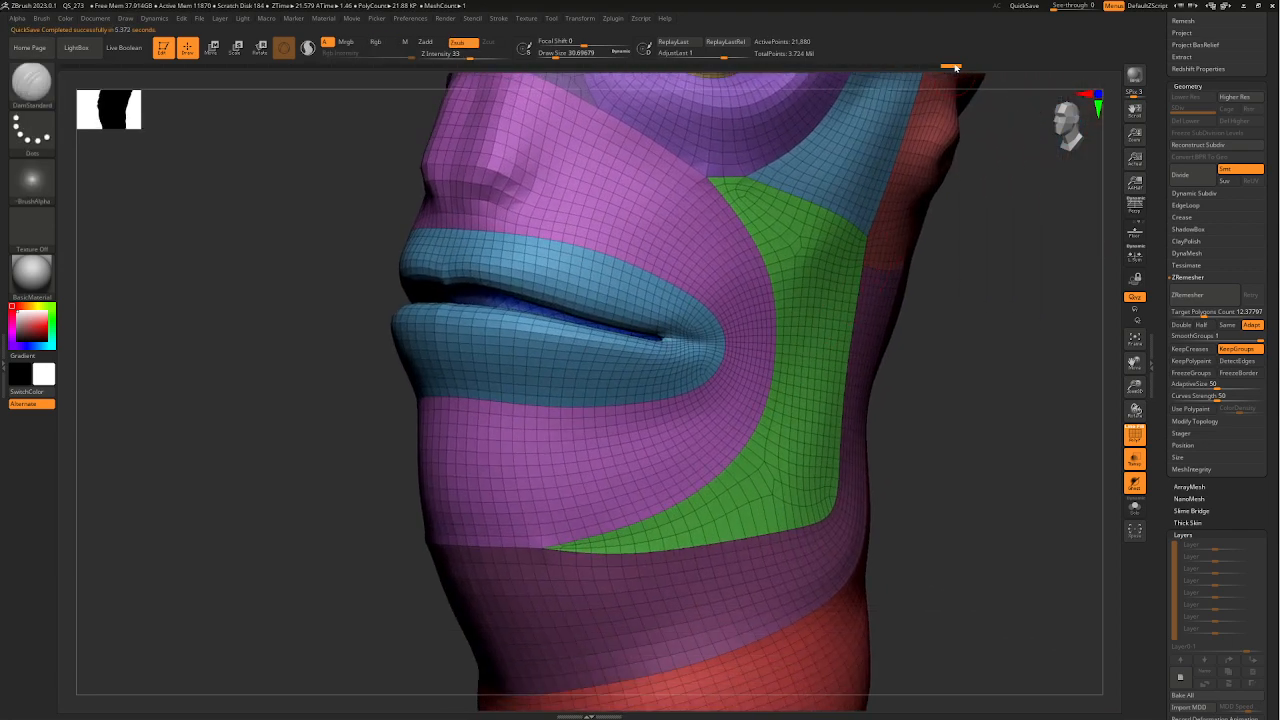
- Step back in the undo history, try a denser mesh on the isolated lips polygroup, undo it and unhide the head
mouse_move(899, 70)
mouse_down()
mouse_move(780, 76)
mouse_move(911, 68)
mouse_move(833, 89)
mouse_up()
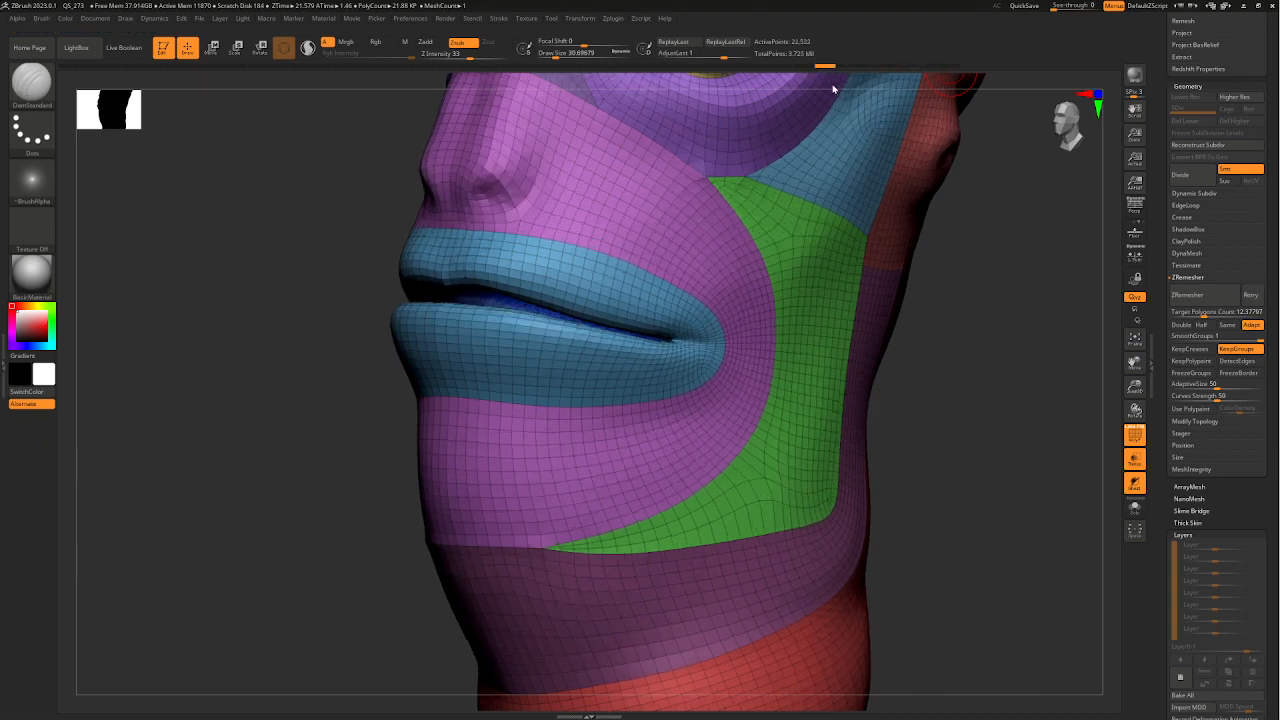
ctrl+shift+click(686, 322)
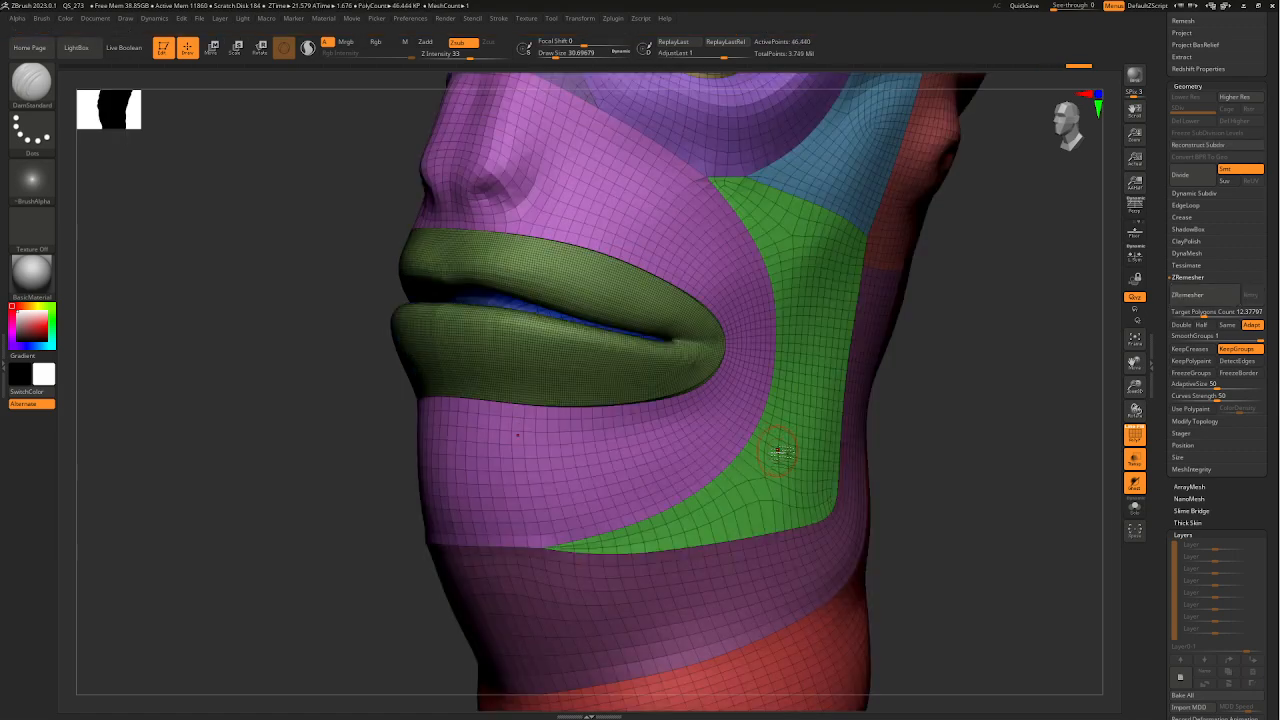
mouse_move(887, 443)
mouse_down()
mouse_move(928, 428)
mouse_move(871, 443)
mouse_up()
key(ctrl+z)
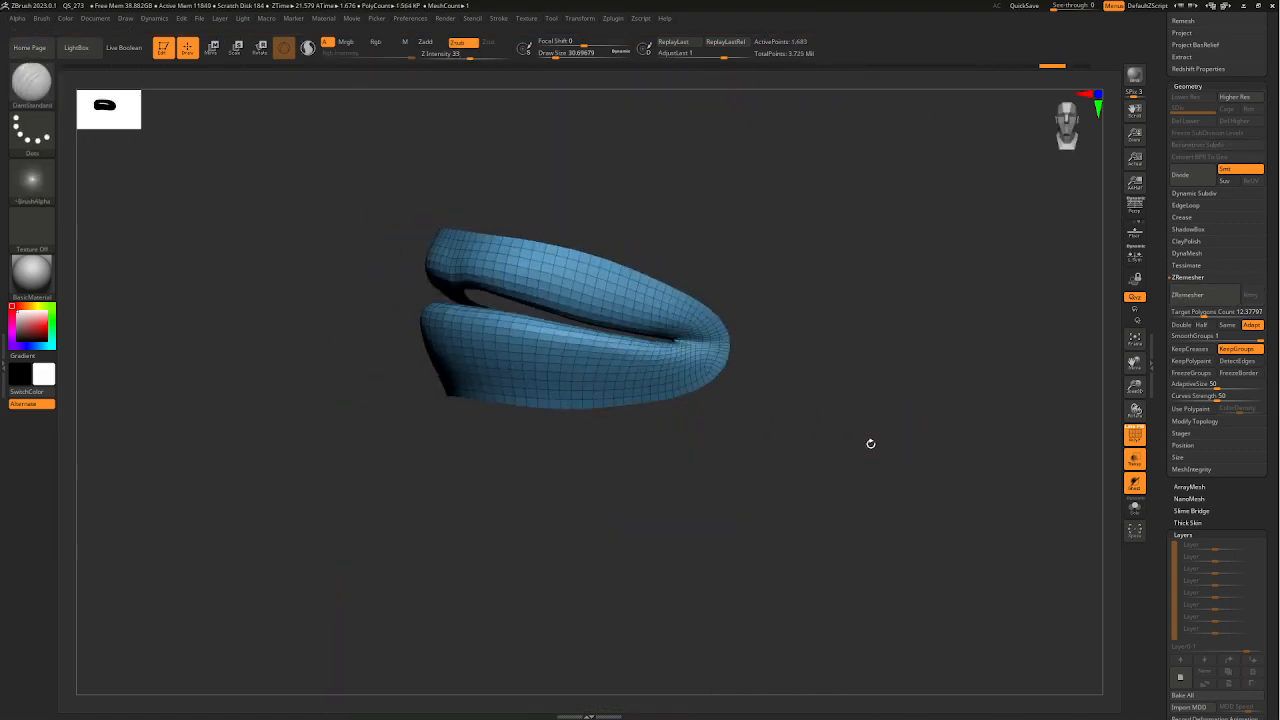
ctrl+shift+click(906, 432)
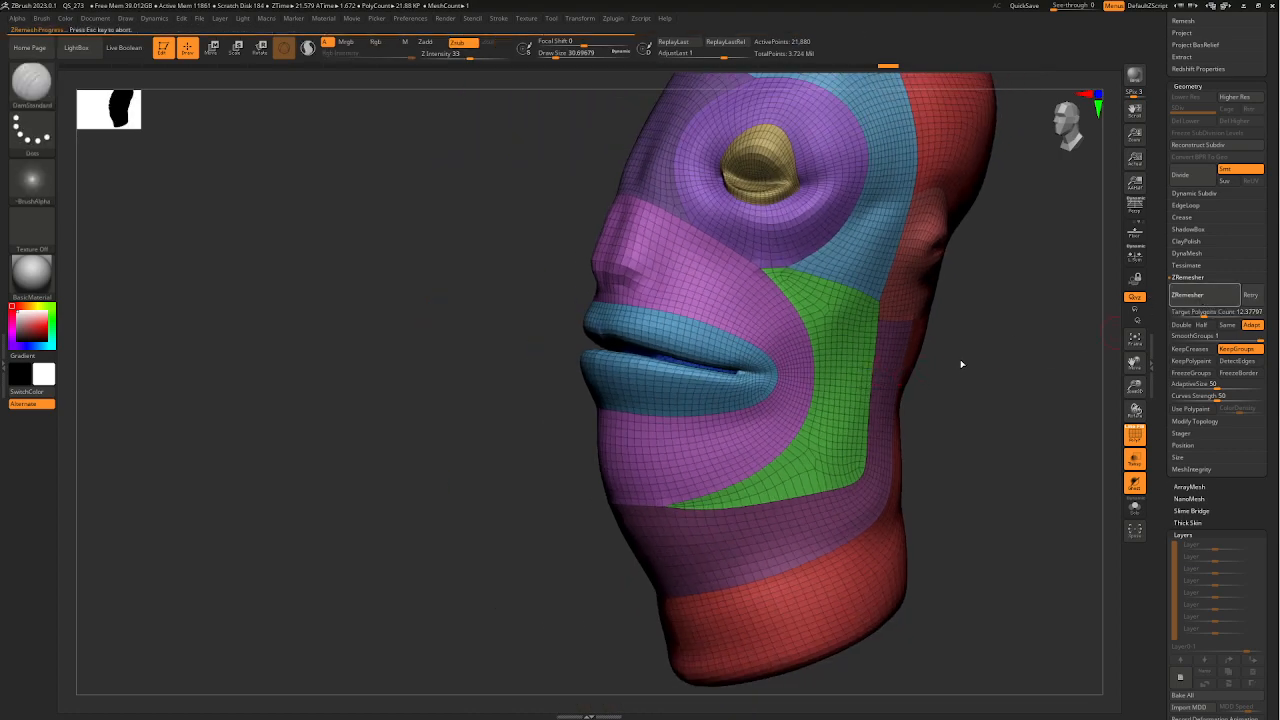
- Run ZRemesher again with Target Polygons Count 12.37797 and KeepGroups, and smooth the mouth corner and the polygroup junction below the eye
drag(960, 366, 1026, 377)
shift+drag(895, 371, 882, 369)
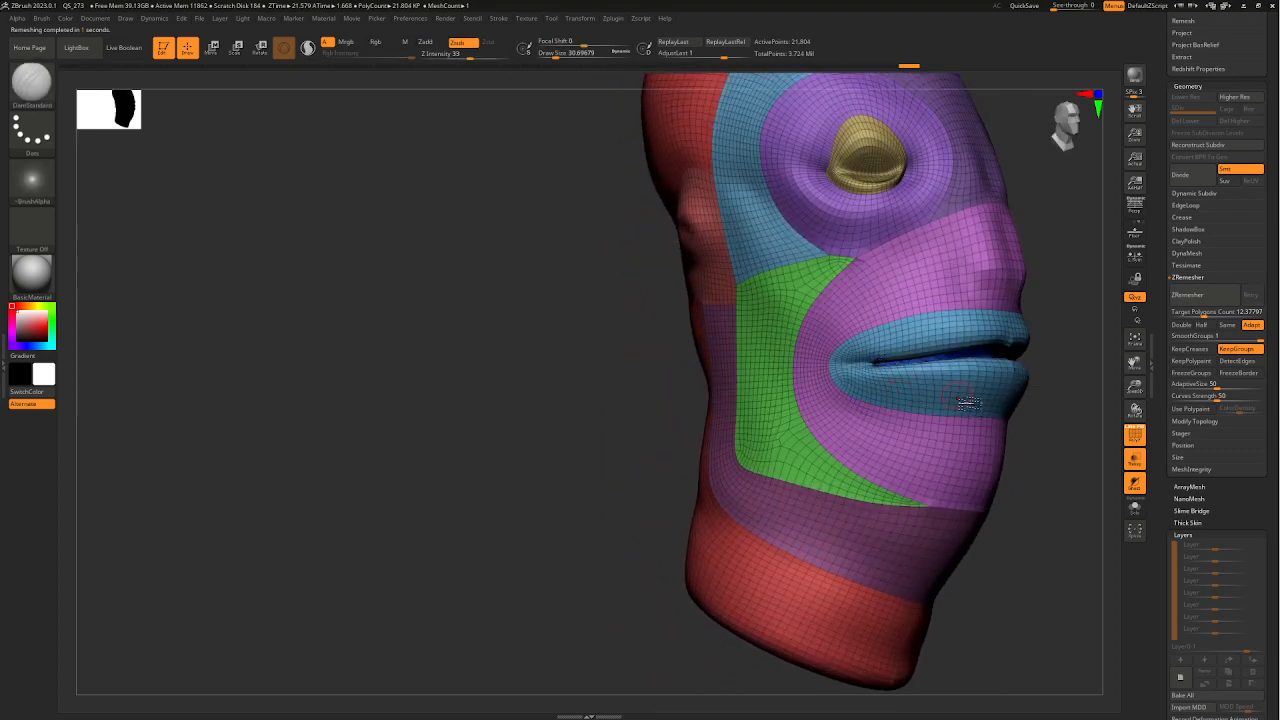
alt+drag(1022, 402, 815, 414)
drag(925, 402, 962, 404)
shift+drag(656, 270, 672, 265)
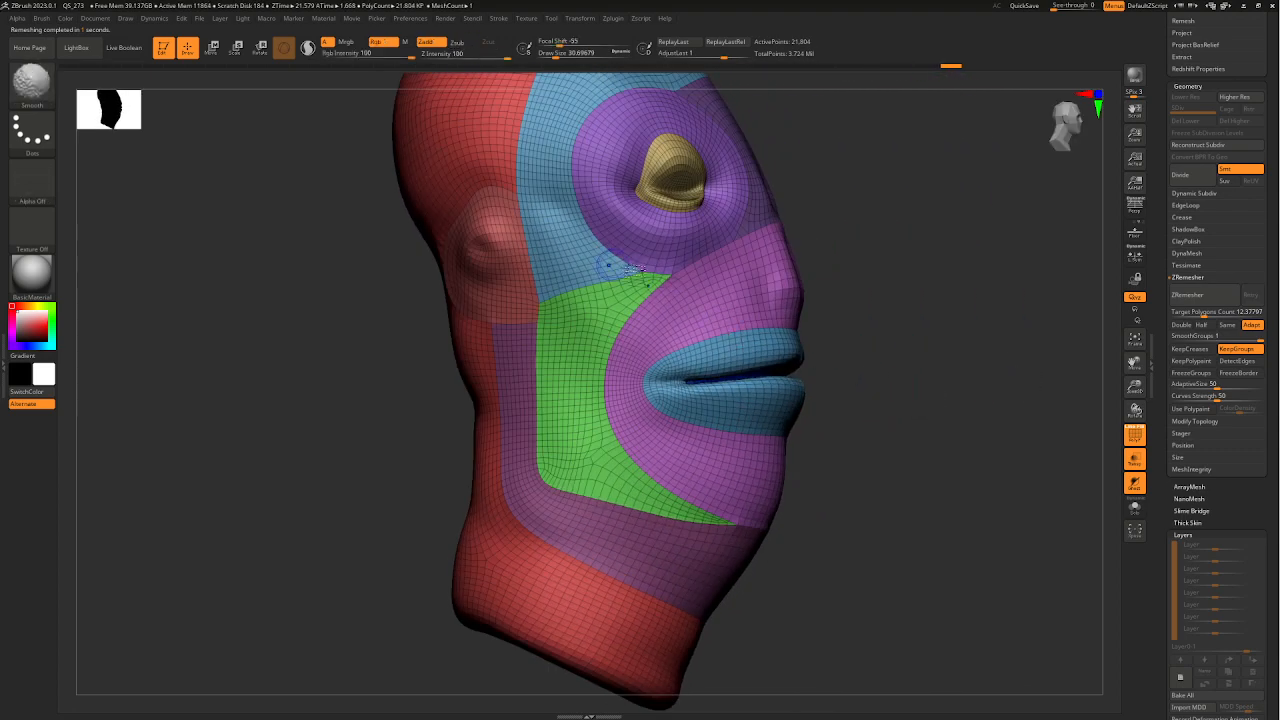
- Inspect the kinked polygroup border at the junction below the eye, and switch to the ZModeler brush
ctrl+right_drag(652, 272, 619, 421)
ctrl+right_drag(655, 294, 643, 460)
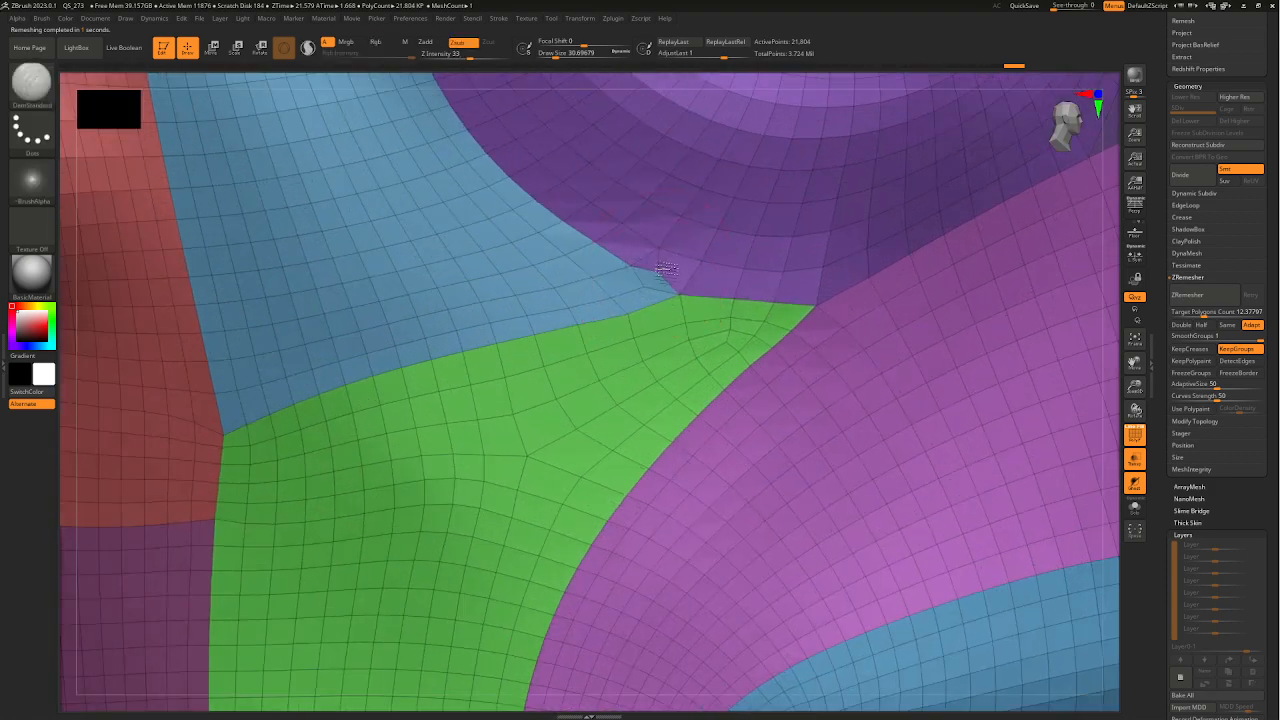
alt+right_drag(660, 269, 636, 322)
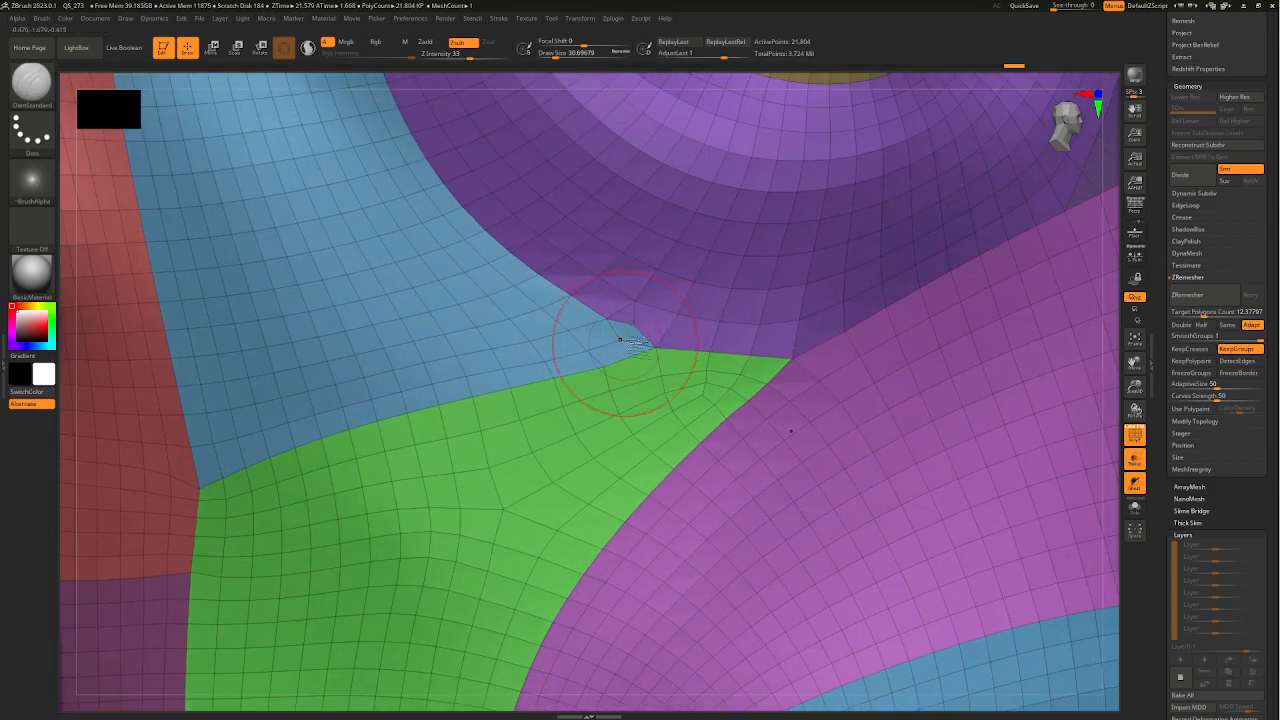
mouse_move(628, 384)
ctrl+right_down()
mouse_move(617, 320)
mouse_move(546, 406)
mouse_move(625, 400)
mouse_move(591, 494)
mouse_move(720, 420)
mouse_move(723, 394)
mouse_move(774, 520)
mouse_move(884, 520)
mouse_move(826, 551)
mouse_move(851, 491)
mouse_move(972, 488)
mouse_move(952, 481)
ctrl+right_up()
ctrl+right_drag(810, 420, 791, 487)
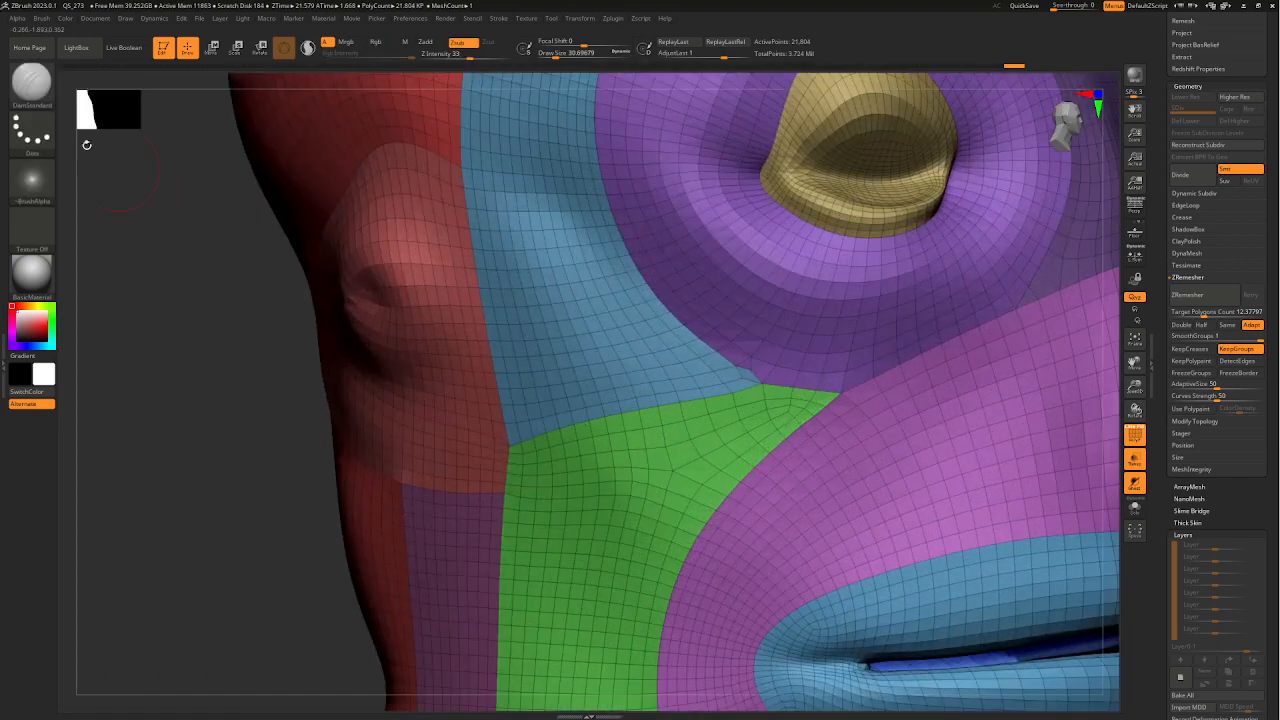
key(b)
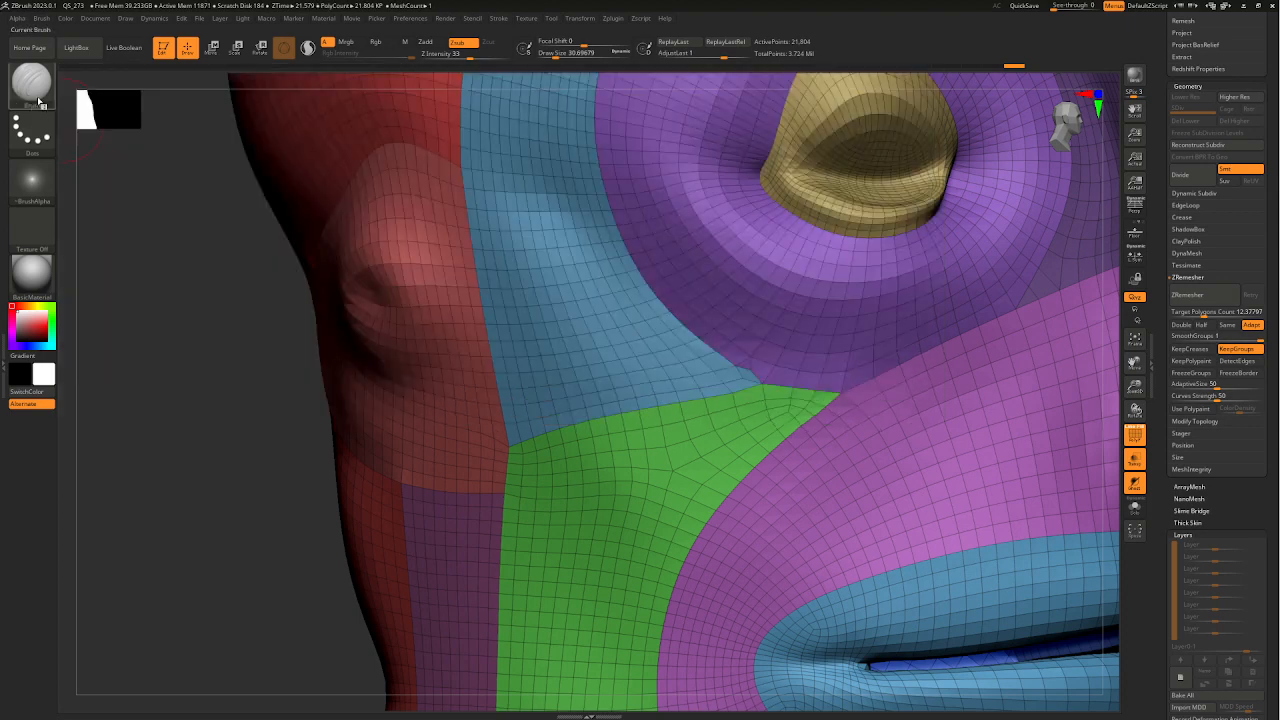
click(32, 85)
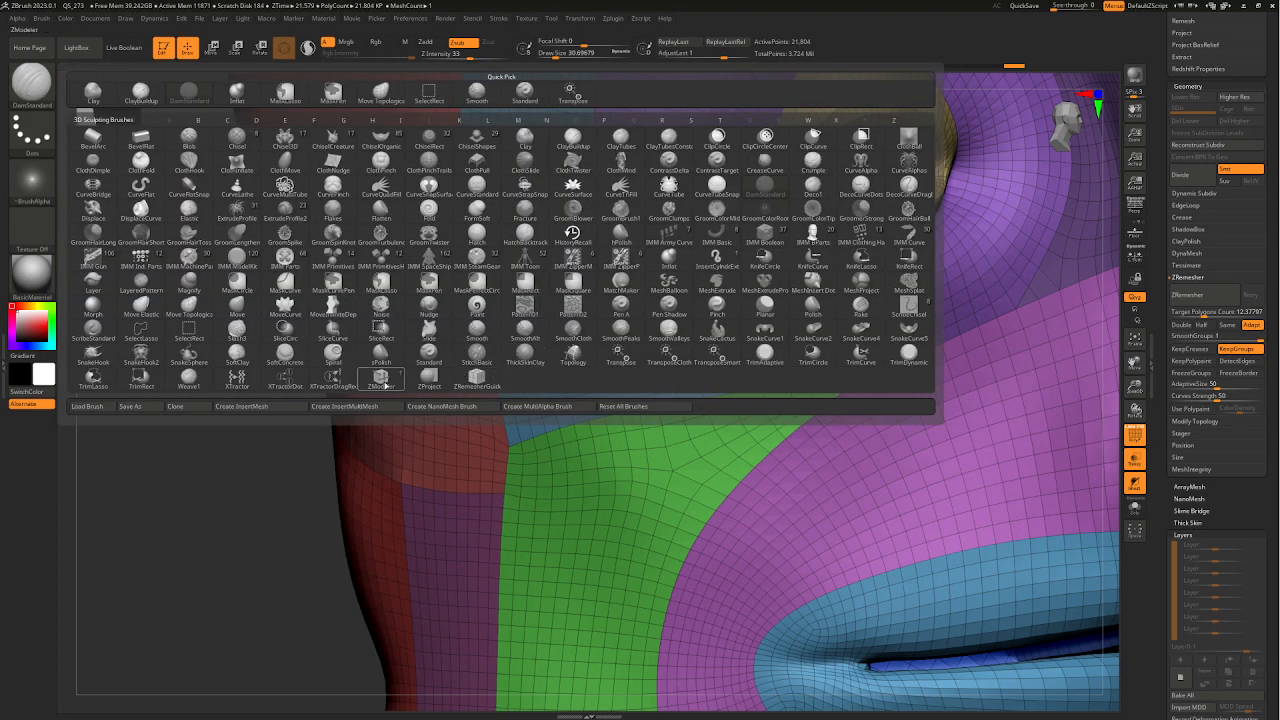
click(380, 380)
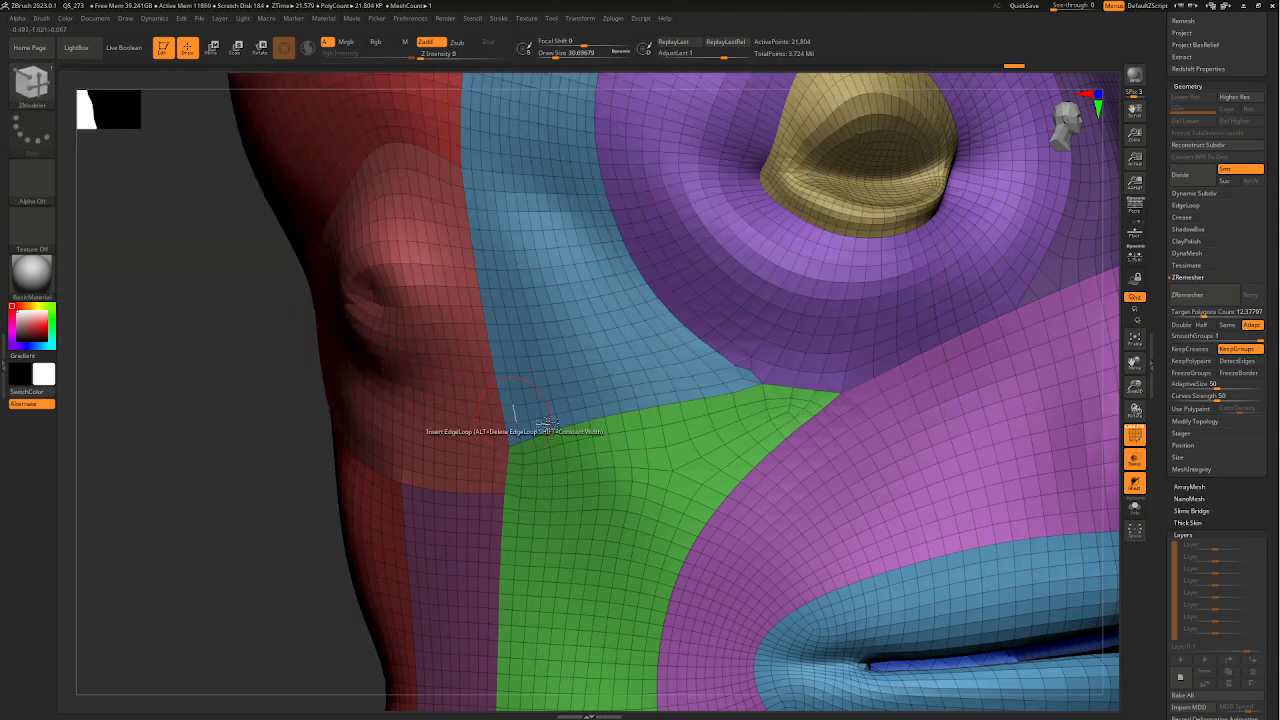
- Set the ZModeler point action to Stitch with To End Point, and stitch the kinked border points together below the eye
key(space)
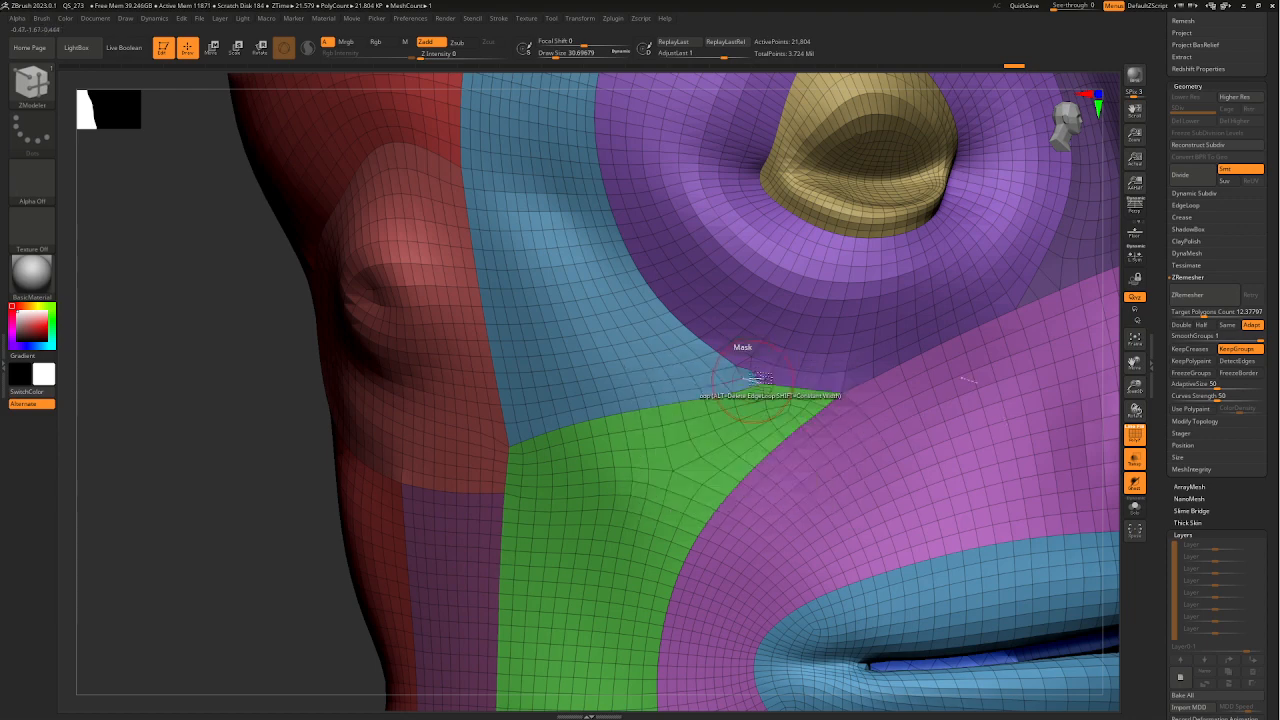
key(space)
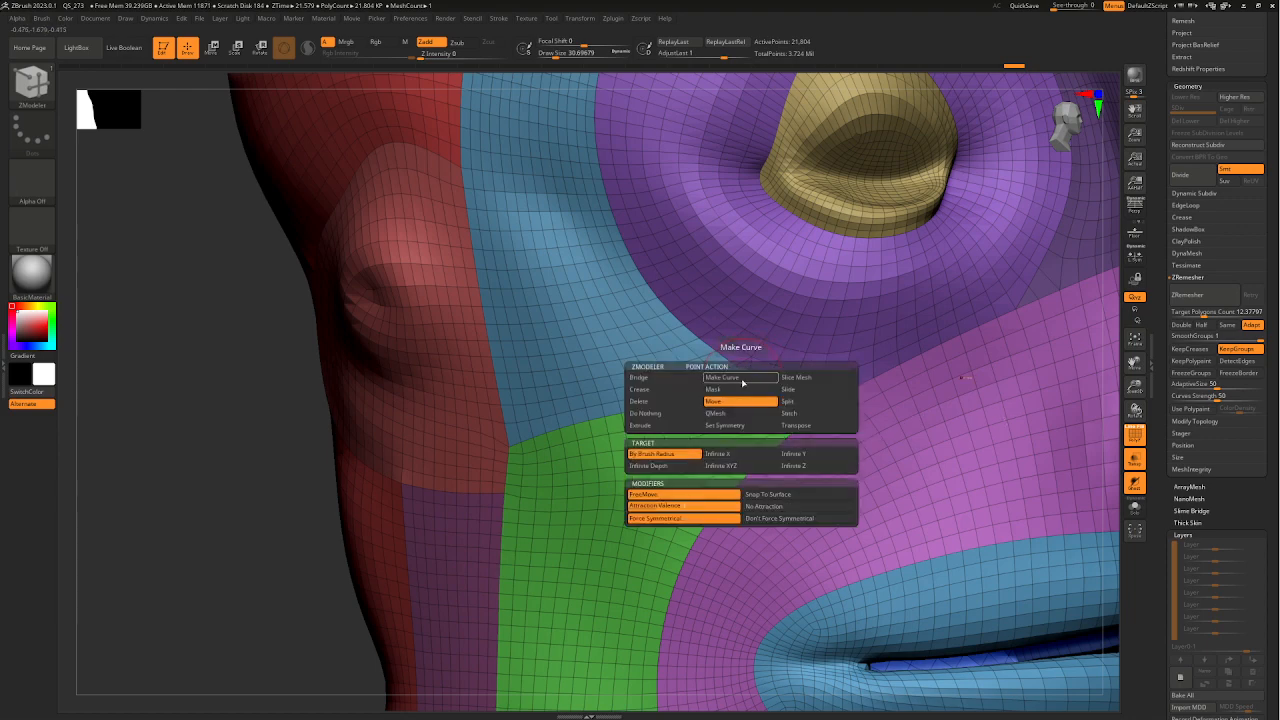
click(800, 414)
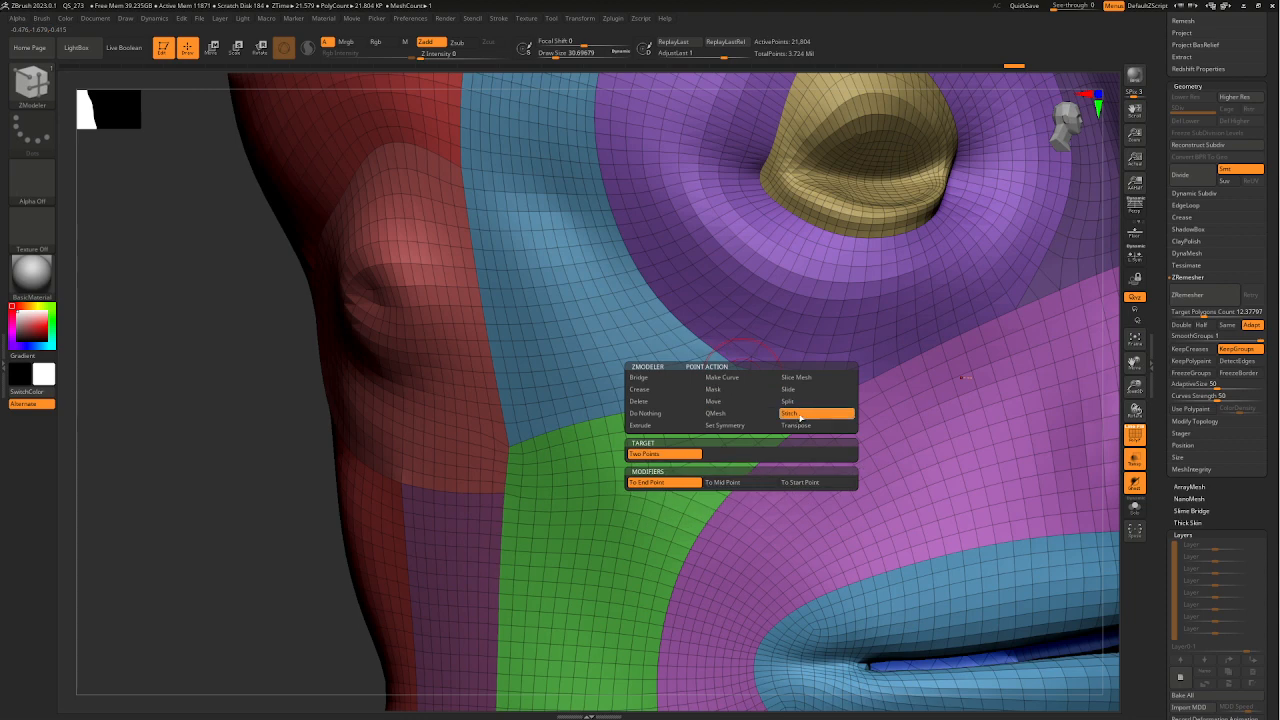
ctrl+right_drag(752, 385, 722, 416)
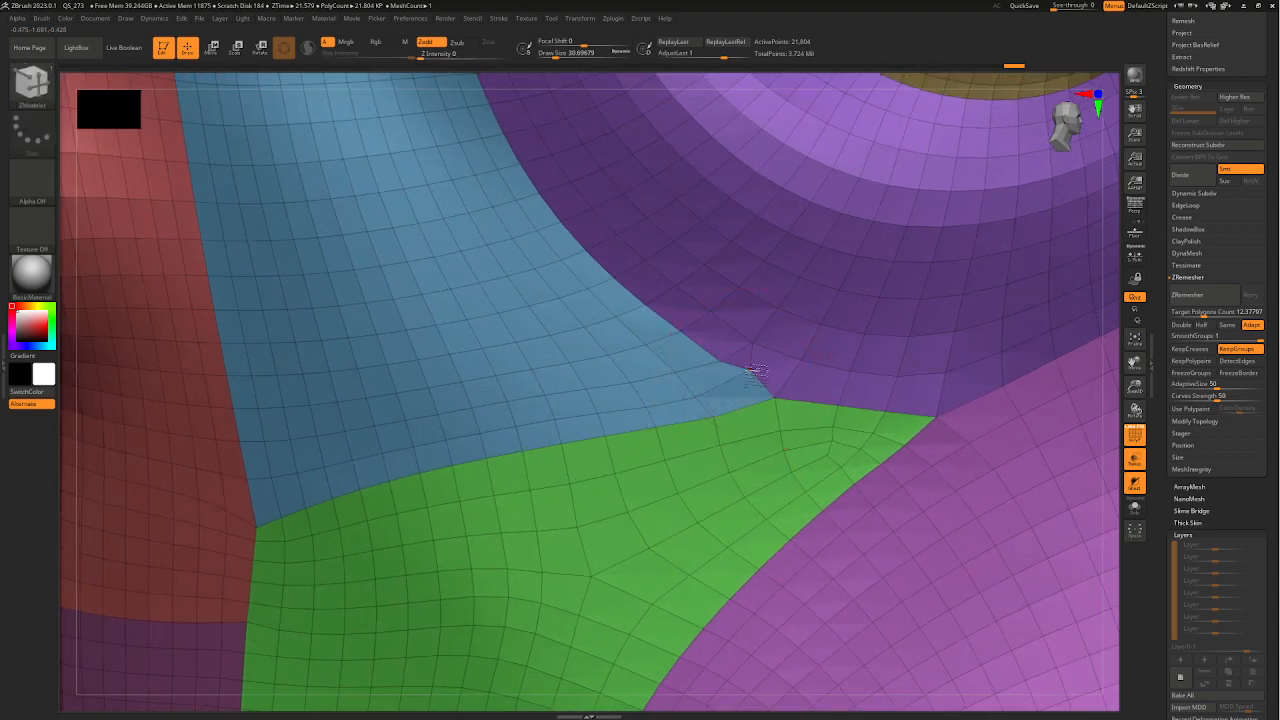
key(shift)
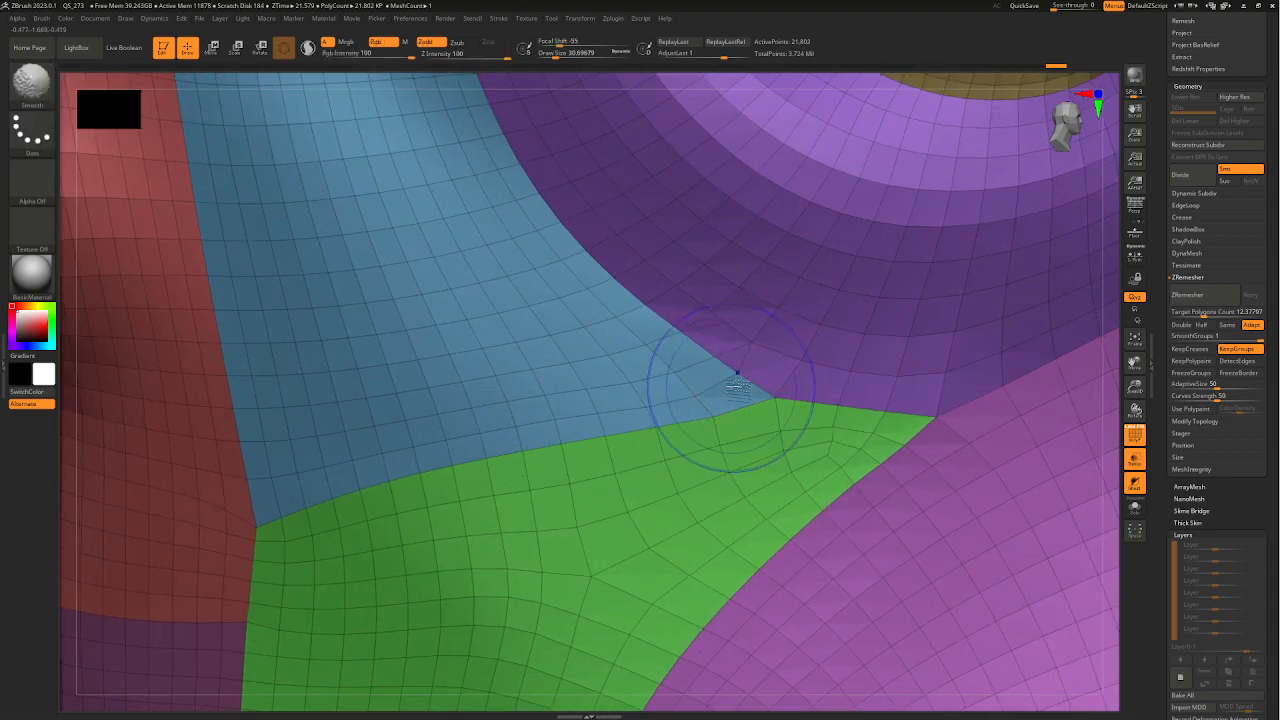
- Examine the topology around the stitched junction, jaw, mouth, eye socket and forehead from several angles
ctrl+right_drag(715, 400, 744, 358)
mouse_move(766, 449)
ctrl+right_down()
mouse_move(785, 418)
mouse_move(760, 487)
ctrl+right_up()
alt+right_drag(702, 437, 745, 420)
mouse_move(745, 420)
right_down()
mouse_move(570, 499)
mouse_move(729, 480)
mouse_move(880, 486)
mouse_move(809, 483)
mouse_move(882, 511)
mouse_move(737, 423)
mouse_move(871, 386)
mouse_move(920, 477)
mouse_move(896, 438)
mouse_move(889, 451)
right_up()
key(shift)
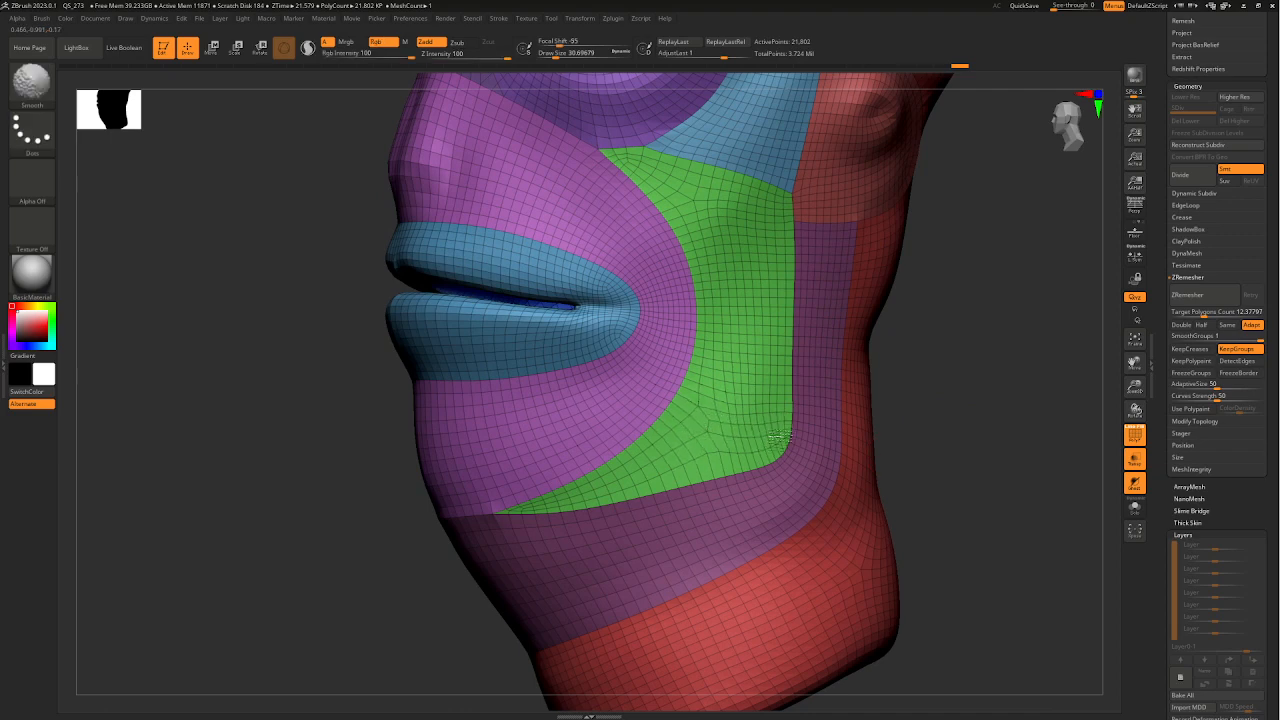
mouse_move(897, 426)
right_down()
mouse_move(957, 457)
mouse_move(831, 500)
mouse_move(798, 497)
mouse_move(774, 489)
mouse_move(831, 463)
mouse_move(824, 437)
mouse_move(837, 443)
mouse_move(777, 431)
mouse_move(754, 480)
mouse_move(799, 487)
mouse_move(828, 467)
right_up()
click(831, 463)
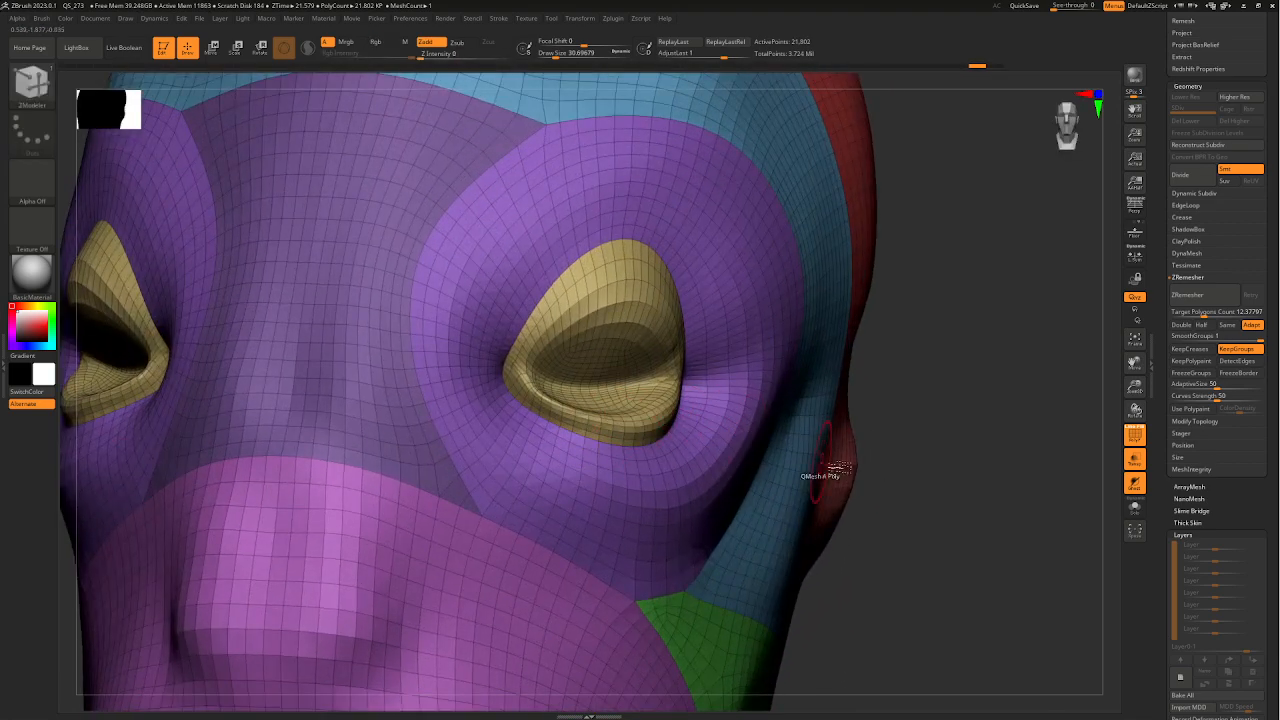
mouse_move(898, 494)
right_down()
mouse_move(855, 490)
mouse_move(920, 491)
mouse_move(778, 471)
right_up()
mouse_move(594, 400)
ctrl+right_down()
mouse_move(746, 426)
mouse_move(640, 400)
ctrl+right_up()
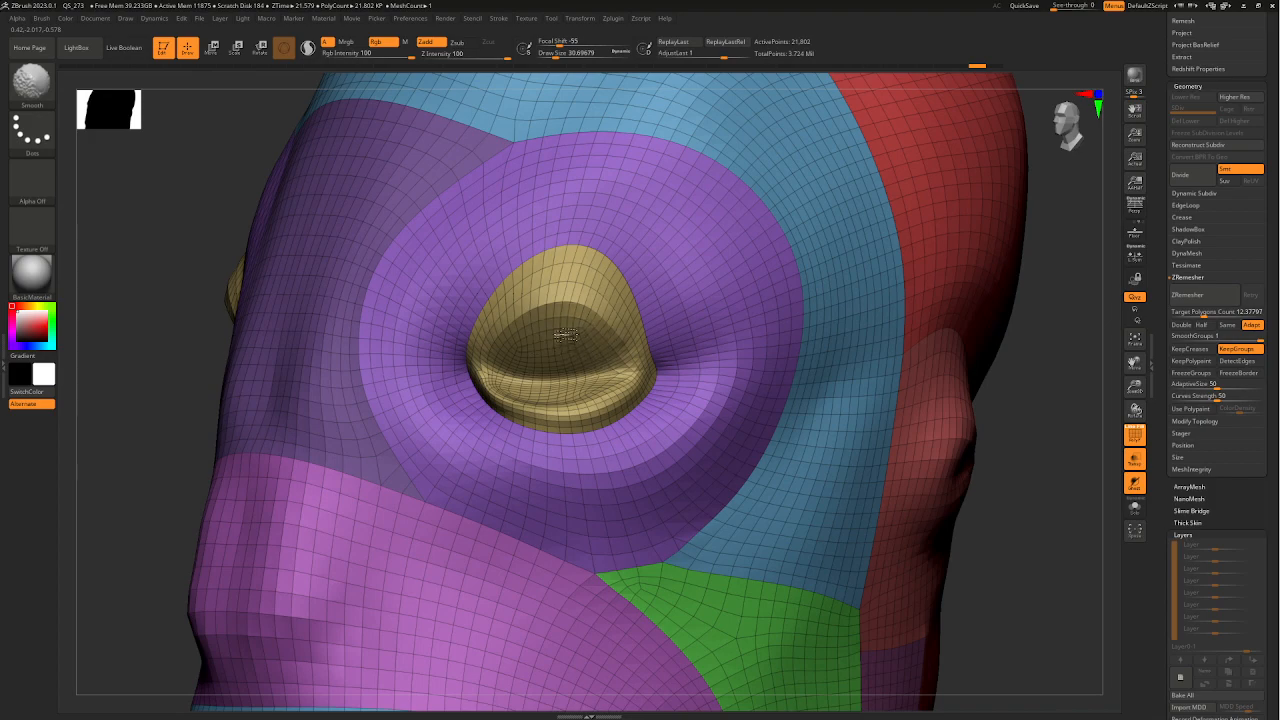
mouse_move(1075, 415)
right_down()
mouse_move(1040, 426)
mouse_move(1063, 426)
mouse_move(840, 379)
mouse_move(766, 438)
mouse_move(581, 380)
mouse_move(671, 448)
mouse_move(576, 573)
mouse_move(617, 490)
right_up()
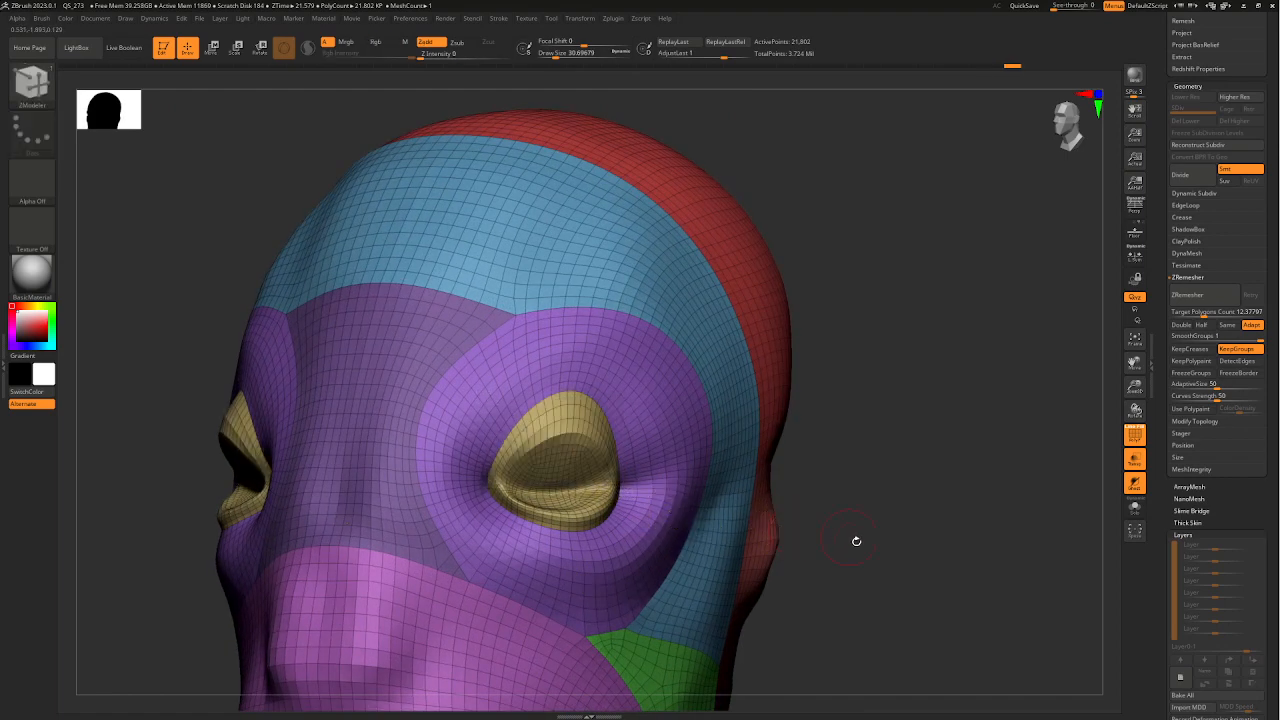
- Examine the remeshed head's topology from the front and both sides, temporarily hiding the polygroup around the mouth
ctrl+right_drag(854, 537, 757, 517)
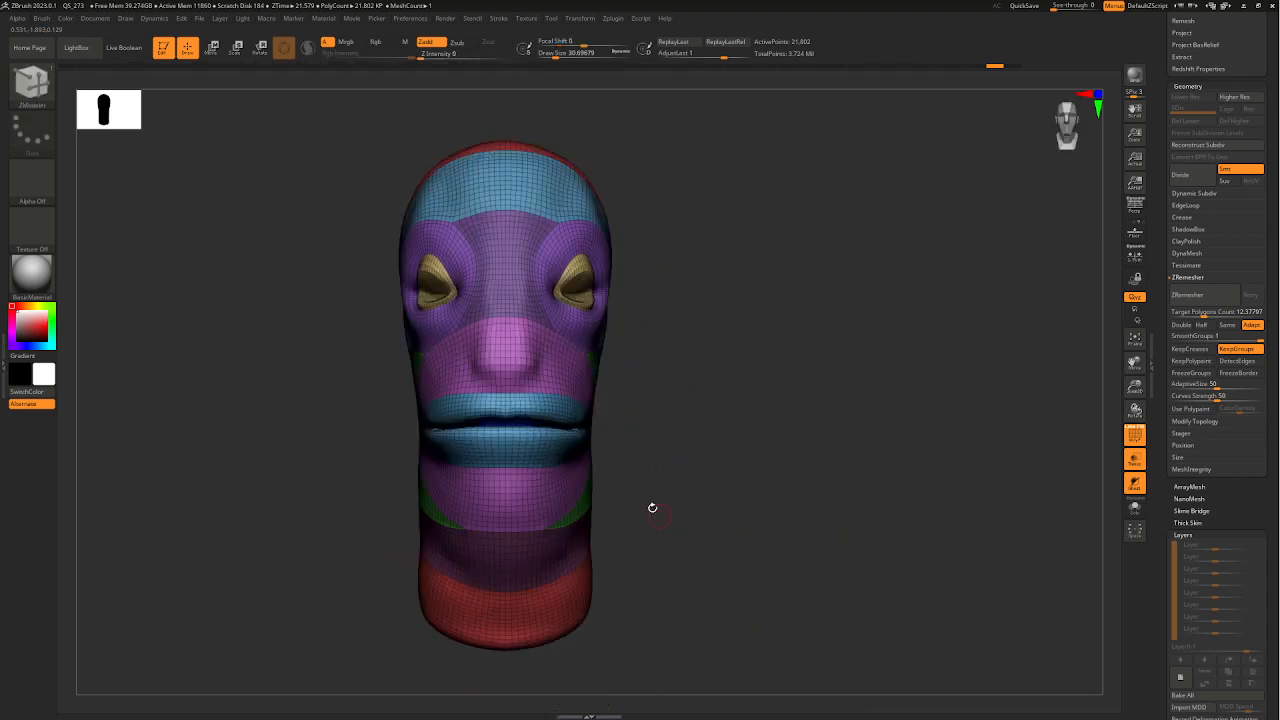
alt+right_drag(652, 508, 704, 538)
ctrl+shift+click(608, 410)
ctrl+shift+click(709, 484)
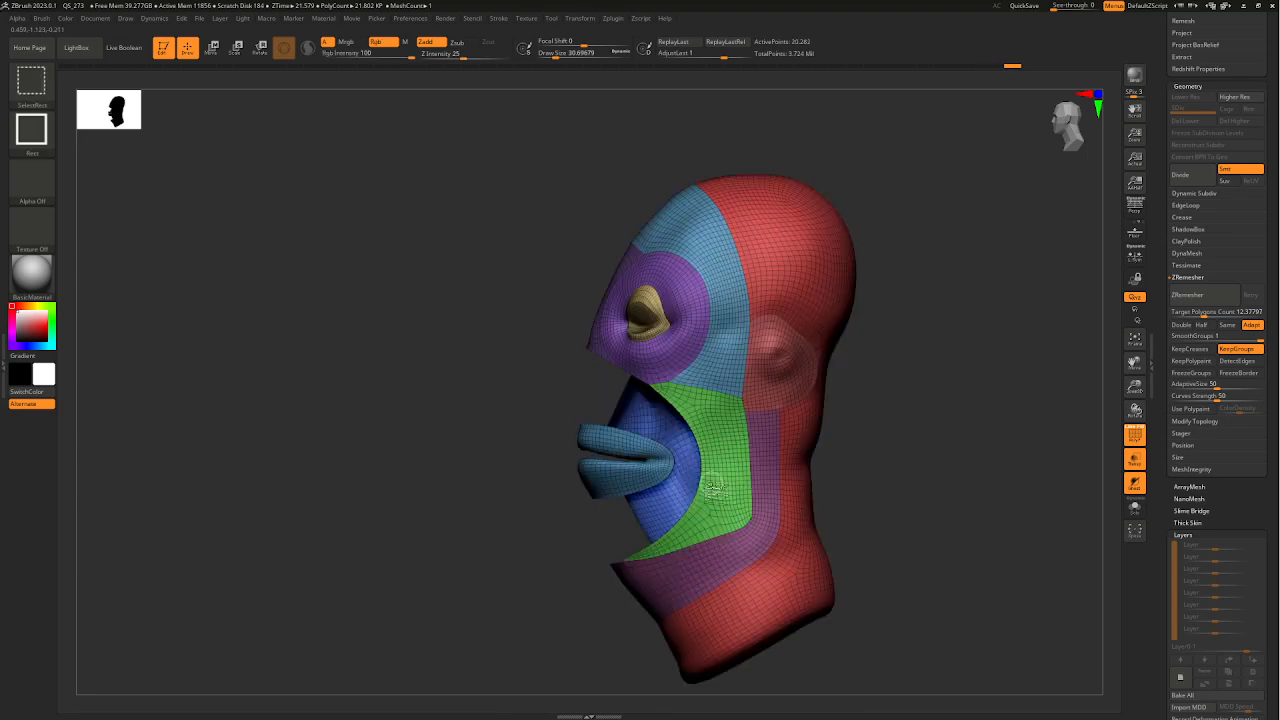
mouse_move(660, 461)
right_down()
mouse_move(863, 480)
mouse_move(800, 566)
mouse_move(823, 511)
mouse_move(803, 437)
mouse_move(774, 506)
mouse_move(774, 494)
mouse_move(802, 515)
mouse_move(686, 509)
mouse_move(826, 481)
right_up()
ctrl+shift+click(690, 475)
ctrl+shift+click(737, 480)
right_drag(737, 480, 842, 437)
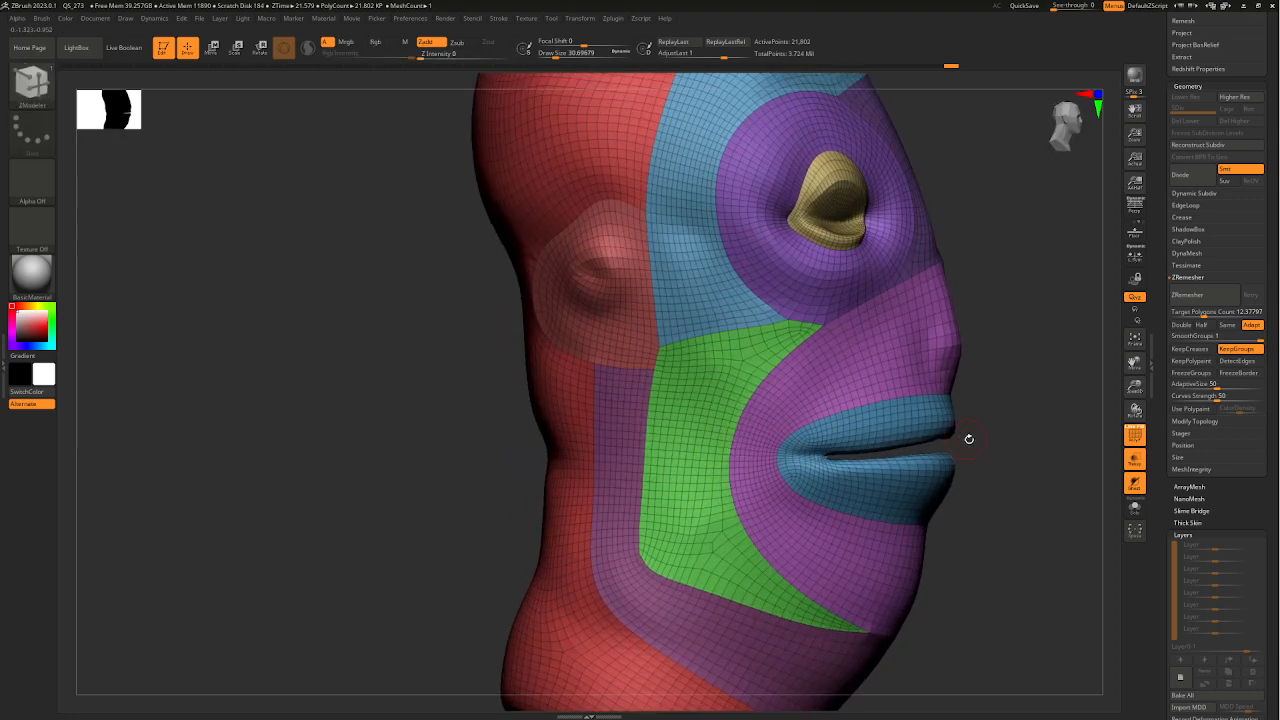
right_drag(969, 438, 786, 465)
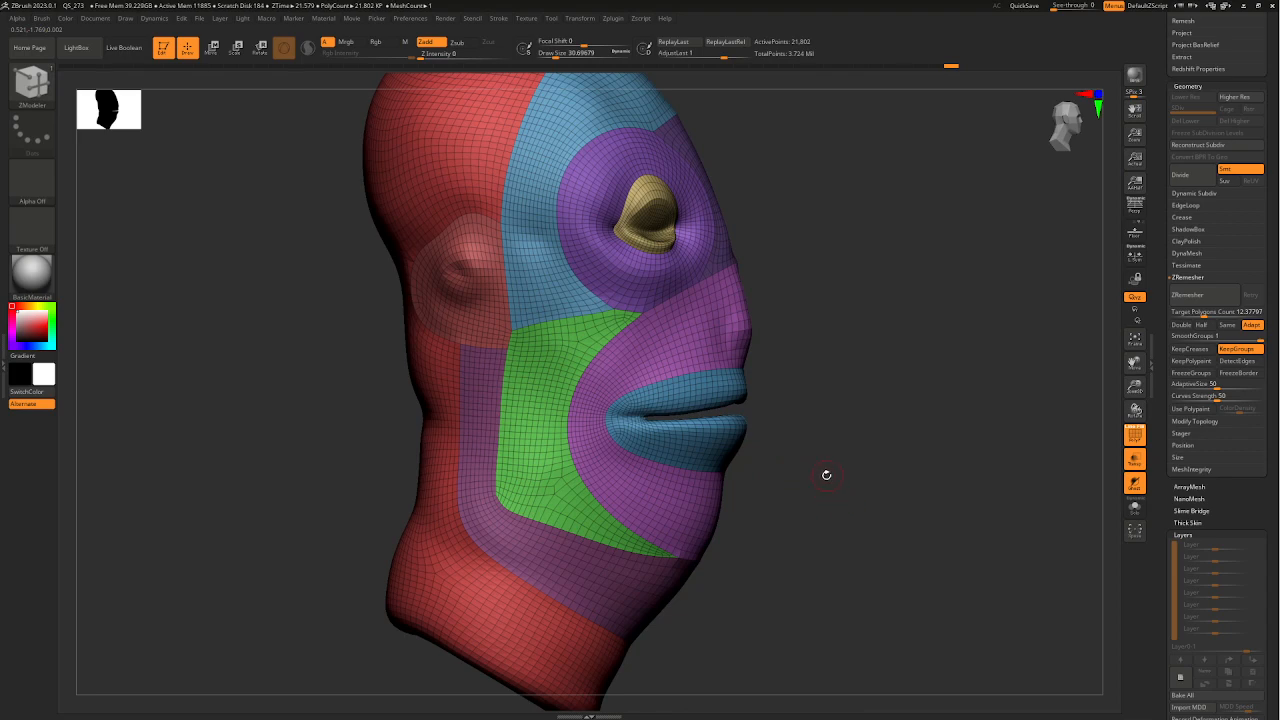
right_drag(830, 470, 634, 380)
mouse_move(740, 424)
ctrl+right_down()
mouse_move(715, 381)
mouse_move(731, 440)
mouse_move(780, 391)
ctrl+right_up()
- Revert the undo history to the subdivided head before ZRemeshing, and accept discarding the newer history entries
drag(951, 67, 833, 69)
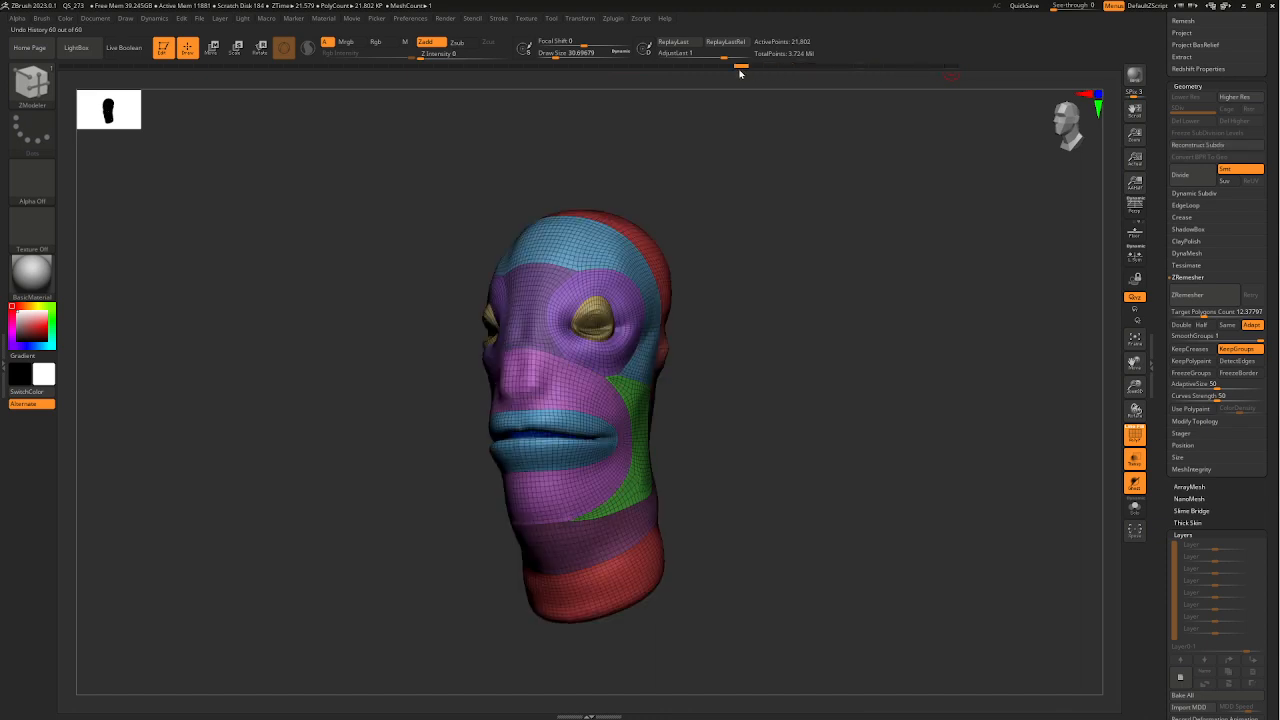
mouse_move(740, 73)
mouse_down()
mouse_move(415, 90)
mouse_move(457, 90)
mouse_up()
ctrl+right_drag(583, 251, 760, 381)
right_drag(760, 381, 716, 460)
ctrl+shift+click(653, 388)
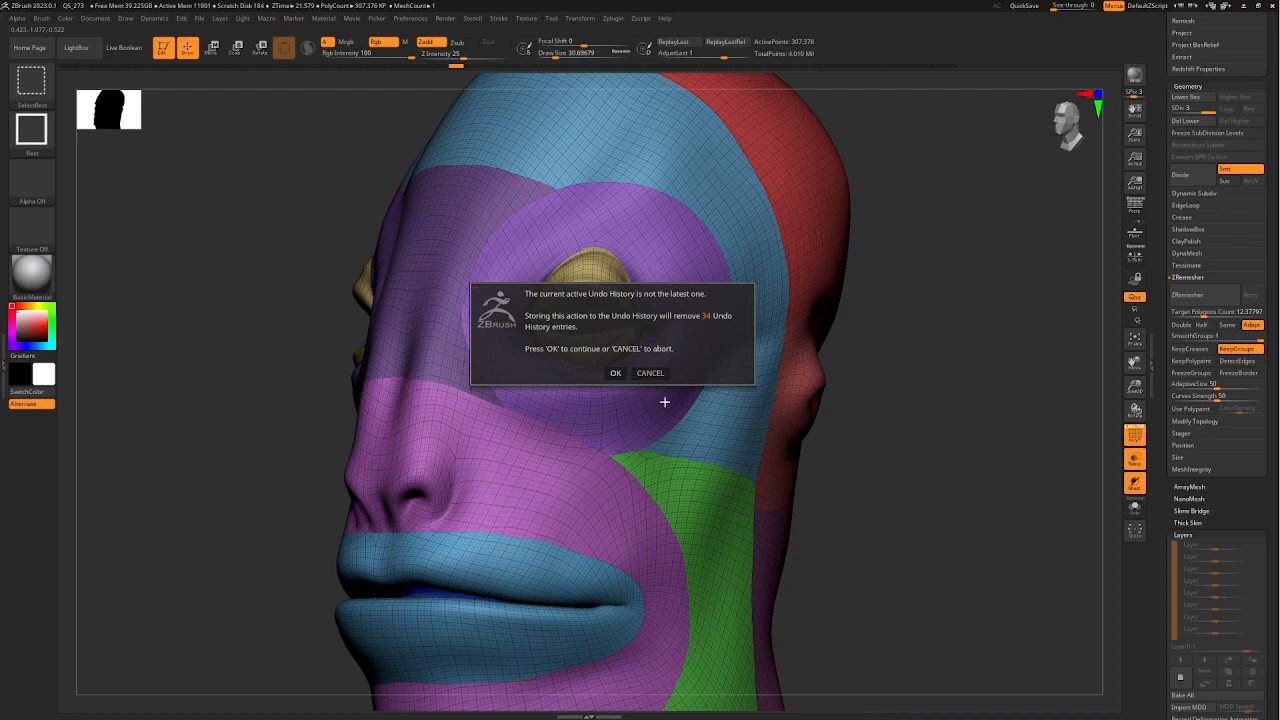
click(620, 373)
ctrl+right_drag(777, 443, 651, 498)
ctrl+shift+click(740, 449)
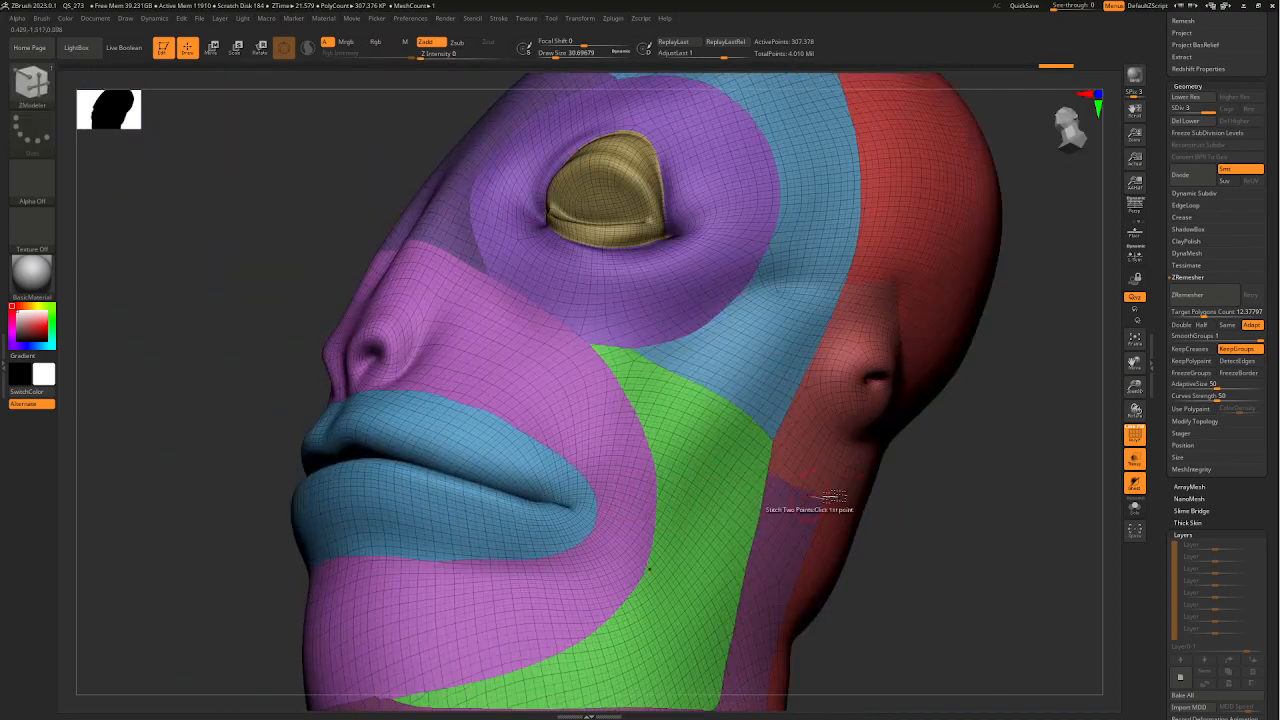
- Scrub through the undo history to review the earlier stages of the head's polygroups and their borders
ctrl+right_drag(812, 497, 766, 423)
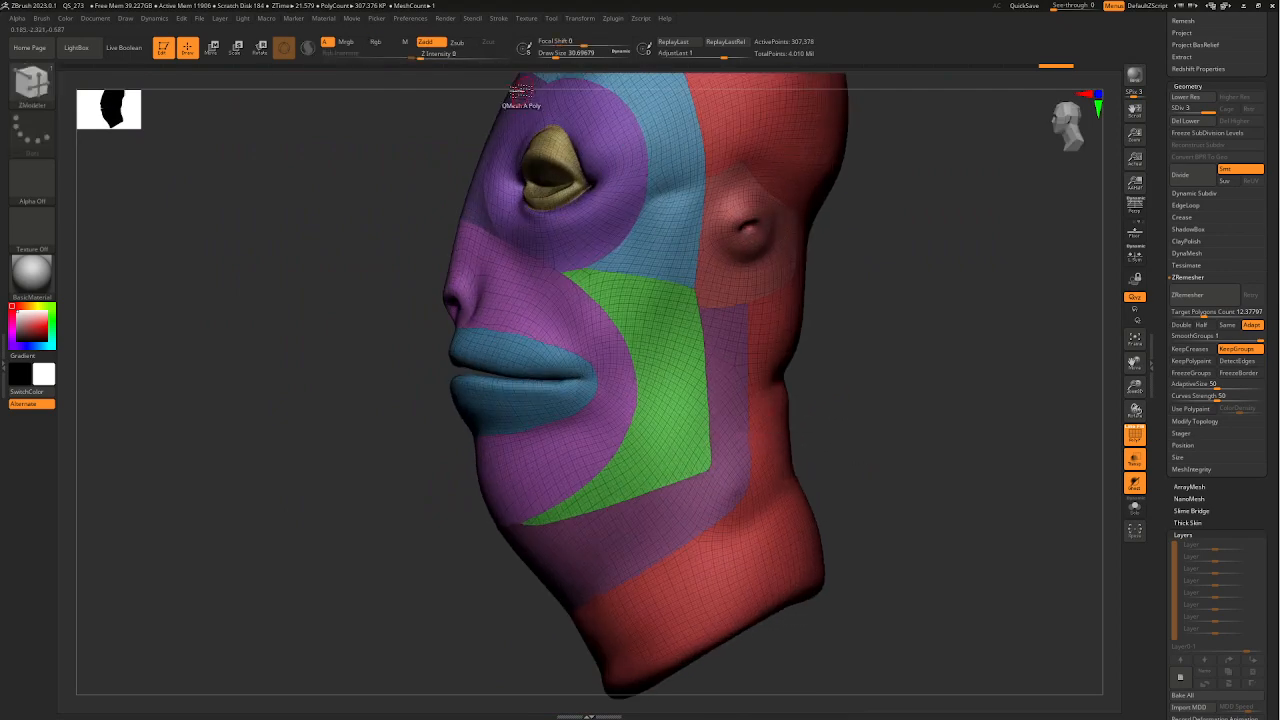
drag(952, 67, 530, 66)
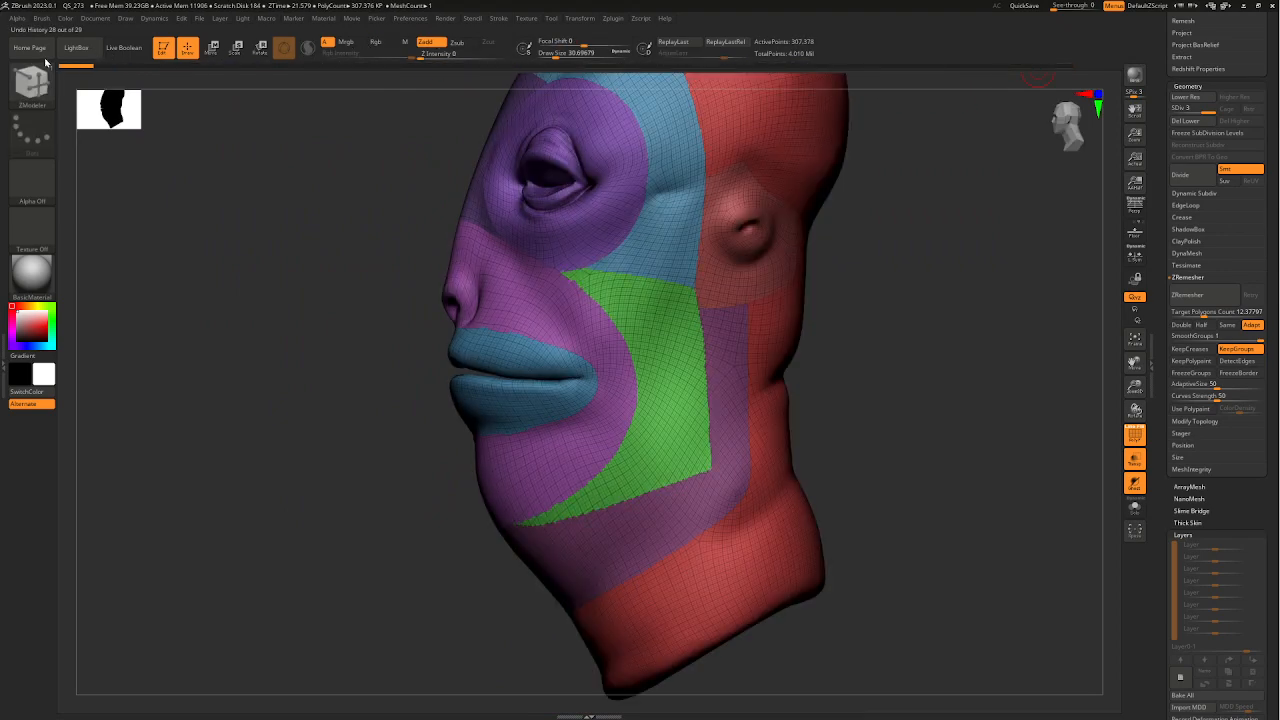
mouse_move(72, 72)
mouse_down()
mouse_move(1044, 75)
mouse_move(771, 409)
mouse_move(820, 563)
mouse_move(891, 389)
mouse_move(806, 362)
mouse_up()
- Isolate the eye socket polygroup and view it close from the front
mouse_move(864, 267)
alt+mouse_down()
mouse_move(840, 437)
mouse_move(900, 440)
mouse_move(945, 408)
alt+mouse_up()
ctrl+shift+click(594, 346)
ctrl+right_drag(605, 334, 628, 376)
right_drag(628, 376, 677, 367)
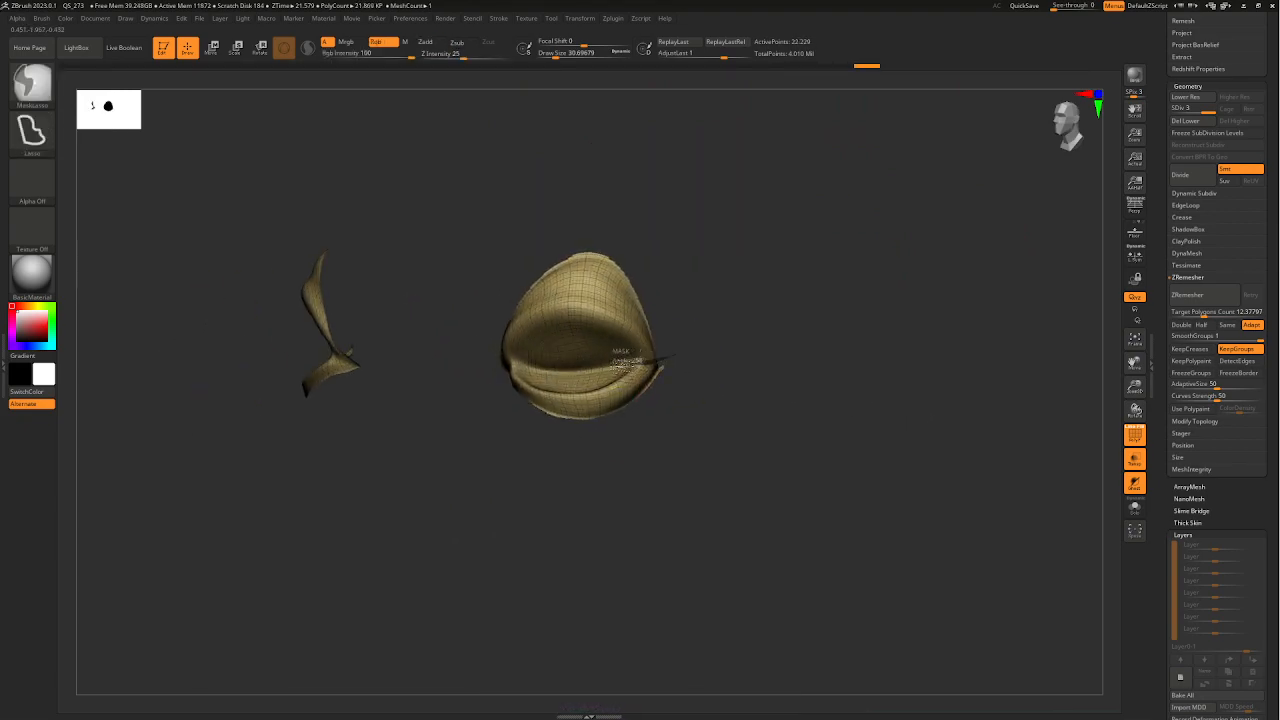
- Mask the lower lid part of the eye socket with MaskLasso along the crease, refining the mask at the inner corner
mouse_move(528, 364)
ctrl+mouse_down()
mouse_move(520, 451)
mouse_move(735, 418)
ctrl+mouse_up()
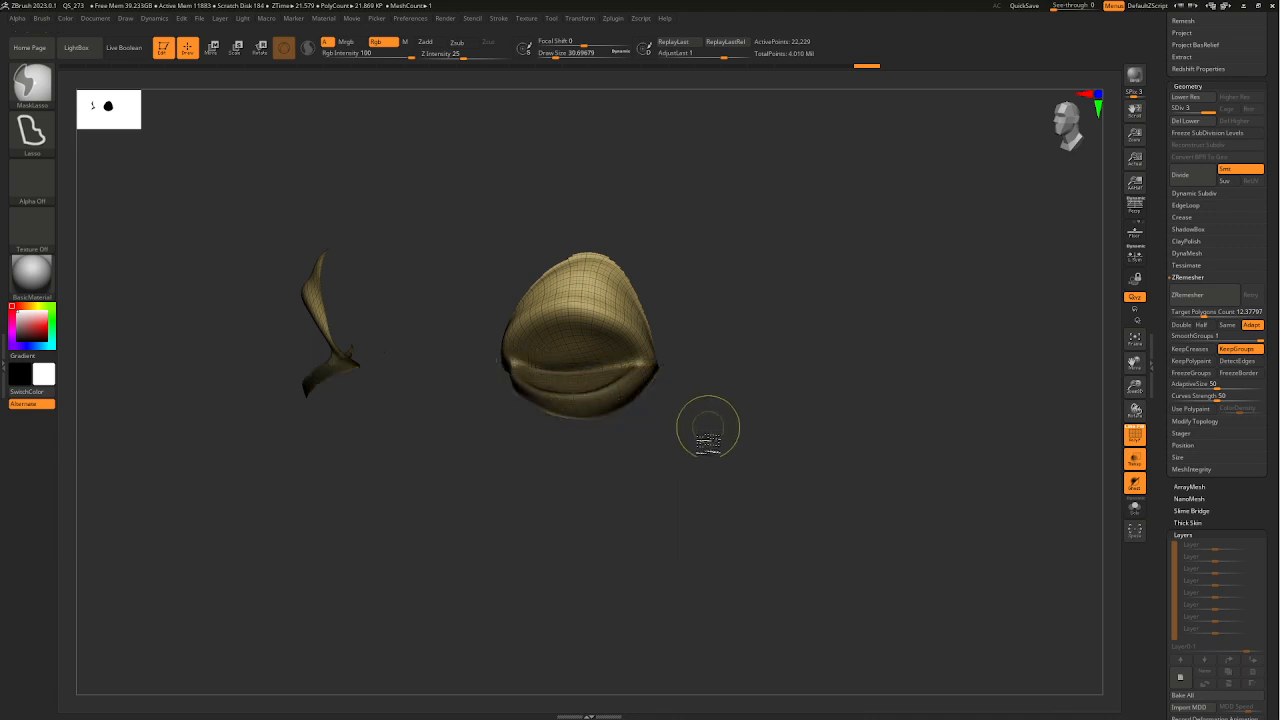
drag(646, 469, 706, 464)
right_drag(706, 464, 634, 466)
ctrl+right_drag(634, 466, 690, 440)
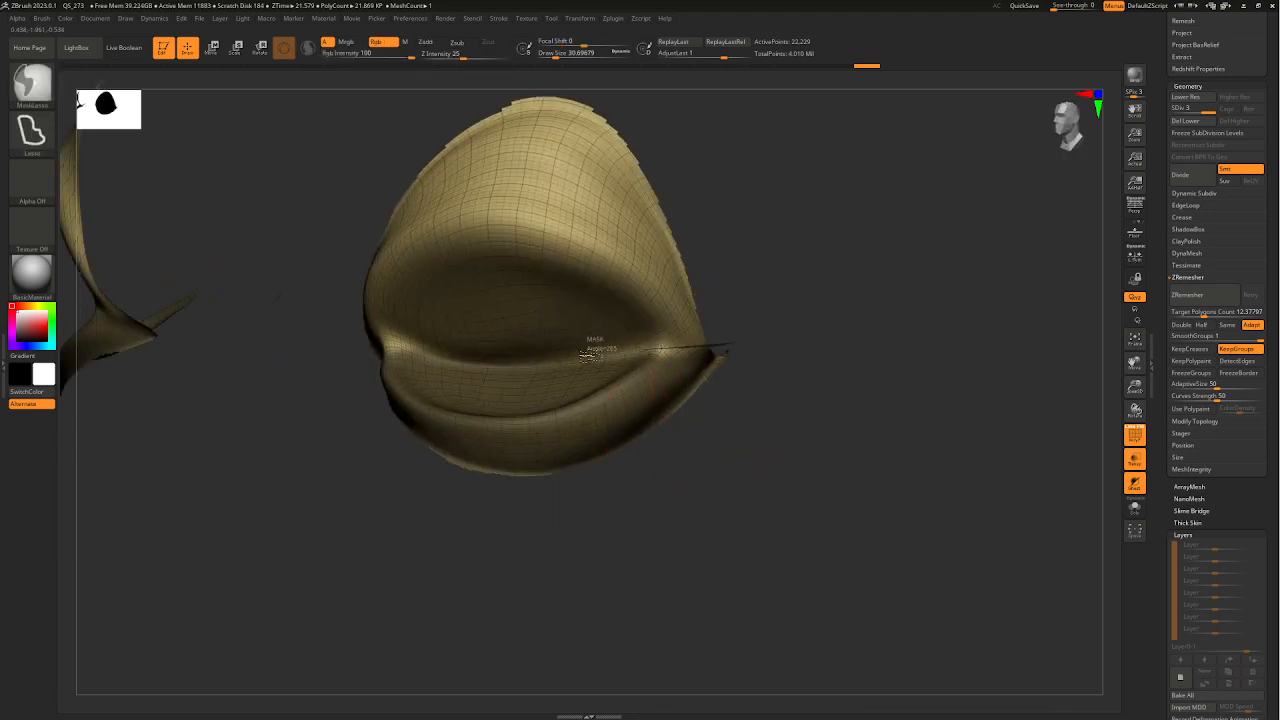
mouse_move(414, 509)
right_down()
mouse_move(457, 514)
mouse_move(349, 377)
right_up()
ctrl+drag(354, 369, 345, 325)
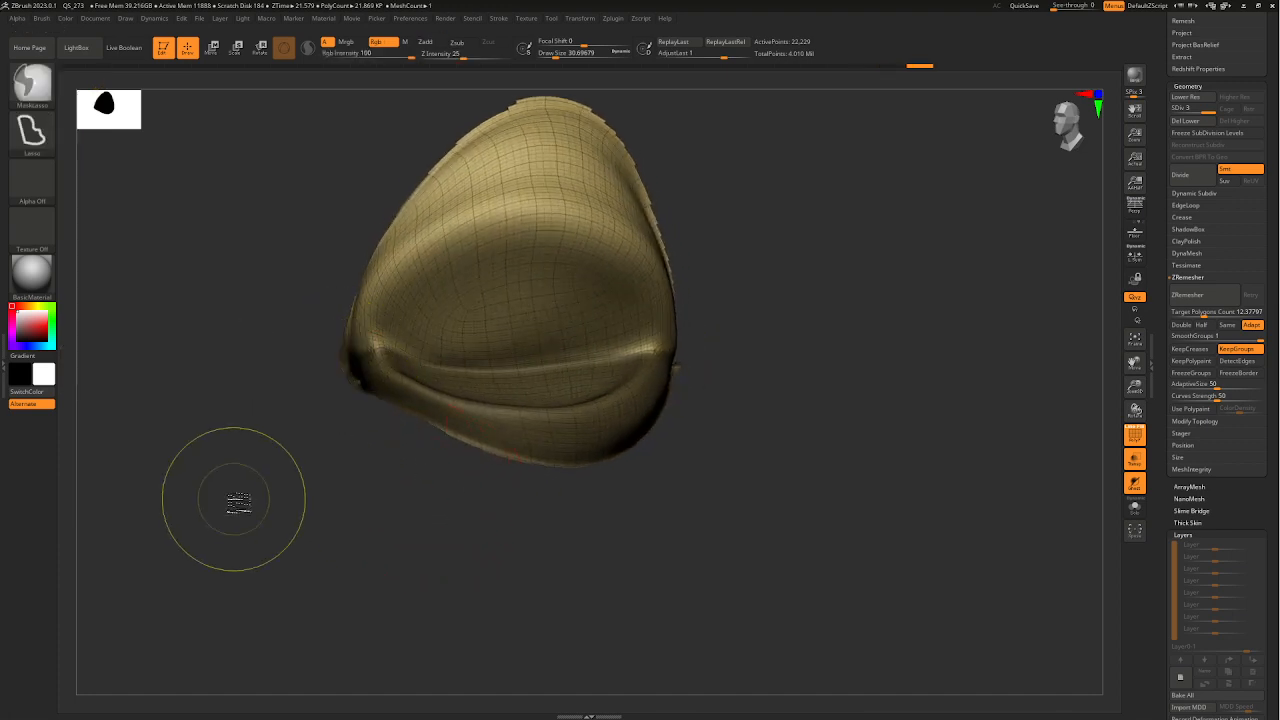
mouse_move(237, 500)
right_down()
mouse_move(457, 491)
mouse_move(419, 476)
right_up()
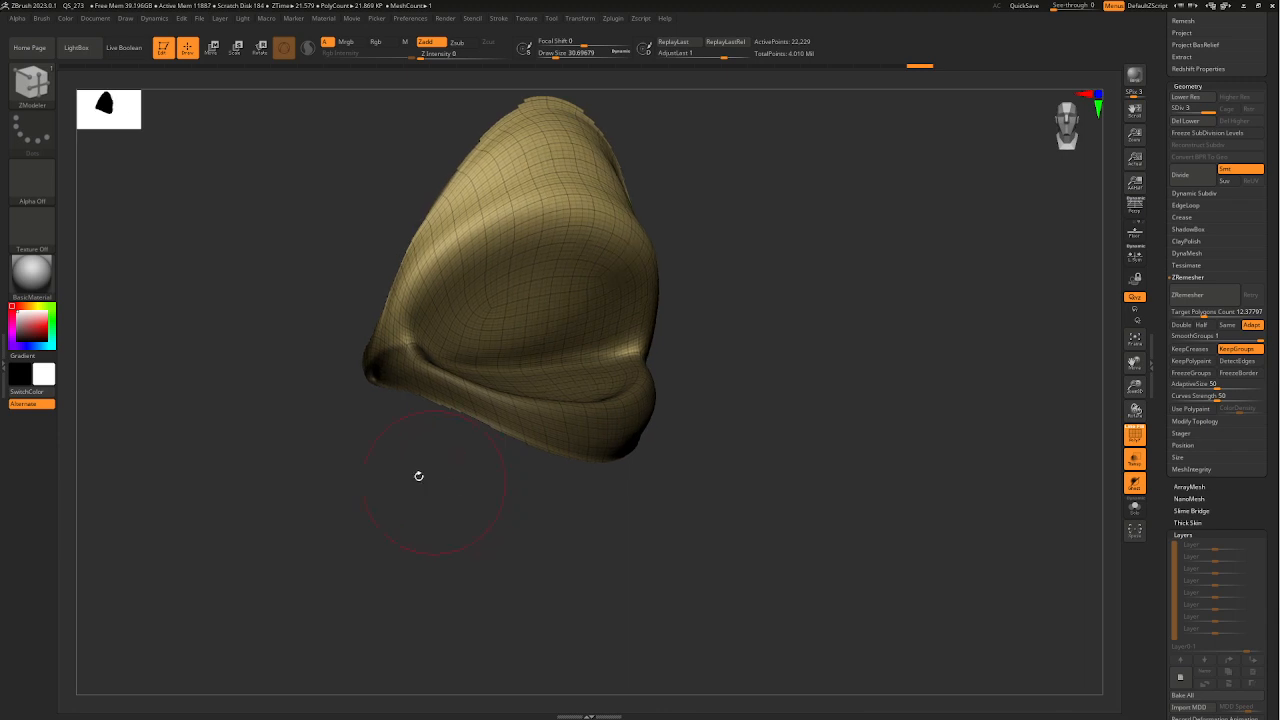
key(ctrl)
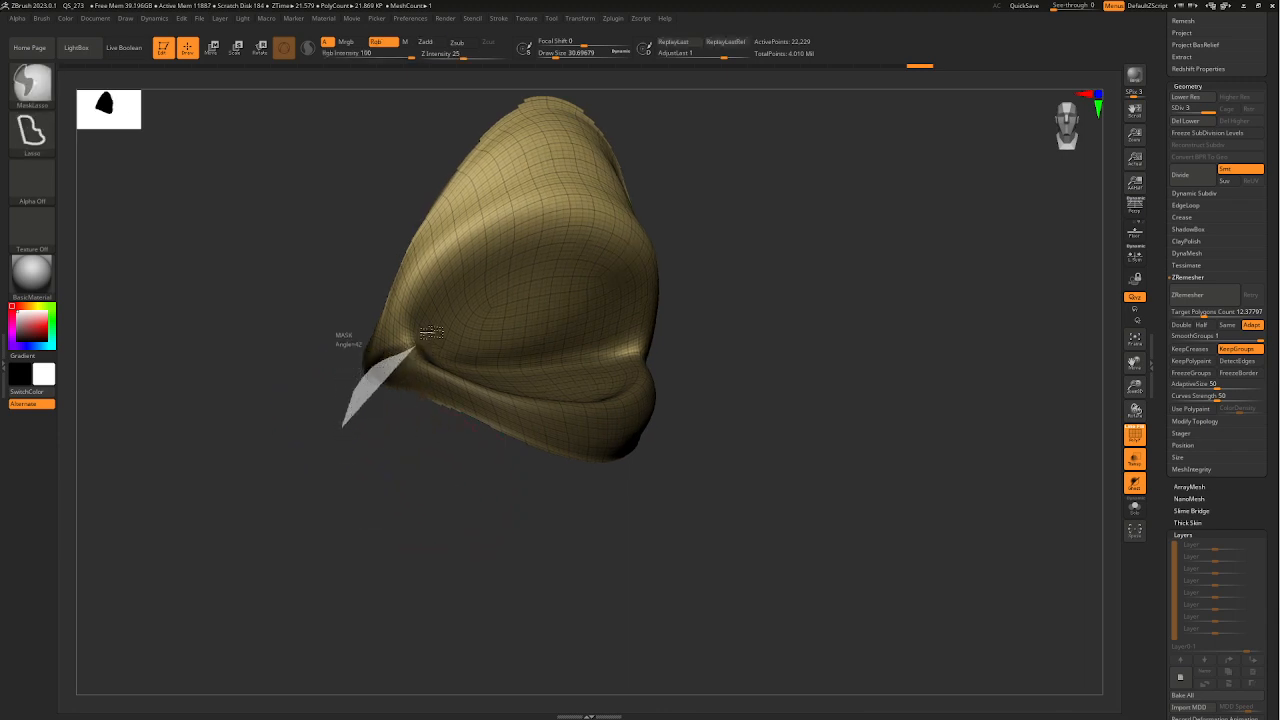
ctrl+drag(431, 332, 428, 338)
mouse_move(443, 466)
right_down()
mouse_move(514, 514)
mouse_move(540, 494)
mouse_move(489, 511)
mouse_move(646, 392)
mouse_move(669, 477)
mouse_move(883, 471)
mouse_move(667, 478)
mouse_move(654, 537)
mouse_move(631, 531)
mouse_move(734, 511)
mouse_move(1024, 502)
right_up()
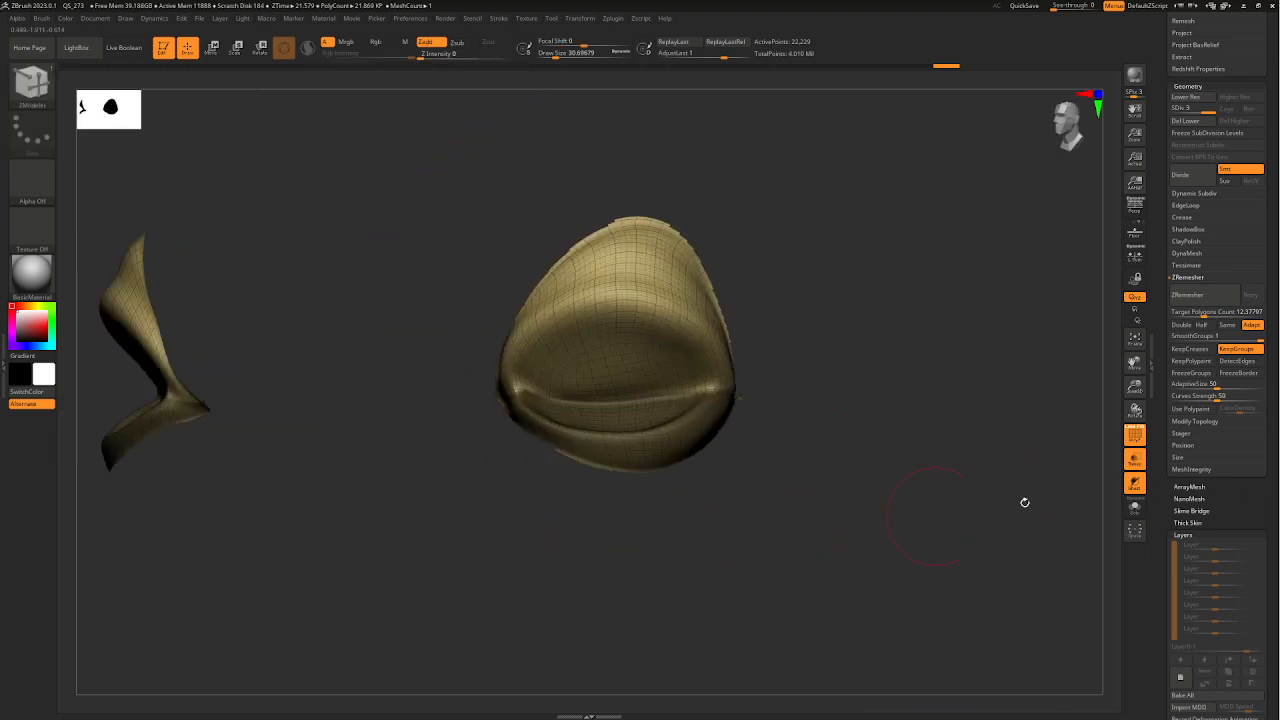
- Give the masked eye socket area its own polygroup with Group Masked, and show the whole head again
scroll(1263, 498, down, 20)
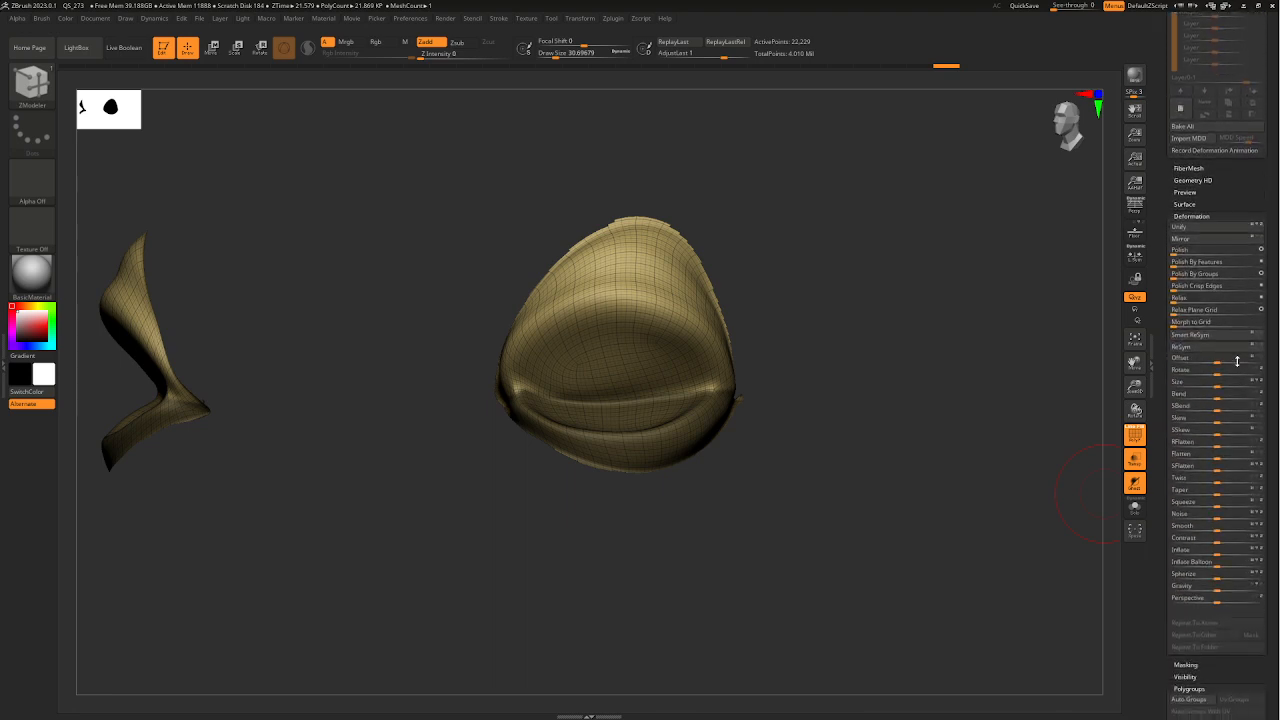
scroll(1230, 332, down, 8)
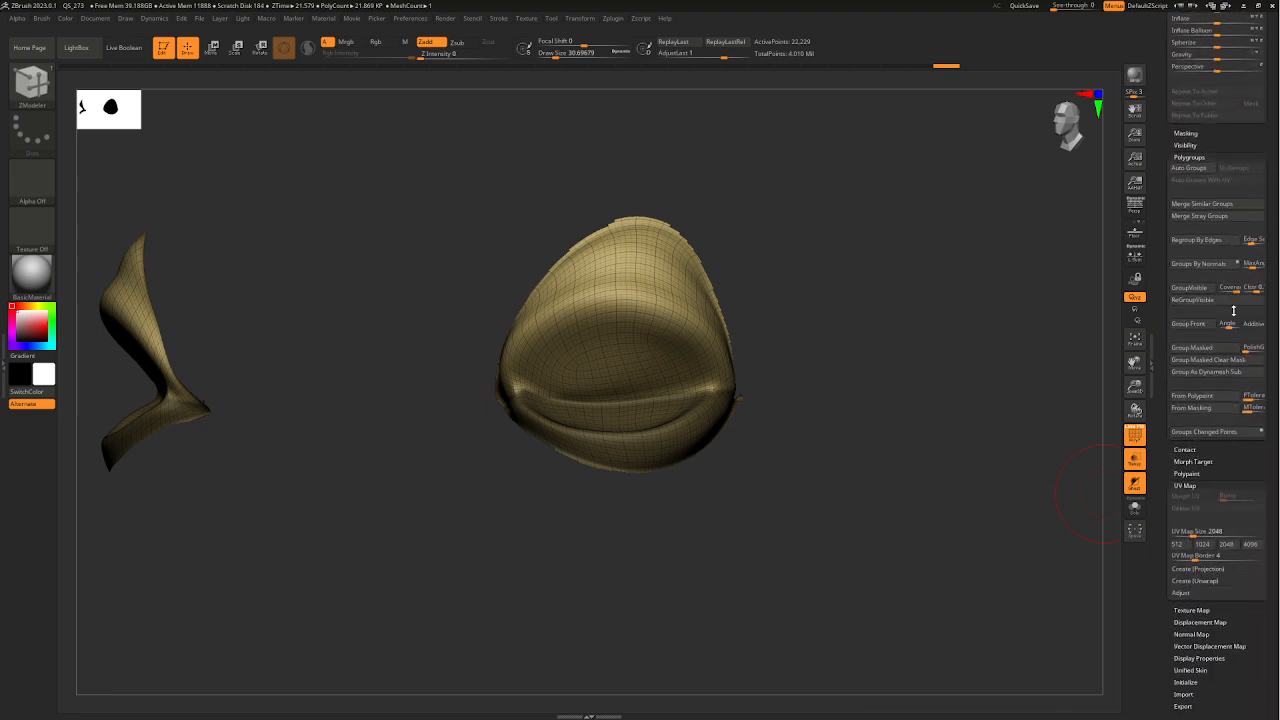
scroll(1234, 313, up, 1)
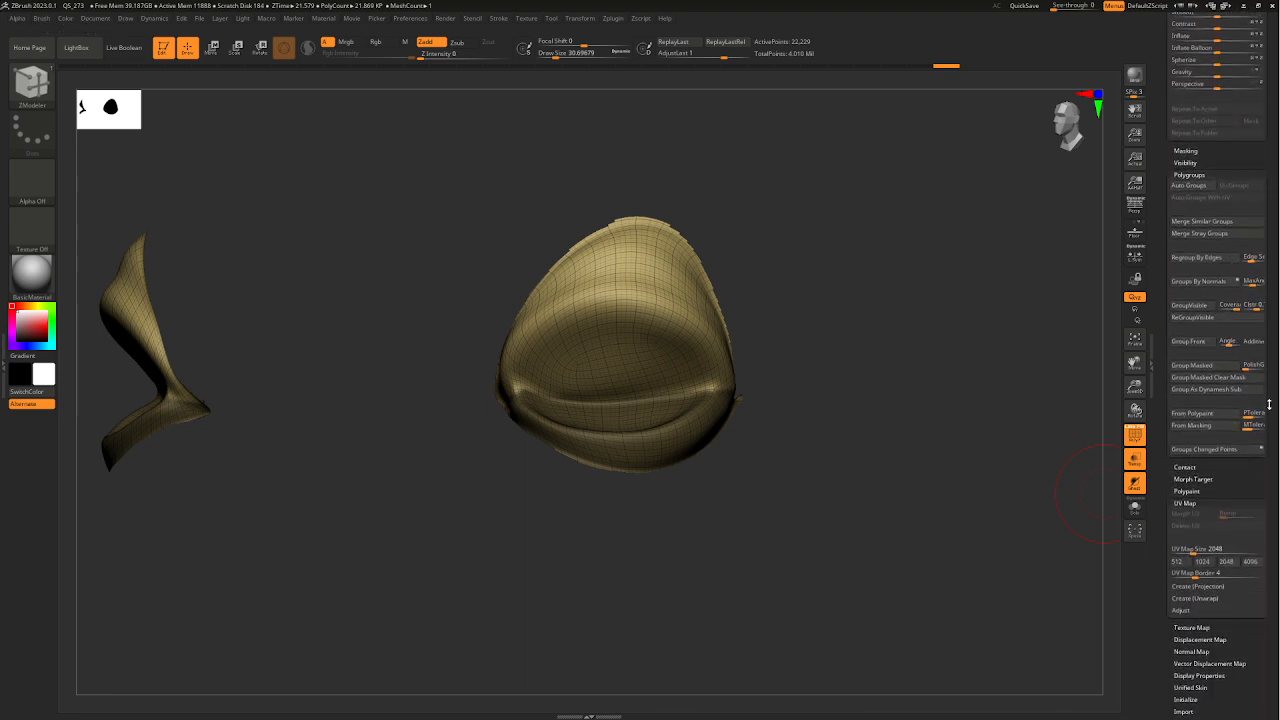
click(1210, 370)
ctrl+shift+click(871, 446)
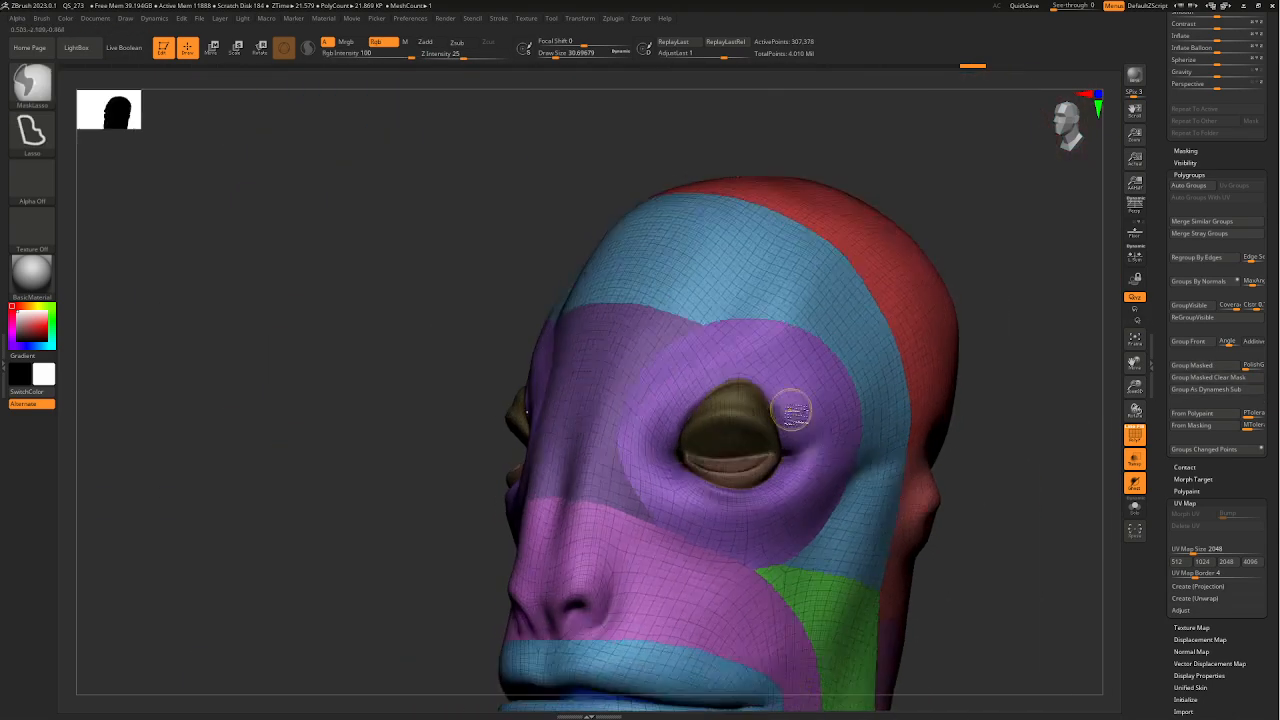
ctrl+right_drag(968, 493, 677, 600)
mouse_move(215, 477)
mouse_down()
mouse_move(253, 468)
mouse_move(226, 470)
mouse_up()
ctrl+right_drag(551, 471, 765, 545)
alt+drag(769, 557, 750, 388)
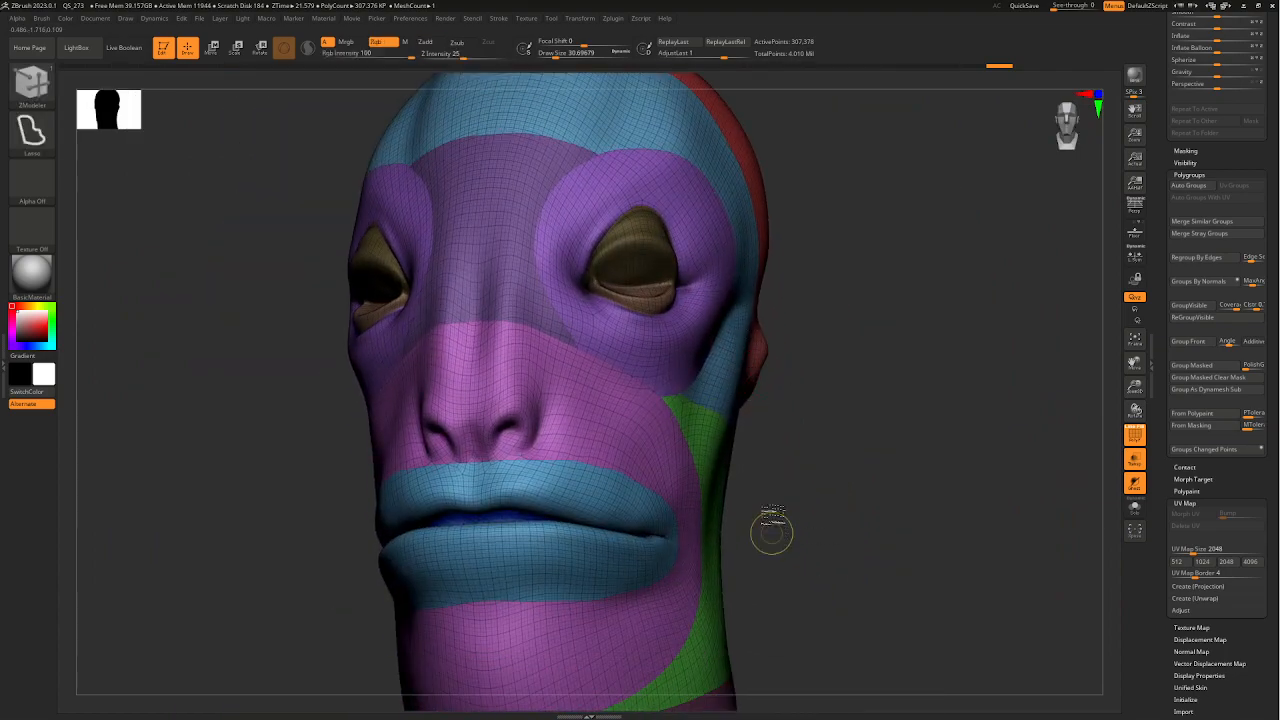
- Isolate the jaw-strip and ear polygroups in a side view of the head, hiding everything else
ctrl+right_drag(771, 529, 890, 505)
drag(890, 500, 715, 494)
ctrl+right_drag(840, 500, 740, 552)
alt+drag(812, 478, 702, 462)
drag(820, 478, 780, 477)
ctrl+shift+click(624, 438)
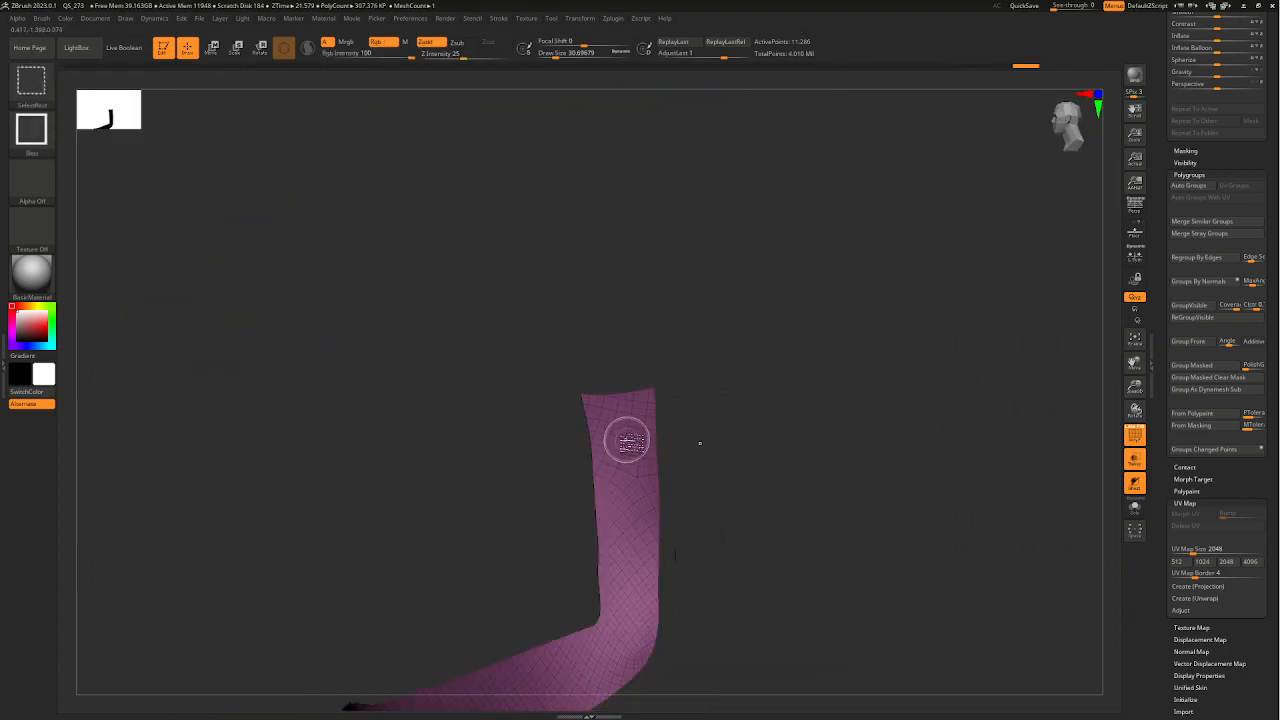
ctrl+shift+click(631, 441)
ctrl+alt+shift+click(637, 371)
ctrl+shift+drag(862, 412, 876, 442)
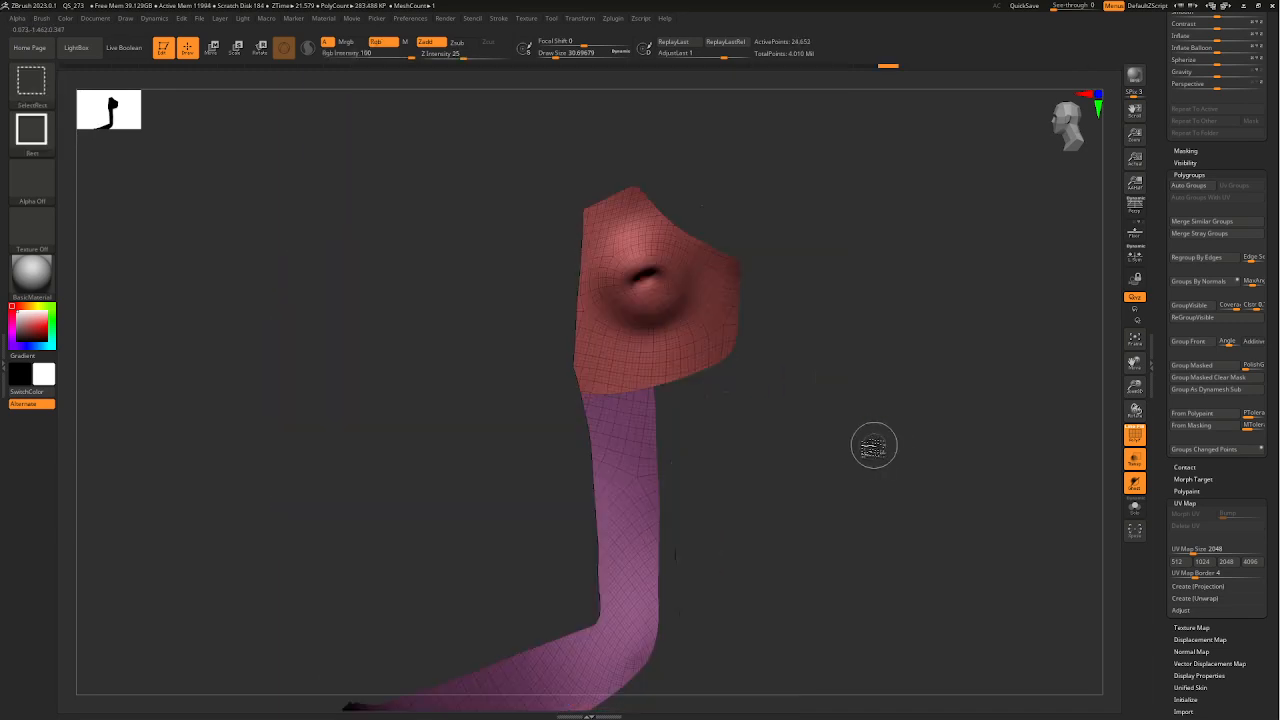
ctrl+right_drag(662, 404, 612, 492)
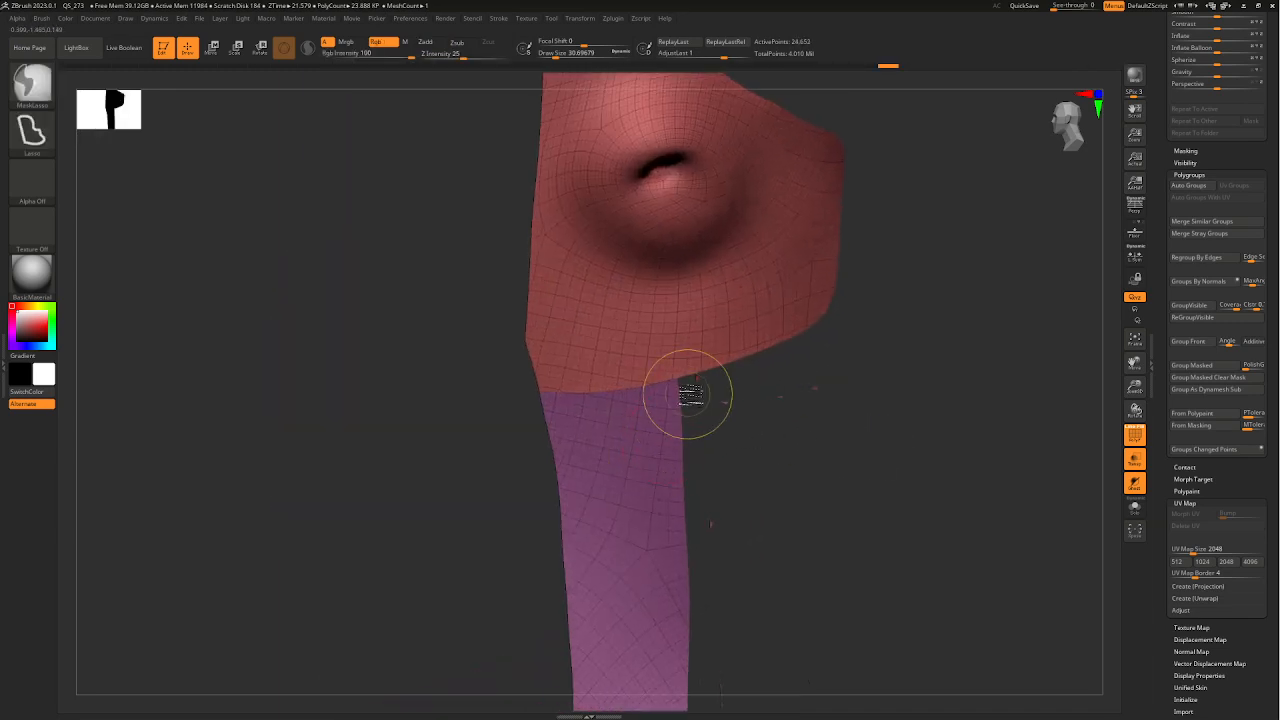
ctrl+click(516, 346)
ctrl+click(518, 346)
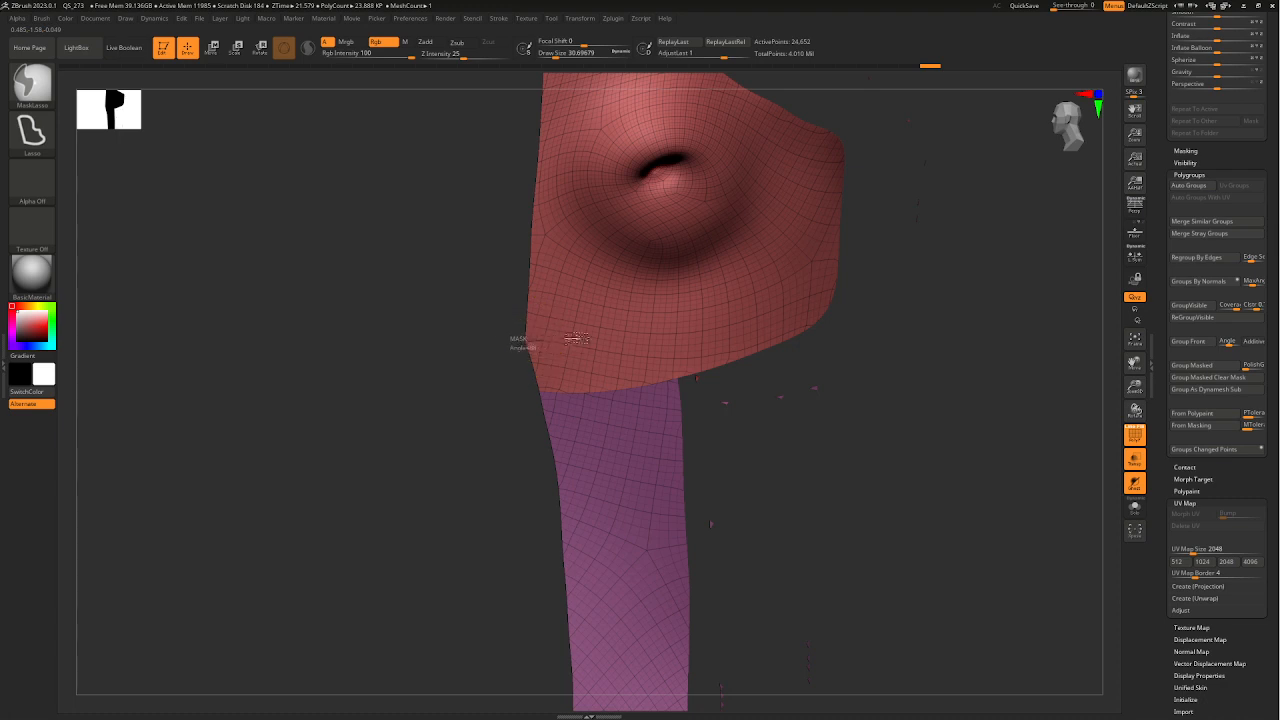
mouse_move(786, 308)
ctrl+mouse_down()
mouse_move(832, 431)
mouse_move(720, 558)
mouse_move(488, 599)
mouse_move(480, 580)
ctrl+mouse_up()
ctrl+right_drag(600, 500, 640, 391)
key(ctrl+shift)
key(ctrl+z)
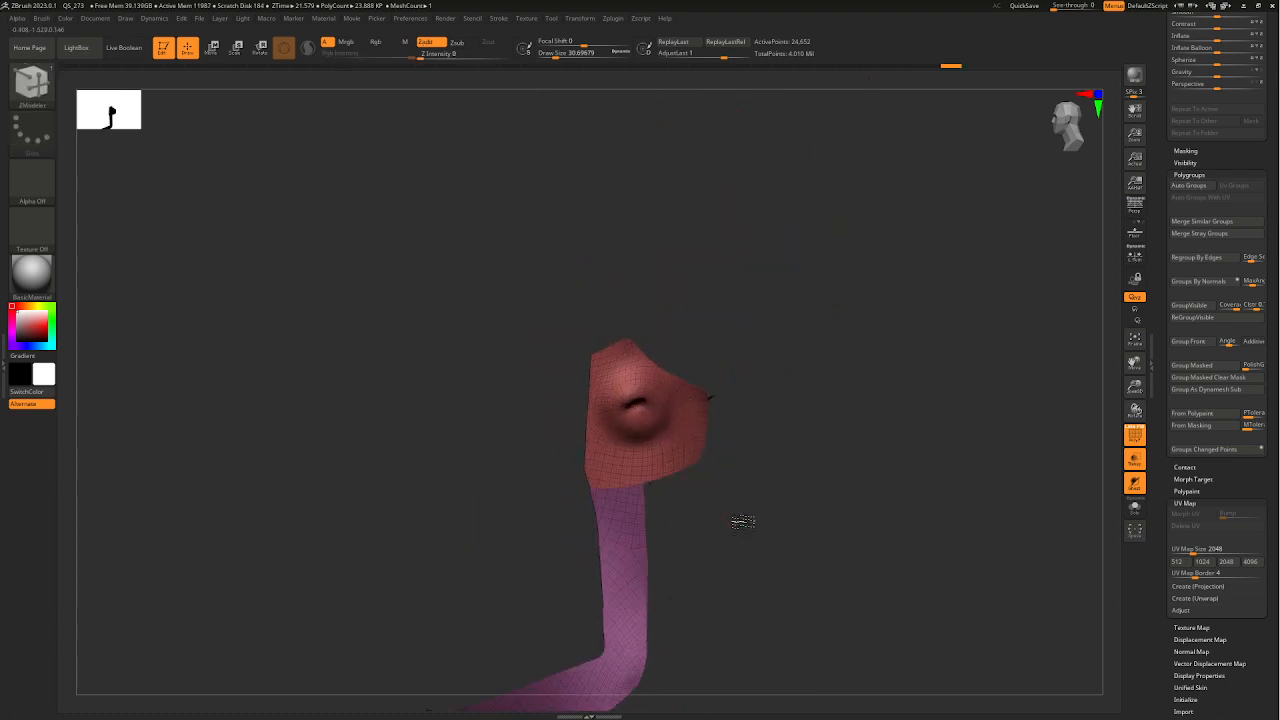
- Lasso-mask the lower edge of the ear polygroup together with the whole jaw strip
mouse_move(743, 523)
right_down()
mouse_move(666, 545)
mouse_move(643, 408)
mouse_move(624, 384)
right_up()
key(ctrl)
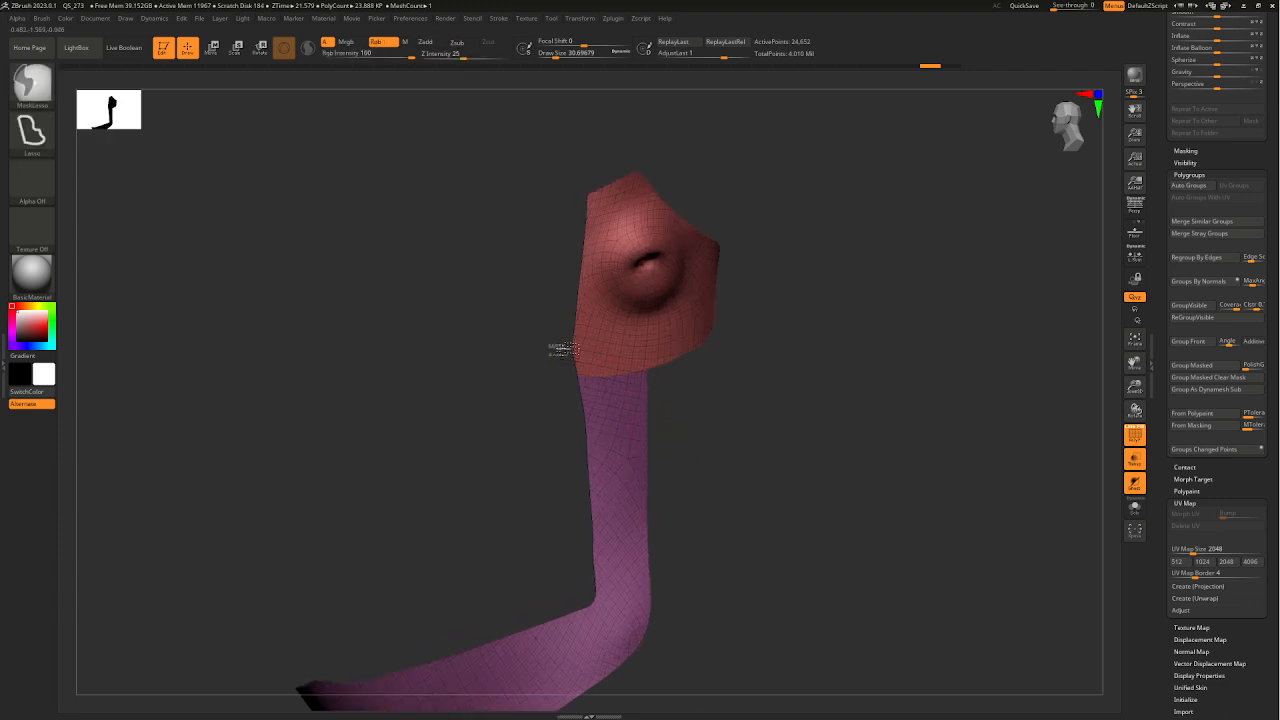
ctrl+drag(704, 340, 727, 378)
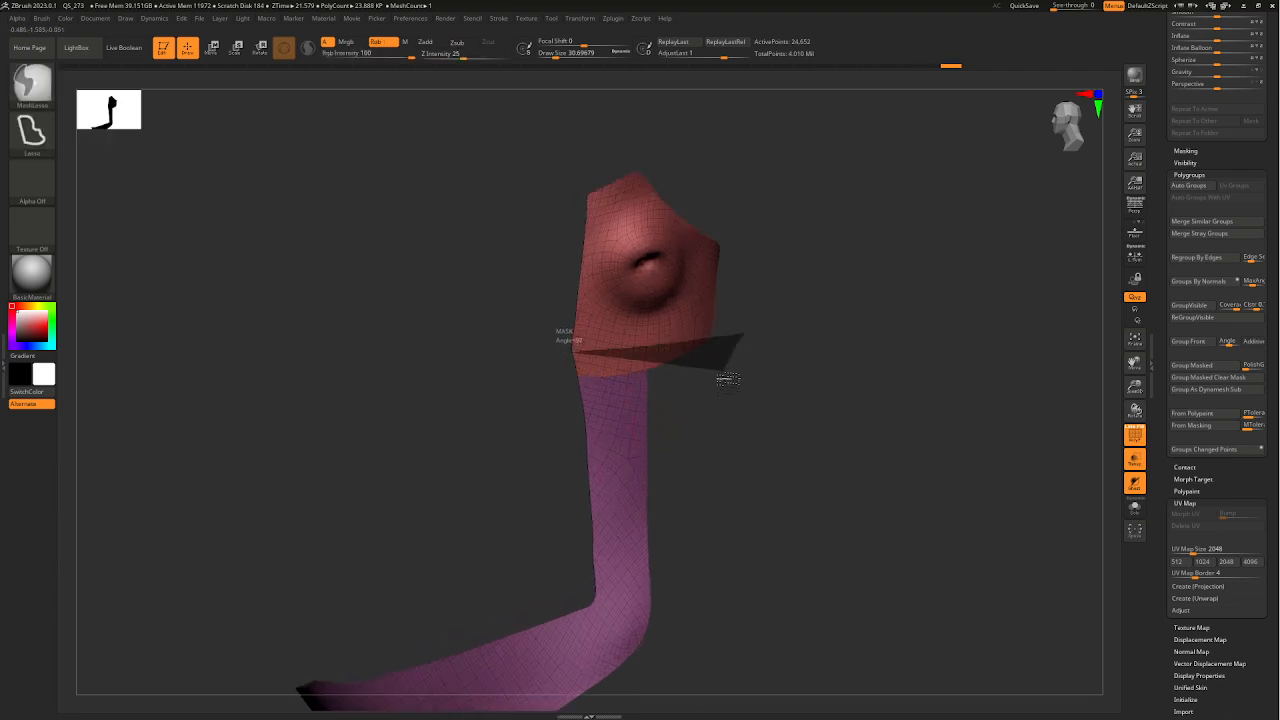
ctrl+drag(725, 424, 500, 518)
ctrl+shift+click(681, 312)
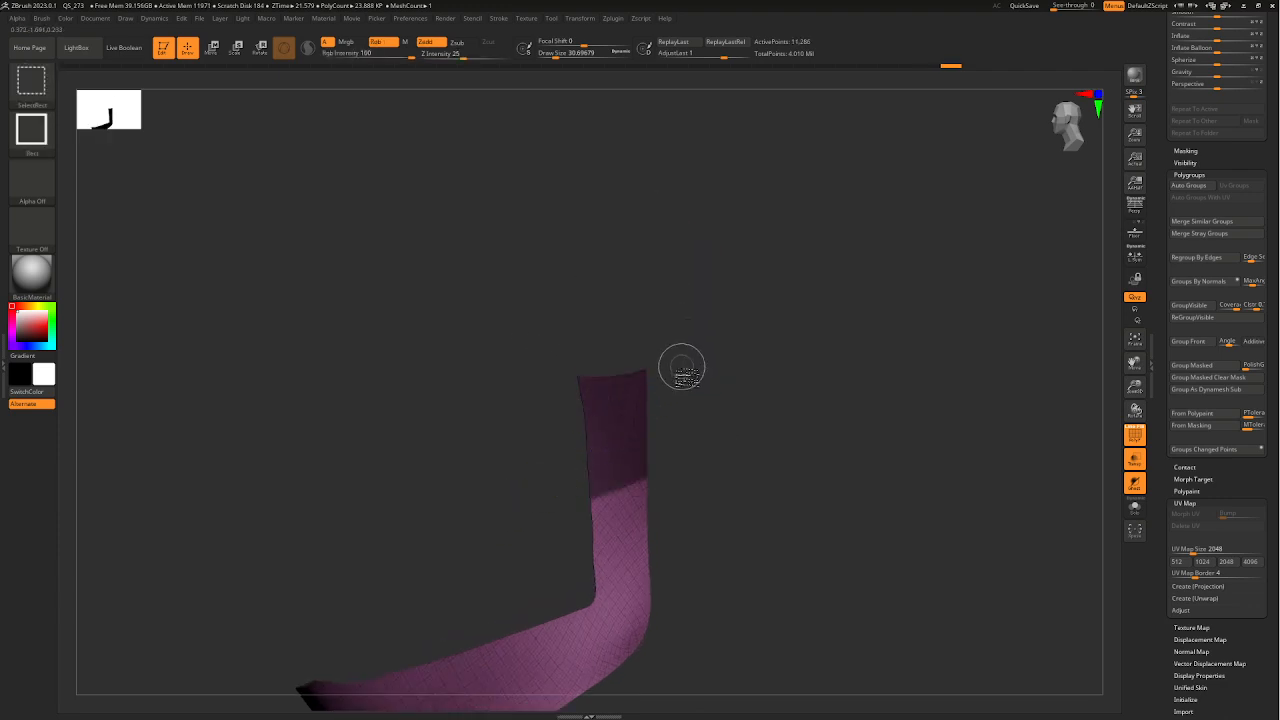
ctrl+right_drag(682, 366, 650, 440)
mouse_move(583, 388)
ctrl+mouse_down()
mouse_move(633, 593)
mouse_move(440, 422)
ctrl+mouse_up()
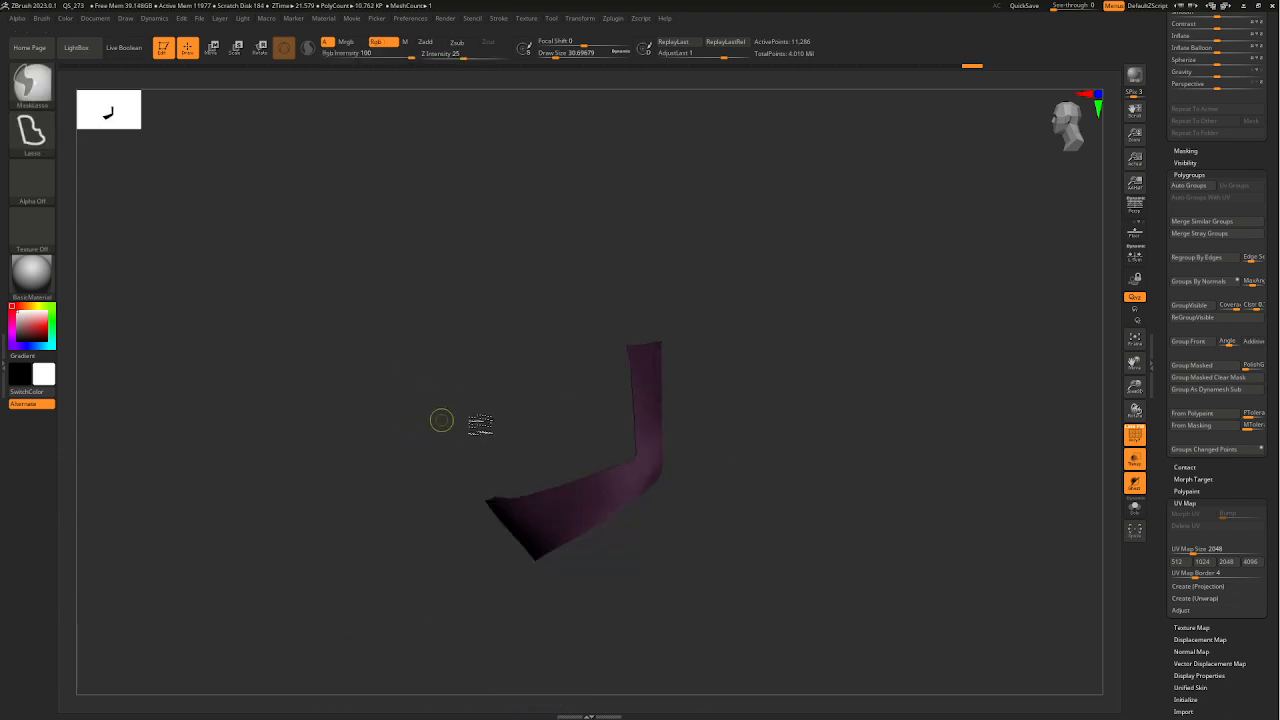
- Hide the back-of-head polygroup and assign the masked jaw strip and ear edge to one polygroup
ctrl+shift+click(762, 434)
ctrl+shift+click(694, 398)
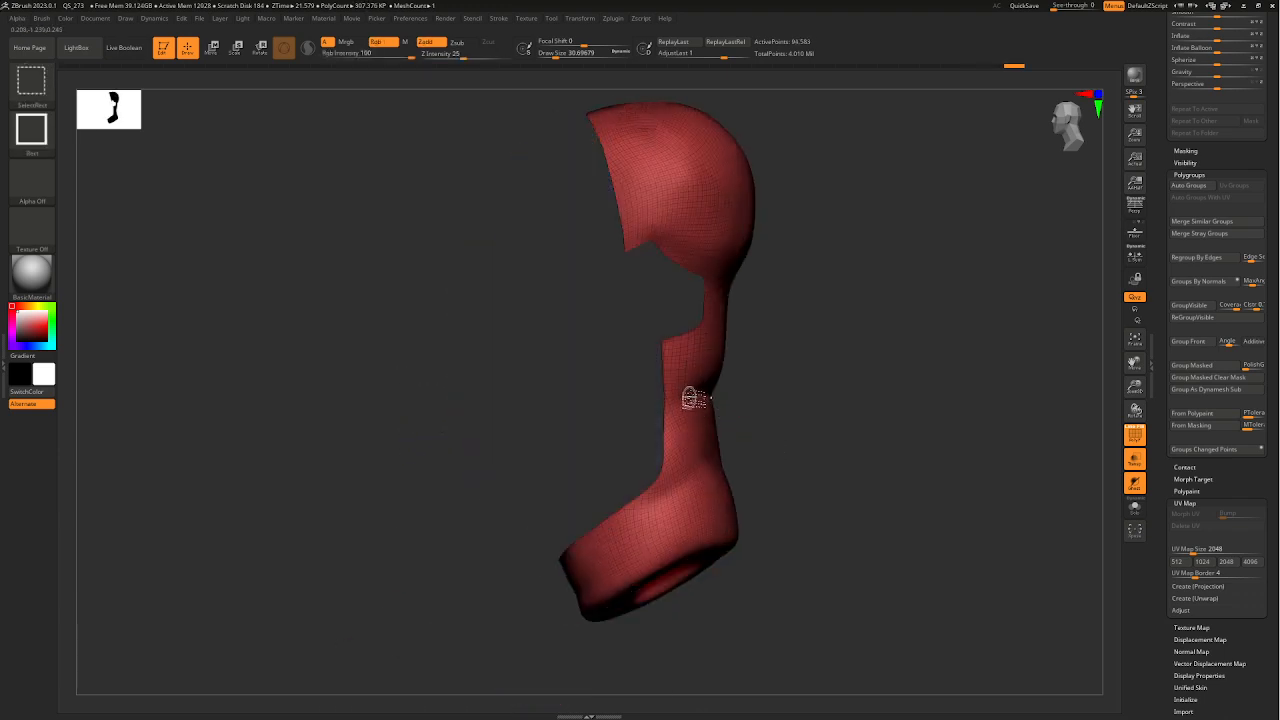
ctrl+shift+click(670, 380)
mouse_move(725, 410)
mouse_down()
mouse_move(771, 429)
mouse_move(888, 423)
mouse_move(754, 426)
mouse_move(882, 470)
mouse_up()
mouse_move(1272, 441)
mouse_down()
mouse_move(1271, 390)
mouse_move(1255, 439)
mouse_move(1260, 377)
mouse_move(1251, 432)
mouse_up()
click(1217, 347)
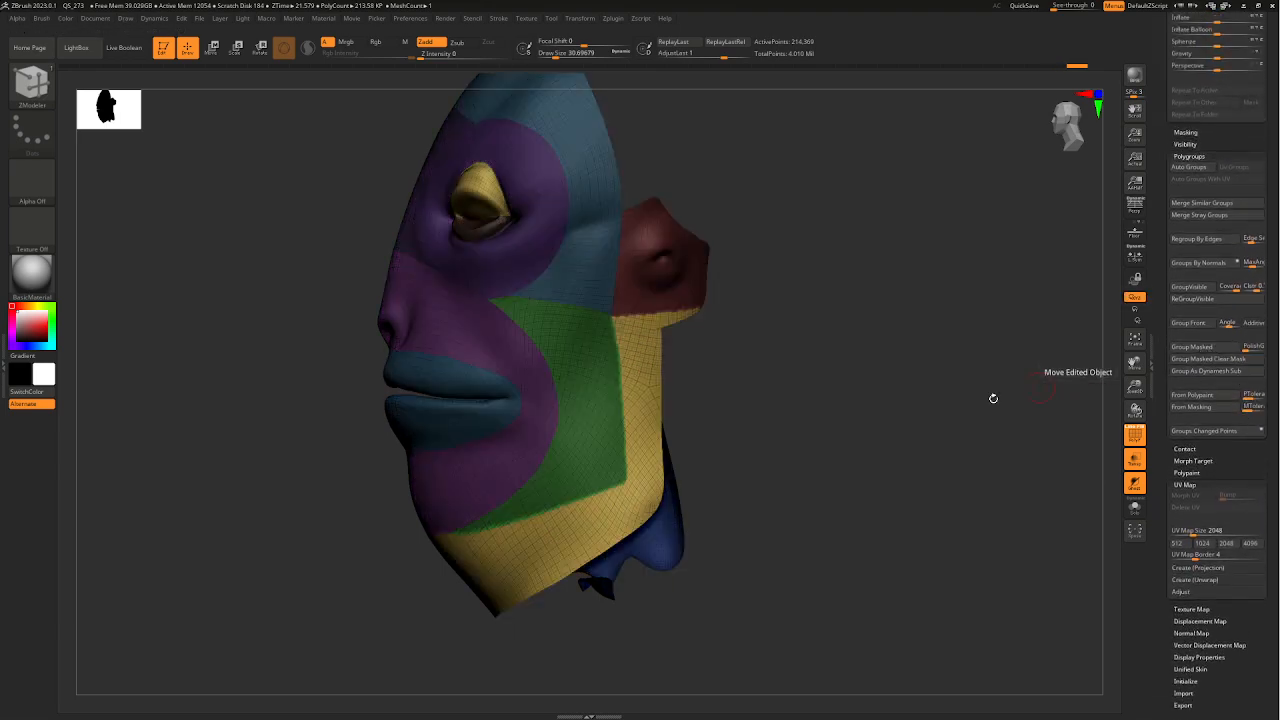
- Show the whole head and smooth the border between jaw strip and neck with Polish By Groups
ctrl+shift+click(709, 374)
mouse_move(765, 411)
mouse_down()
mouse_move(763, 423)
mouse_move(871, 420)
mouse_move(733, 423)
mouse_up()
ctrl+shift+click(733, 423)
ctrl+shift+click(603, 443)
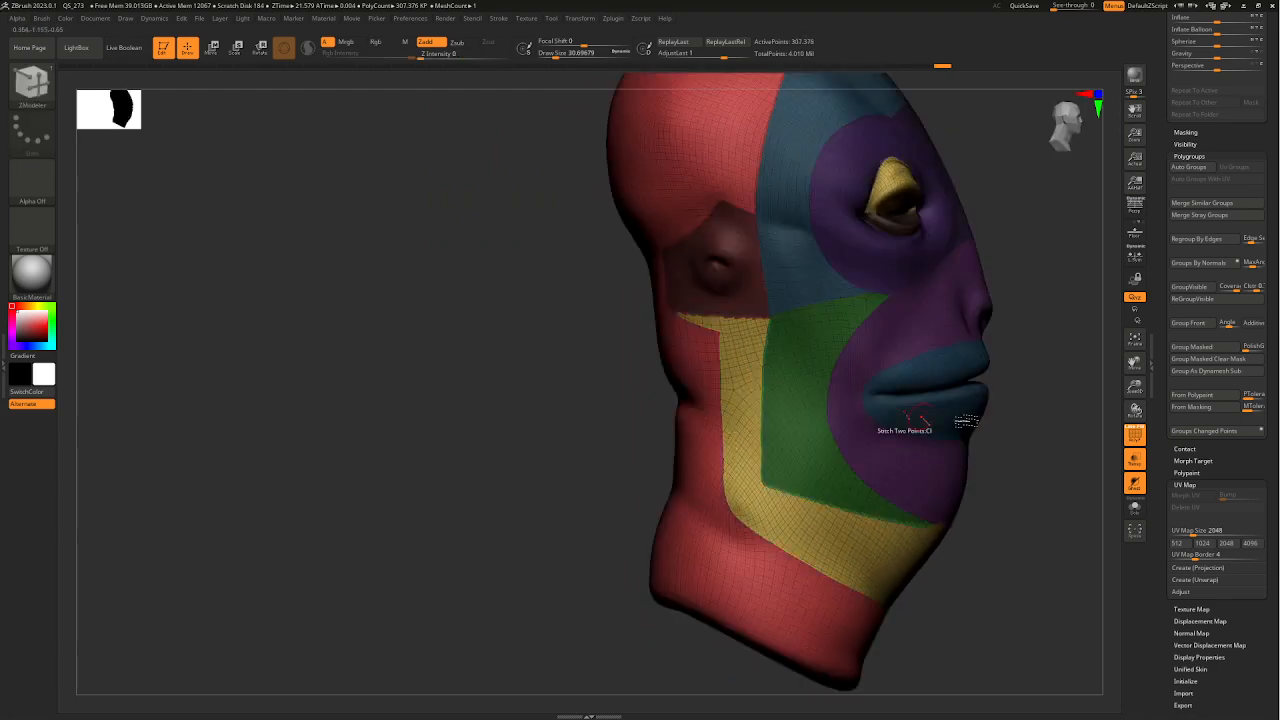
drag(886, 429, 640, 410)
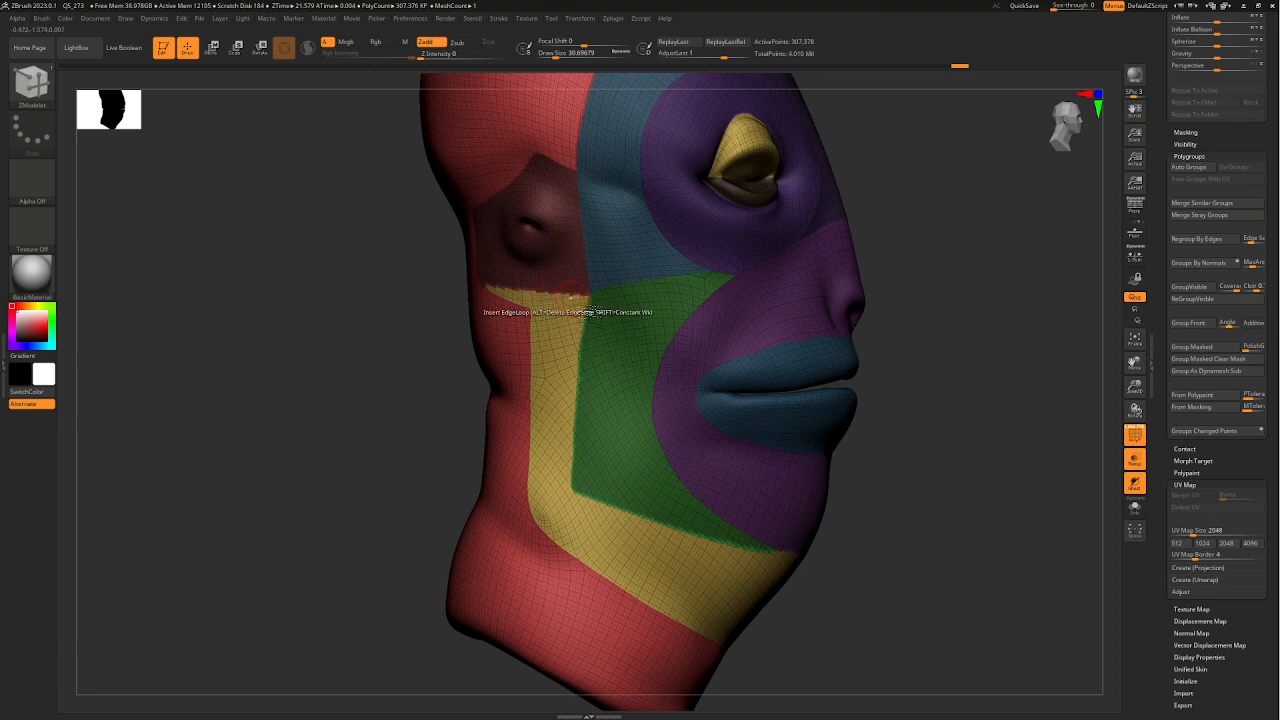
scroll(1220, 371, up, 1)
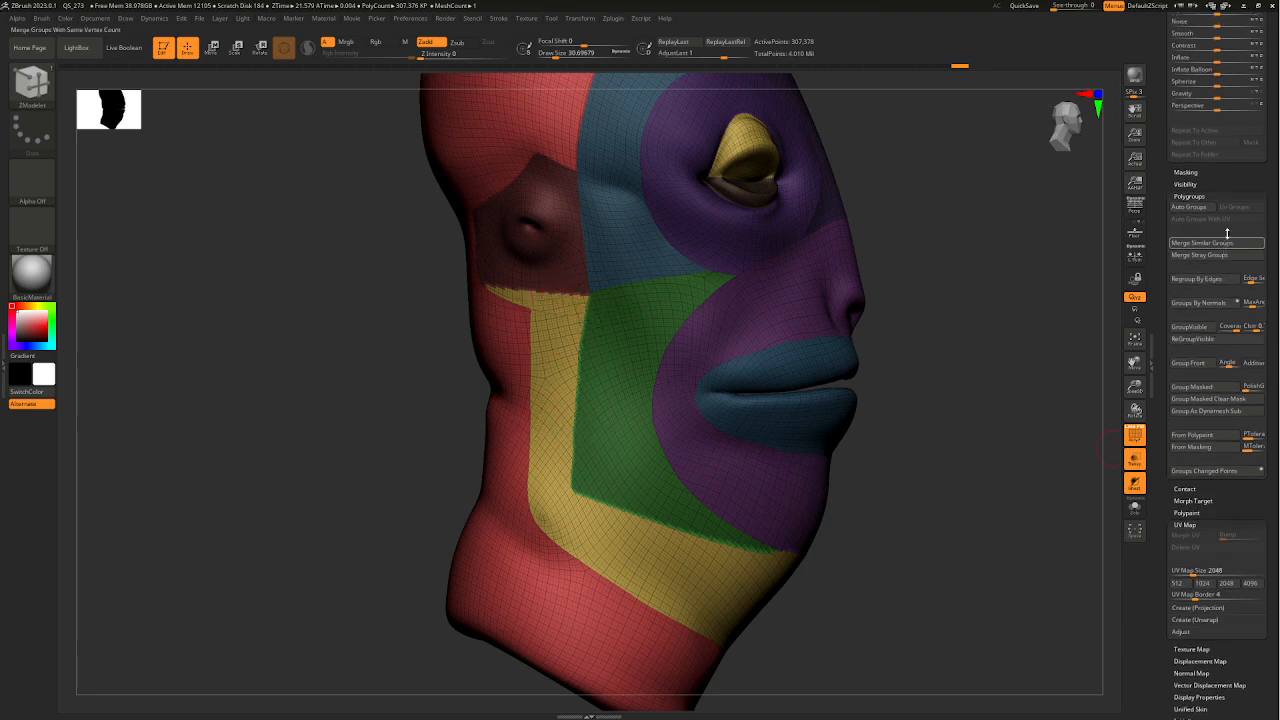
scroll(1227, 233, up, 12)
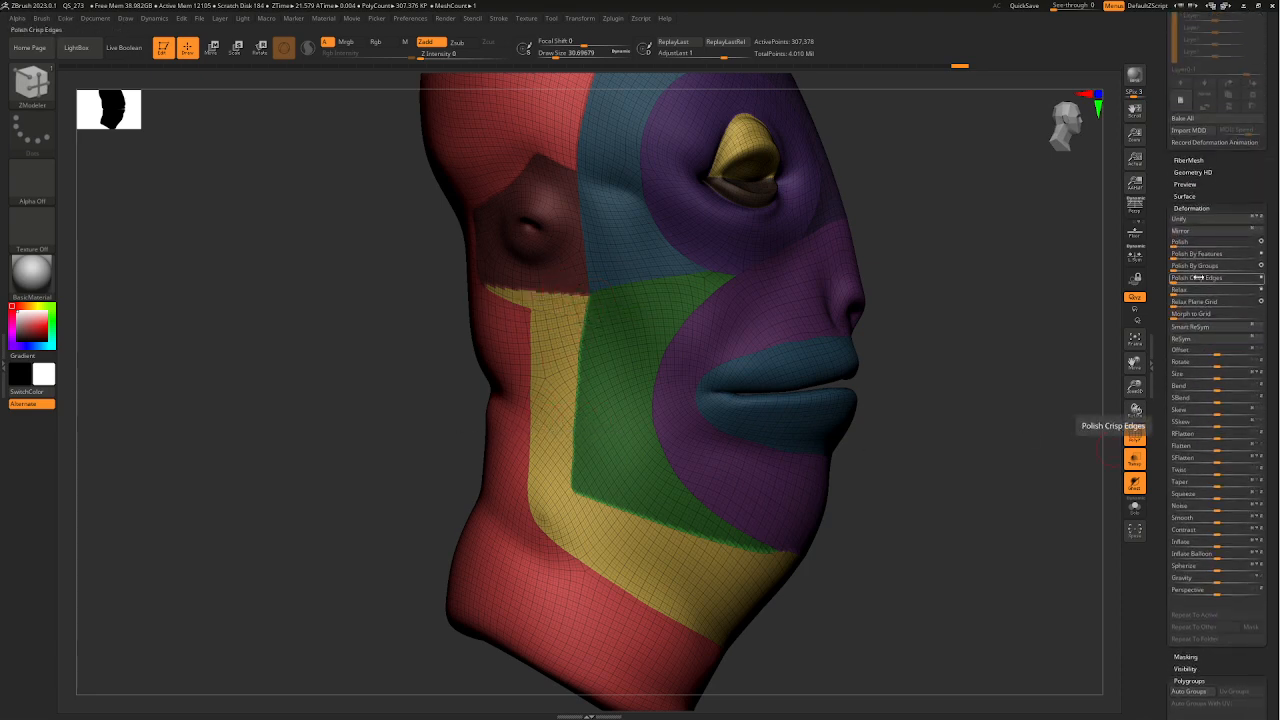
drag(935, 393, 597, 380)
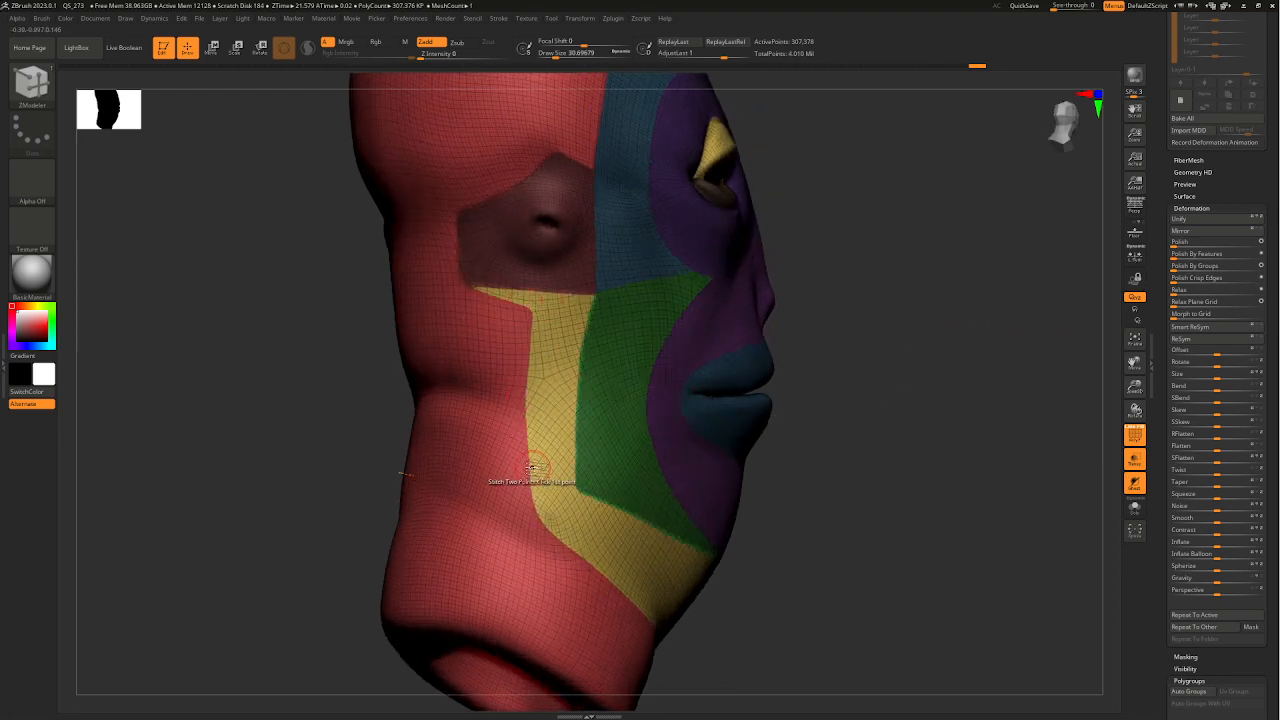
- Mask the jaw strip's upper end below the ear and the ear polygroup, isolating each in turn, and show the whole head
ctrl+right_drag(523, 379, 534, 440)
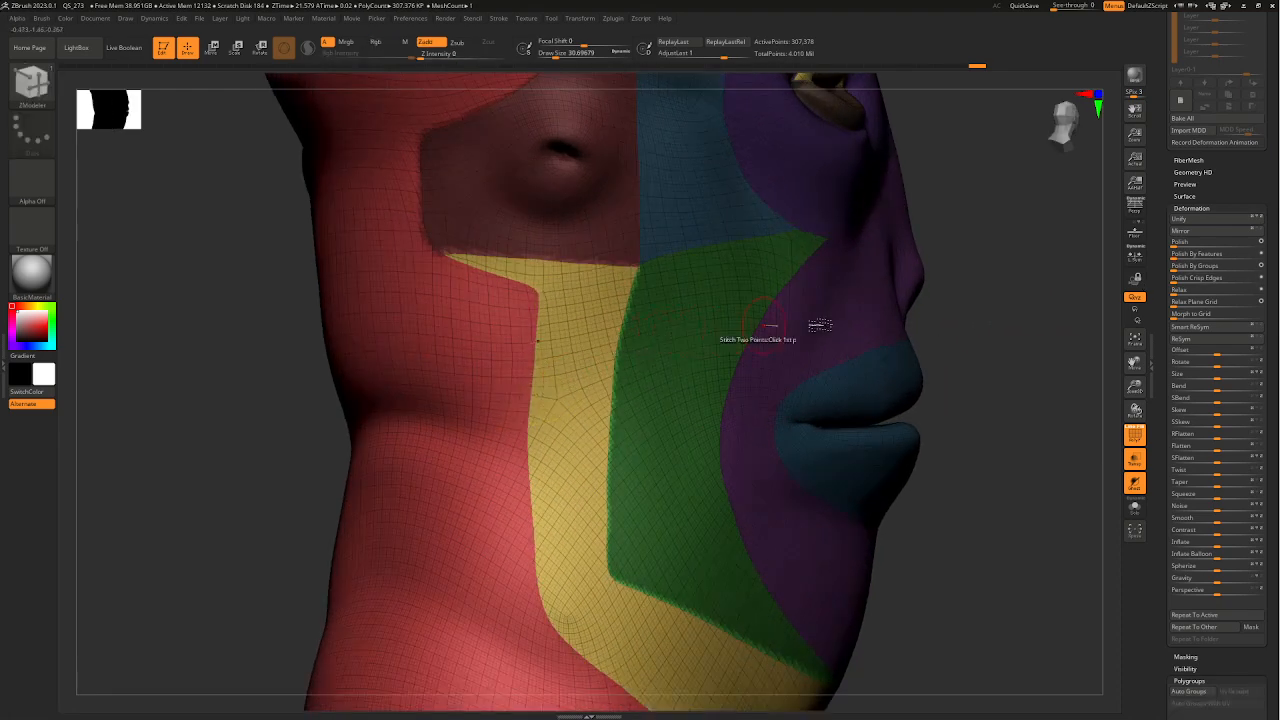
ctrl+shift+click(556, 343)
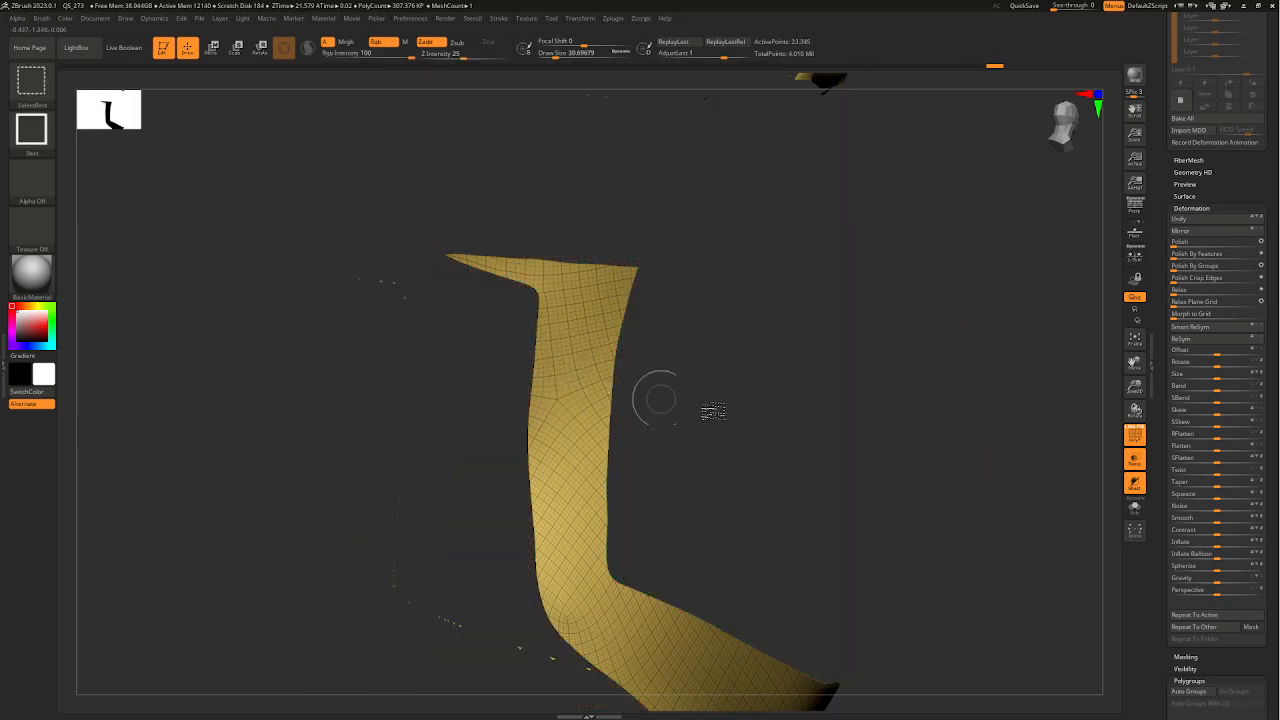
drag(958, 384, 878, 376)
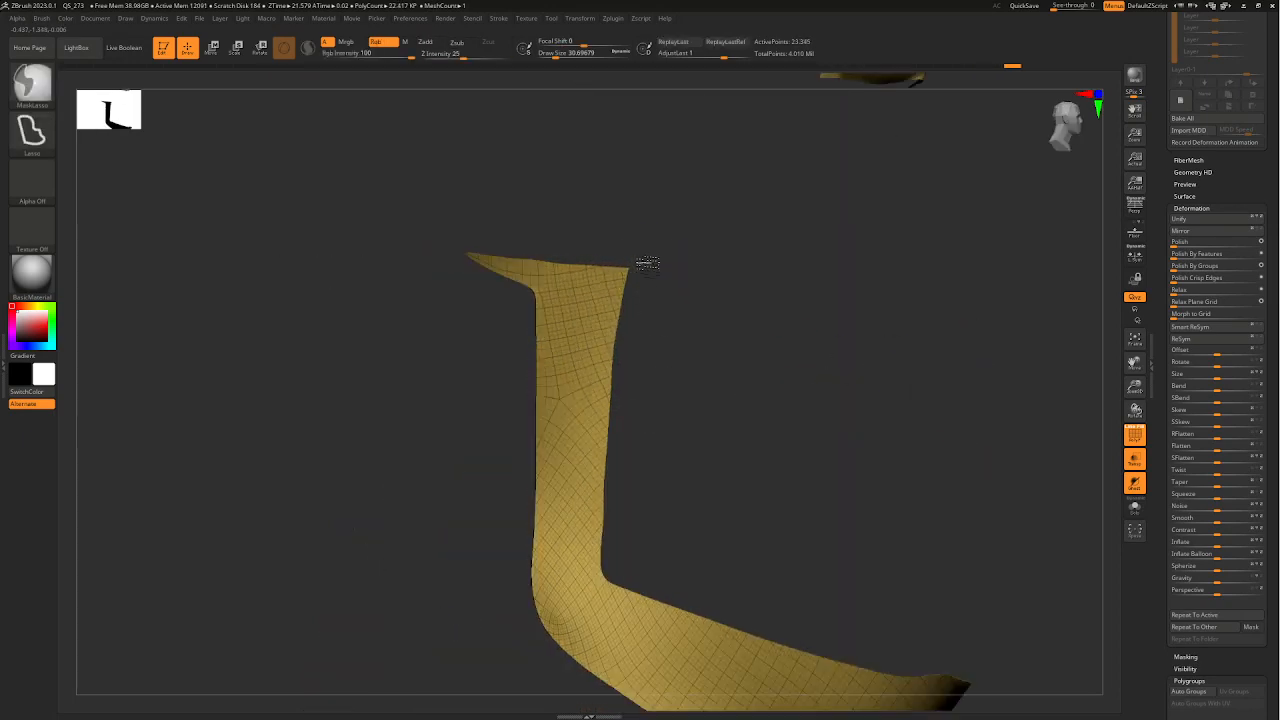
mouse_move(516, 302)
ctrl+shift+mouse_down()
mouse_move(476, 177)
mouse_move(730, 265)
ctrl+shift+mouse_up()
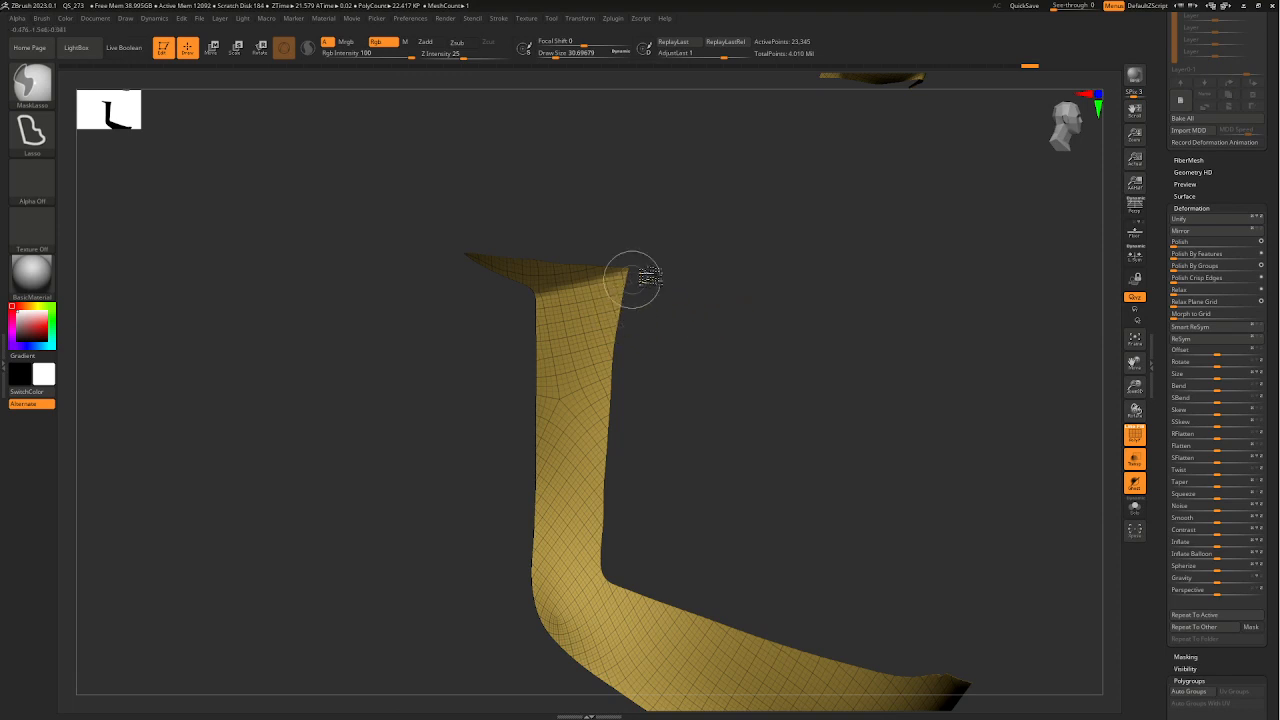
ctrl+shift+click(670, 305)
ctrl+shift+click(587, 222)
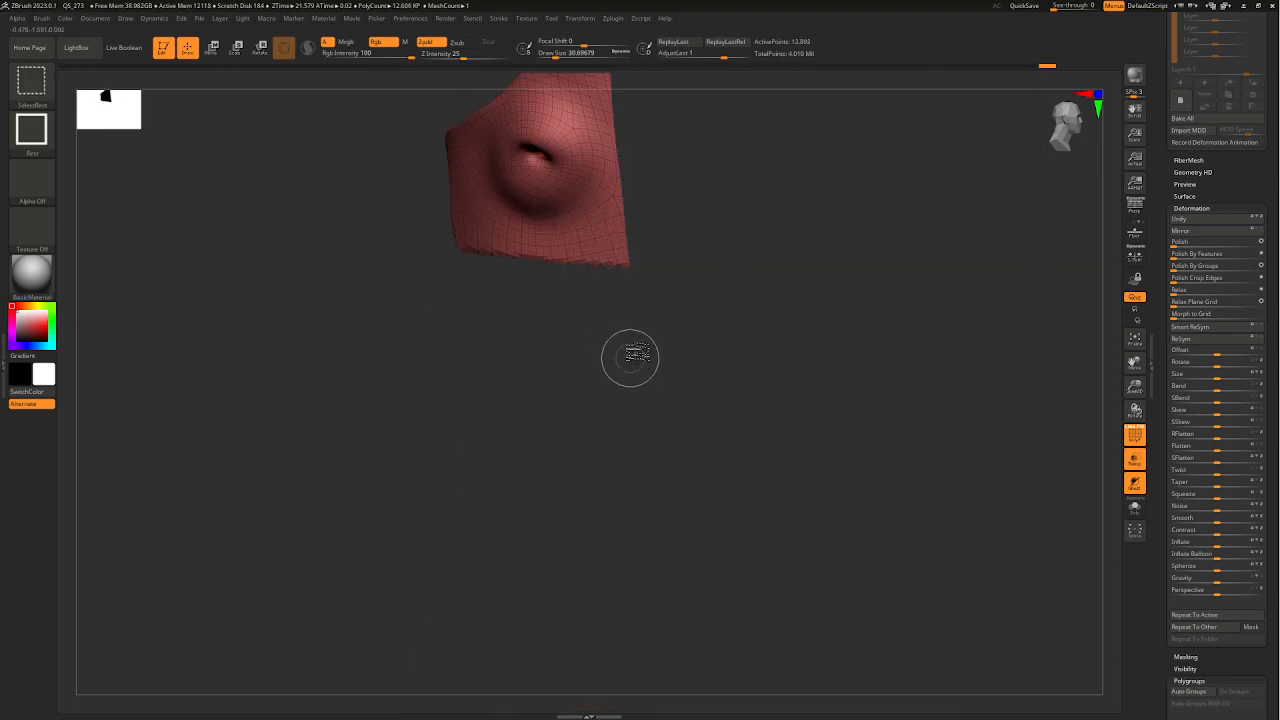
mouse_move(670, 340)
ctrl+shift+mouse_down()
mouse_move(414, 120)
mouse_move(667, 184)
ctrl+shift+mouse_up()
ctrl+shift+click(697, 338)
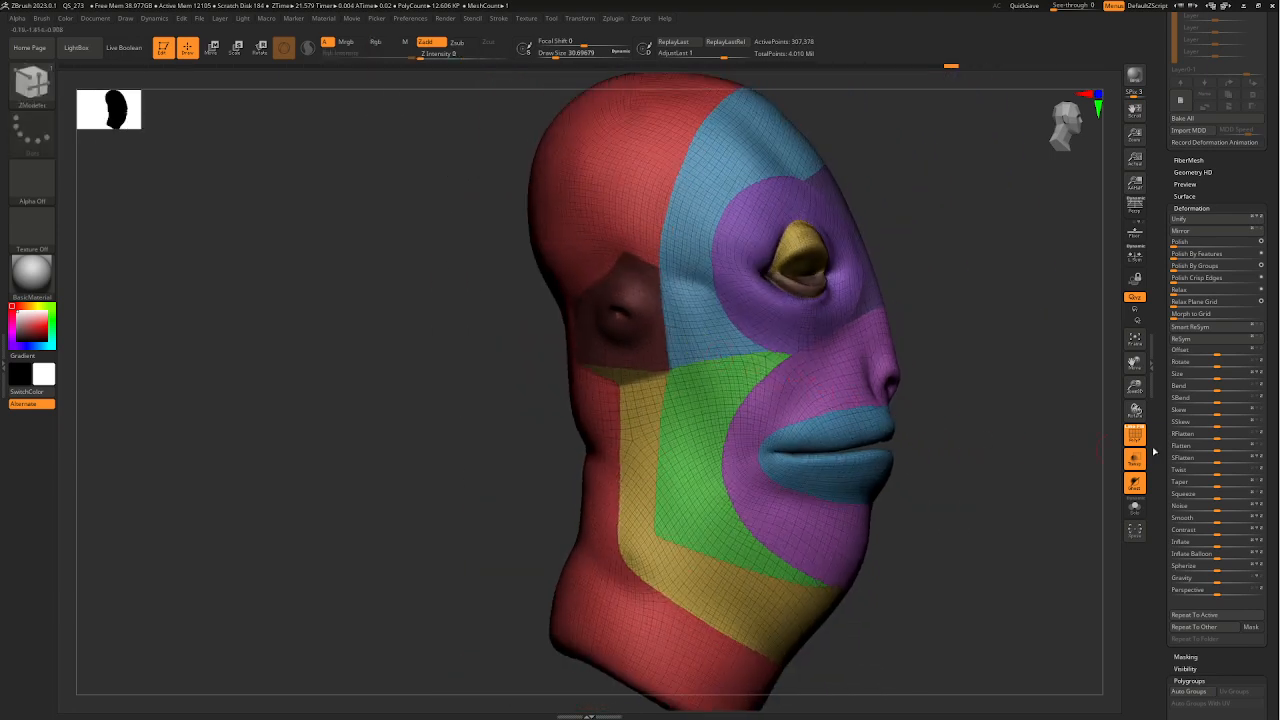
- Assign the masked ear area and upper end of the jaw strip to one polygroup with Group Masked
mouse_move(1275, 364)
mouse_down()
mouse_move(1272, 375)
mouse_move(1272, 330)
mouse_move(1275, 428)
mouse_move(1267, 326)
mouse_move(1266, 345)
mouse_up()
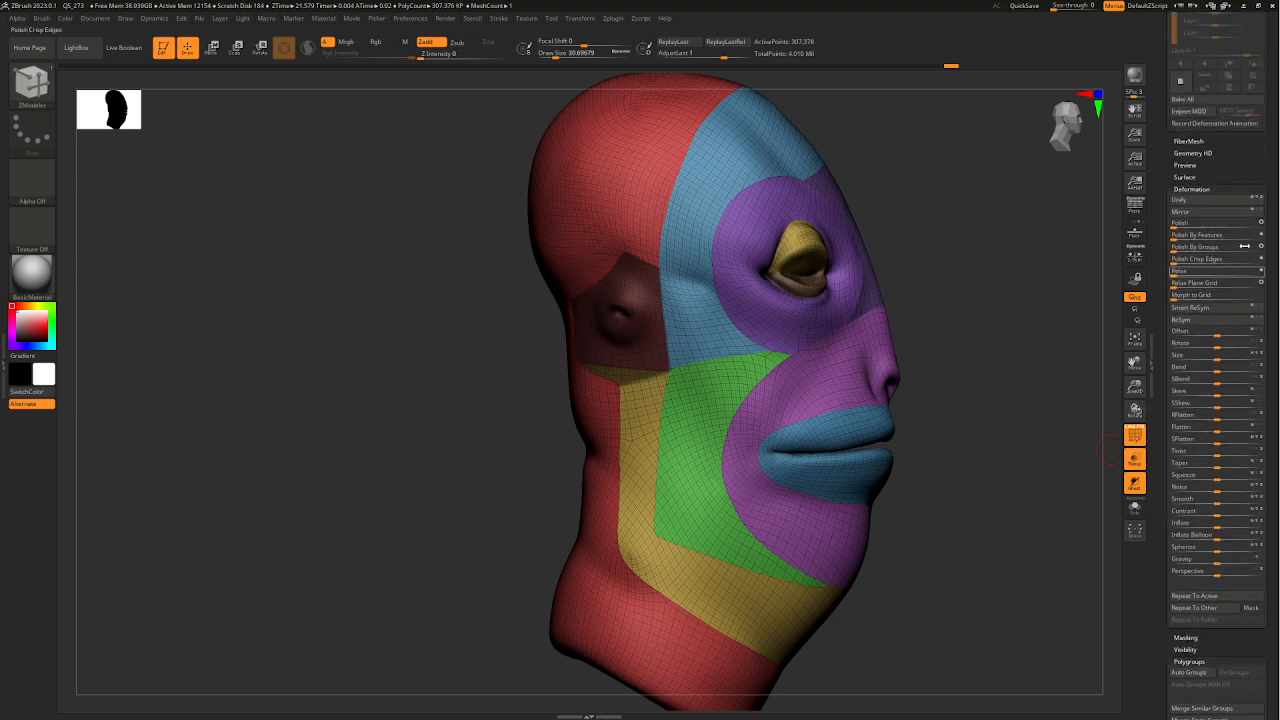
drag(1244, 246, 1212, 98)
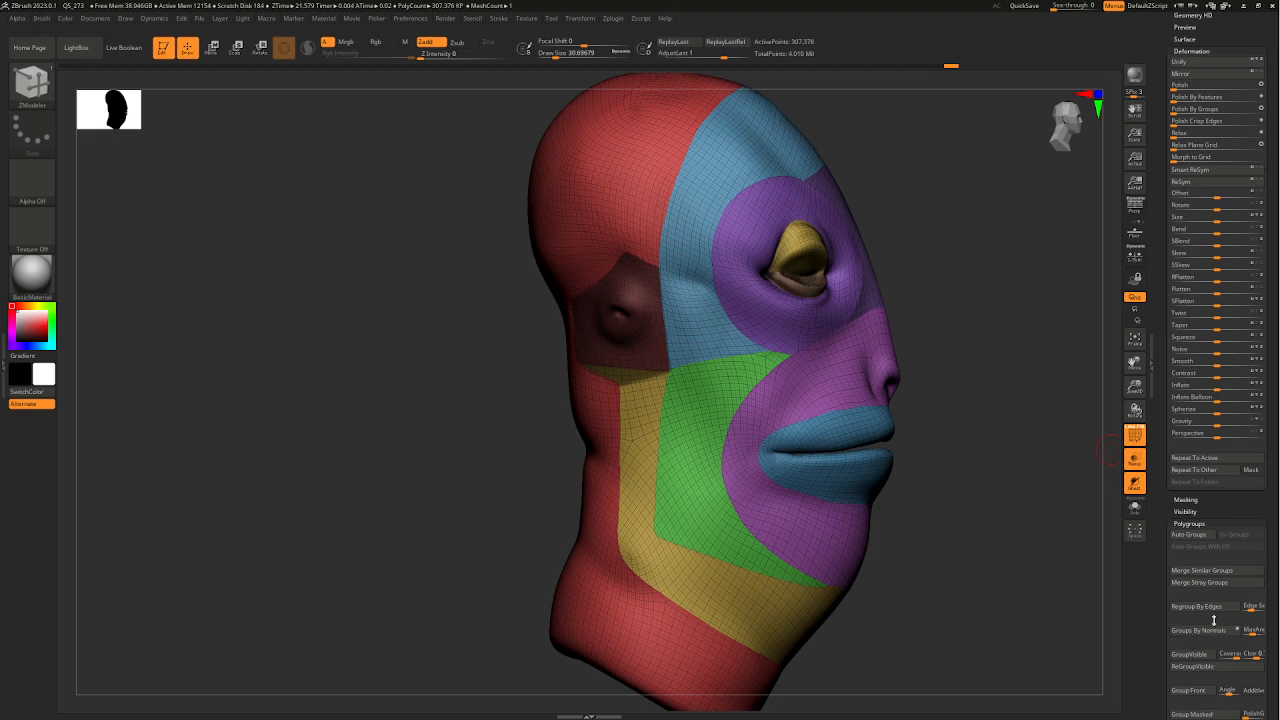
drag(1267, 672, 1269, 626)
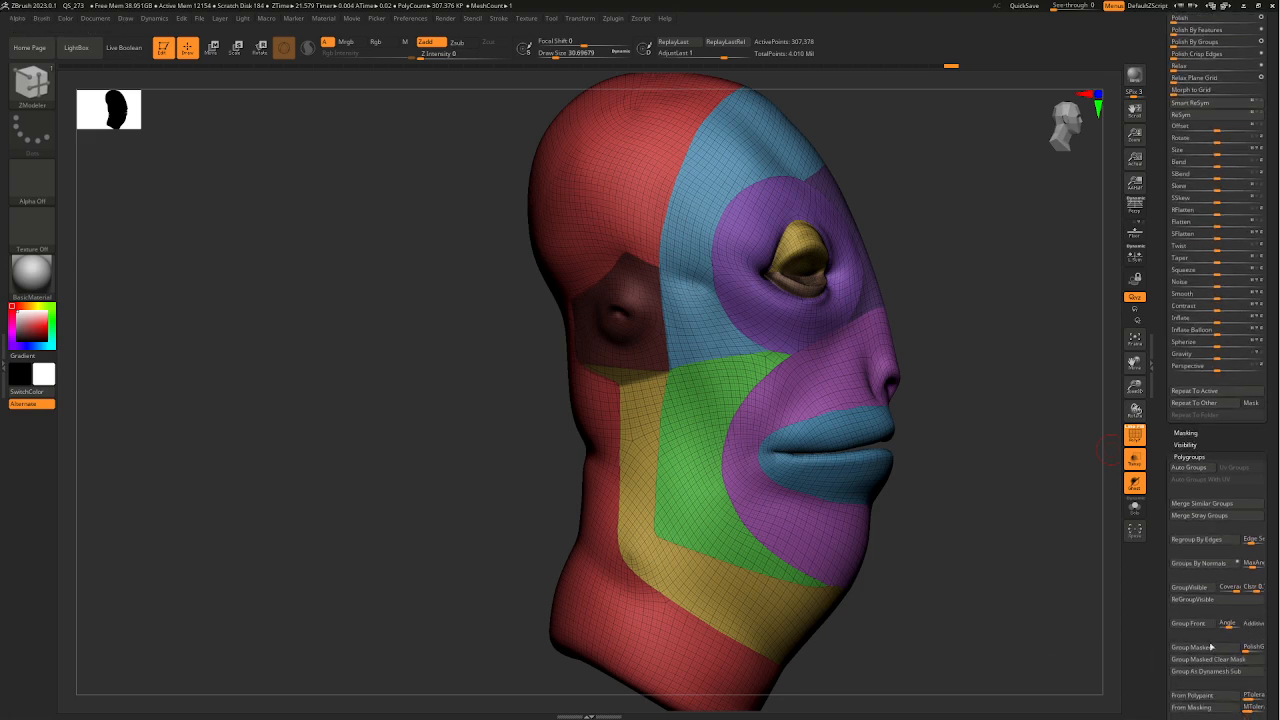
click(1196, 645)
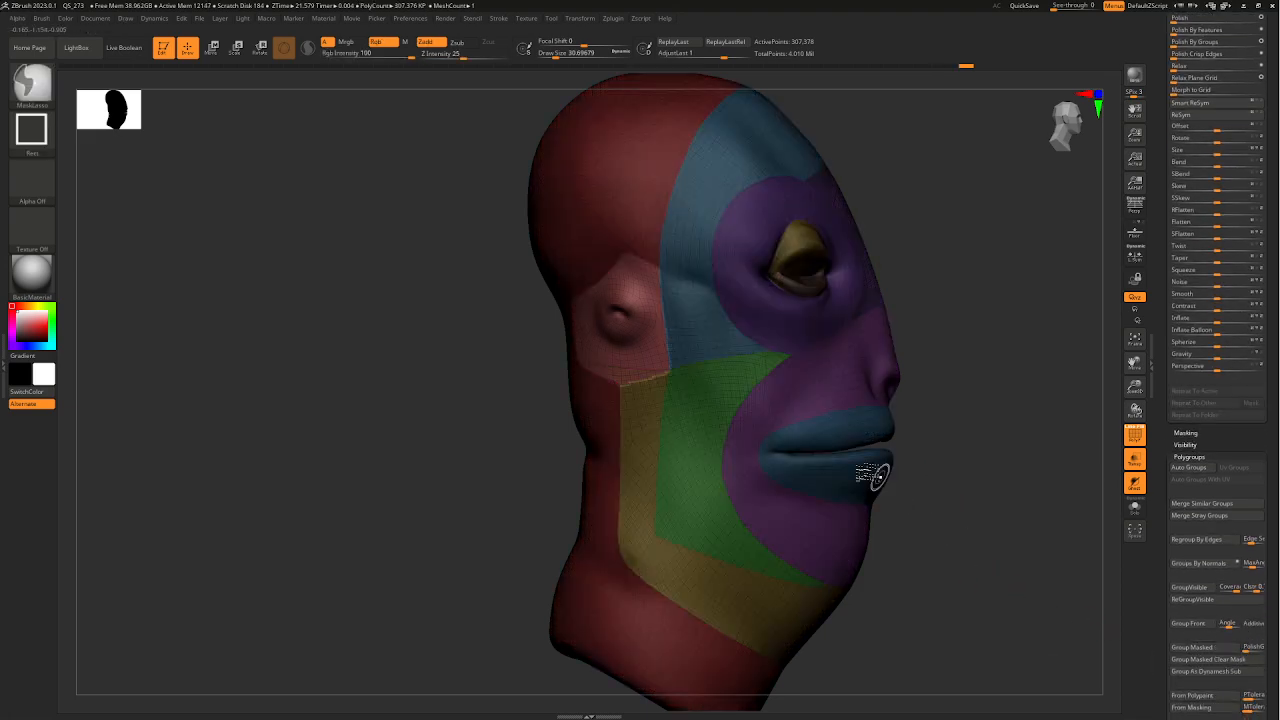
- Smooth the polygroup borders with Polish By Groups and check the head from the front
mouse_move(905, 318)
mouse_down()
mouse_move(966, 434)
mouse_move(934, 451)
mouse_move(934, 474)
mouse_move(839, 472)
mouse_move(901, 490)
mouse_up()
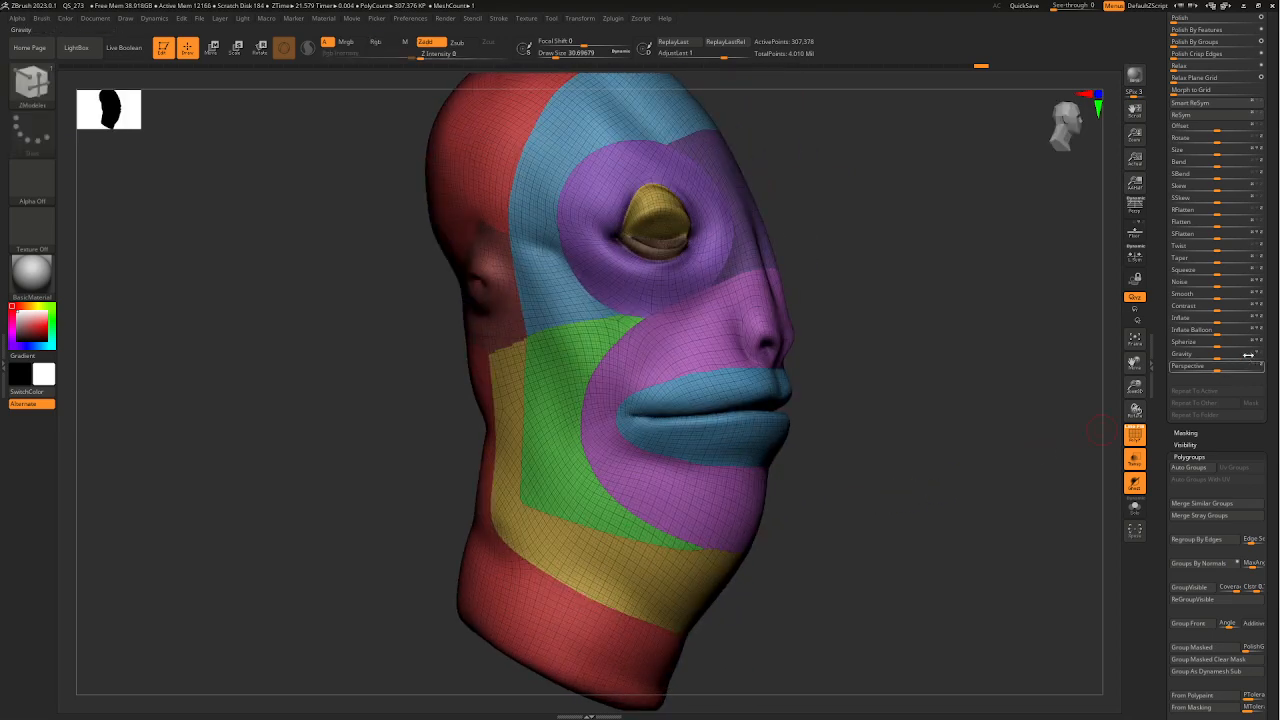
drag(1266, 360, 1218, 226)
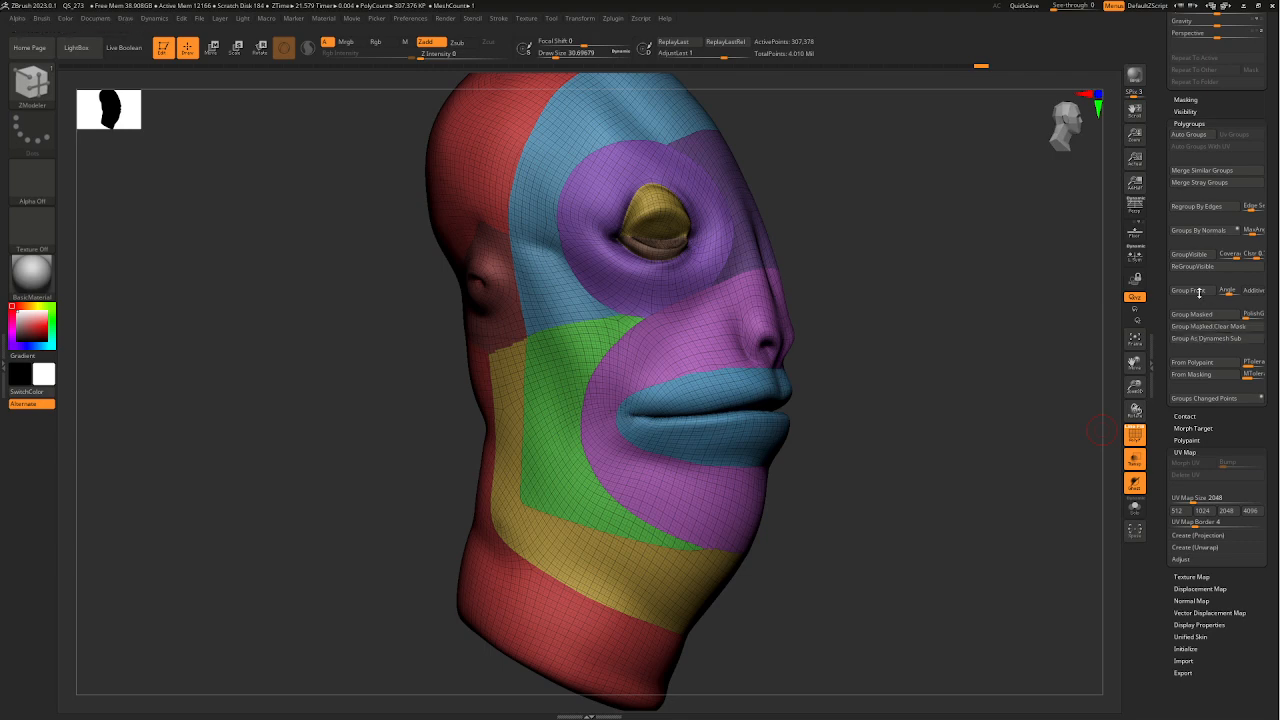
drag(1277, 185, 1253, 242)
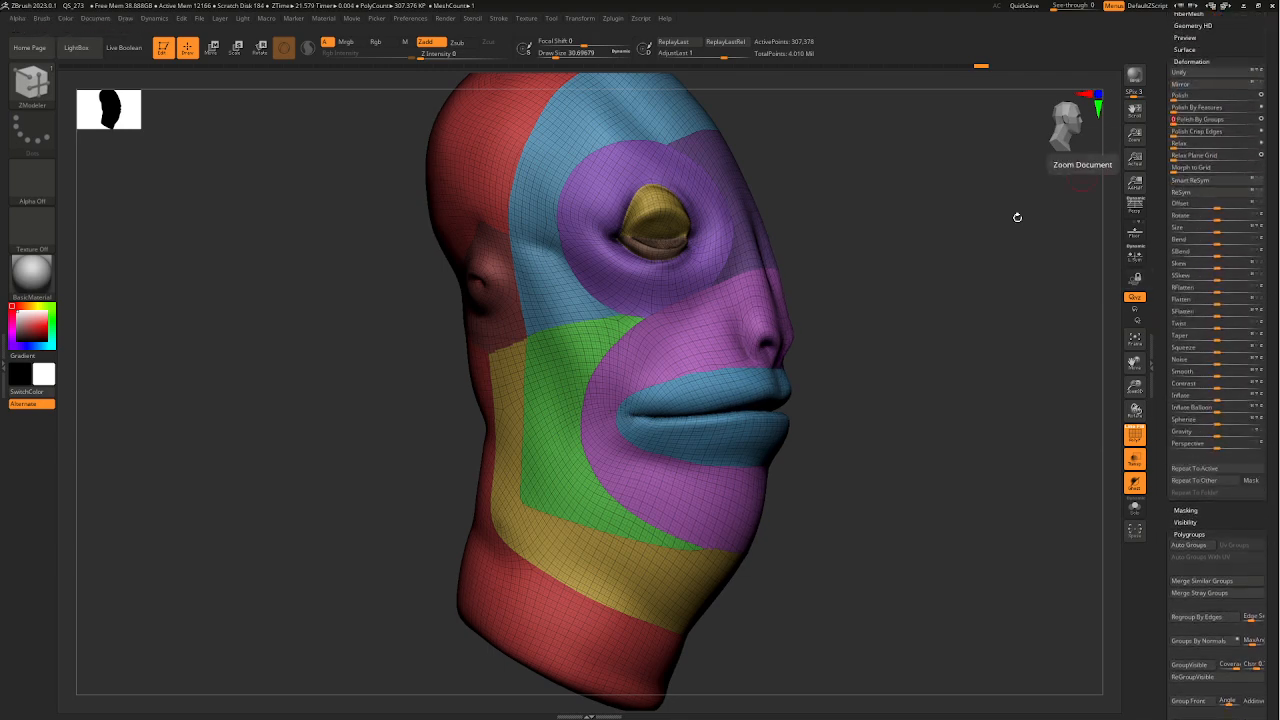
drag(1017, 217, 923, 323)
drag(903, 415, 974, 443)
mouse_move(904, 461)
mouse_down()
mouse_move(957, 451)
mouse_move(873, 449)
mouse_up()
ctrl+right_drag(873, 449, 860, 446)
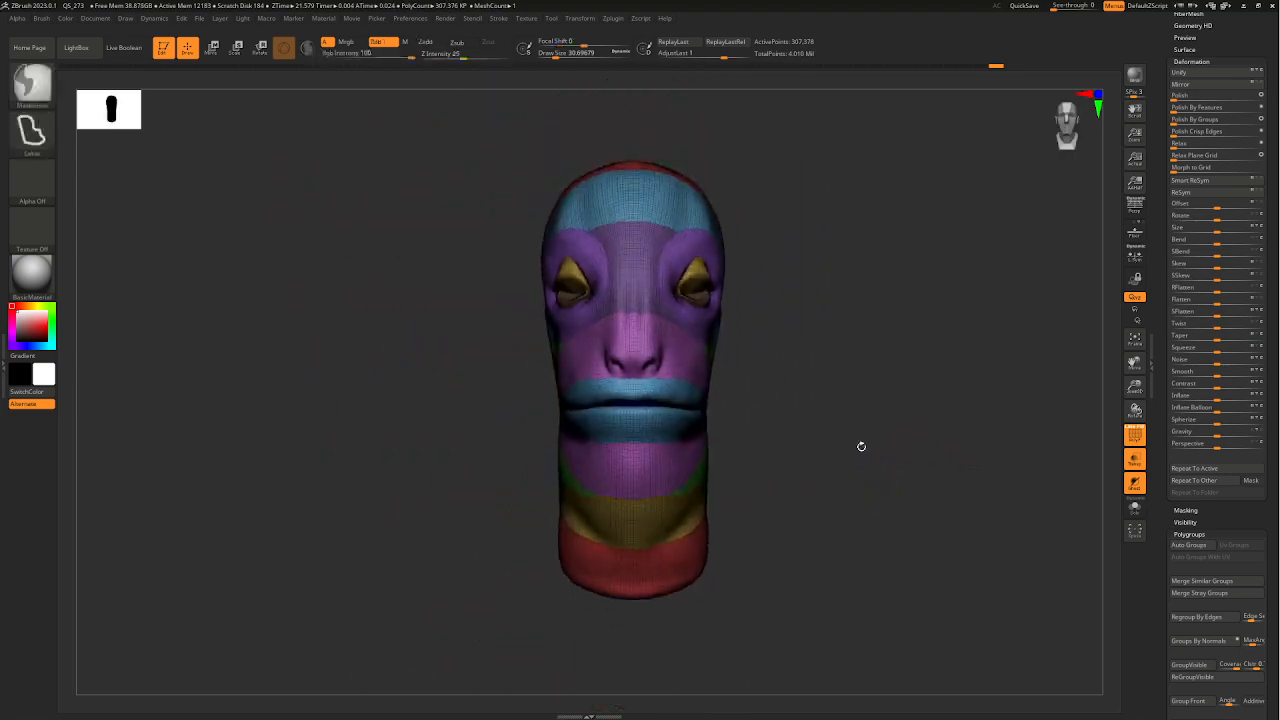
mouse_move(789, 463)
alt+right_down()
mouse_move(723, 466)
mouse_move(764, 505)
alt+right_up()
- Remesh the head at its lowest subdivision level with ZRemesher, using a target polygon count of about 20.69 with KeepGroups on
drag(1270, 491, 1241, 610)
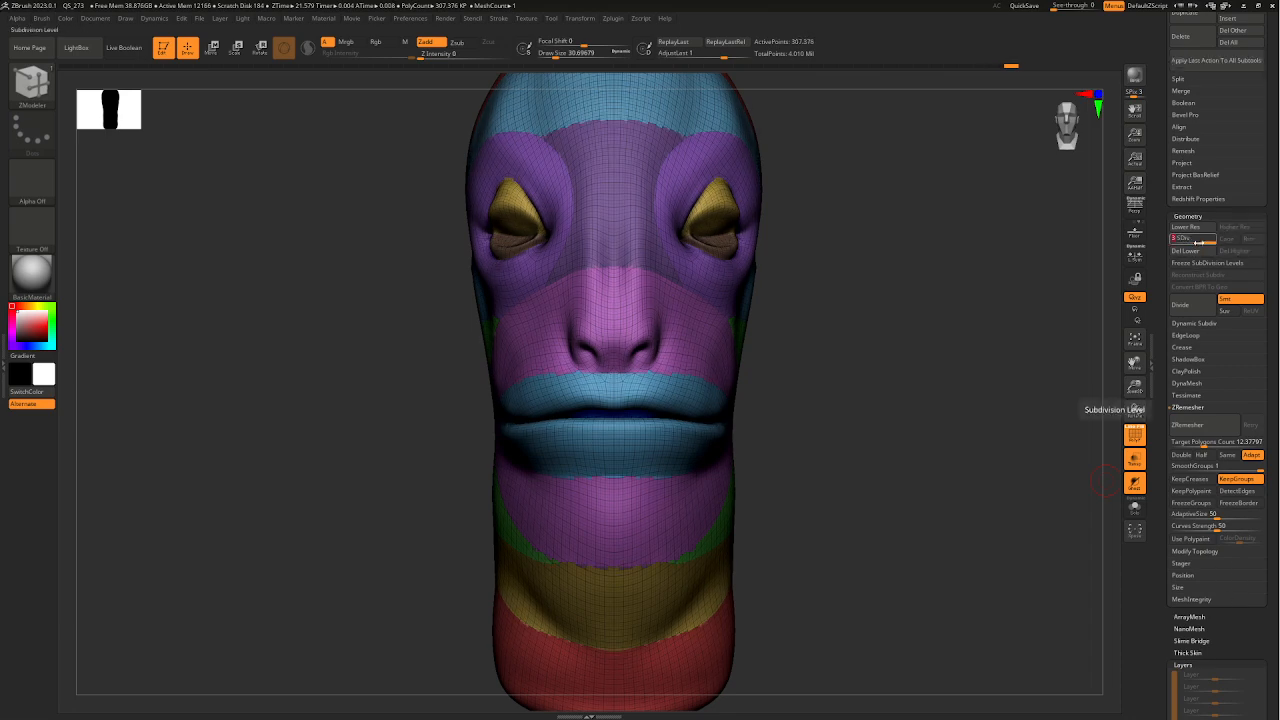
drag(985, 383, 840, 430)
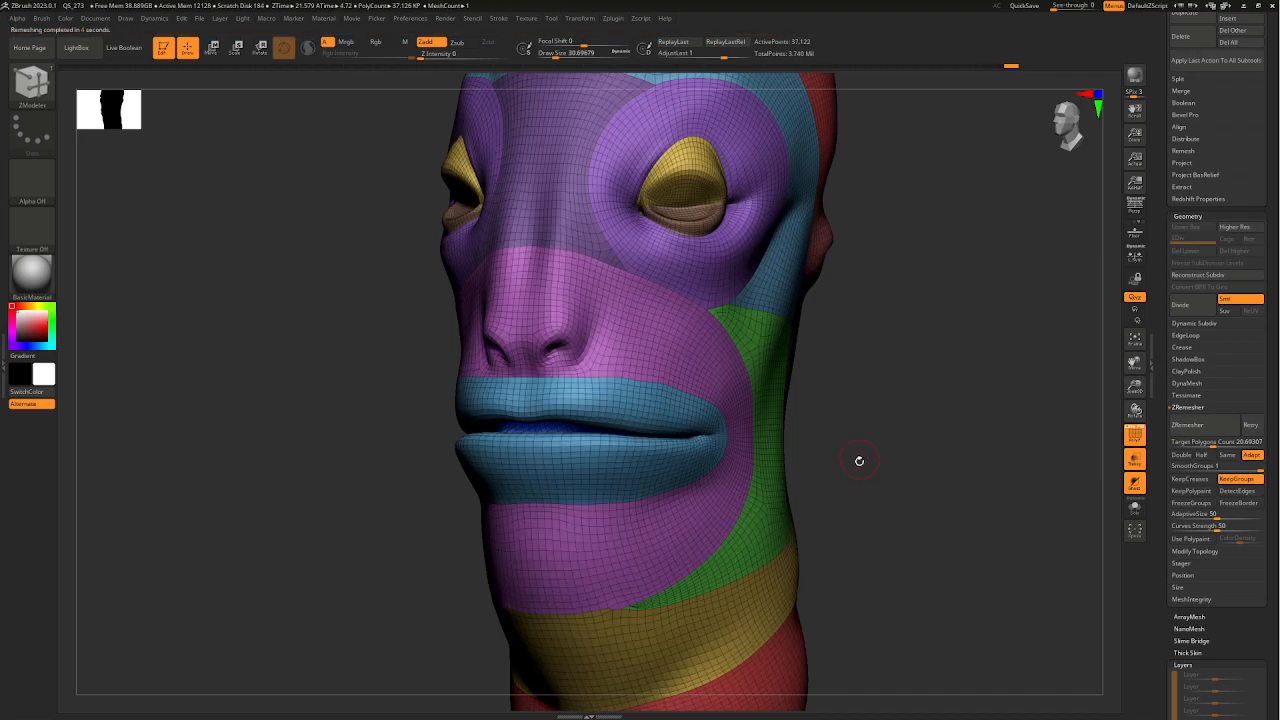
drag(858, 456, 918, 465)
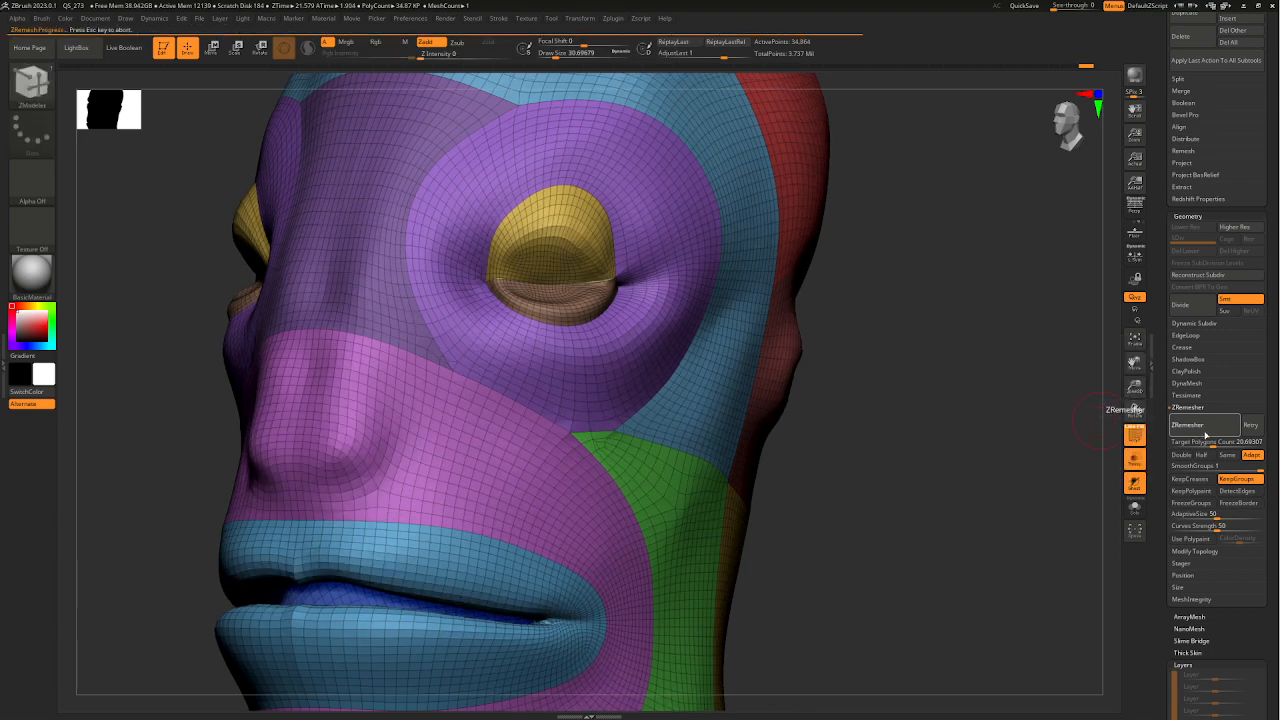
- Run ZRemesher once more at the same target and inspect the edge flow around the cheek, mouth and jaw
drag(893, 472, 727, 480)
right_drag(727, 480, 718, 510)
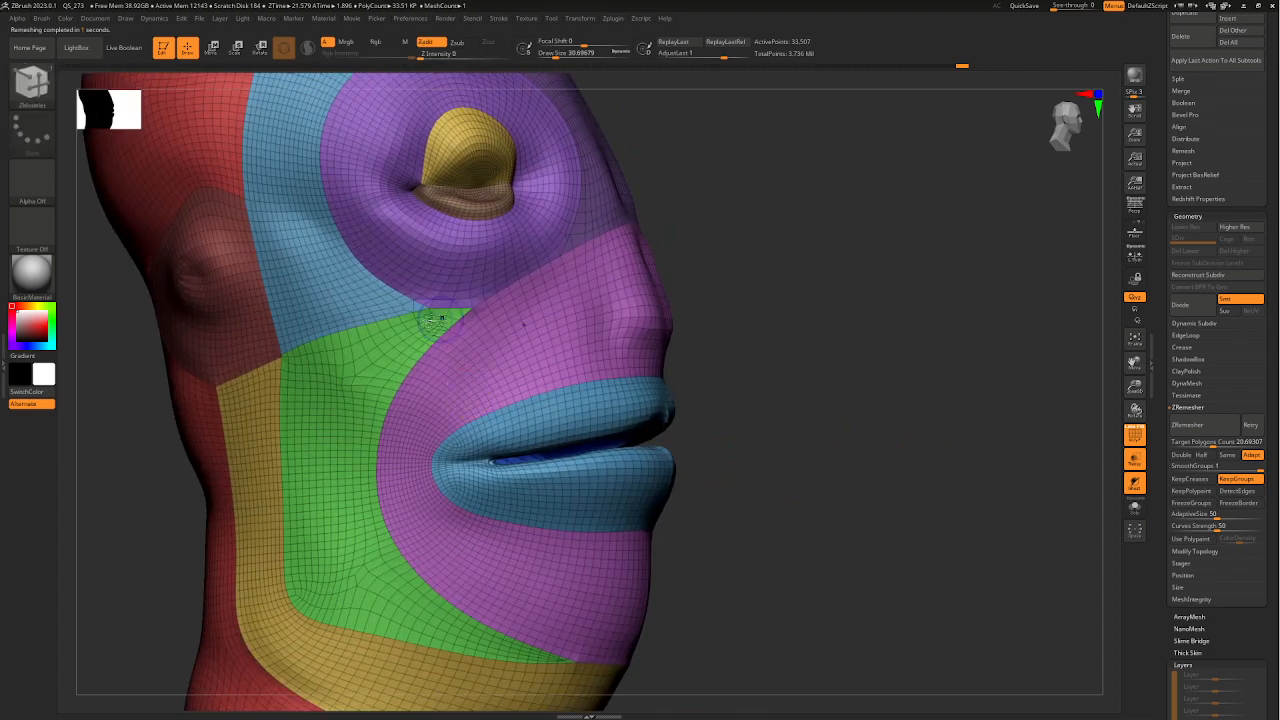
ctrl+right_drag(414, 308, 640, 285)
right_drag(640, 285, 707, 417)
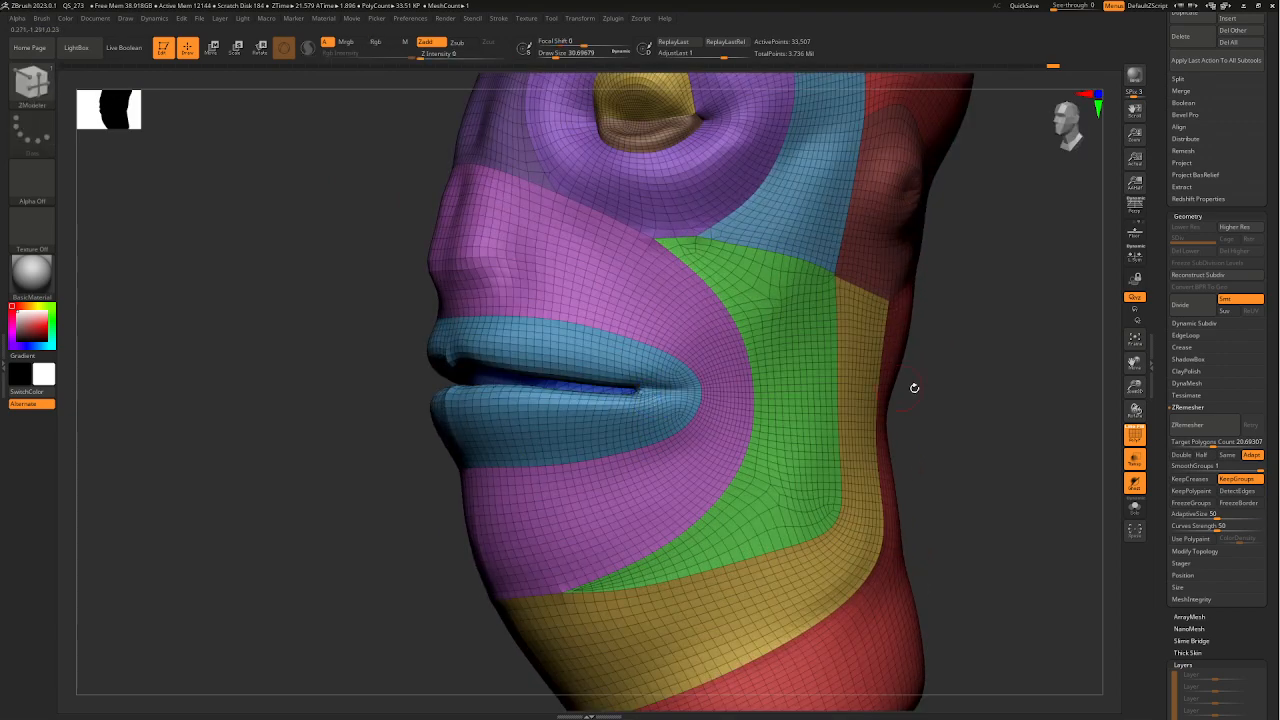
- Smooth the eyelid surface of the remeshed head and check the edge flow around the eyes from several sides
mouse_move(914, 387)
mouse_down()
mouse_move(971, 403)
mouse_move(943, 449)
mouse_move(867, 412)
mouse_move(711, 371)
mouse_move(703, 466)
mouse_move(703, 343)
mouse_move(737, 266)
mouse_up()
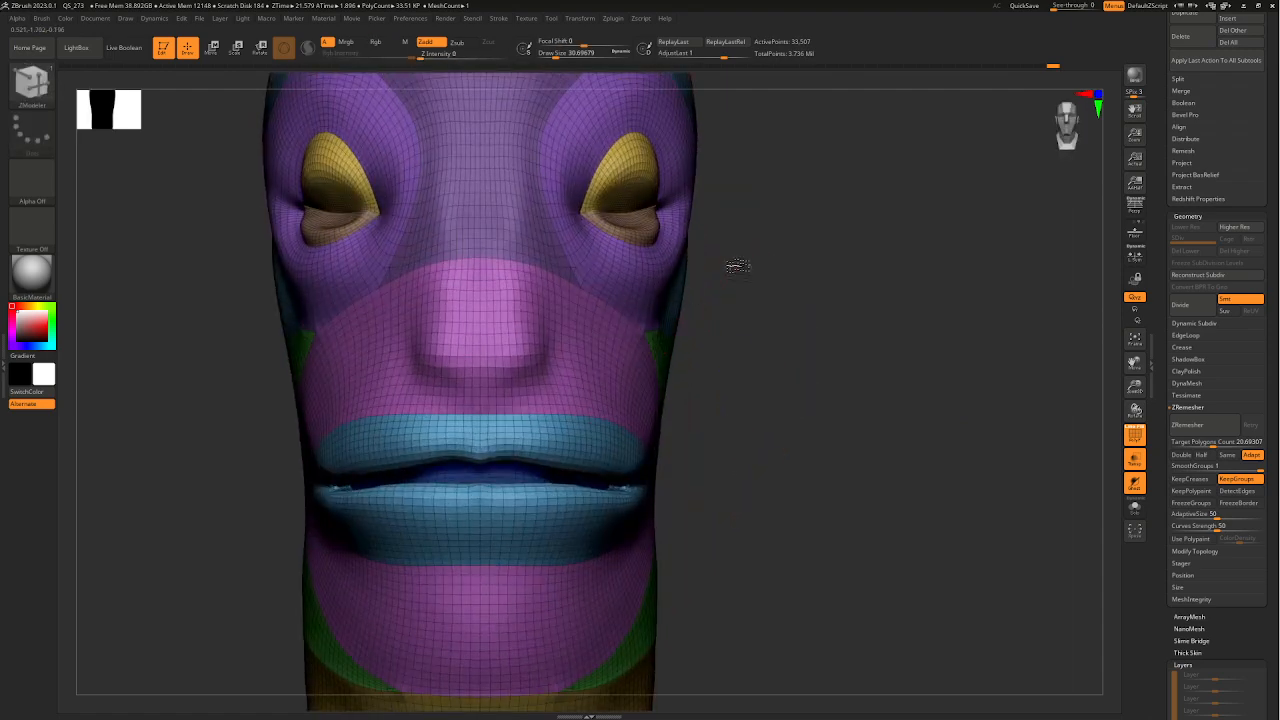
right_drag(797, 366, 652, 316)
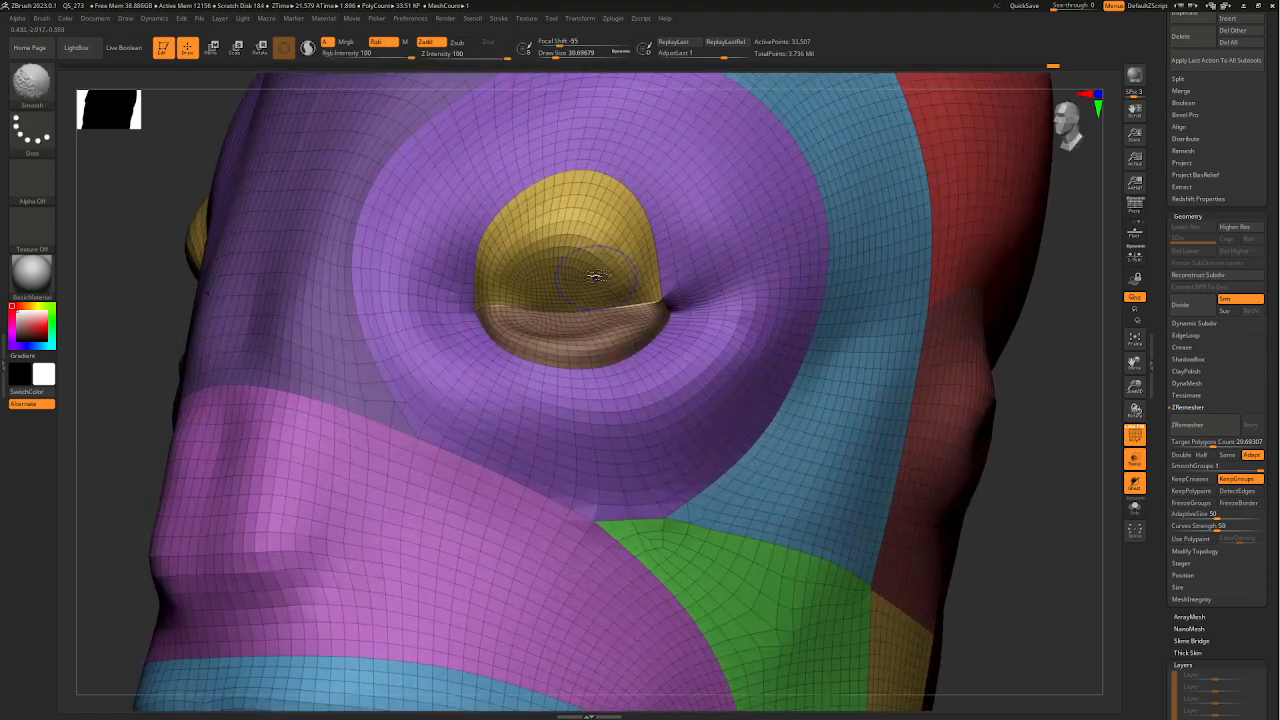
shift+drag(525, 291, 530, 299)
mouse_move(530, 299)
ctrl+right_down()
mouse_move(640, 375)
mouse_move(889, 409)
mouse_move(722, 457)
ctrl+right_up()
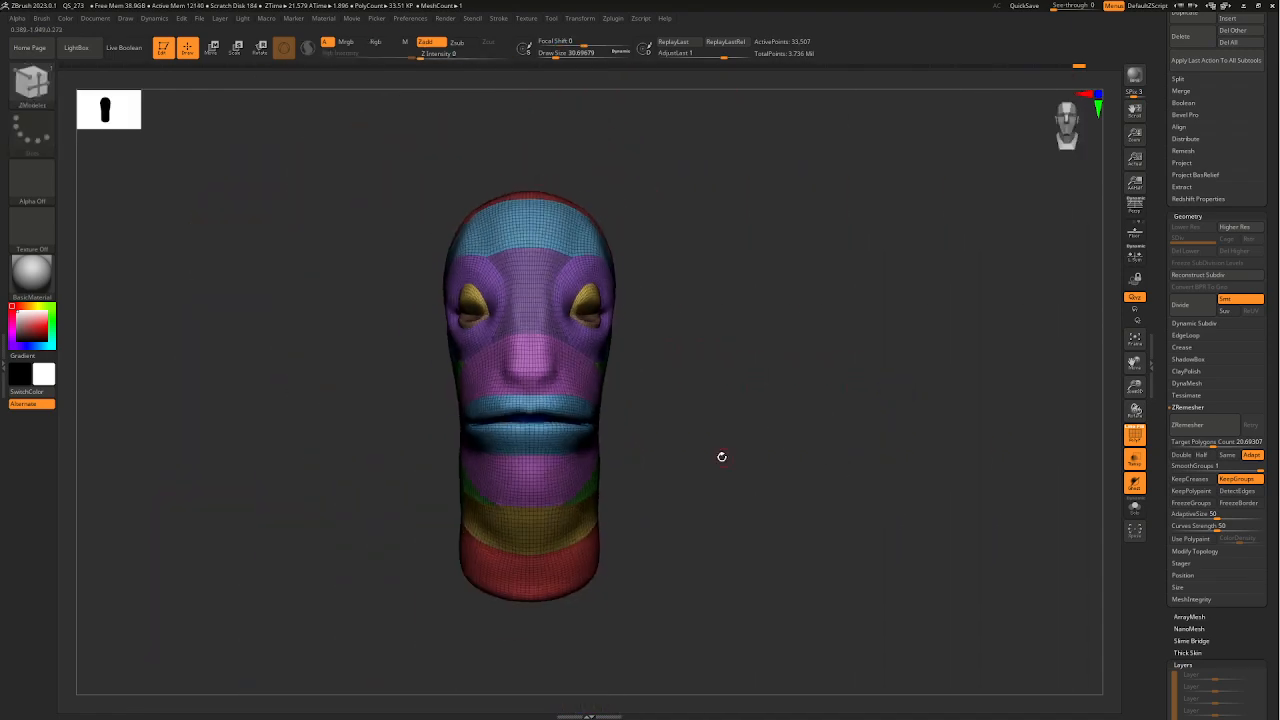
- Show the detailed head PM3D_Sphere3D2 together with the remeshed head and compare both surfaces in profile
drag(1264, 174, 1249, 323)
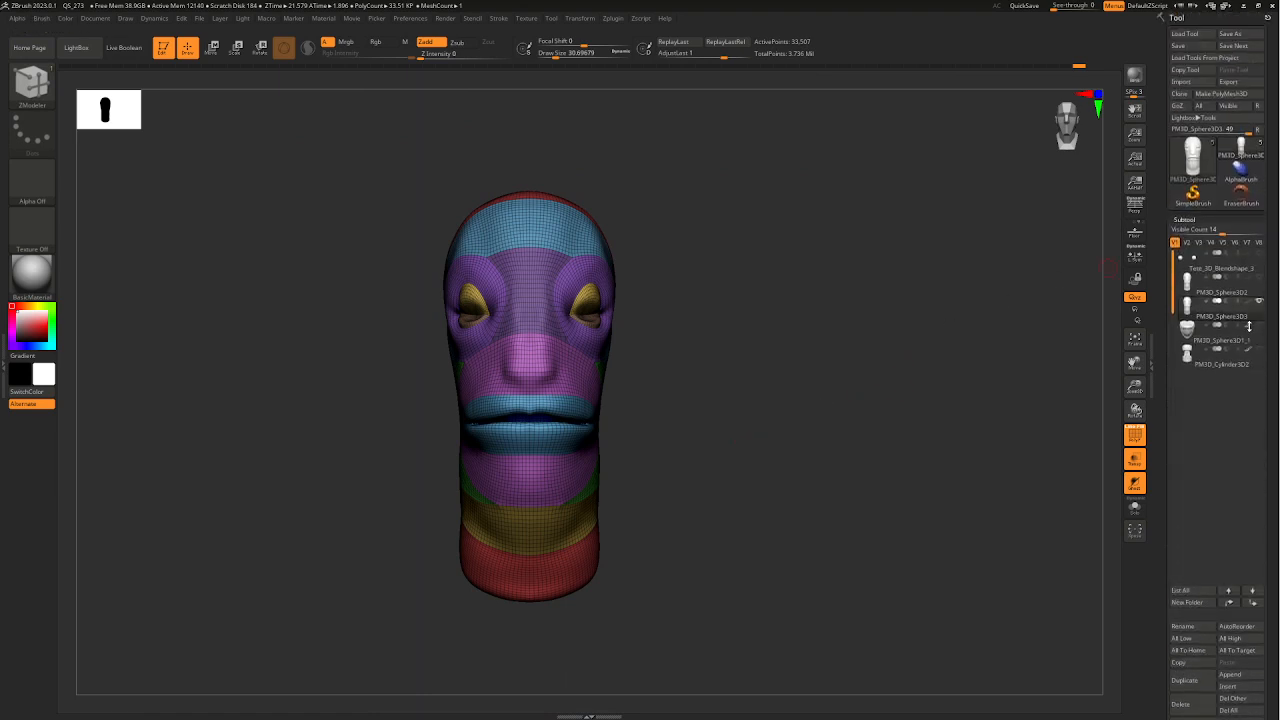
click(1259, 277)
right_drag(765, 474, 699, 446)
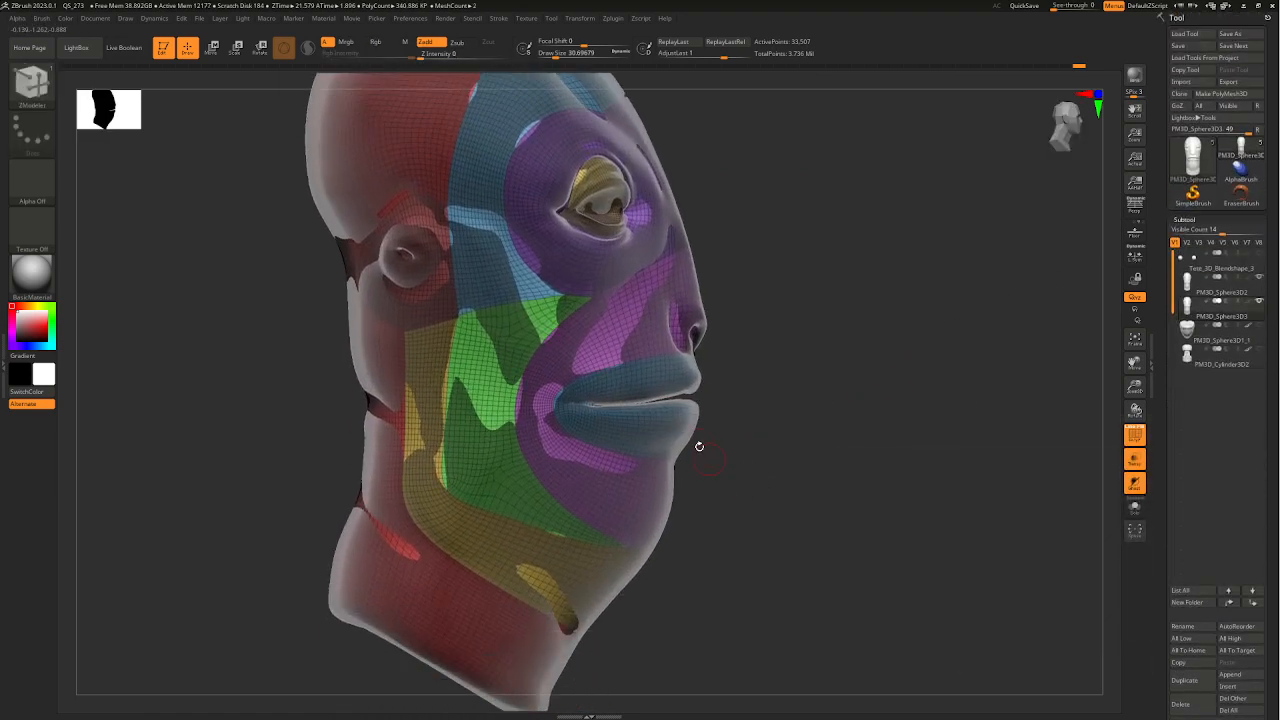
- Inflate the remeshed head in two passes with Scale until it encloses more of the detailed head's cheek, jaw and neck
click(243, 46)
right_drag(521, 612, 557, 561)
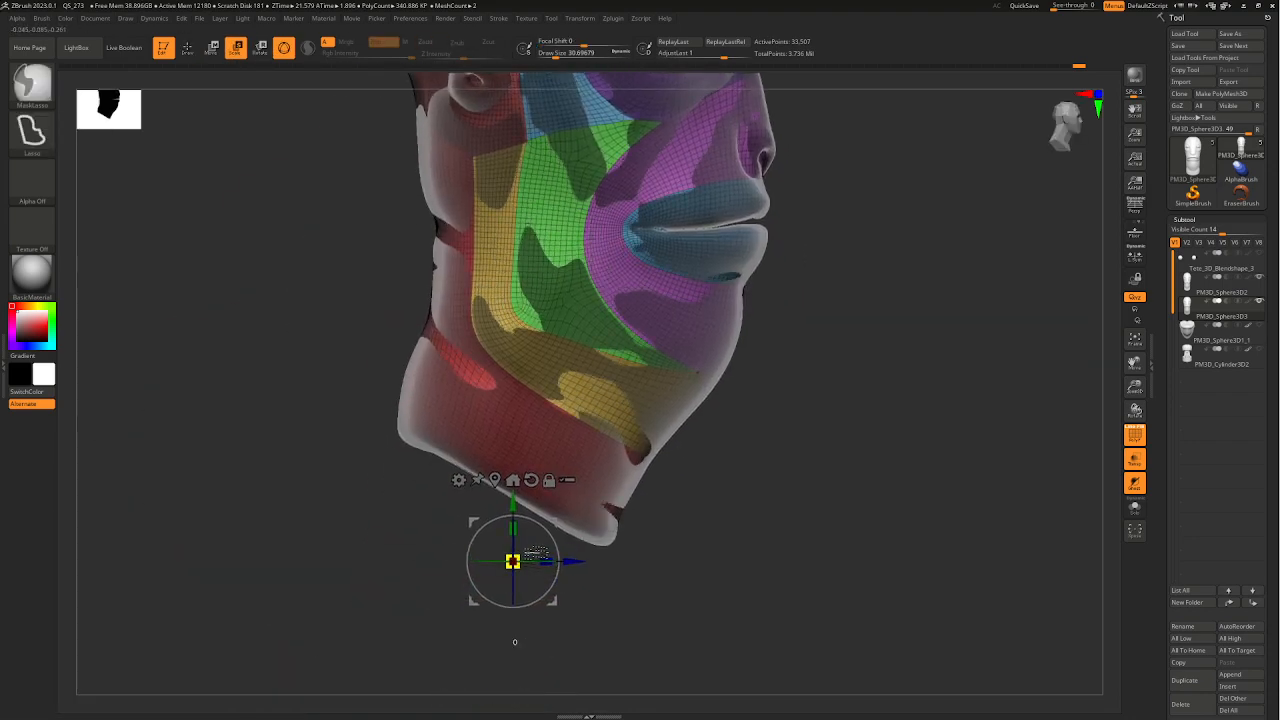
ctrl+drag(536, 553, 559, 546)
alt+right_drag(724, 414, 643, 453)
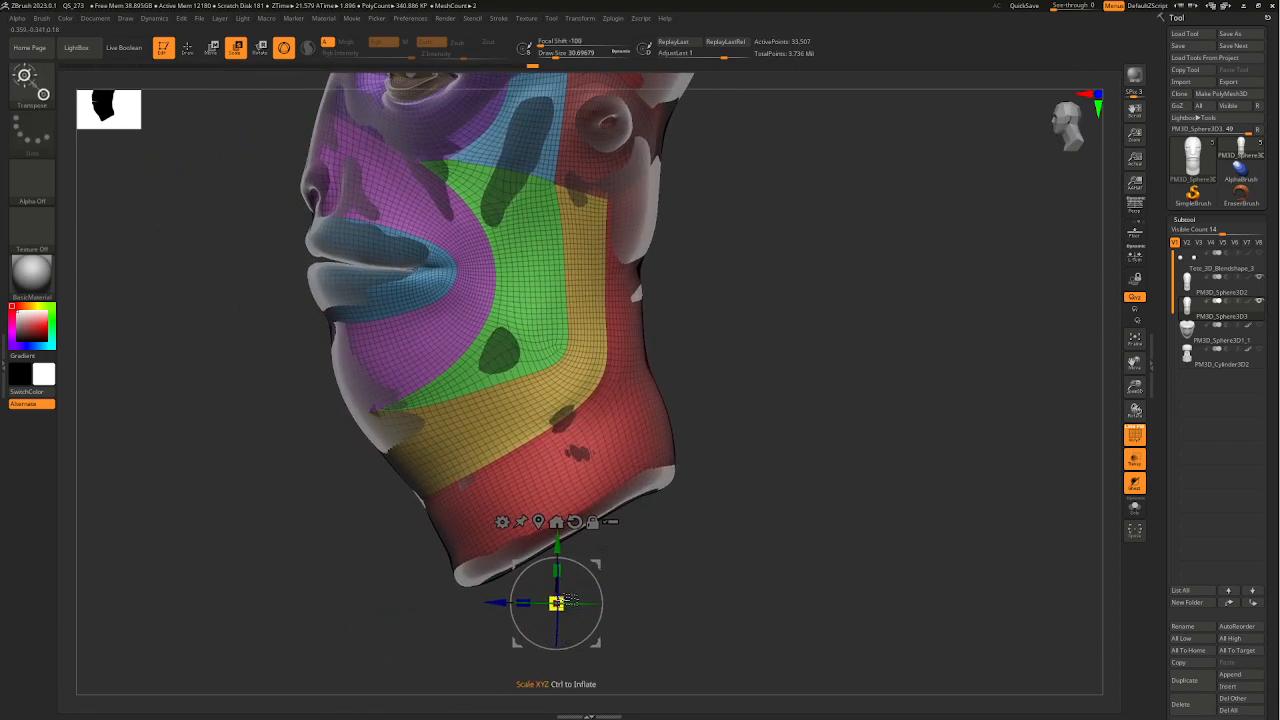
ctrl+drag(558, 602, 590, 588)
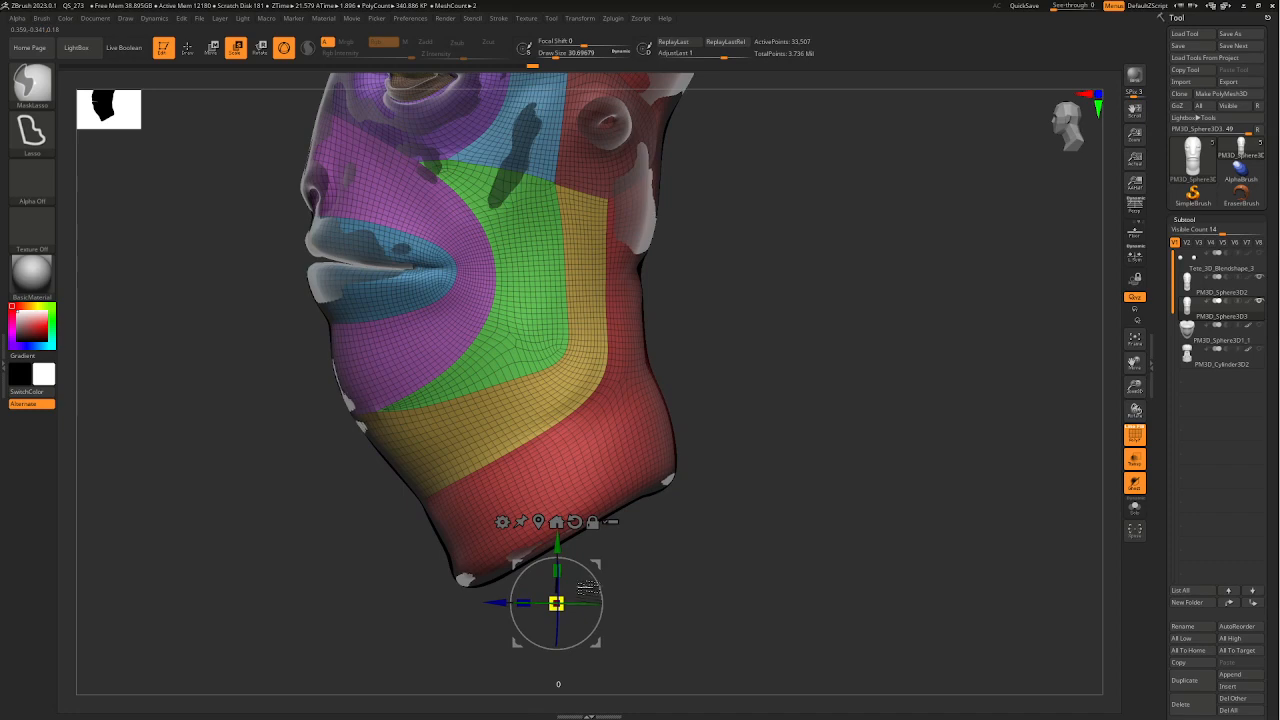
right_drag(680, 412, 670, 482)
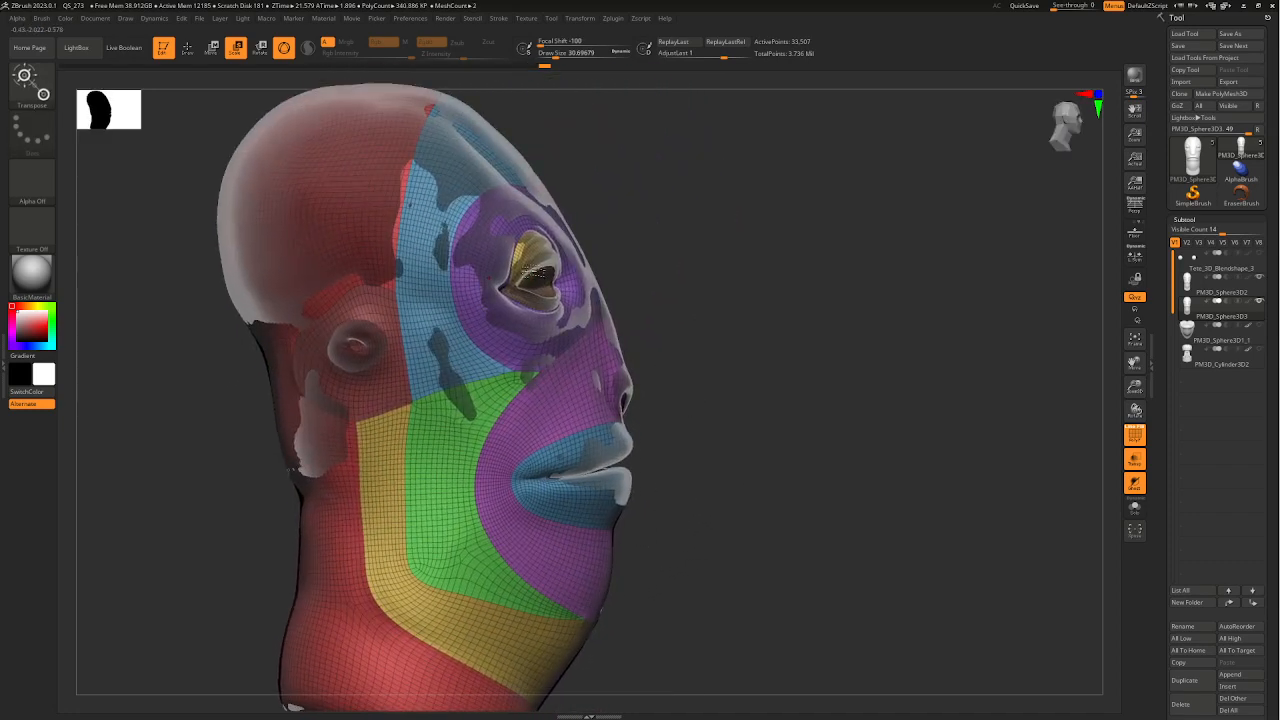
right_drag(608, 320, 605, 385)
right_click(550, 445)
alt+right_drag(694, 395, 640, 409)
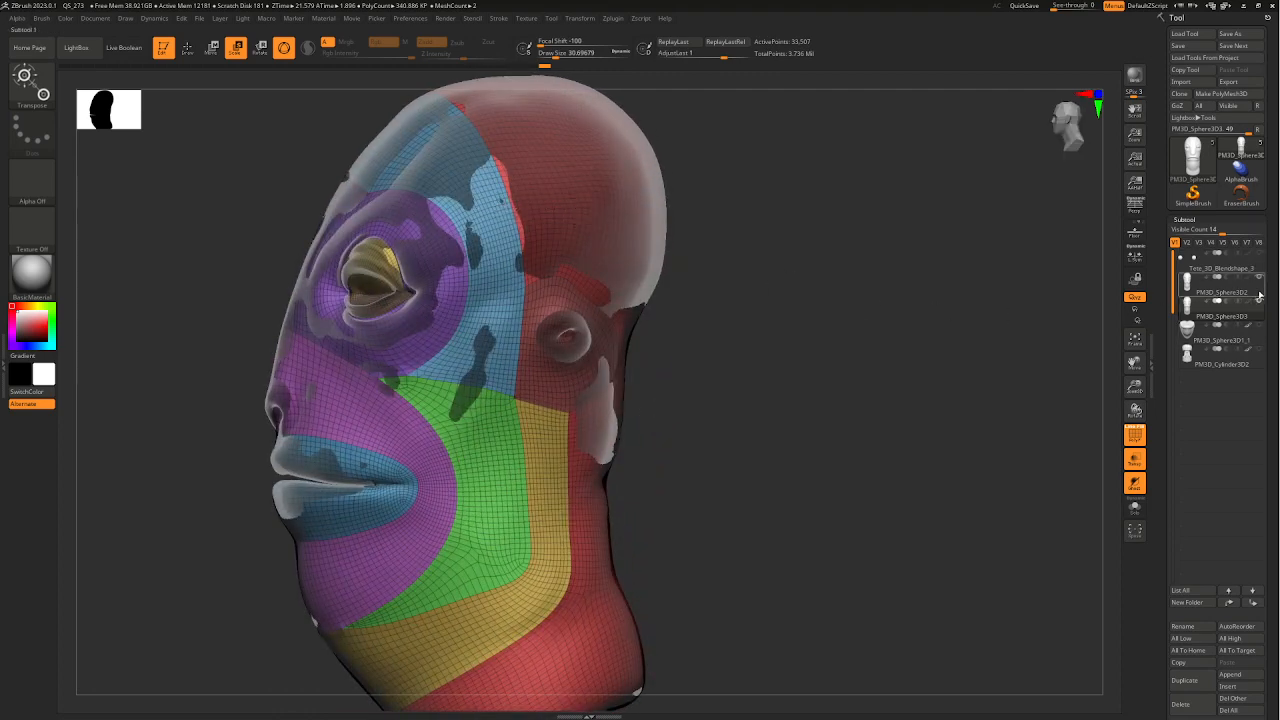
- Place PM3D_Sphere3D3 above PM3D_Sphere3D2 in the subtool order and project the detailed surface onto it with ProjectAll
right_drag(693, 443, 941, 420)
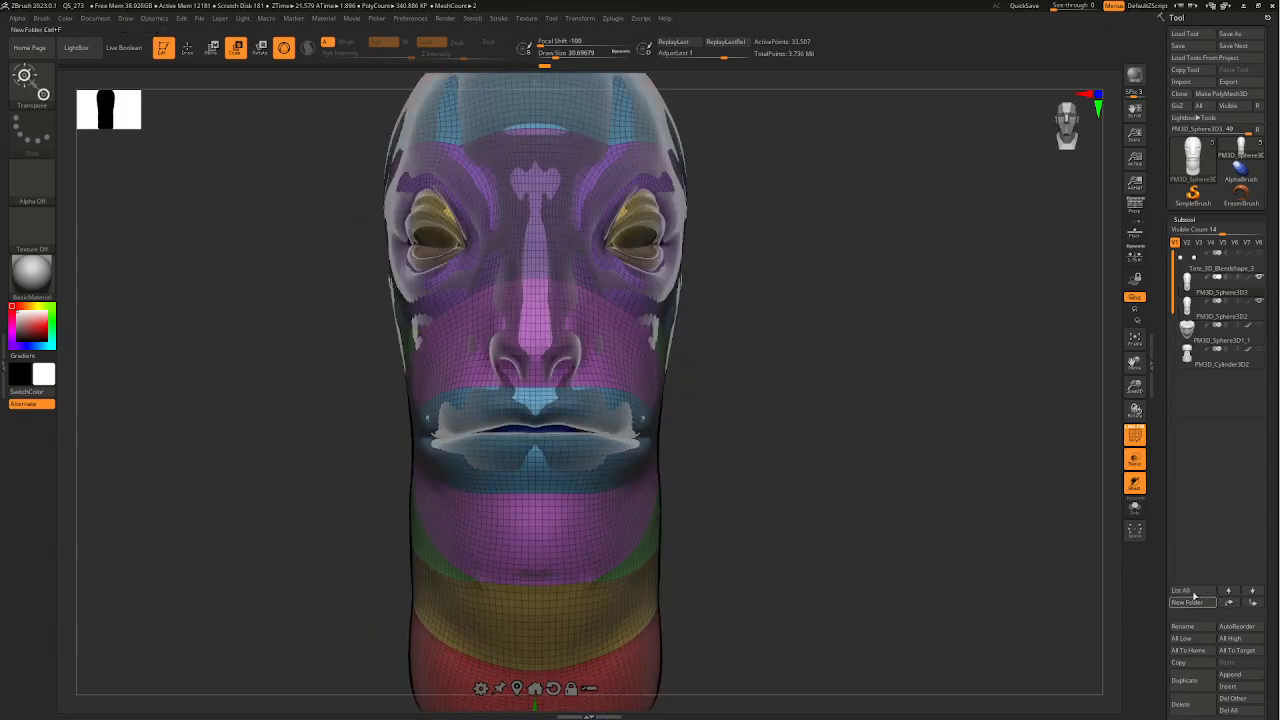
mouse_move(1191, 311)
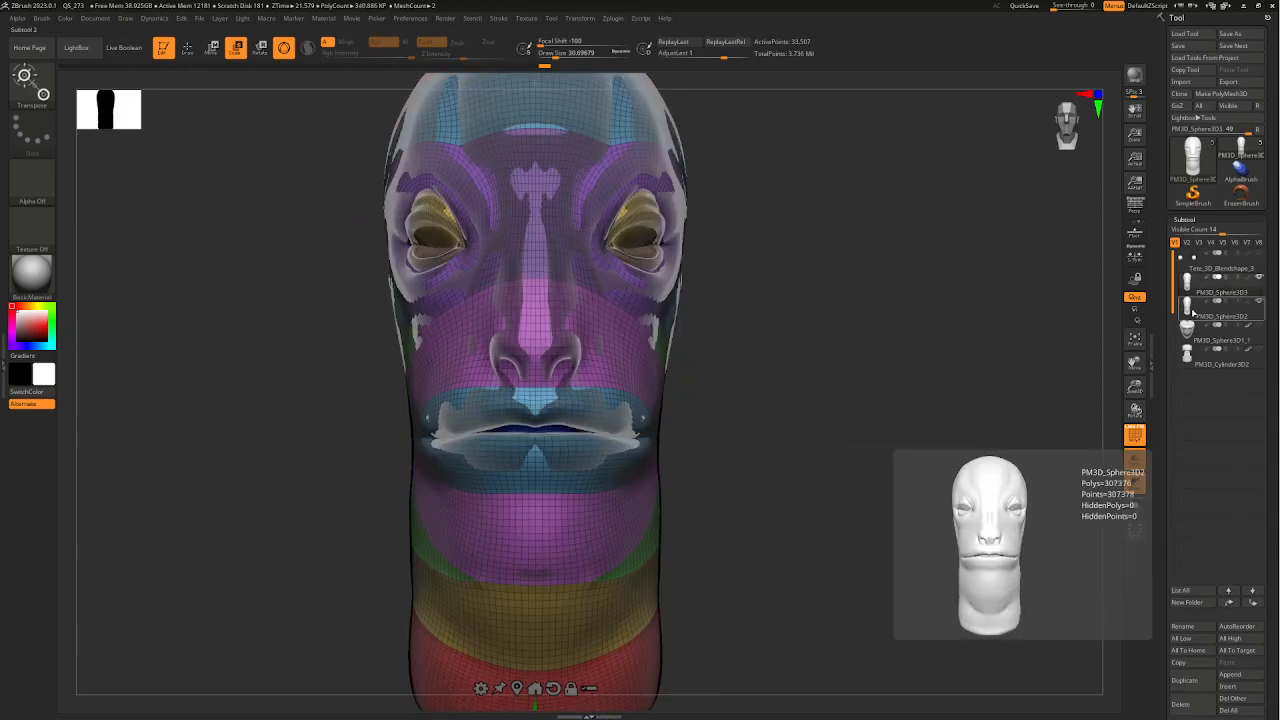
scroll(1264, 305, down, 5)
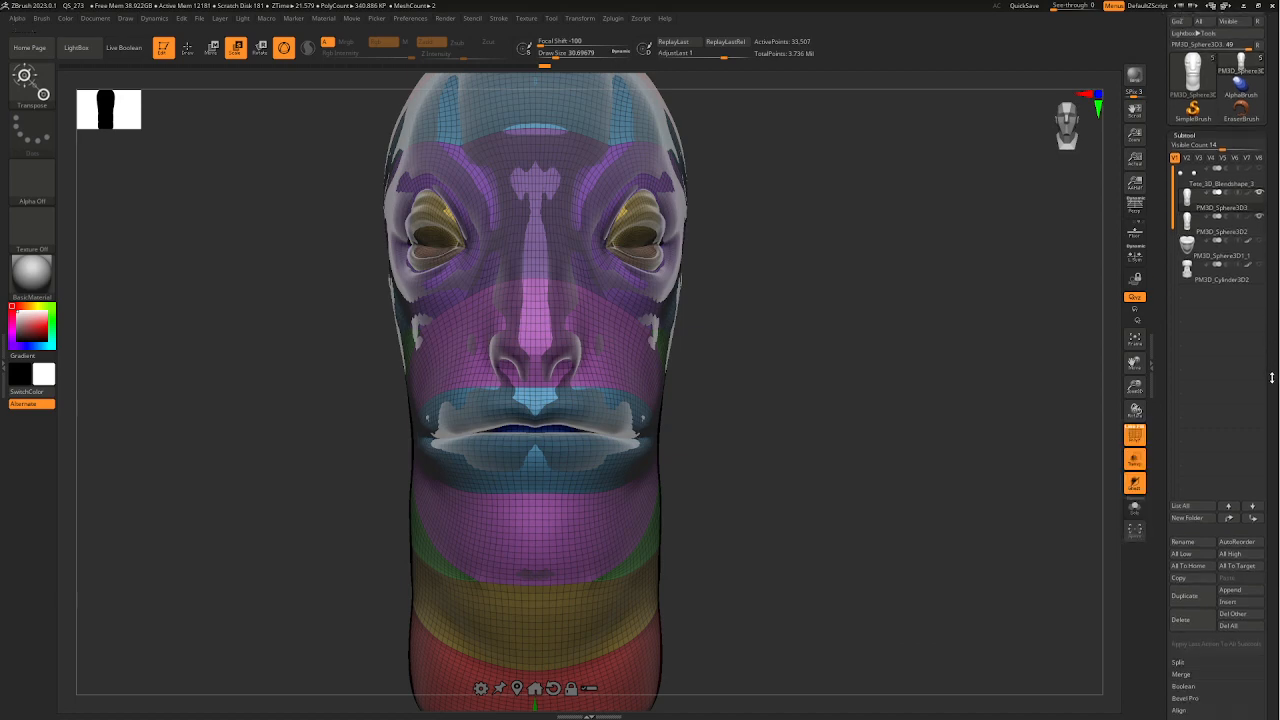
scroll(1264, 305, up, 2)
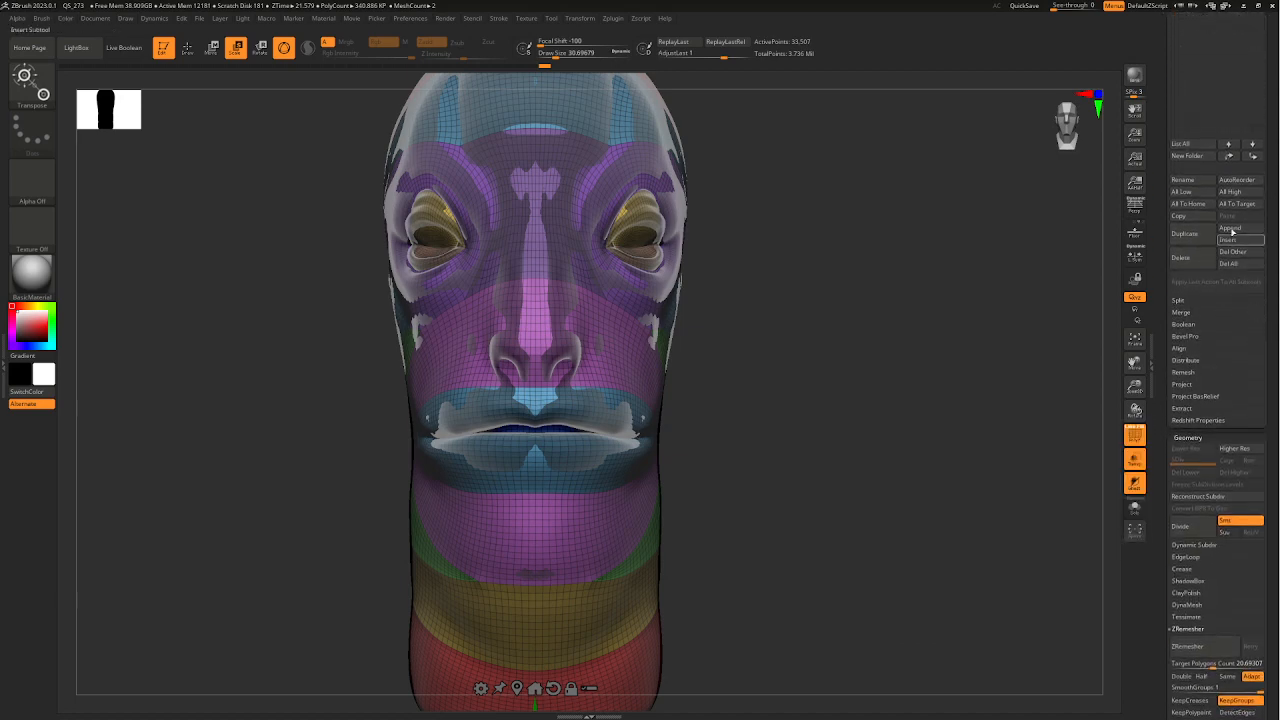
click(1183, 384)
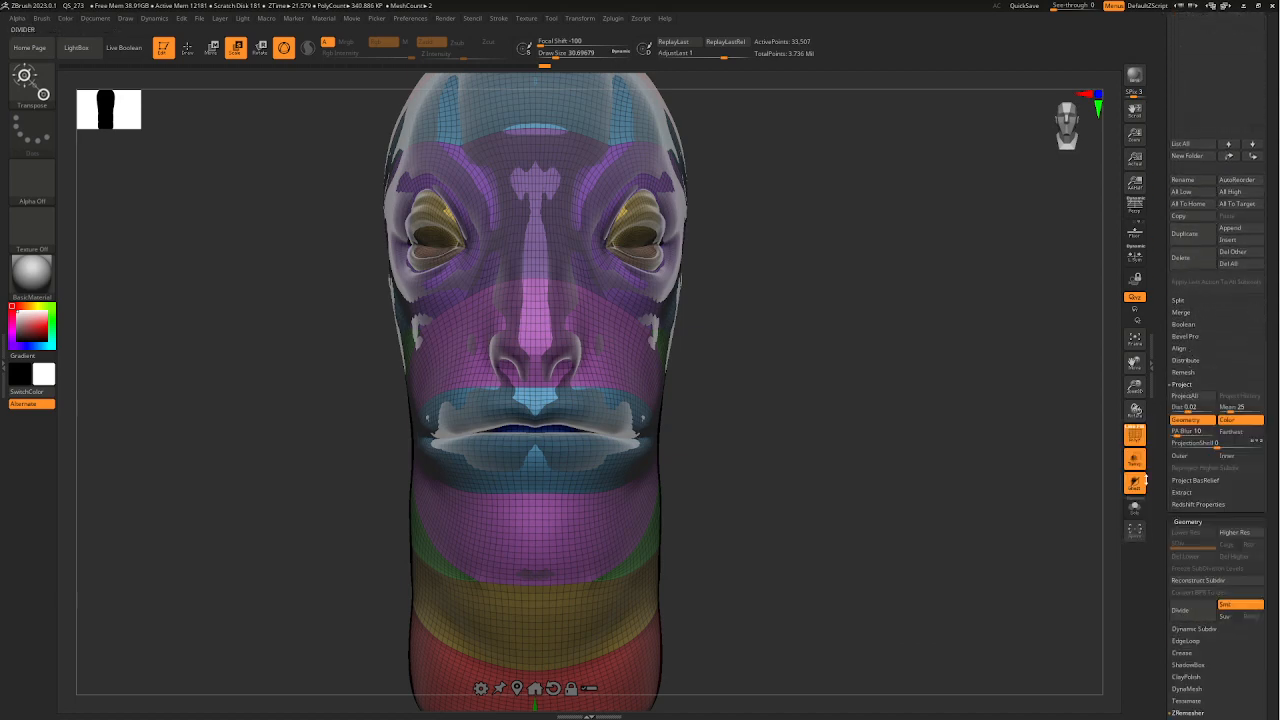
click(1186, 396)
- Inspect the projection around the mouth and cheek, then hide PM3D_Sphere3D2 to examine the remeshed face alone
mouse_move(846, 489)
mouse_down()
mouse_move(826, 486)
mouse_move(854, 453)
mouse_move(812, 445)
mouse_up()
right_drag(812, 445, 738, 303)
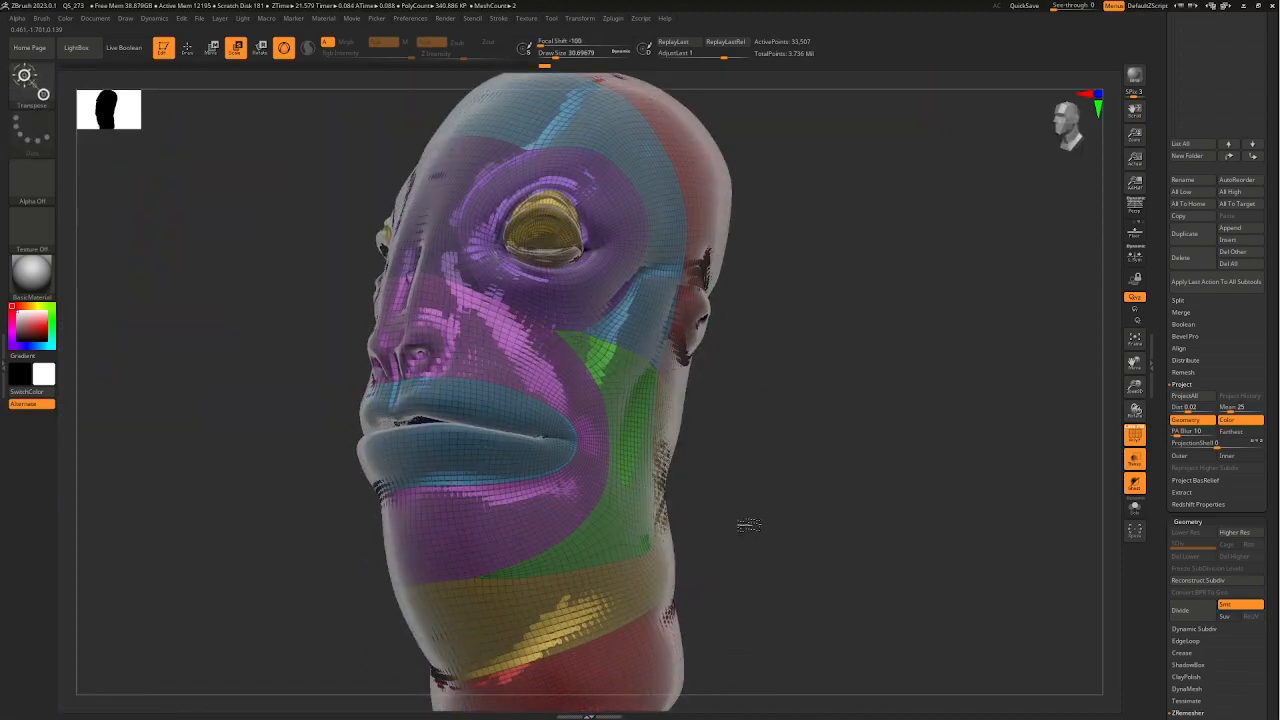
shift+right_drag(748, 523, 762, 536)
ctrl+right_drag(604, 484, 652, 530)
right_drag(847, 517, 499, 526)
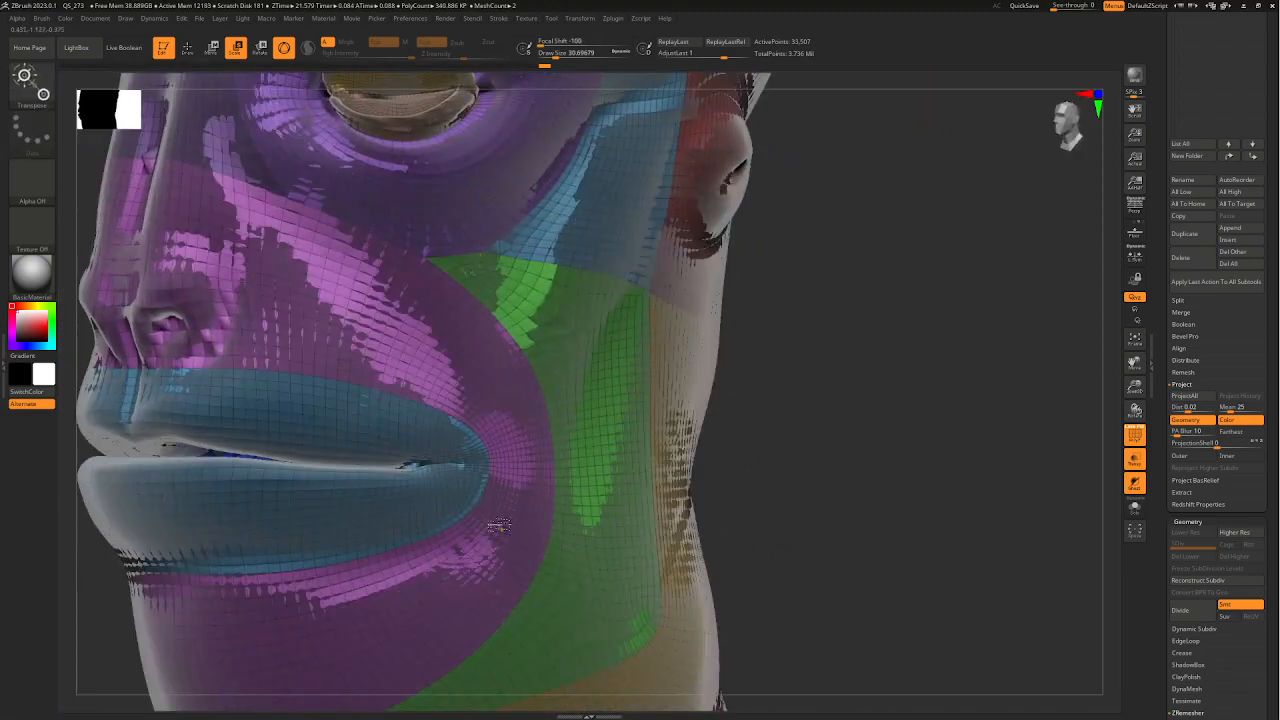
scroll(1261, 258, up, 5)
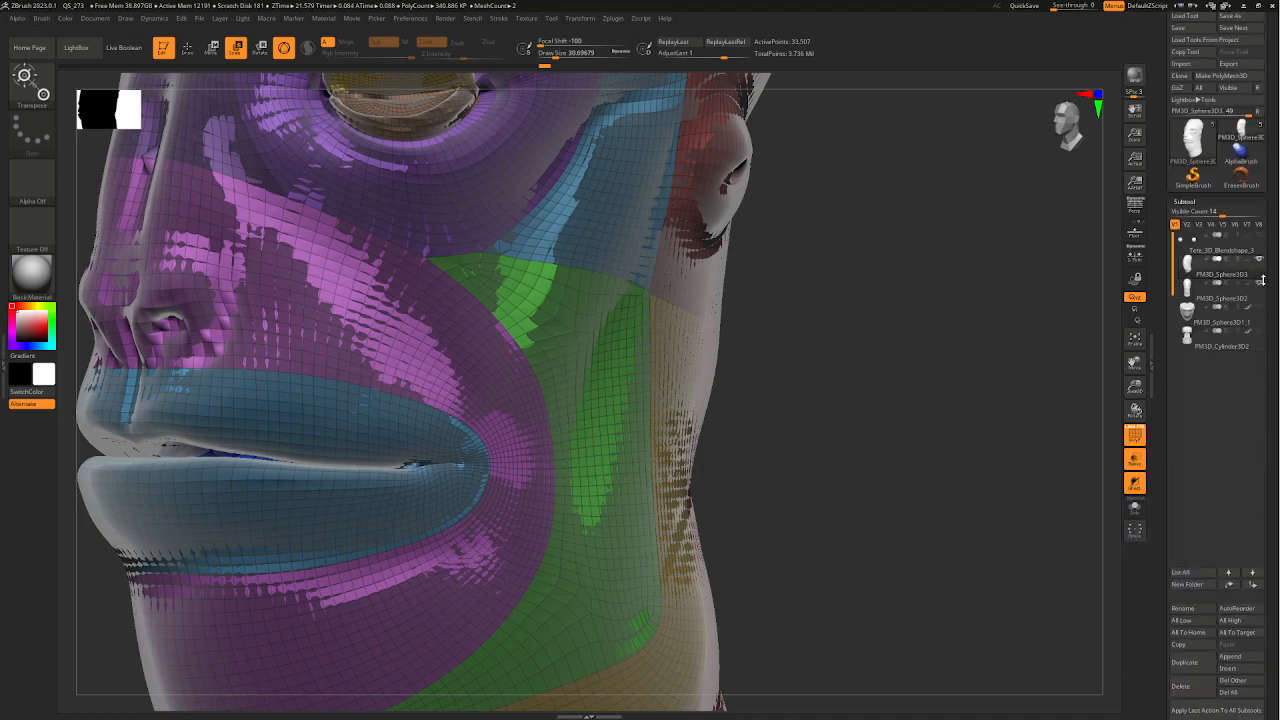
click(1261, 283)
ctrl+right_drag(775, 525, 745, 425)
mouse_move(742, 540)
shift+right_down()
mouse_move(731, 557)
mouse_move(696, 518)
mouse_move(766, 503)
mouse_move(786, 523)
mouse_move(721, 521)
mouse_move(752, 521)
shift+right_up()
ctrl+right_drag(560, 302, 567, 396)
right_drag(748, 425, 796, 410)
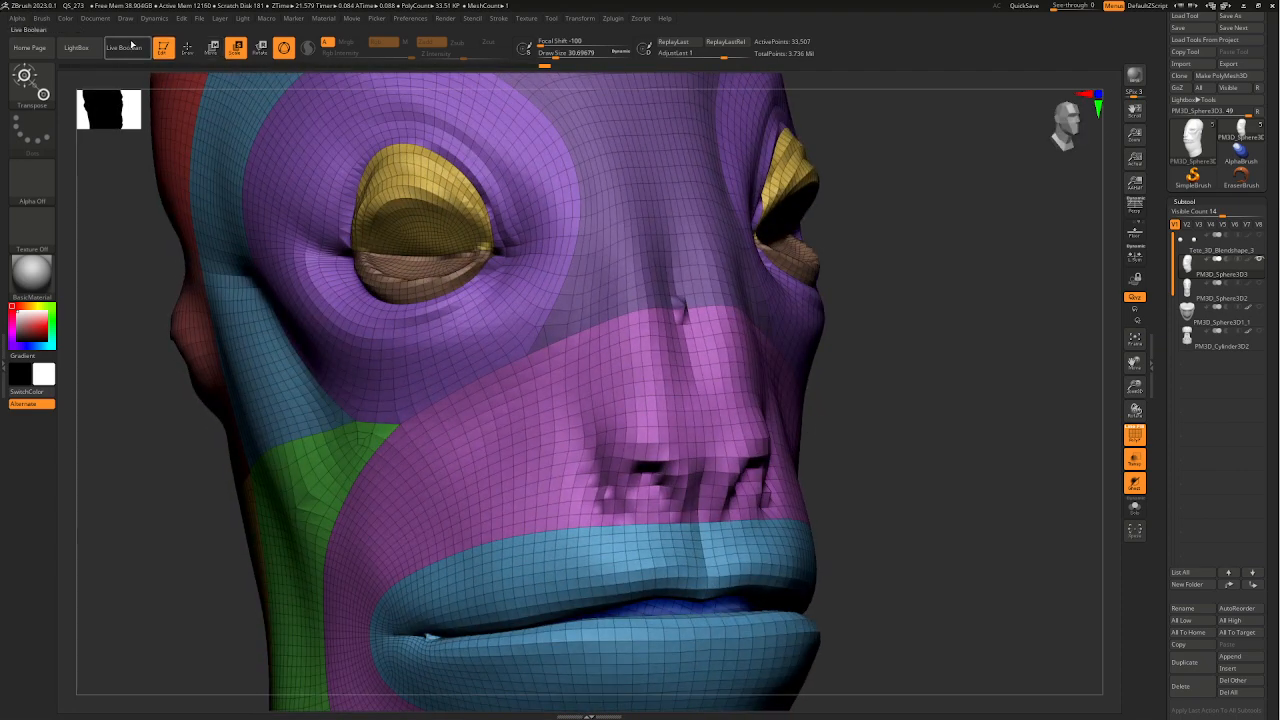
- Switch to the Move brush, reduce the draw size to about 11.69 and smooth away the bump on the nose bridge
key(q)
key(space)
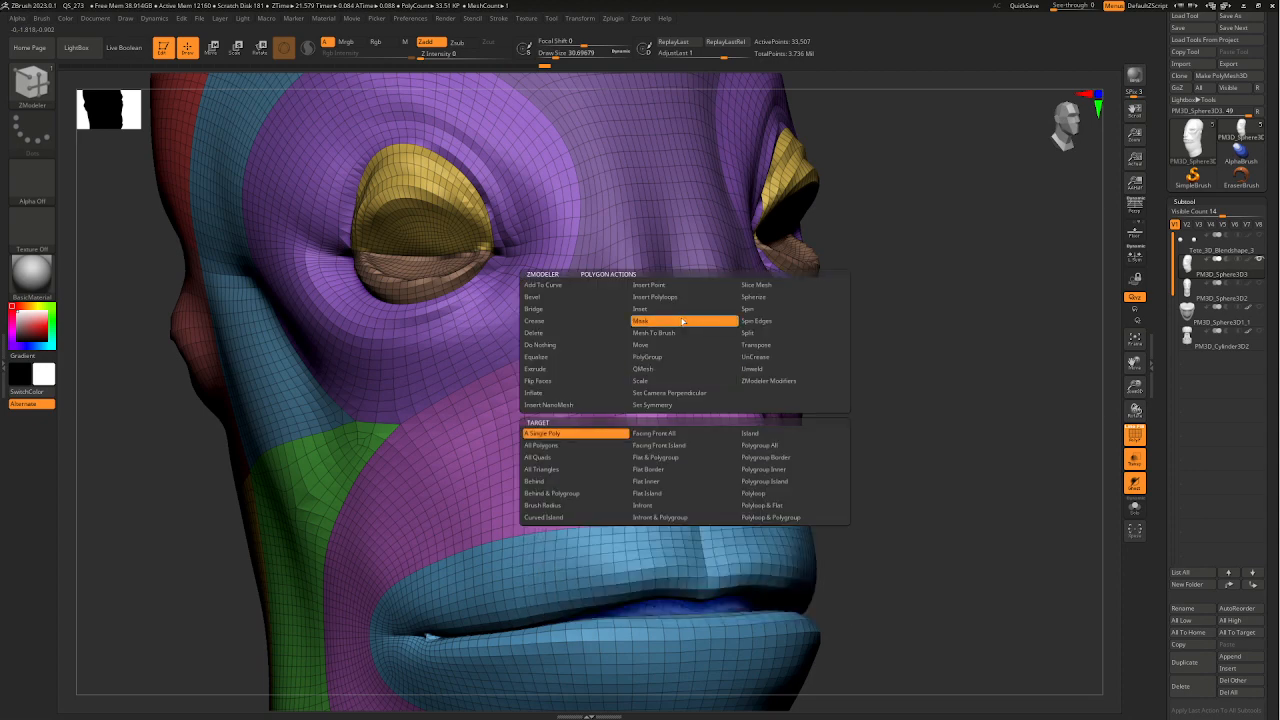
key(space)
drag(898, 315, 891, 315)
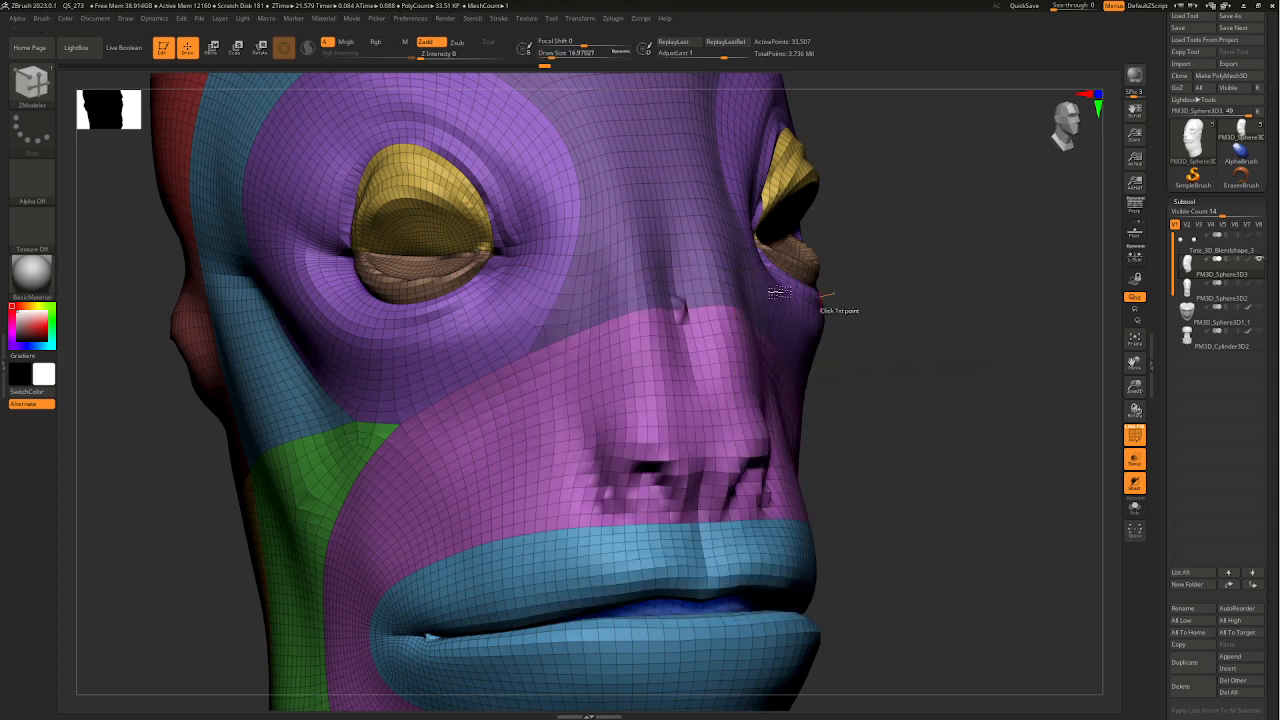
click(31, 84)
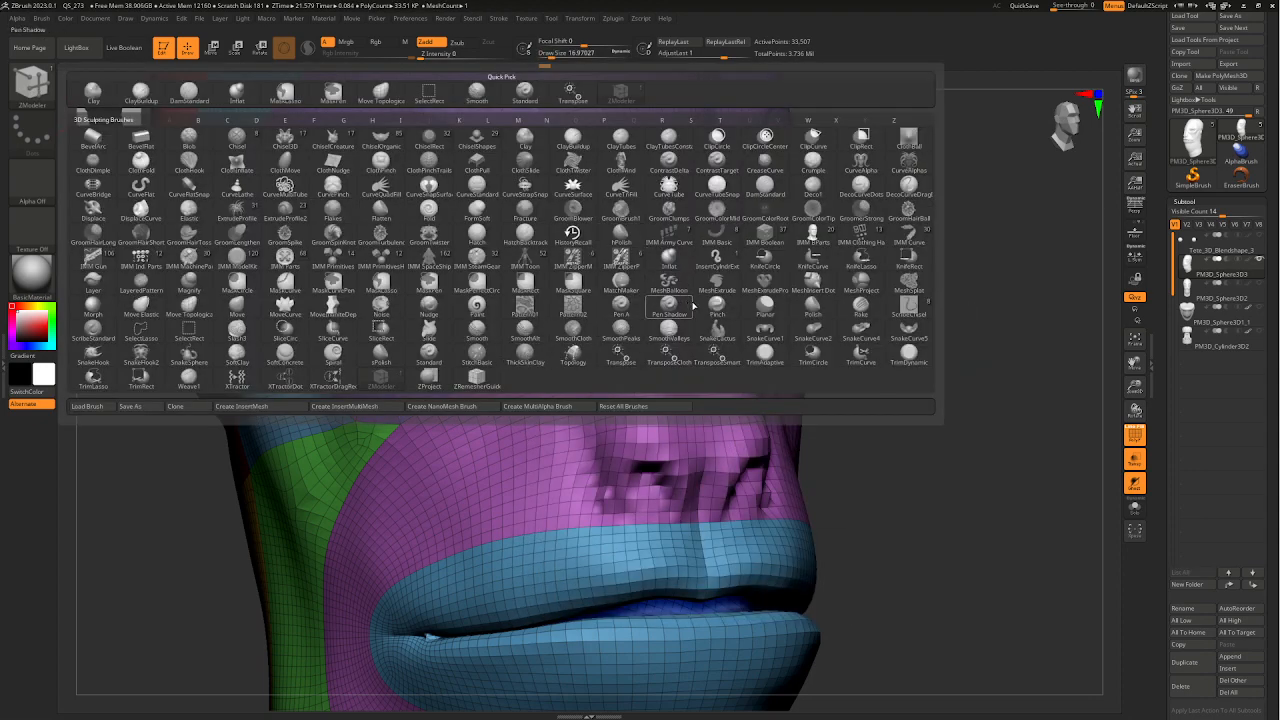
key(m)
key(v)
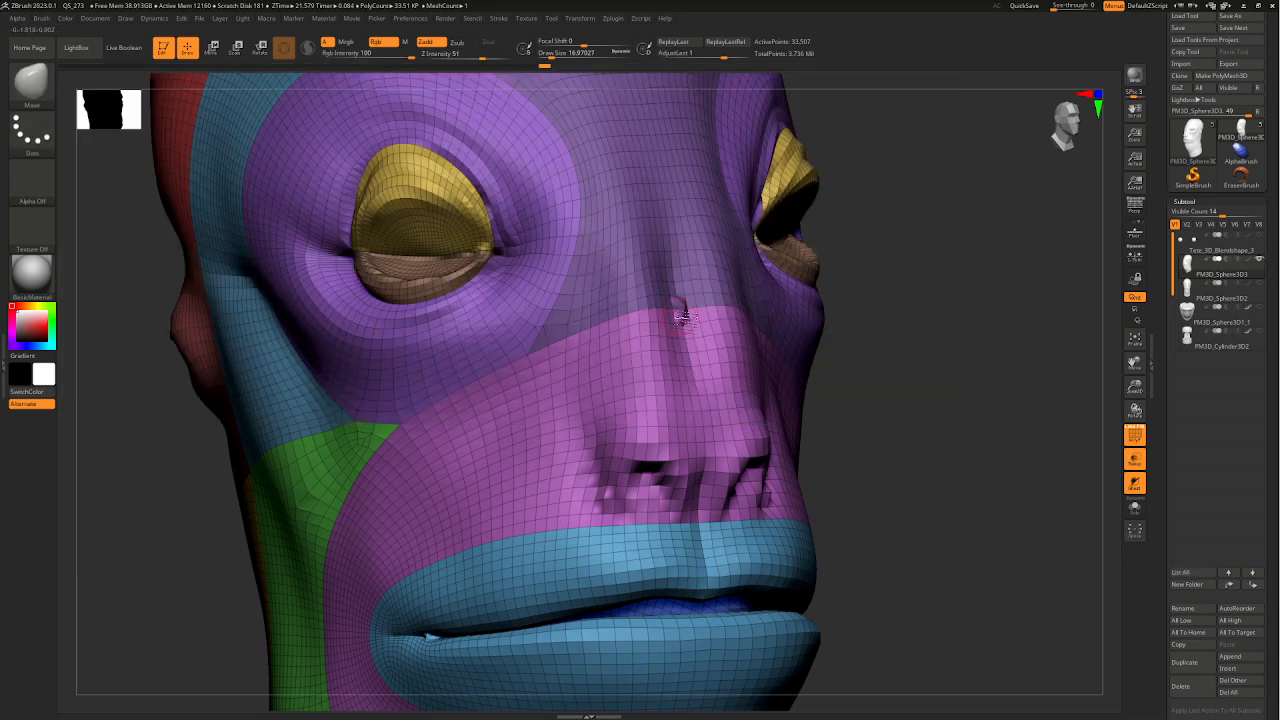
key(space)
key(shift)
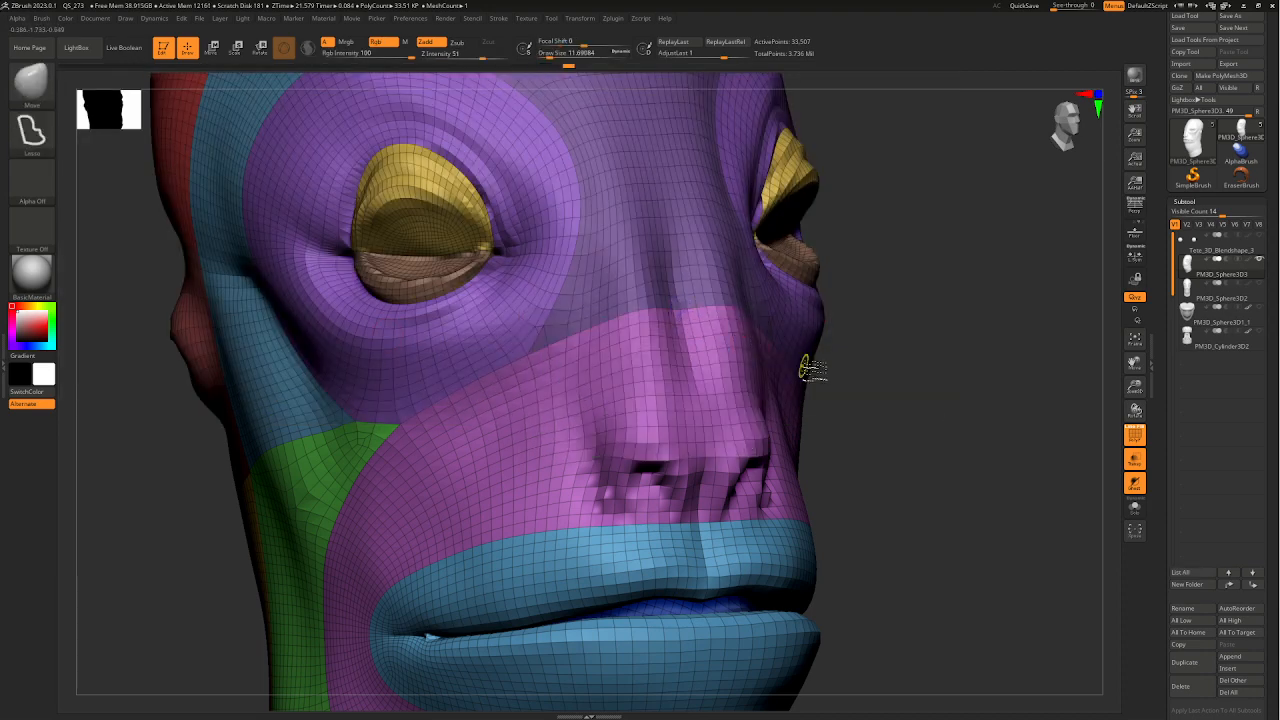
- Show PM3D_Sphere3D2 temporarily over the remeshed head to compare the eye, nose and cheek surfaces, then hide it again
mouse_move(804, 367)
ctrl+right_down()
mouse_move(866, 406)
mouse_move(810, 395)
ctrl+right_up()
mouse_move(946, 396)
right_down()
mouse_move(906, 417)
mouse_move(936, 397)
mouse_move(986, 402)
mouse_move(892, 402)
mouse_move(925, 382)
mouse_move(930, 400)
mouse_move(770, 410)
right_up()
click(1260, 284)
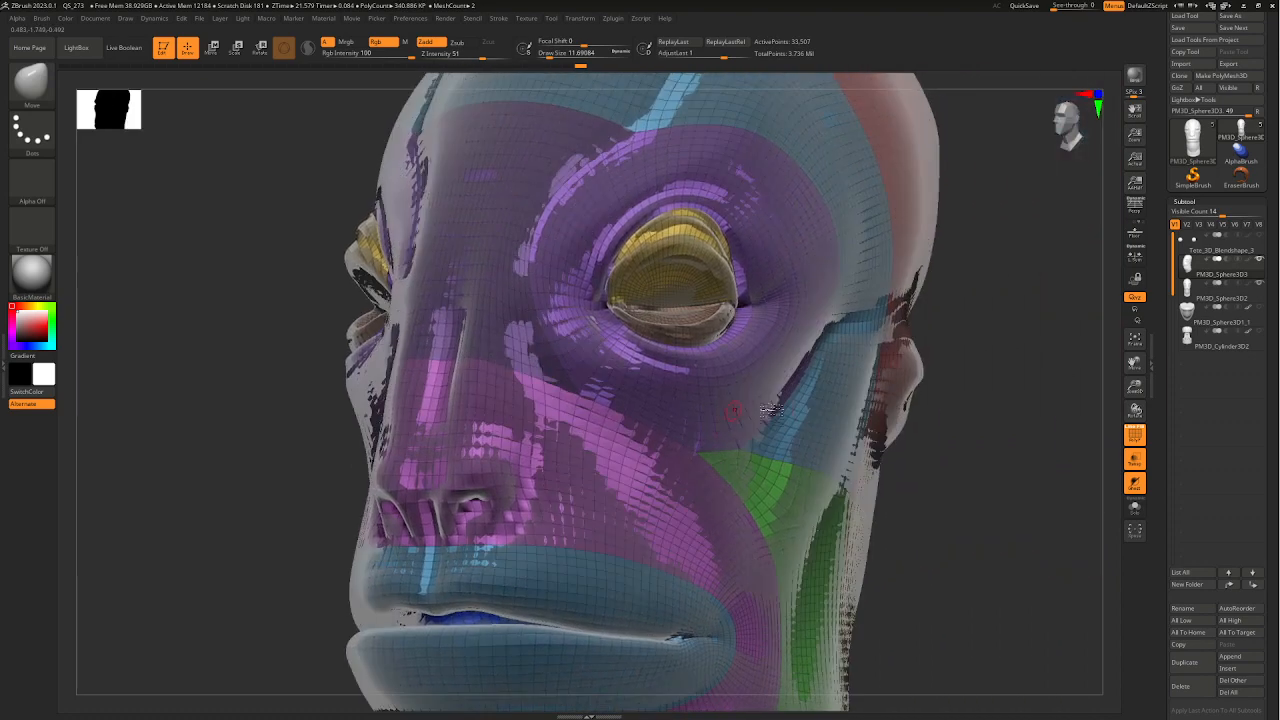
click(1261, 262)
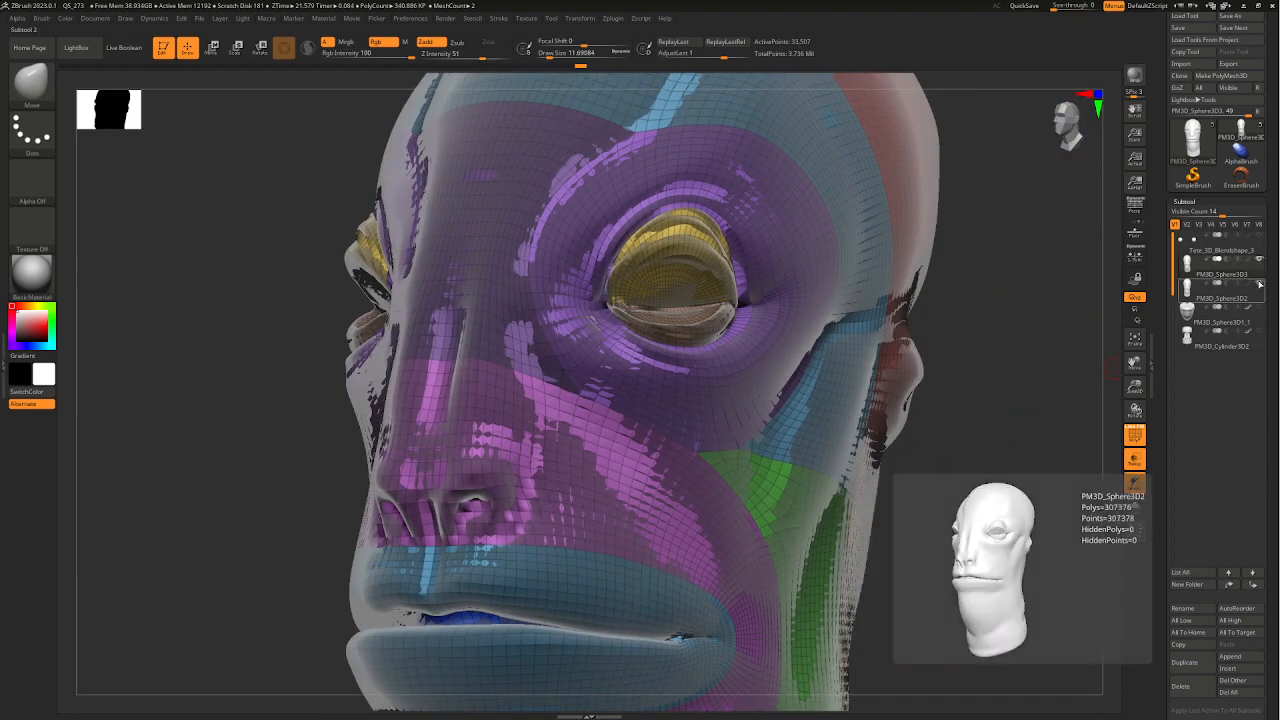
click(1260, 284)
- Smooth the projection artefacts around the inner eye corner, eyelids and ear of the remeshed head
right_drag(907, 393, 884, 378)
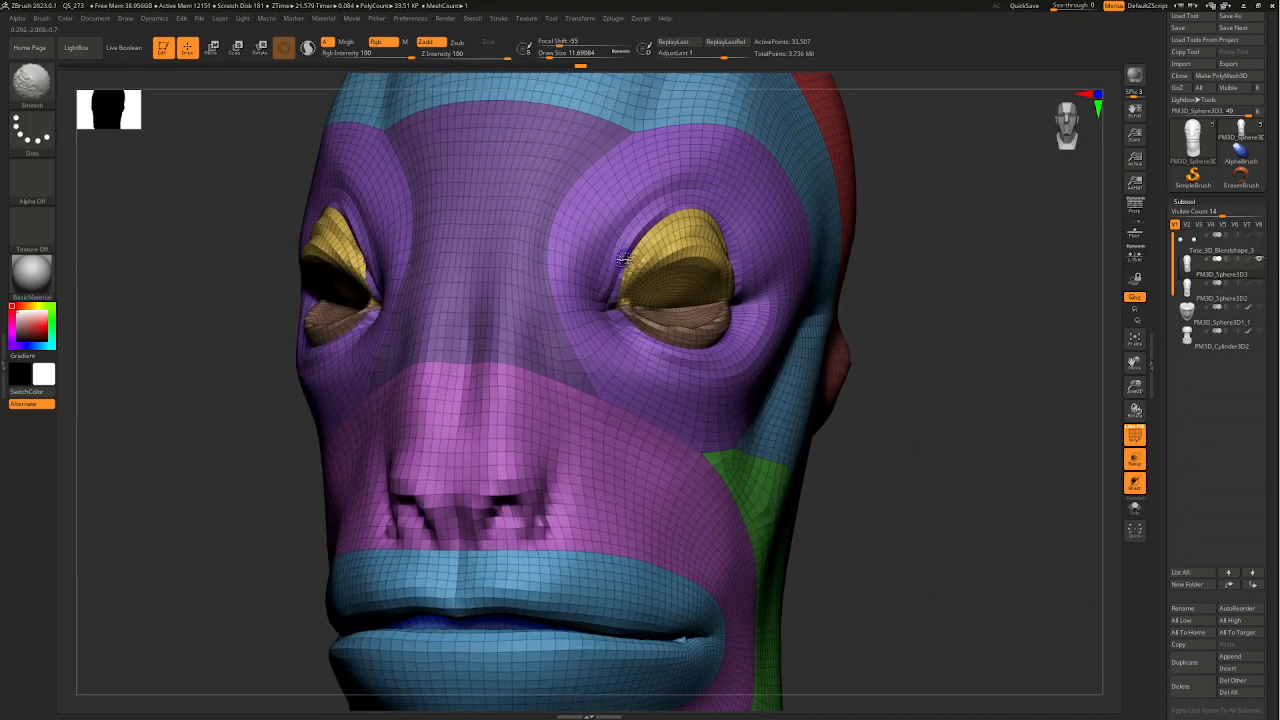
mouse_move(617, 330)
right_down()
mouse_move(630, 320)
mouse_move(621, 312)
right_up()
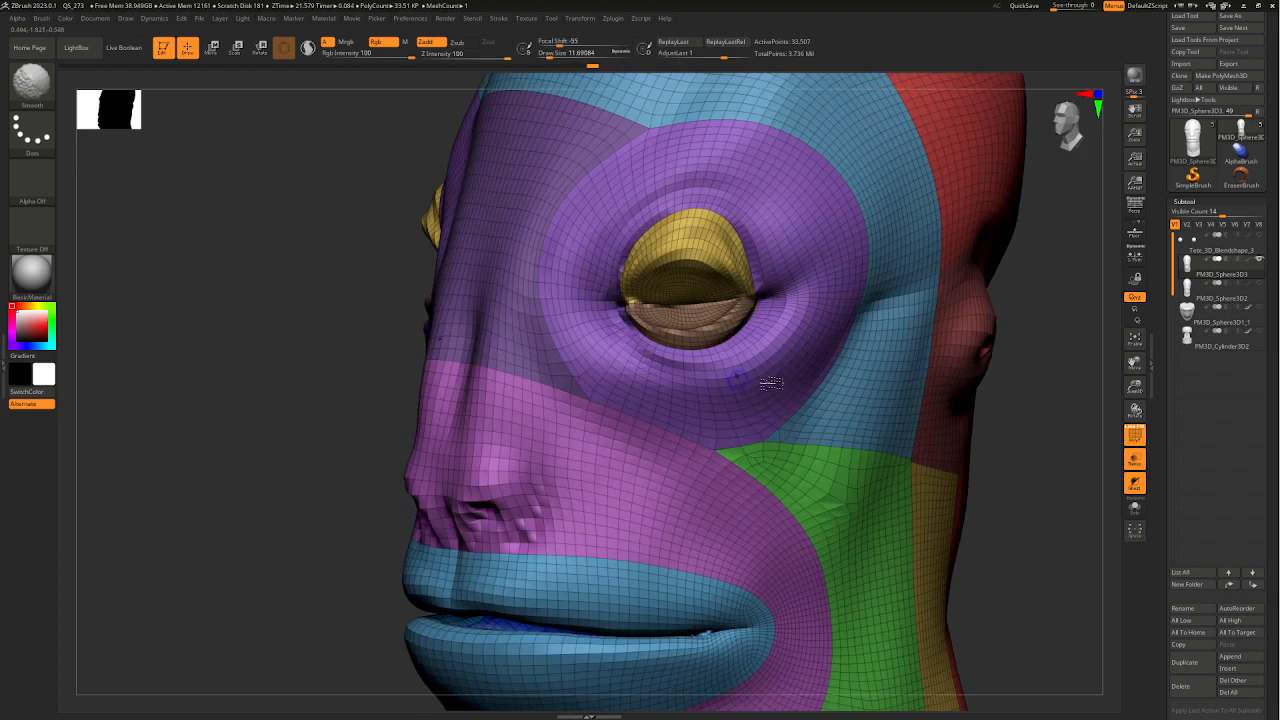
mouse_move(770, 383)
right_down()
mouse_move(1003, 455)
mouse_move(946, 449)
right_up()
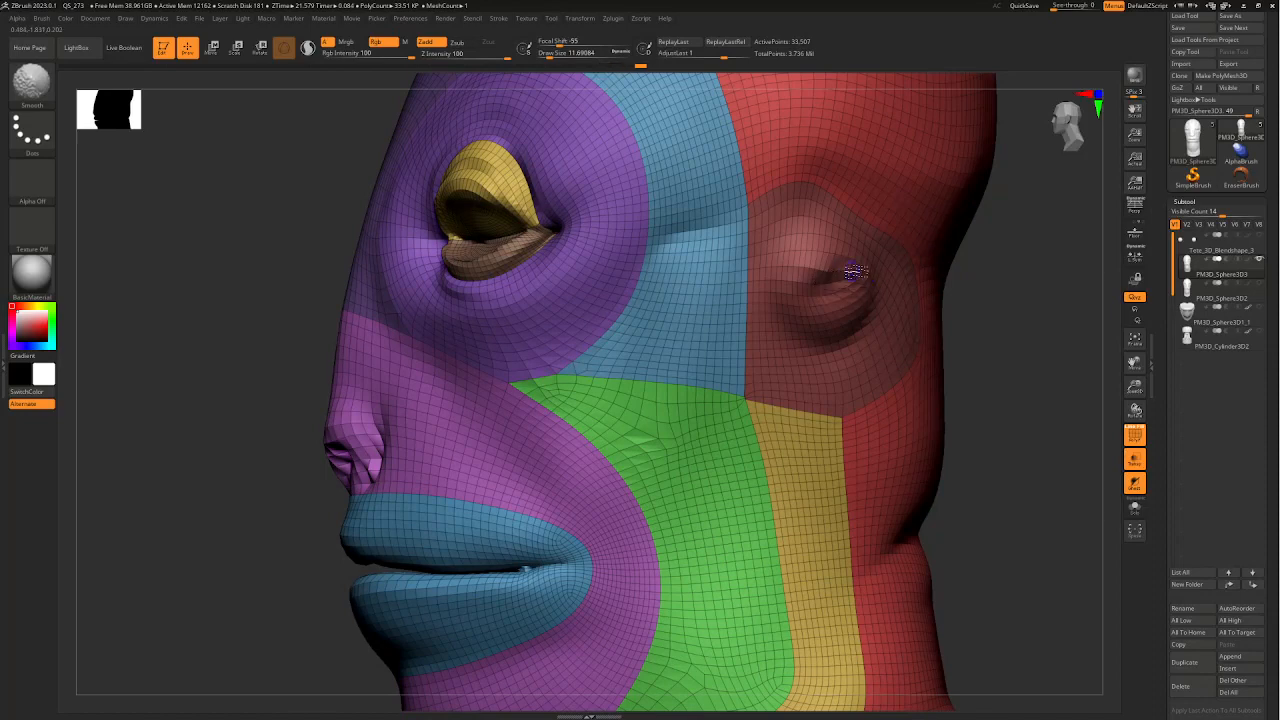
mouse_move(1011, 418)
ctrl+right_down()
mouse_move(908, 409)
mouse_move(895, 500)
ctrl+right_up()
alt+right_drag(895, 500, 820, 432)
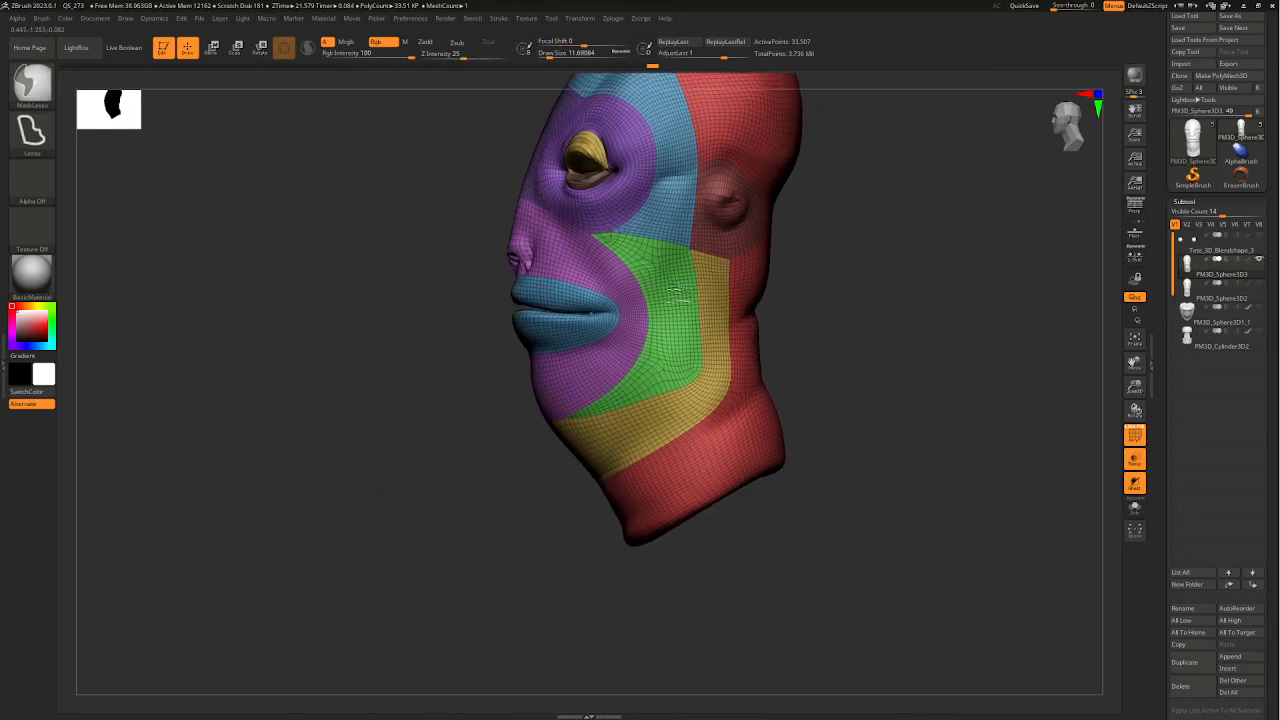
- Enlarge the brush to a draw size of about 23.3 and smooth the cheek and jaw surface
ctrl+right_drag(677, 292, 680, 434)
key(space)
key(shift)
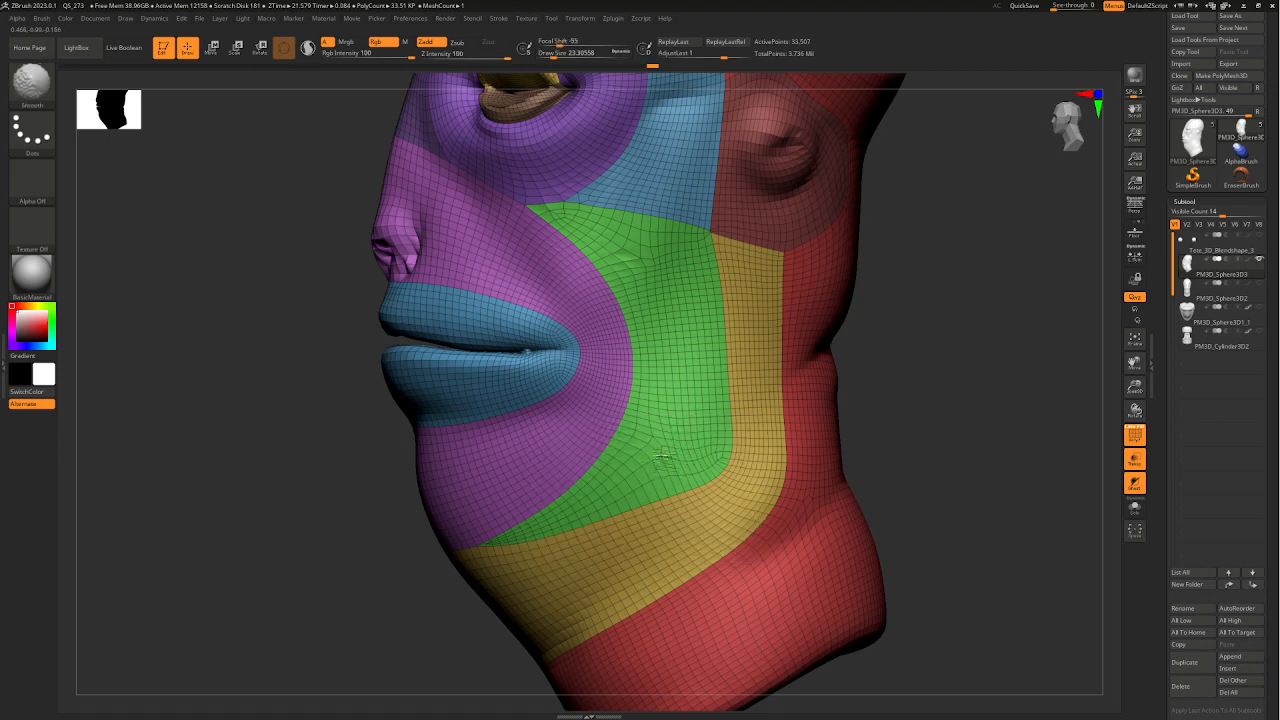
- Delete an edge loop in the green cheek polygroup near the jaw corner with ZModeler and smooth the surrounding polygons
ctrl+right_drag(662, 437, 640, 562)
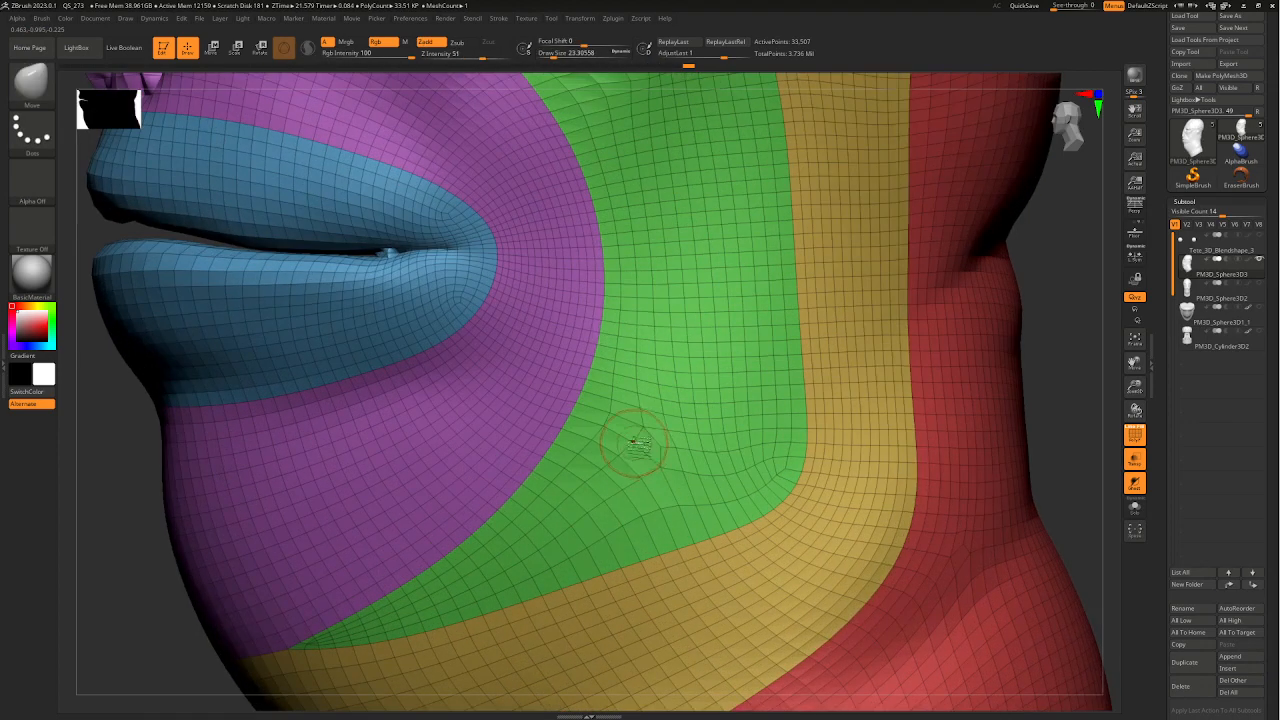
key(space)
key(b)
click(381, 381)
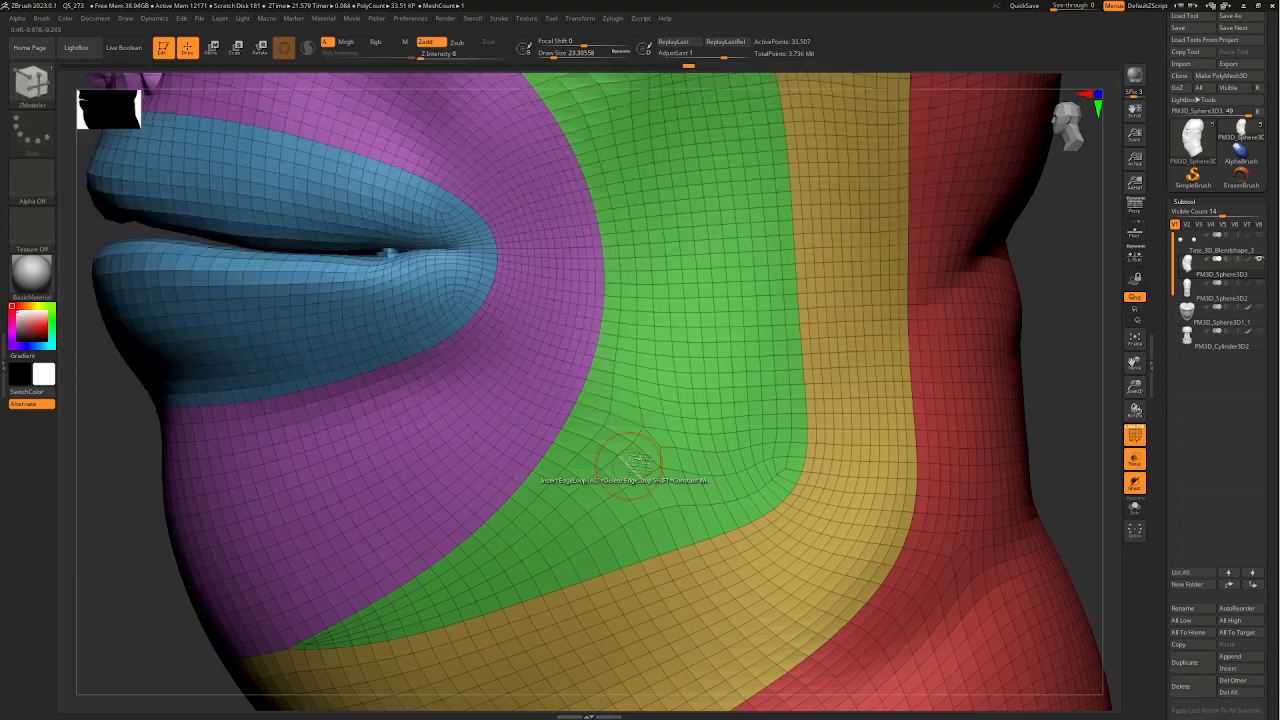
key(shift)
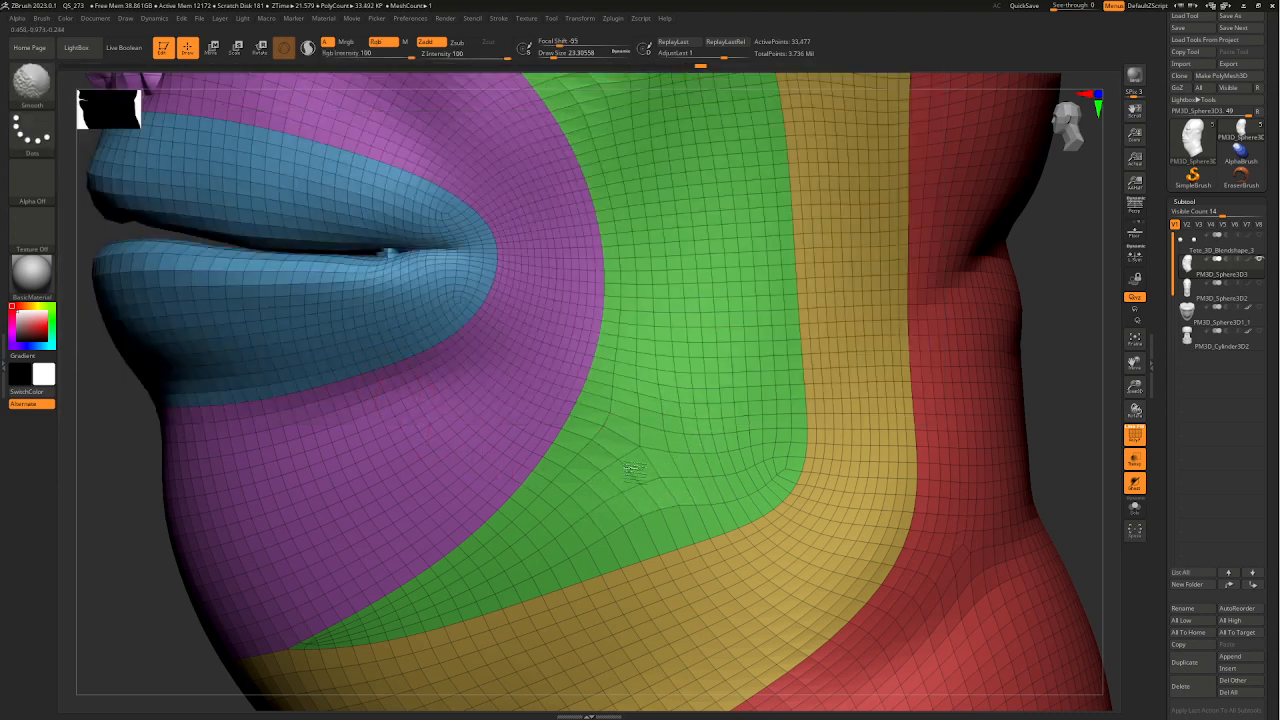
ctrl+right_drag(748, 477, 834, 449)
key(shift)
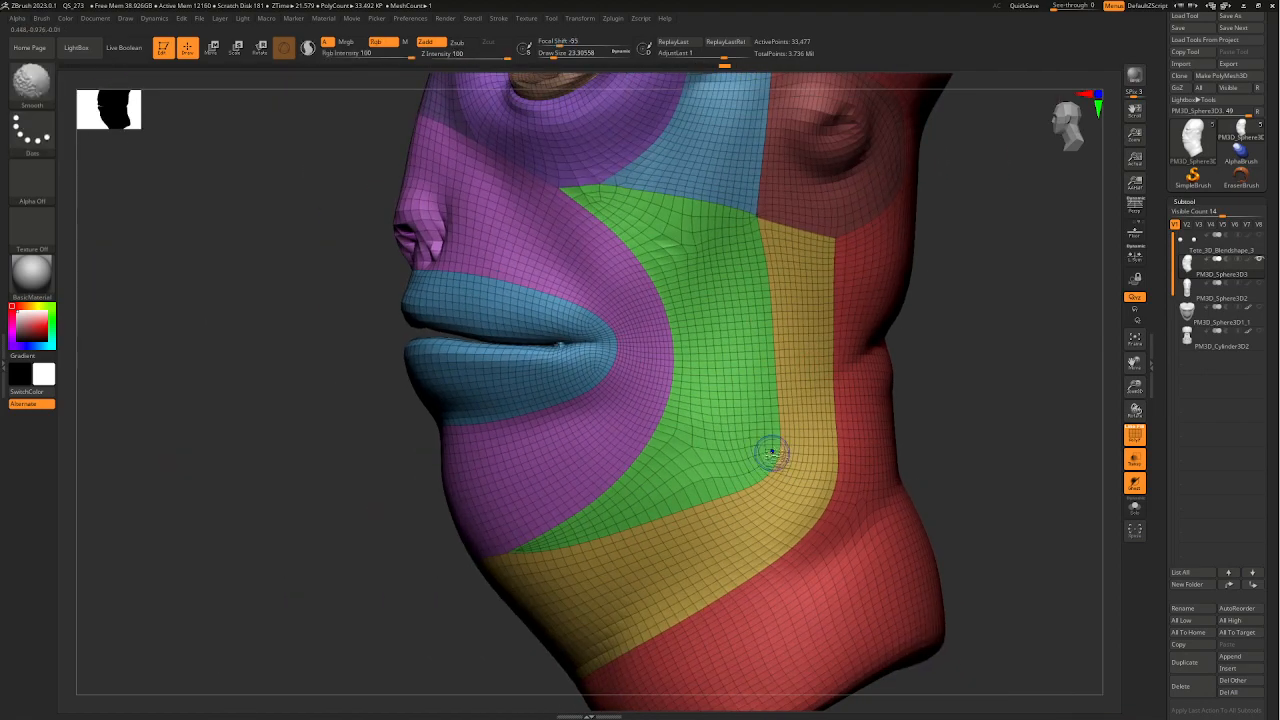
- Smooth the polygons at the jaw corner, the junction below the ear and the upper end of the green cheek polygroup
shift+drag(772, 453, 783, 428)
alt+right_drag(835, 380, 778, 438)
ctrl+right_drag(698, 293, 706, 348)
key(shift)
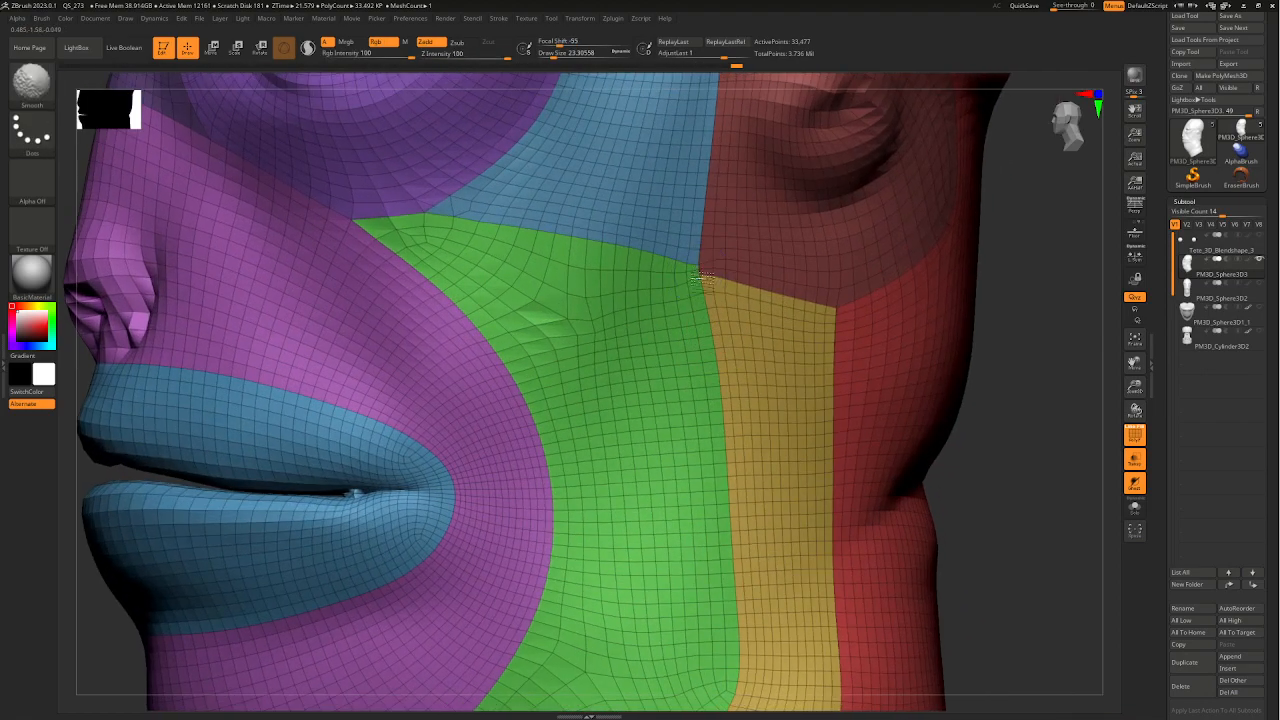
shift+drag(712, 305, 731, 275)
ctrl+right_drag(731, 272, 749, 320)
shift+drag(718, 284, 857, 331)
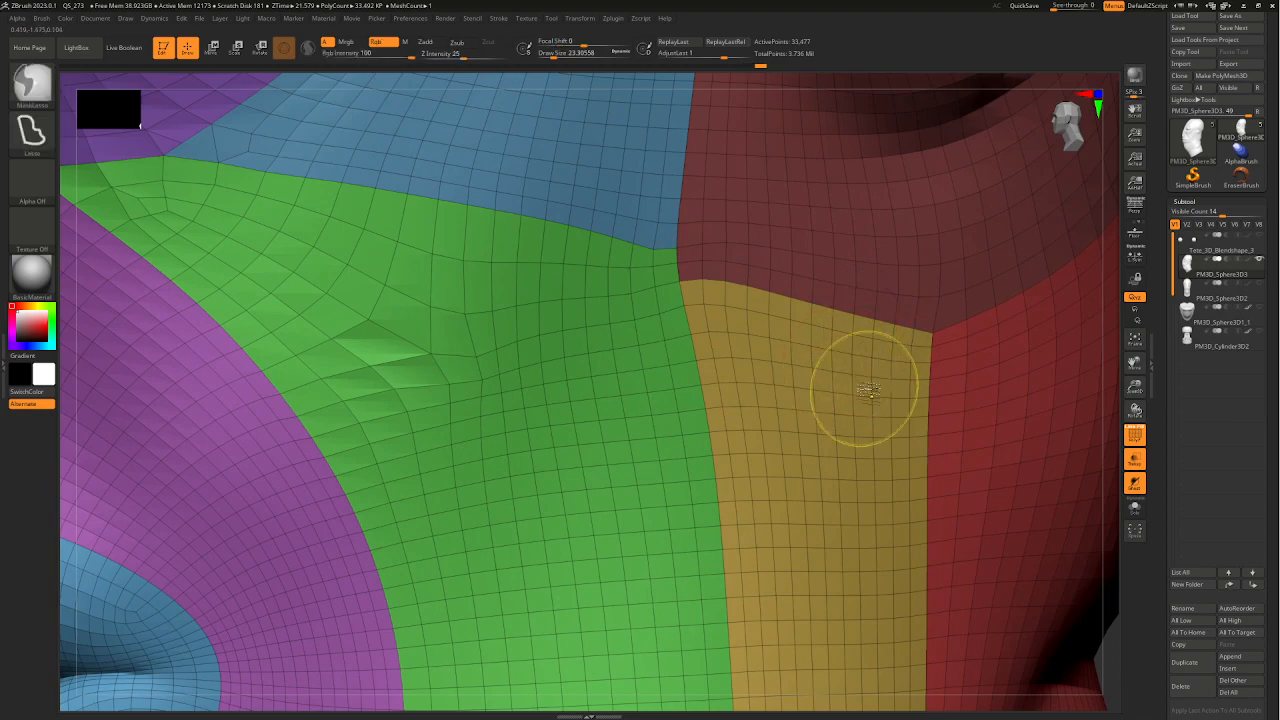
ctrl+right_drag(864, 386, 838, 342)
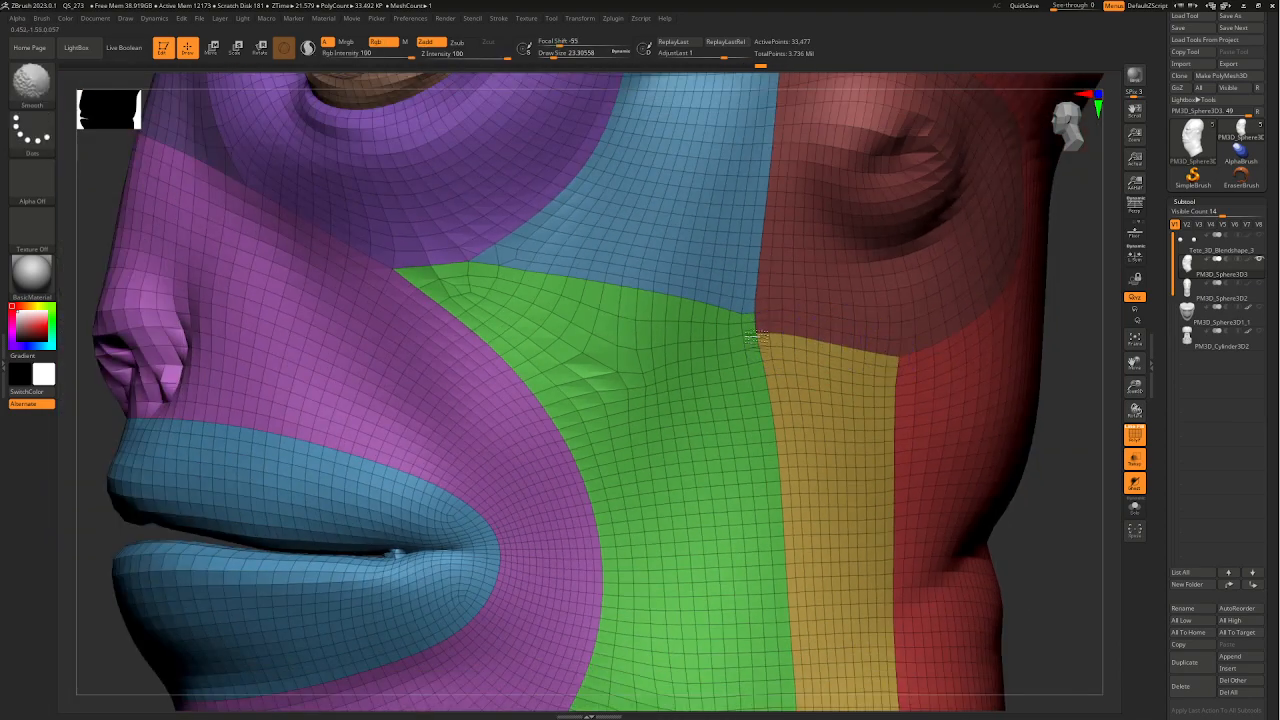
shift+drag(459, 285, 581, 352)
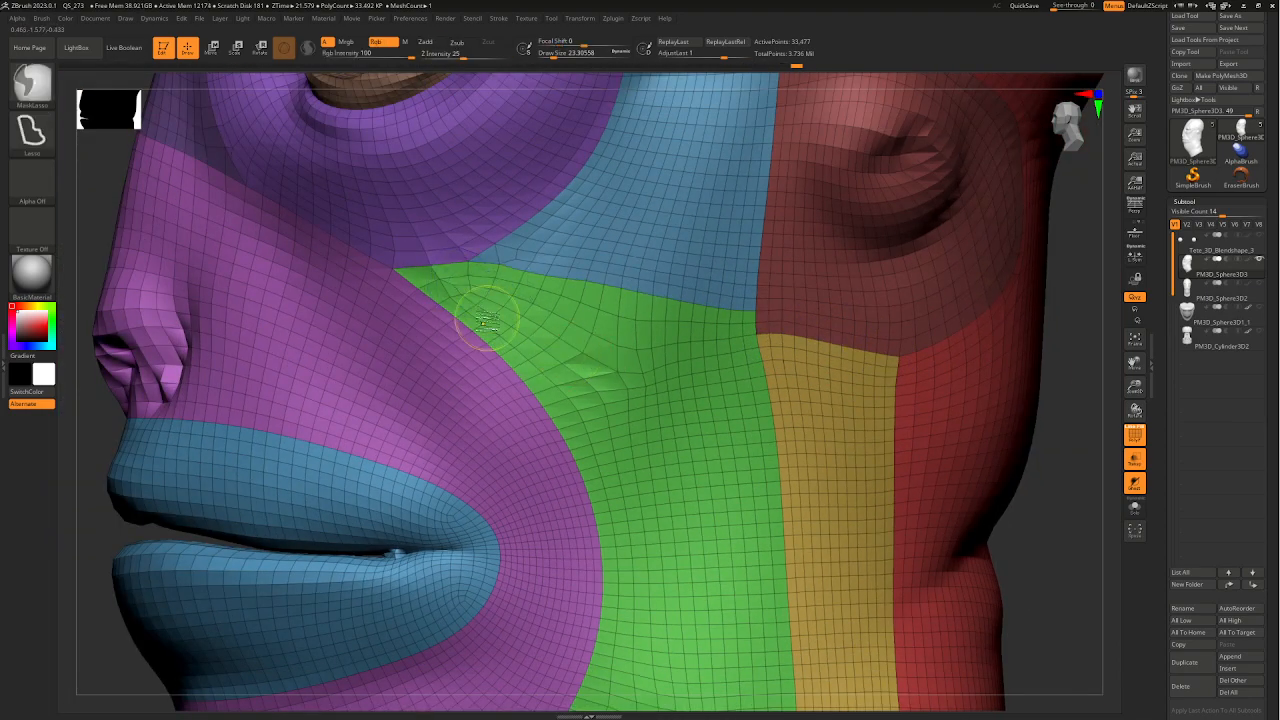
ctrl+right_drag(491, 314, 468, 274)
- Examine the topology around the mouth corner and the eye, briefly isolating individual polygroups and restoring full visibility
mouse_move(763, 363)
right_down()
mouse_move(846, 471)
mouse_move(680, 470)
right_up()
mouse_move(680, 480)
right_down()
mouse_move(711, 501)
mouse_move(603, 531)
mouse_move(423, 520)
mouse_move(440, 447)
right_up()
key(shift)
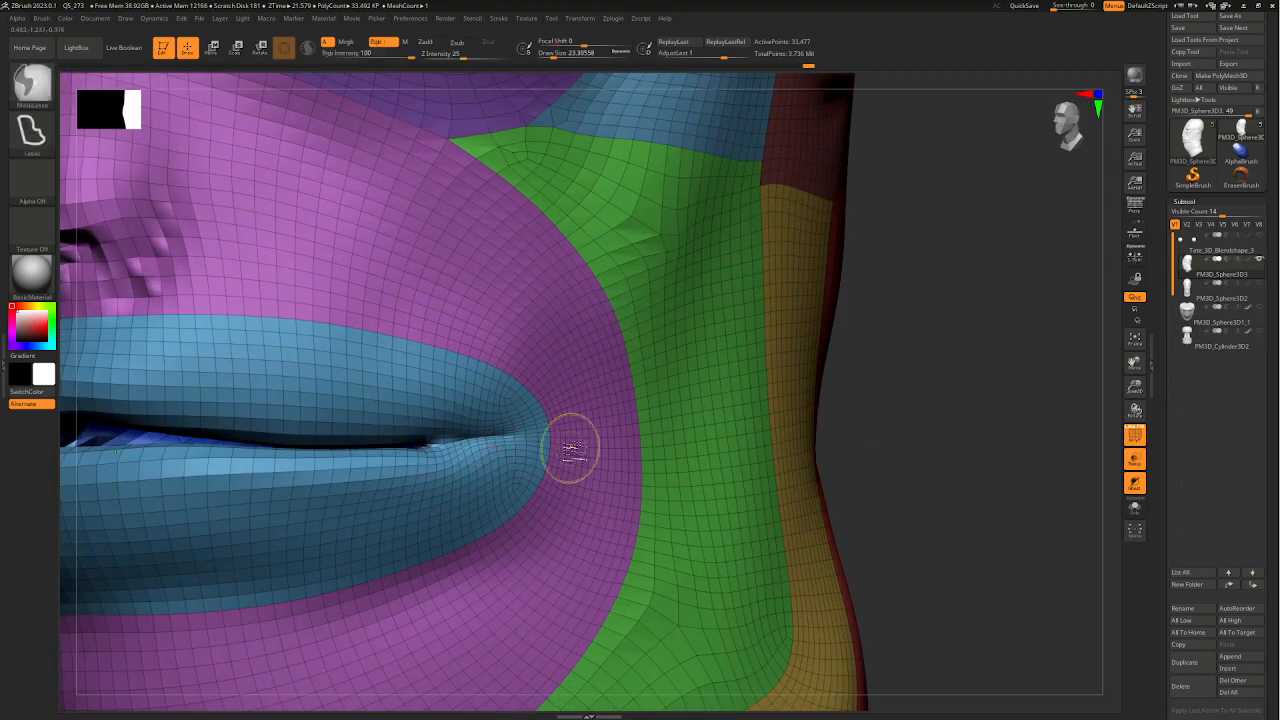
ctrl+right_drag(570, 448, 771, 449)
right_drag(640, 432, 736, 448)
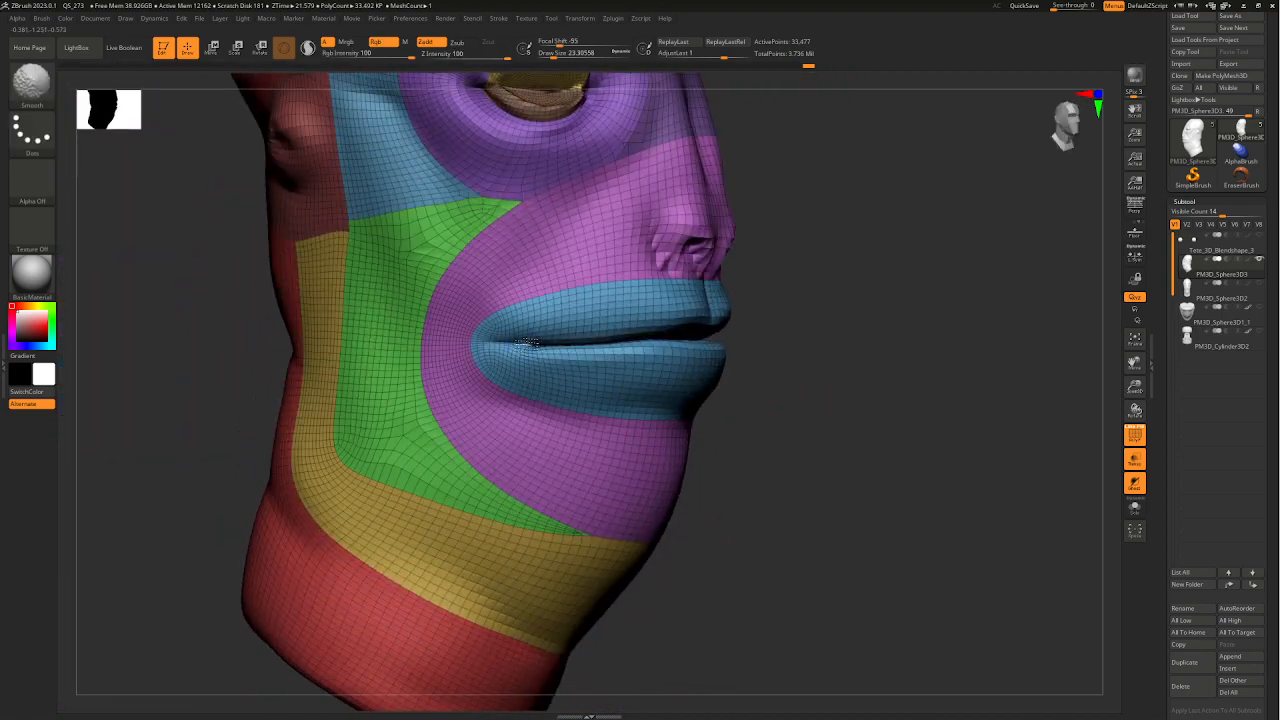
mouse_move(500, 345)
ctrl+right_down()
mouse_move(709, 380)
mouse_move(651, 463)
ctrl+right_up()
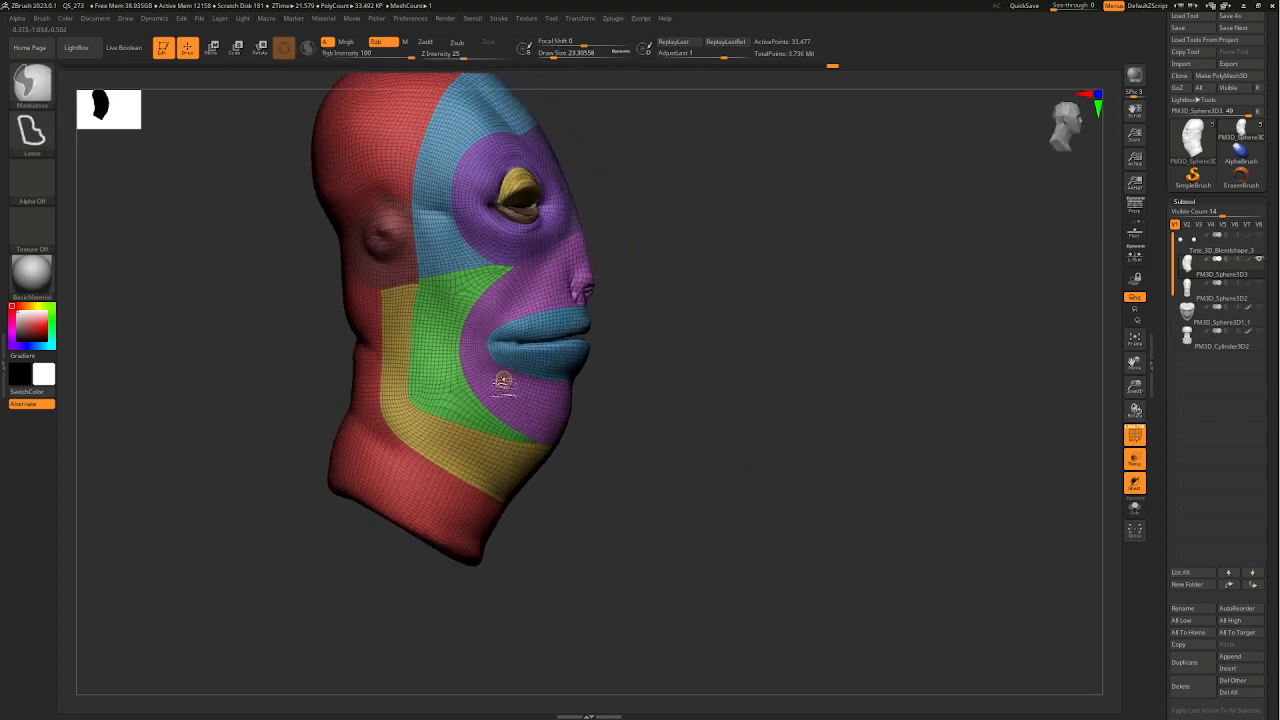
right_drag(622, 370, 750, 512)
ctrl+shift+click(548, 346)
ctrl+shift+click(771, 366)
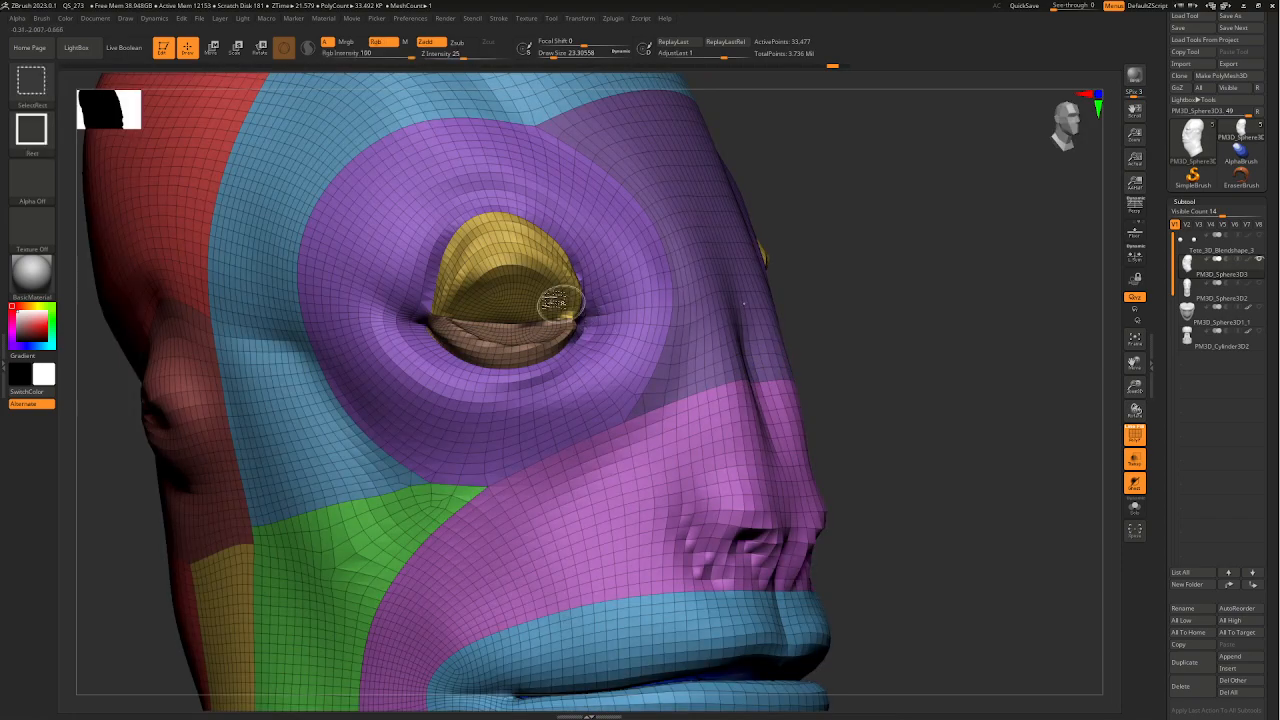
ctrl+shift+click(557, 300)
ctrl+shift+click(837, 378)
- Try to stitch two points with ZModeler where the green cheek, blue temple and ear polygroups meet, then undo the stitch
ctrl+right_drag(837, 378, 600, 300)
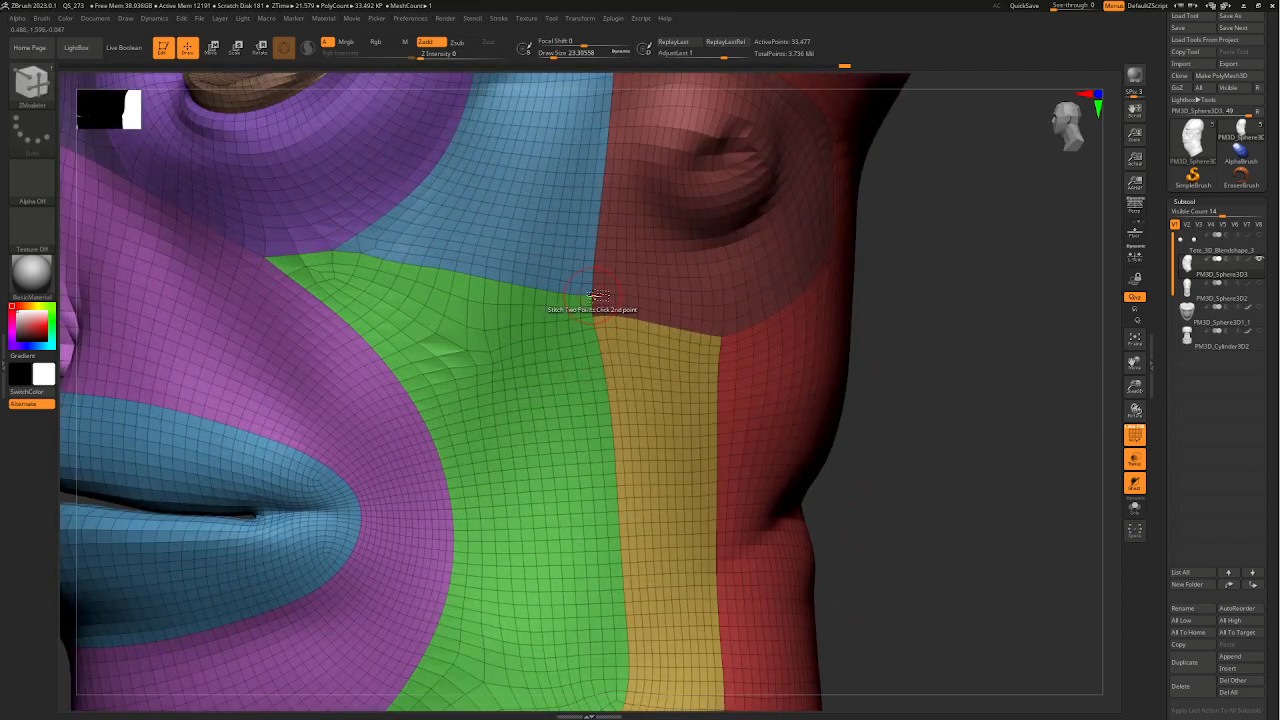
key(ctrl+z)
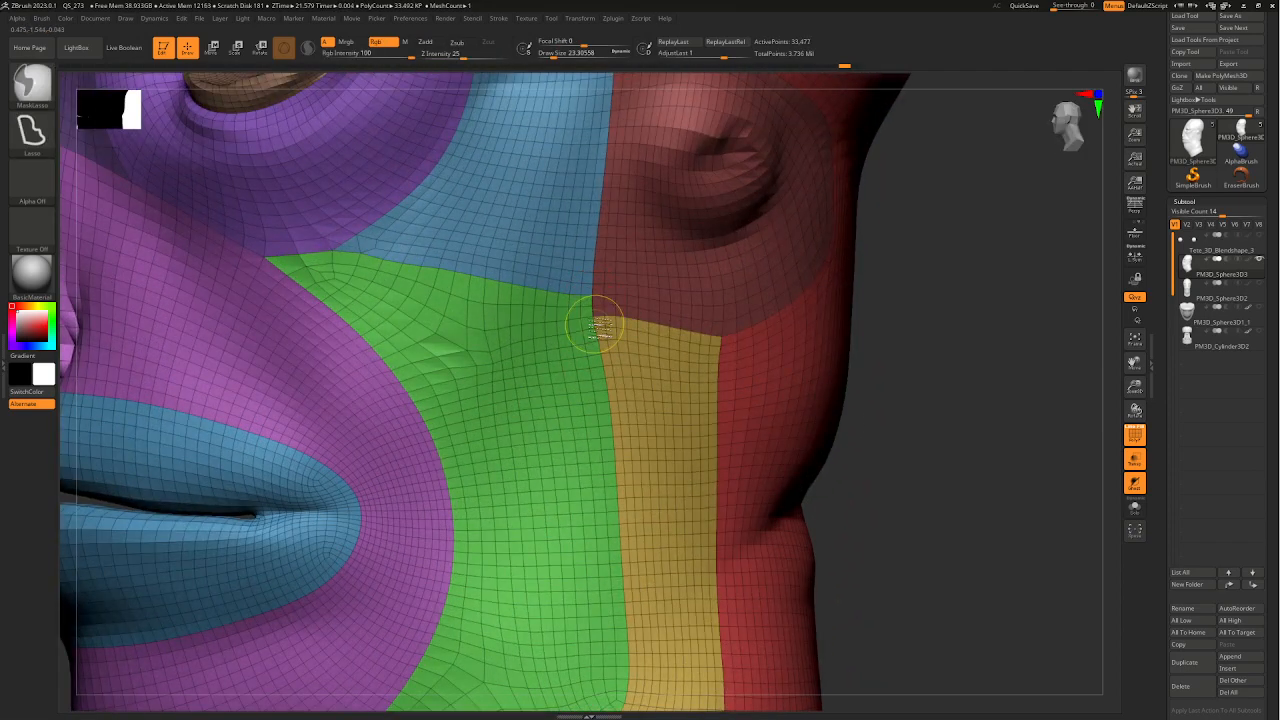
ctrl+right_drag(624, 389, 645, 441)
alt+right_drag(749, 441, 657, 368)
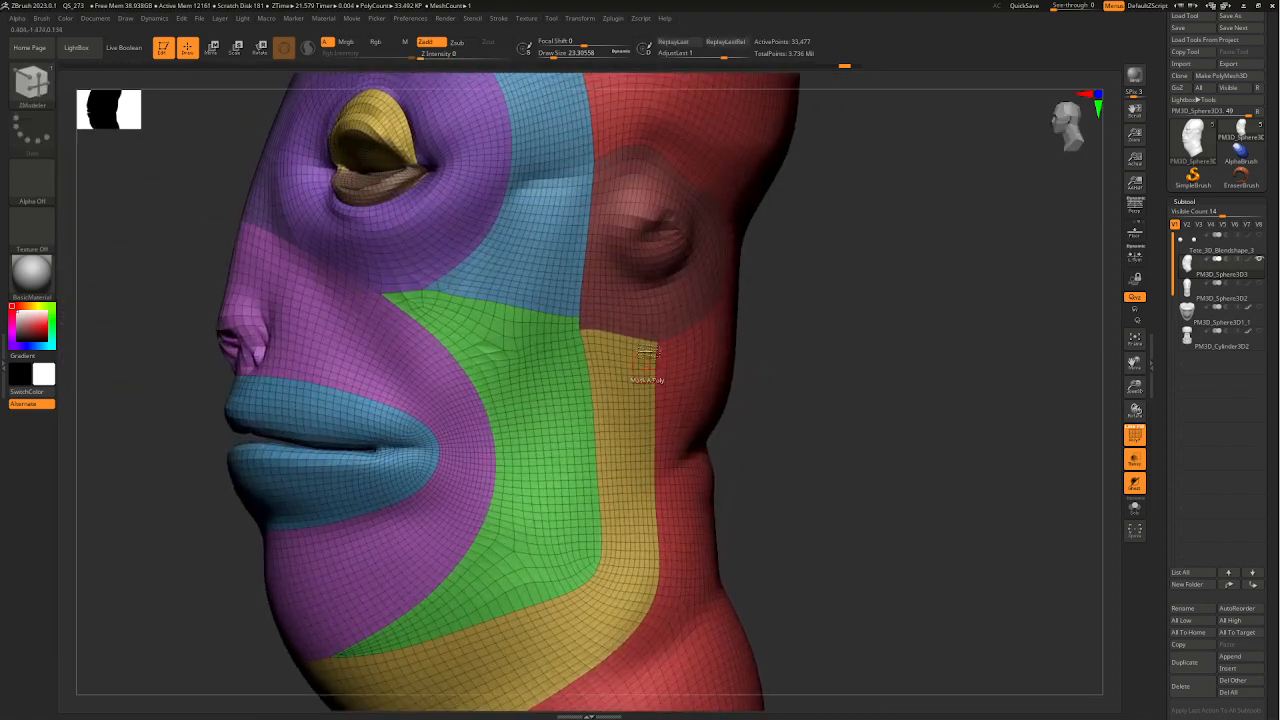
alt+right_drag(624, 326, 580, 431)
ctrl+right_drag(792, 391, 592, 528)
alt+right_drag(592, 528, 560, 437)
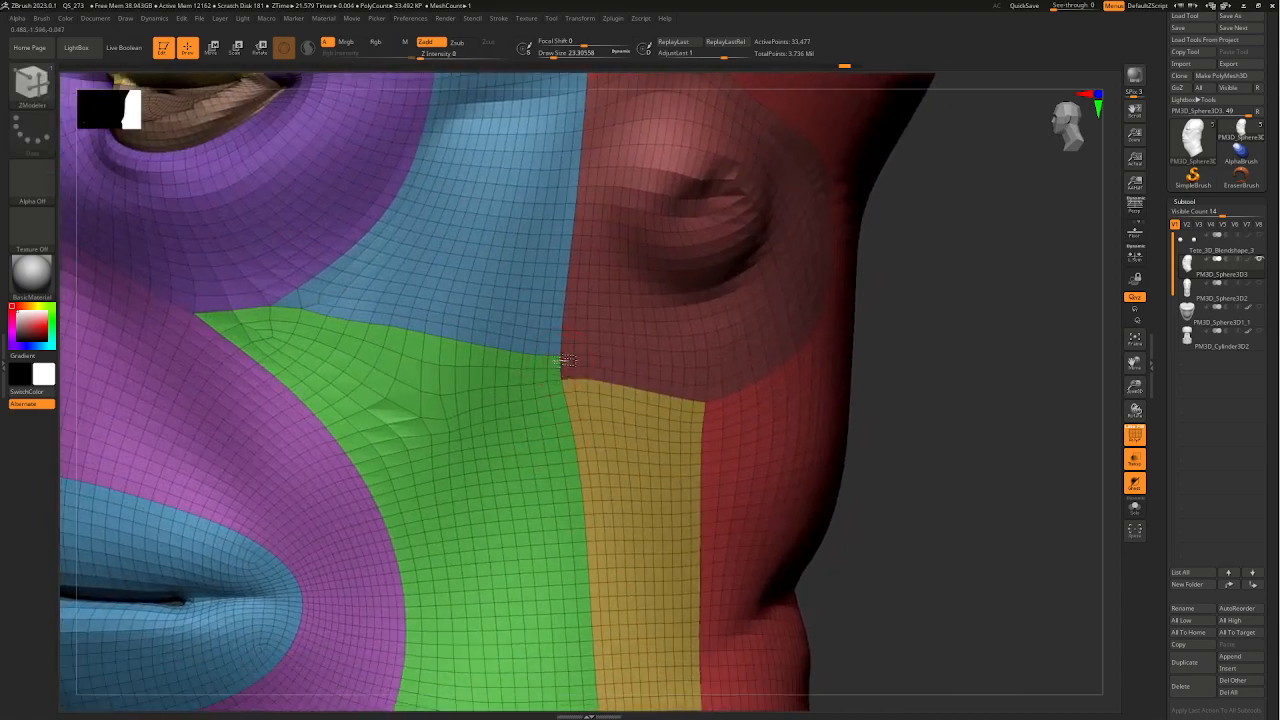
ctrl+right_drag(565, 362, 557, 370)
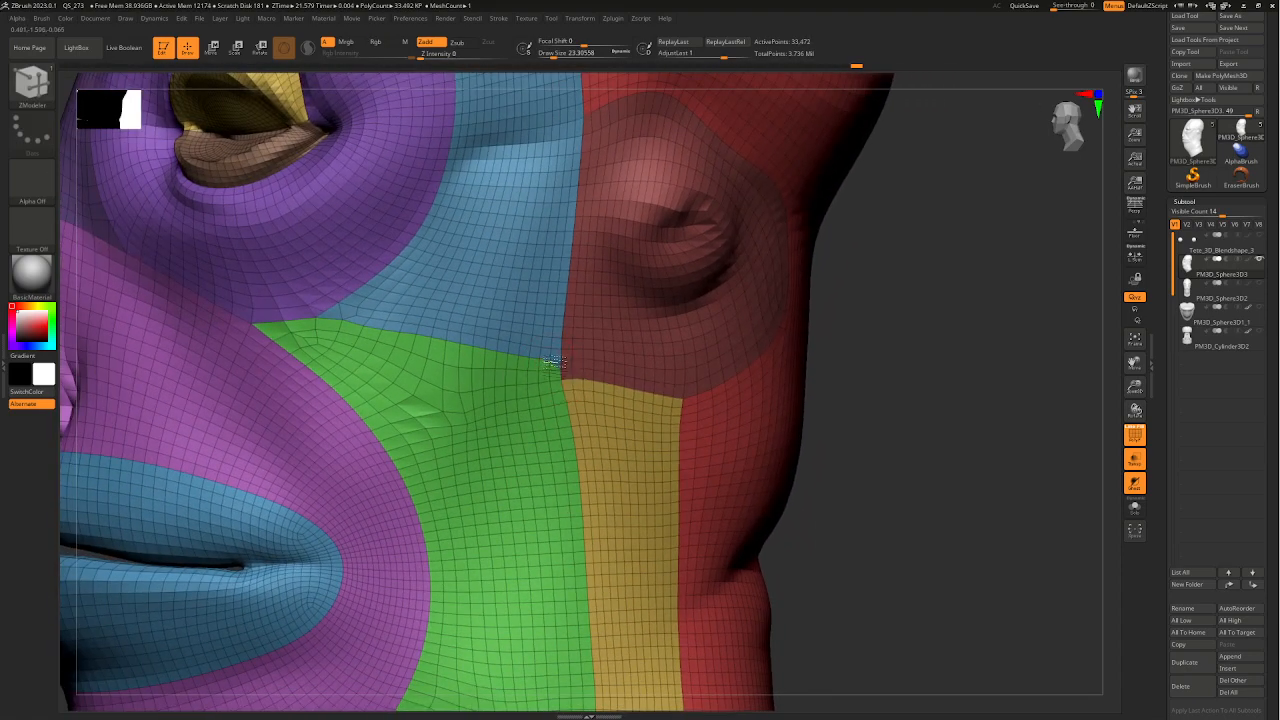
key(ctrl+z)
- Examine the edge flow and polygroup boundaries of the whole head from the front, three-quarter and side views
mouse_move(717, 421)
ctrl+right_down()
mouse_move(706, 509)
mouse_move(691, 444)
mouse_move(680, 446)
mouse_move(730, 447)
ctrl+right_up()
alt+right_drag(629, 440, 614, 546)
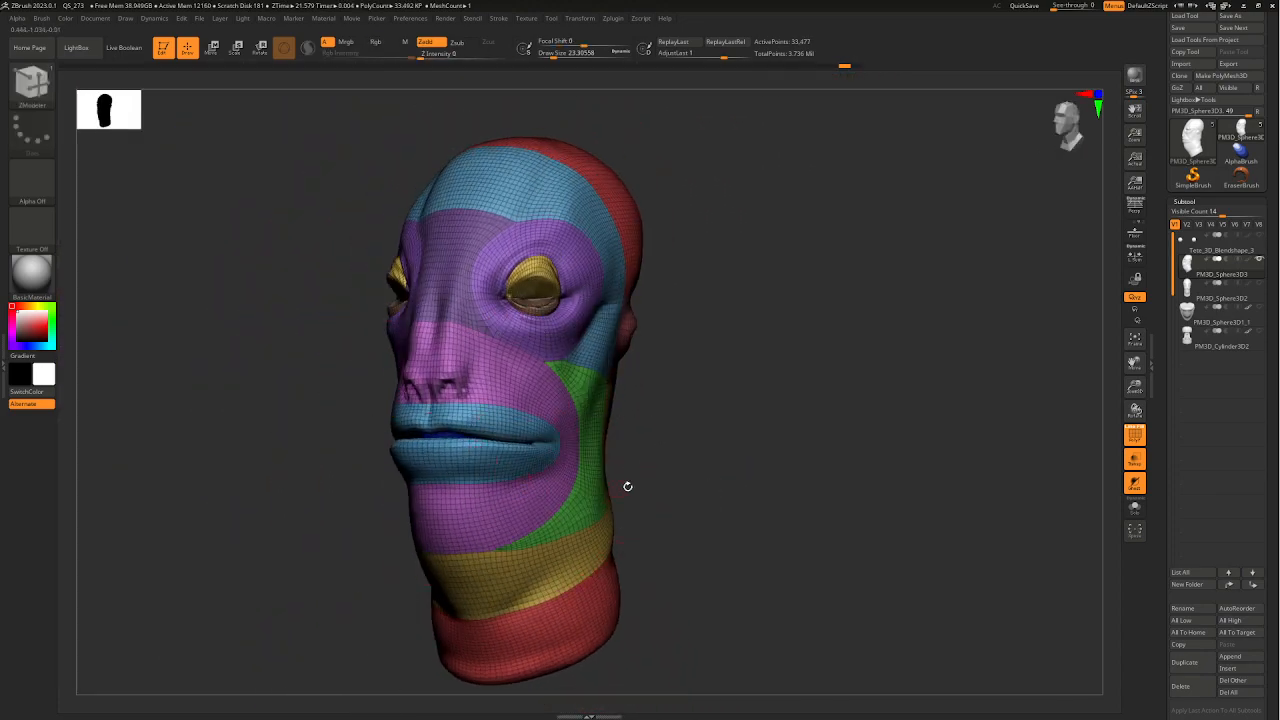
right_drag(628, 487, 590, 440)
right_drag(590, 440, 650, 495)
right_drag(746, 457, 830, 468)
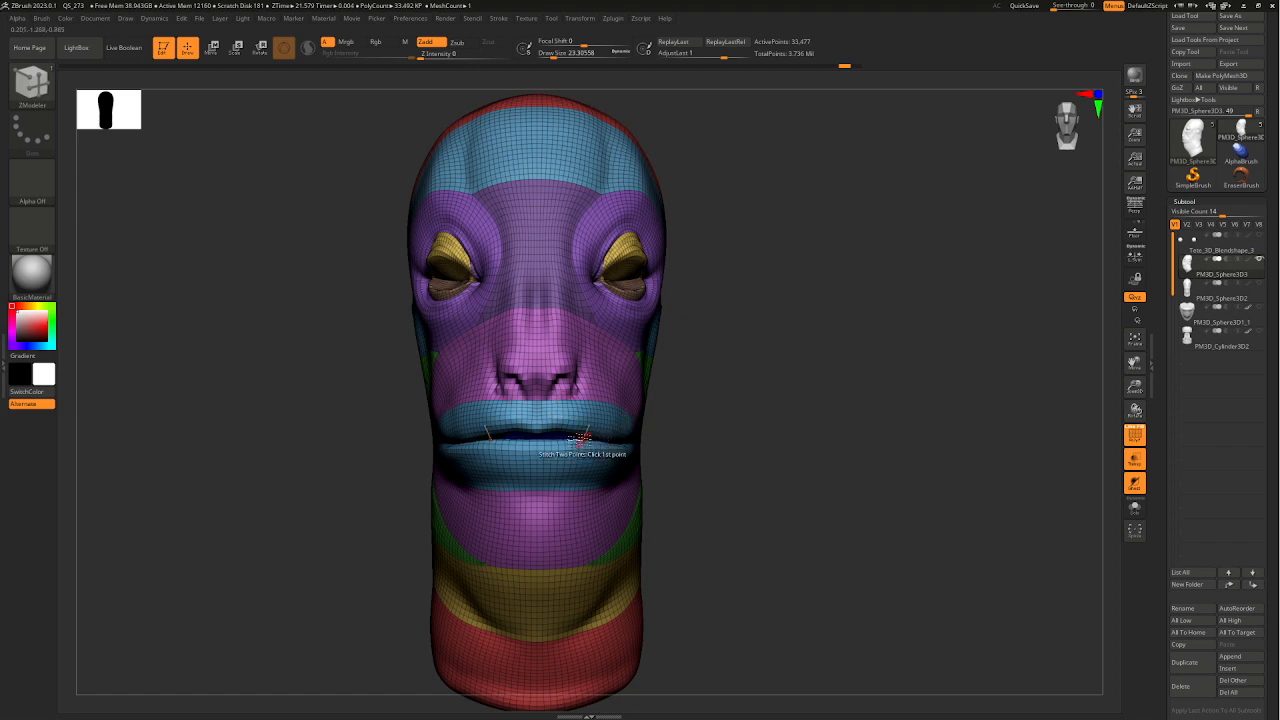
right_drag(607, 436, 662, 360)
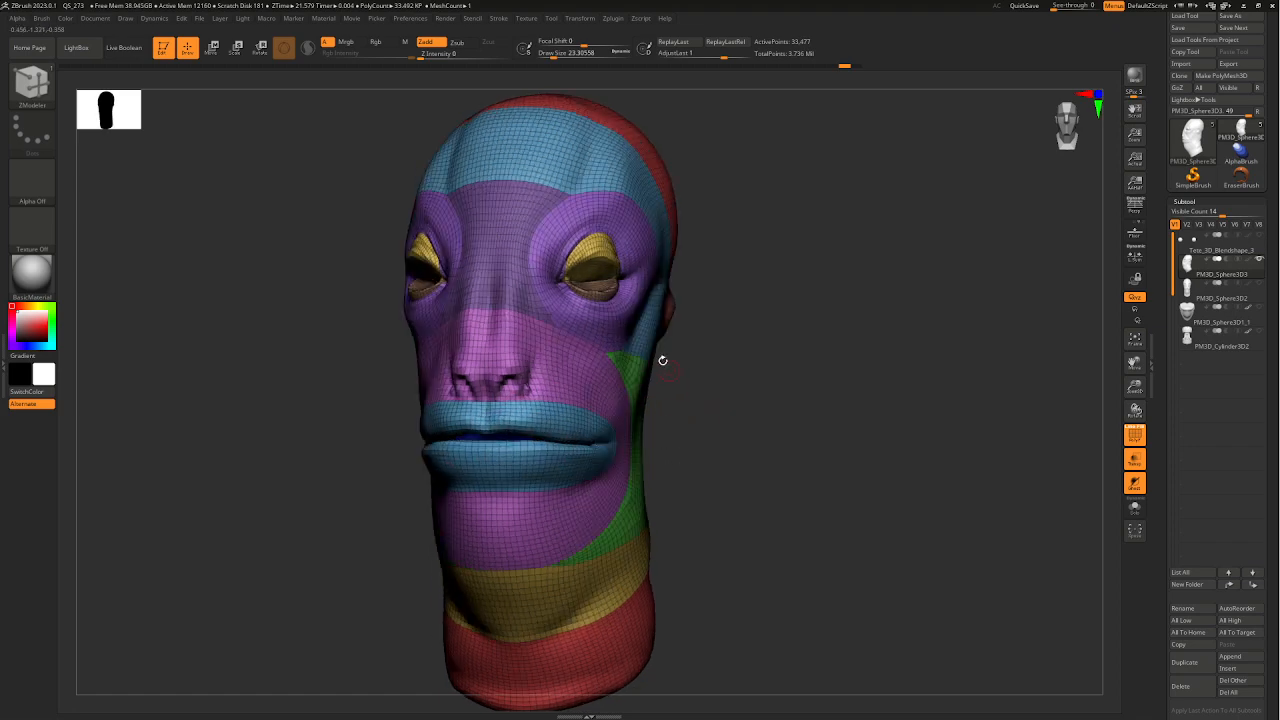
right_drag(592, 326, 612, 386)
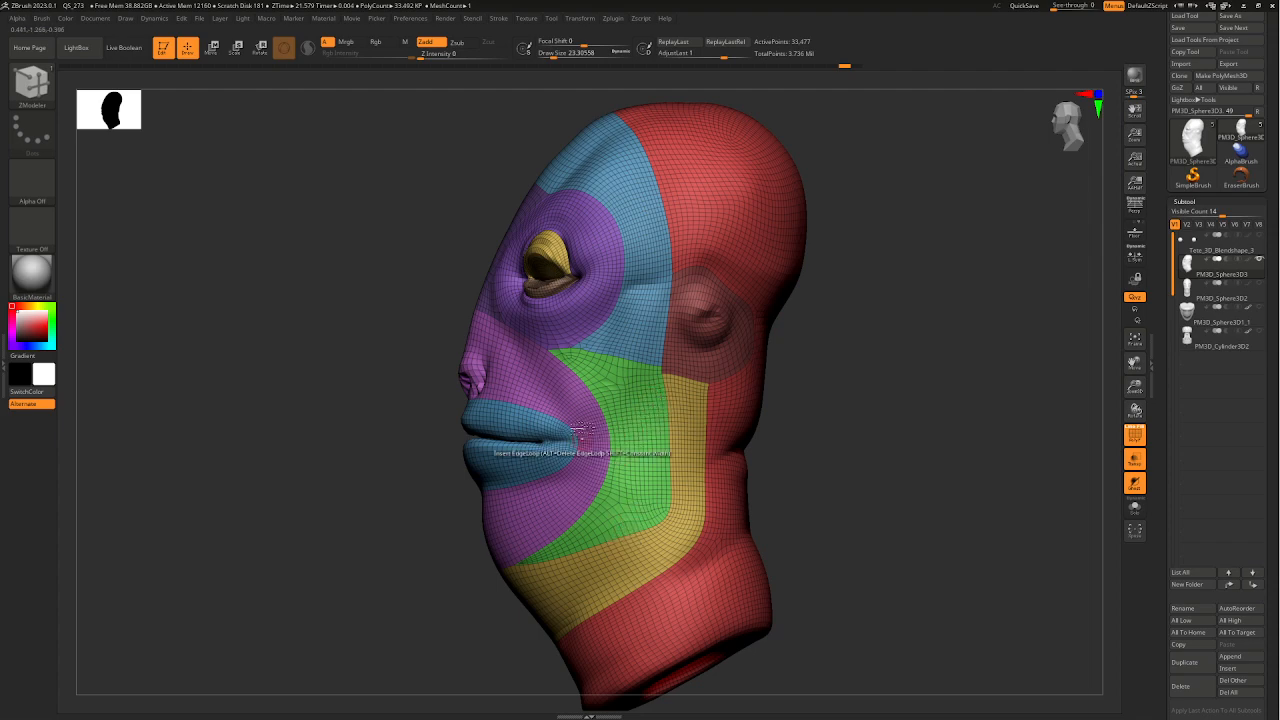
right_drag(581, 489, 605, 444)
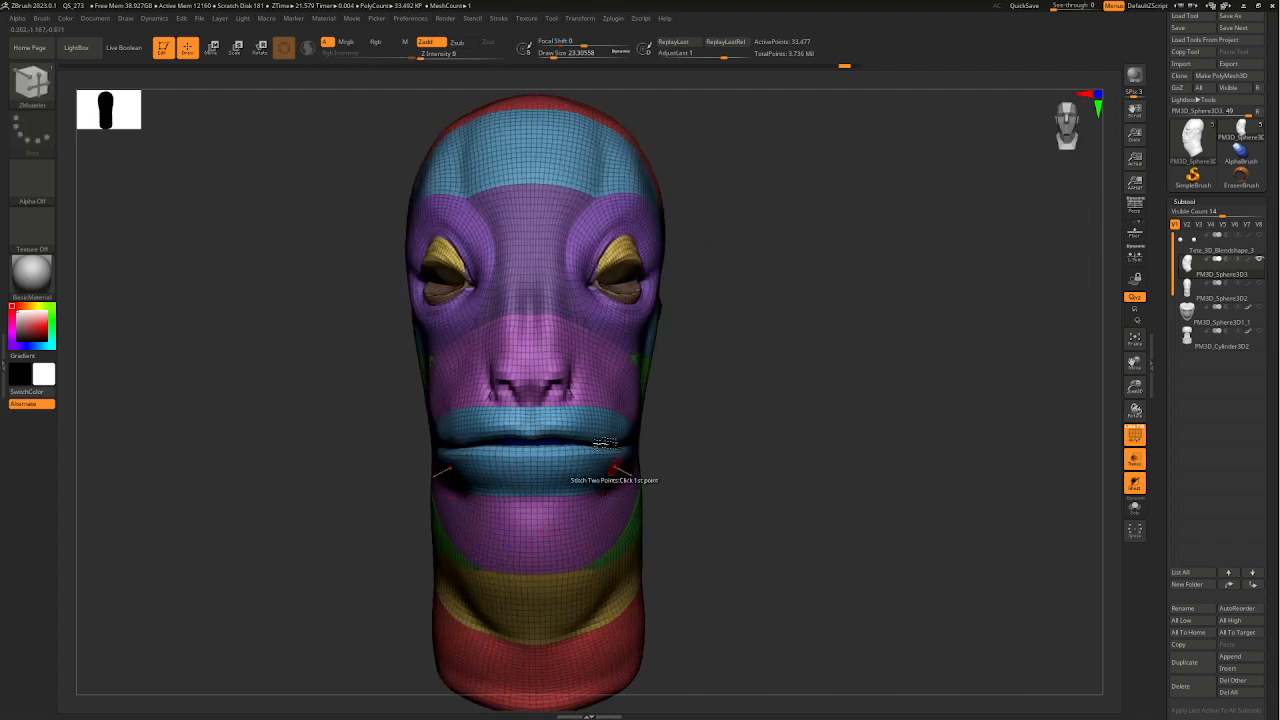
right_drag(752, 314, 567, 129)
- Isolate the red scalp and neck polygroup, invert visibility to examine the face from the front, and restore the full head
ctrl+shift+click(738, 447)
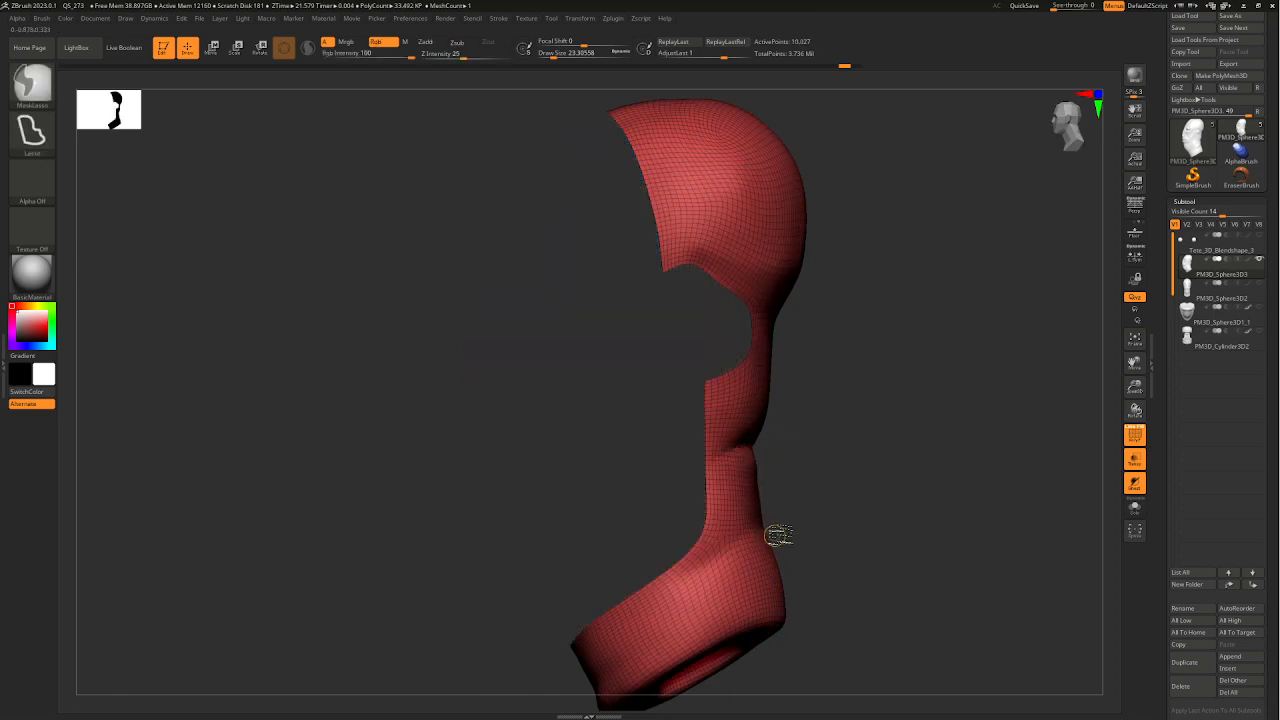
ctrl+shift+drag(774, 534, 780, 531)
right_drag(780, 531, 891, 523)
ctrl+right_drag(777, 503, 757, 447)
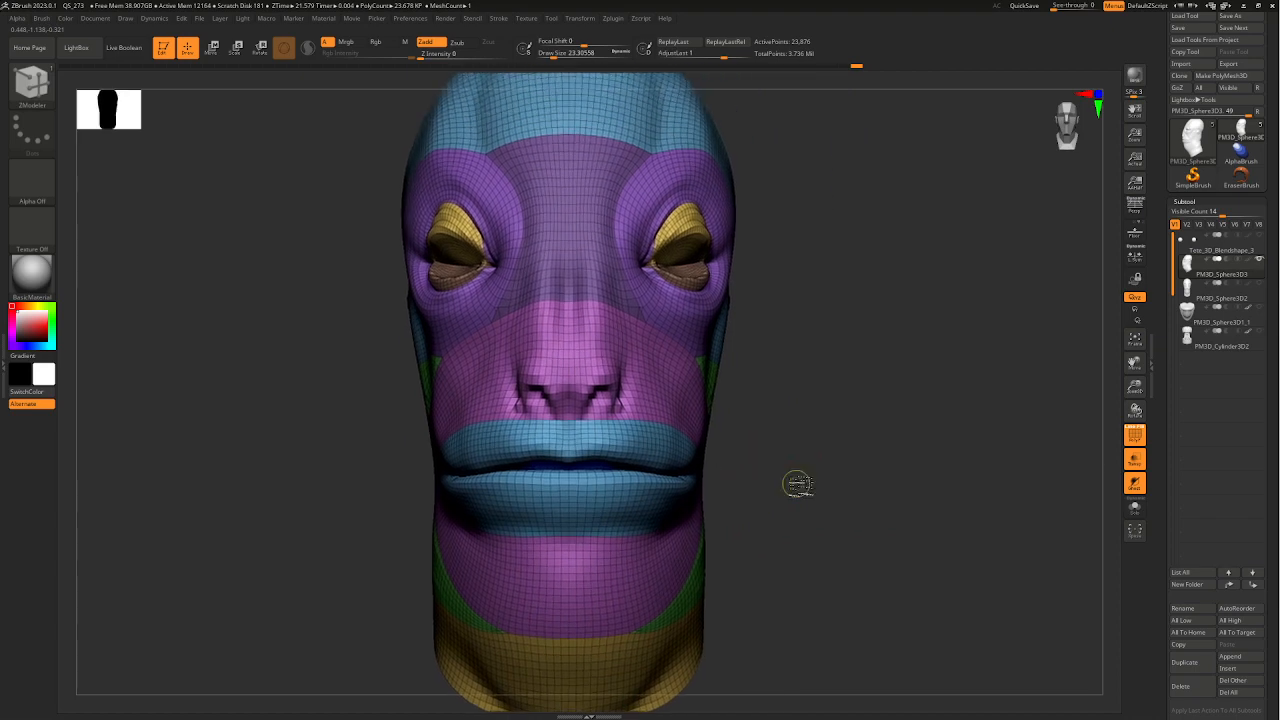
ctrl+shift+drag(797, 483, 822, 491)
ctrl+shift+click(829, 492)
ctrl+right_drag(866, 503, 844, 484)
- Try ZRemesher on the head with KeepGroups at a target count of about 20.89, then at 10.44768, and undo the result
drag(1268, 473, 1244, 311)
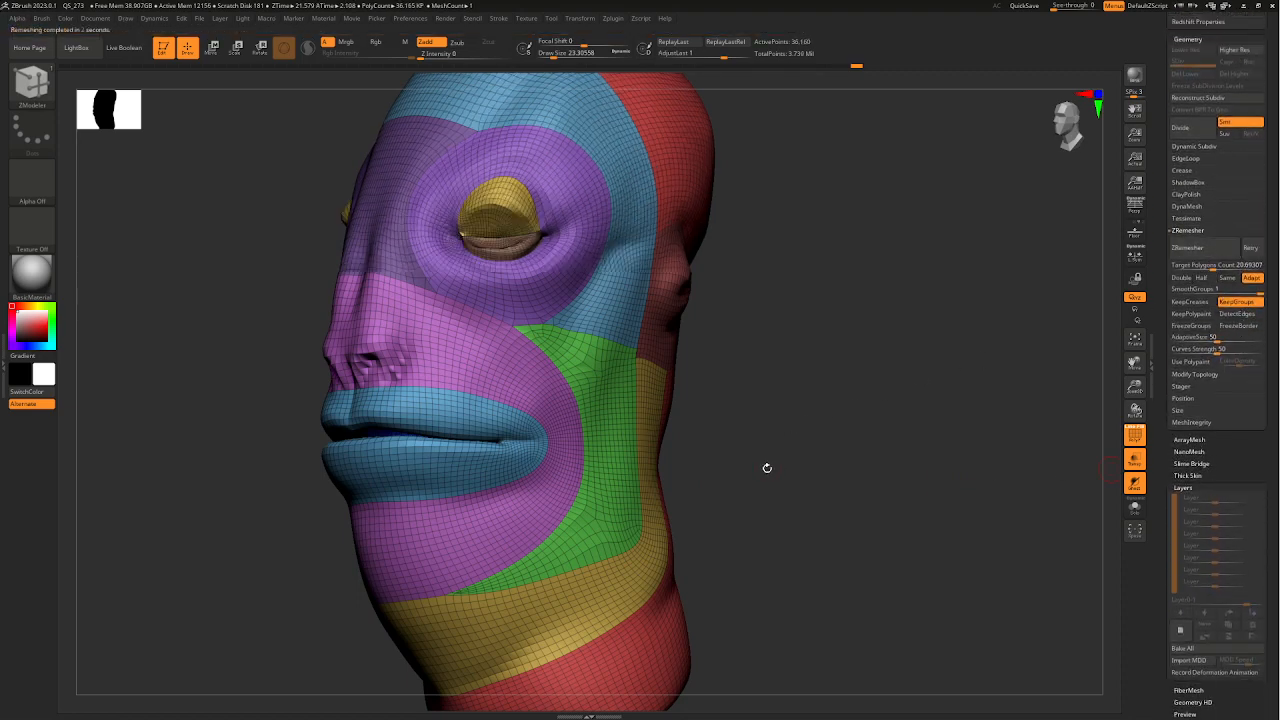
drag(766, 471, 792, 461)
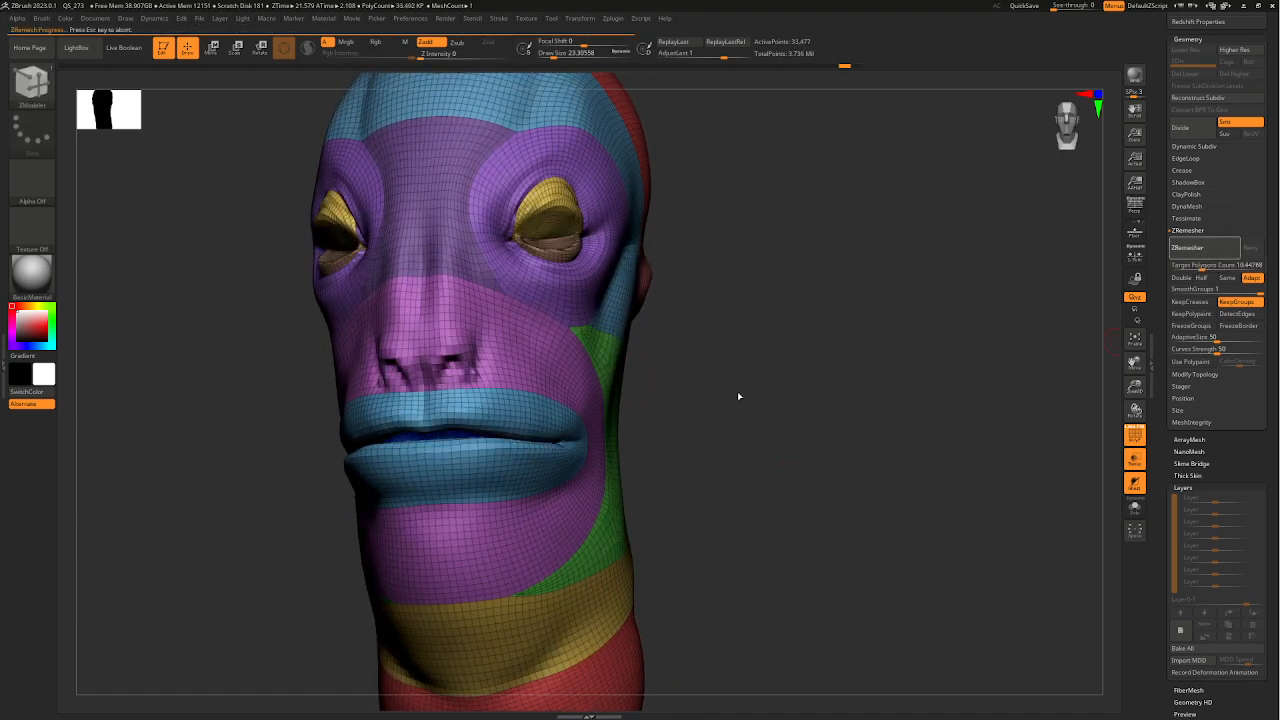
drag(731, 406, 747, 396)
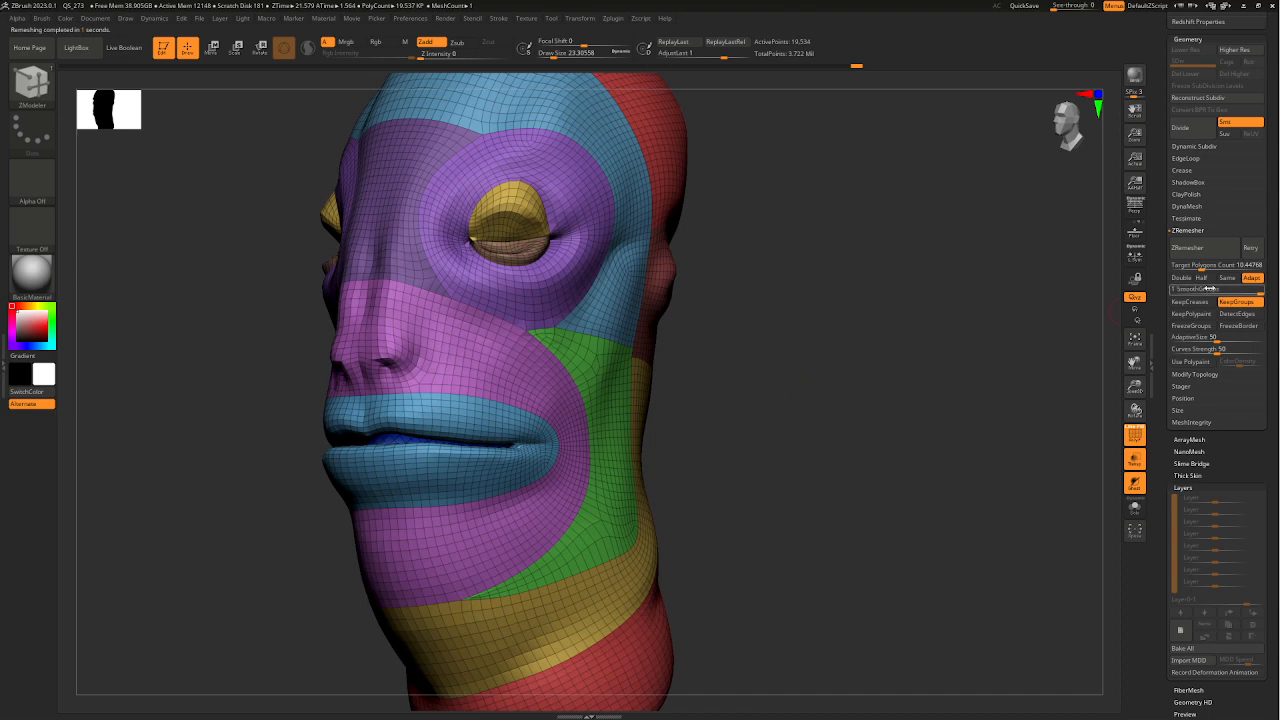
key(ctrl+z)
- Isolate the gold jaw and eyelid polygroup briefly, then examine the topology around the eye and eyelids with everything visible
ctrl+shift+click(643, 540)
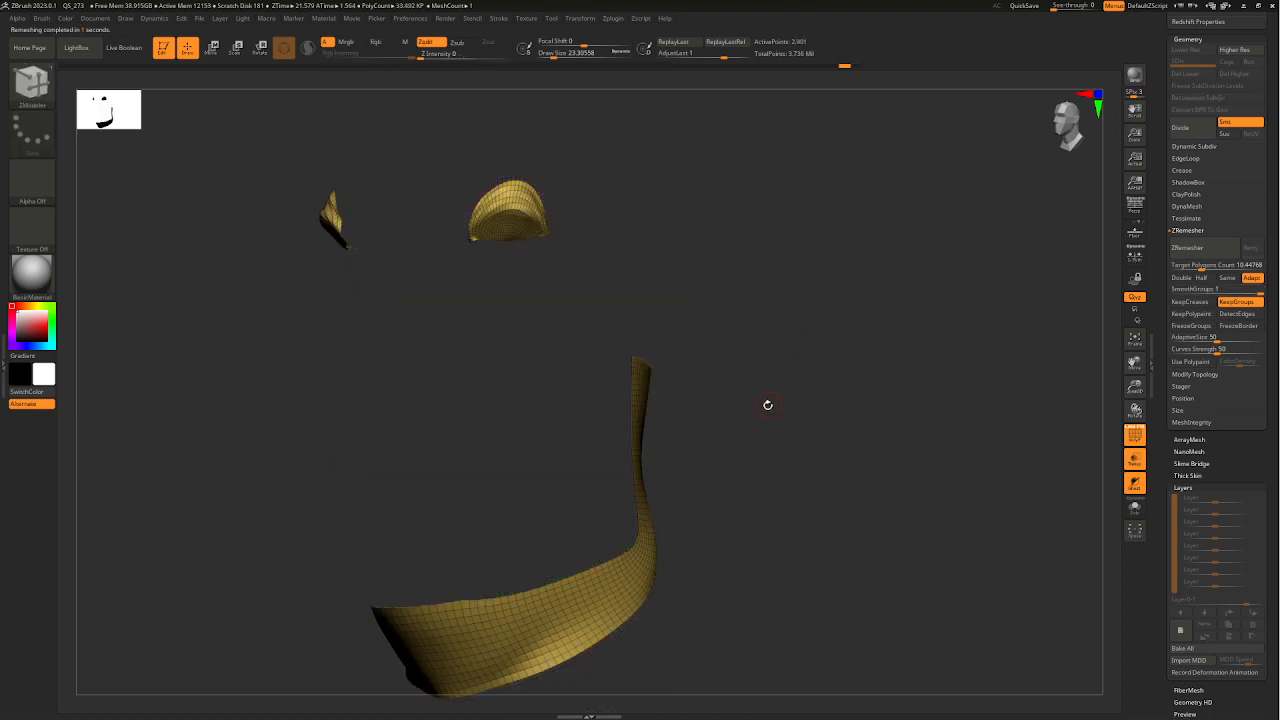
ctrl+shift+click(772, 417)
drag(774, 420, 683, 378)
ctrl+right_drag(683, 378, 678, 433)
mouse_move(851, 500)
mouse_down()
mouse_move(808, 523)
mouse_move(874, 517)
mouse_move(868, 529)
mouse_move(849, 534)
mouse_move(846, 506)
mouse_up()
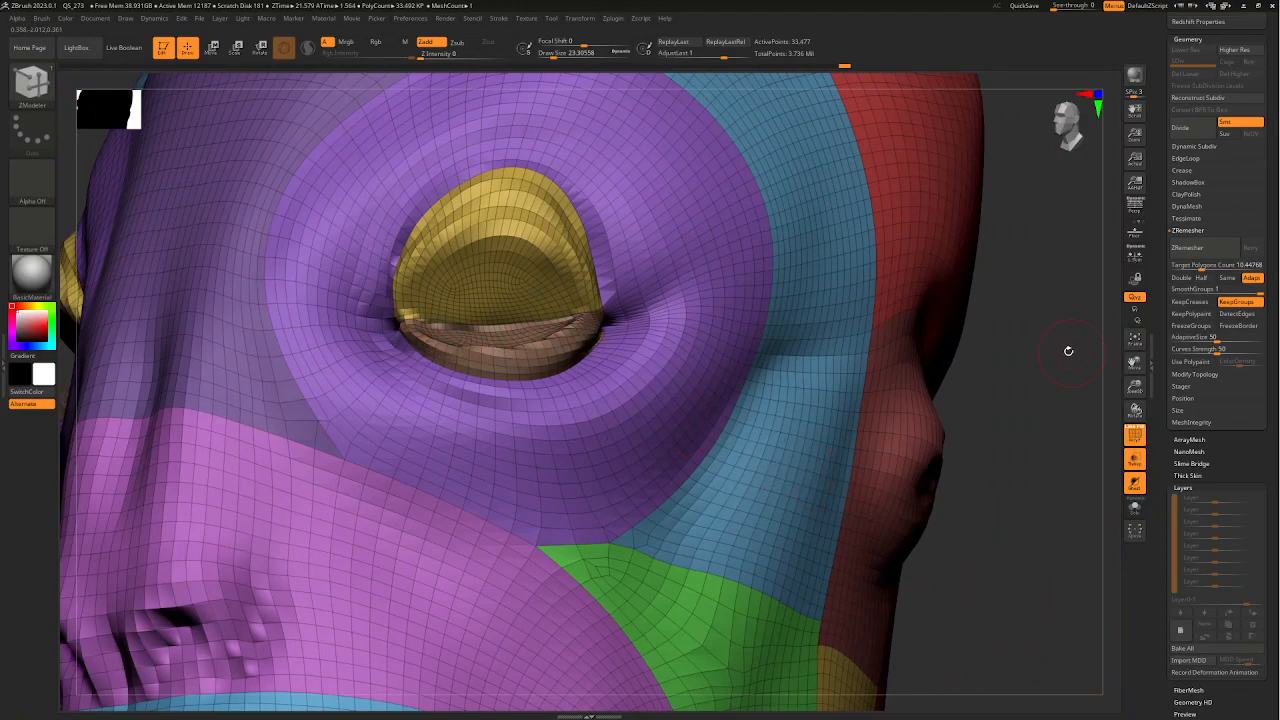
drag(1068, 351, 1071, 367)
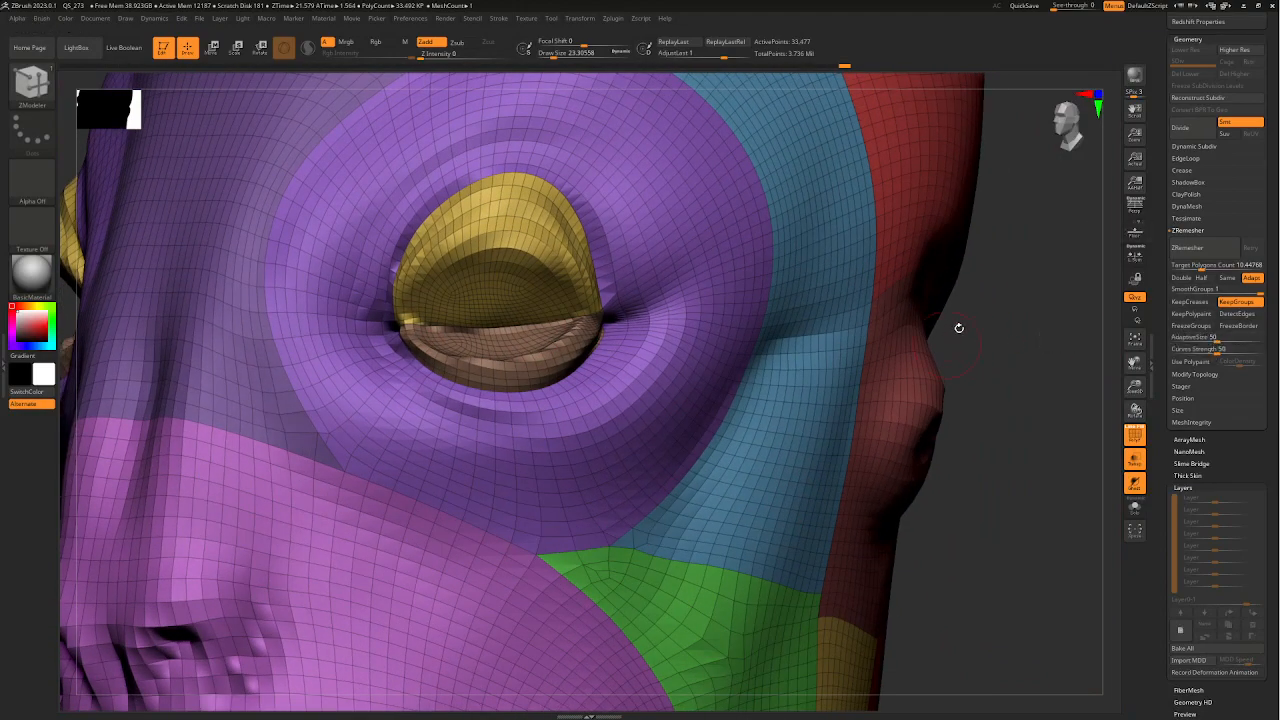
drag(958, 327, 990, 332)
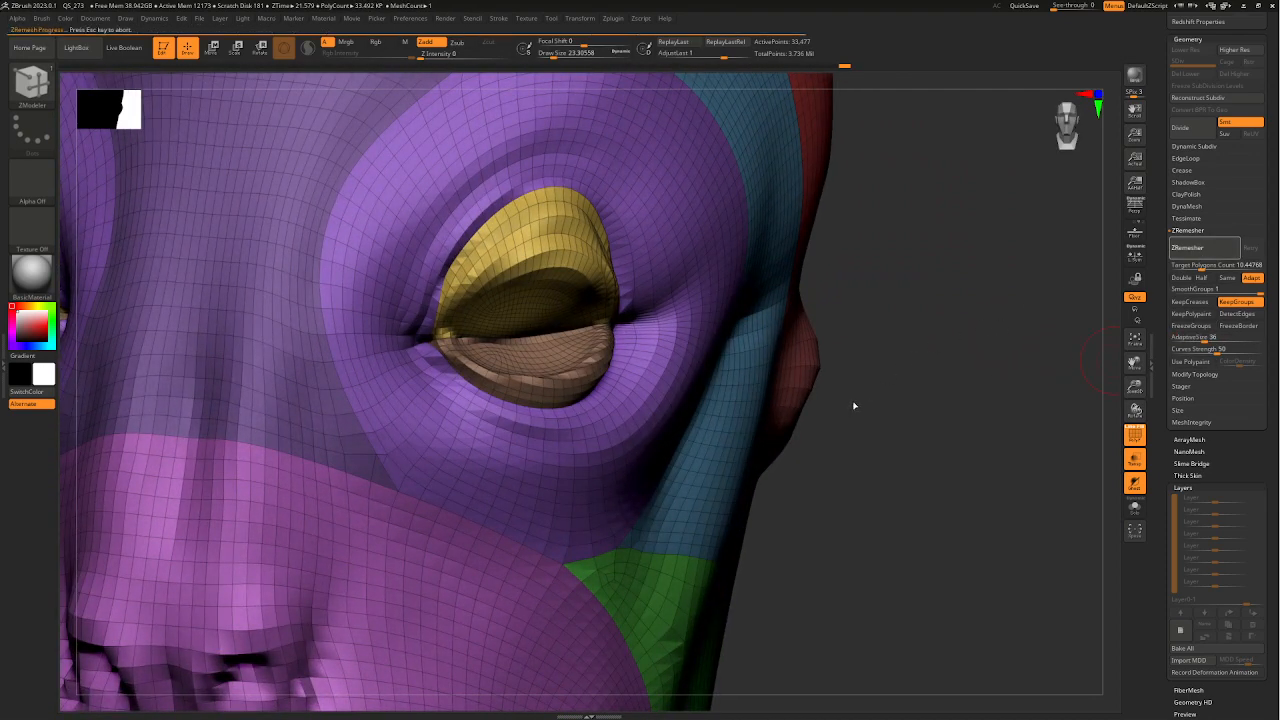
- Remesh the head with ZRemesher at an AdaptiveSize of 36, then at 33, keeping the polygroups
ctrl+right_drag(840, 428, 777, 444)
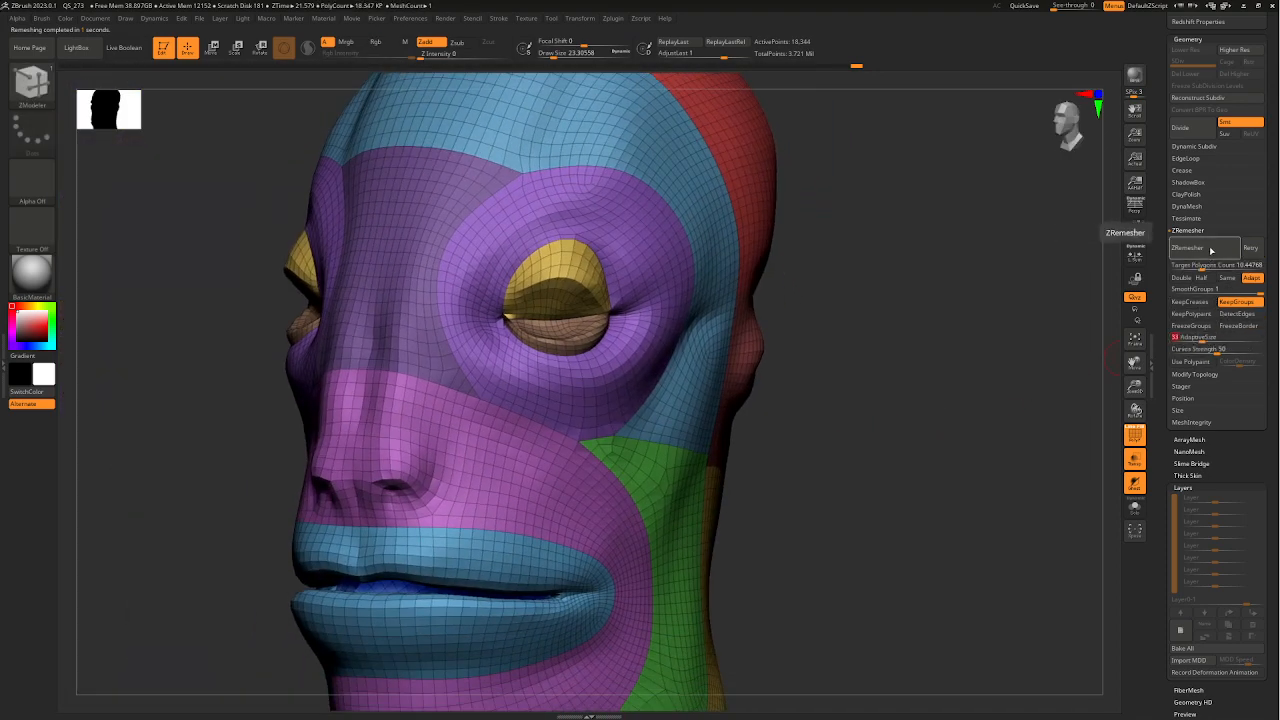
click(1210, 250)
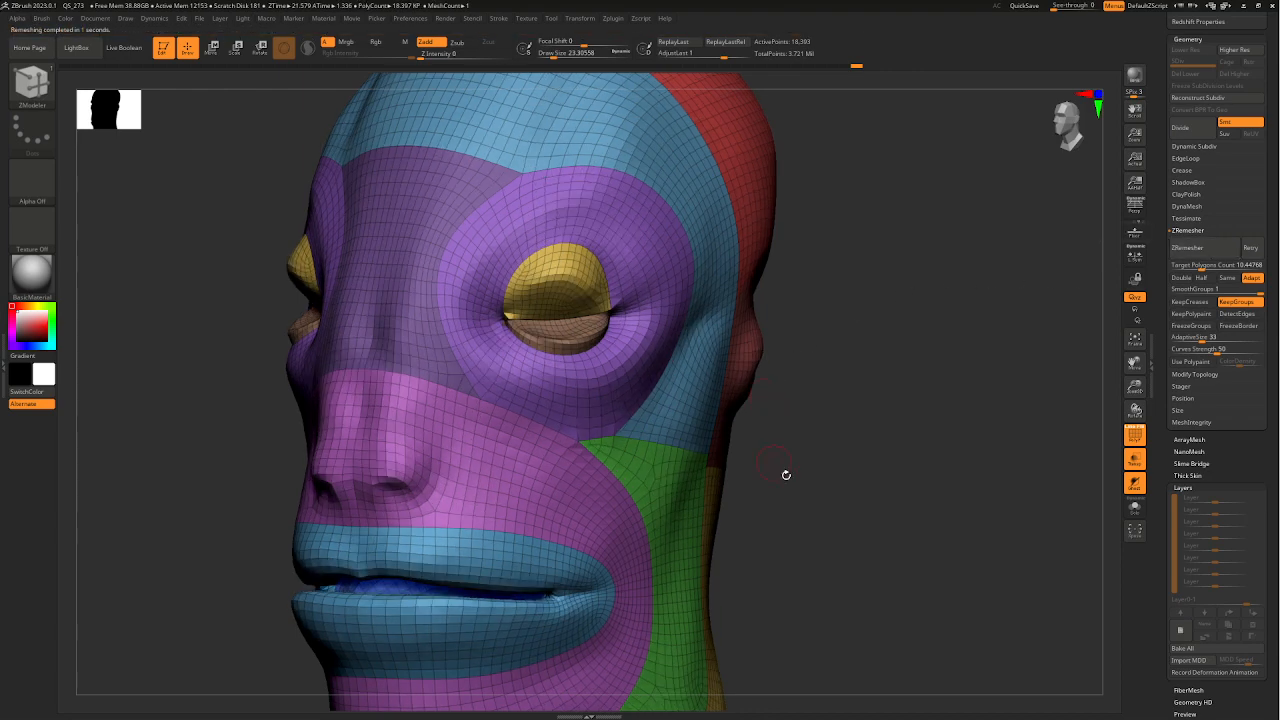
mouse_move(815, 490)
right_down()
mouse_move(728, 551)
mouse_move(620, 491)
right_up()
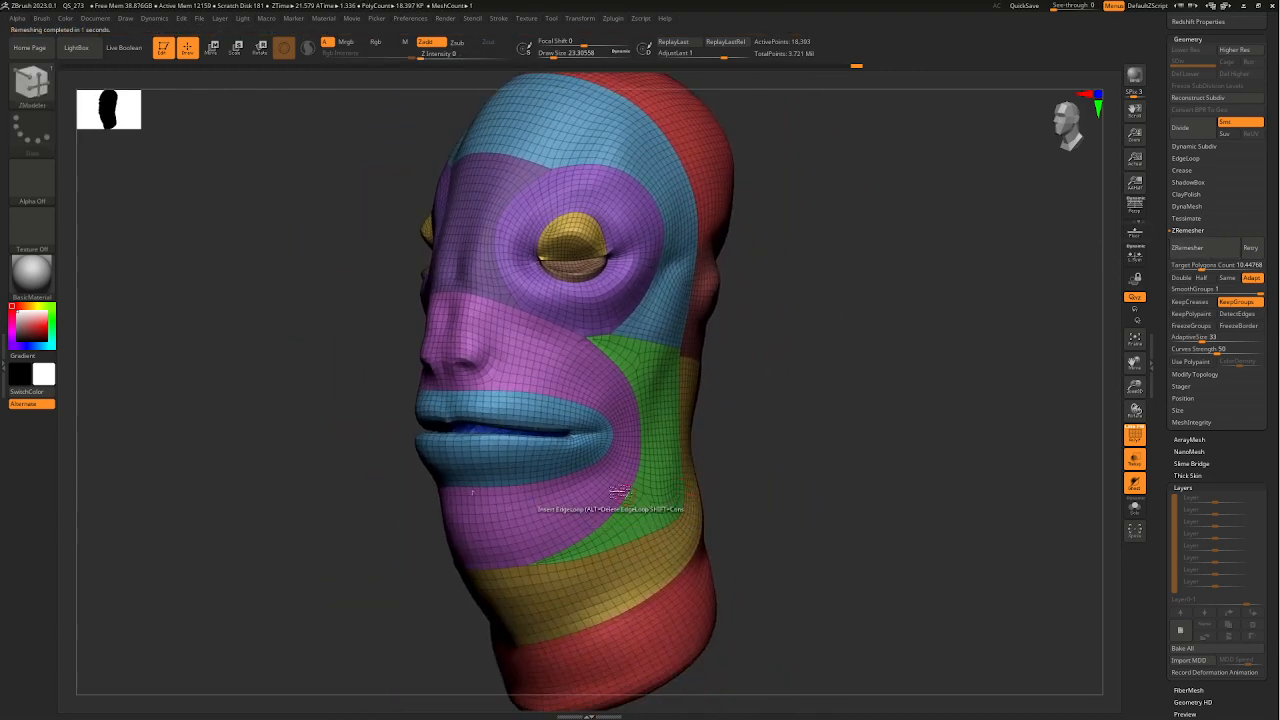
mouse_move(638, 437)
ctrl+right_down()
mouse_move(746, 400)
mouse_move(798, 464)
mouse_move(722, 456)
ctrl+right_up()
- Remesh the head with AdaptiveSize 26, then with Curves Strength 37, and check the surface around the eye, nose and cheek
mouse_move(592, 310)
ctrl+right_down()
mouse_move(797, 406)
mouse_move(718, 393)
mouse_move(772, 377)
ctrl+right_up()
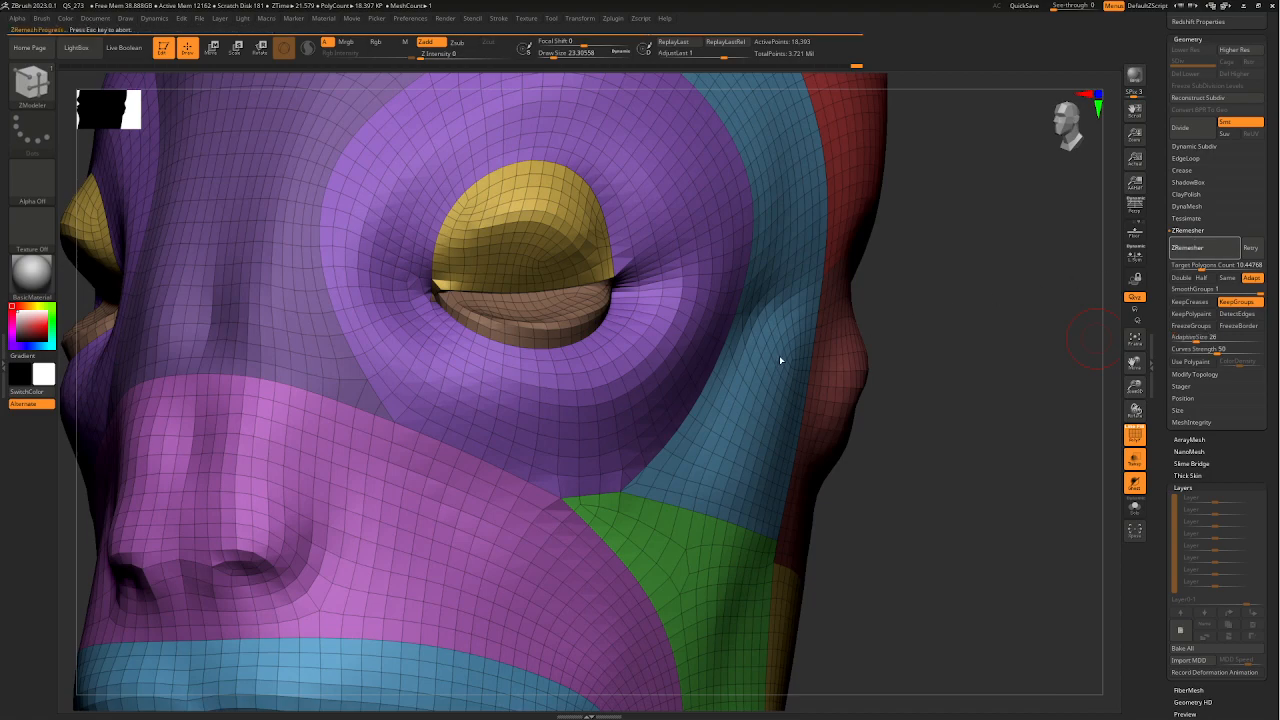
ctrl+right_drag(779, 360, 511, 406)
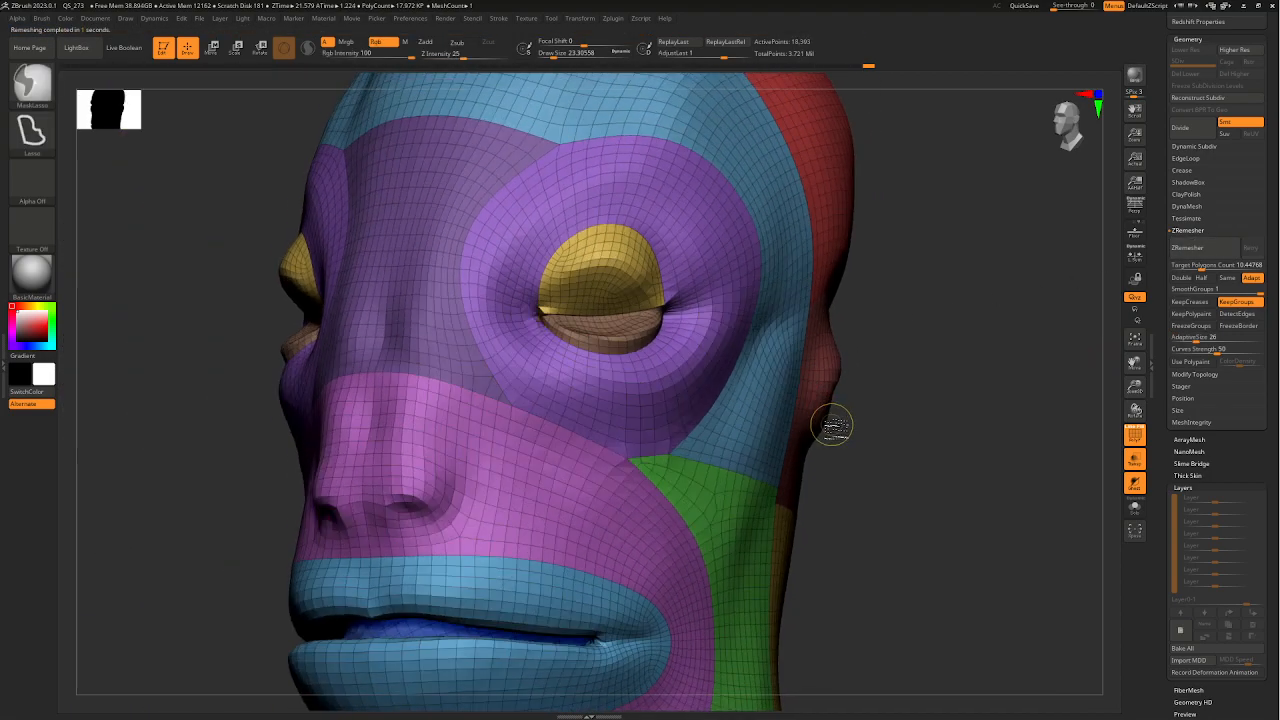
ctrl+right_drag(717, 409, 1090, 390)
click(1187, 247)
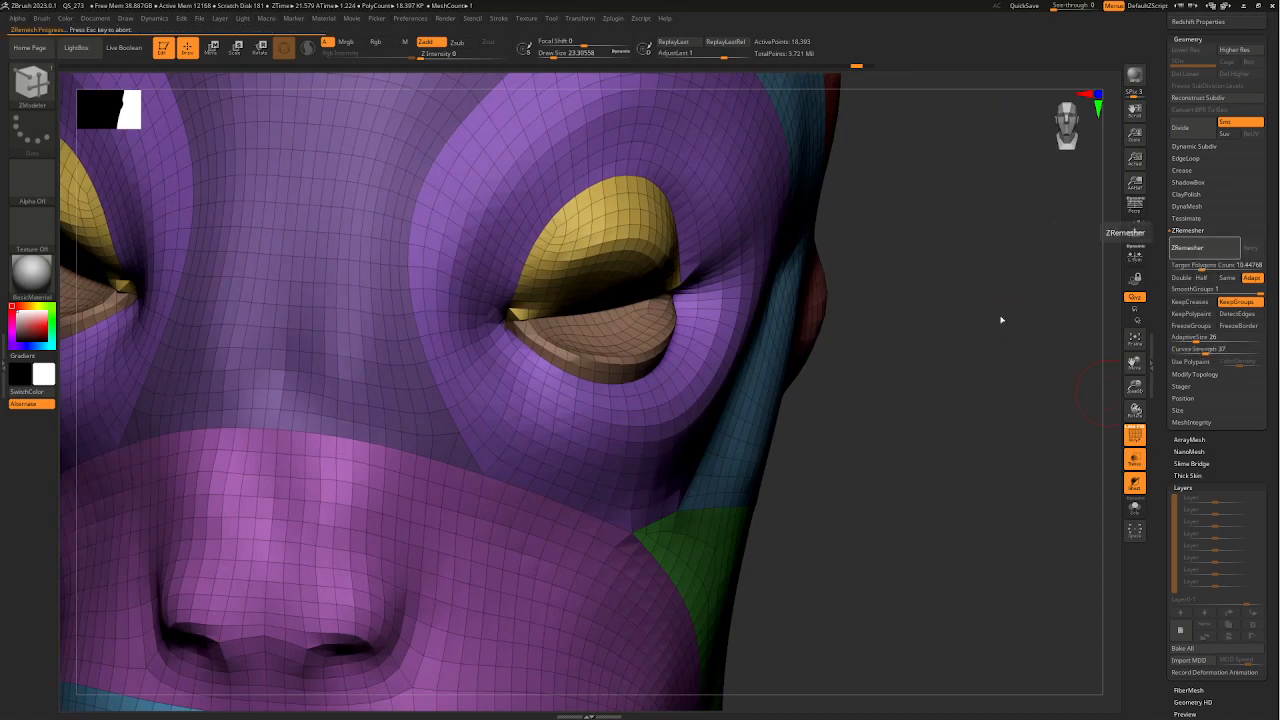
ctrl+right_drag(750, 564, 795, 500)
right_click(560, 338)
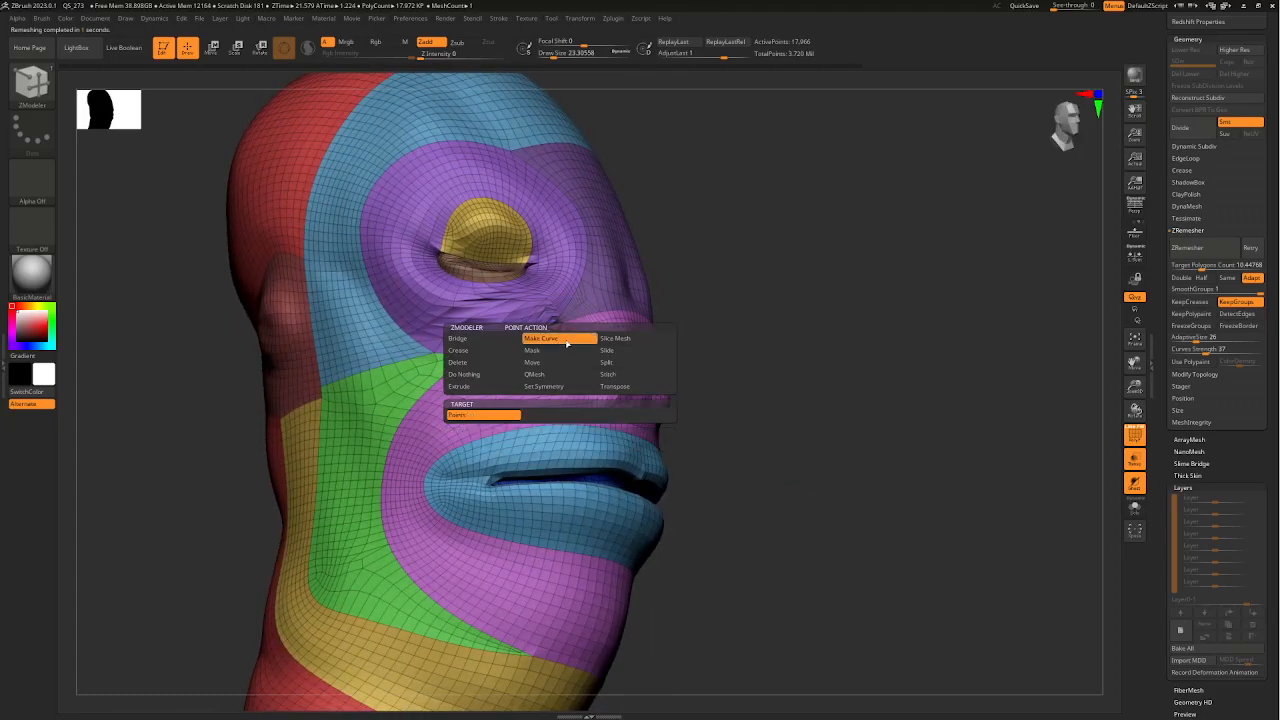
mouse_move(729, 289)
right_down()
mouse_move(677, 331)
mouse_move(733, 387)
mouse_move(563, 406)
mouse_move(700, 388)
right_up()
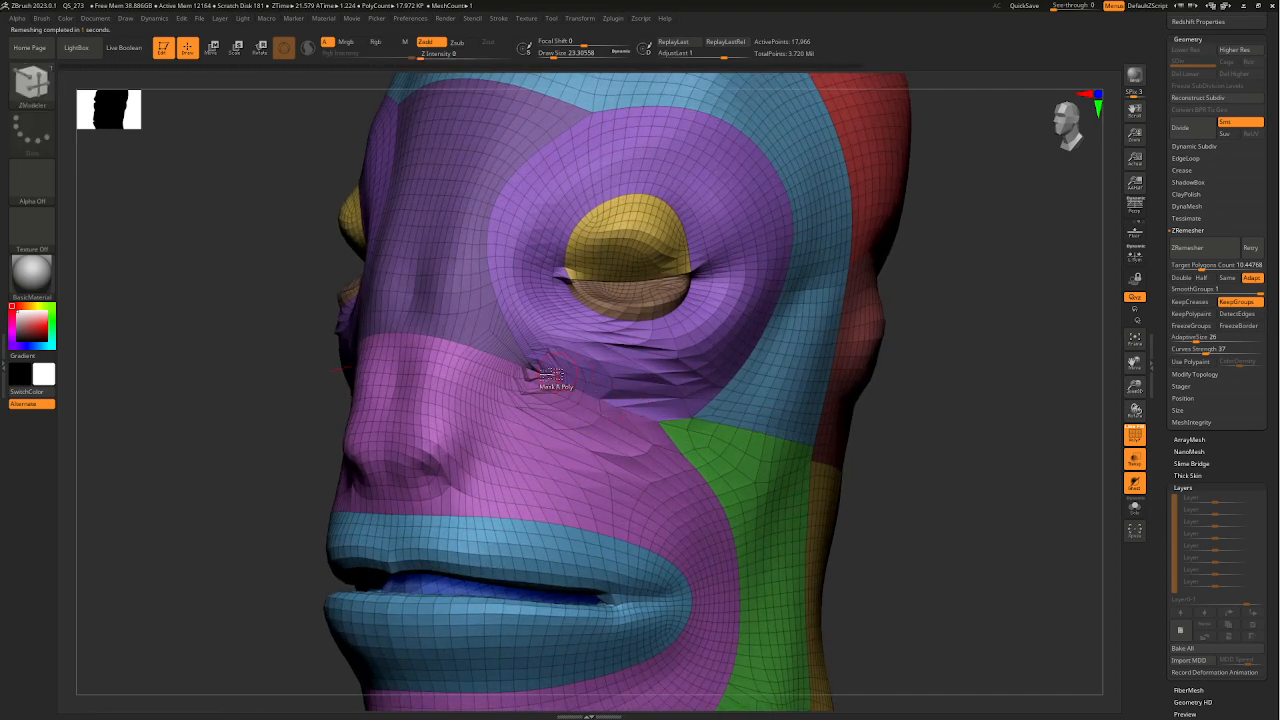
- Step back through the undo history to the denser remesh of the head and check it from the side and front
key(ctrl+z)
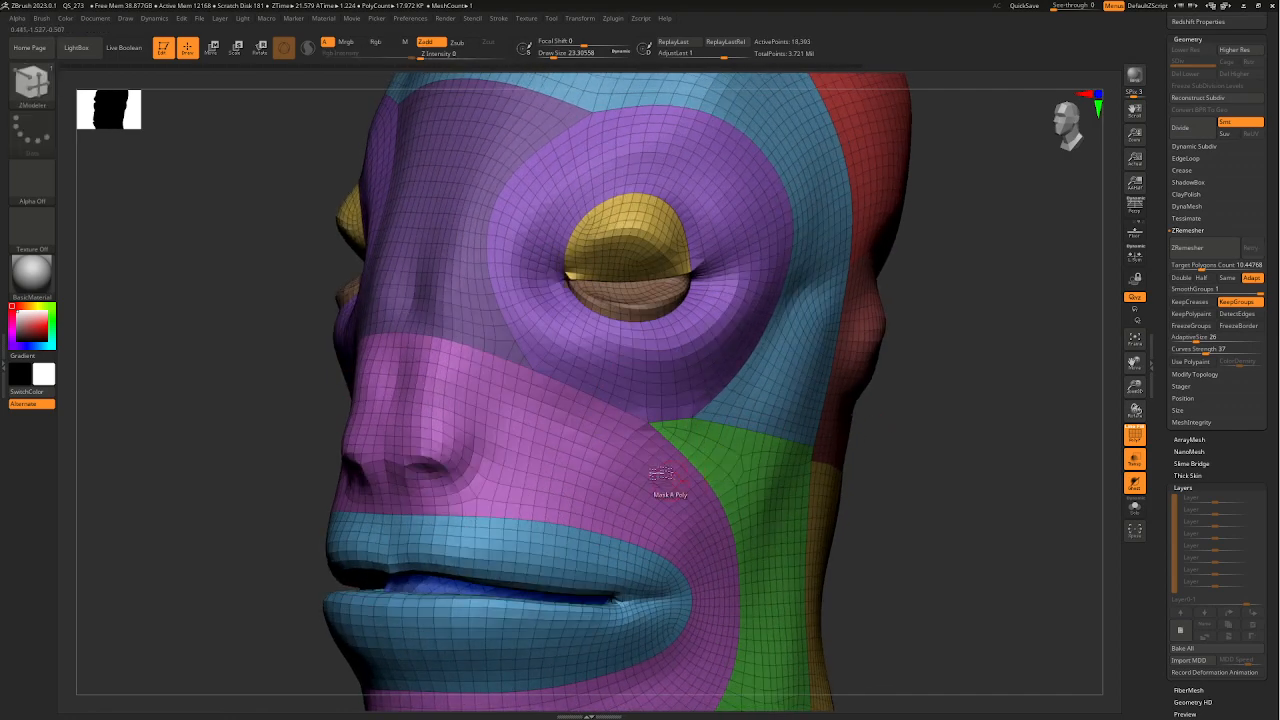
key(ctrl+z)
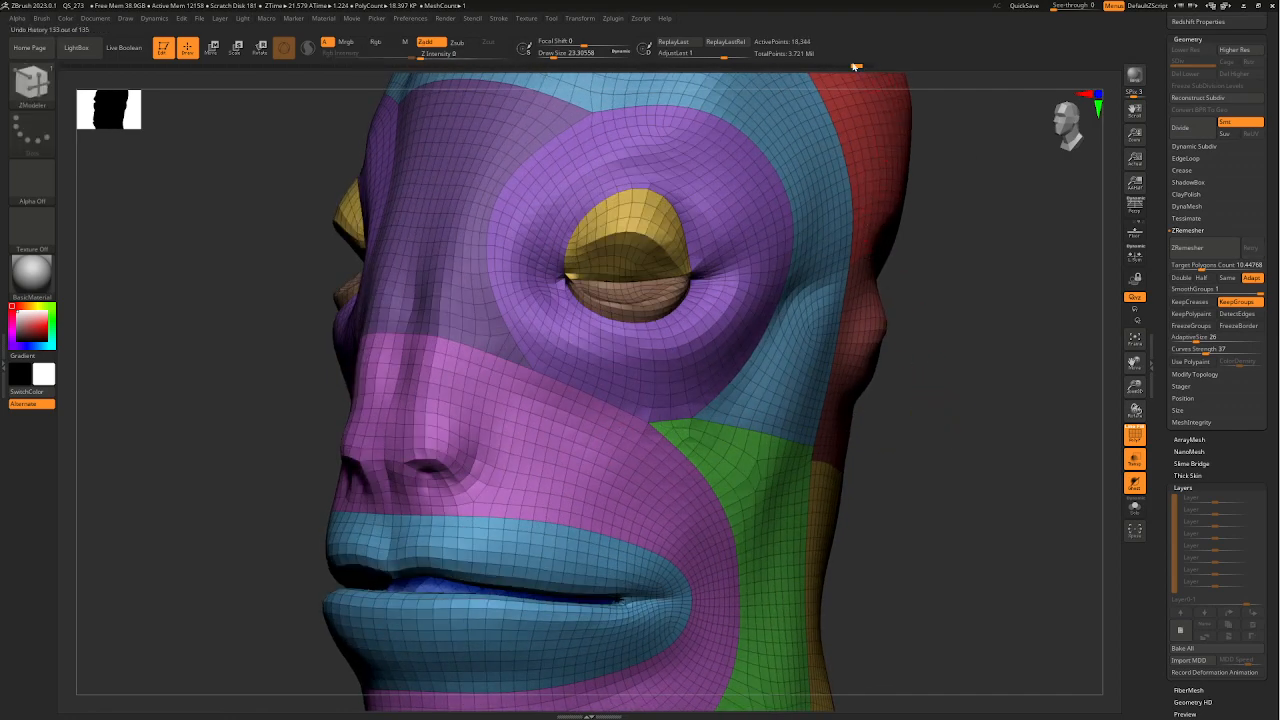
mouse_move(855, 67)
mouse_down()
mouse_move(822, 67)
mouse_move(862, 82)
mouse_move(847, 90)
mouse_up()
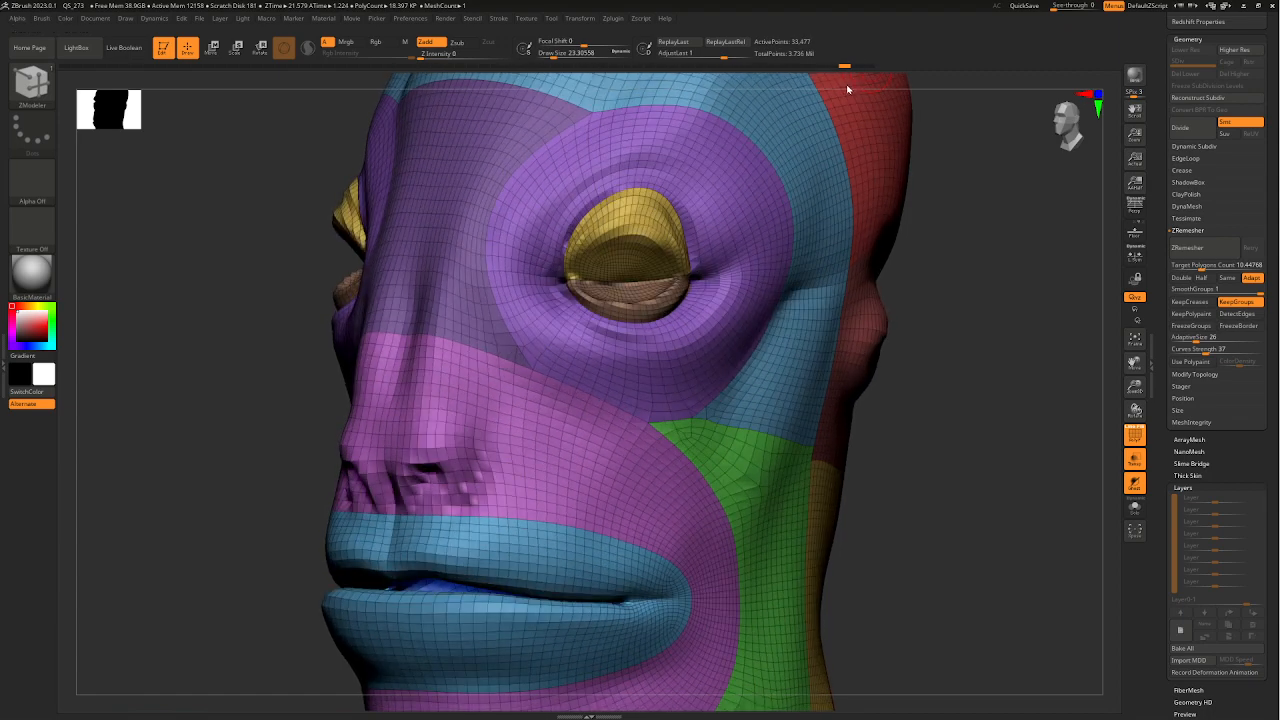
drag(860, 430, 898, 500)
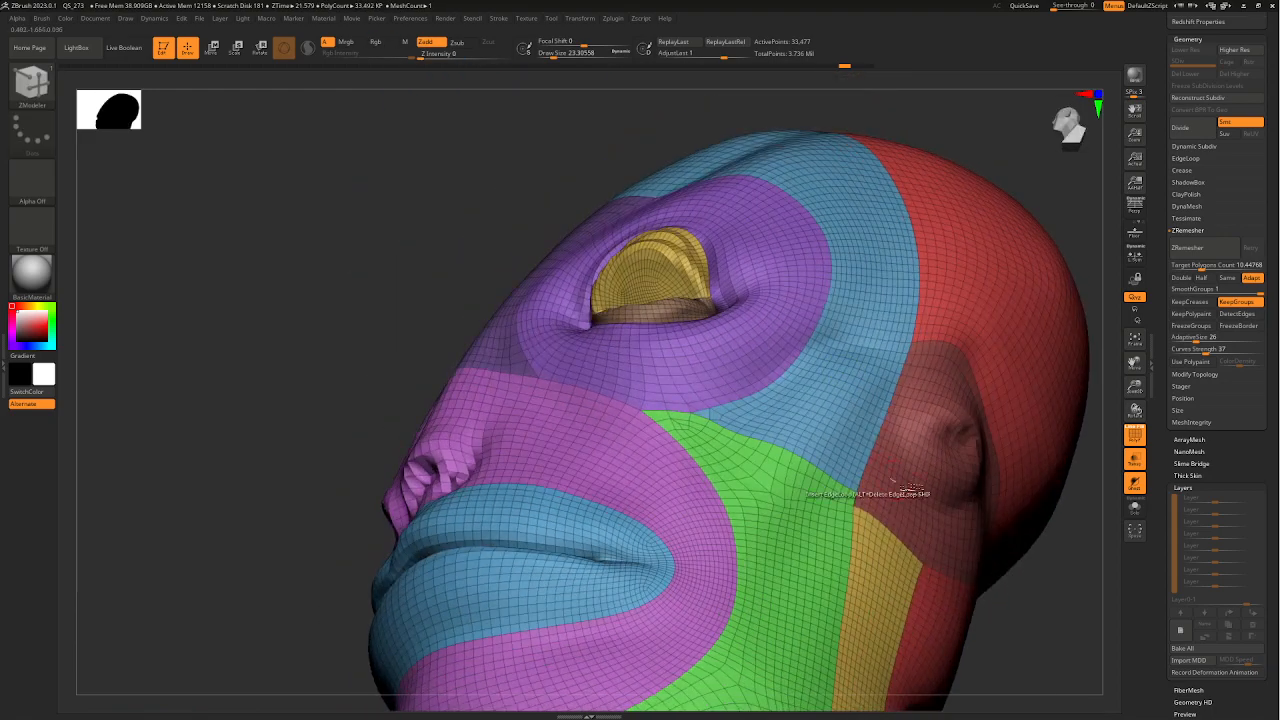
drag(1005, 570, 684, 500)
- Subdivide the remeshed head once and check the denser surface from the front and three-quarter view
scroll(1230, 268, up, 10)
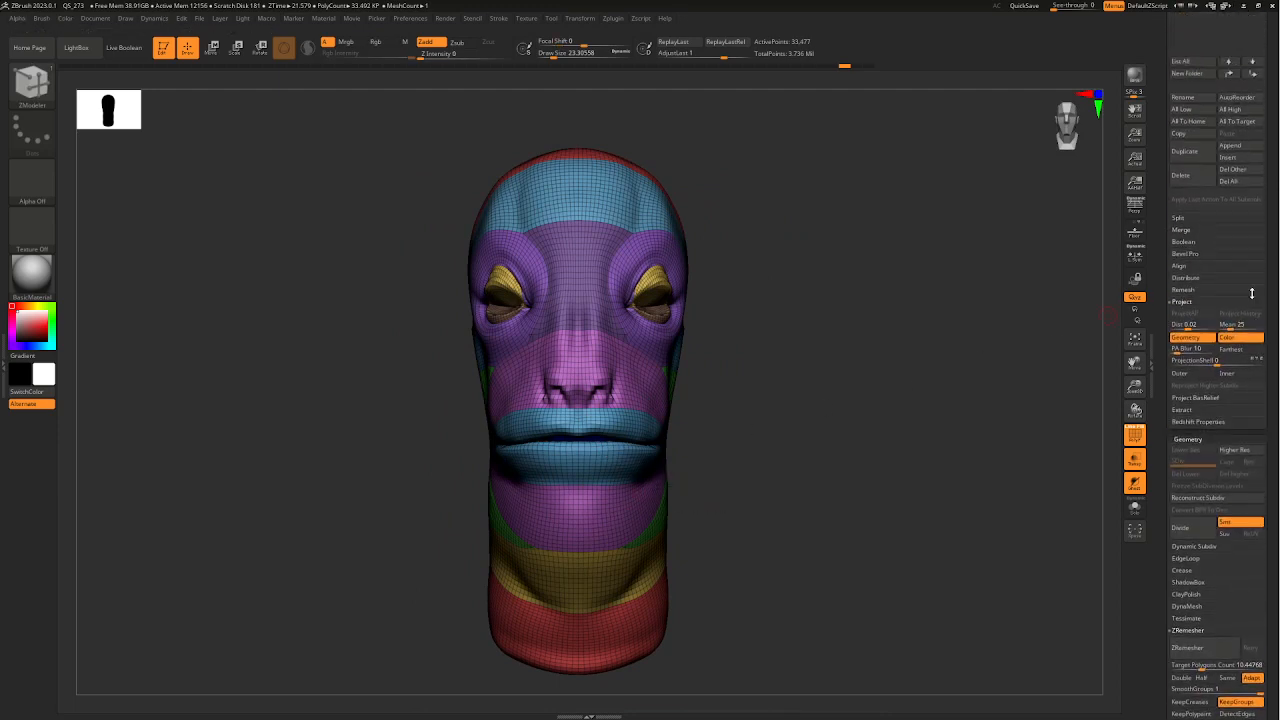
key(ctrl+d)
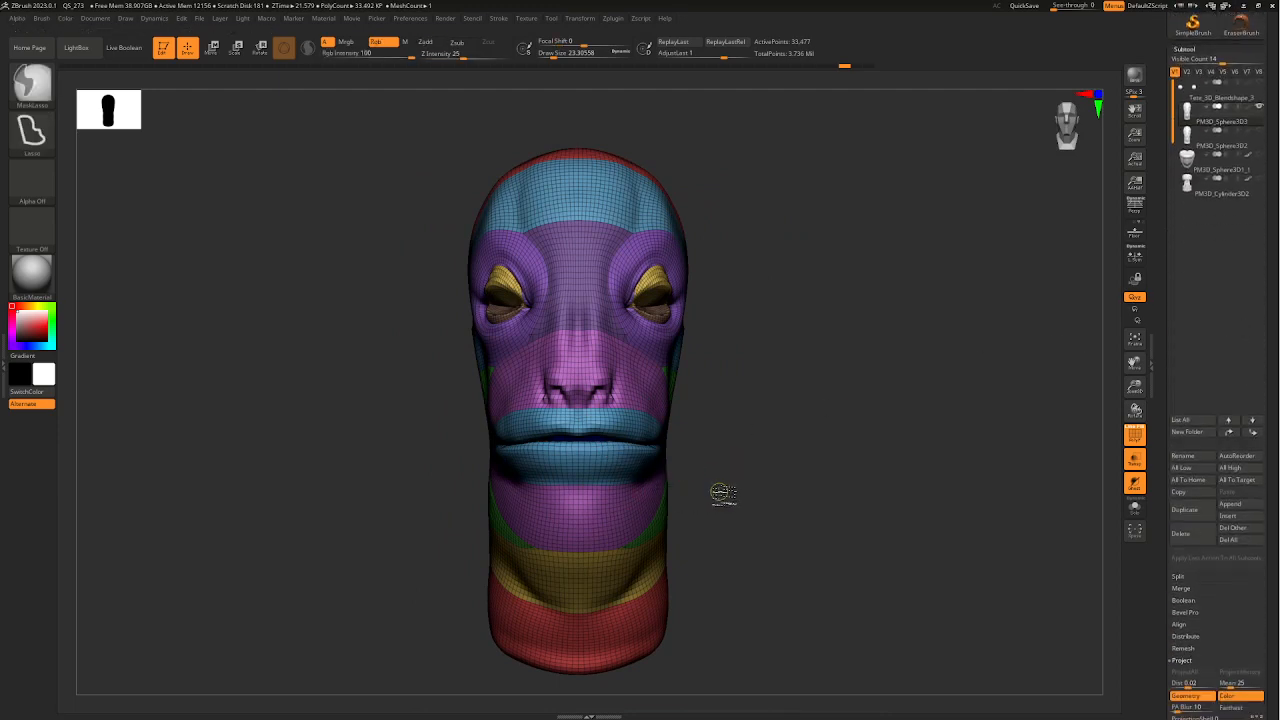
mouse_move(724, 536)
right_down()
mouse_move(692, 525)
mouse_move(766, 474)
right_up()
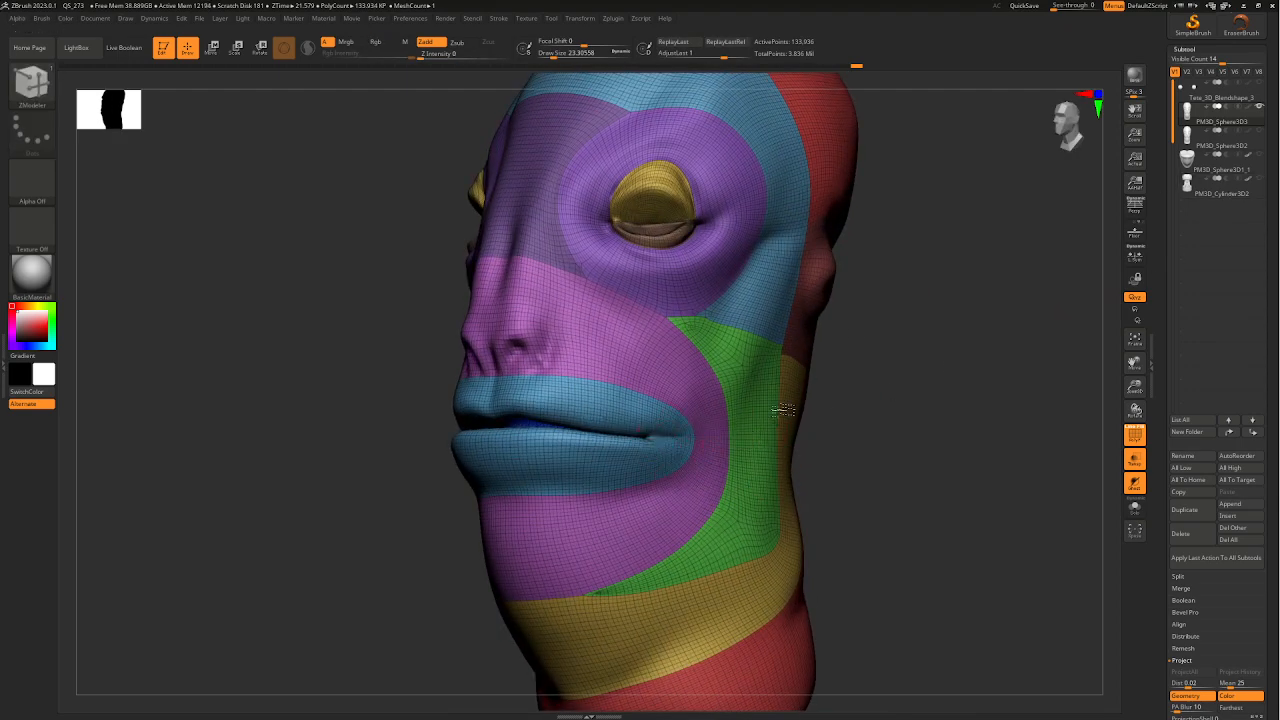
mouse_move(880, 453)
right_down()
mouse_move(851, 457)
mouse_move(929, 480)
mouse_move(716, 500)
right_up()
ctrl+right_drag(716, 500, 779, 477)
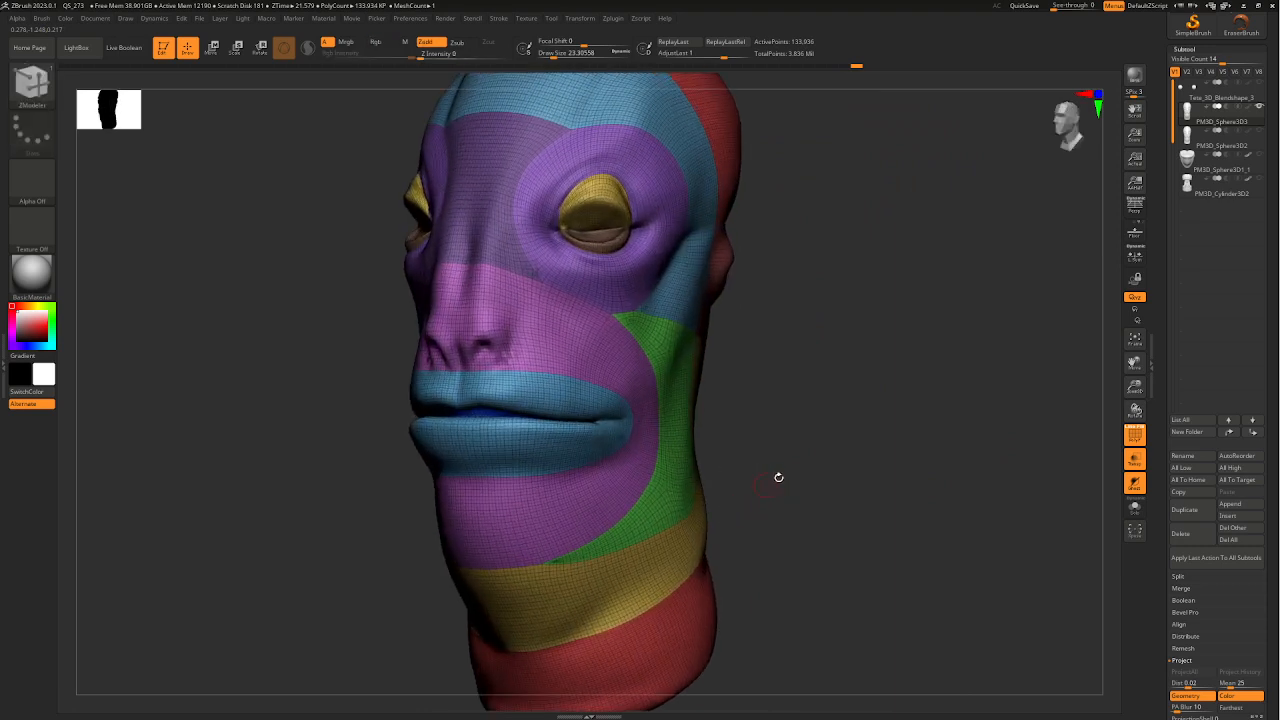
- Show PM3D_Sphere3D2 alongside the remeshed head and project its detail onto the new mesh with ProjectAll at Dist 0.02
click(1257, 133)
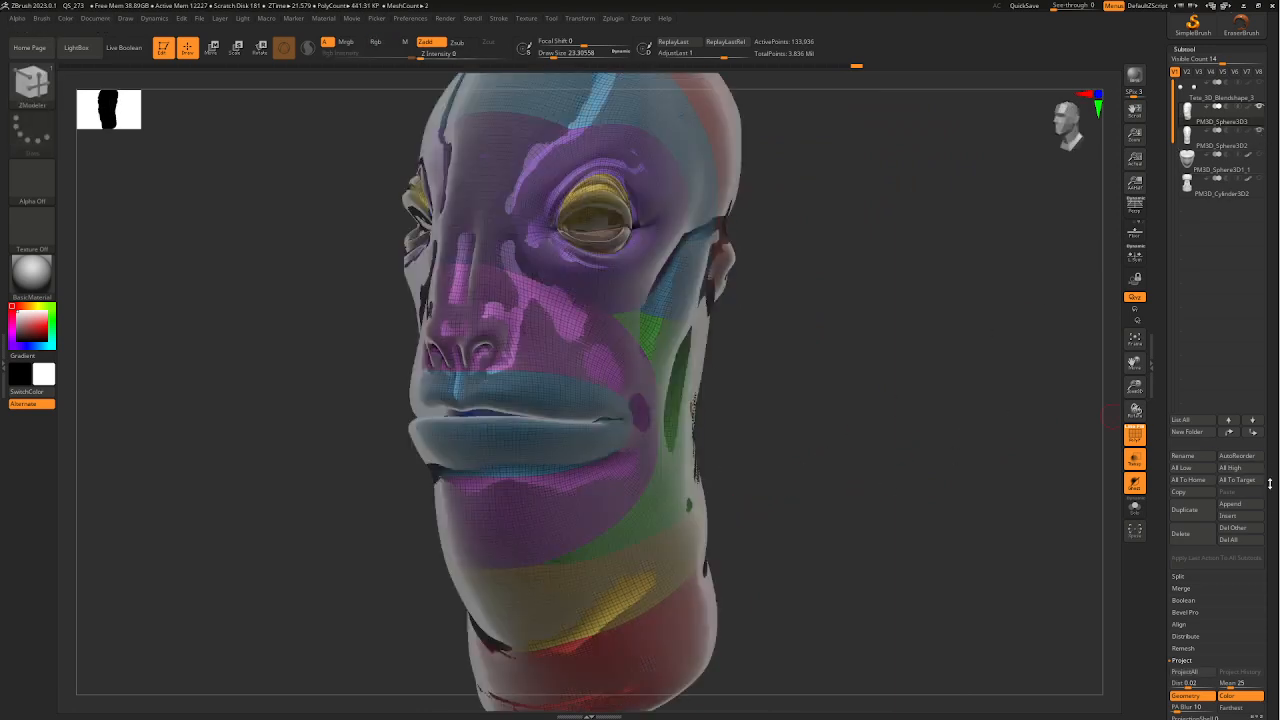
scroll(1211, 446, down, 3)
click(1199, 543)
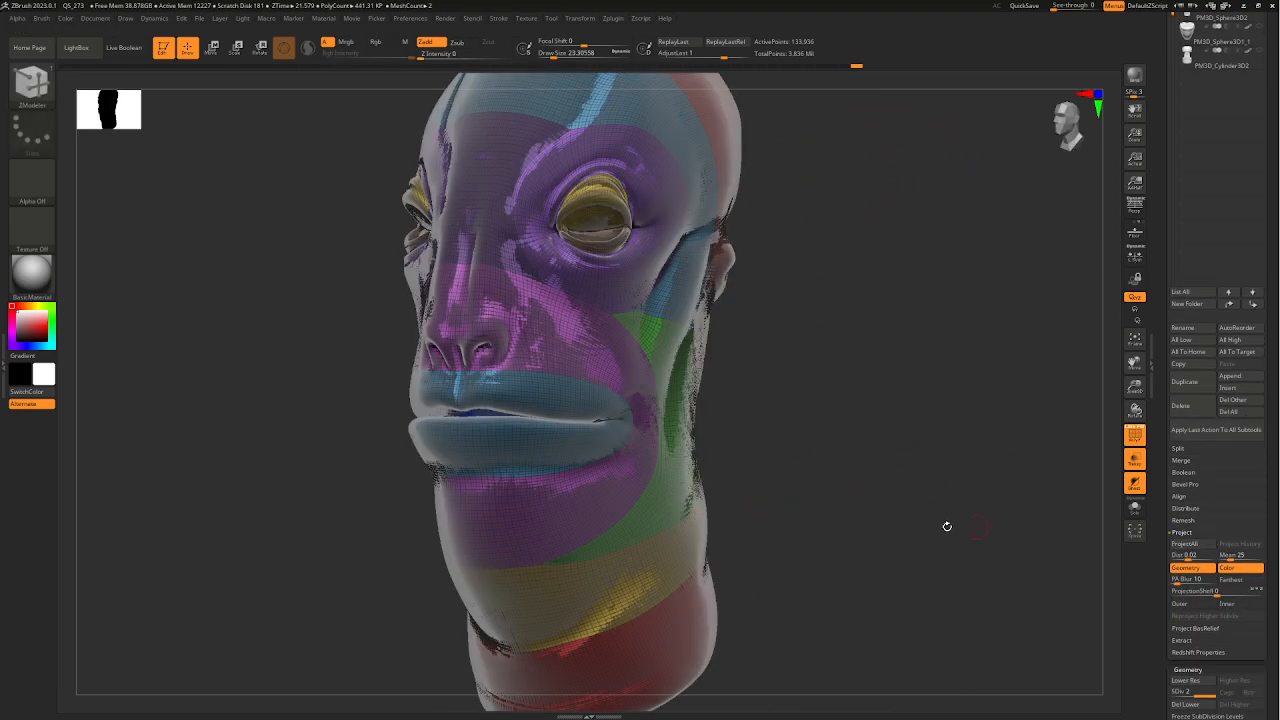
- Examine how closely the projected mesh matches PM3D_Sphere3D2 around the ear, nose, eyes and eyelid folds
mouse_move(804, 514)
right_down()
mouse_move(771, 489)
mouse_move(806, 500)
mouse_move(760, 491)
mouse_move(771, 457)
mouse_move(760, 346)
mouse_move(743, 338)
right_up()
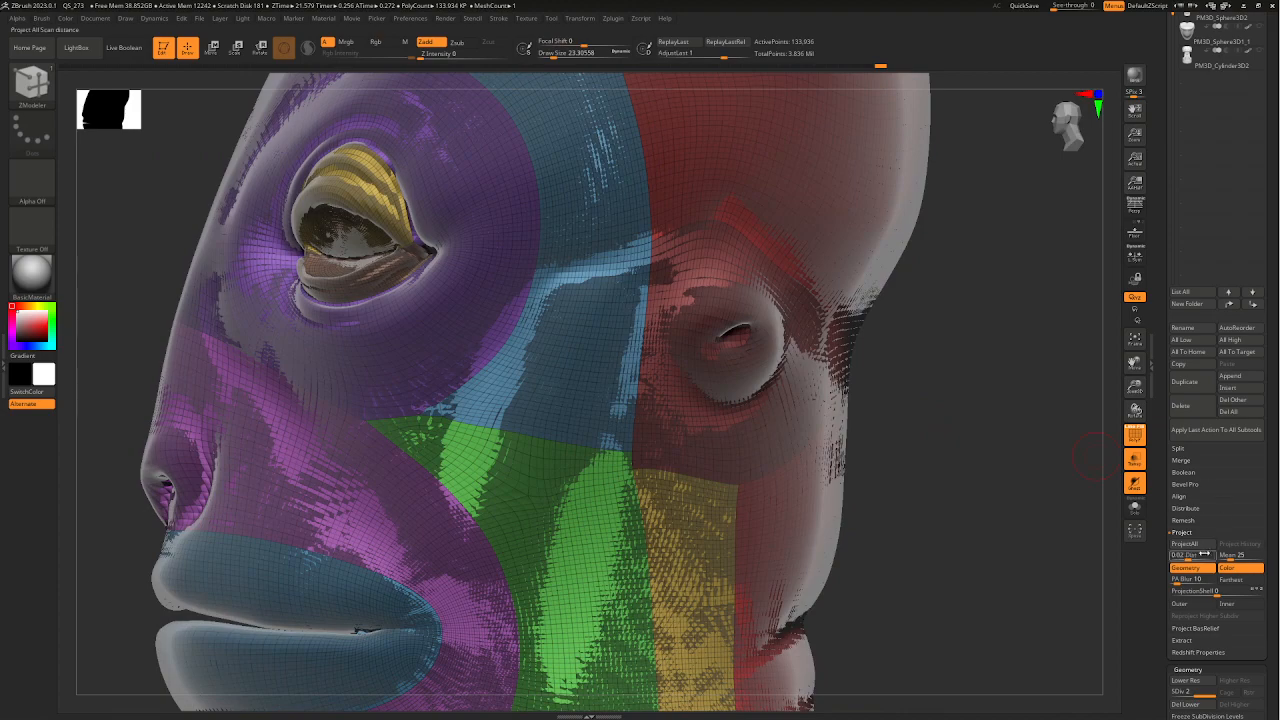
right_drag(1034, 493, 700, 378)
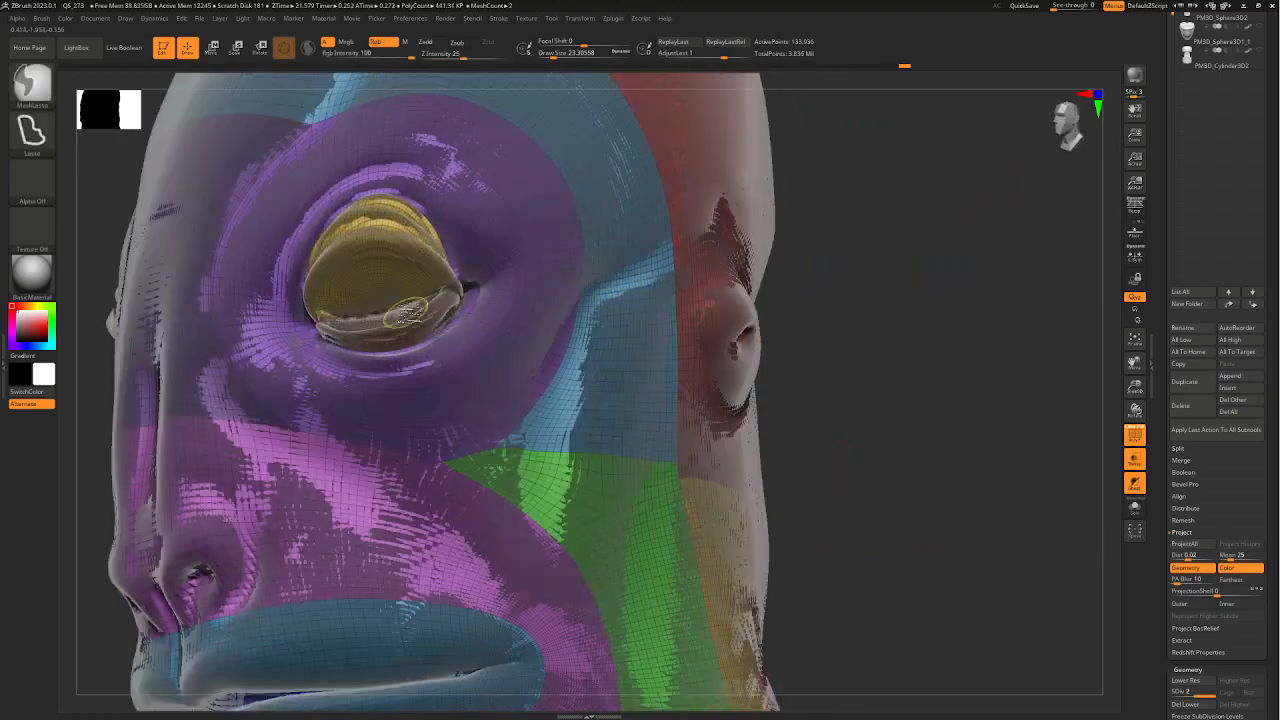
ctrl+right_drag(1063, 531, 604, 372)
right_drag(974, 366, 461, 370)
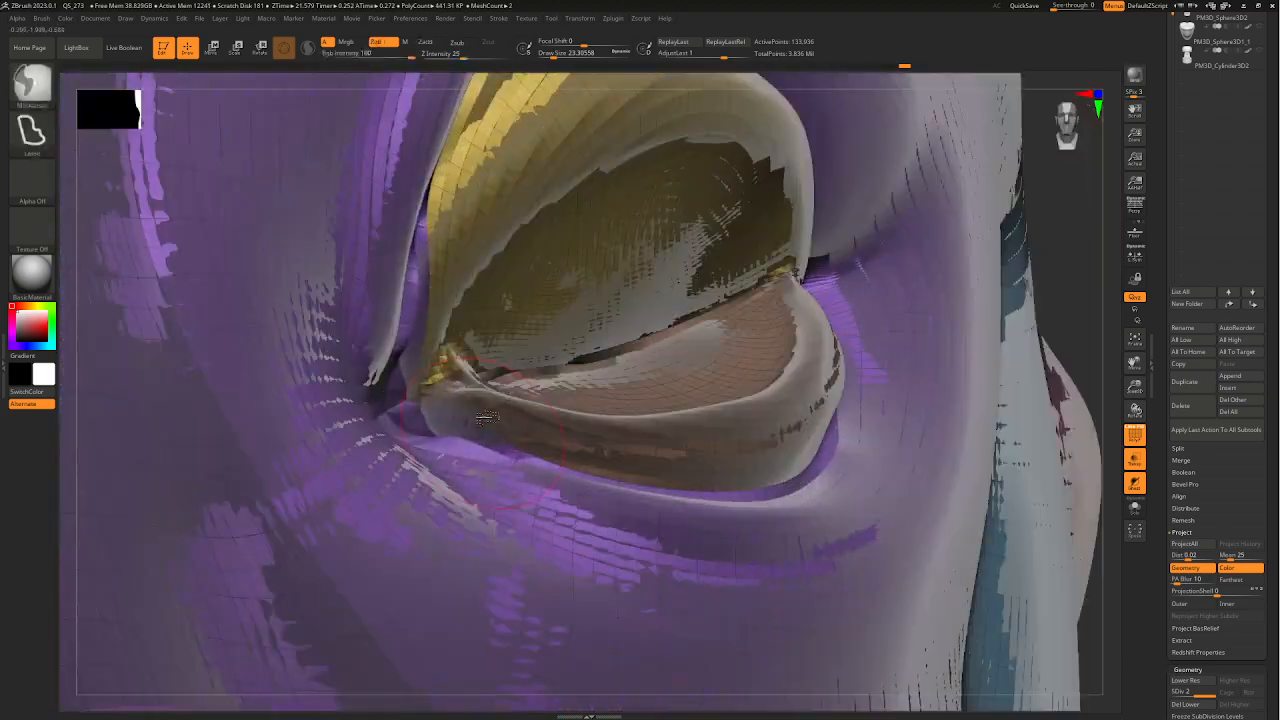
mouse_move(546, 426)
ctrl+right_down()
mouse_move(640, 384)
mouse_move(763, 388)
mouse_move(816, 412)
ctrl+right_up()
right_drag(863, 496, 711, 477)
key(space)
mouse_move(277, 560)
right_down()
mouse_move(640, 440)
mouse_move(794, 429)
mouse_move(765, 570)
mouse_move(590, 531)
right_up()
mouse_move(856, 576)
alt+right_down()
mouse_move(831, 514)
mouse_move(920, 420)
alt+right_up()
drag(1270, 136, 1270, 381)
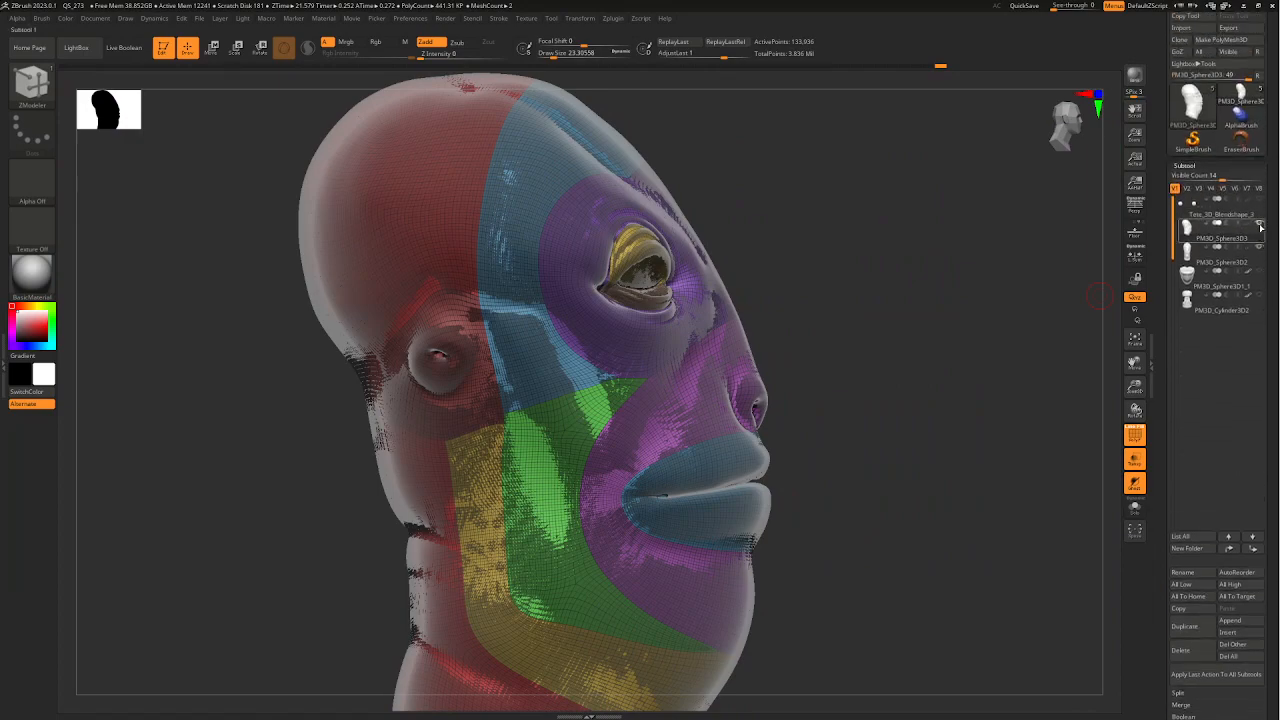
- Compare the mouth corner on PM3D_Sphere3D3 with the same area on PM3D_Sphere3D2, and return to PM3D_Sphere3D3
click(1260, 224)
mouse_move(837, 410)
alt+right_down()
mouse_move(737, 380)
mouse_move(571, 522)
mouse_move(700, 551)
mouse_move(780, 503)
alt+right_up()
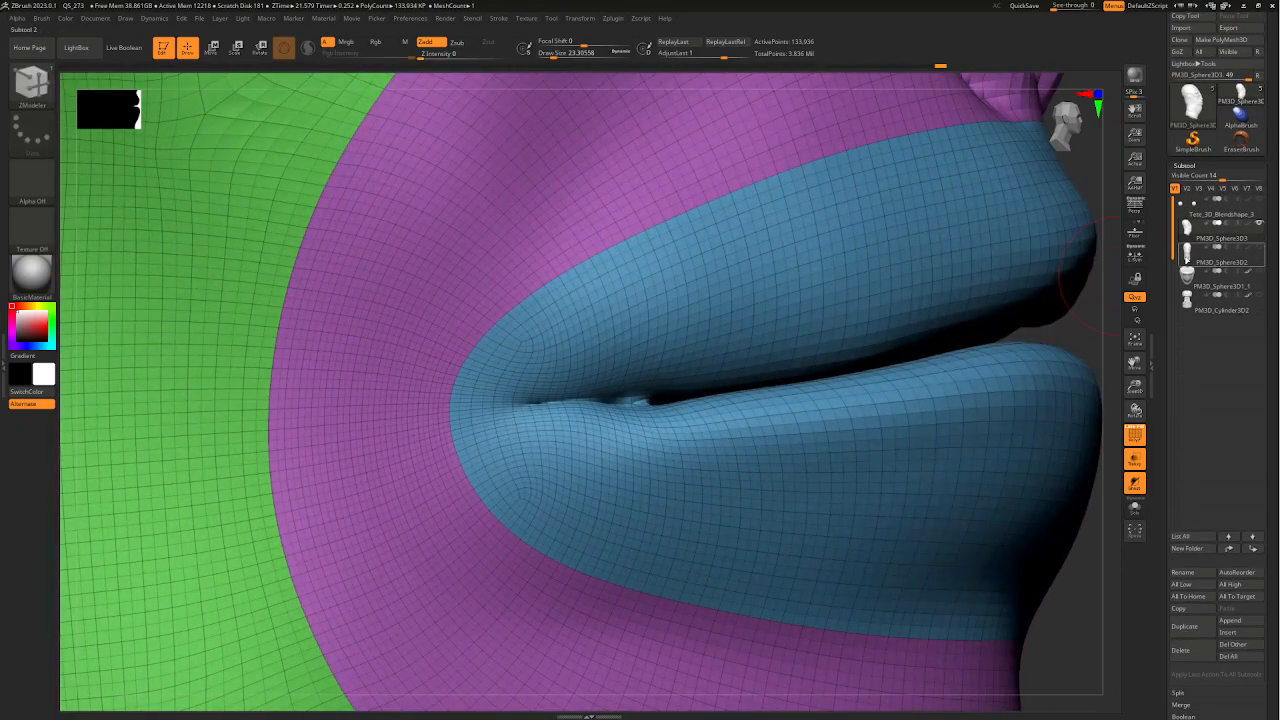
click(1186, 258)
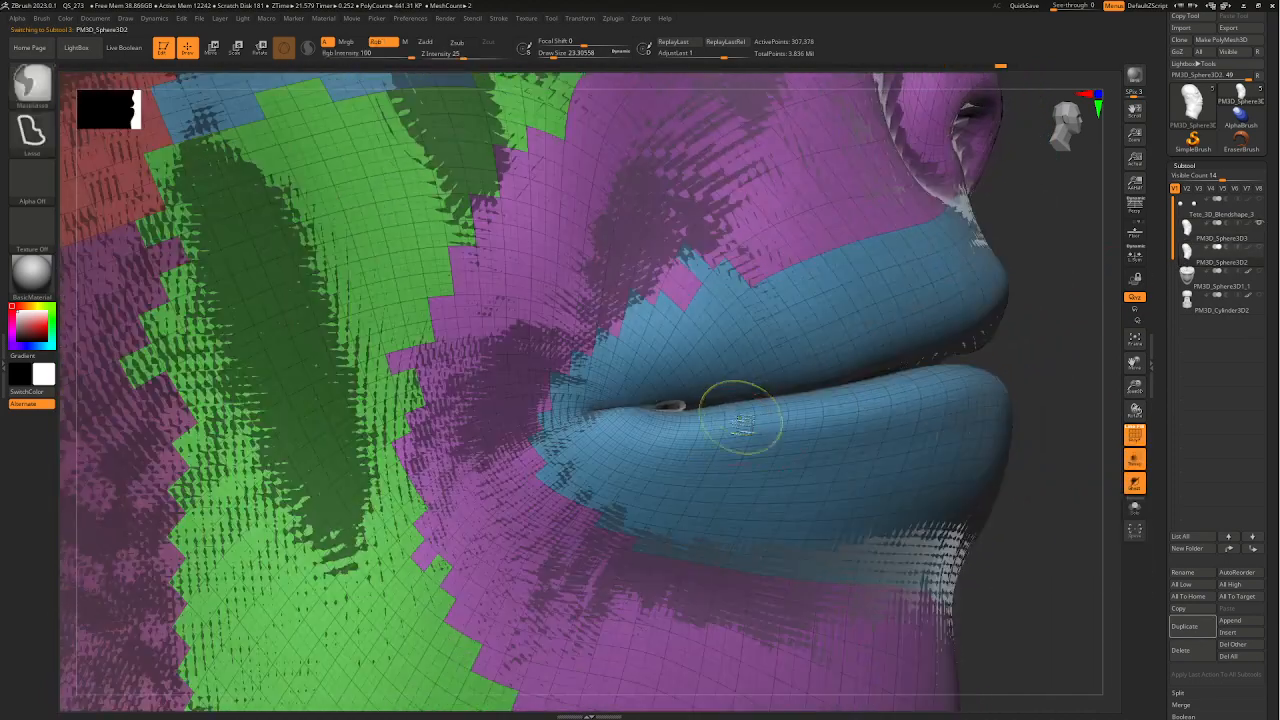
alt+right_drag(682, 409, 582, 405)
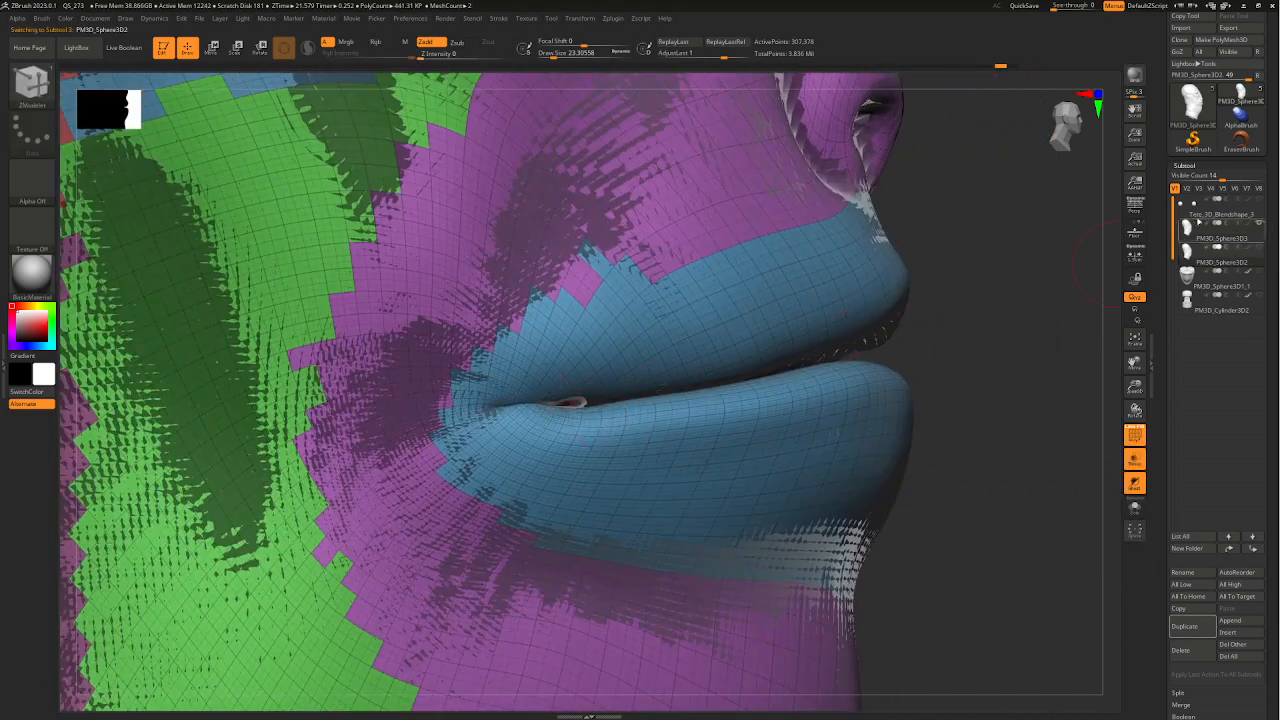
click(1198, 226)
- Clean up the lip seam at the mouth corner of PM3D_Sphere3D3 with the Move Topological brush and smoothing
click(32, 83)
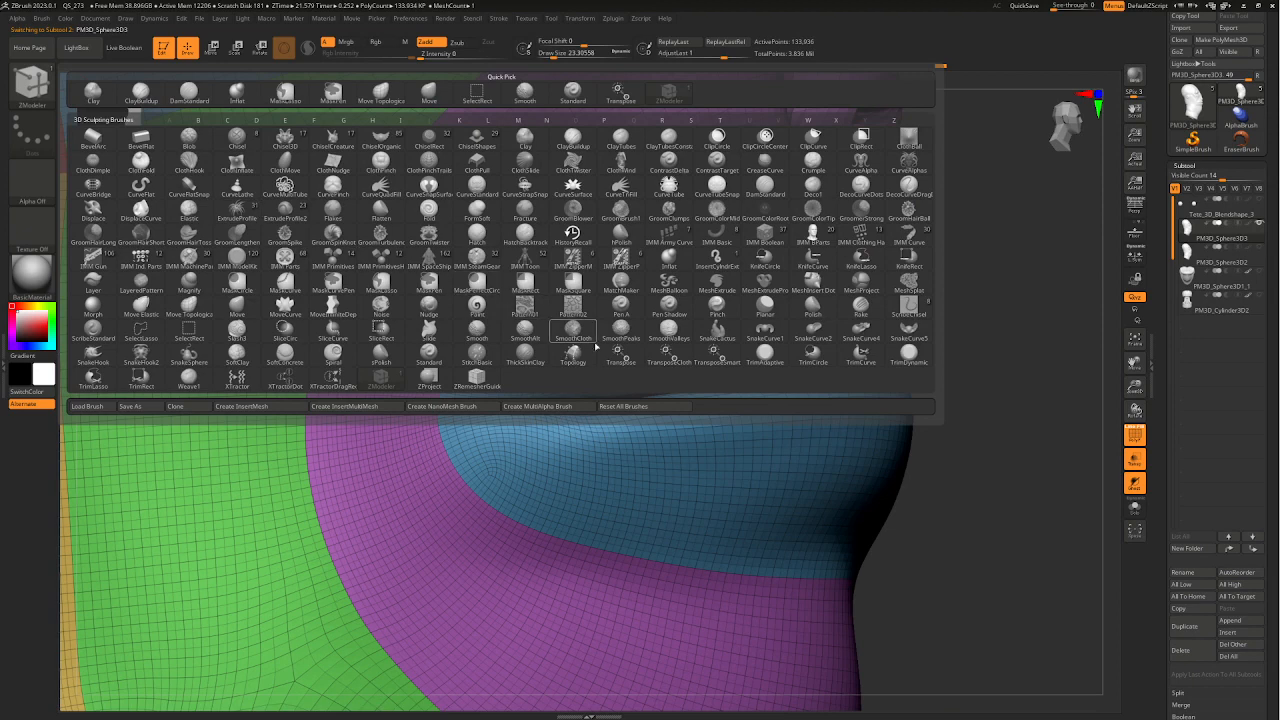
key(m)
key(t)
key(space)
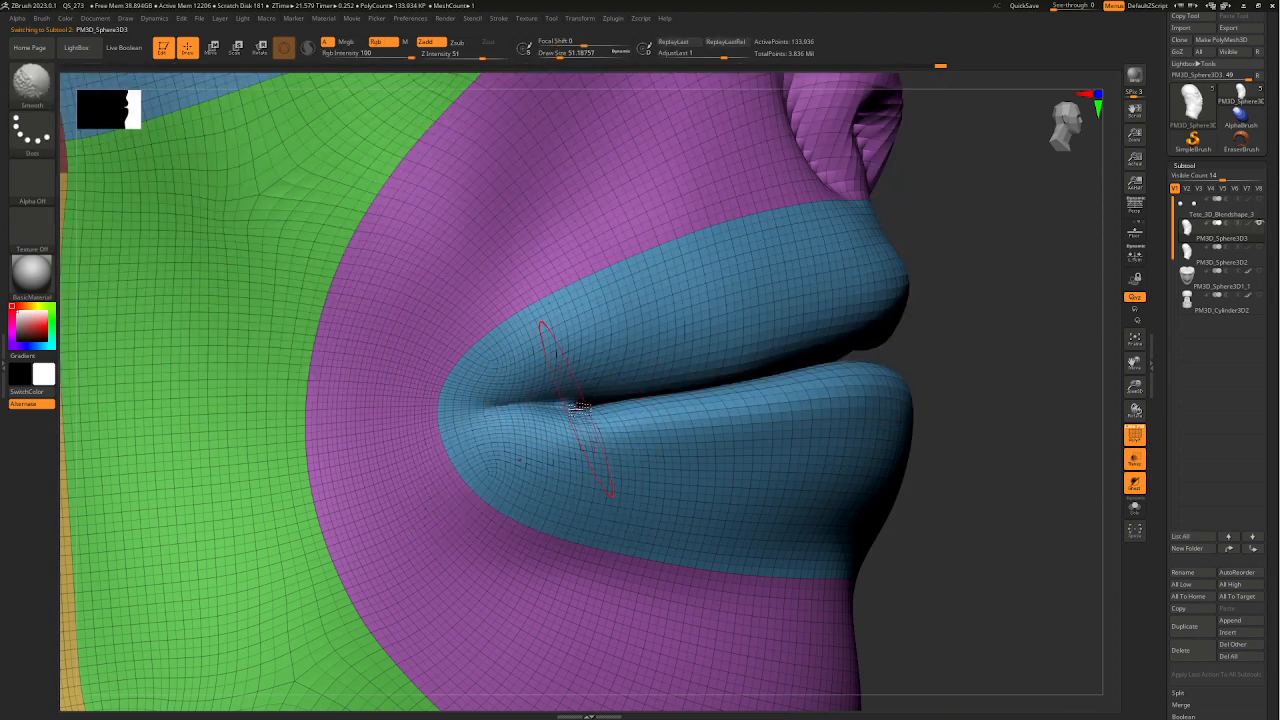
mouse_move(580, 408)
mouse_down()
mouse_move(522, 408)
mouse_move(543, 403)
mouse_move(533, 408)
mouse_up()
- Show PM3D_Sphere3D2 again, reproject its detail onto the adjusted mesh with ProjectAll, and check the lips
click(1260, 249)
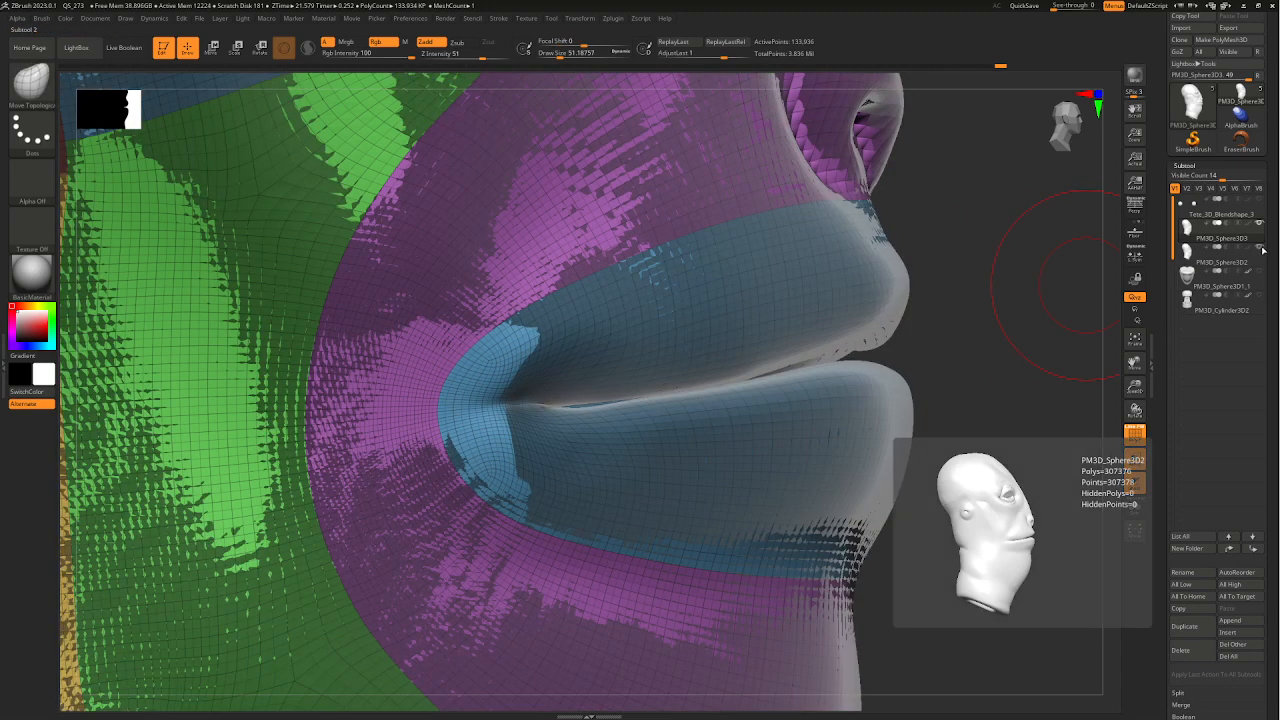
drag(977, 373, 935, 387)
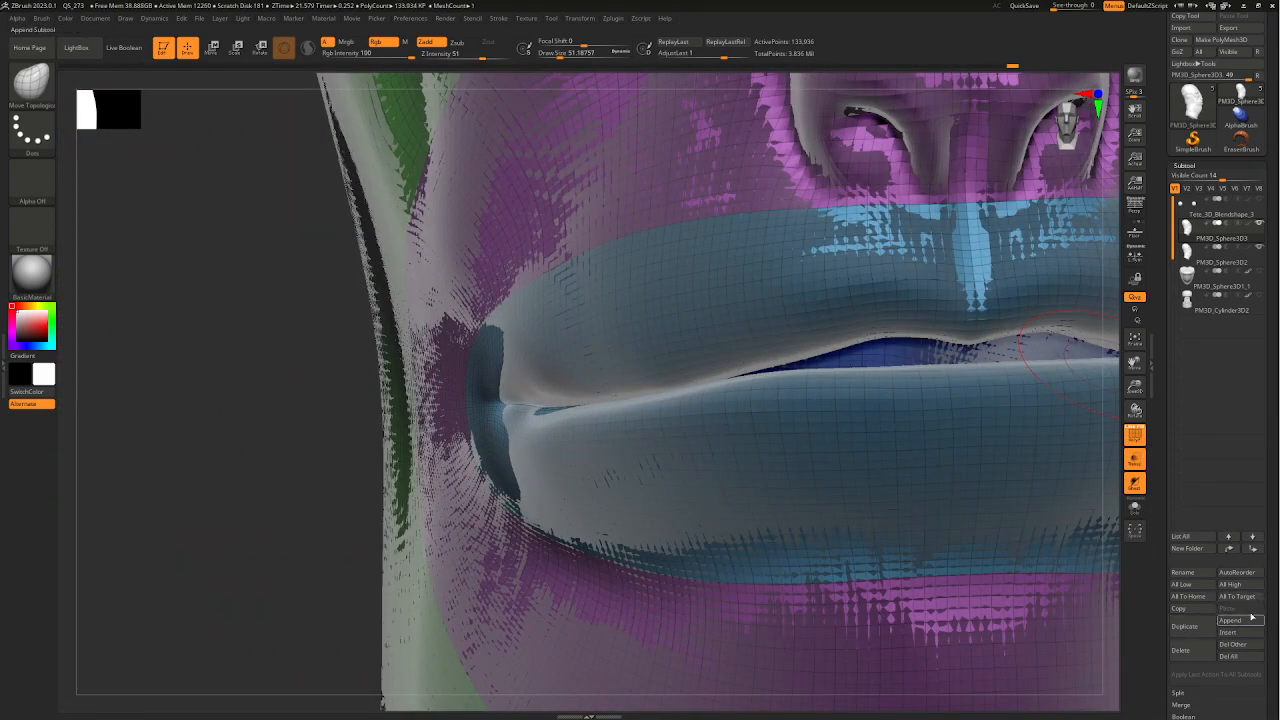
scroll(1251, 619, down, 5)
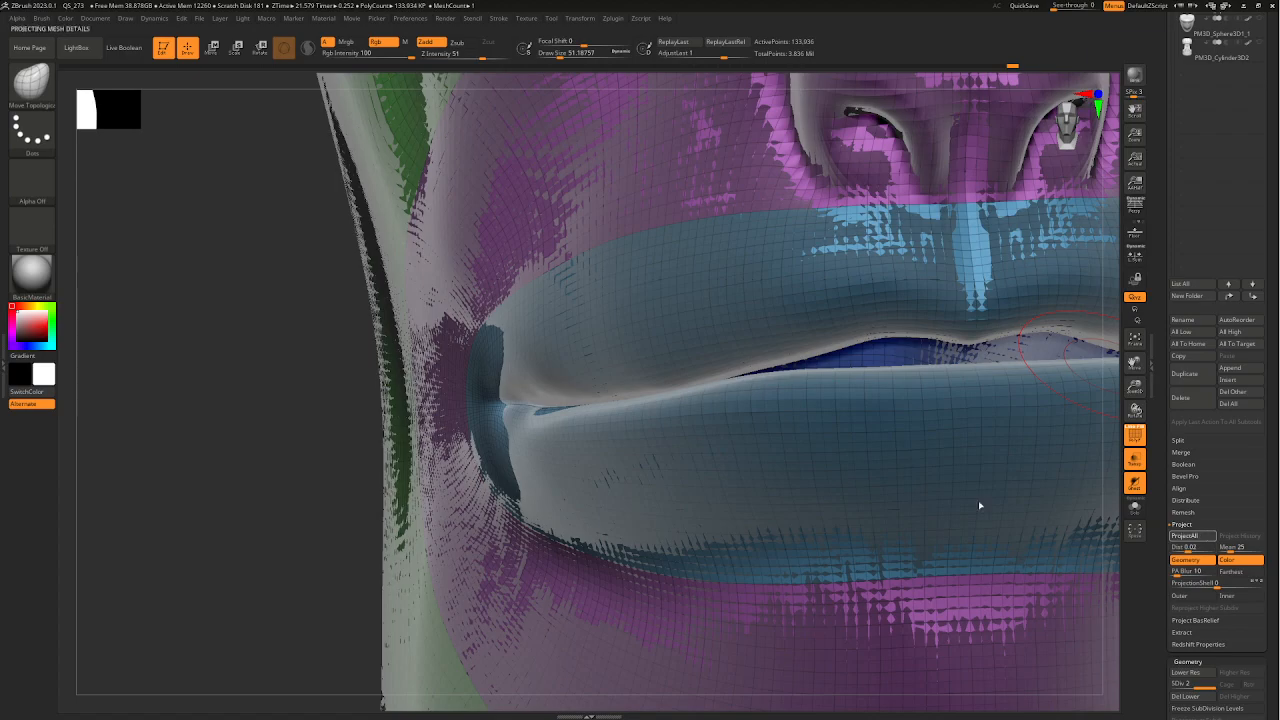
drag(271, 517, 450, 530)
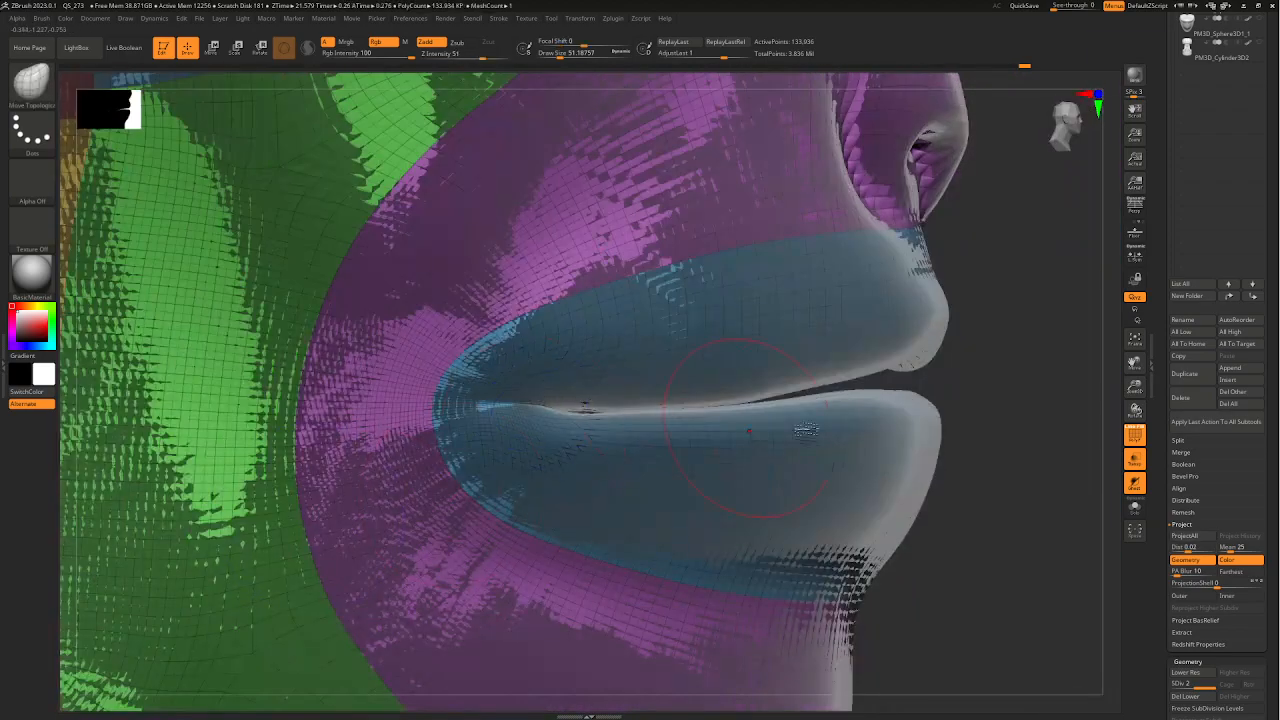
mouse_move(806, 430)
right_down()
mouse_move(594, 408)
mouse_move(880, 420)
mouse_move(708, 421)
right_up()
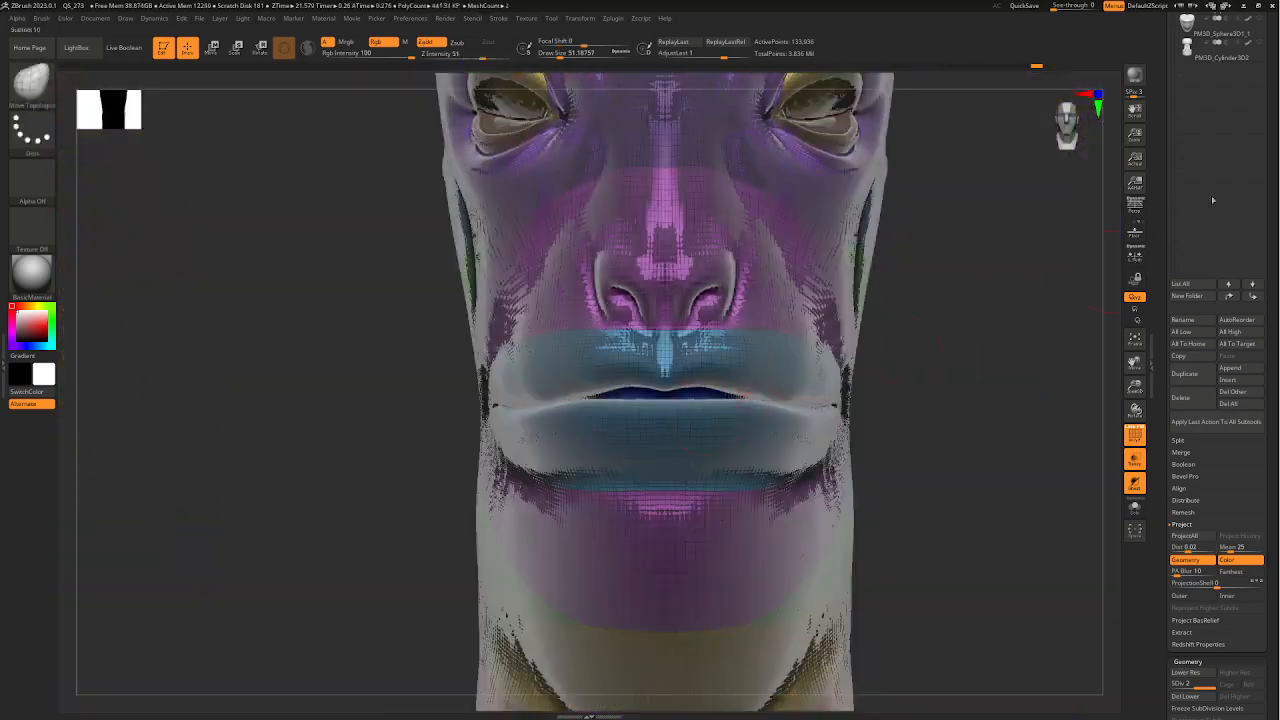
- Compare the two heads from the front by toggling subtool visibility, ending with only PM3D_Sphere3D2 shown
scroll(1277, 171, up, 5)
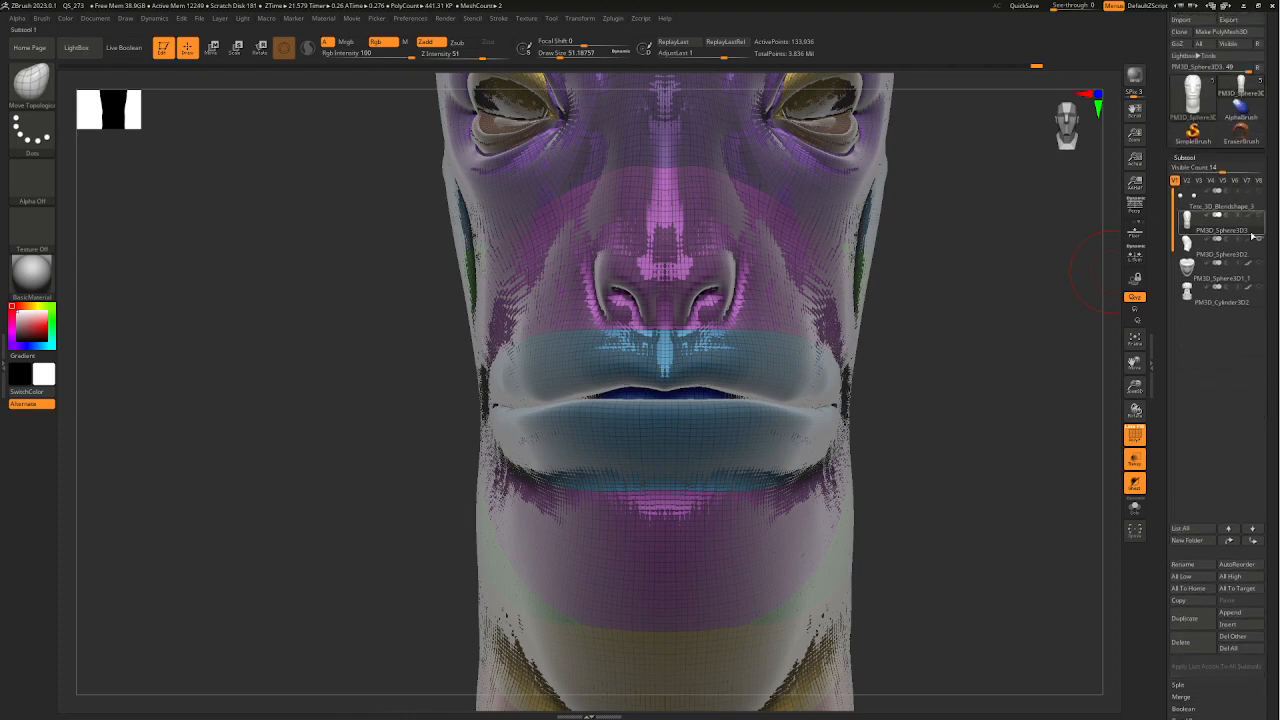
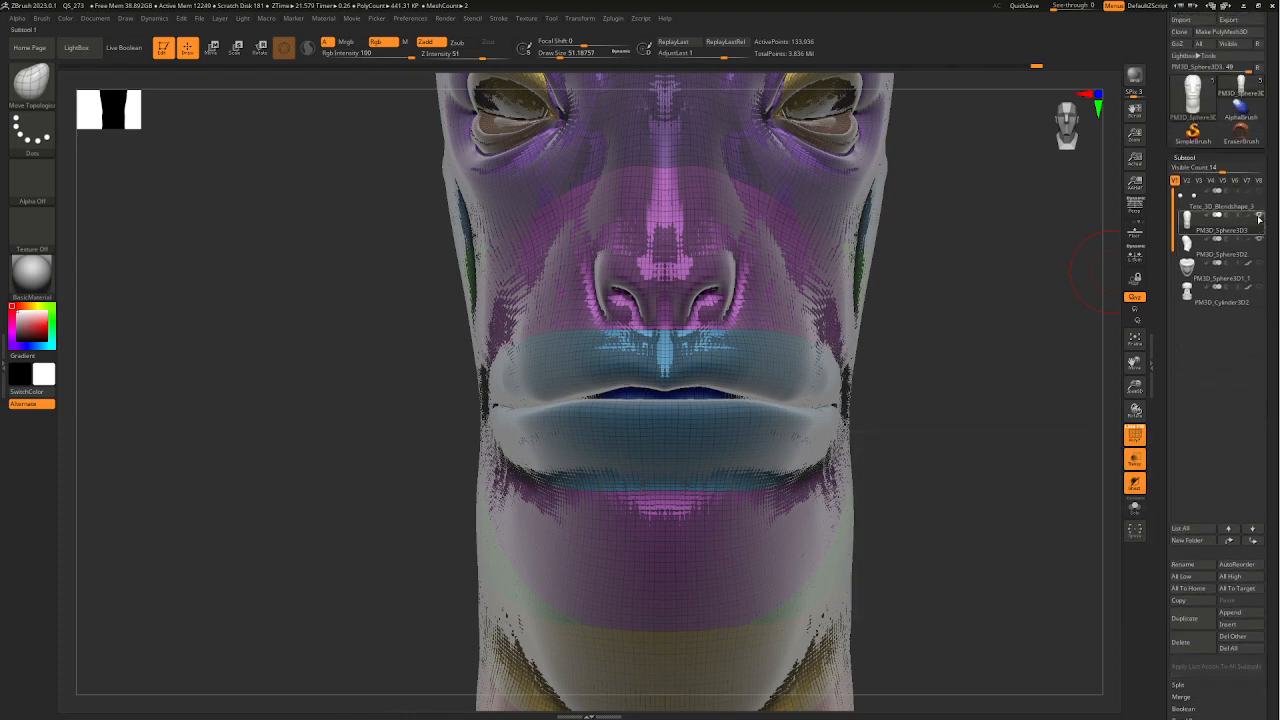
click(1259, 244)
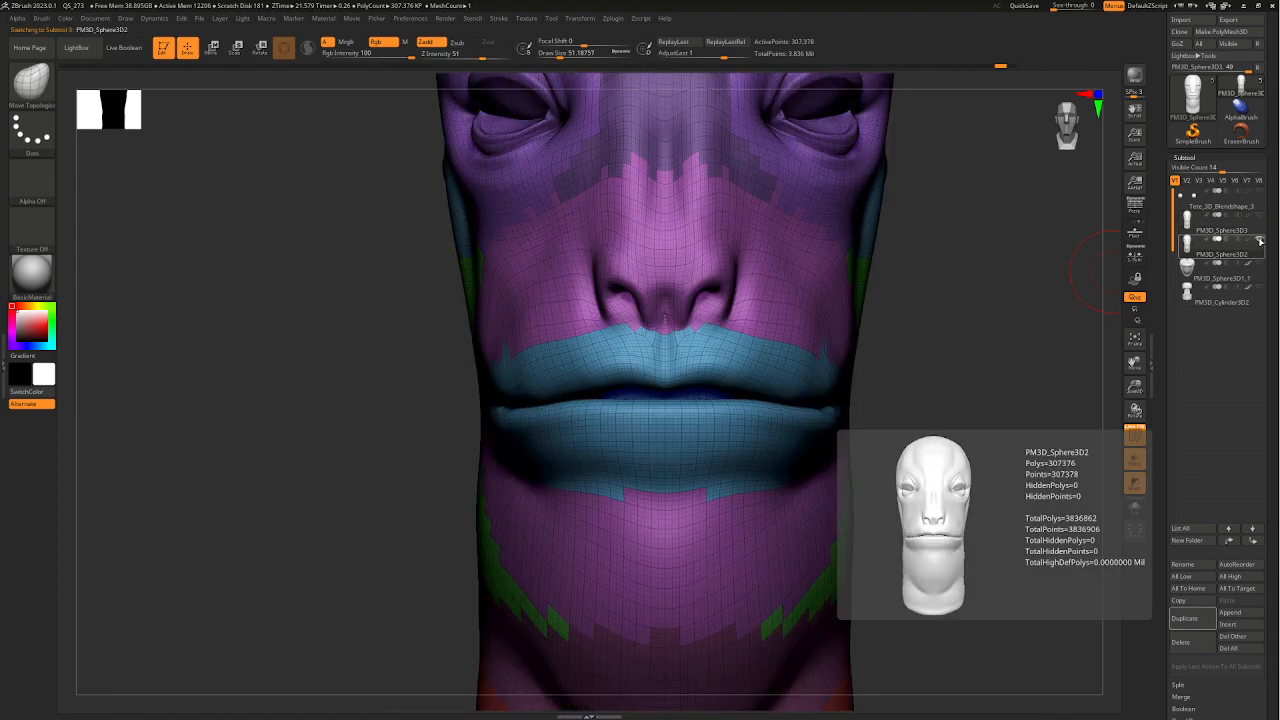
click(1259, 239)
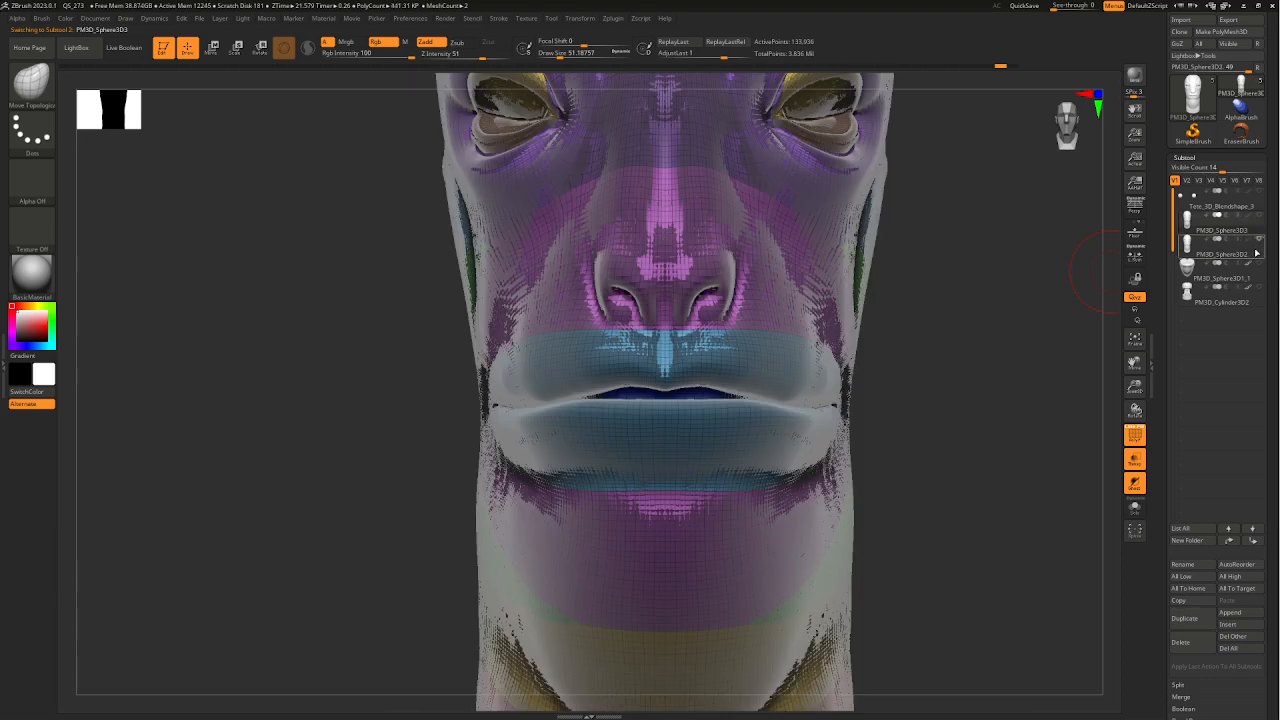
click(1259, 240)
alt+right_drag(946, 437, 825, 511)
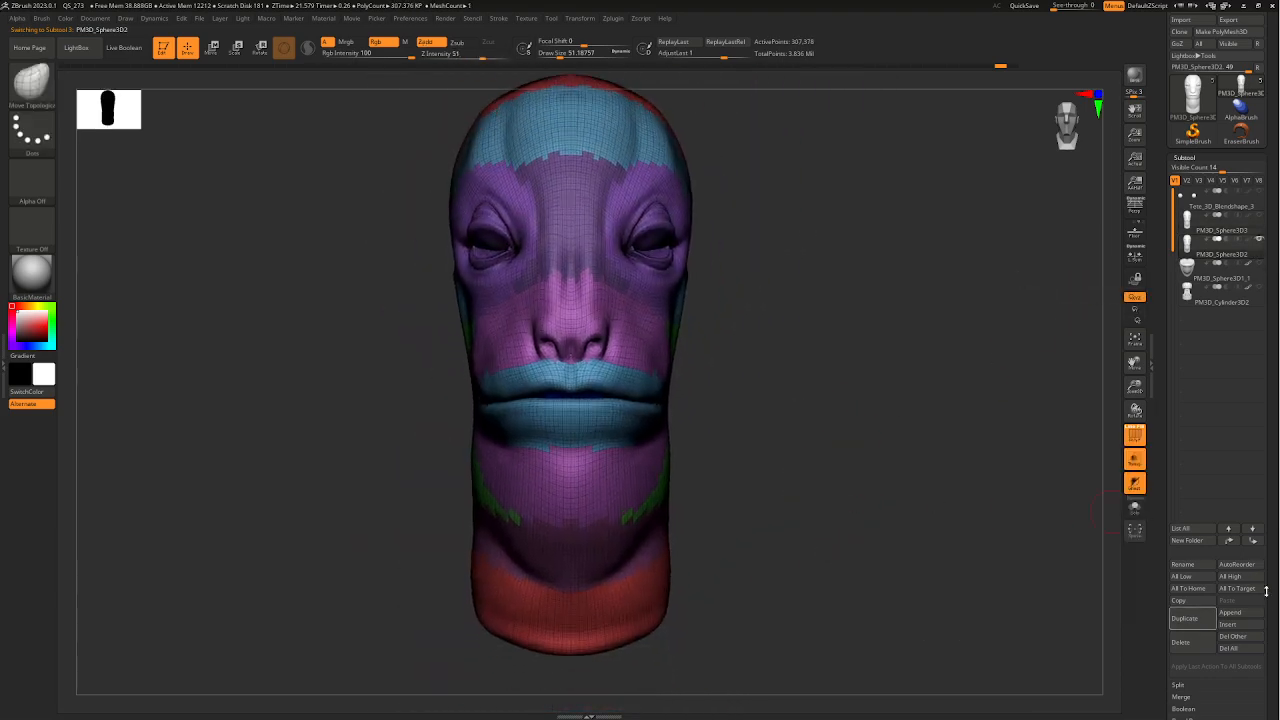
- Lower PM3D_Sphere3D2 to subdivision level 1, then bring it back up to level 3
drag(1268, 594, 1242, 477)
drag(1206, 609, 1159, 600)
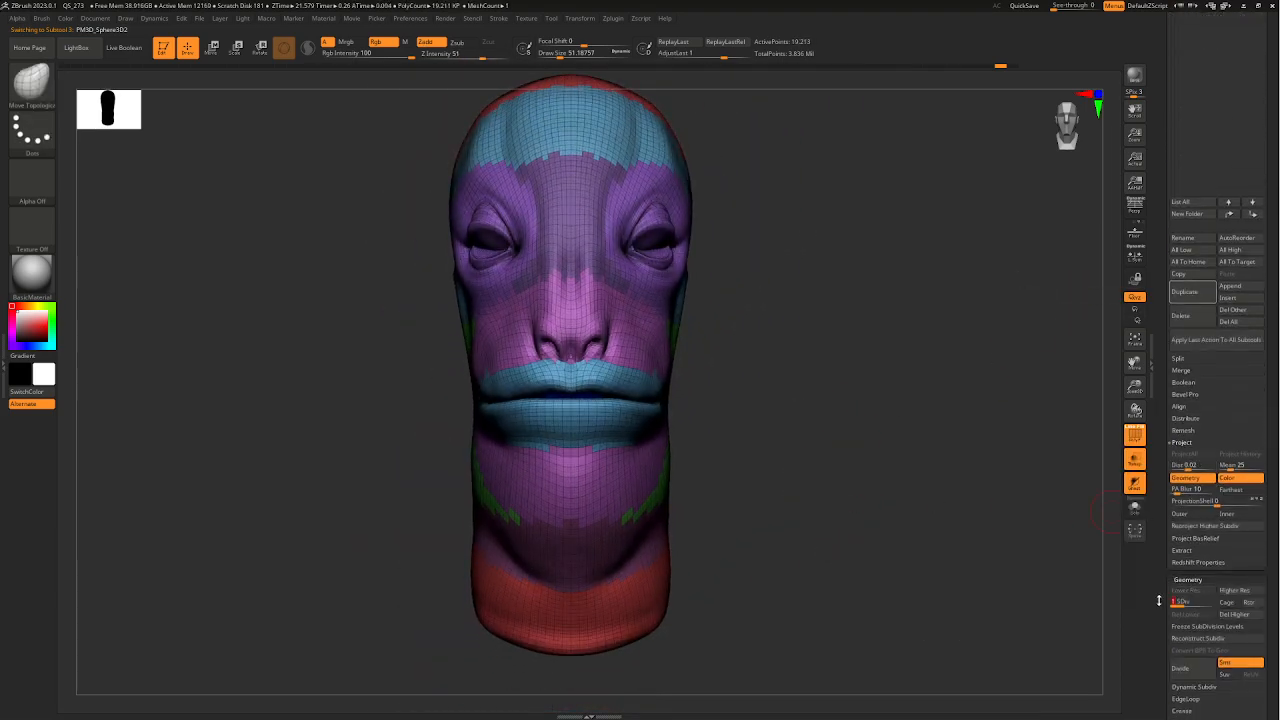
key(d)
key(d)
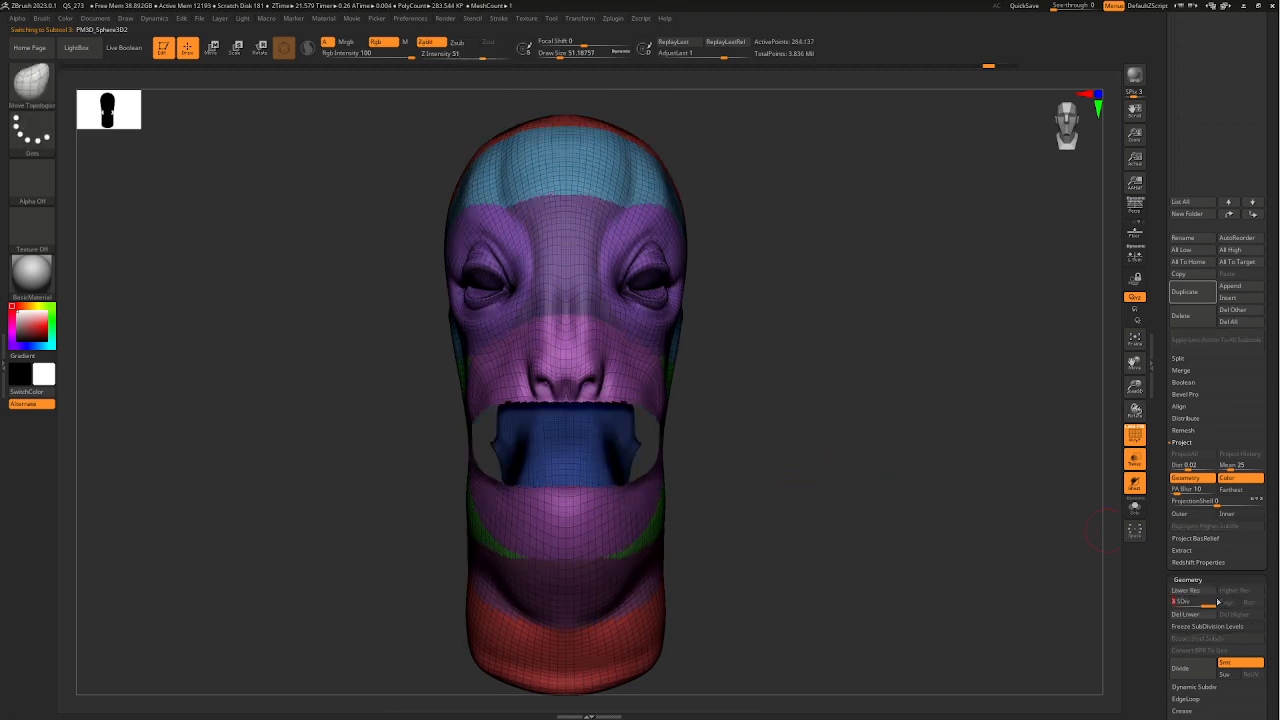
- Switch to PM3D_Sphere3D3, inspect its projected detail around the eyes and the whole head, and select PM3D_Sphere3D2
scroll(1226, 400, up, 10)
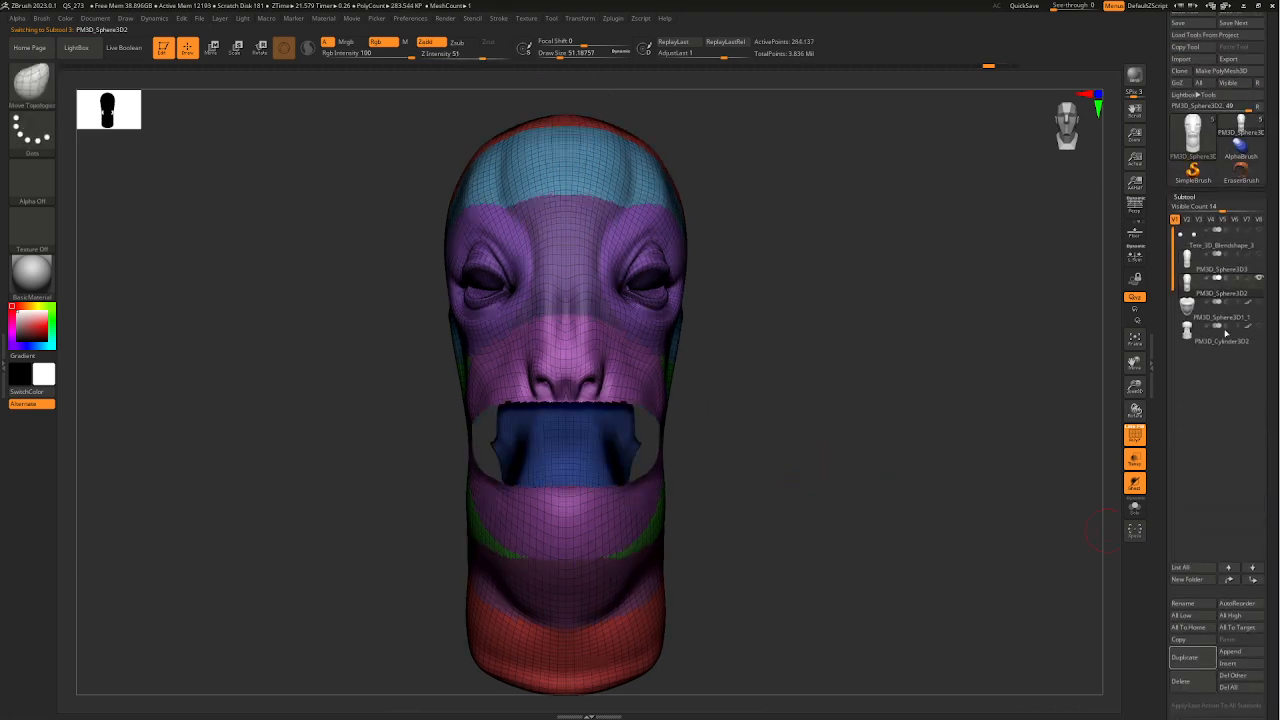
alt+drag(743, 414, 854, 469)
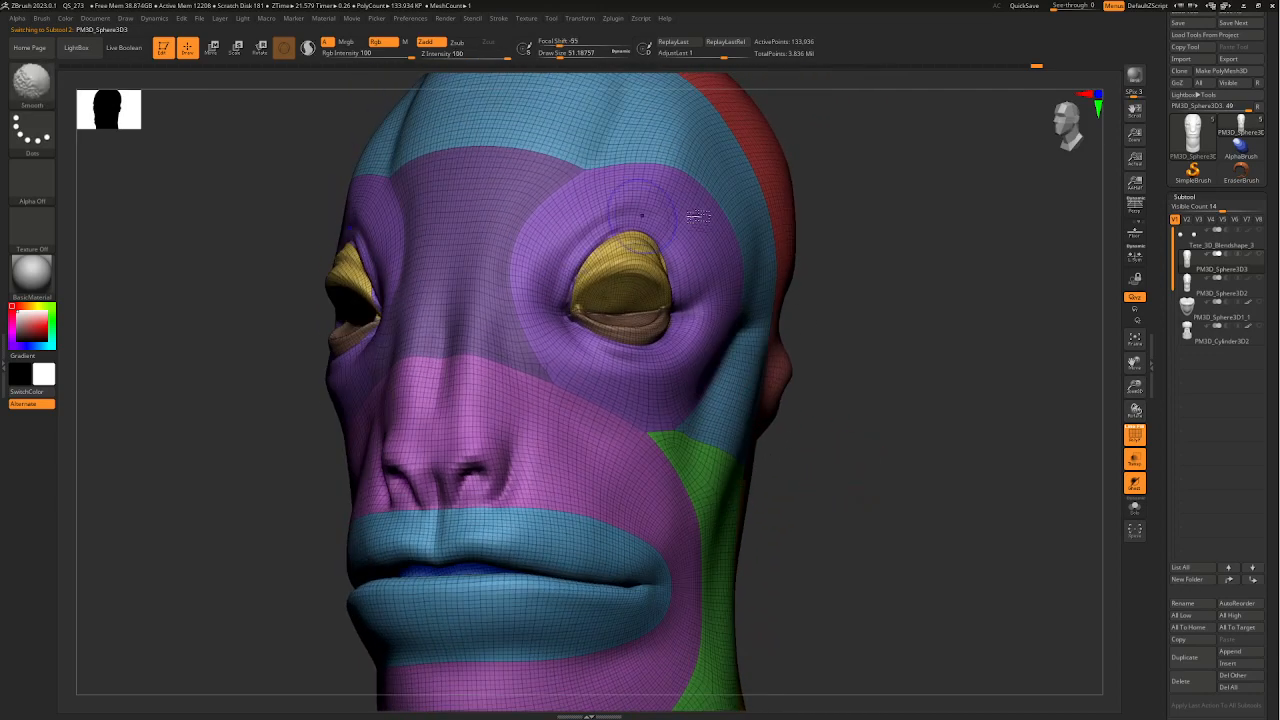
mouse_move(641, 215)
shift+mouse_down()
mouse_move(886, 443)
mouse_move(800, 527)
shift+mouse_up()
key(f)
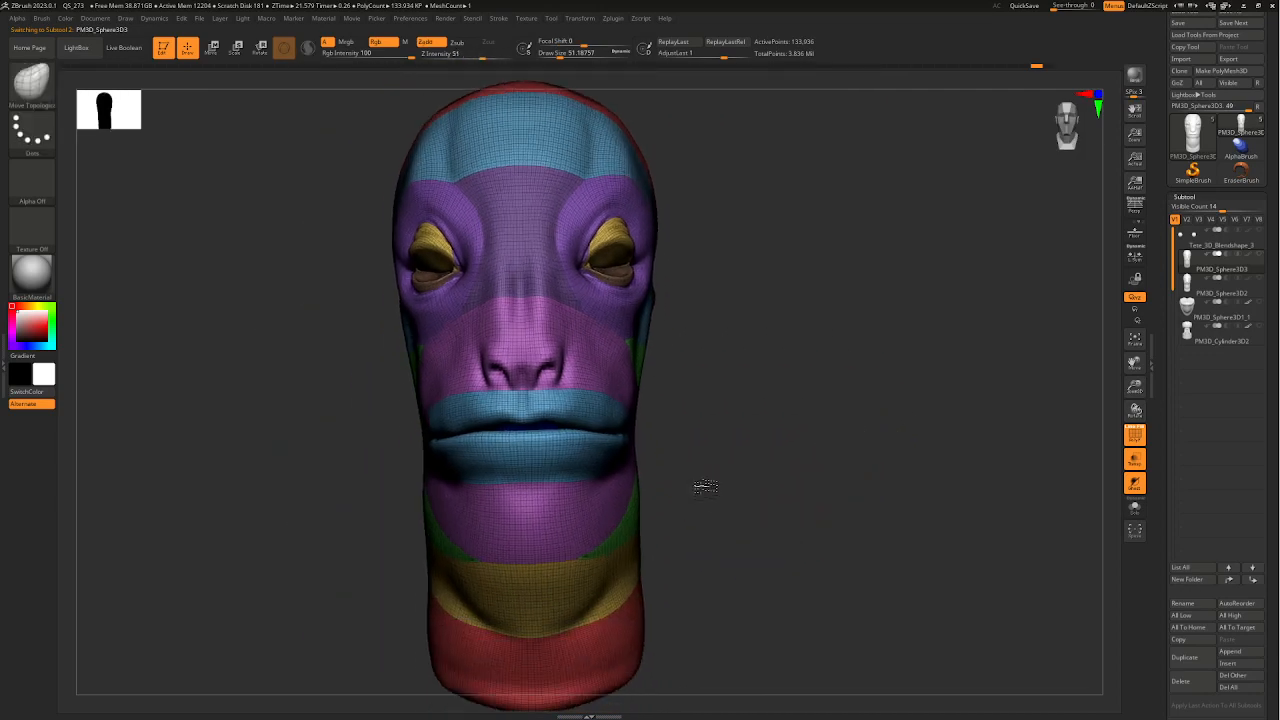
drag(700, 486, 787, 484)
click(1189, 284)
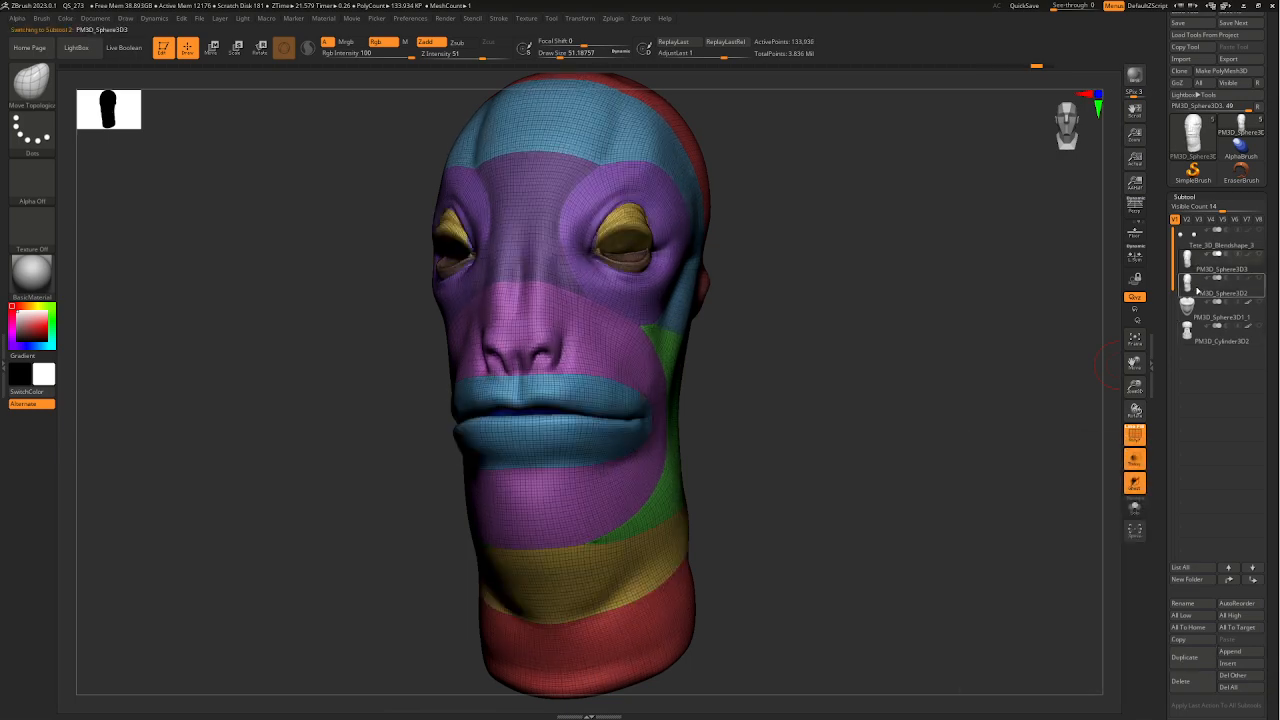
- Inspect PM3D_Sphere3D3's projected topology from the side and front of the face
click(1196, 286)
ctrl+right_drag(846, 530, 660, 478)
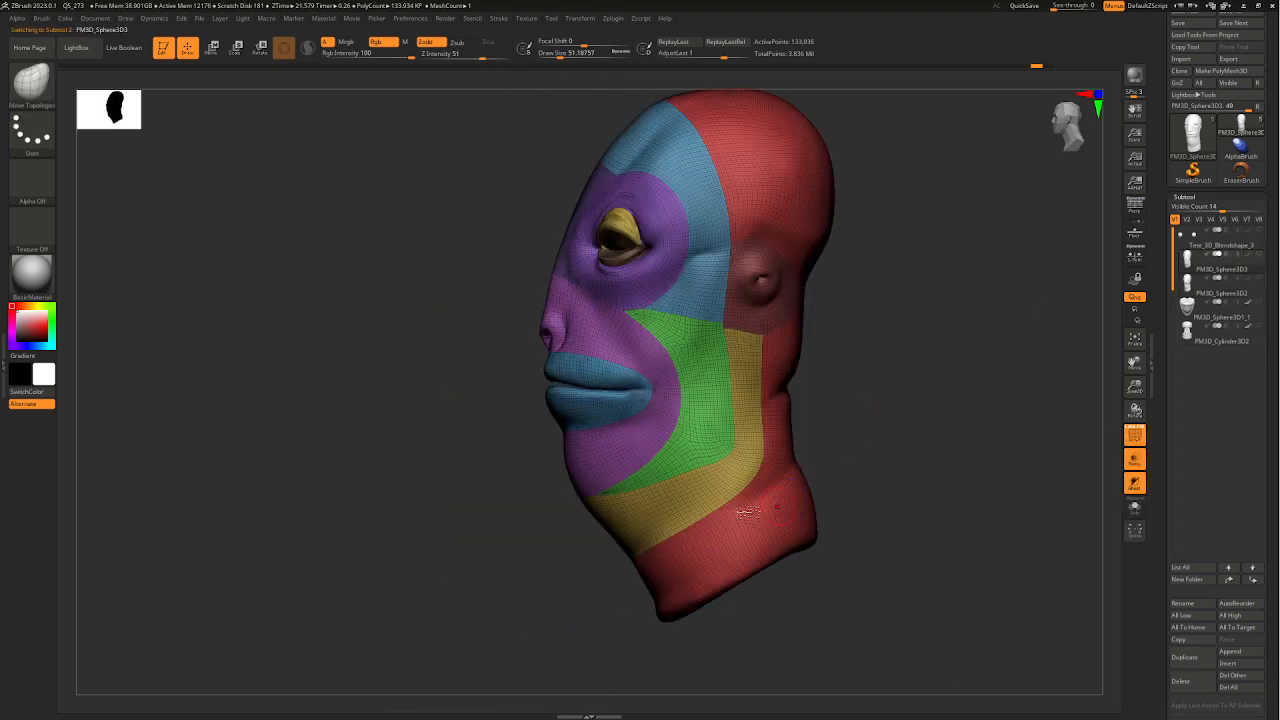
ctrl+right_drag(700, 330, 658, 433)
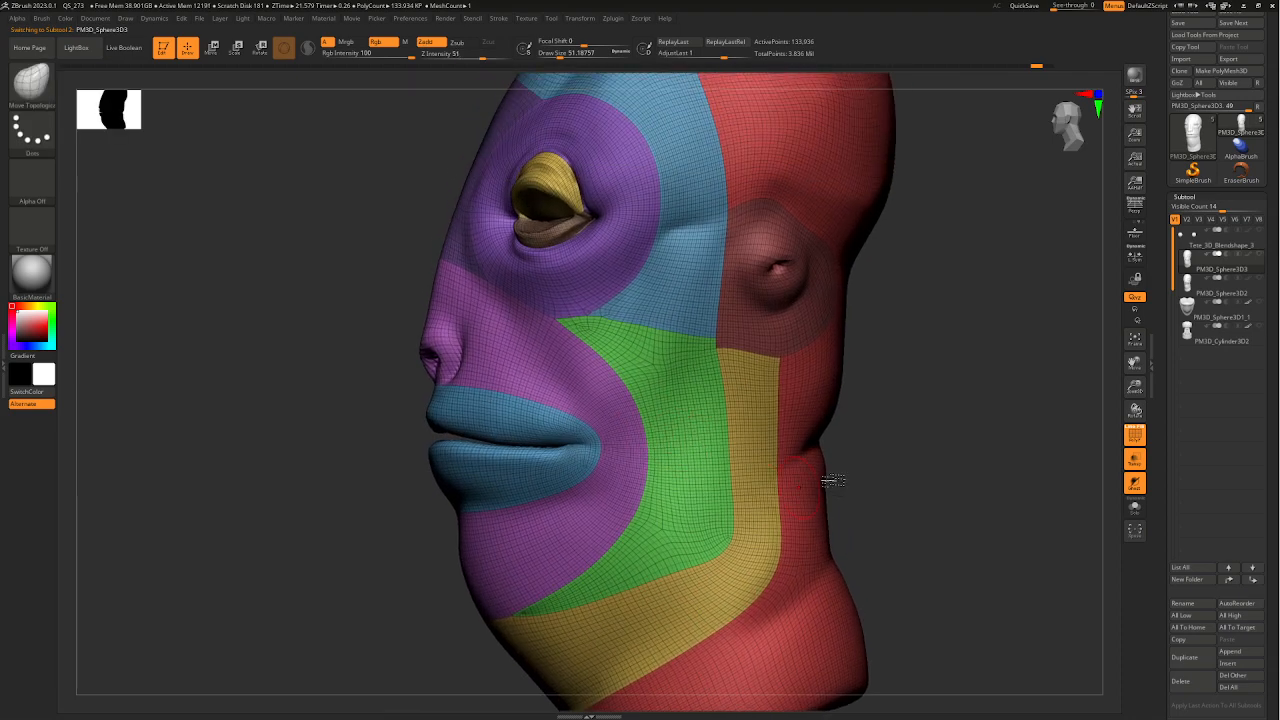
right_drag(833, 481, 777, 466)
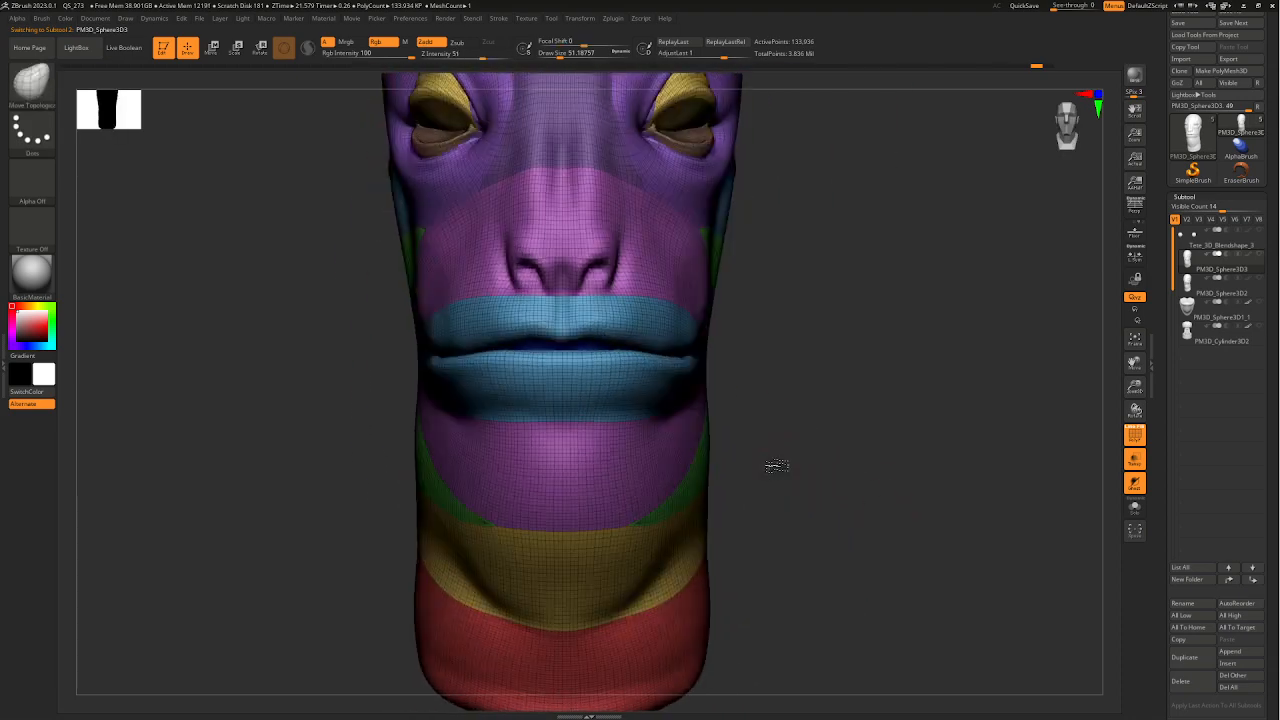
scroll(1251, 464, down, 5)
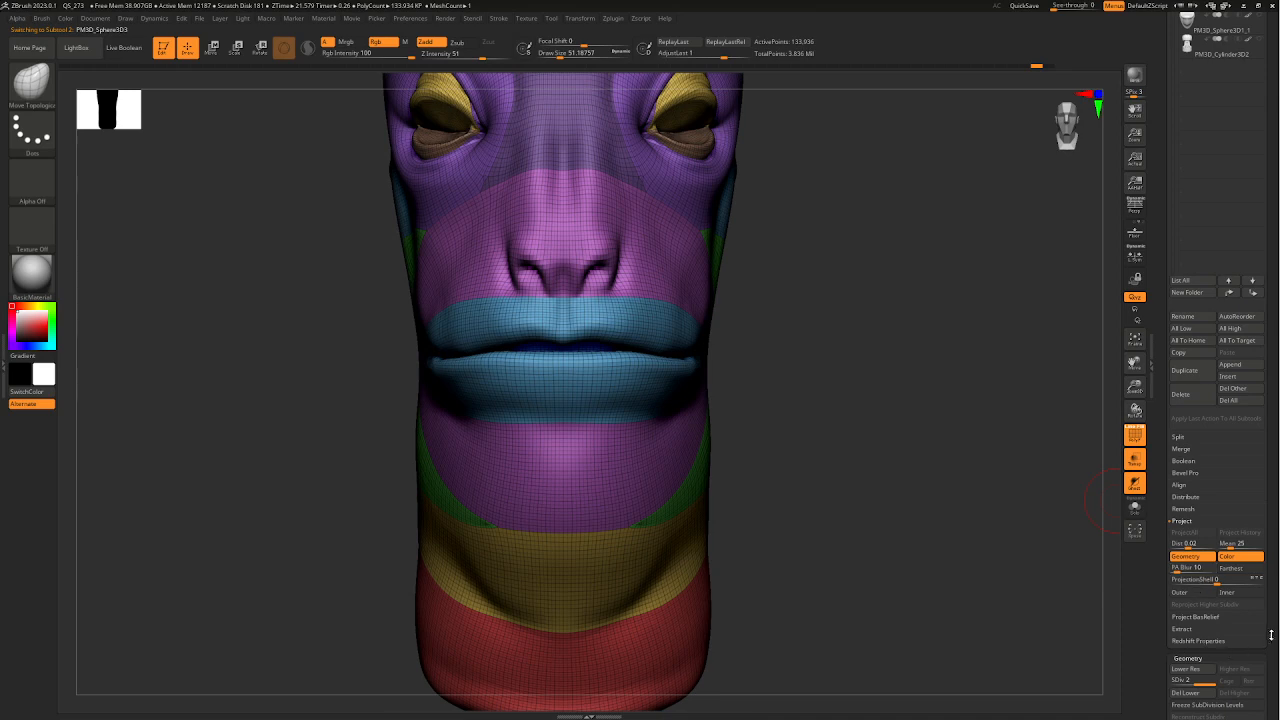
scroll(1271, 635, down, 3)
drag(1166, 605, 1160, 605)
alt+drag(863, 583, 873, 485)
click(1195, 541)
click(1192, 605)
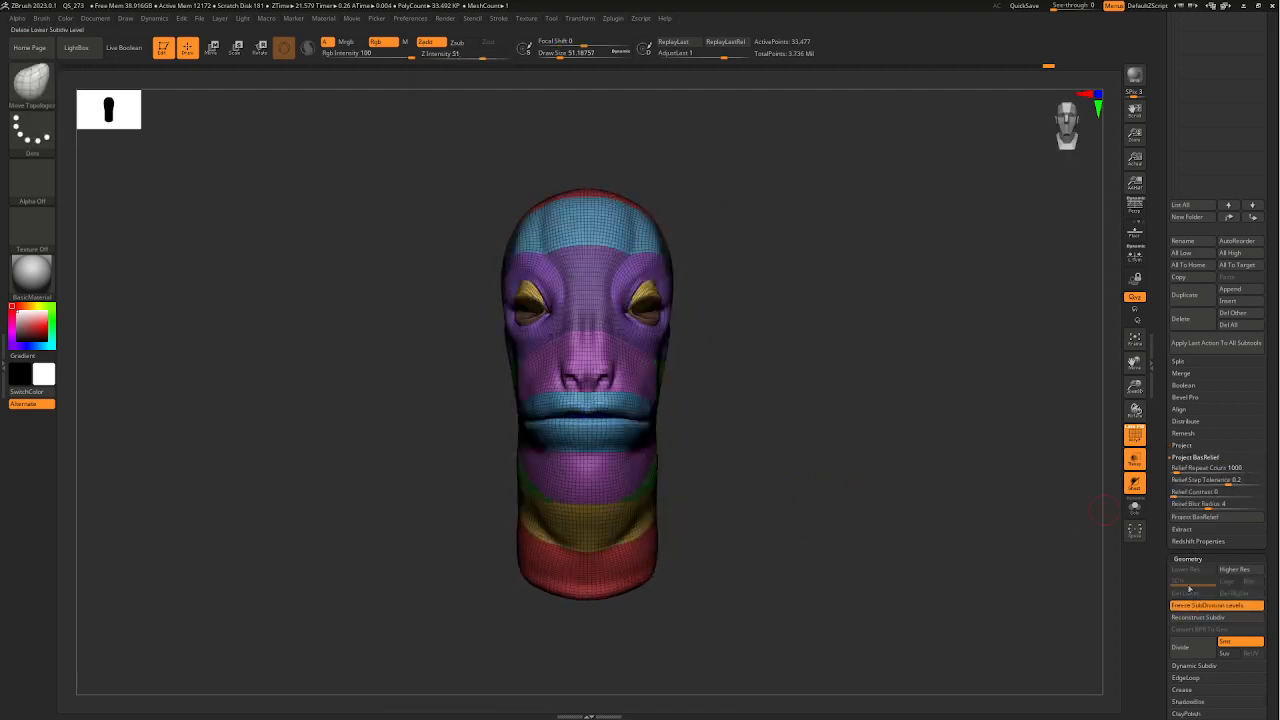
key(ctrl+z)
click(1205, 583)
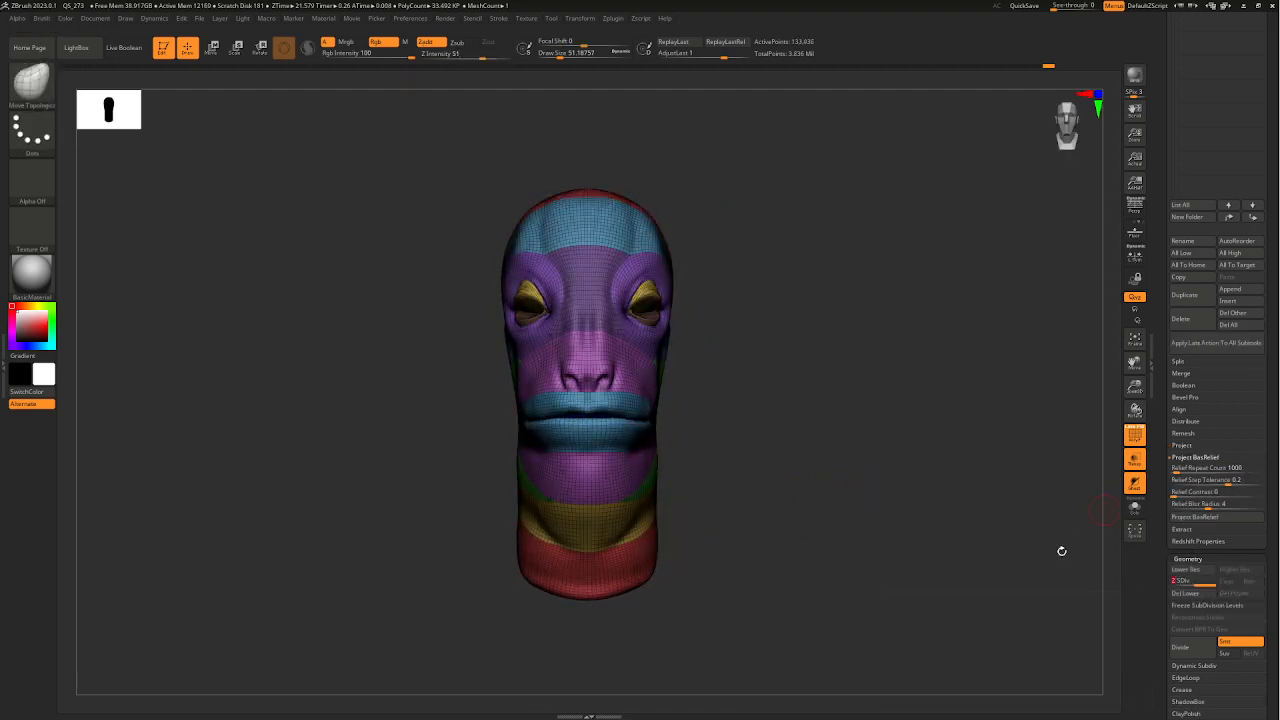
- Examine PM3D_Sphere3D3's edge flow around the eyes, nose, lips, jaw and neck at subdivision level 2
ctrl+right_drag(728, 540, 747, 525)
mouse_move(747, 524)
mouse_down()
mouse_move(920, 517)
mouse_move(886, 517)
mouse_move(883, 423)
mouse_move(900, 410)
mouse_up()
mouse_move(706, 306)
ctrl+right_down()
mouse_move(709, 366)
mouse_move(772, 444)
mouse_move(795, 451)
ctrl+right_up()
ctrl+right_drag(845, 535, 832, 442)
drag(1271, 243, 1262, 365)
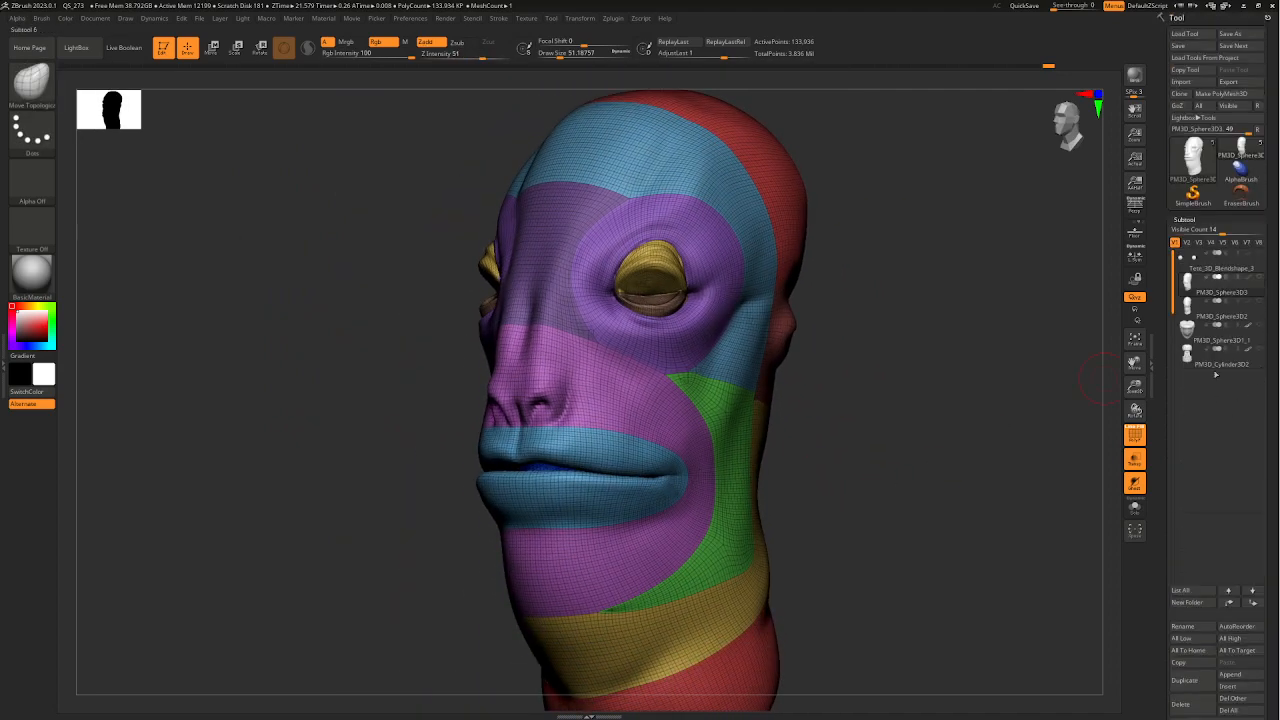
alt+right_drag(660, 510, 675, 440)
mouse_move(675, 440)
right_down()
mouse_move(838, 511)
mouse_move(789, 471)
mouse_move(736, 455)
right_up()
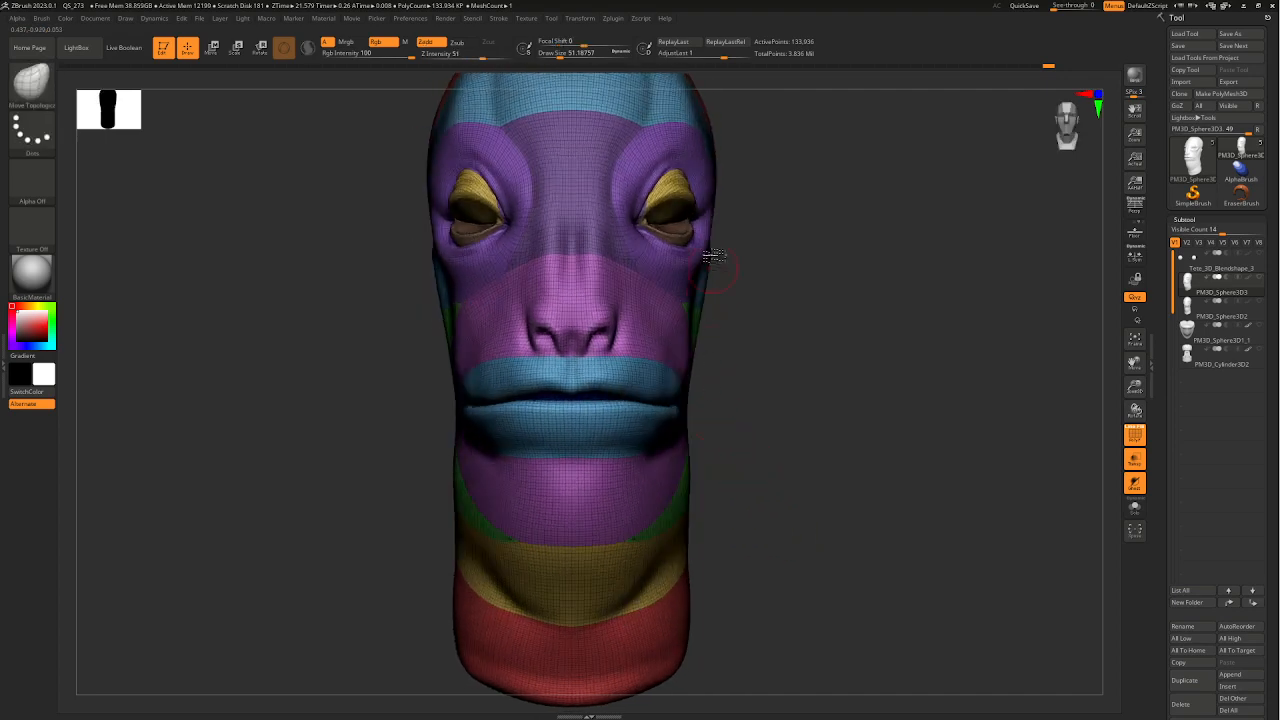
alt+right_drag(690, 302, 608, 440)
alt+right_drag(650, 502, 652, 405)
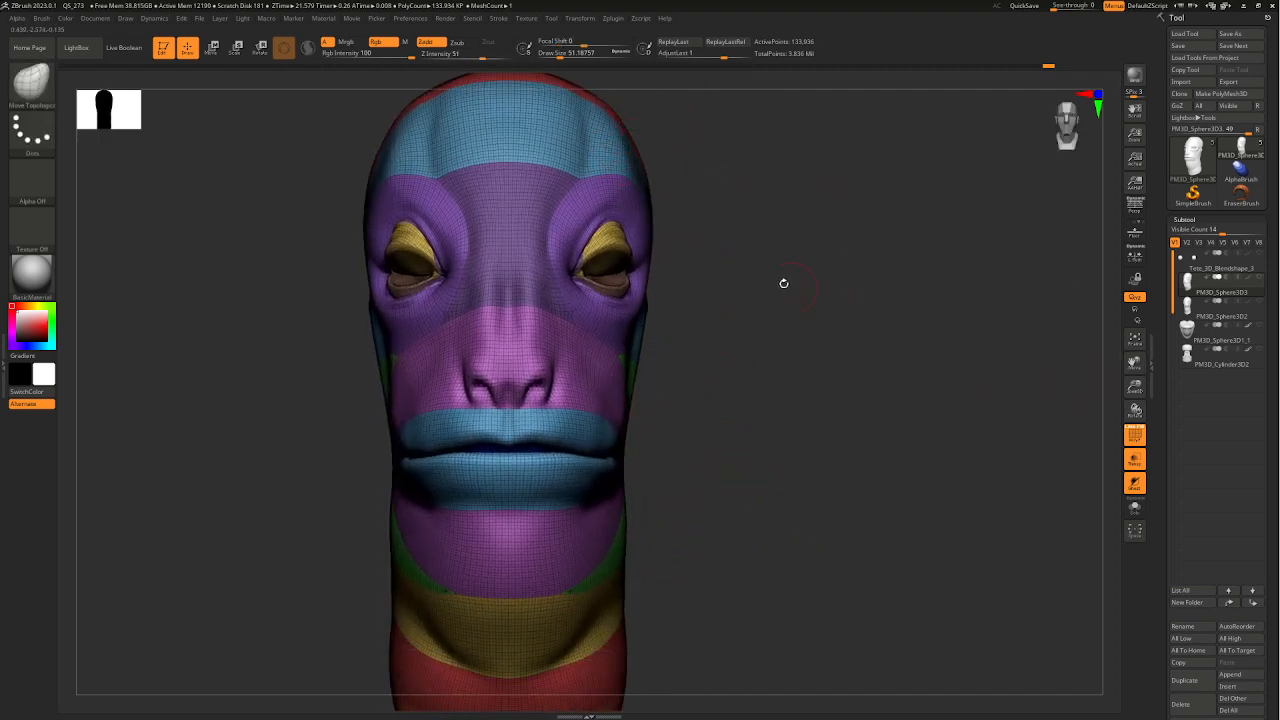
alt+right_drag(673, 490, 711, 414)
ctrl+right_drag(756, 462, 800, 430)
alt+right_drag(824, 345, 780, 467)
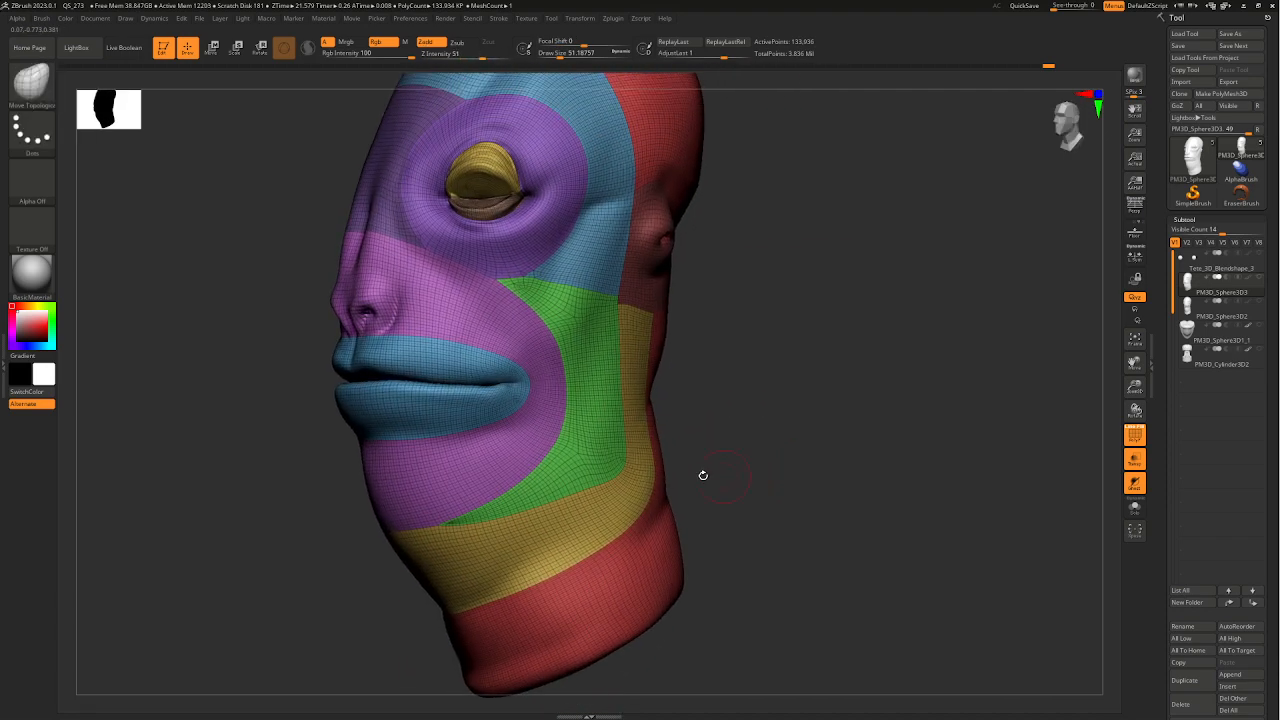
mouse_move(667, 376)
right_down()
mouse_move(768, 383)
mouse_move(743, 386)
mouse_move(673, 465)
mouse_move(606, 357)
mouse_move(608, 486)
right_up()
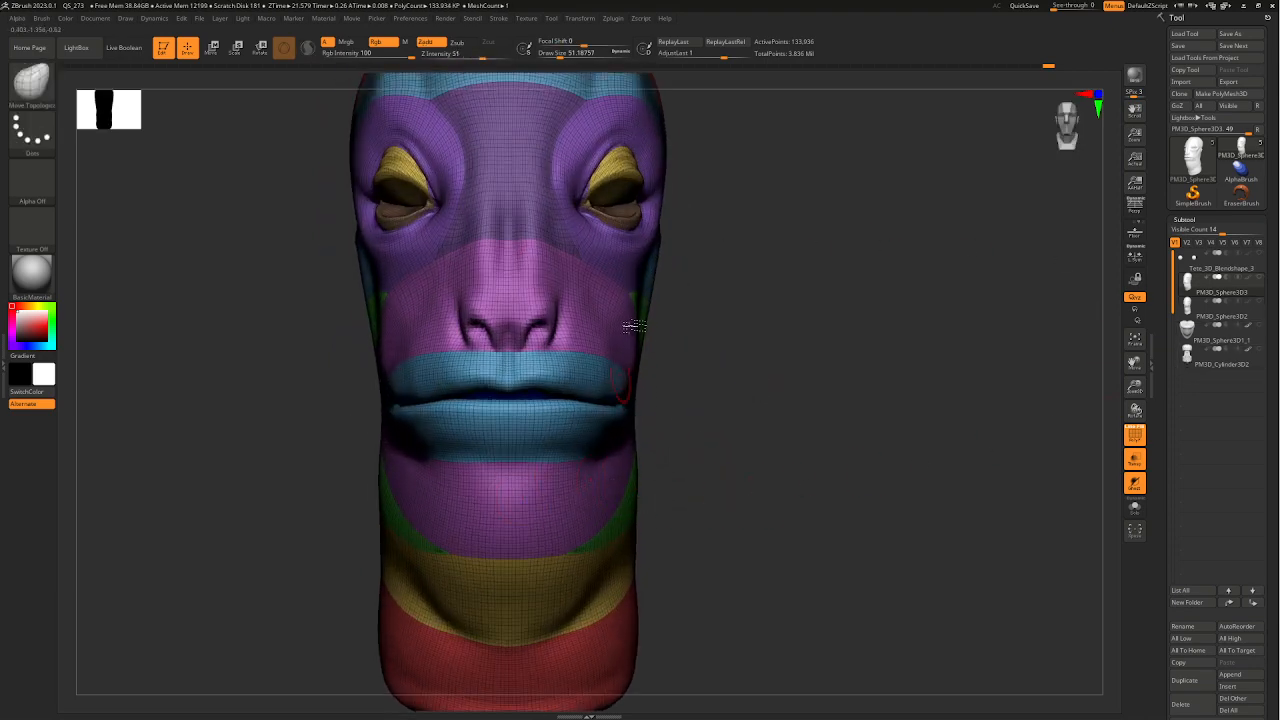
alt+right_drag(588, 546, 578, 492)
right_drag(683, 503, 607, 486)
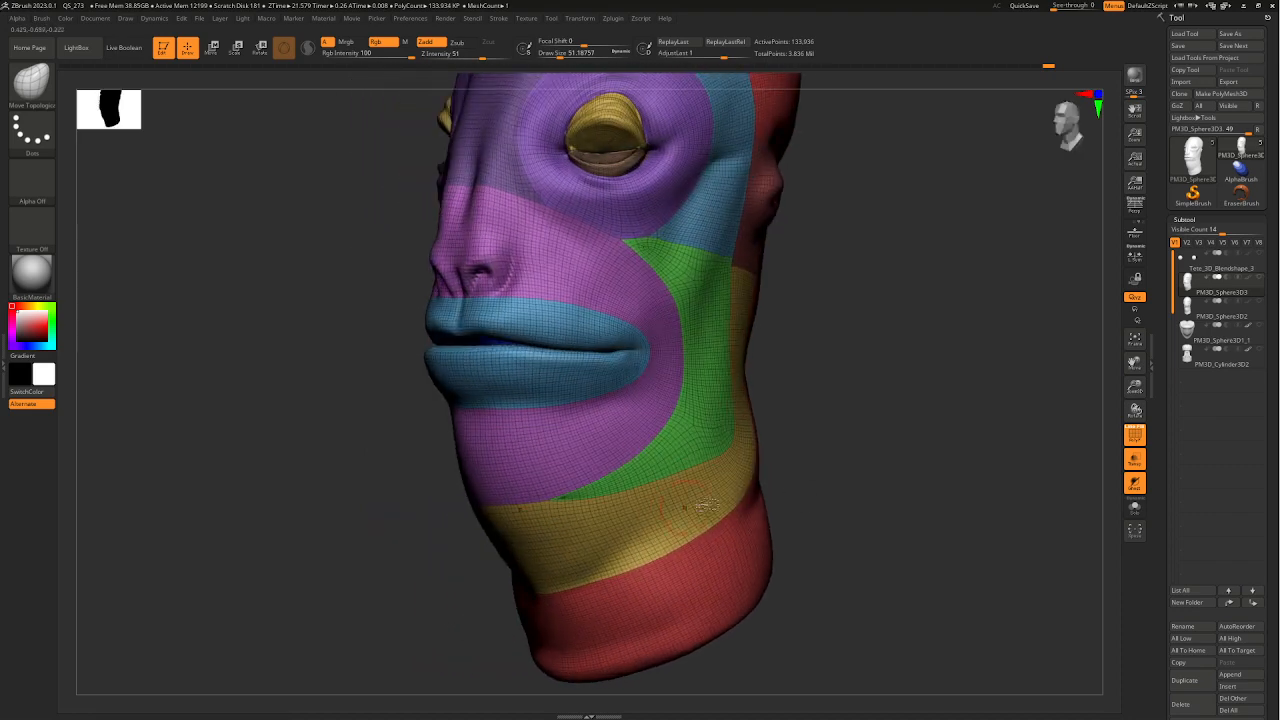
- Divide PM3D_Sphere3D3 once to add subdivision level 3
scroll(1273, 552, down, 10)
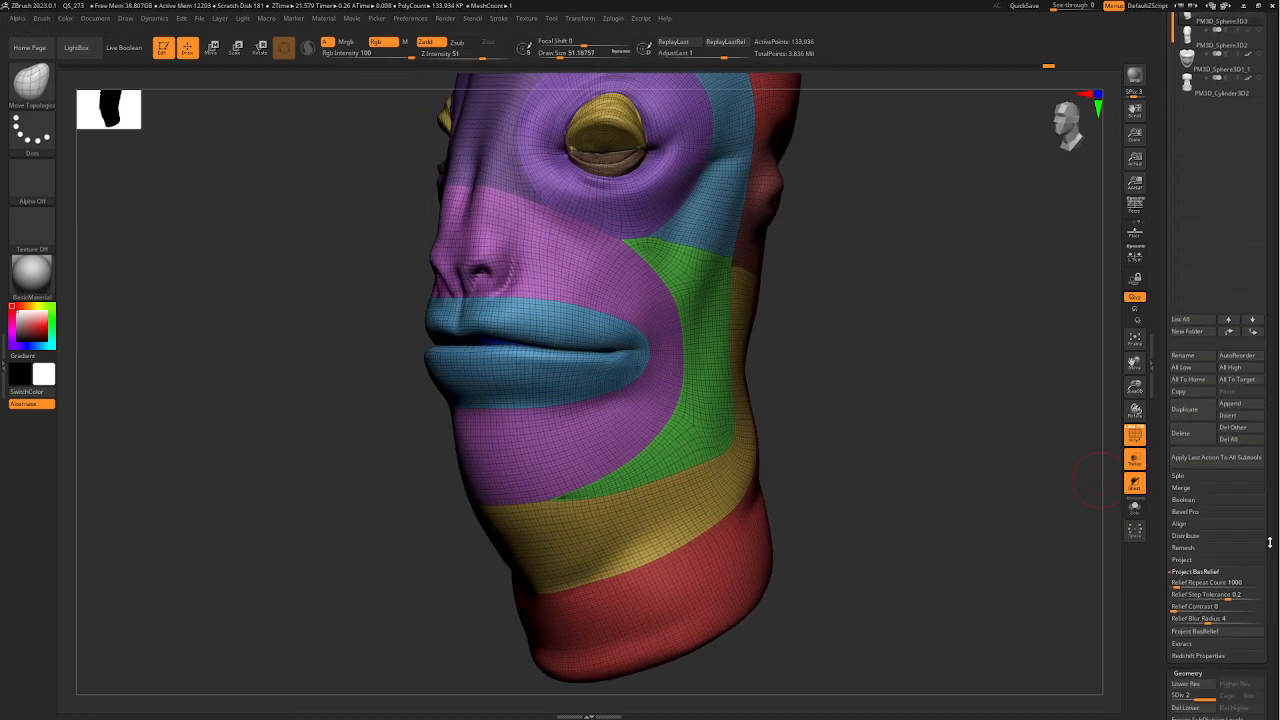
scroll(1264, 489, up, 2)
key(ctrl+d)
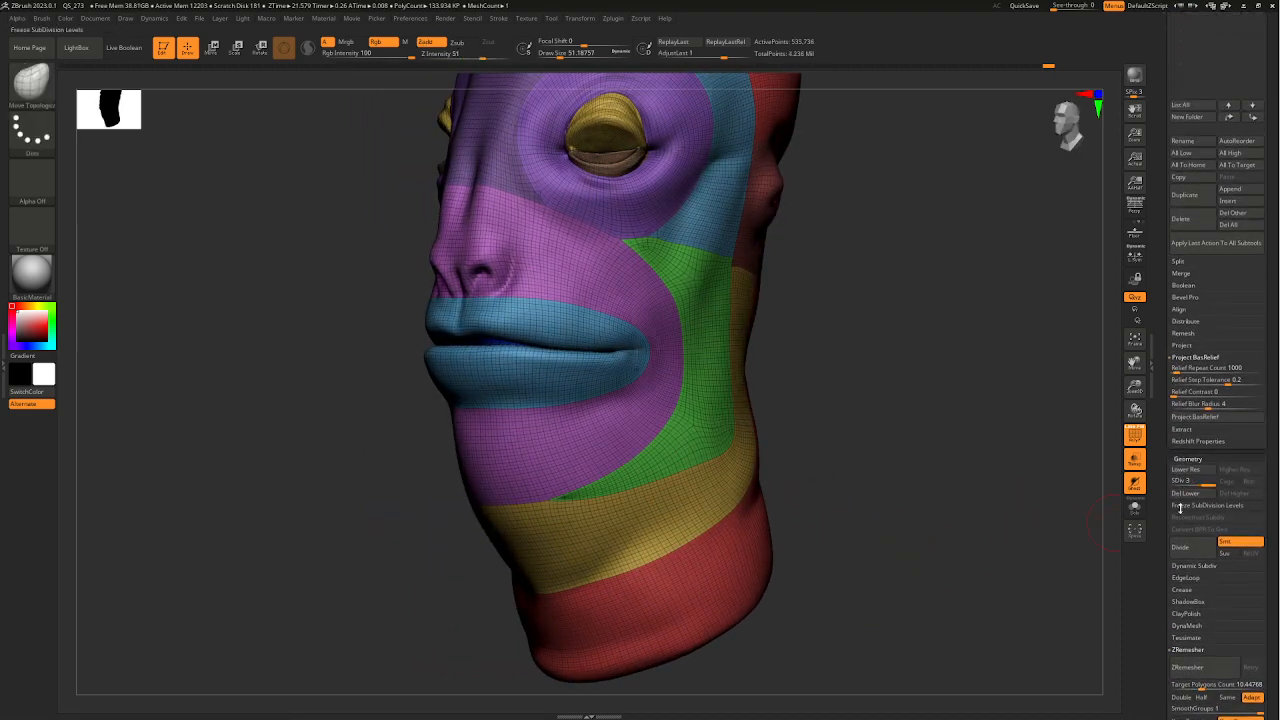
scroll(1267, 427, up, 10)
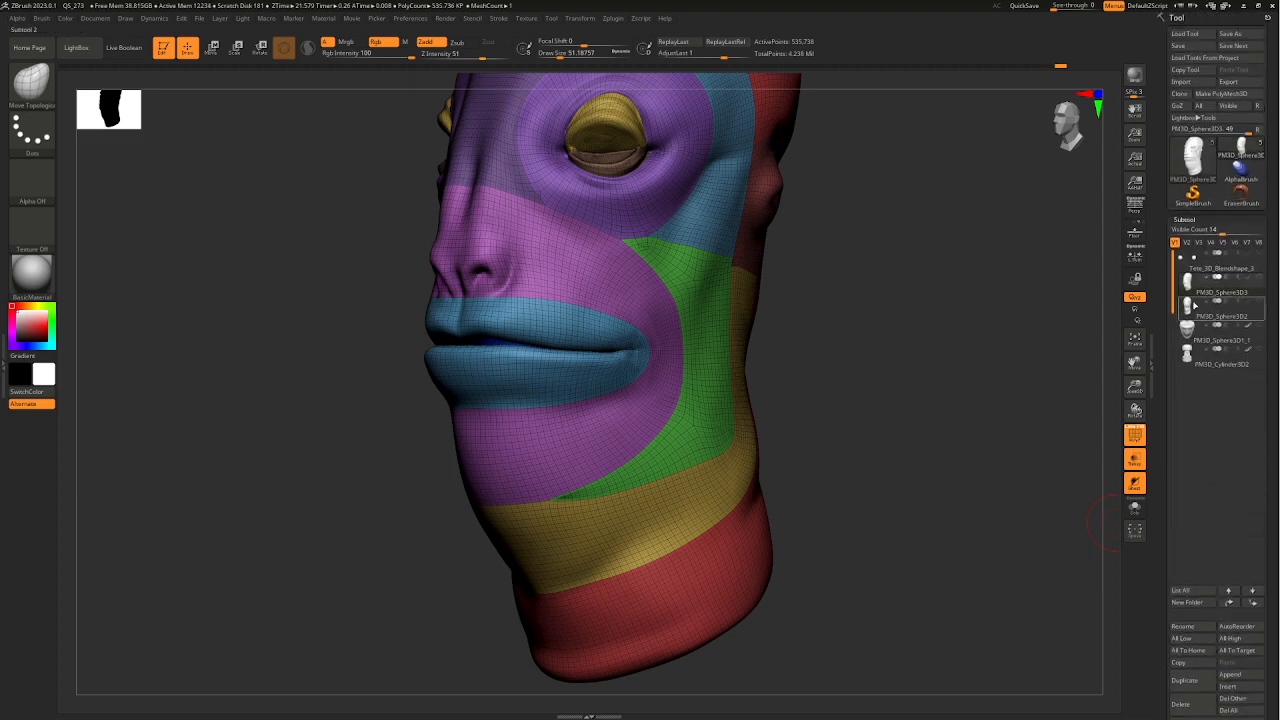
- Compare the head with PM3D_Sphere3D2 by switching to that subtool and back to PM3D_Sphere3D3
click(1194, 306)
ctrl+shift+click(874, 422)
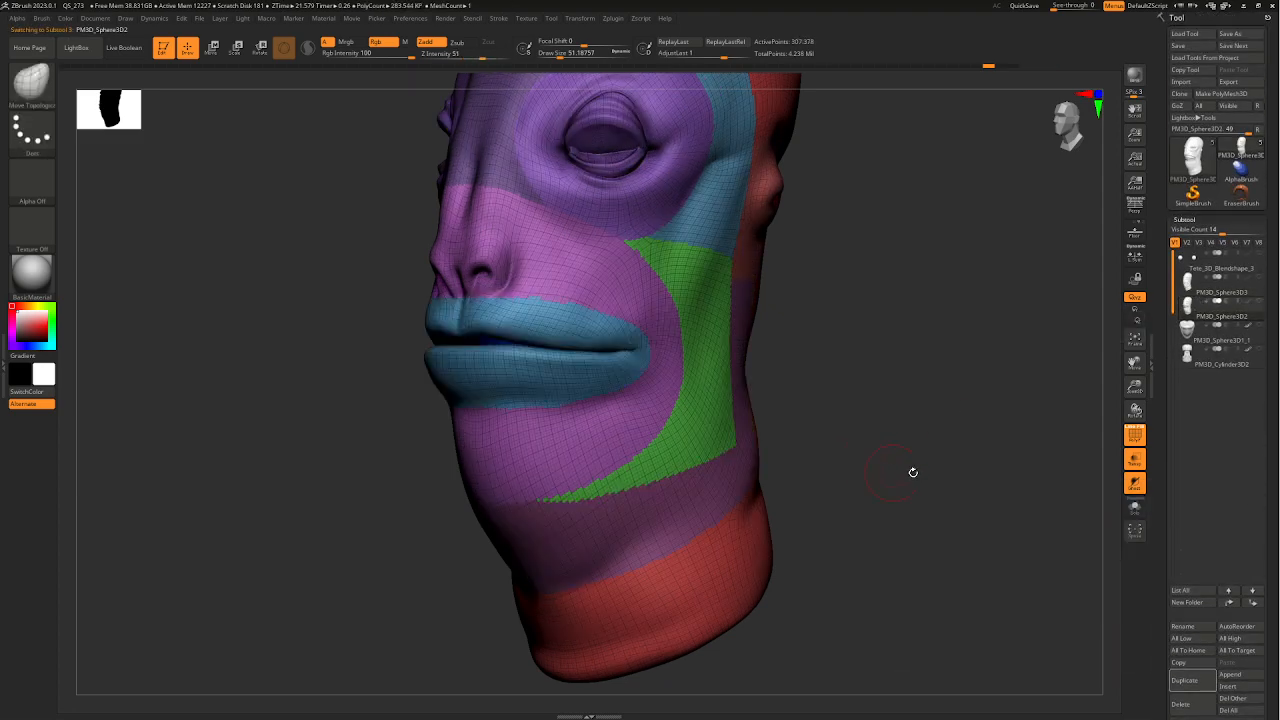
click(1190, 284)
- Show PM3D_Sphere3D2 alongside, project its detail onto level 3 of PM3D_Sphere3D3 with ProjectAll, and check how the two heads overlap
scroll(1258, 486, down, 5)
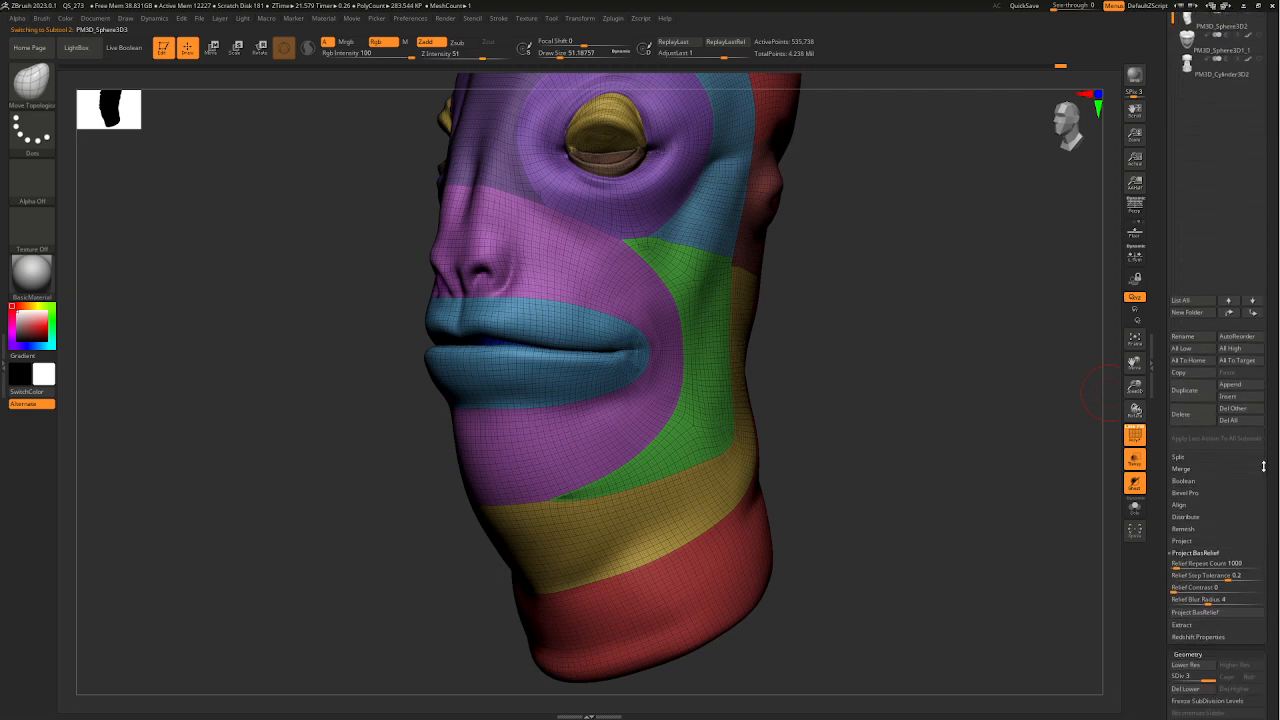
click(1262, 119)
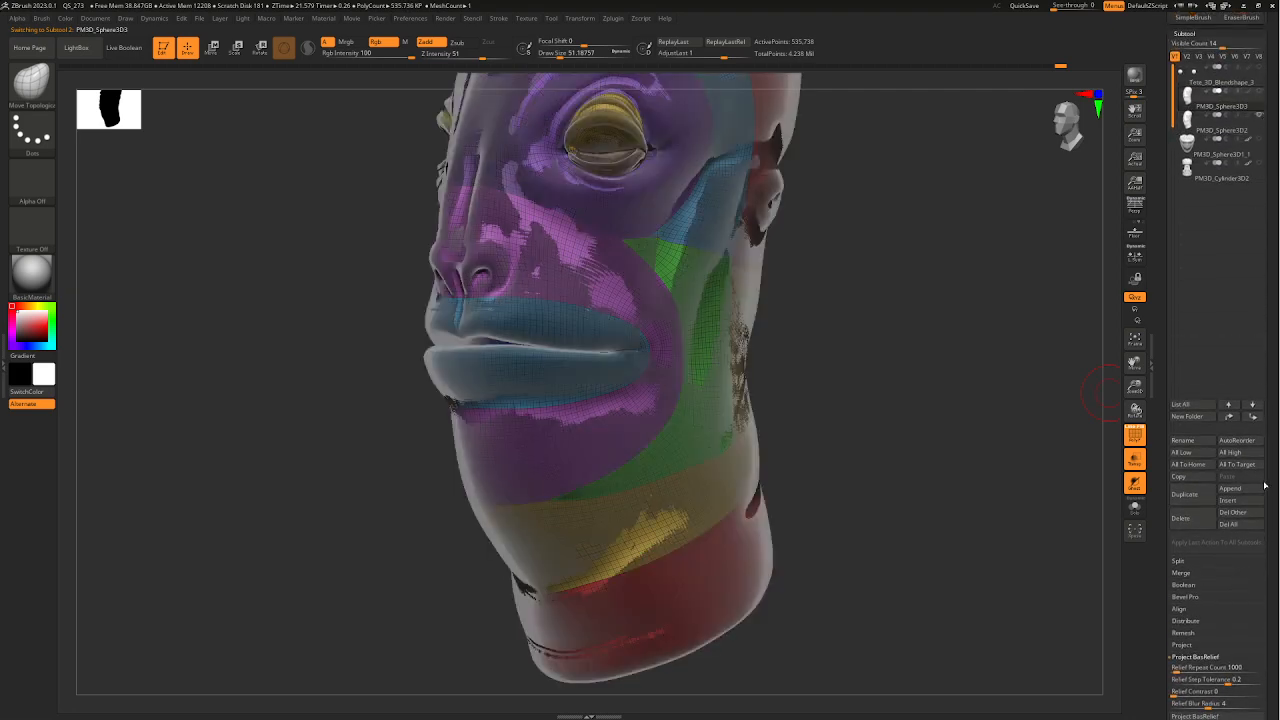
scroll(1266, 512, down, 3)
click(1186, 531)
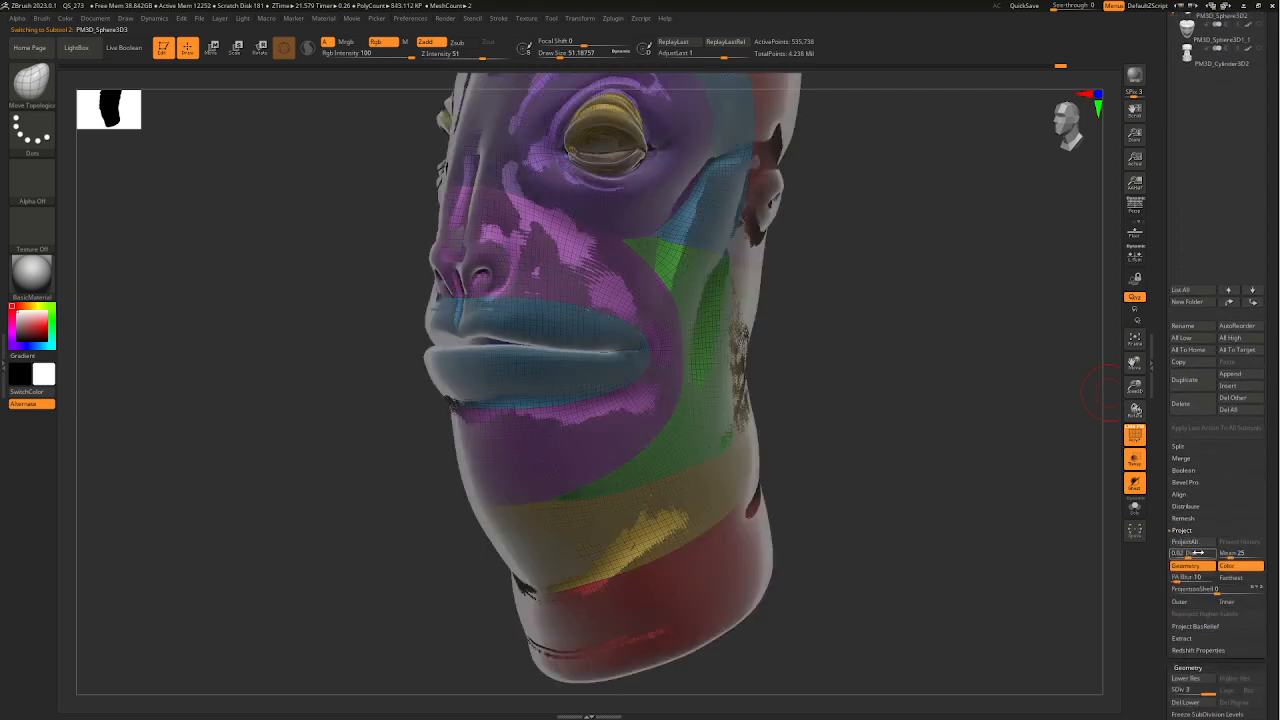
click(1195, 543)
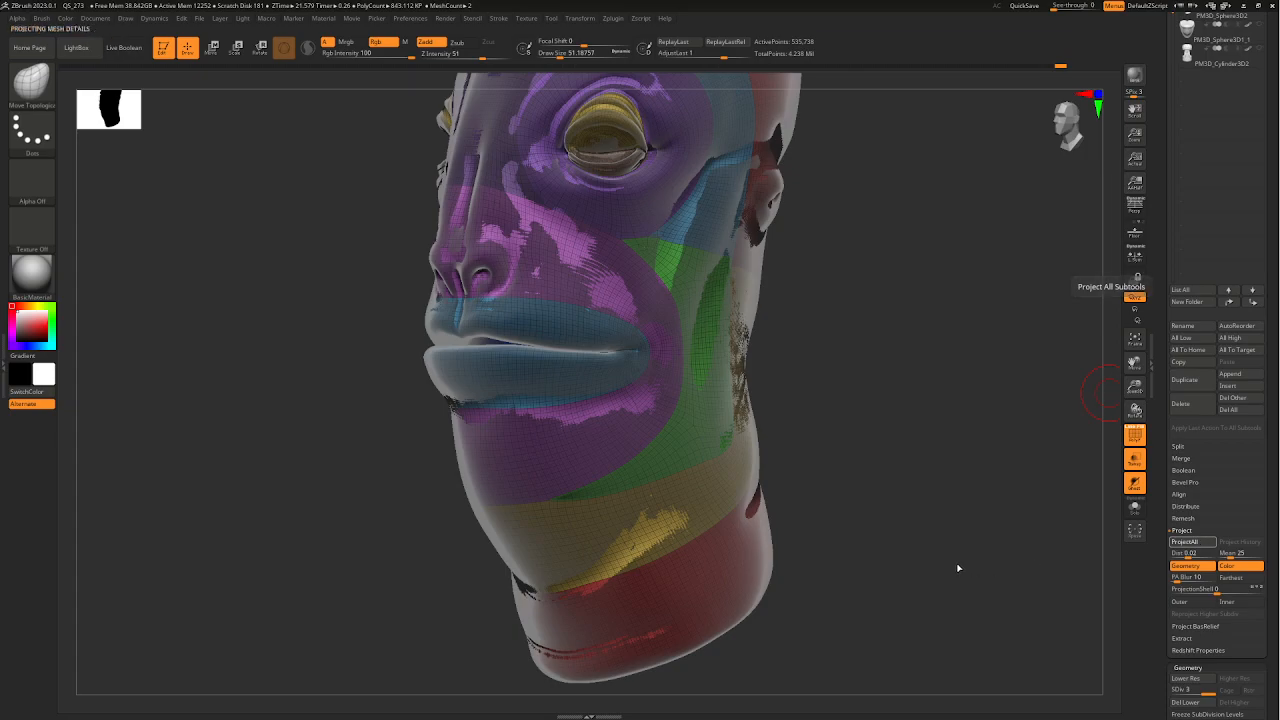
mouse_move(916, 508)
mouse_down()
mouse_move(929, 500)
mouse_move(696, 508)
mouse_move(637, 420)
mouse_up()
ctrl+right_drag(637, 420, 686, 532)
mouse_move(924, 525)
ctrl+right_down()
mouse_move(857, 441)
mouse_move(770, 228)
ctrl+right_up()
right_drag(834, 585, 818, 541)
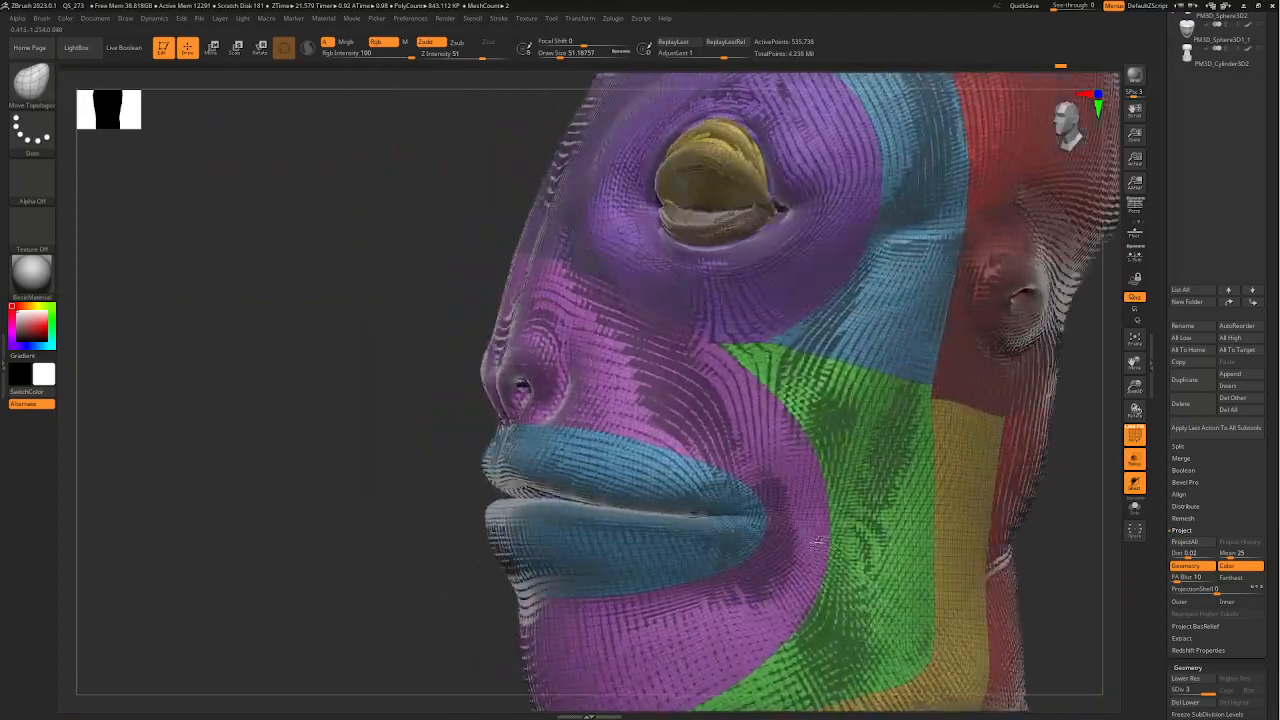
mouse_move(735, 440)
ctrl+right_down()
mouse_move(732, 564)
mouse_move(700, 437)
mouse_move(1028, 572)
mouse_move(1049, 623)
mouse_move(802, 547)
ctrl+right_up()
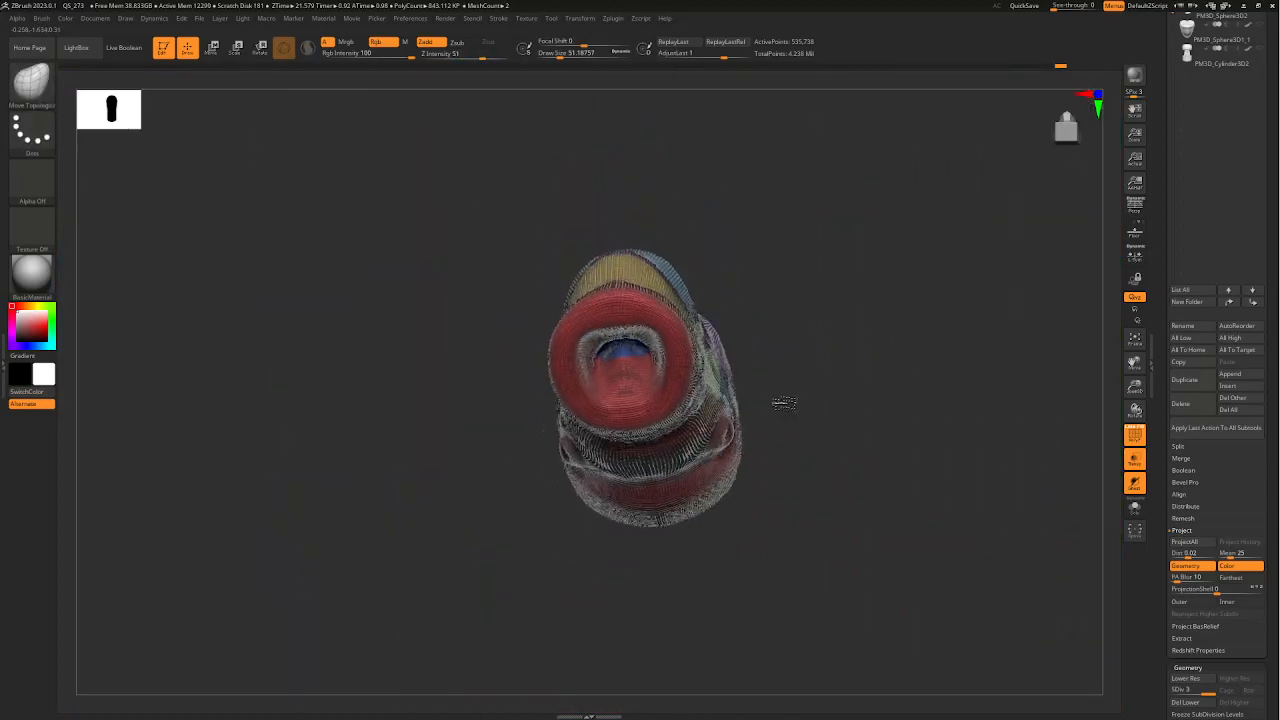
mouse_move(784, 402)
right_down()
mouse_move(814, 366)
mouse_move(784, 568)
right_up()
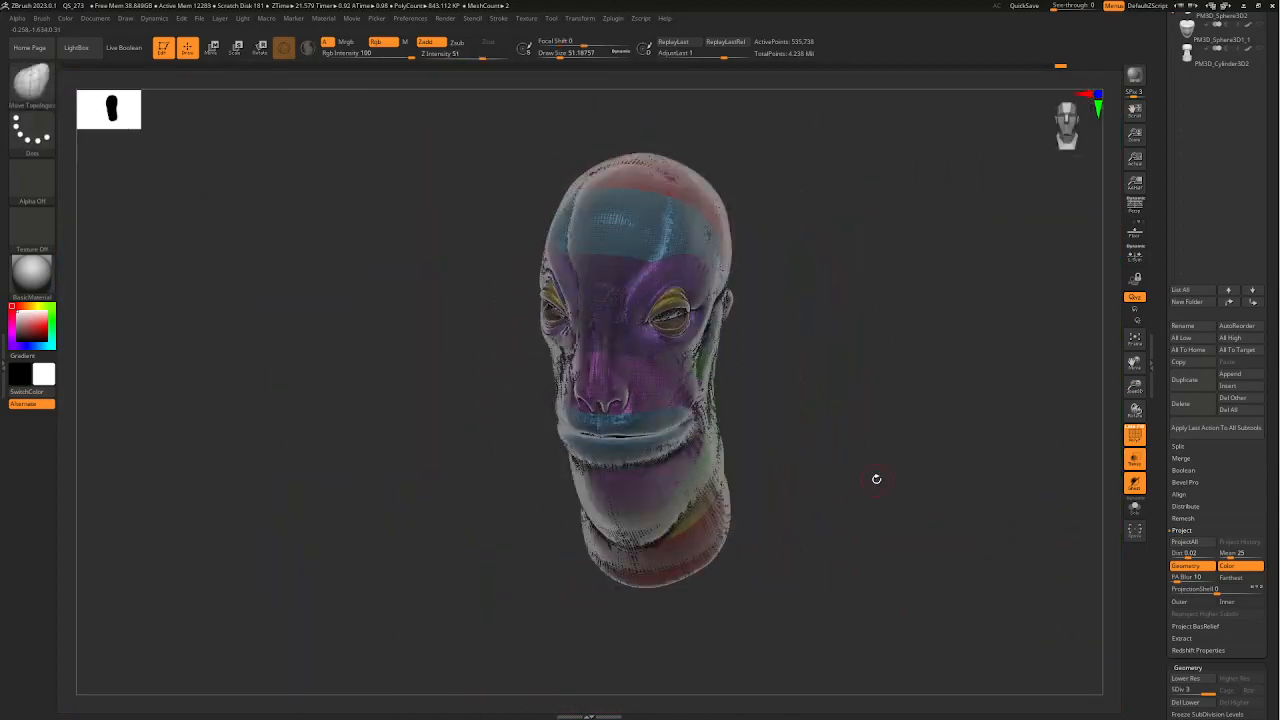
- Hide PM3D_Sphere3D2 and inspect the projected PM3D_Sphere3D3 from the front and side
drag(1278, 115, 1264, 262)
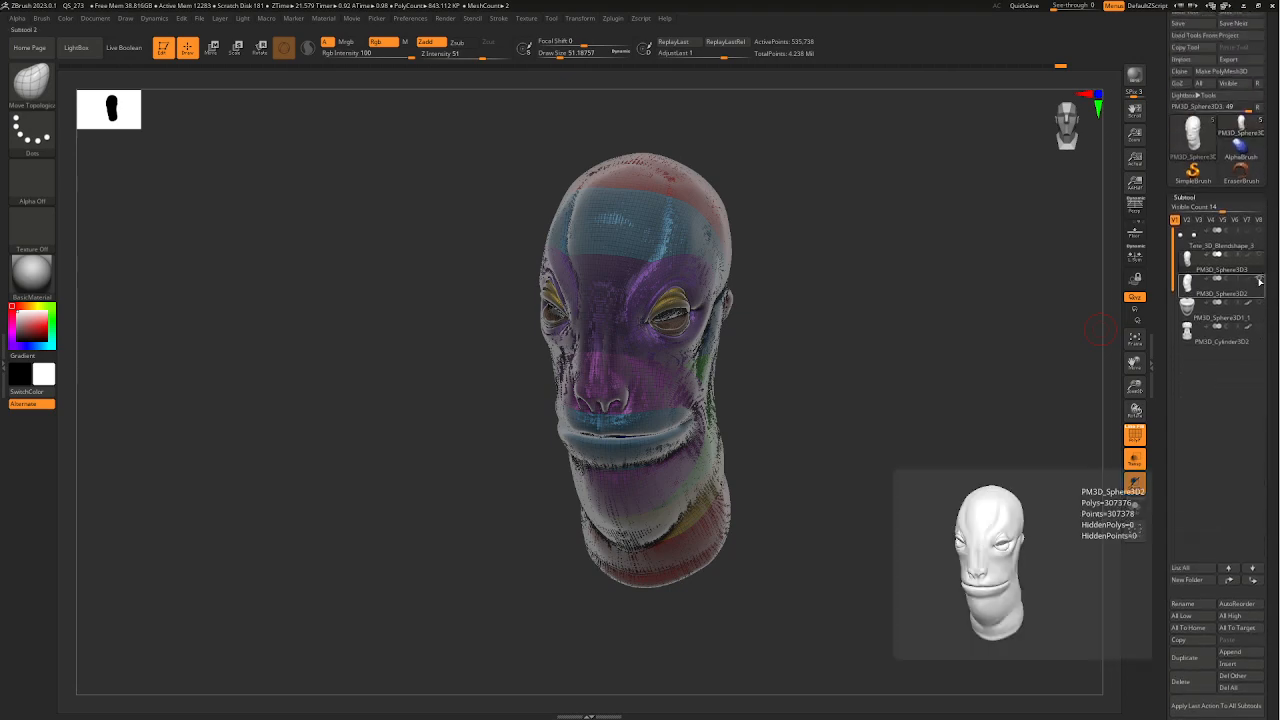
click(1260, 280)
ctrl+right_drag(738, 375, 750, 447)
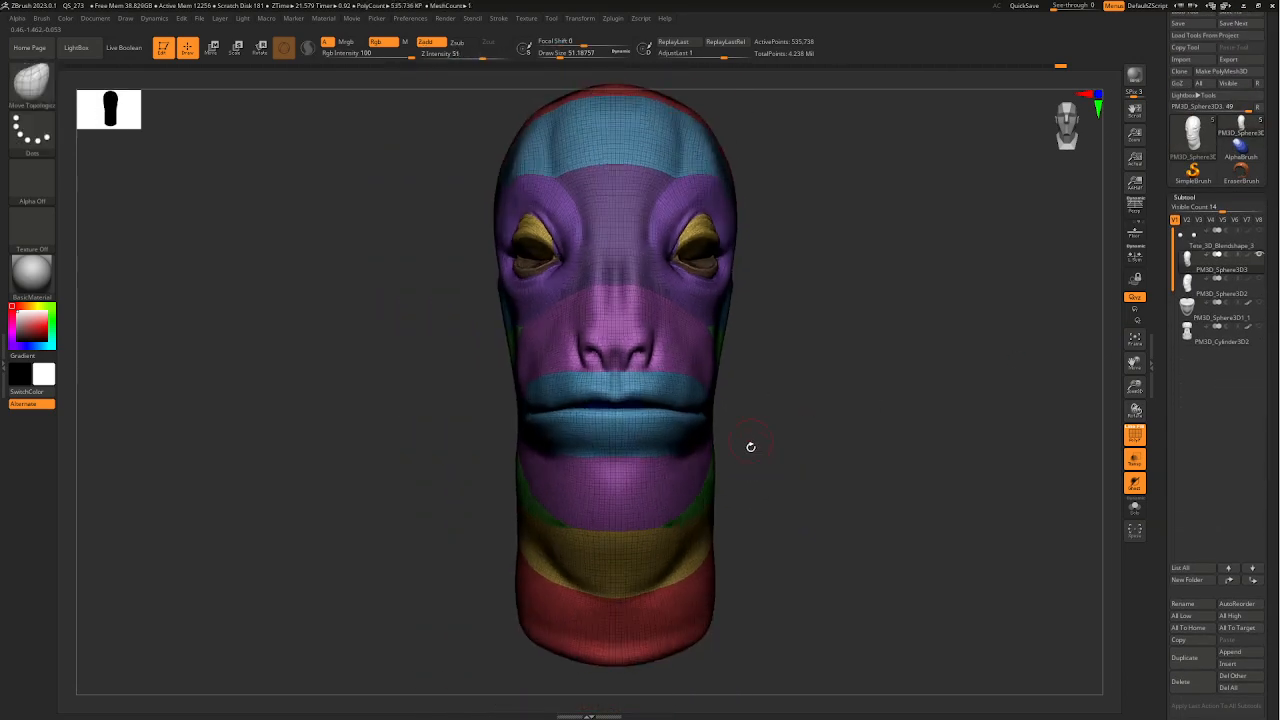
right_drag(764, 495, 668, 352)
mouse_move(668, 352)
alt+right_down()
mouse_move(689, 385)
mouse_move(880, 491)
mouse_move(846, 503)
mouse_move(840, 471)
mouse_move(866, 477)
mouse_move(850, 474)
alt+right_up()
ctrl+right_drag(850, 474, 750, 440)
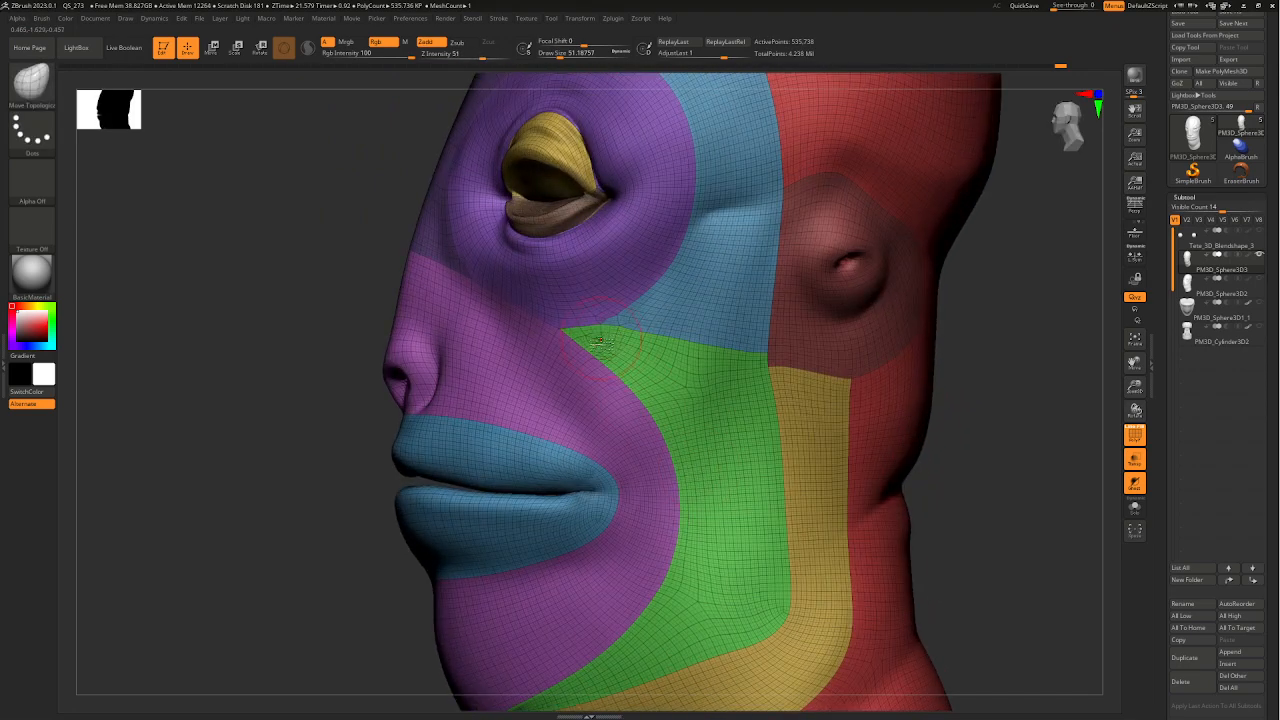
right_drag(812, 344, 715, 409)
- Lower PM3D_Sphere3D3 to subdivision level 1 to check the base mesh, then return it to level 3
scroll(1262, 545, down, 5)
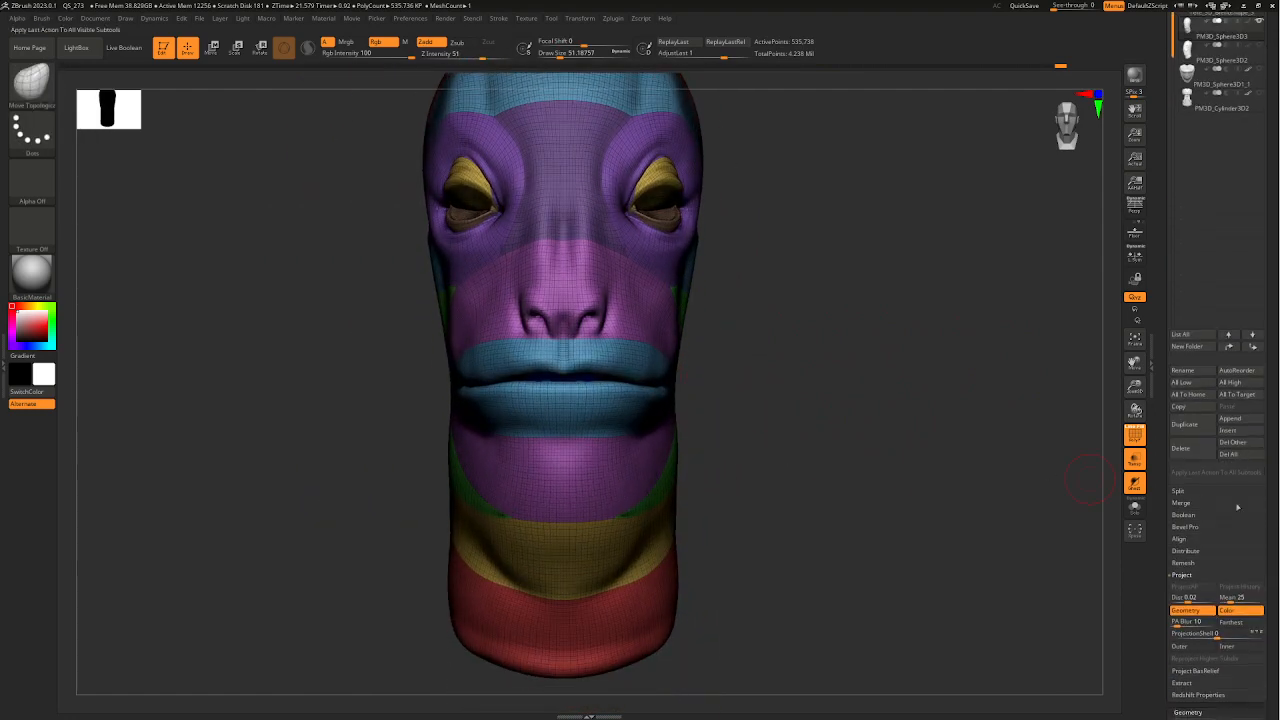
scroll(1269, 605, down, 4)
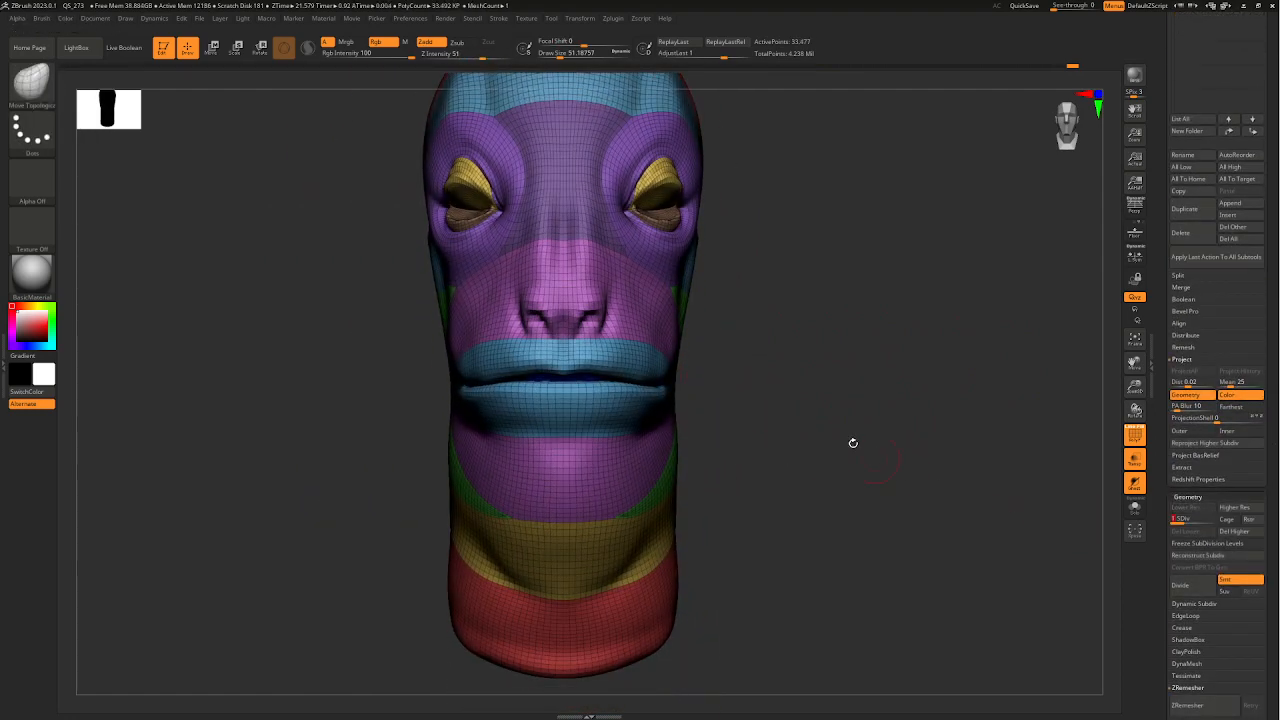
right_drag(851, 443, 805, 436)
drag(1197, 519, 1214, 519)
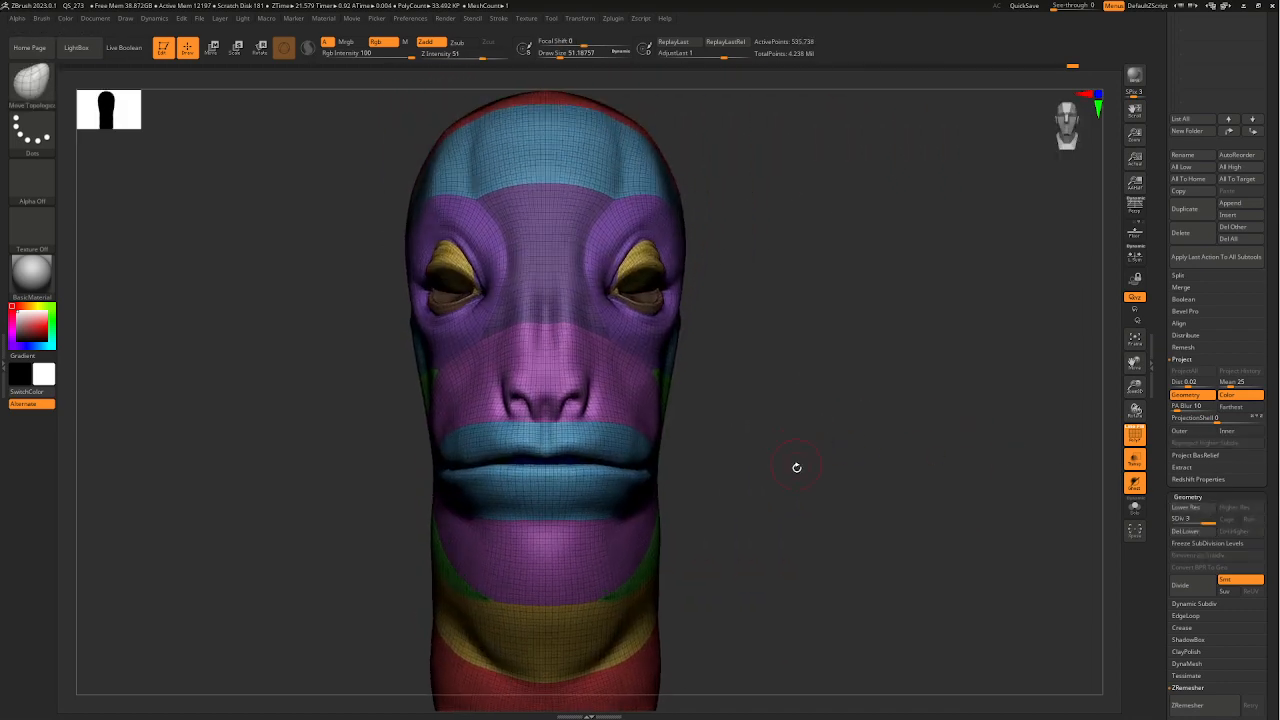
- Examine the level 3 mesh in profile and up close around the lips, cheeks, nose and eyes on both sides
mouse_move(797, 466)
right_down()
mouse_move(698, 470)
mouse_move(763, 497)
mouse_move(737, 449)
mouse_move(716, 480)
right_up()
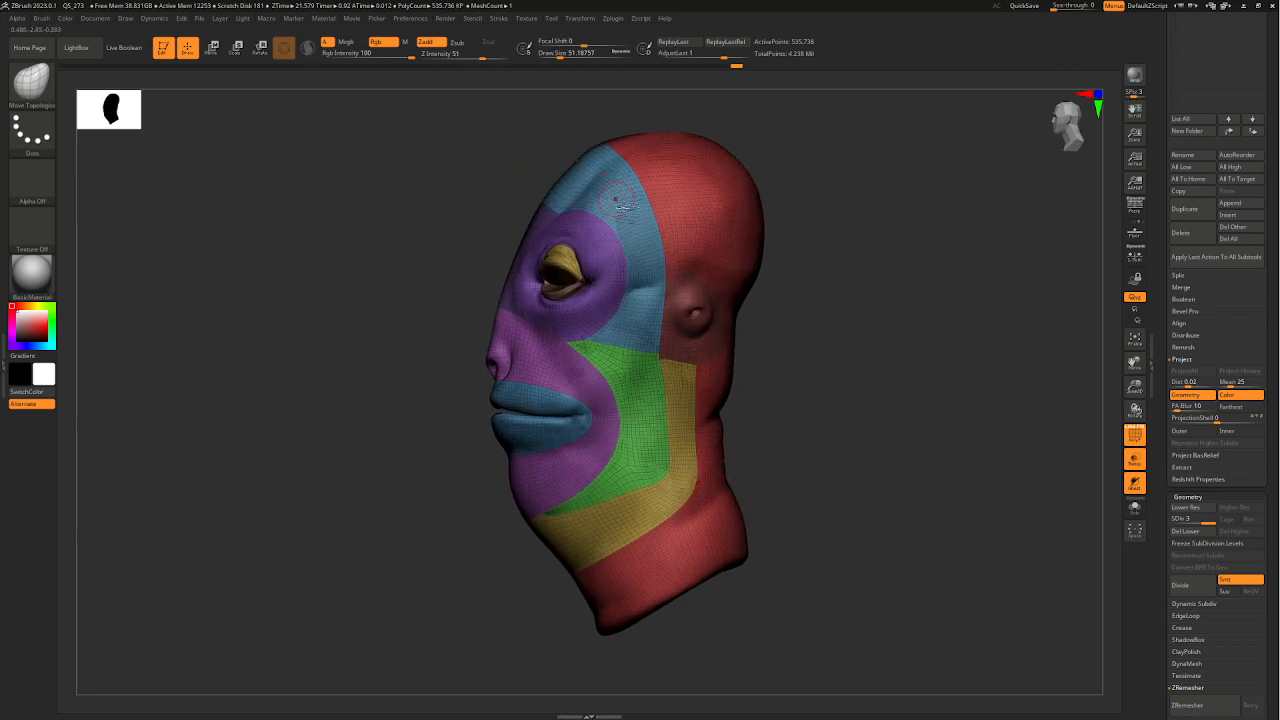
right_drag(626, 340, 654, 195)
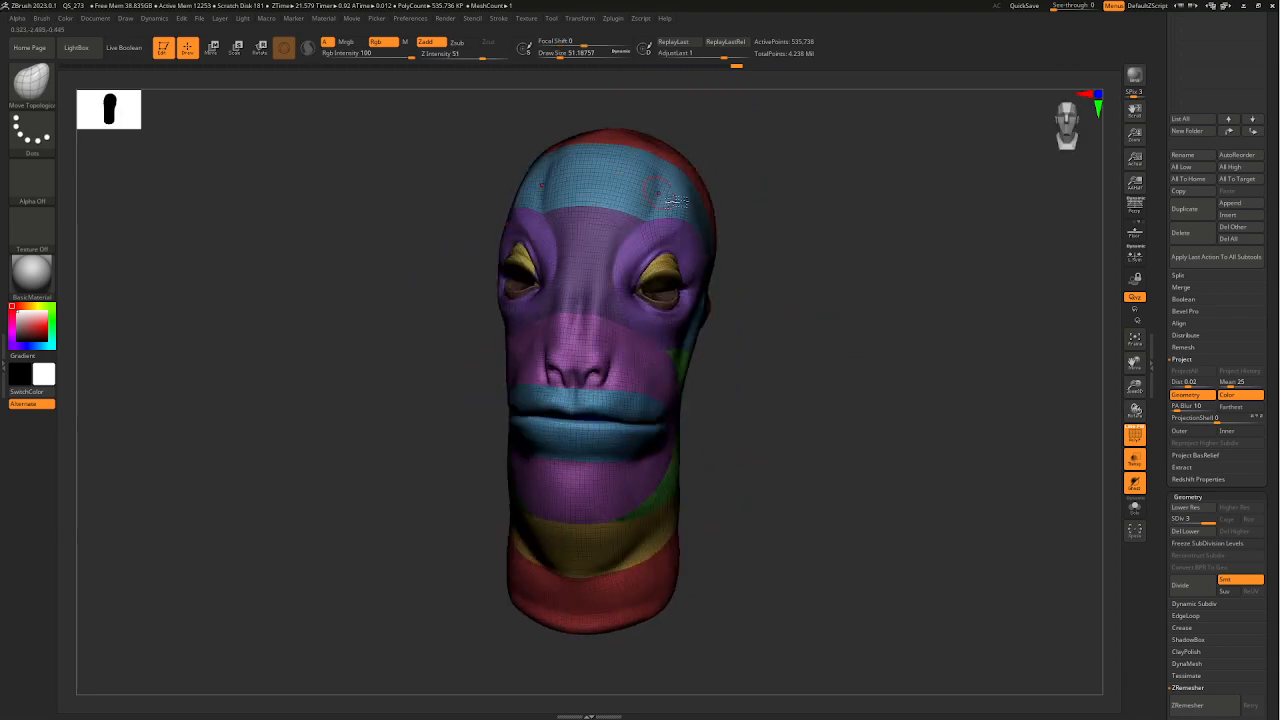
right_drag(746, 358, 783, 397)
ctrl+right_drag(664, 396, 735, 352)
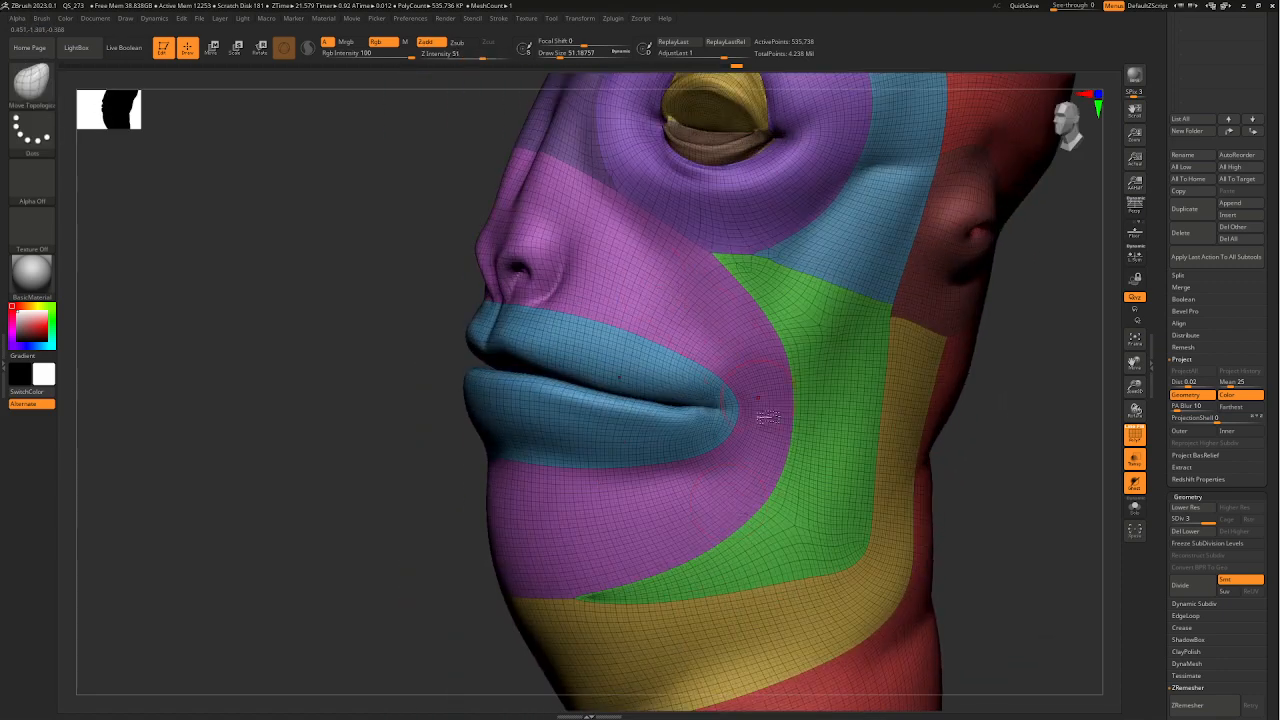
right_drag(443, 581, 722, 507)
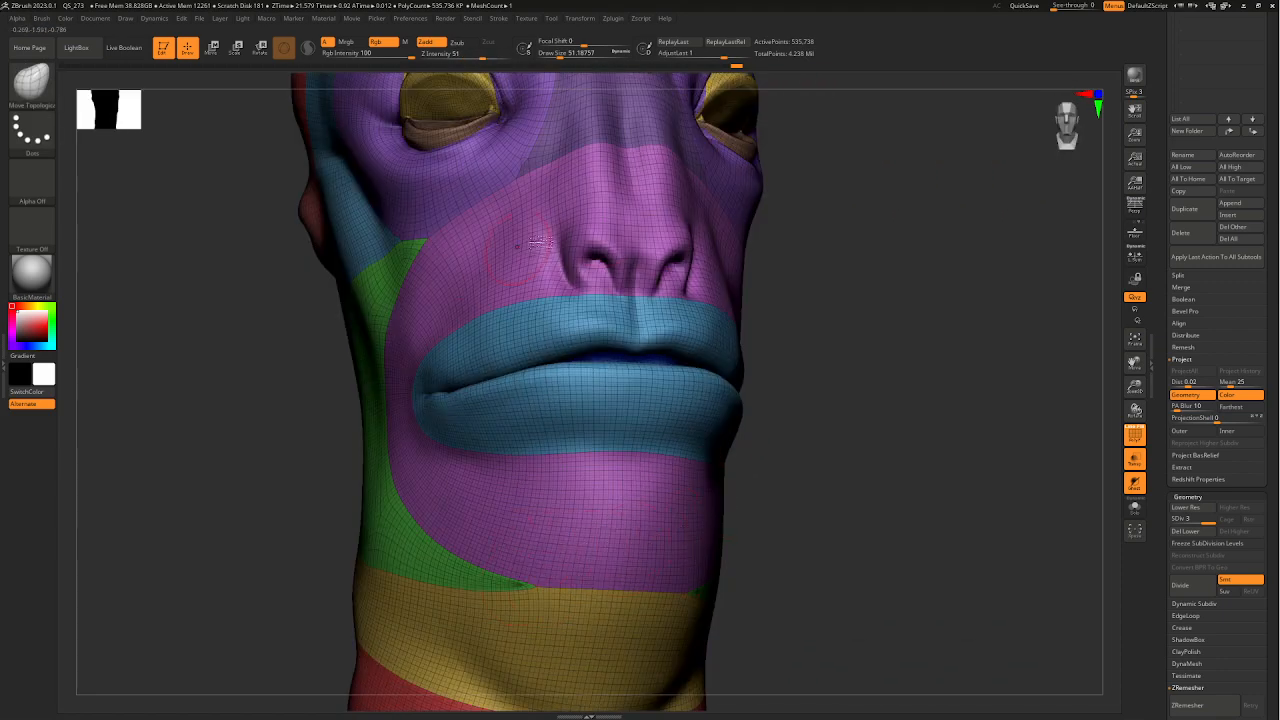
right_drag(823, 537, 752, 418)
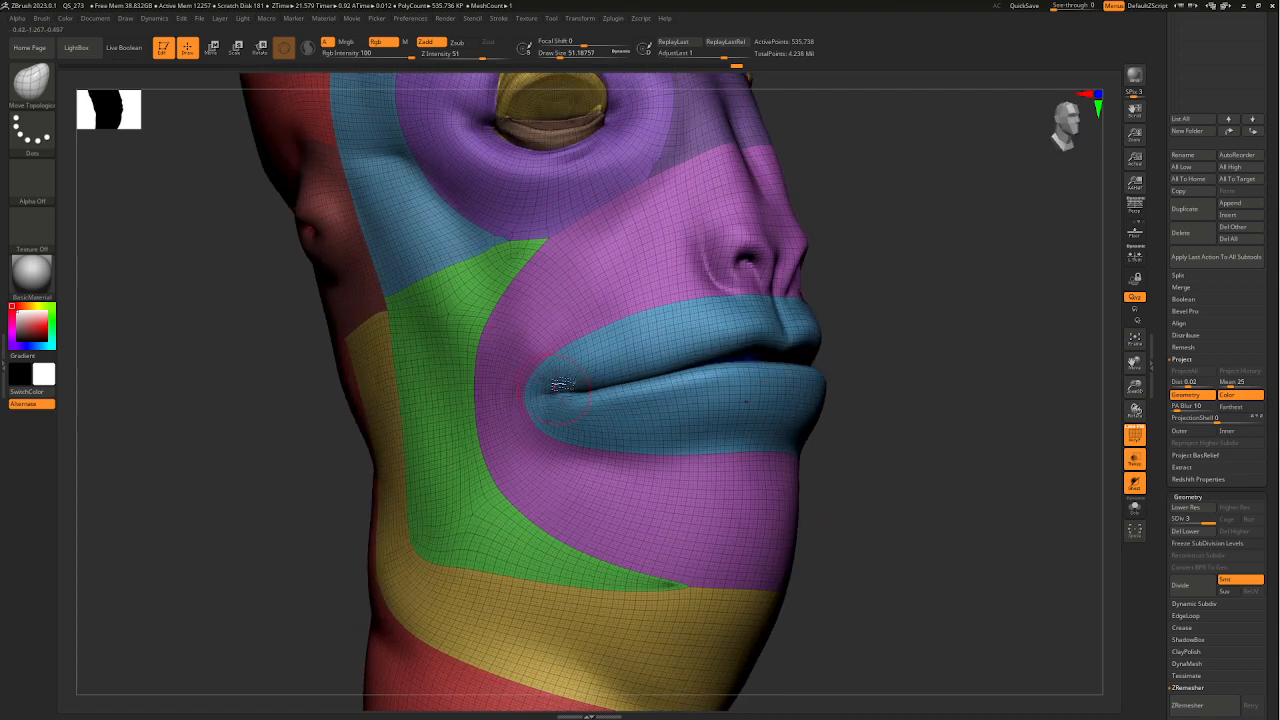
right_drag(898, 450, 832, 380)
alt+right_drag(832, 380, 888, 508)
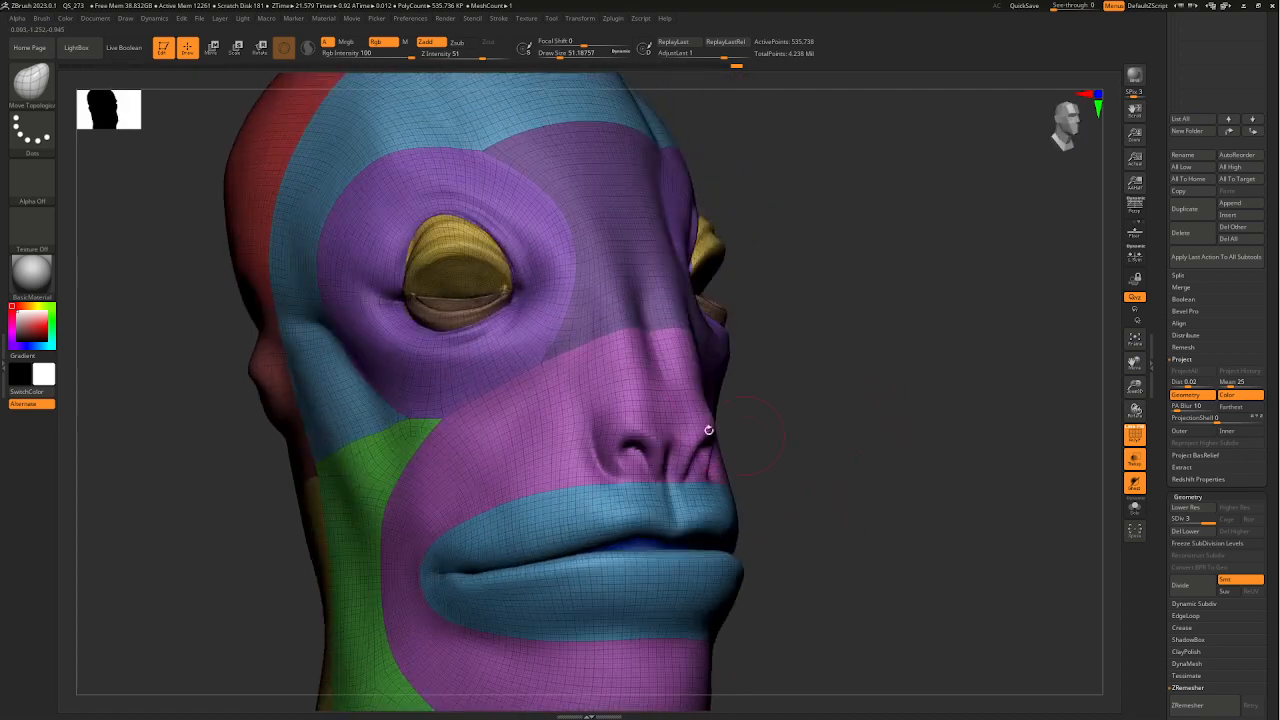
- Examine the level 3 mesh flow across the forehead, jaw, ear side and neck from the front and both sides
right_drag(577, 225, 745, 467)
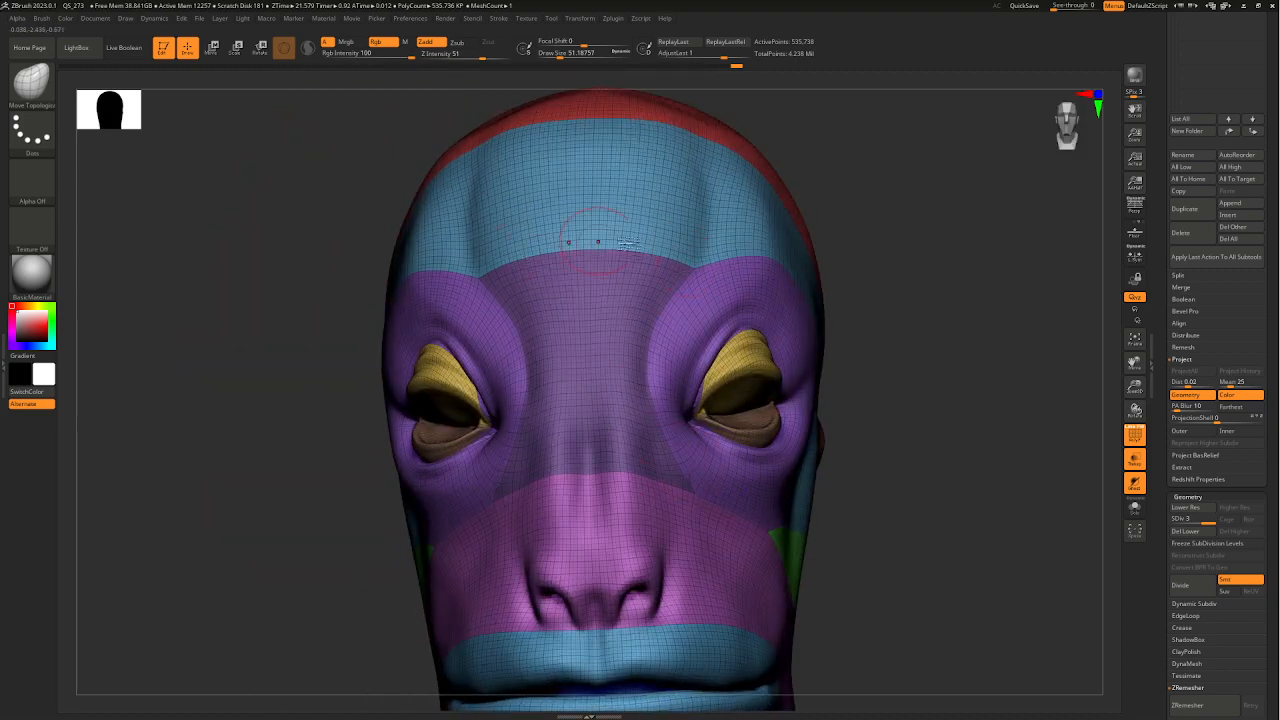
right_drag(720, 512, 807, 519)
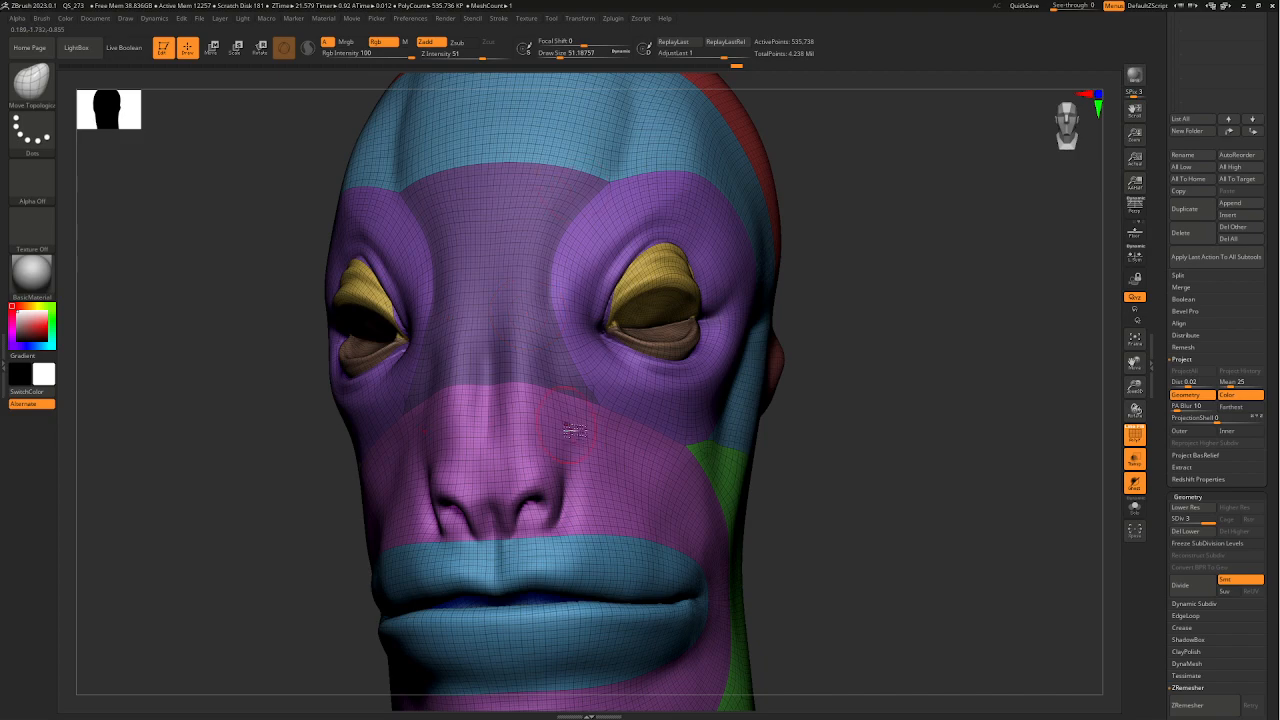
right_drag(575, 430, 630, 450)
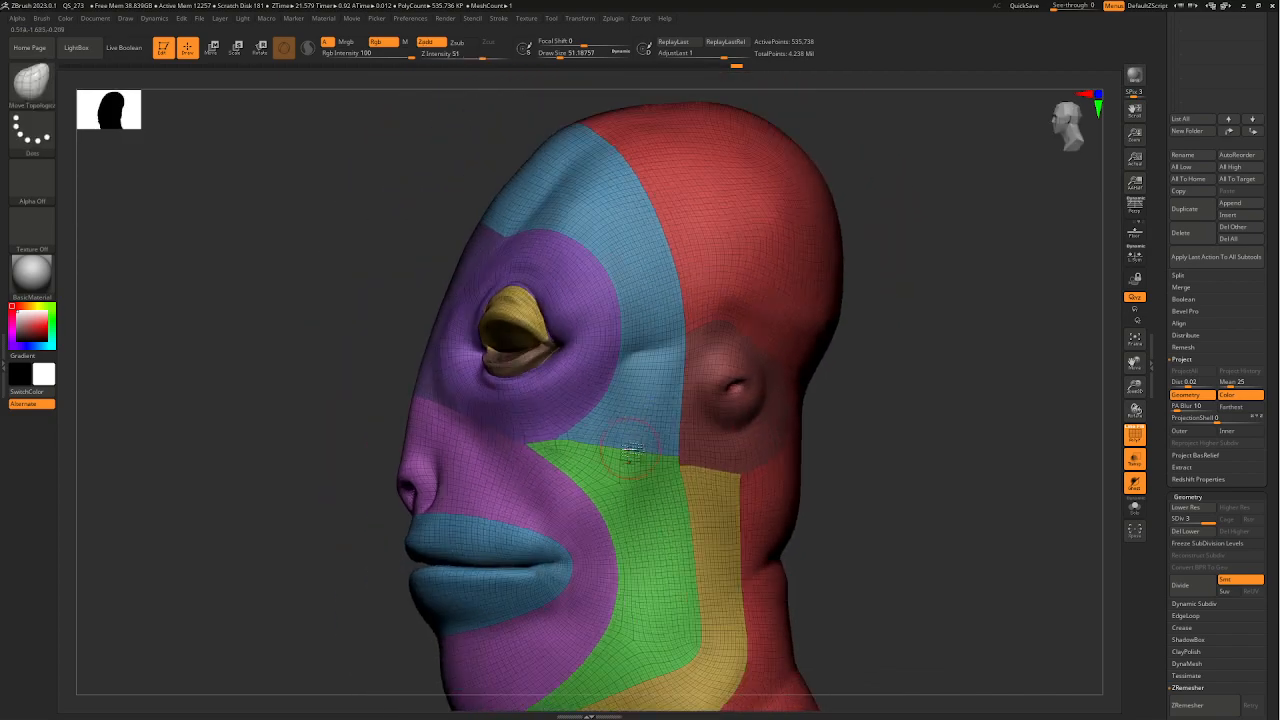
right_drag(634, 275, 663, 183)
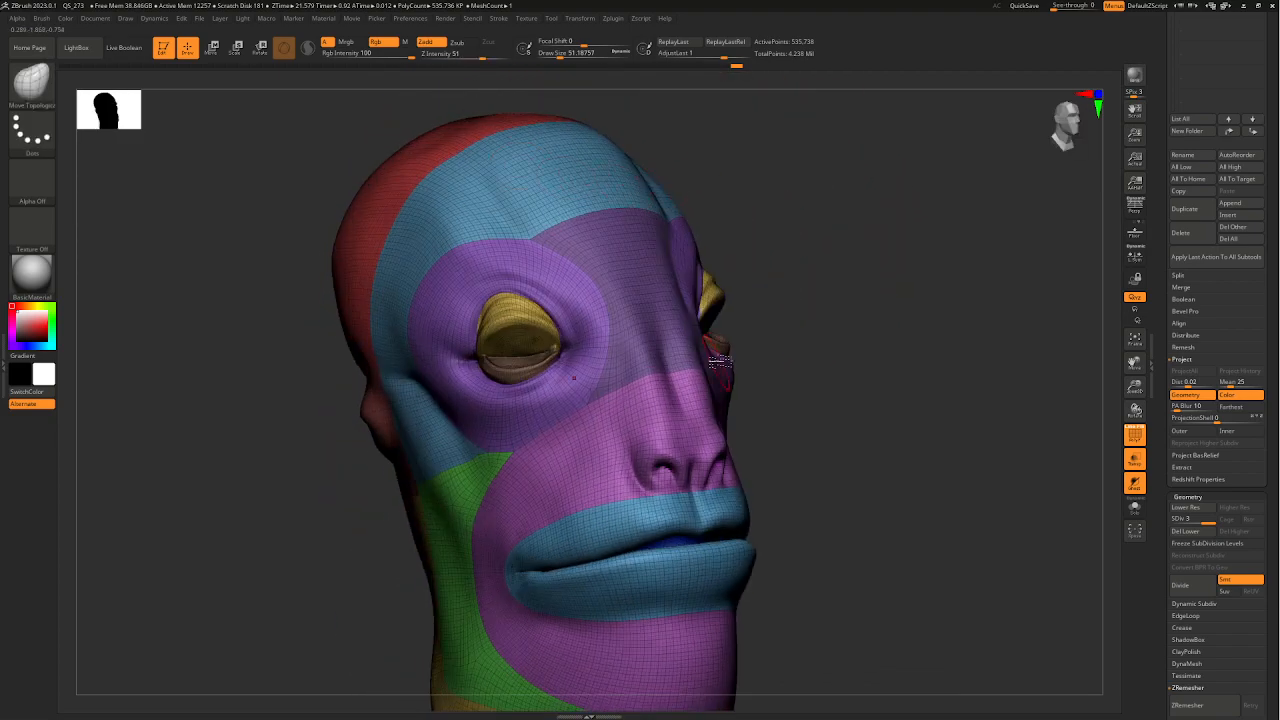
right_drag(720, 362, 800, 318)
right_drag(555, 457, 789, 397)
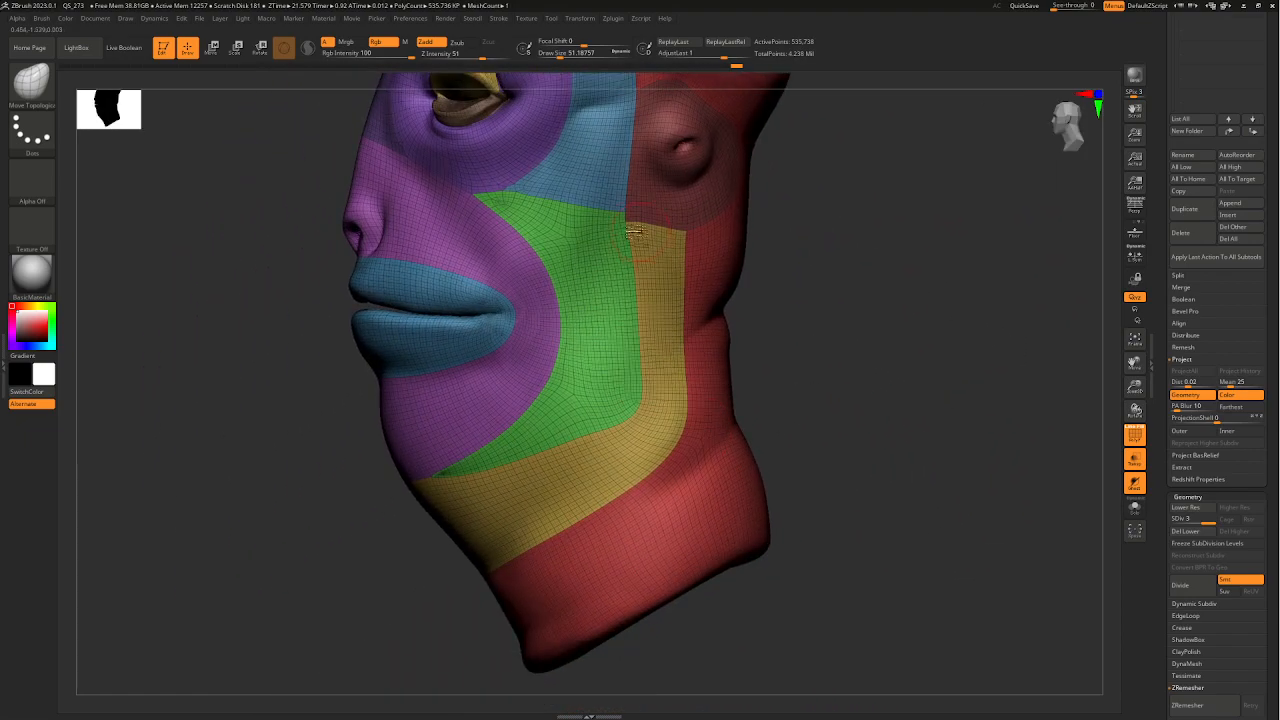
right_drag(538, 494, 902, 438)
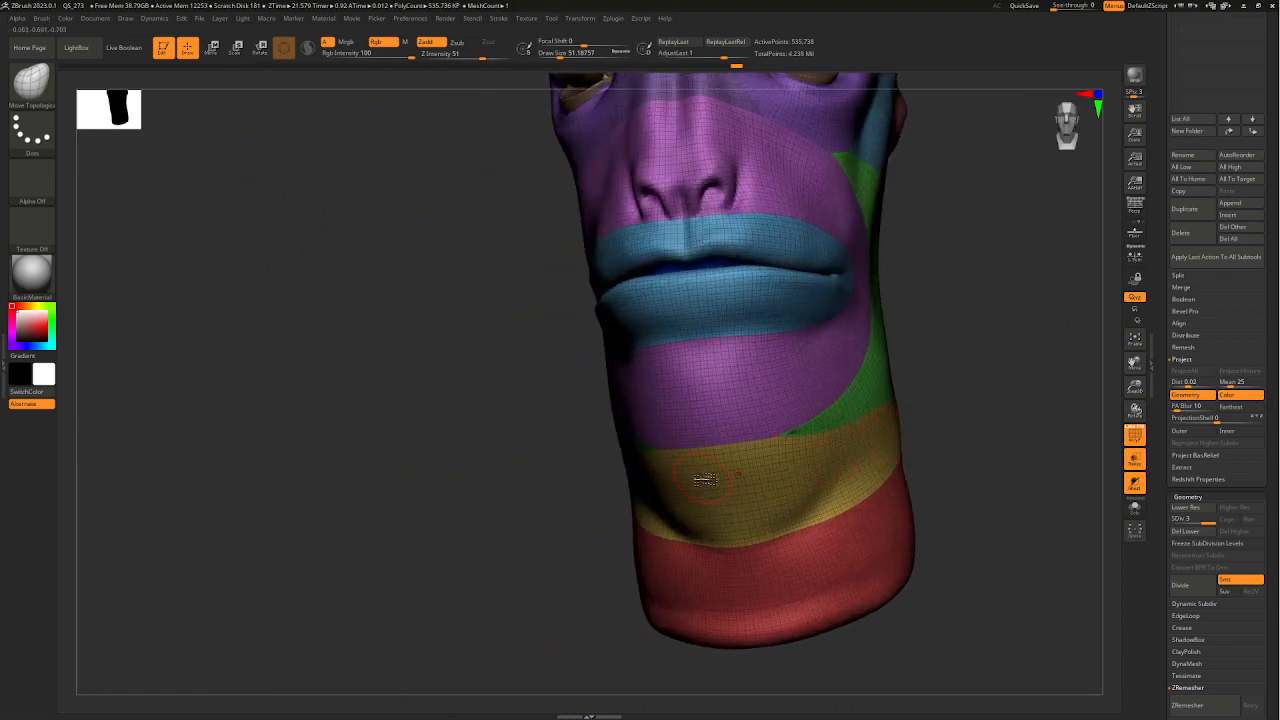
right_drag(705, 480, 851, 453)
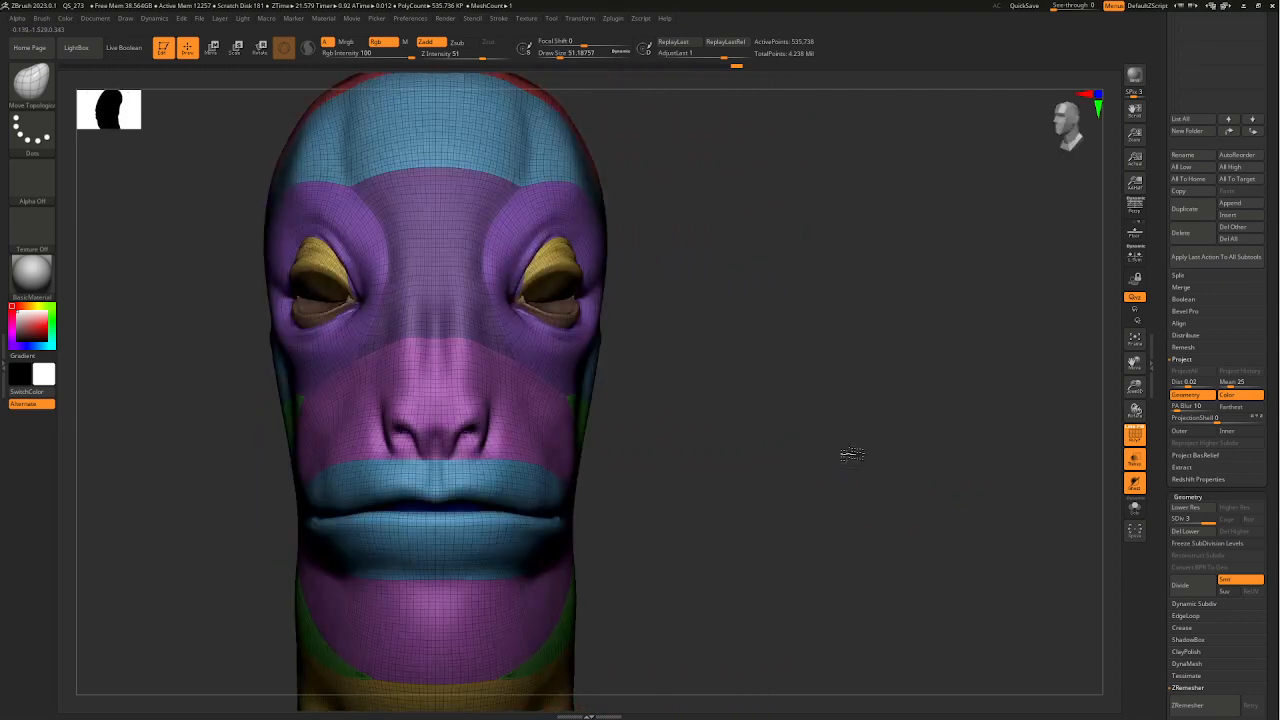
alt+right_drag(547, 503, 703, 423)
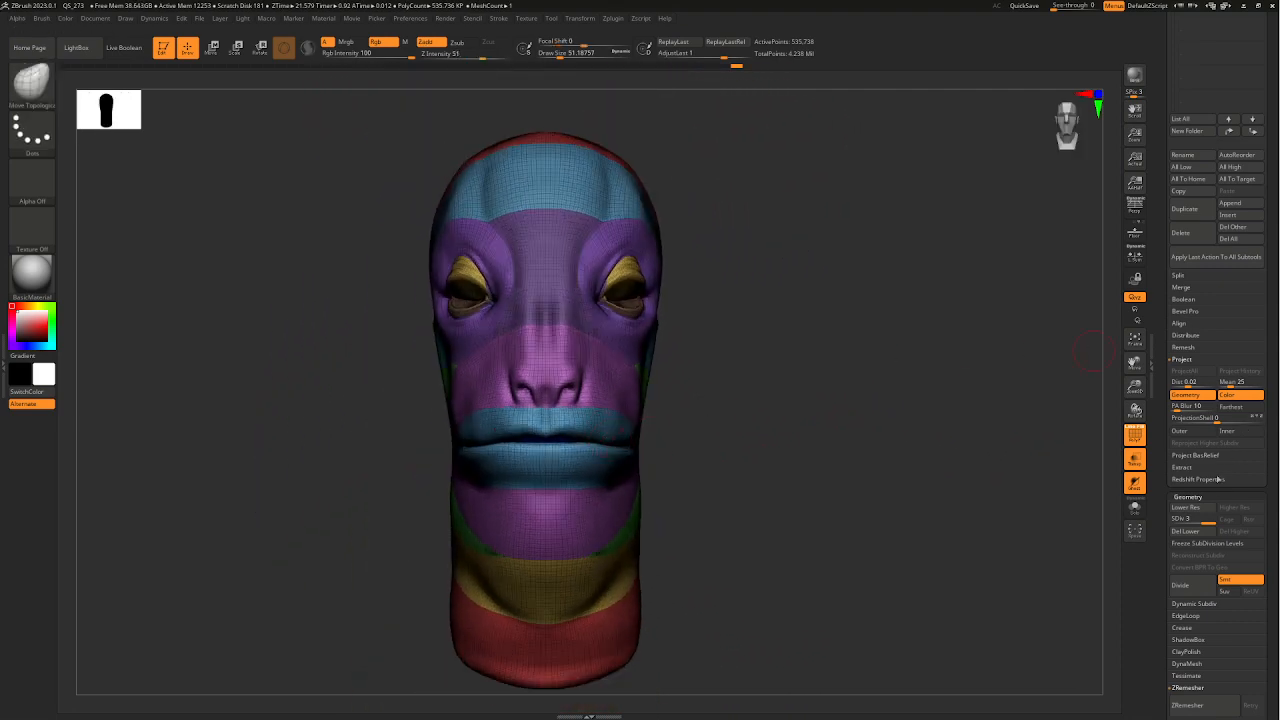
- Compare the head's mesh density at subdivision level 1 with level 3, ending on level 3
click(1179, 520)
click(1211, 521)
mouse_move(698, 520)
mouse_down()
mouse_move(766, 523)
mouse_move(729, 529)
mouse_move(683, 511)
mouse_move(683, 524)
mouse_up()
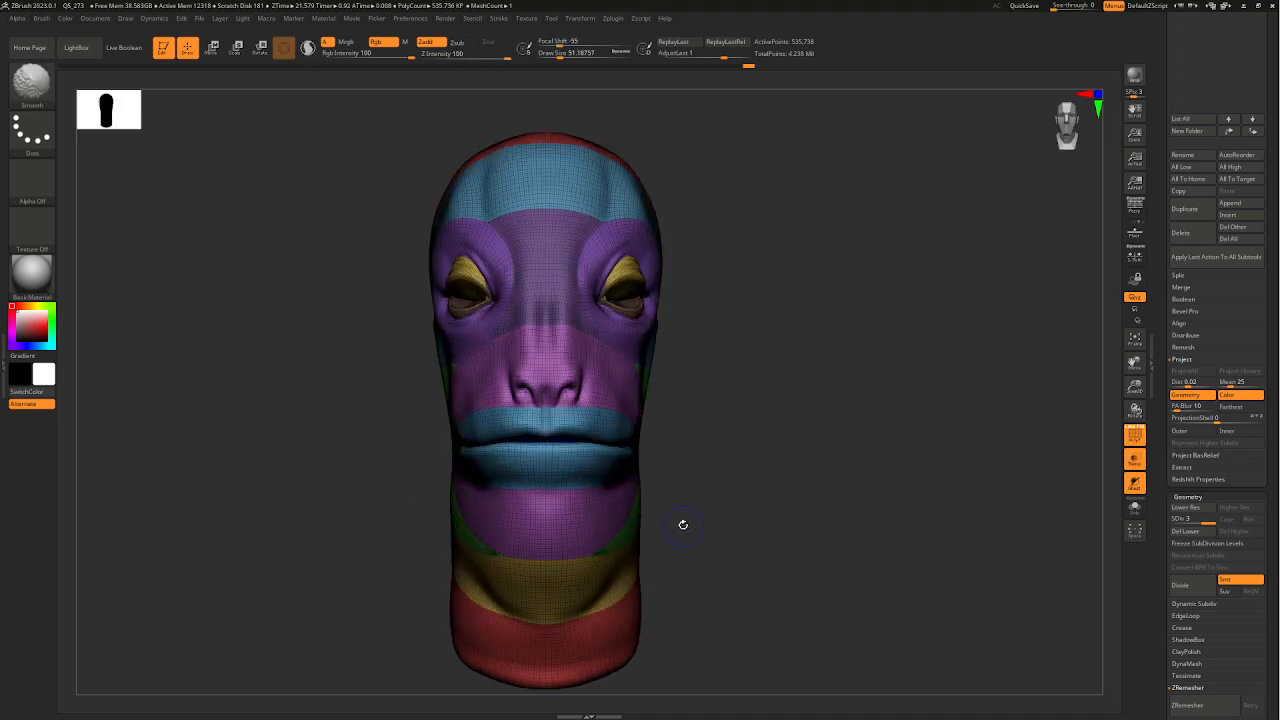
click(1175, 519)
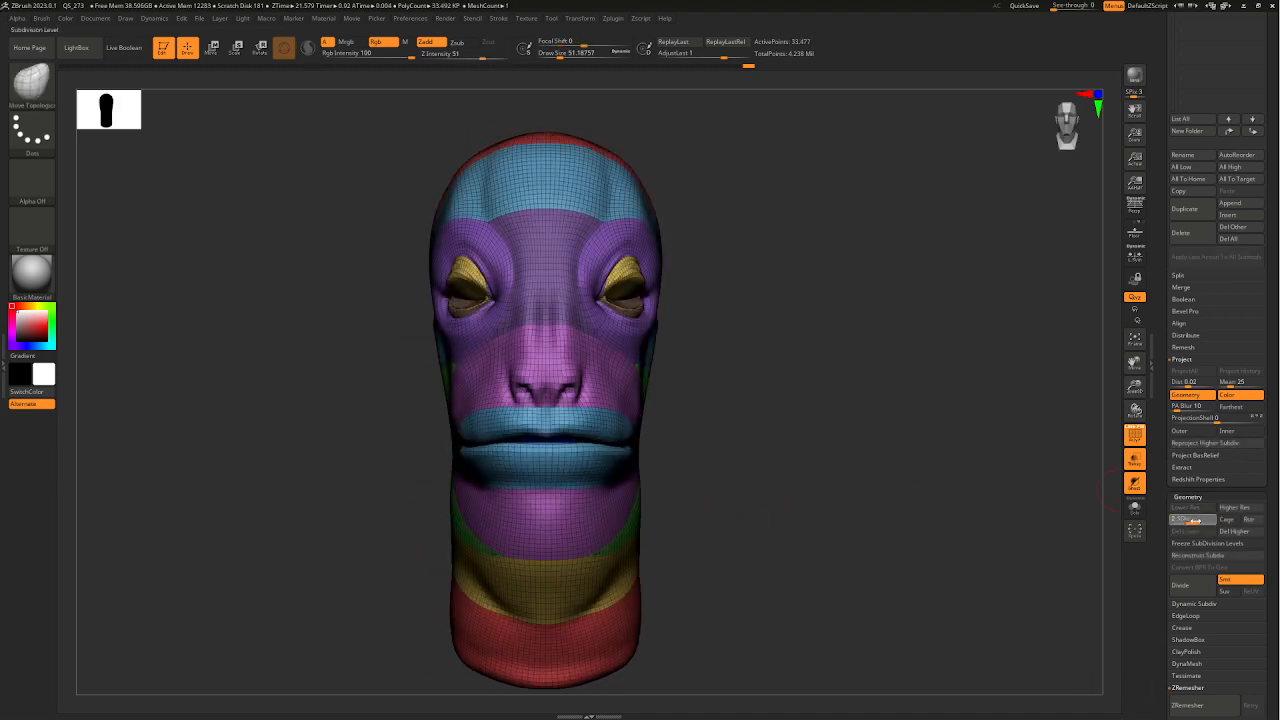
click(1210, 520)
mouse_move(757, 550)
alt+right_down()
mouse_move(740, 514)
mouse_move(654, 486)
mouse_move(741, 474)
alt+right_up()
drag(742, 455, 735, 547)
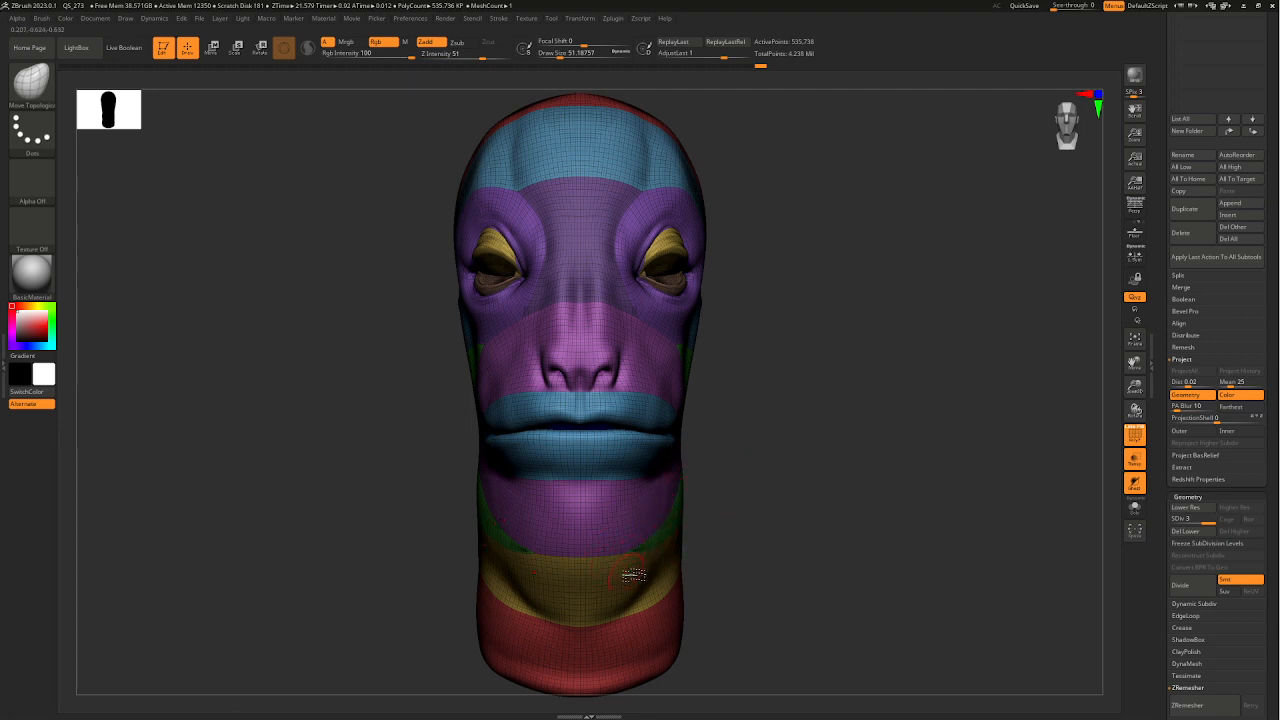
drag(787, 539, 789, 468)
key(f)
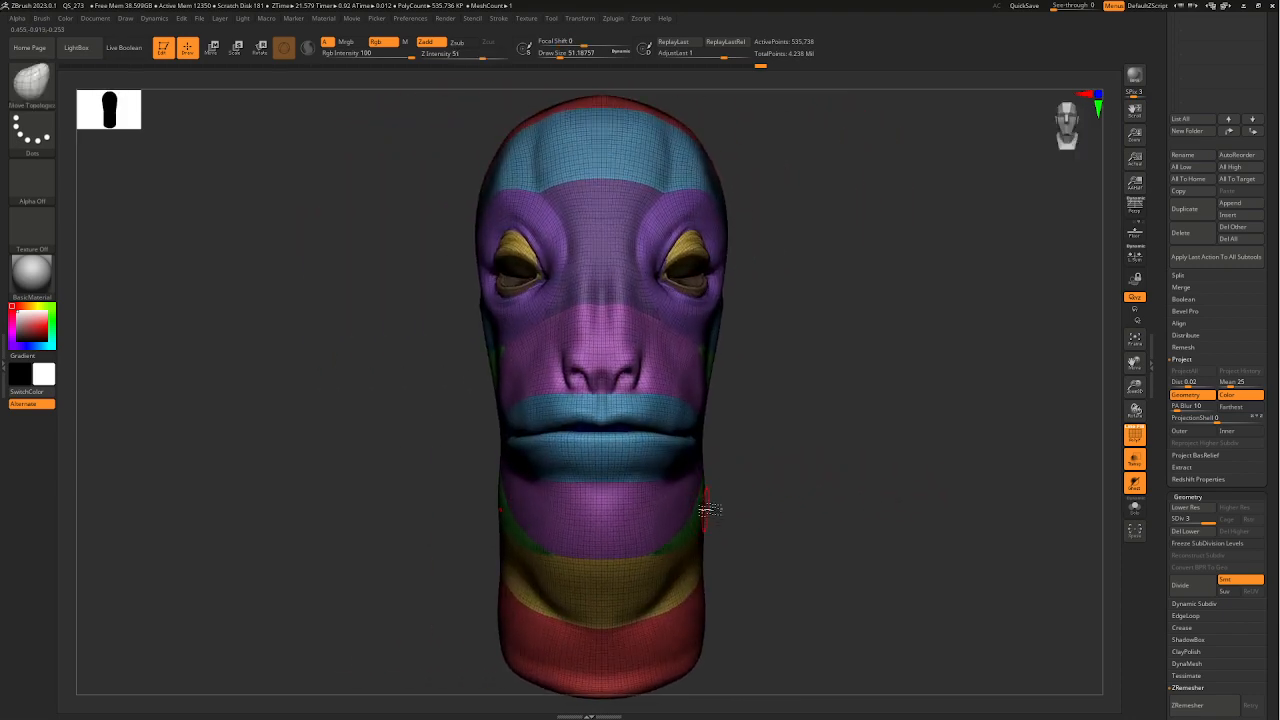
drag(808, 515, 858, 455)
key(f)
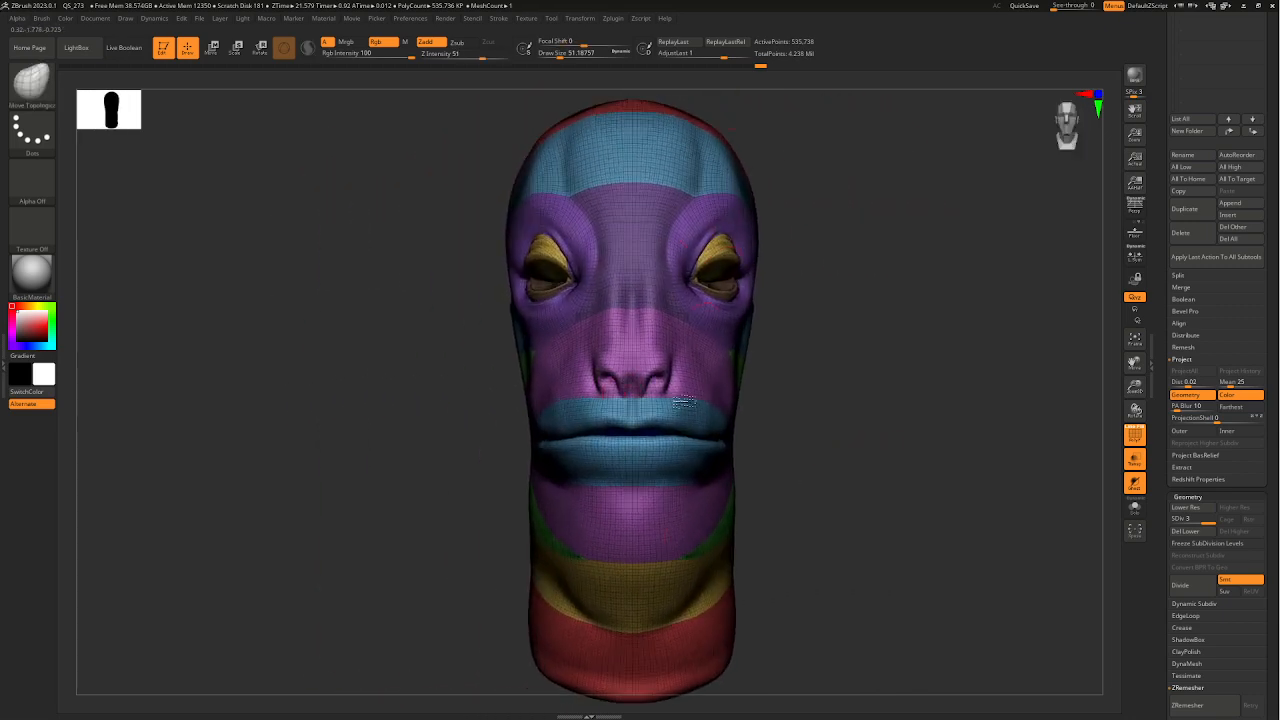
- Select PM3D_Sphere3D2 to compare the original sculpt overlaid on the new mesh, and return to PM3D_Sphere3D3
scroll(1267, 405, up, 10)
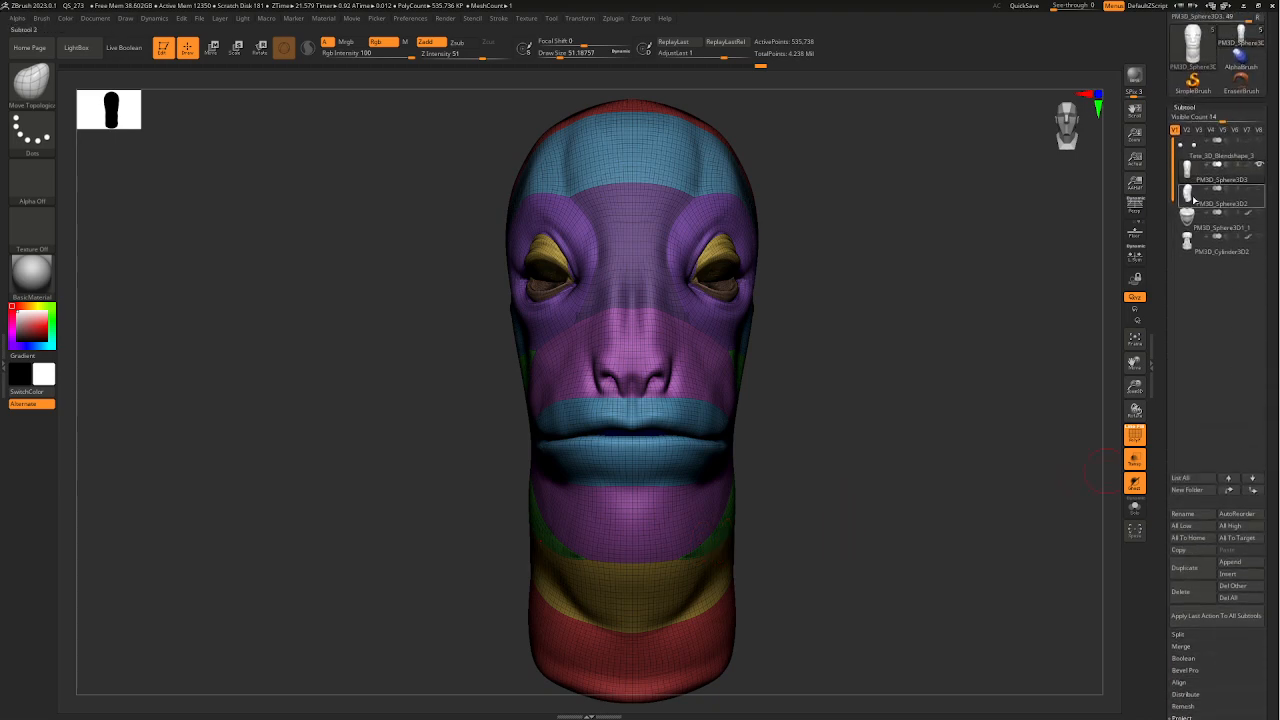
click(1193, 201)
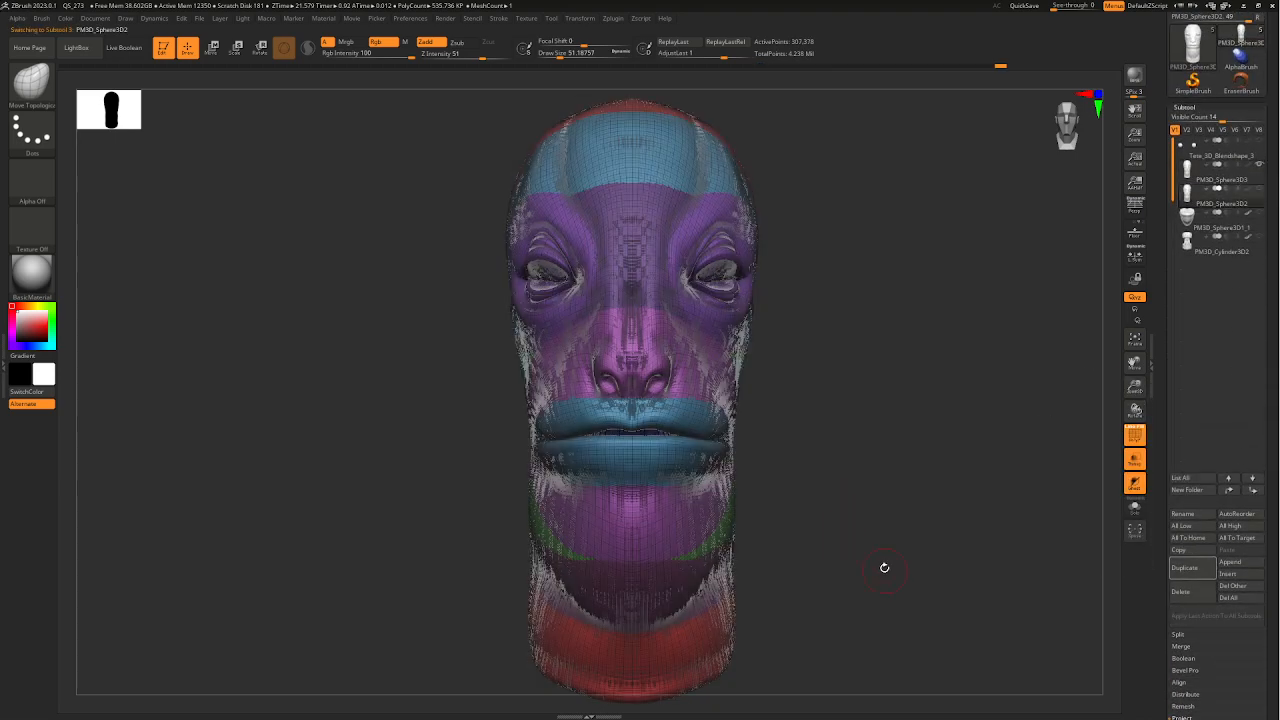
click(1198, 175)
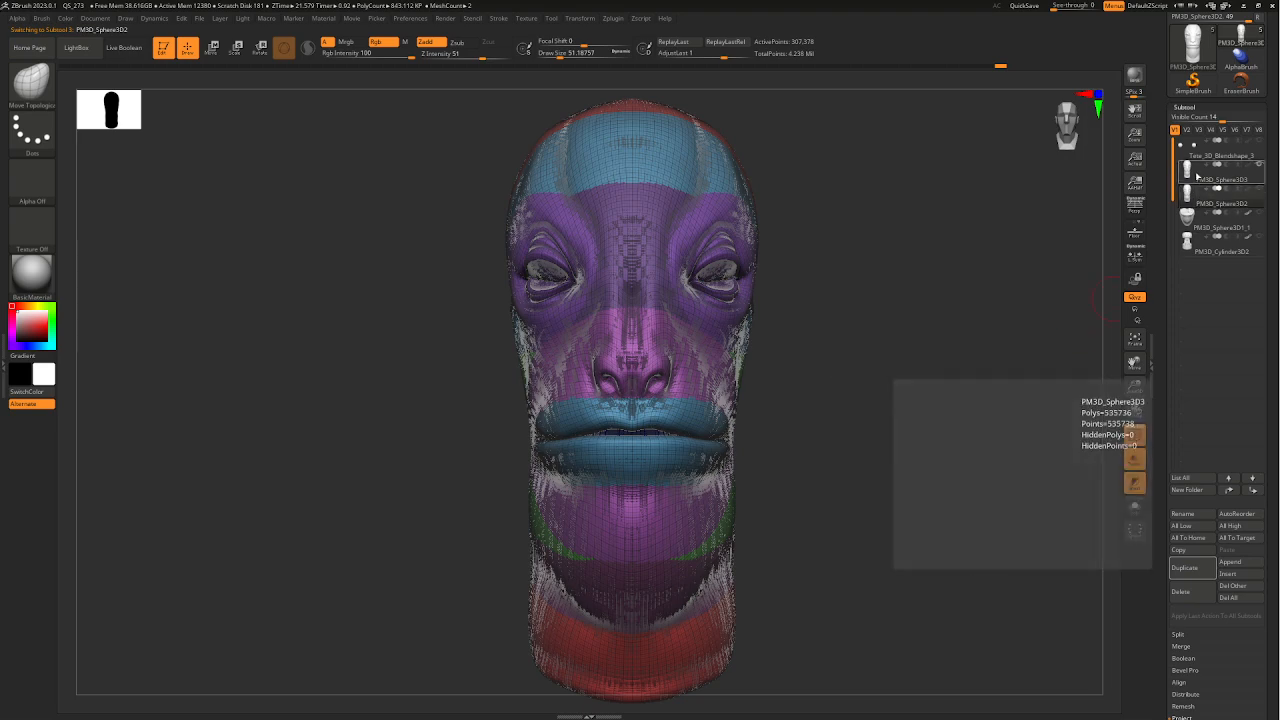
drag(769, 463, 767, 508)
scroll(1276, 529, down, 8)
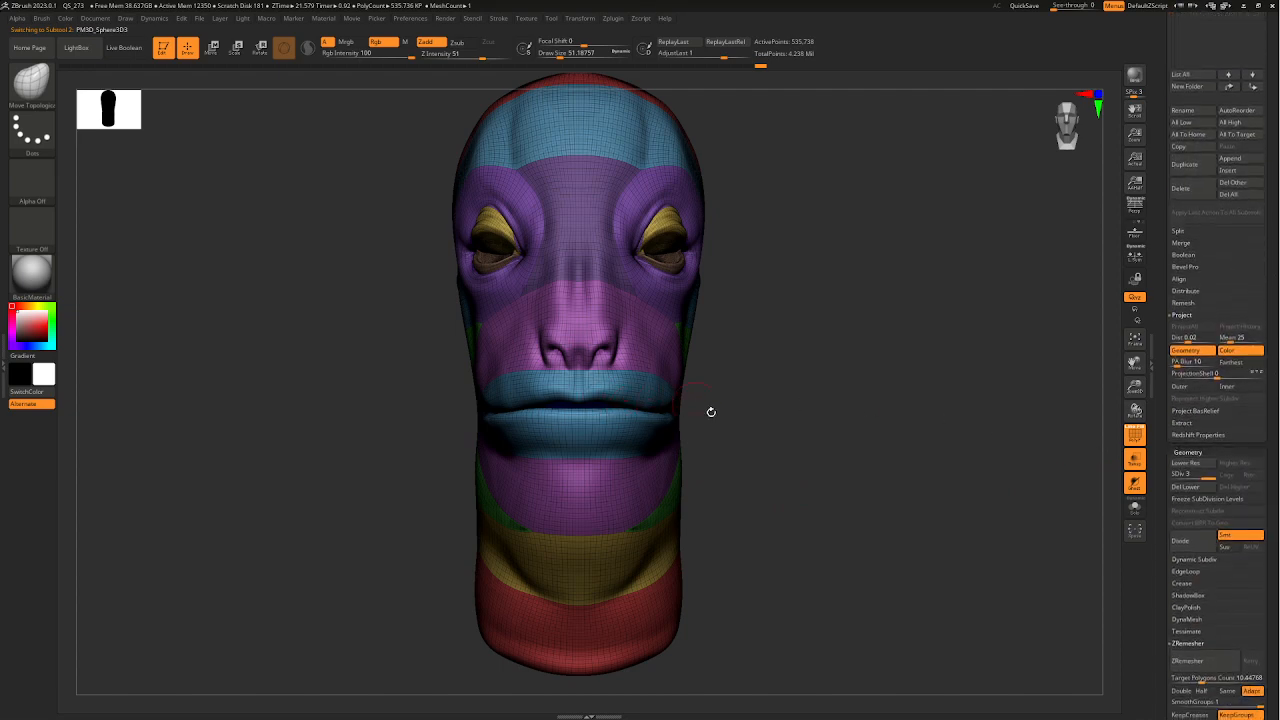
drag(710, 412, 1063, 452)
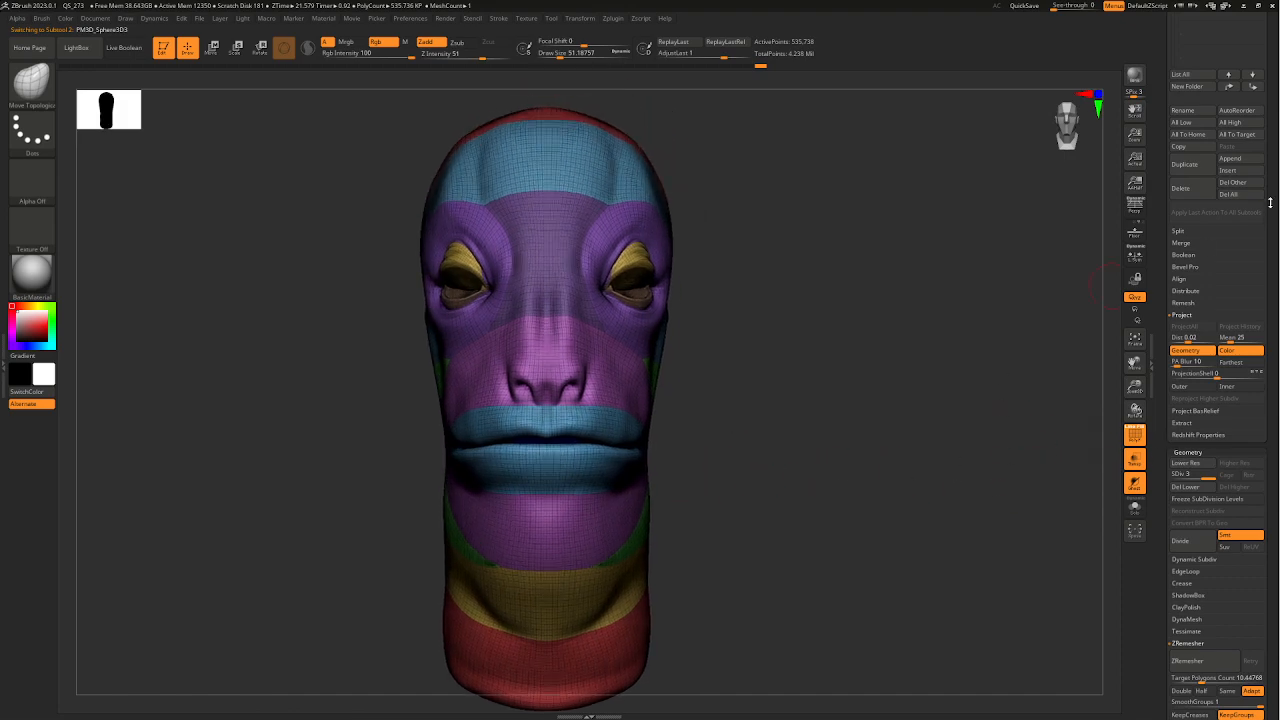
- Move PM3D_Sphere3D2 to the end of the subtool list, below PM3D_Cylinder3D2, and keep it selected
scroll(1270, 203, up, 8)
click(1196, 138)
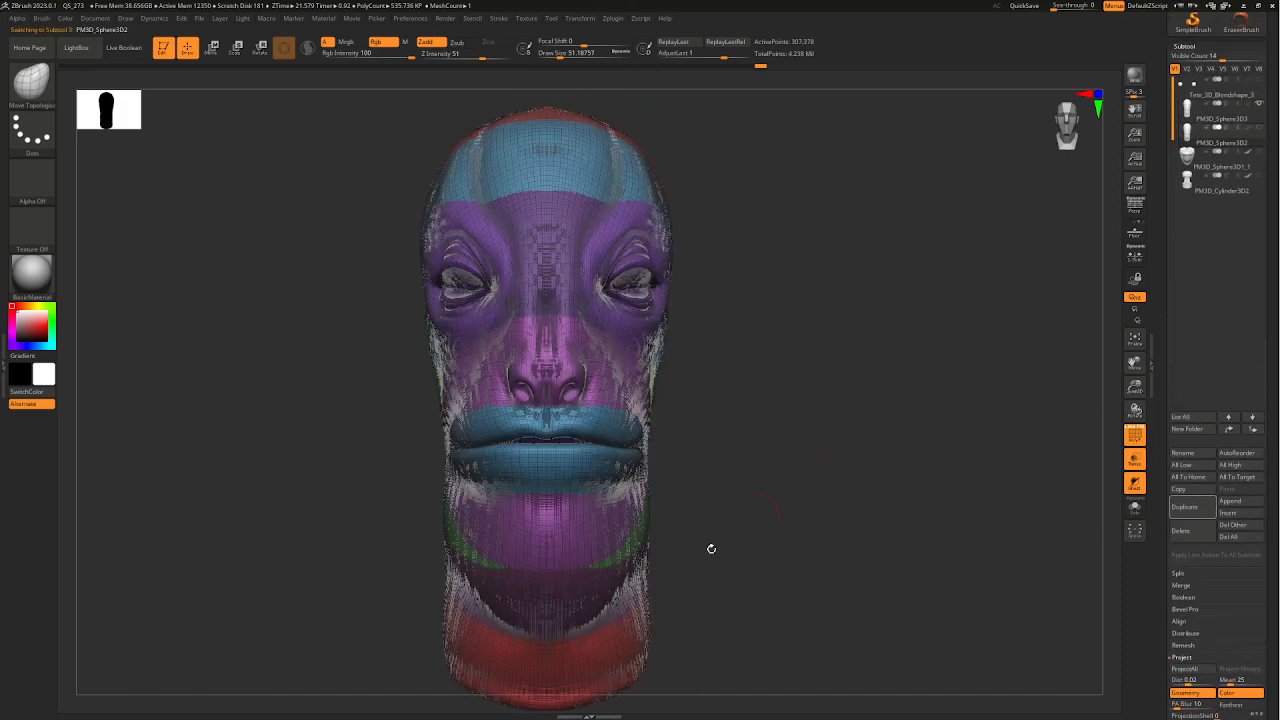
drag(730, 498, 715, 502)
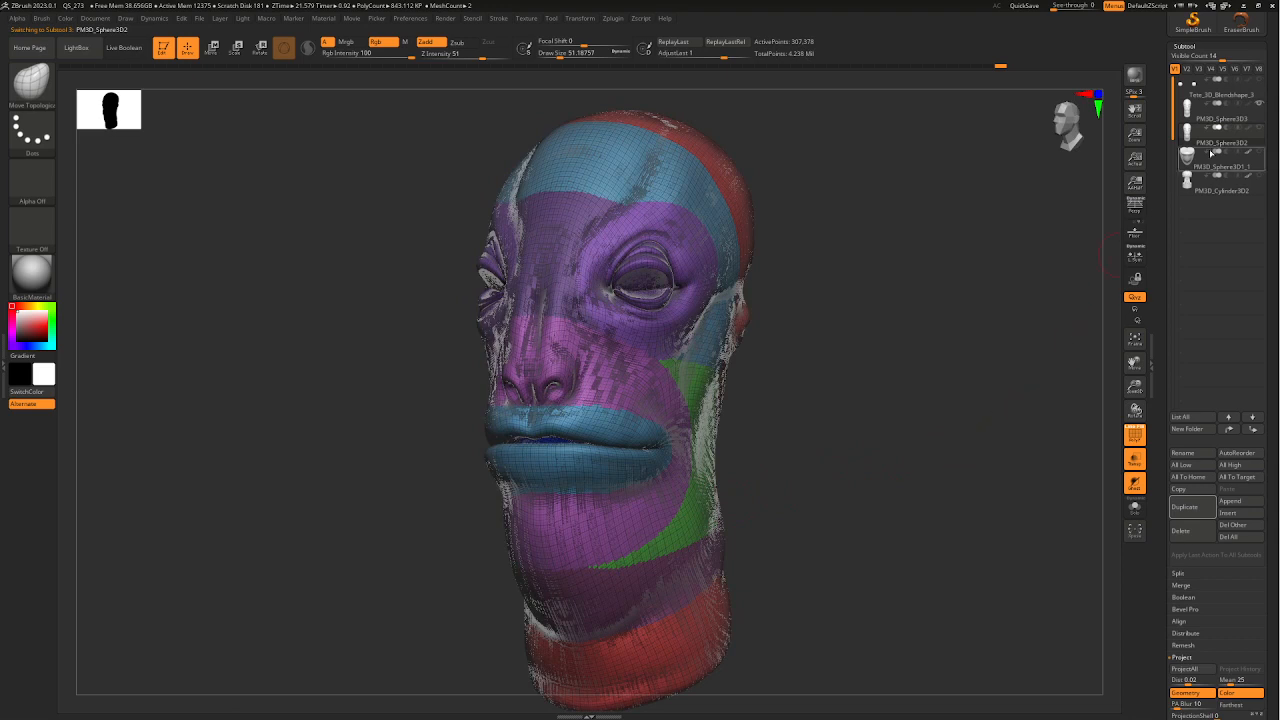
drag(1203, 210, 1190, 240)
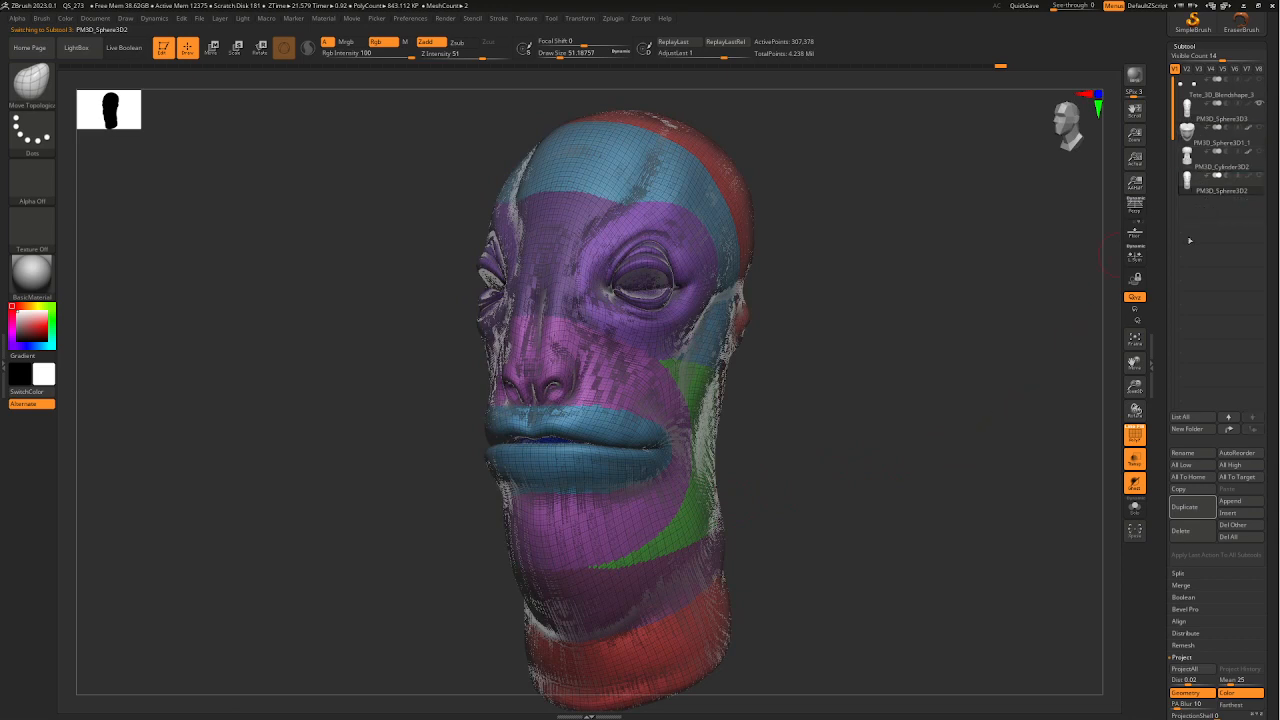
click(1196, 116)
click(1201, 188)
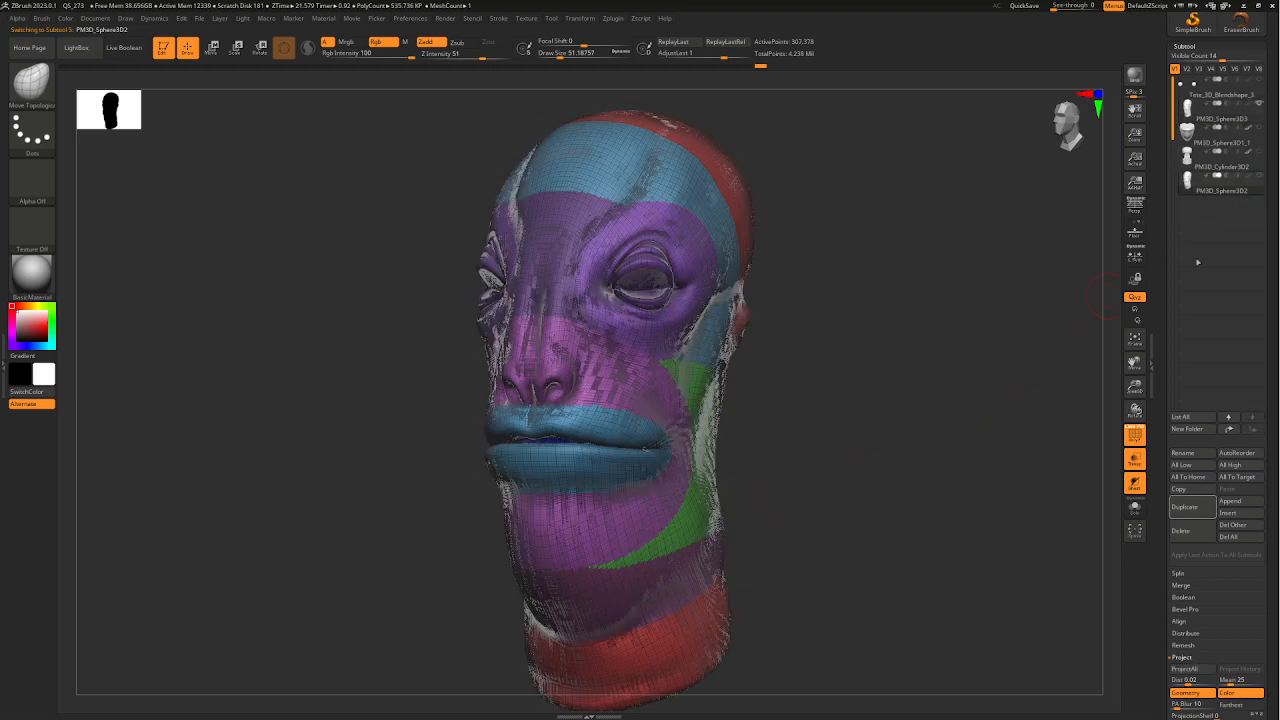
- Put PM3D_Sphere3D2 into a new subtool folder named Sculpt and collapse the folder
scroll(1274, 452, down, 2)
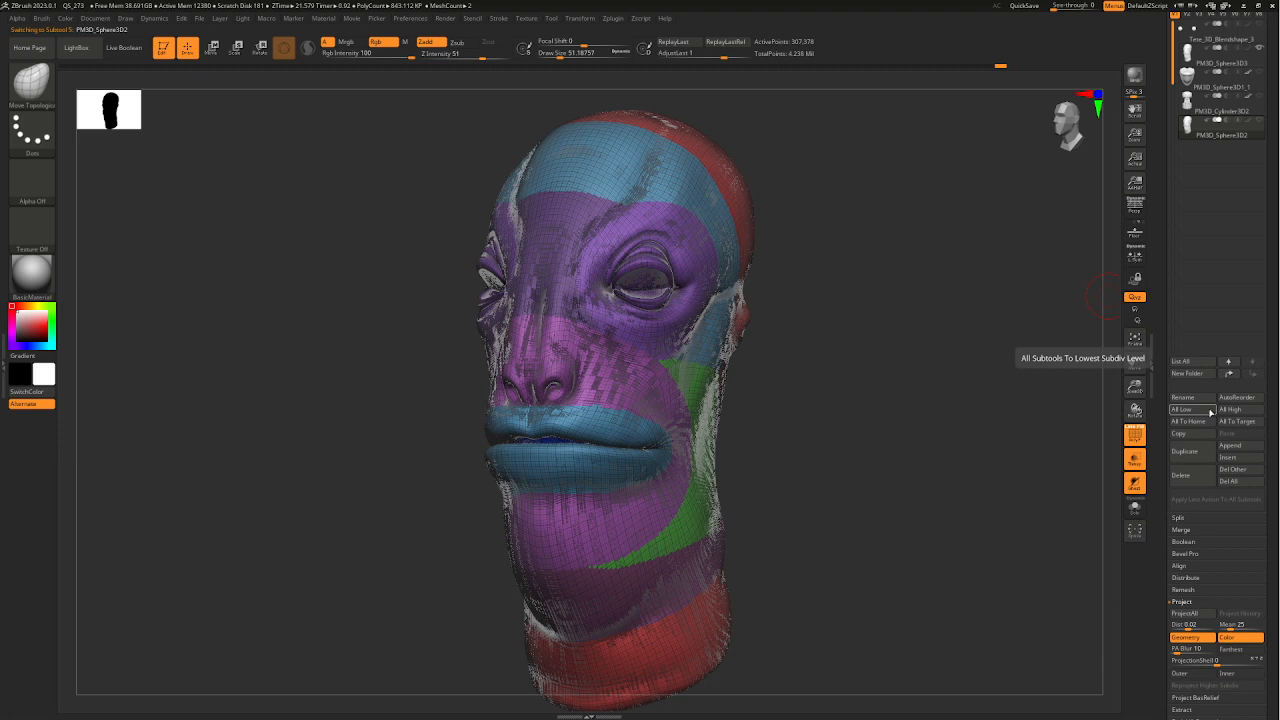
click(1188, 374)
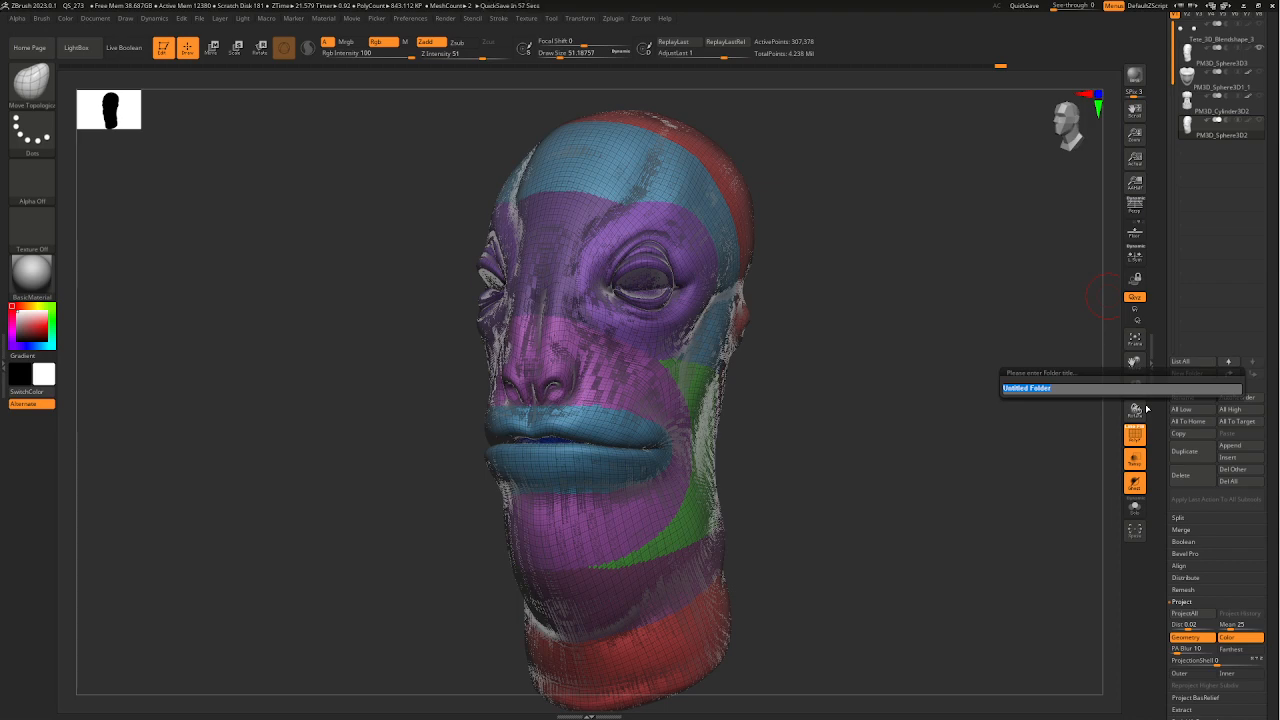
text(Sculpt)
key(Return)
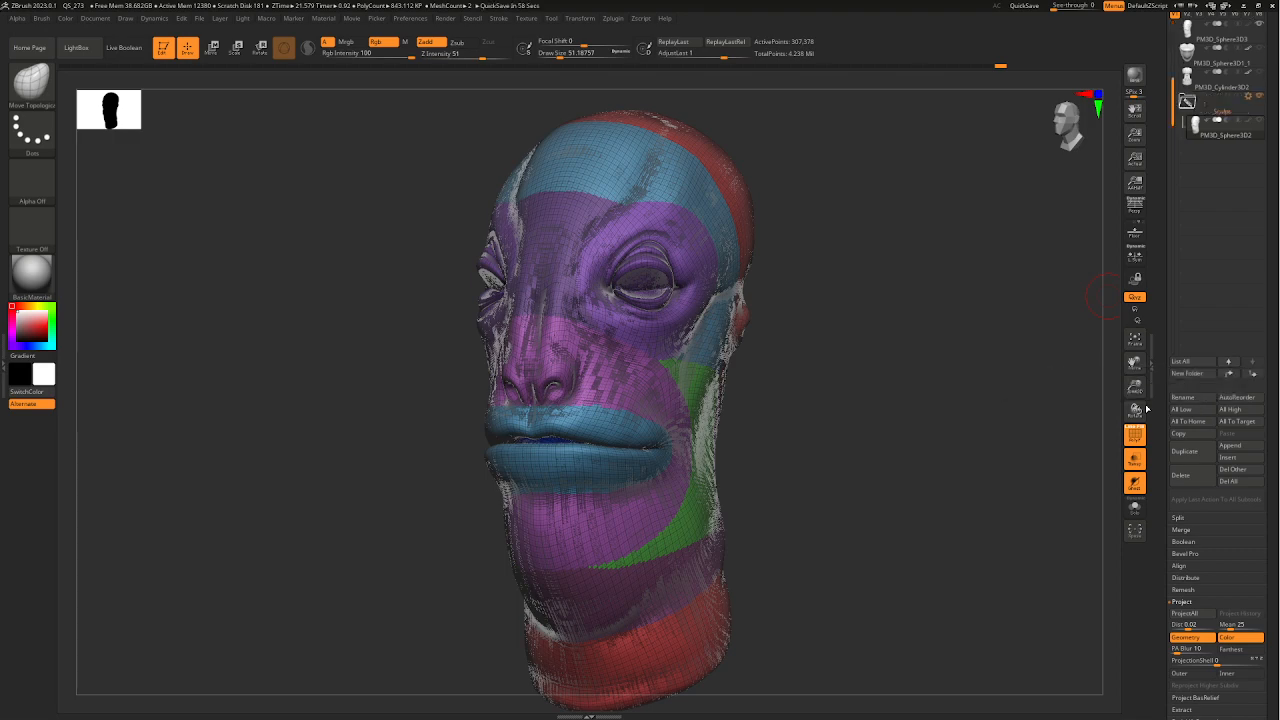
click(1182, 108)
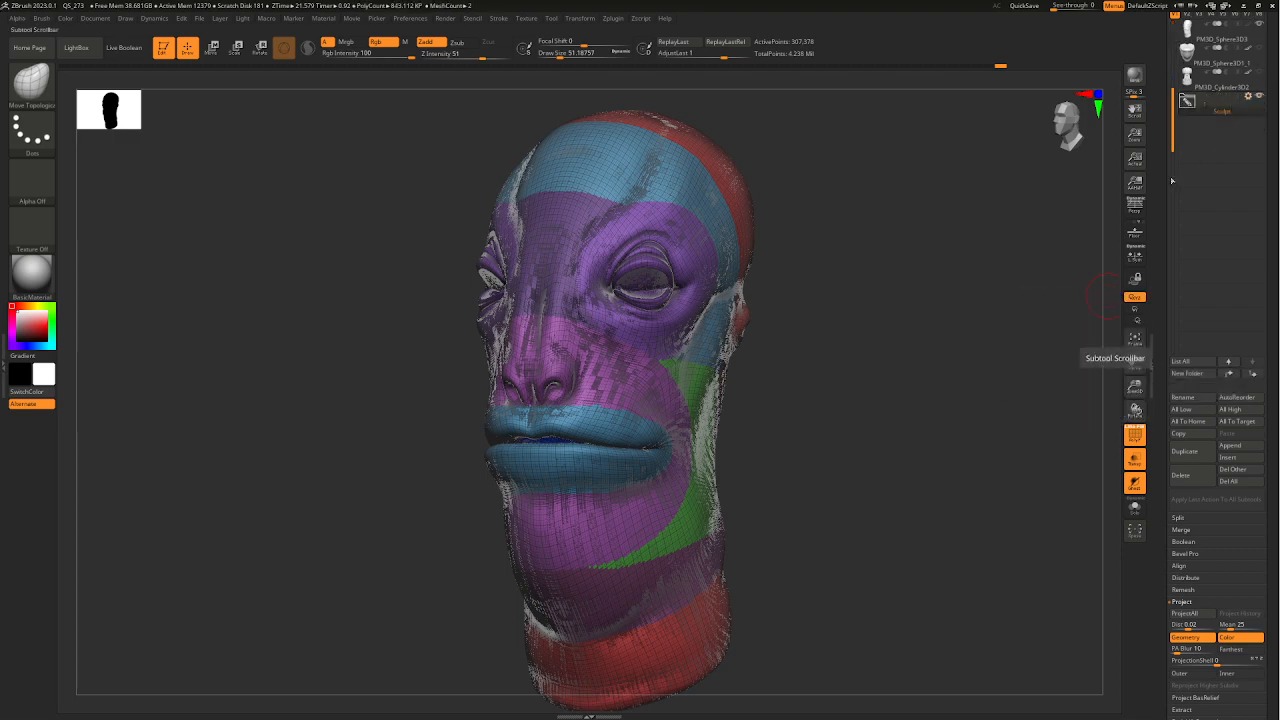
- Select PM3D_Sphere3D3 and lower it to subdivision level 1
mouse_move(771, 411)
mouse_down()
mouse_move(771, 429)
mouse_move(702, 449)
mouse_move(703, 523)
mouse_up()
drag(1274, 218, 1262, 303)
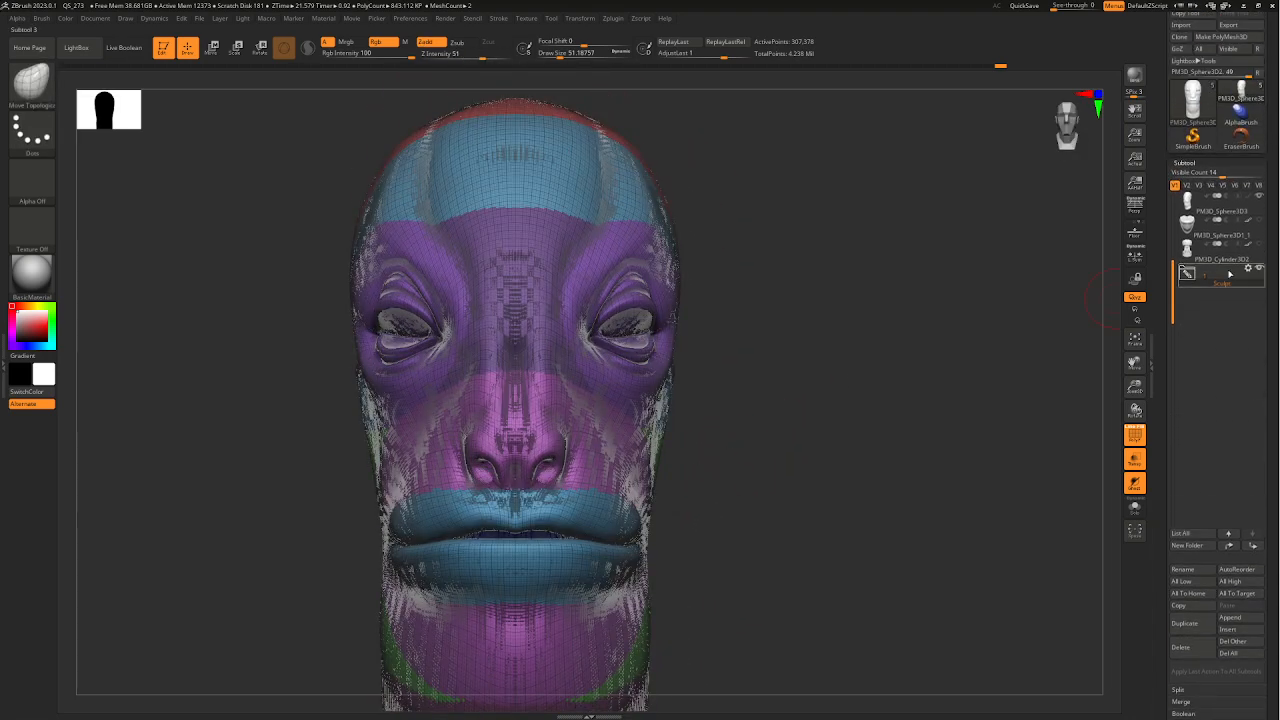
click(1190, 204)
alt+drag(725, 534, 675, 412)
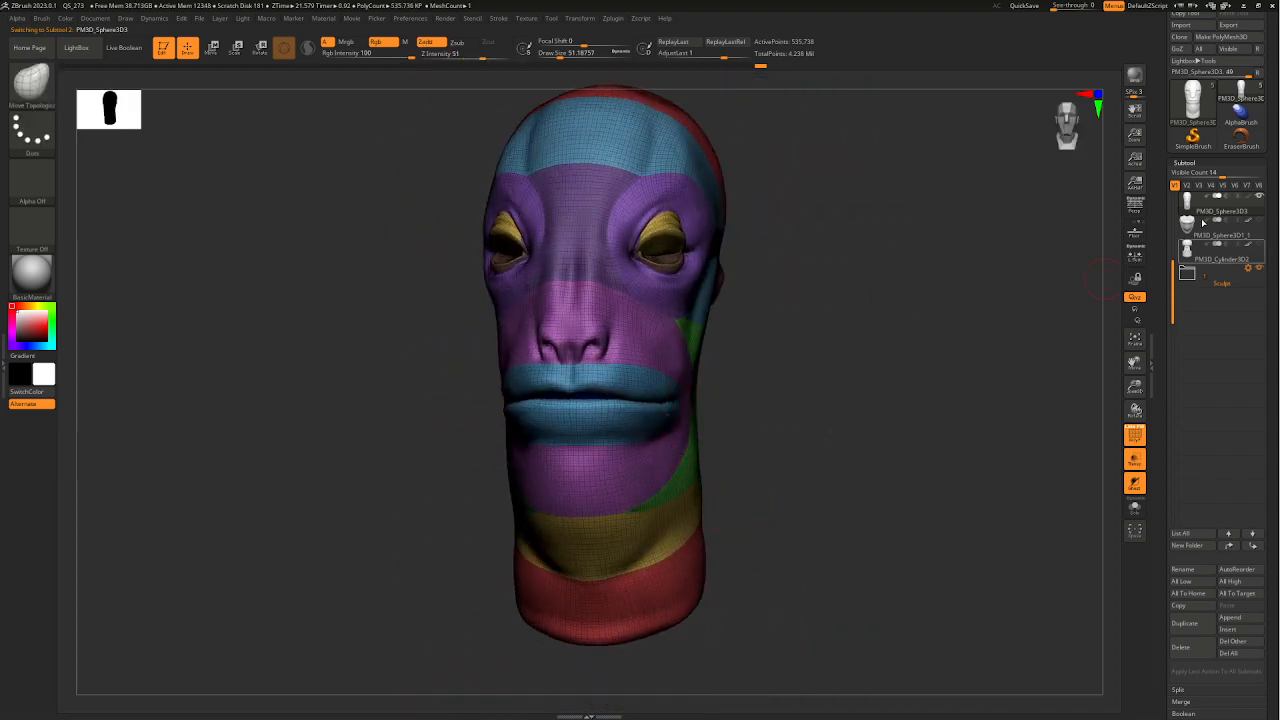
right_drag(848, 292, 715, 355)
ctrl+right_drag(715, 355, 694, 403)
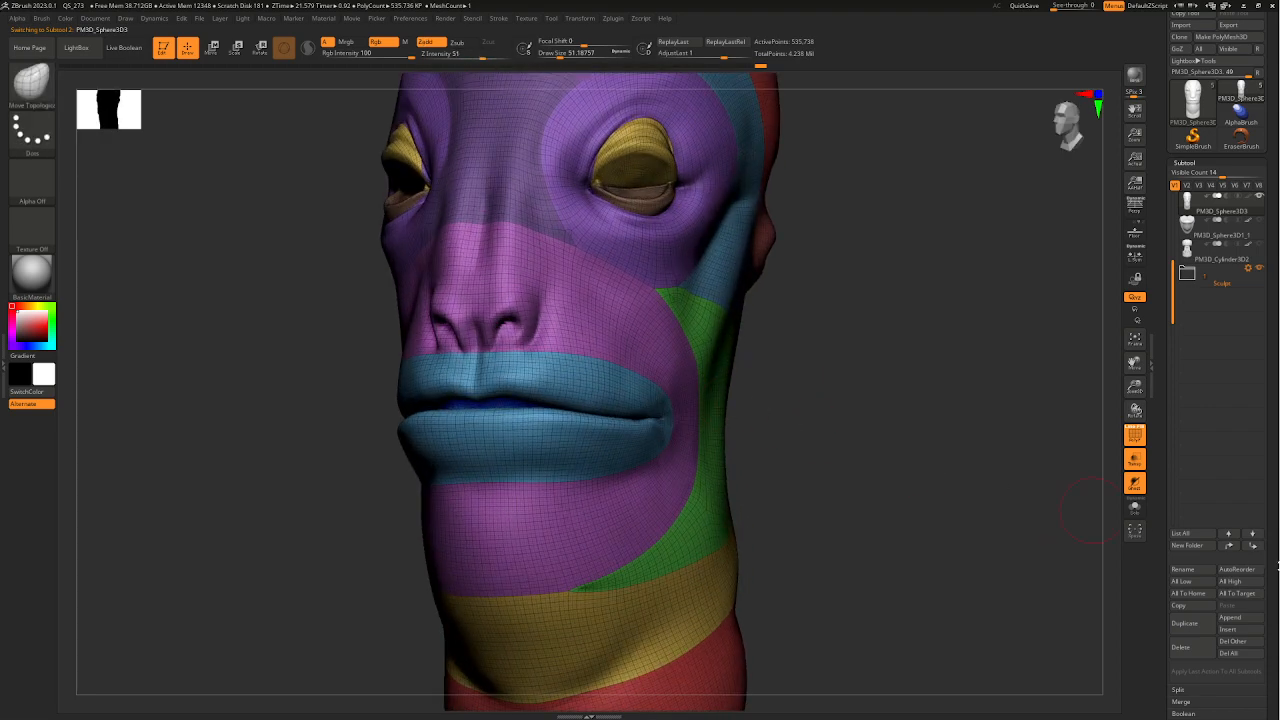
drag(1275, 592, 1273, 205)
drag(1204, 539, 1177, 540)
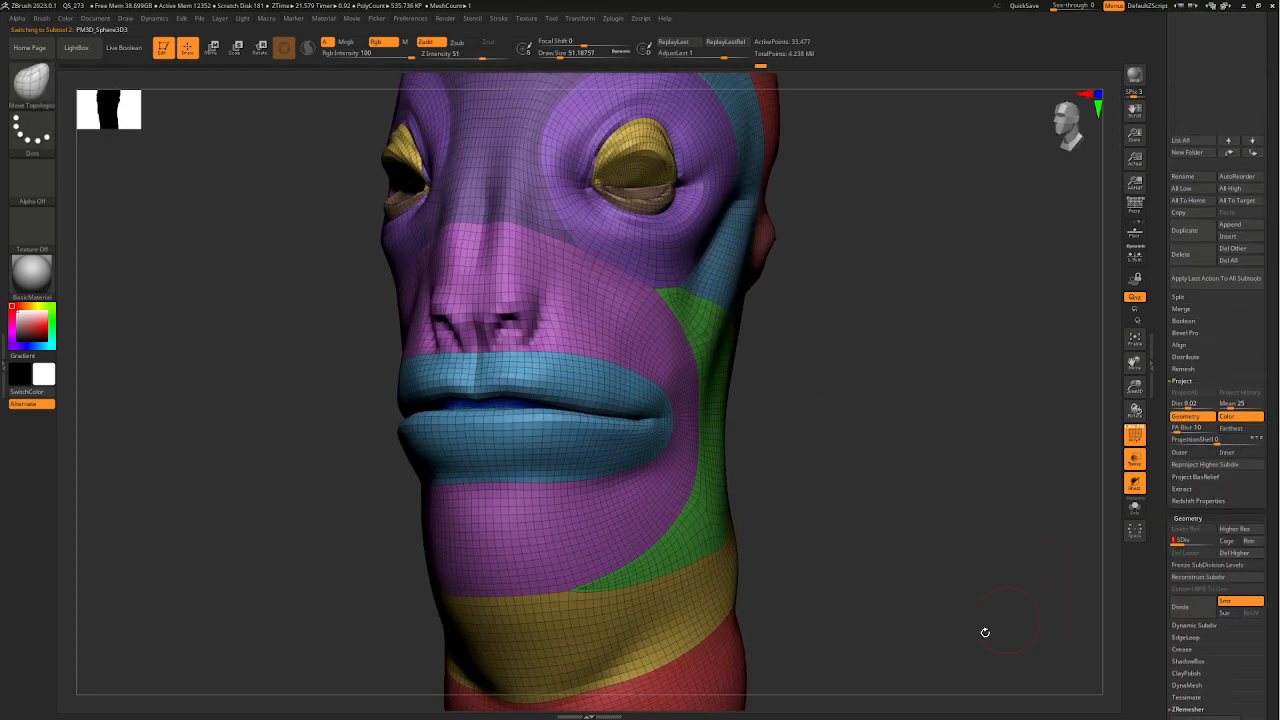
- Reduce the brush draw size to about 28.87 and inspect the level 1 mesh from the side and front
right_drag(709, 530, 788, 368)
key(space)
drag(758, 318, 748, 318)
right_drag(748, 318, 756, 301)
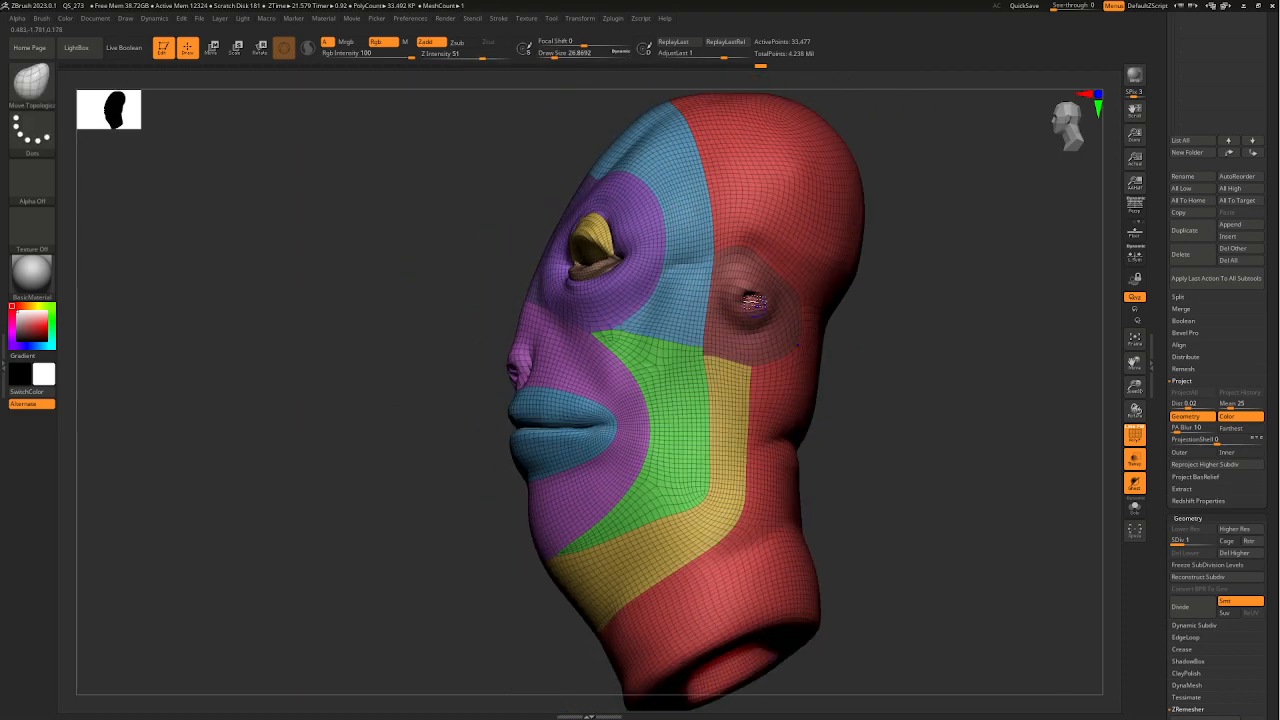
mouse_move(756, 301)
shift+mouse_down()
mouse_move(778, 317)
mouse_move(760, 300)
shift+mouse_up()
mouse_move(832, 340)
shift+right_down()
mouse_move(897, 371)
mouse_move(780, 411)
mouse_move(759, 445)
shift+right_up()
key(shift+f)
key(shift+f)
ctrl+right_drag(678, 415, 744, 470)
- Open the DynaMesh settings for PM3D_Sphere3D3
scroll(1272, 465, up, 15)
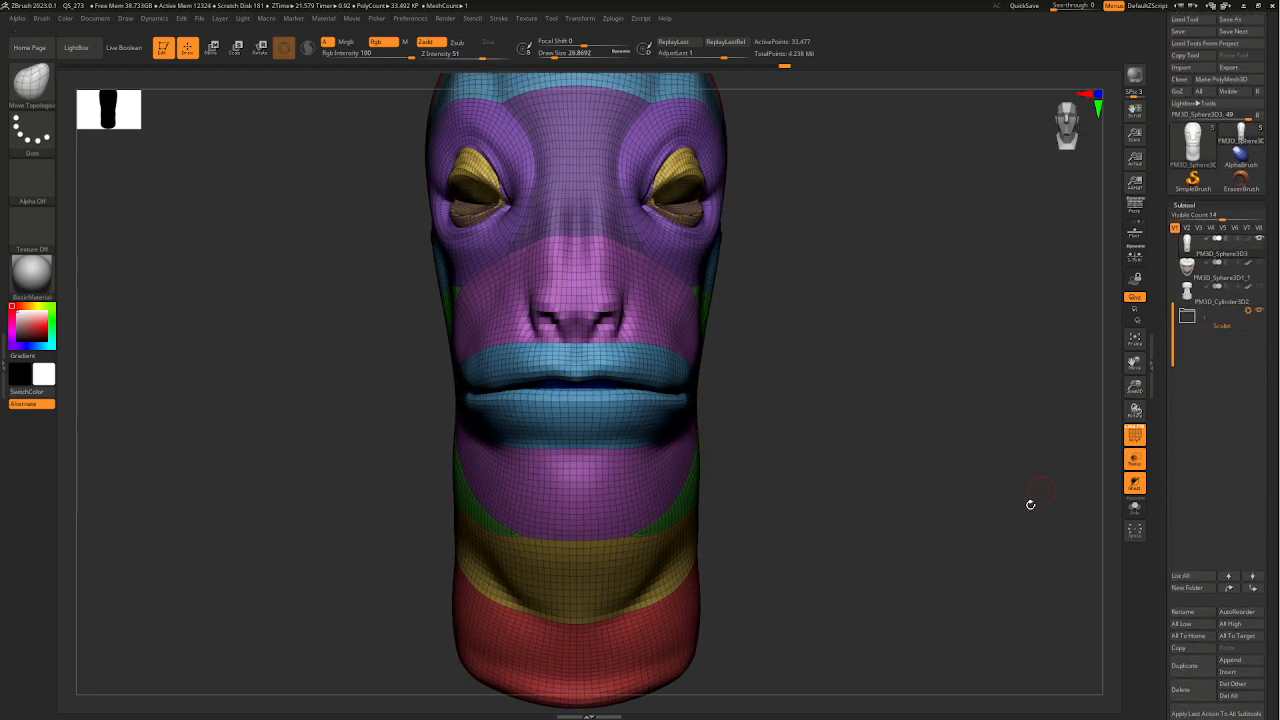
scroll(1268, 554, down, 15)
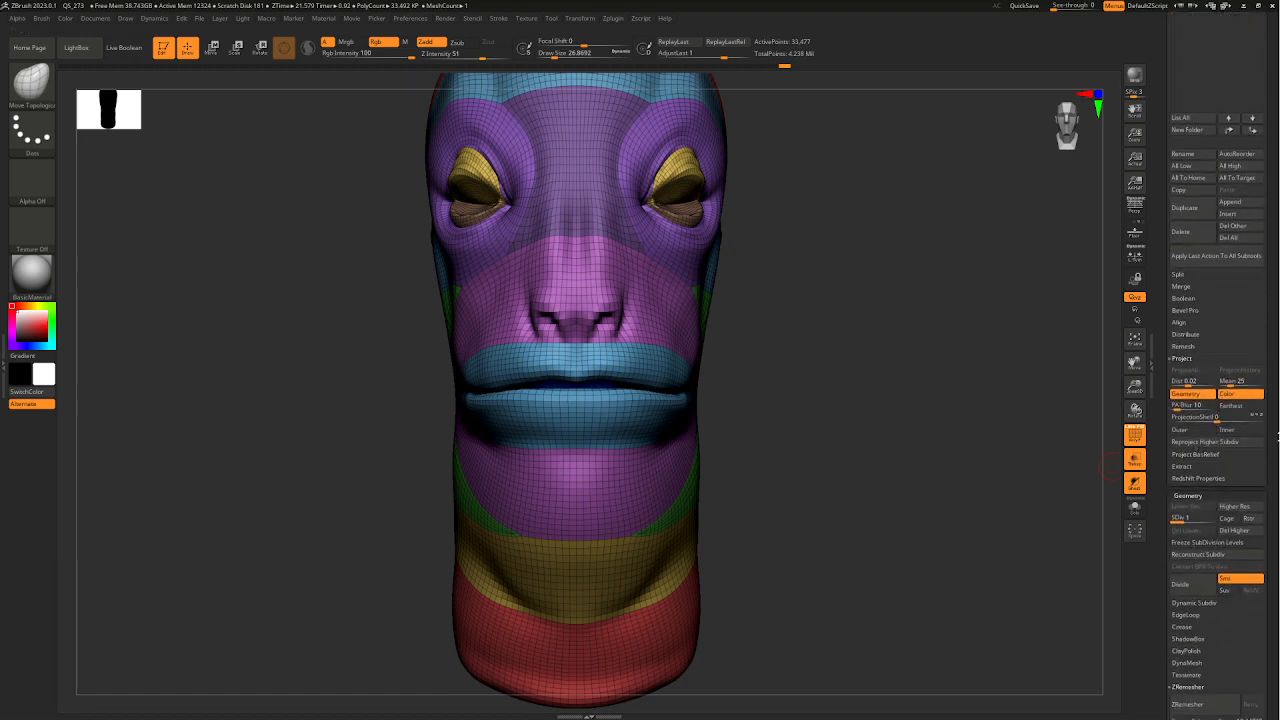
scroll(1268, 495, down, 3)
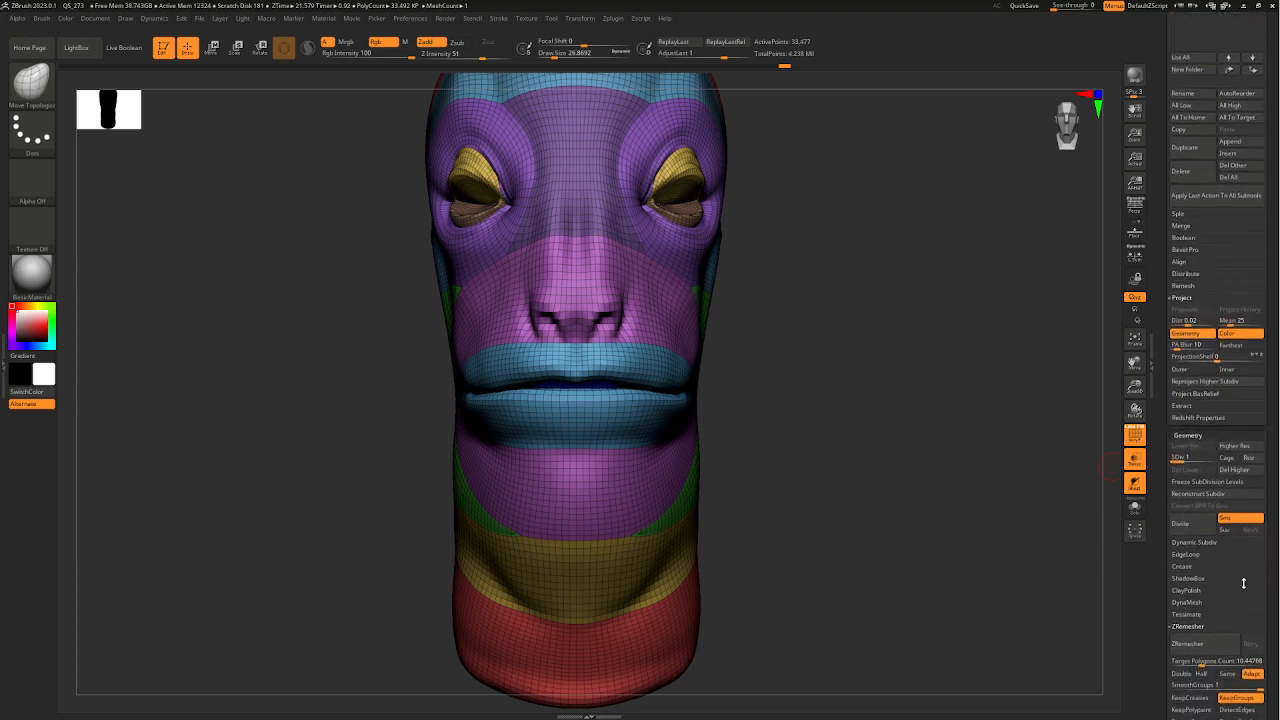
click(1188, 602)
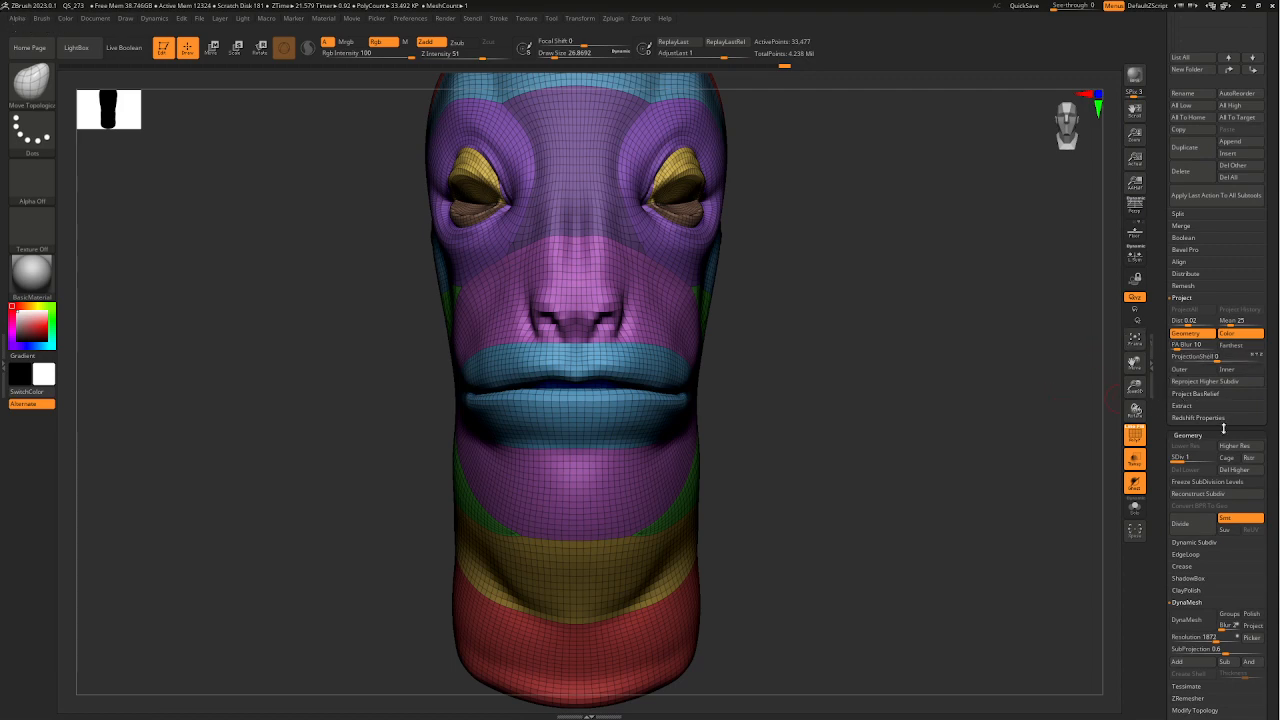
- Try DynaMesh at resolution 360 on the level 1 head without freezing subdivision levels, and check the lip line and mouth corners
scroll(1177, 425, down, 1)
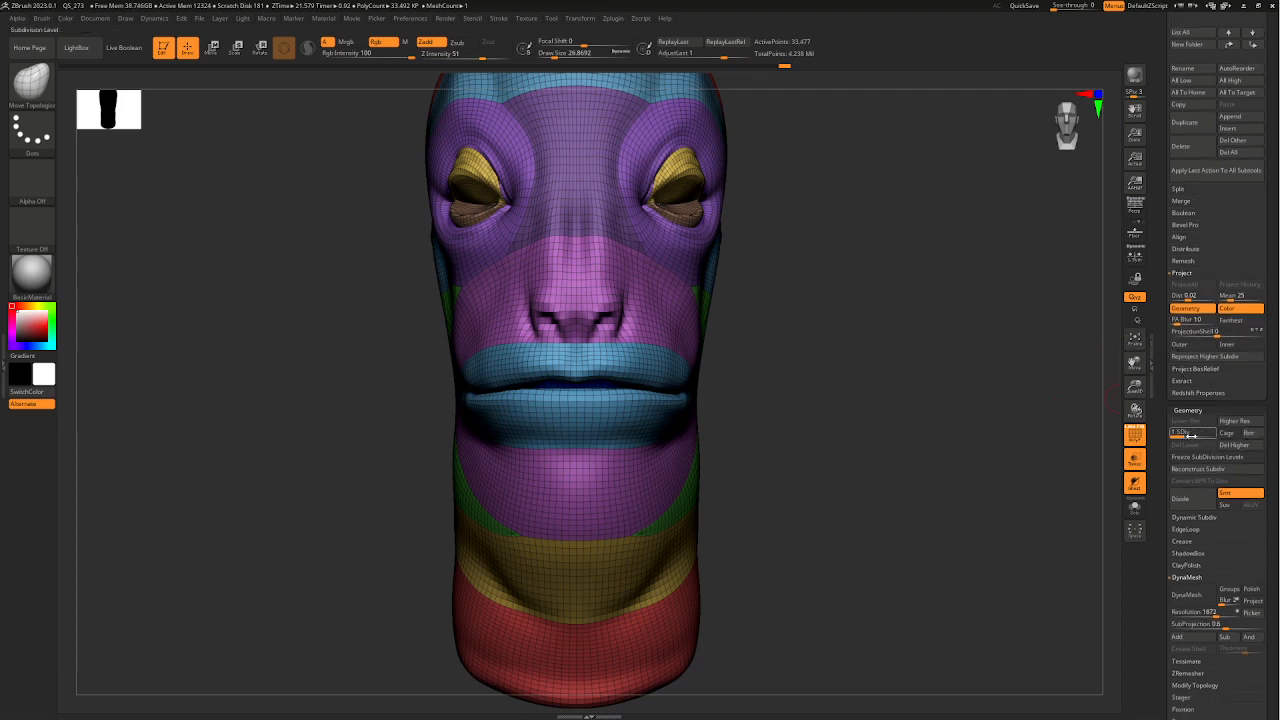
scroll(1262, 425, down, 3)
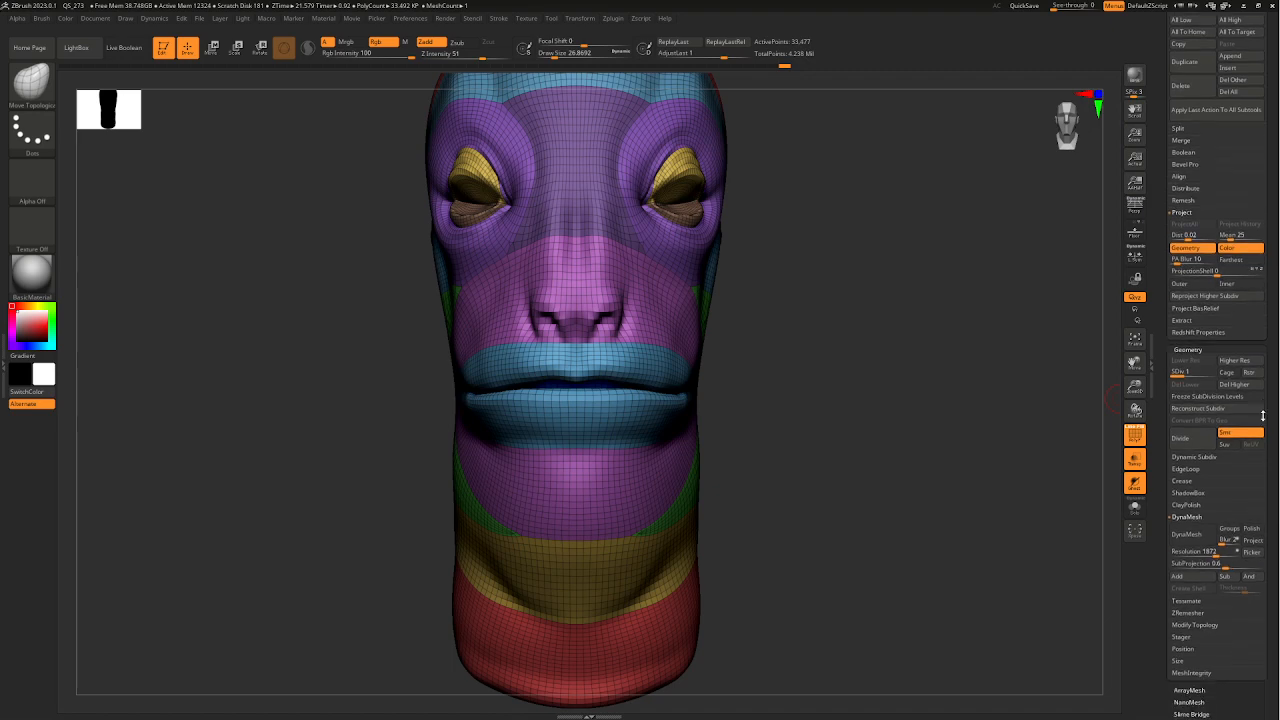
scroll(1262, 416, down, 1)
drag(1109, 400, 728, 425)
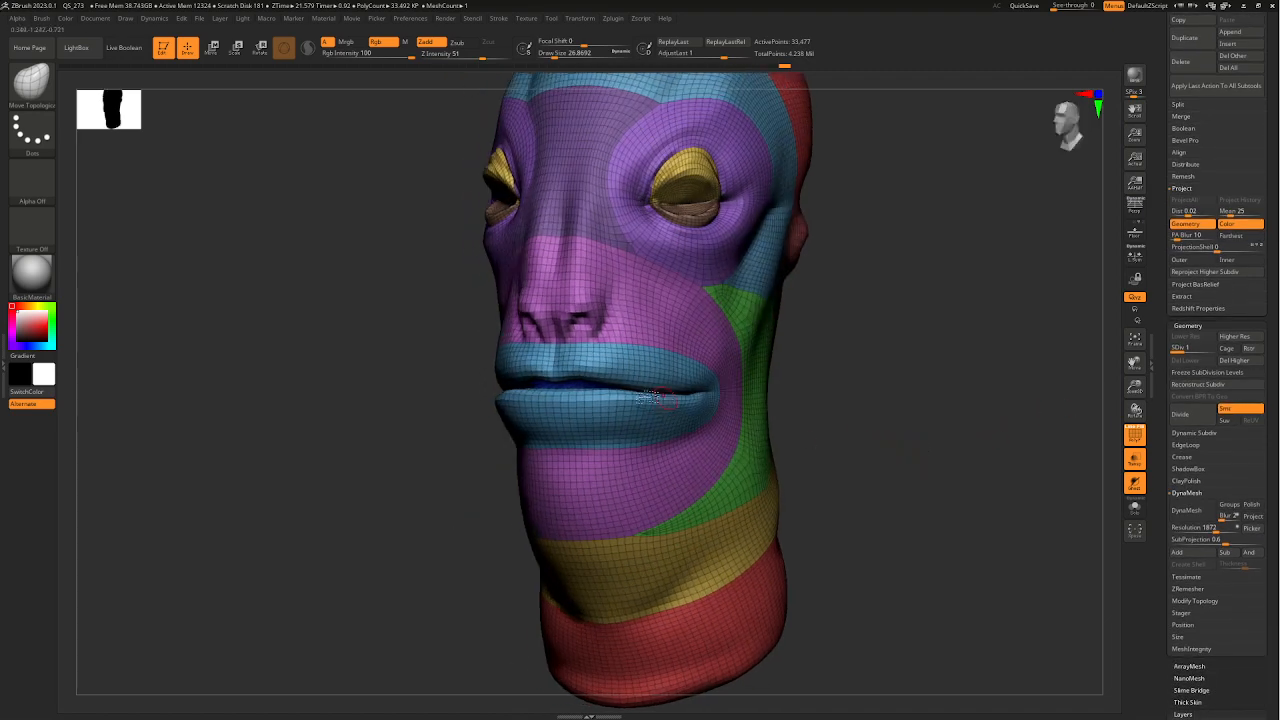
ctrl+right_drag(660, 398, 735, 410)
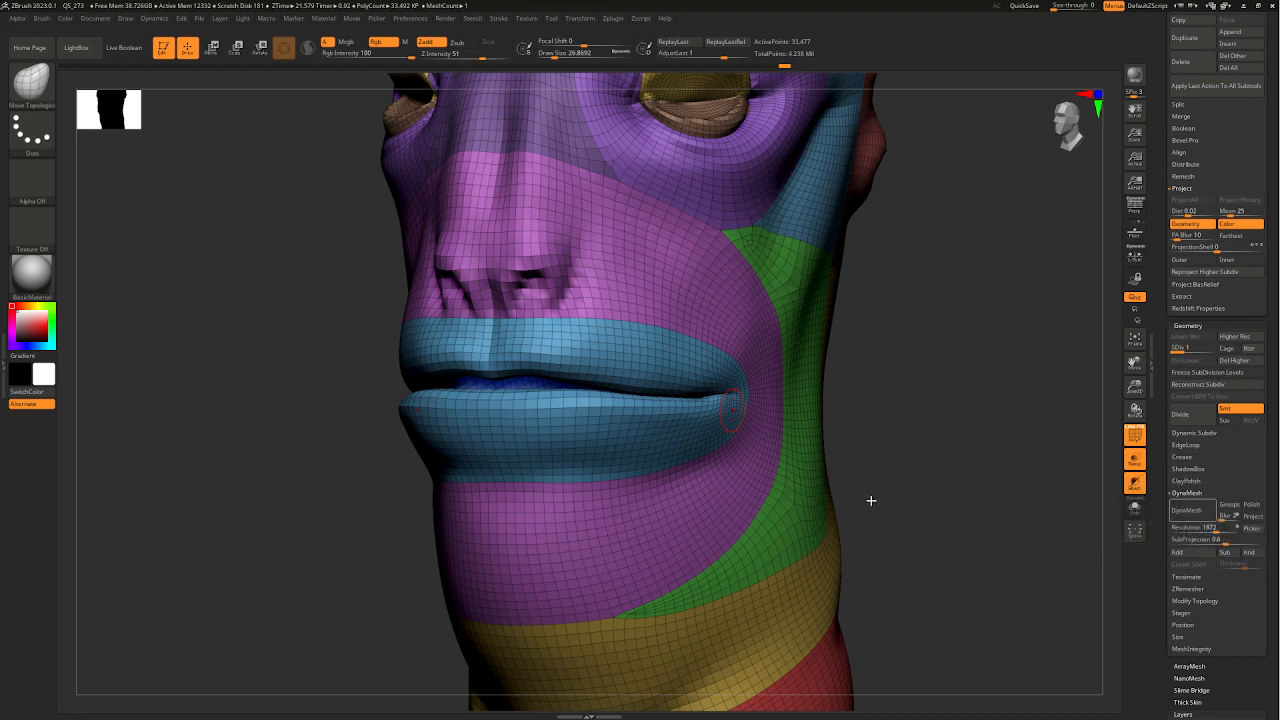
mouse_move(880, 507)
shift+right_down()
mouse_move(866, 503)
mouse_move(831, 397)
mouse_move(814, 463)
mouse_move(831, 491)
mouse_move(714, 449)
mouse_move(813, 496)
shift+right_up()
key(ctrl+z)
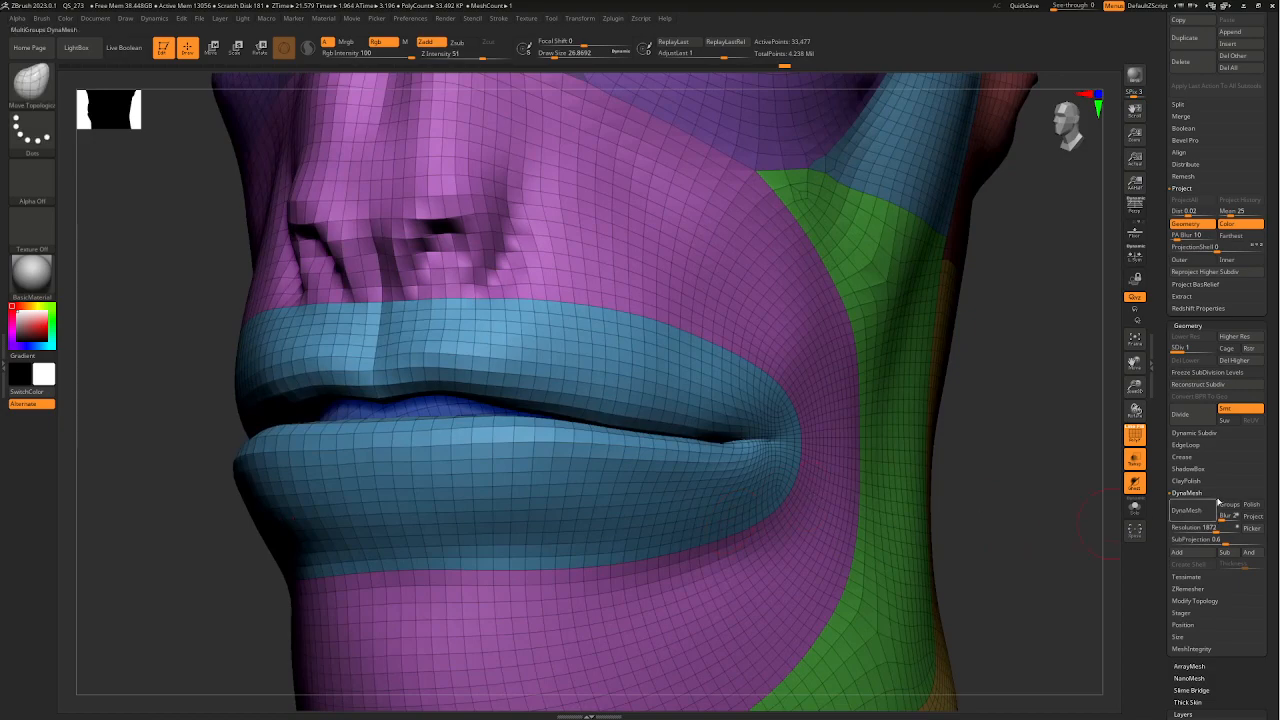
click(1198, 527)
click(1188, 510)
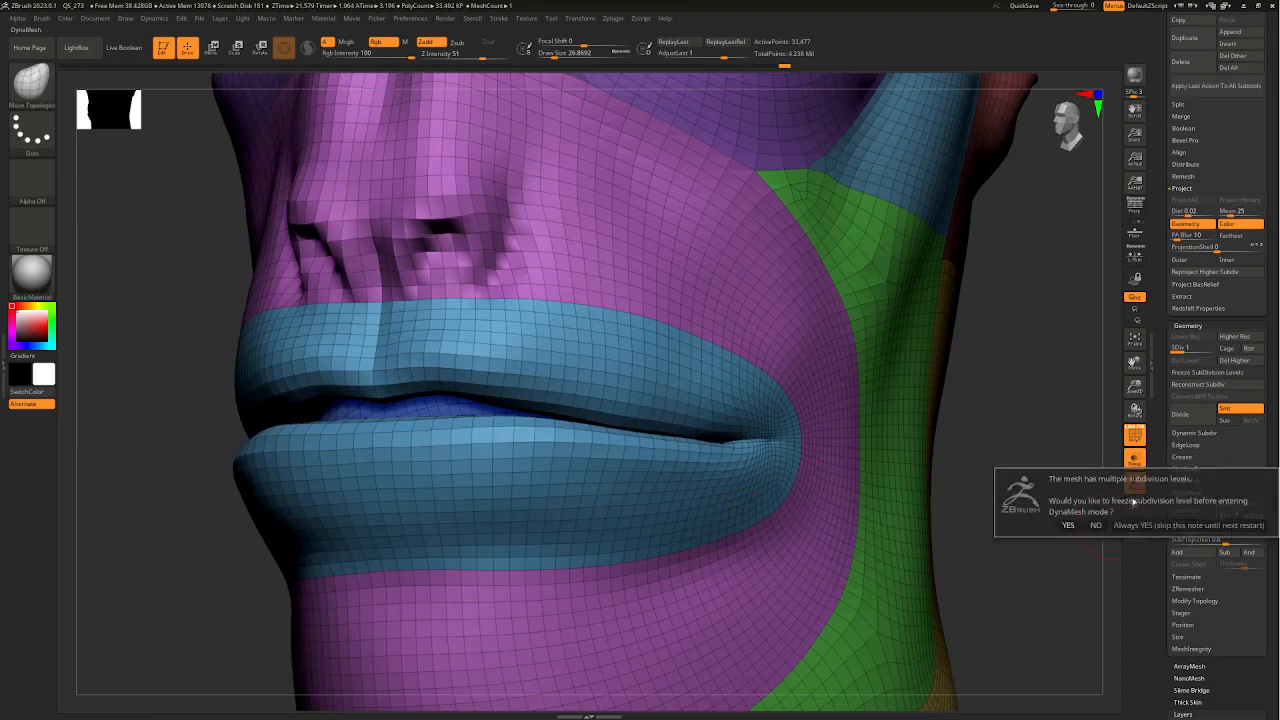
click(1093, 525)
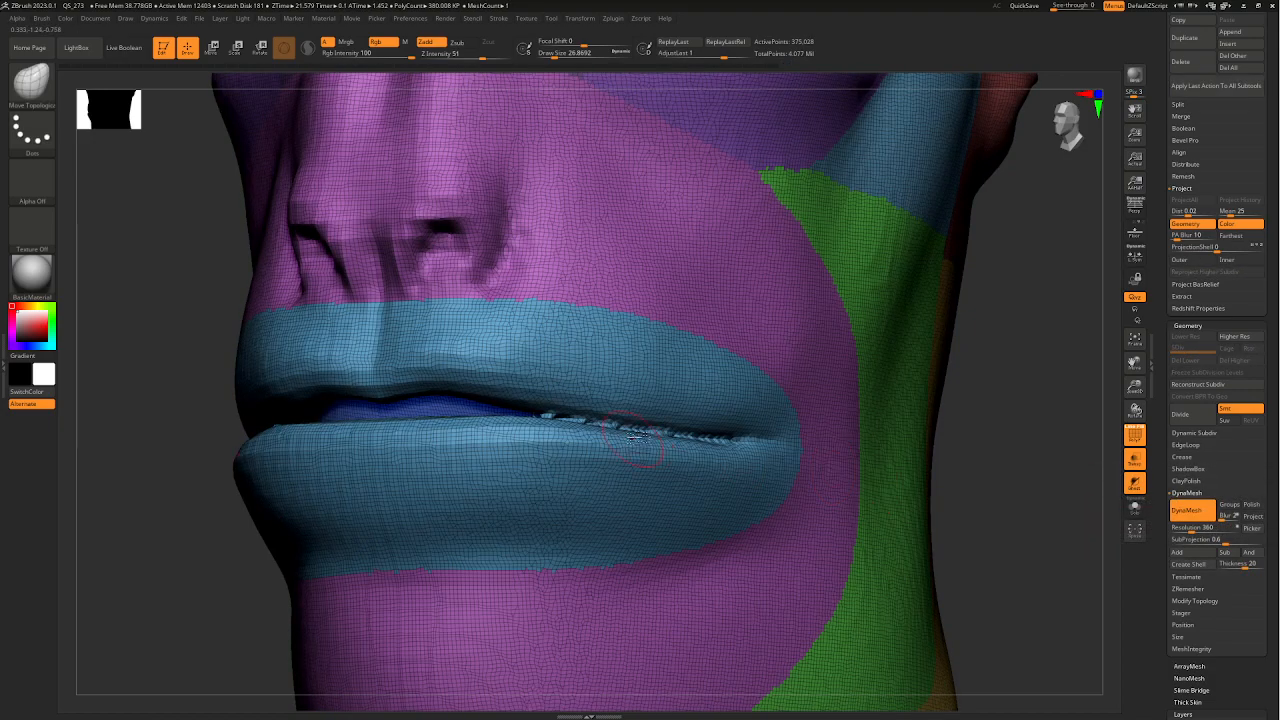
drag(974, 468, 620, 430)
key(shift)
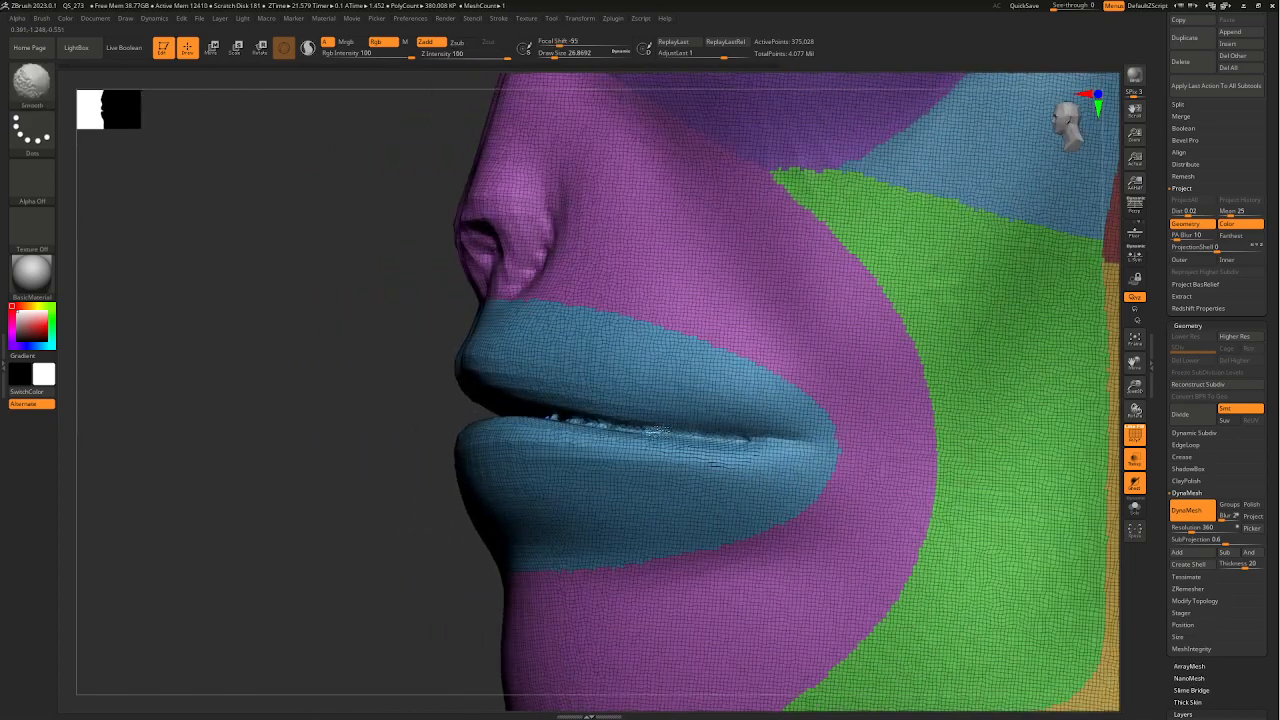
mouse_move(443, 476)
alt+mouse_down()
mouse_move(337, 489)
mouse_move(423, 537)
mouse_move(450, 525)
alt+mouse_up()
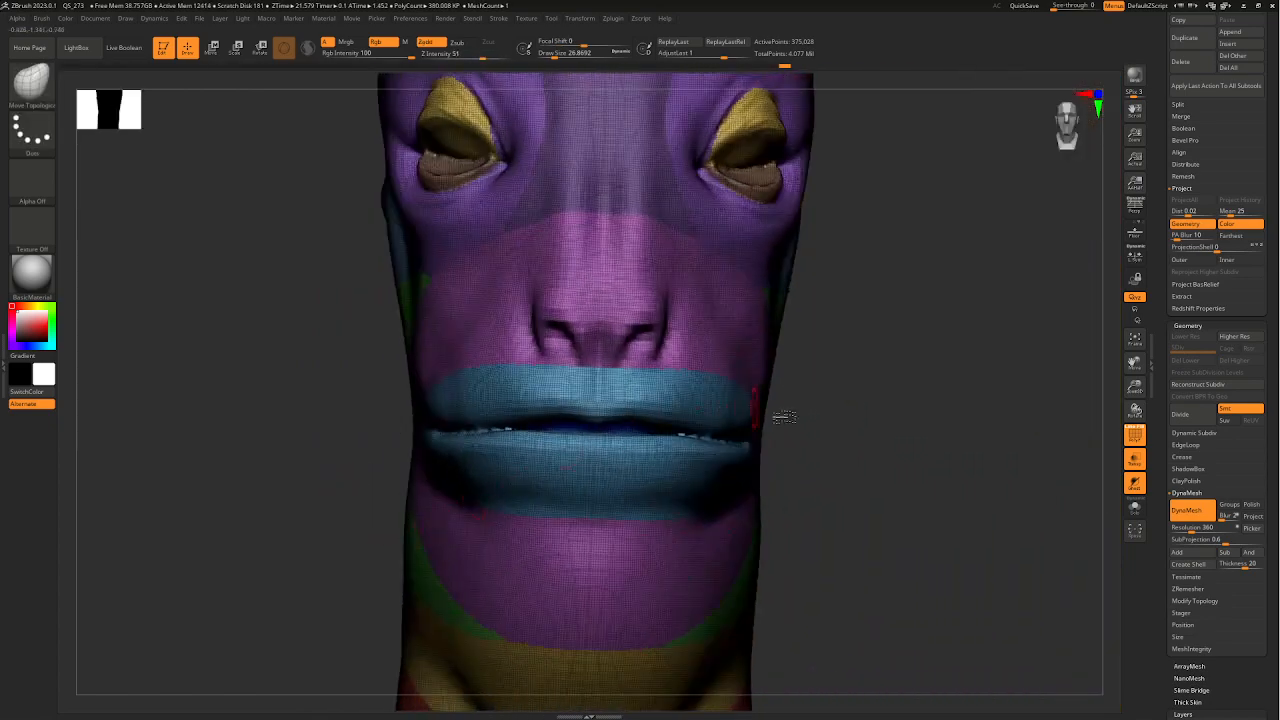
- Undo the DynaMesh conversion of the head
key(ctrl)
key(ctrl+z)
key(ctrl+z)
- Examine the level 1 mesh's edge flow around the lips and mouth corners from the front and three-quarter view
alt+drag(806, 483, 908, 517)
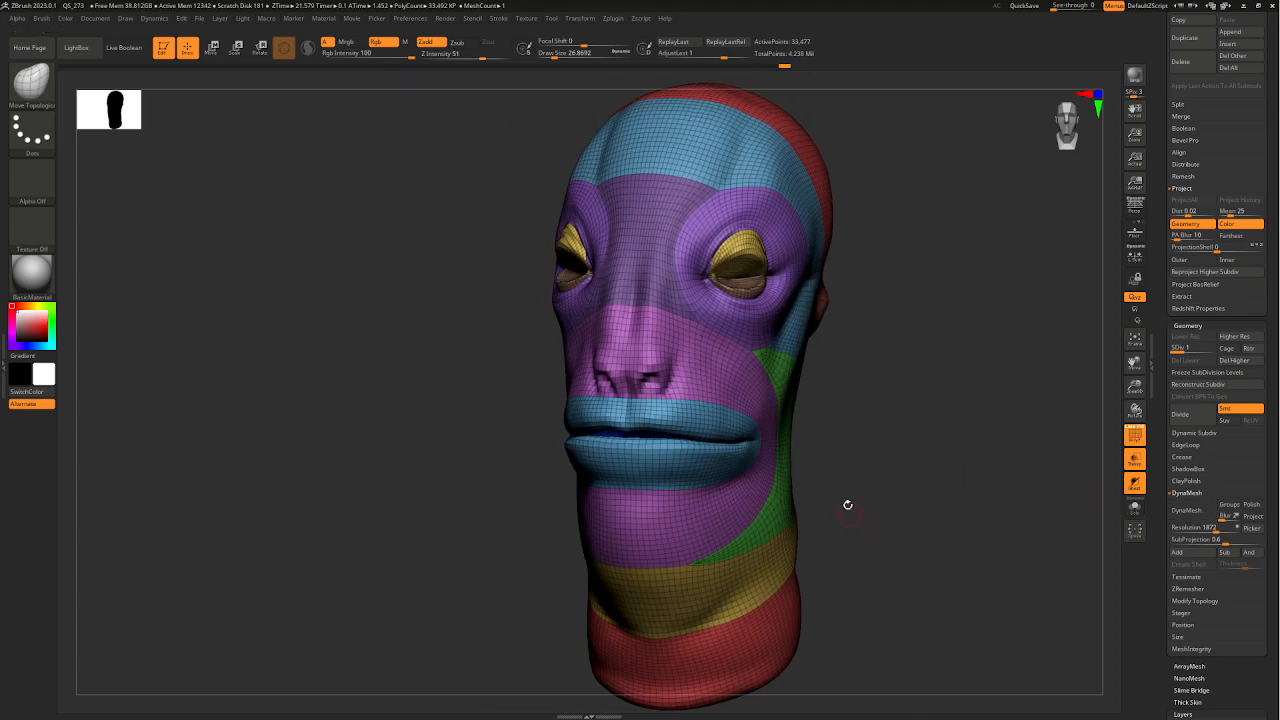
mouse_move(848, 505)
right_down()
mouse_move(829, 491)
mouse_move(848, 490)
right_up()
mouse_move(940, 437)
alt+right_down()
mouse_move(831, 467)
mouse_move(795, 436)
mouse_move(1000, 462)
alt+right_up()
ctrl+right_drag(738, 466, 872, 517)
alt+right_drag(872, 517, 744, 497)
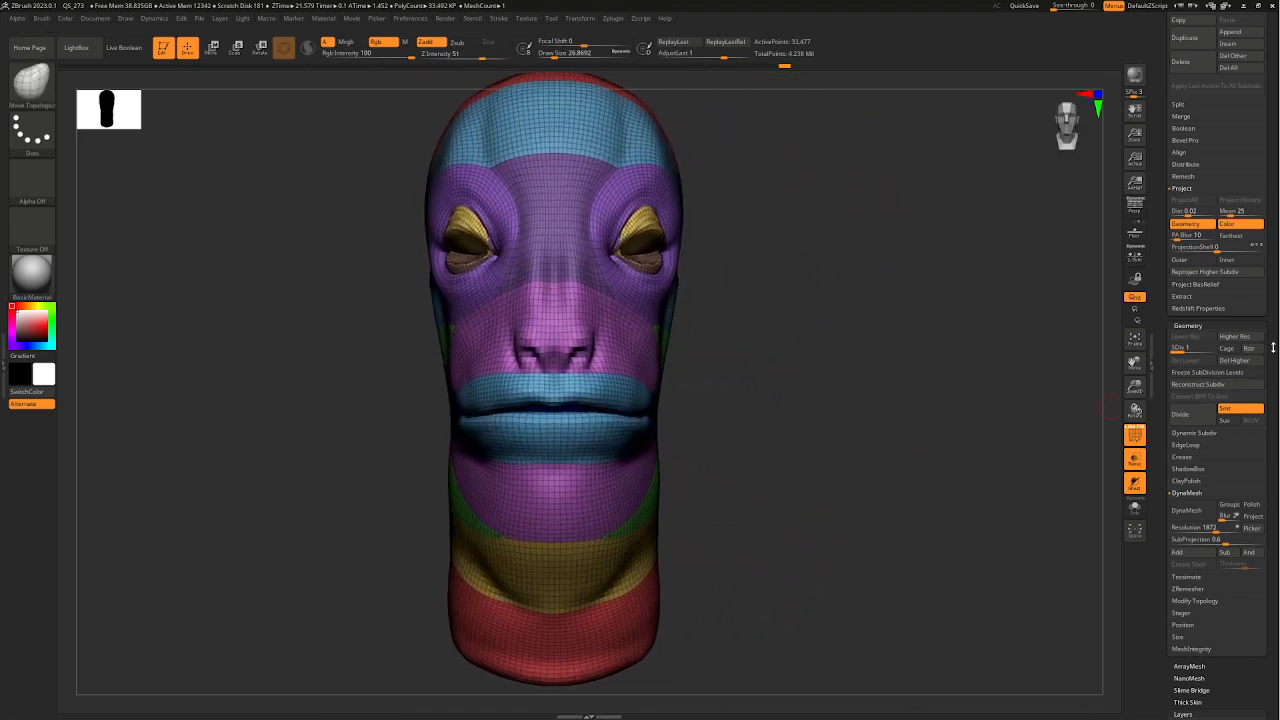
drag(1273, 348, 1260, 488)
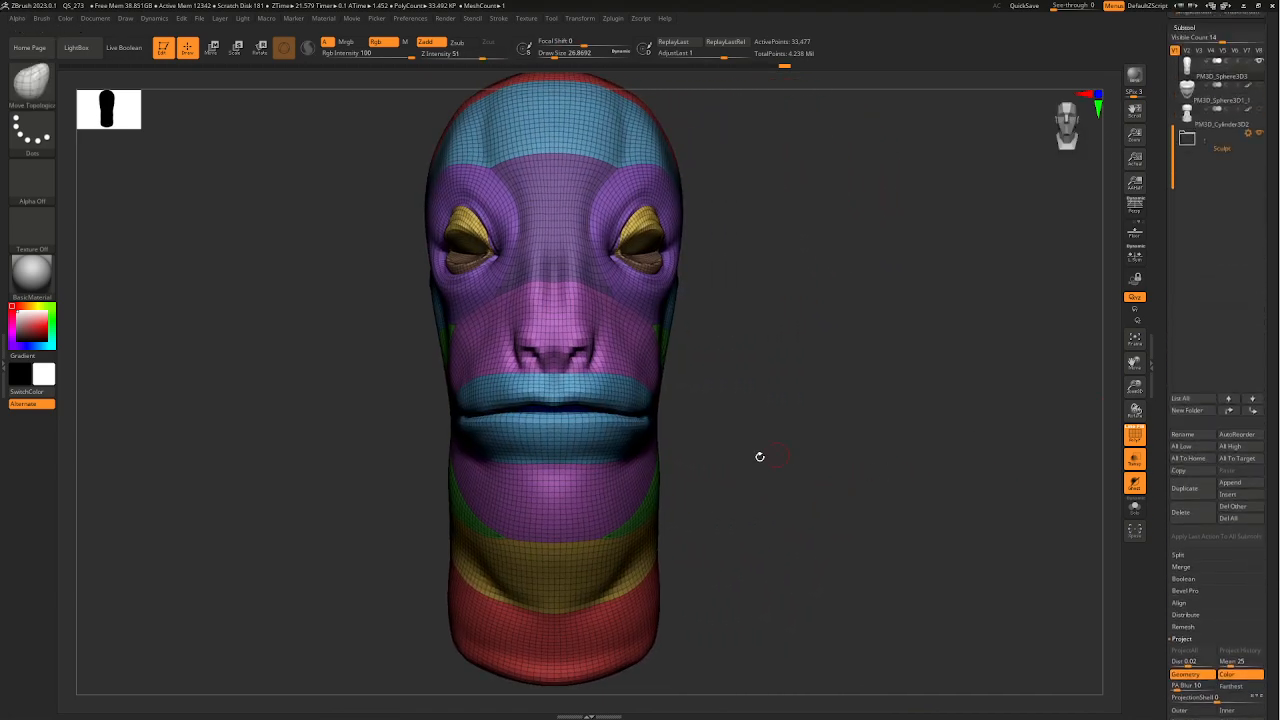
right_drag(760, 513, 735, 508)
ctrl+right_drag(623, 450, 638, 496)
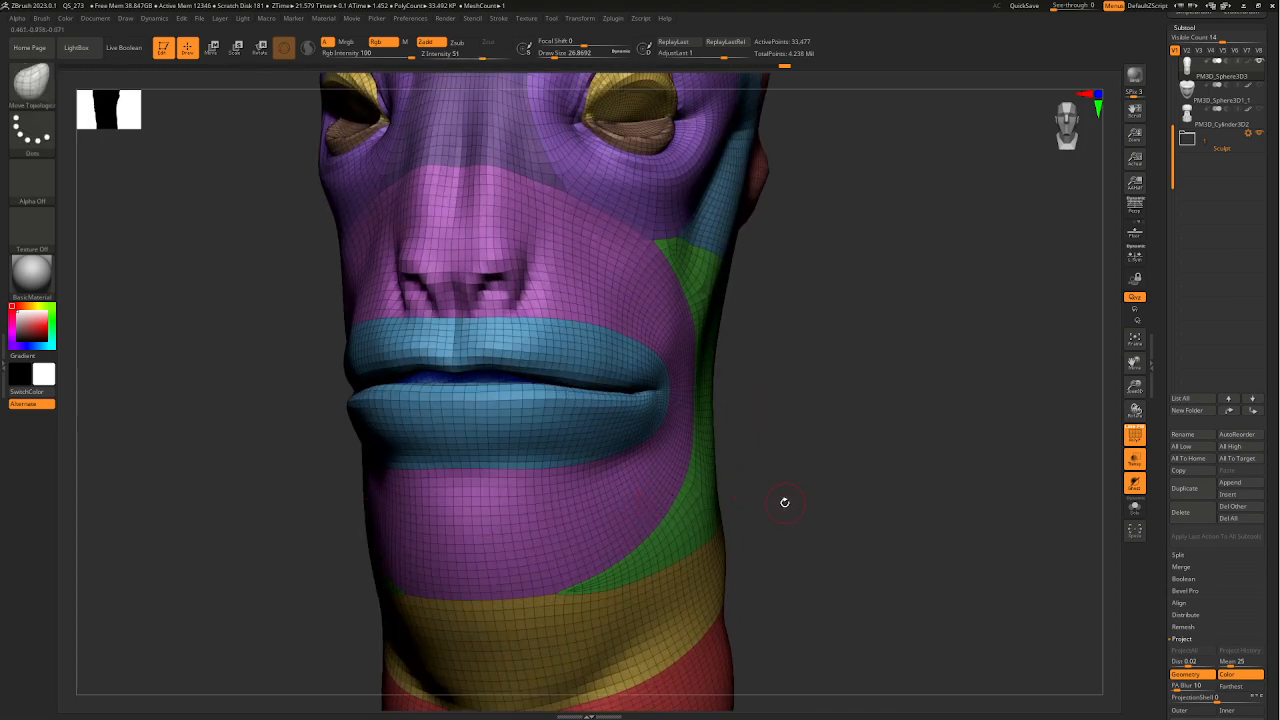
shift+right_drag(802, 528, 897, 552)
drag(1270, 446, 1271, 418)
scroll(1271, 418, down, 5)
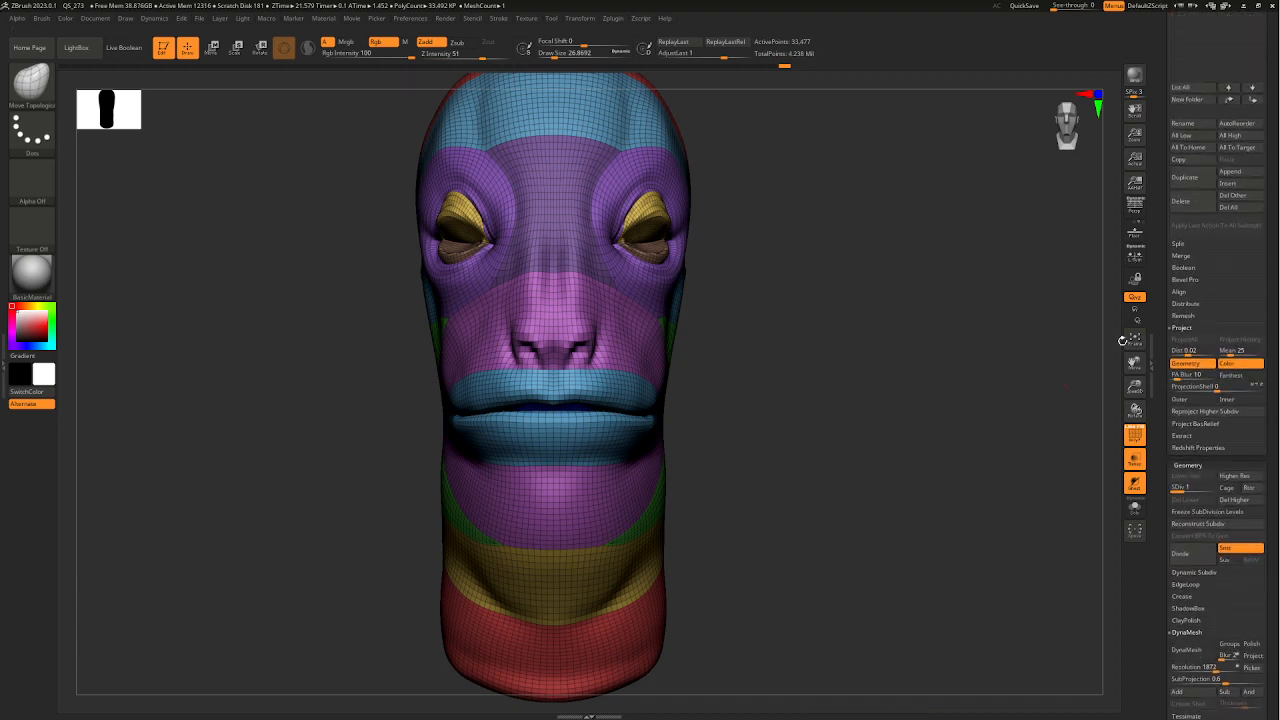
- Expand the Sculpt folder, view PM3D_Sphere3D2 inside it, and reselect PM3D_Sphere3D3
drag(1276, 236, 1250, 322)
click(1210, 297)
click(1208, 314)
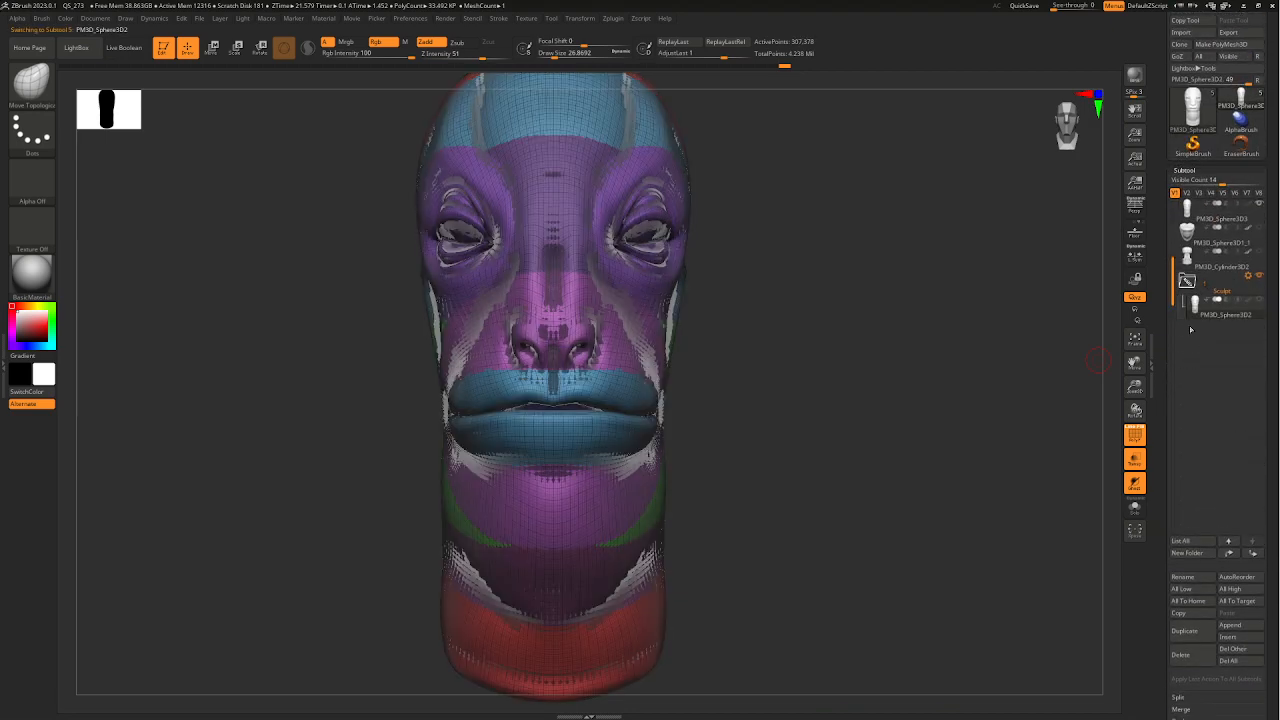
scroll(1172, 290, down, 1)
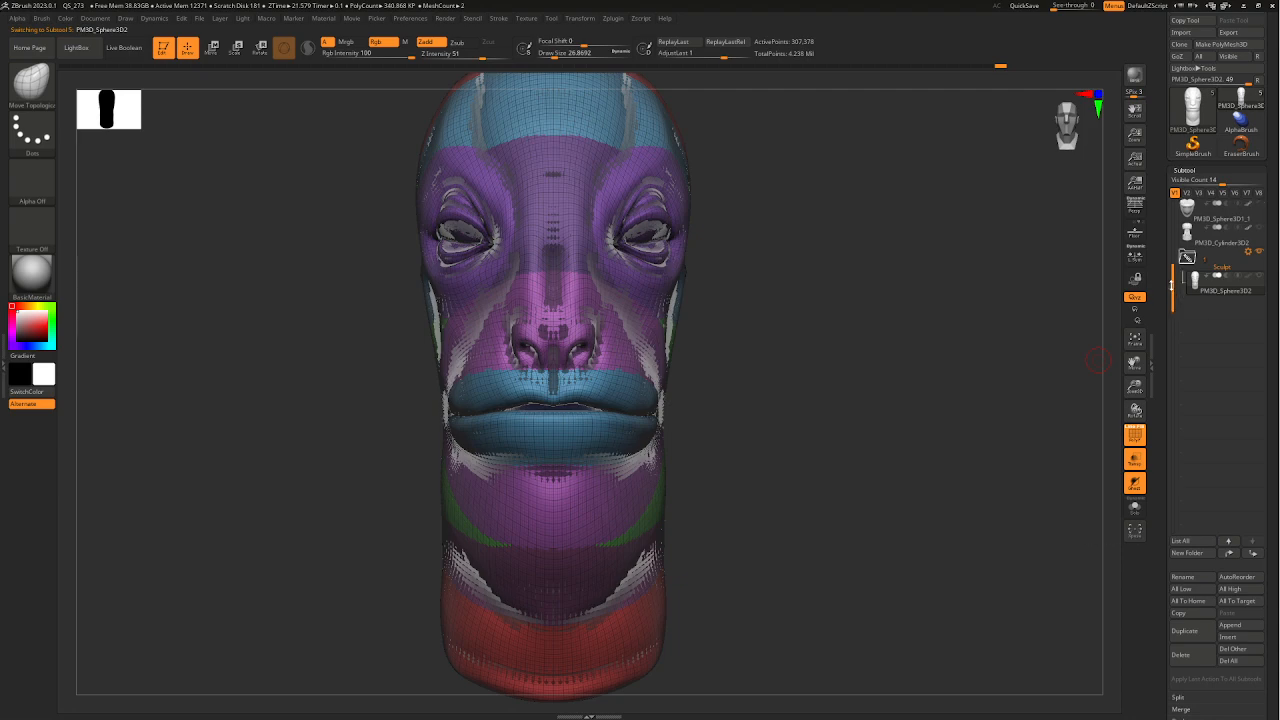
scroll(1164, 324, up, 2)
click(1215, 236)
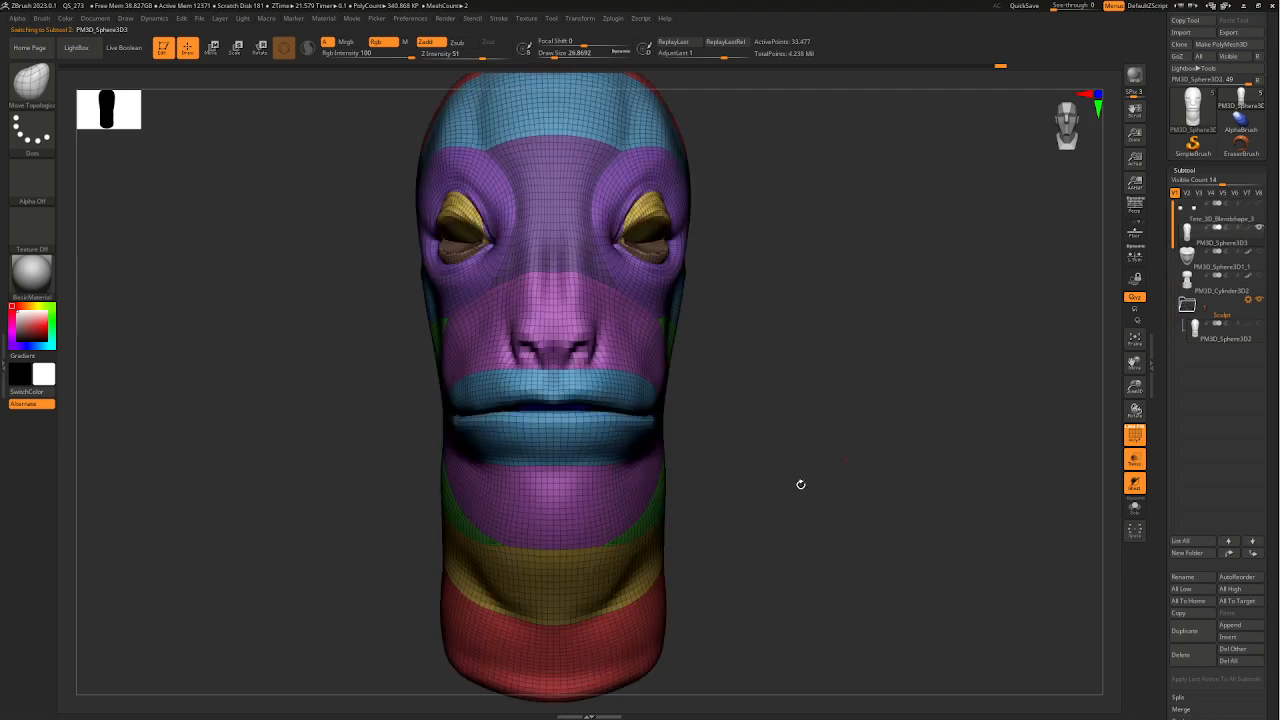
- Raise PM3D_Sphere3D3 to subdivision level 3 and check the head's shape from a three-quarter view
drag(739, 507, 805, 506)
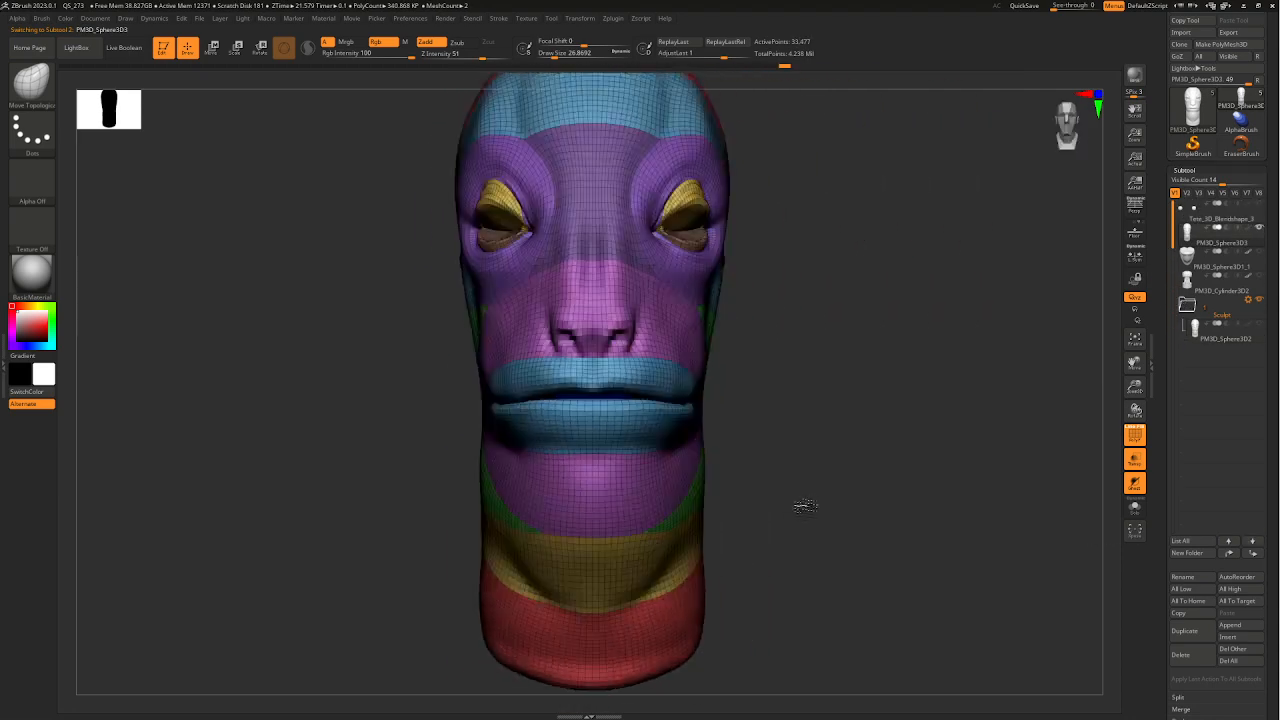
alt+drag(688, 541, 674, 581)
drag(1268, 524, 1260, 435)
drag(1192, 617, 1212, 617)
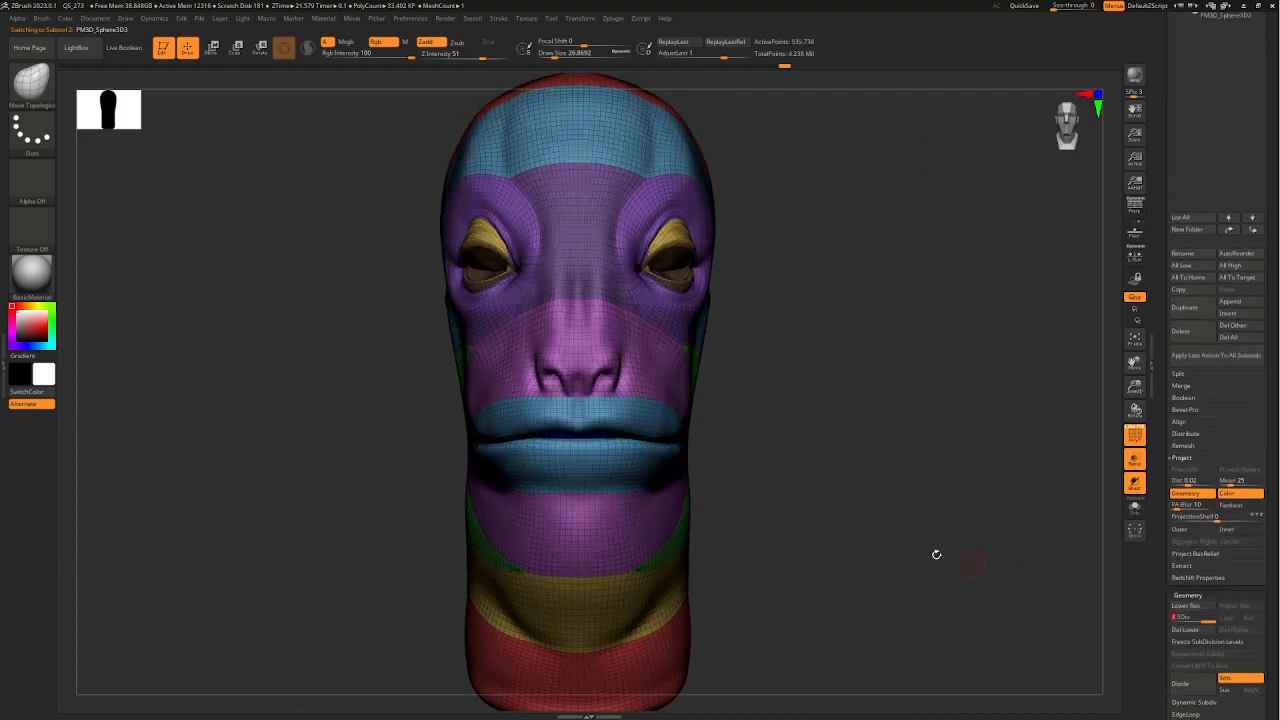
alt+drag(934, 554, 896, 511)
mouse_move(797, 514)
mouse_down()
mouse_move(715, 512)
mouse_move(795, 508)
mouse_up()
drag(715, 550, 845, 481)
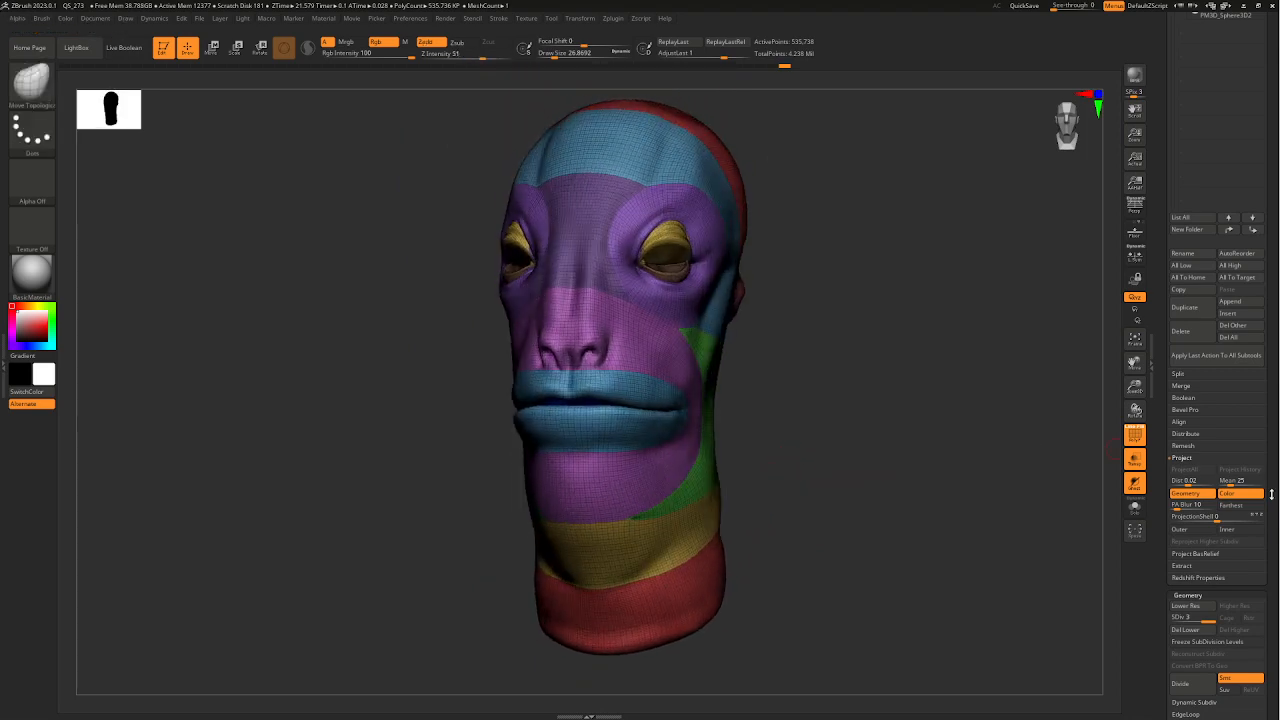
- Add a new sculpting layer to the head at subdivision level 3
scroll(1271, 494, down, 10)
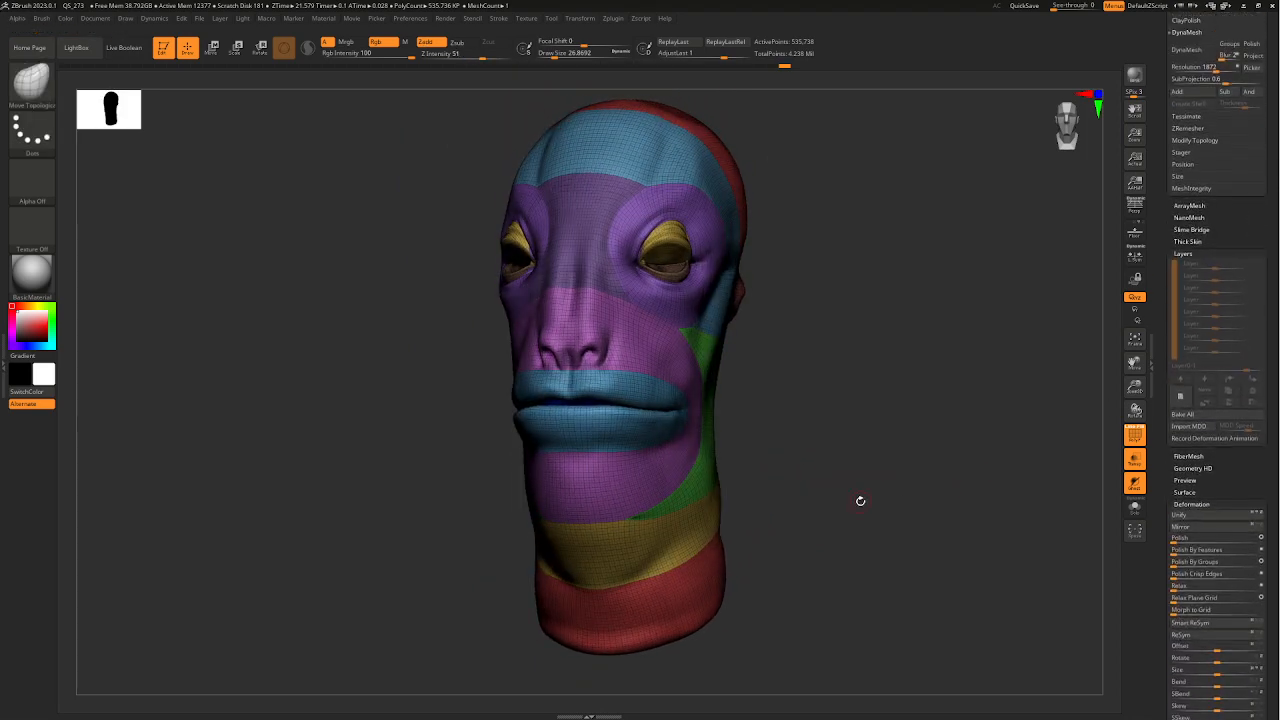
shift+drag(860, 500, 1106, 480)
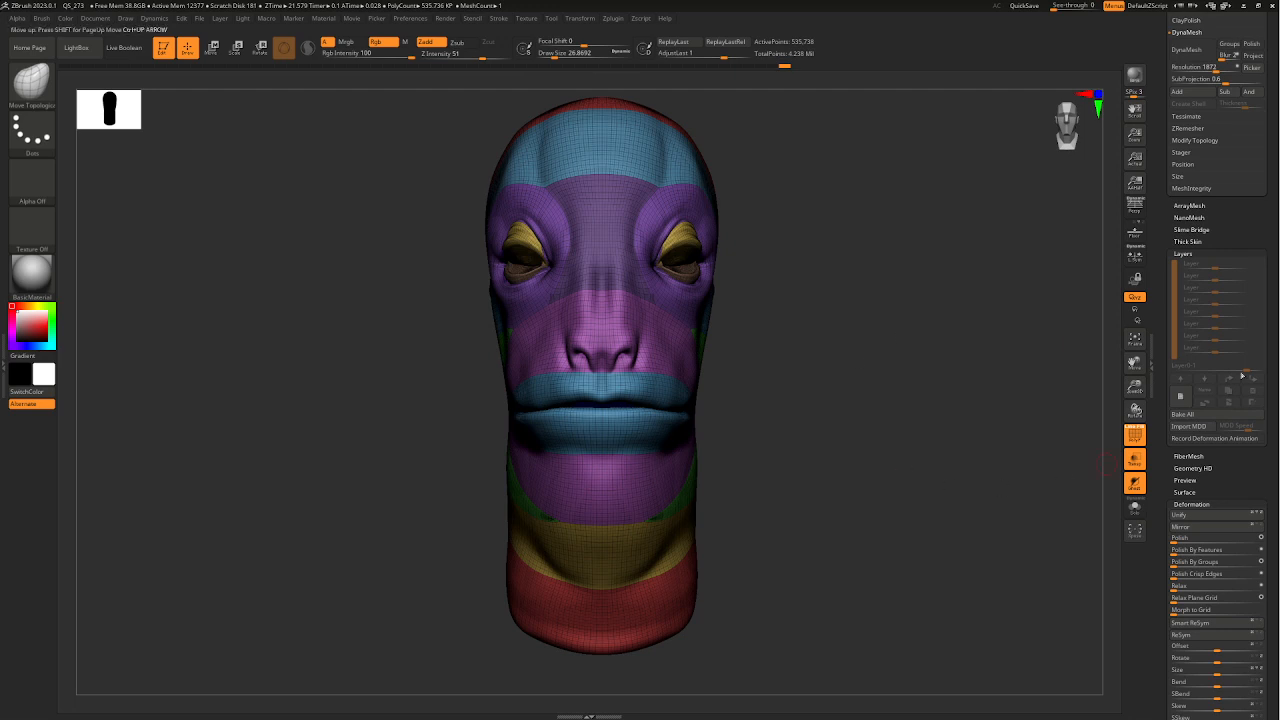
scroll(1242, 375, up, 10)
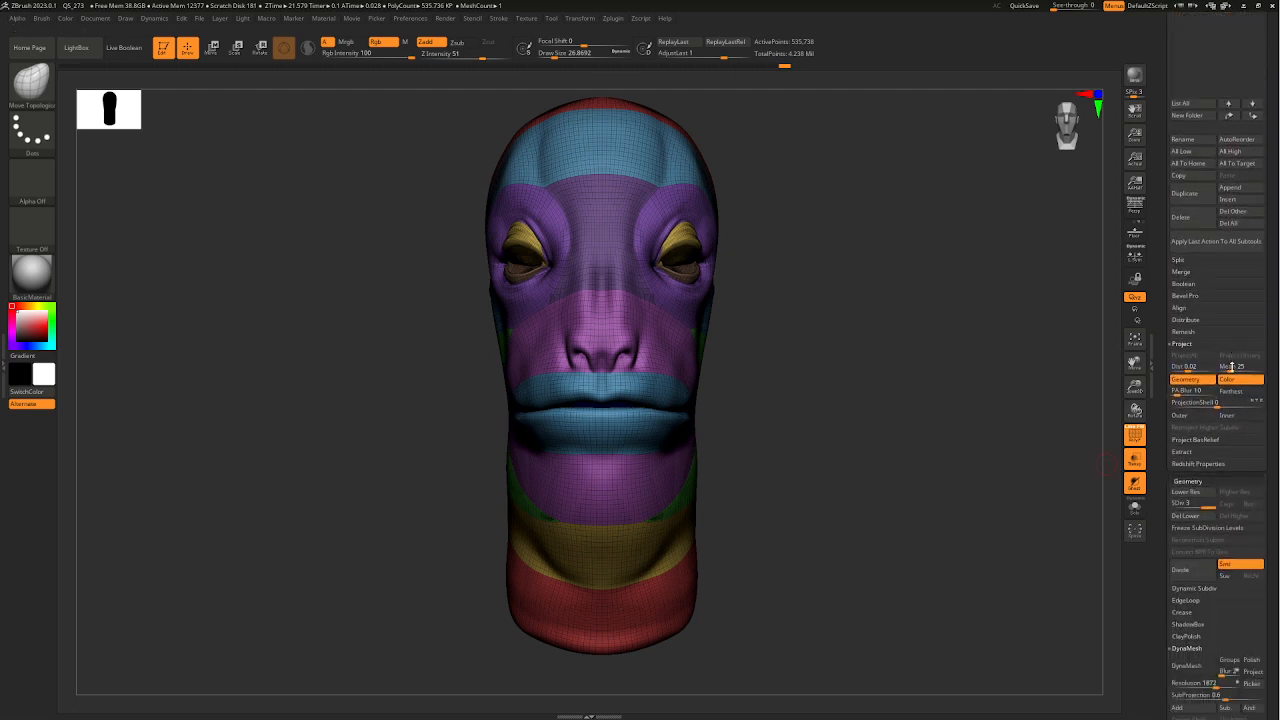
scroll(1233, 367, down, 2)
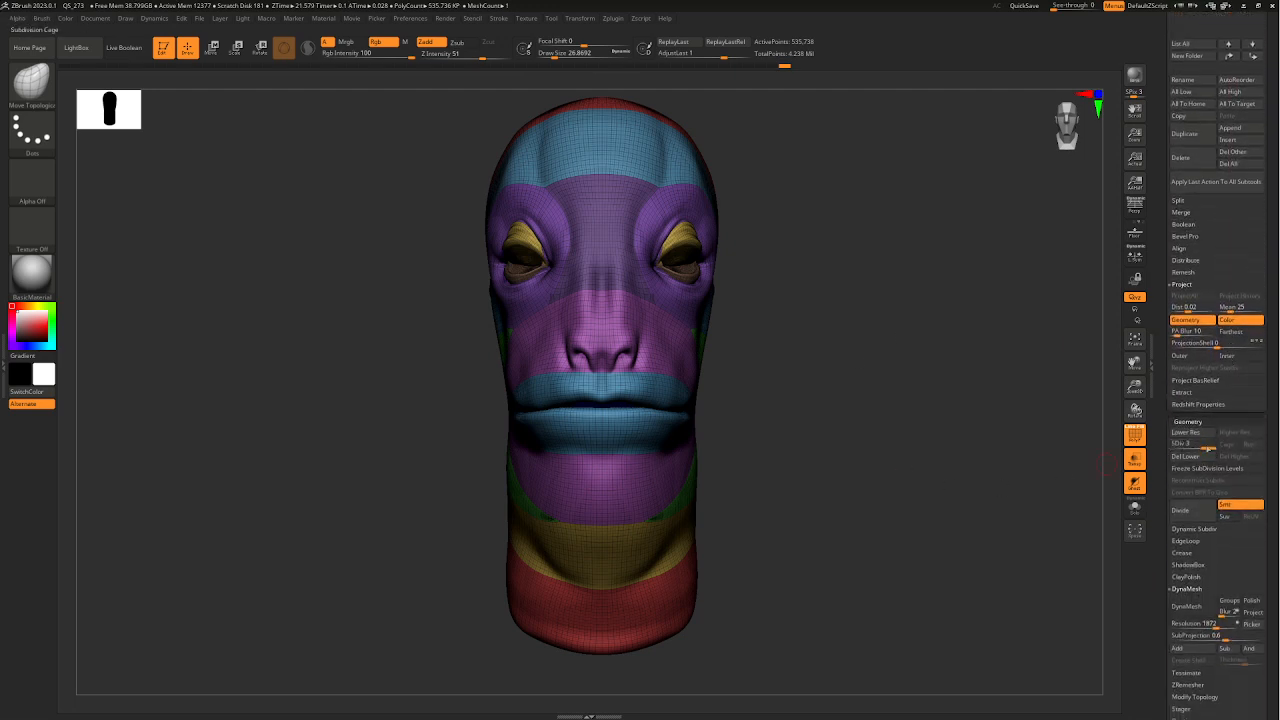
scroll(1178, 383, down, 2)
scroll(1274, 474, down, 15)
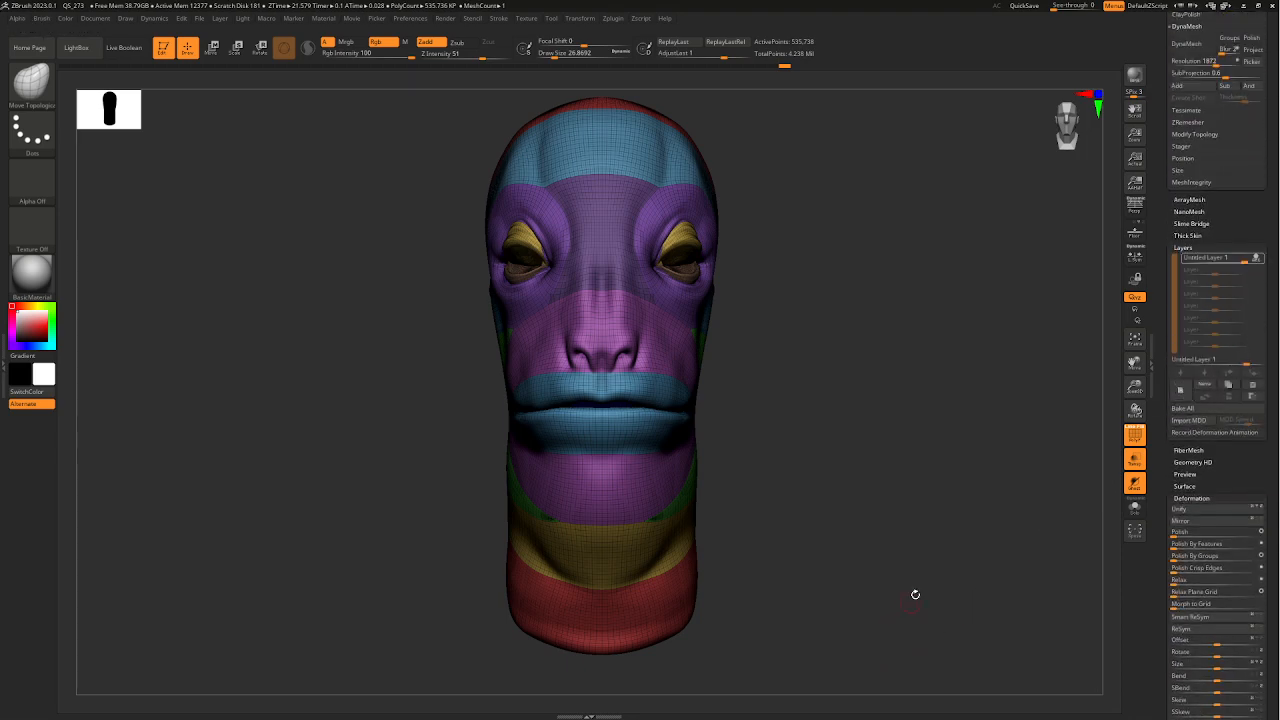
drag(717, 447, 855, 465)
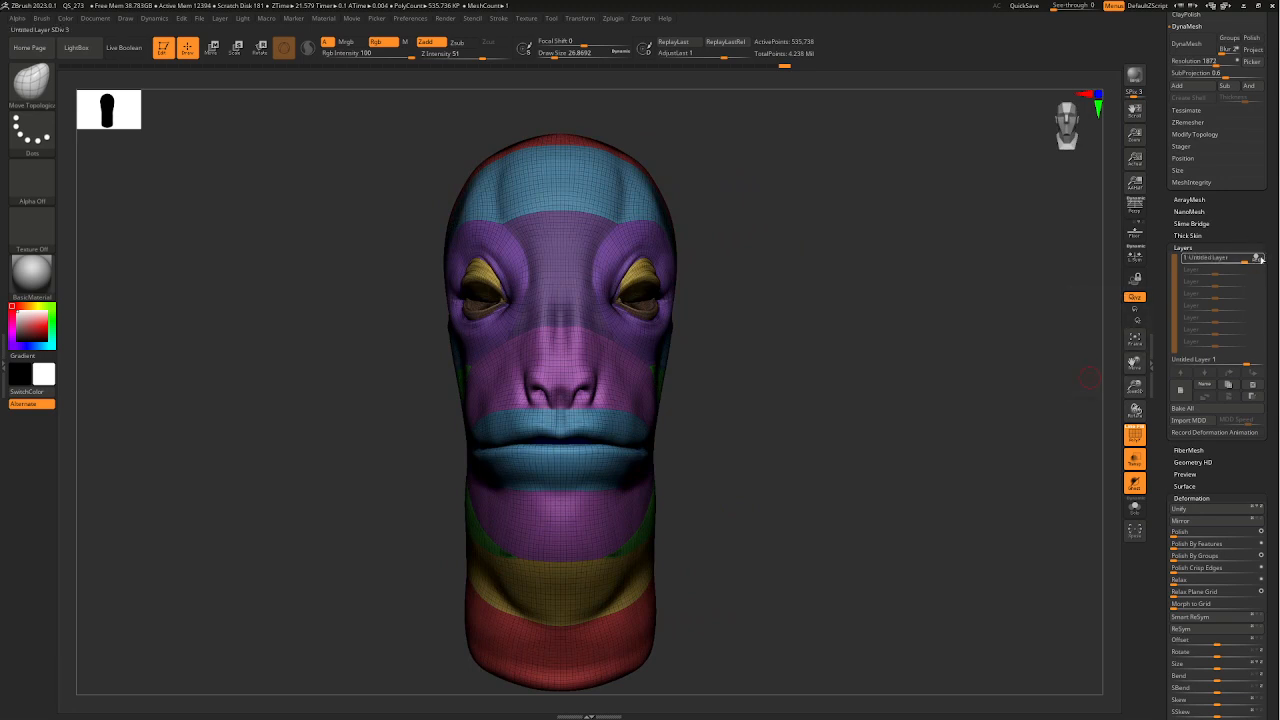
- Keep the head at subdivision level 3 and enlarge the brush draw size to about 140.4
scroll(1258, 258, up, 6)
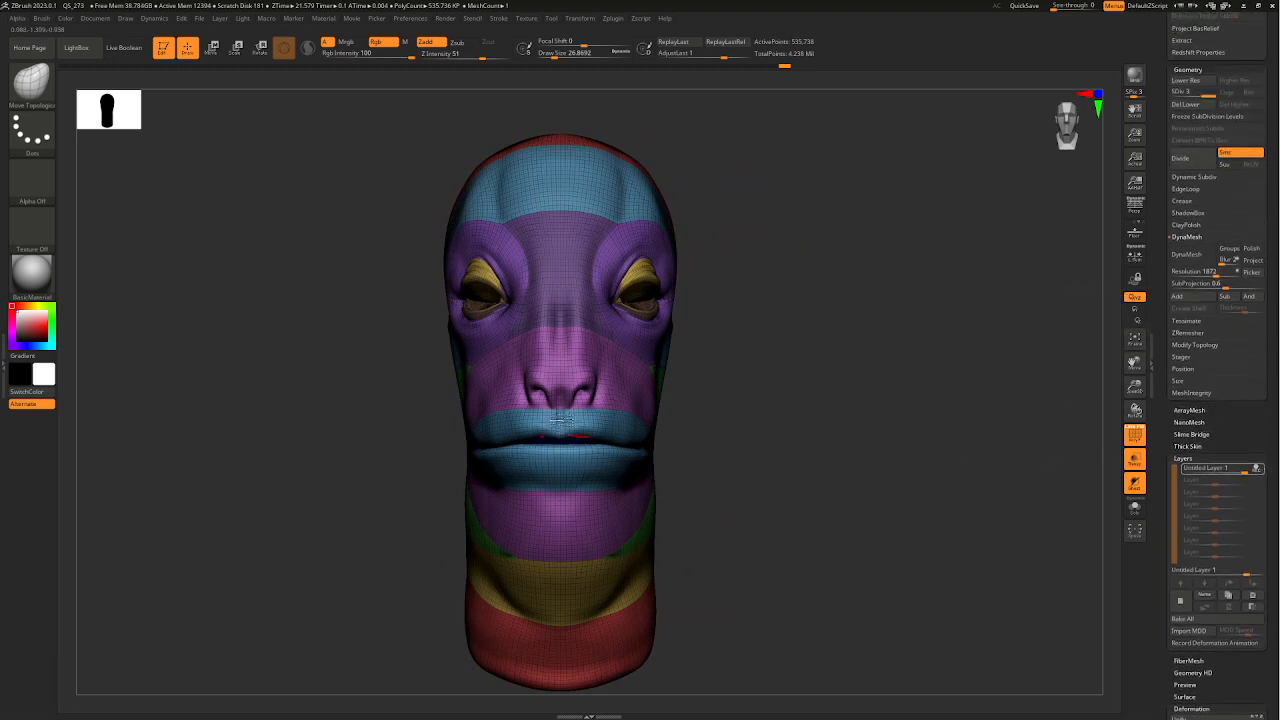
mouse_move(1205, 93)
mouse_down()
mouse_move(1166, 93)
mouse_move(1216, 92)
mouse_up()
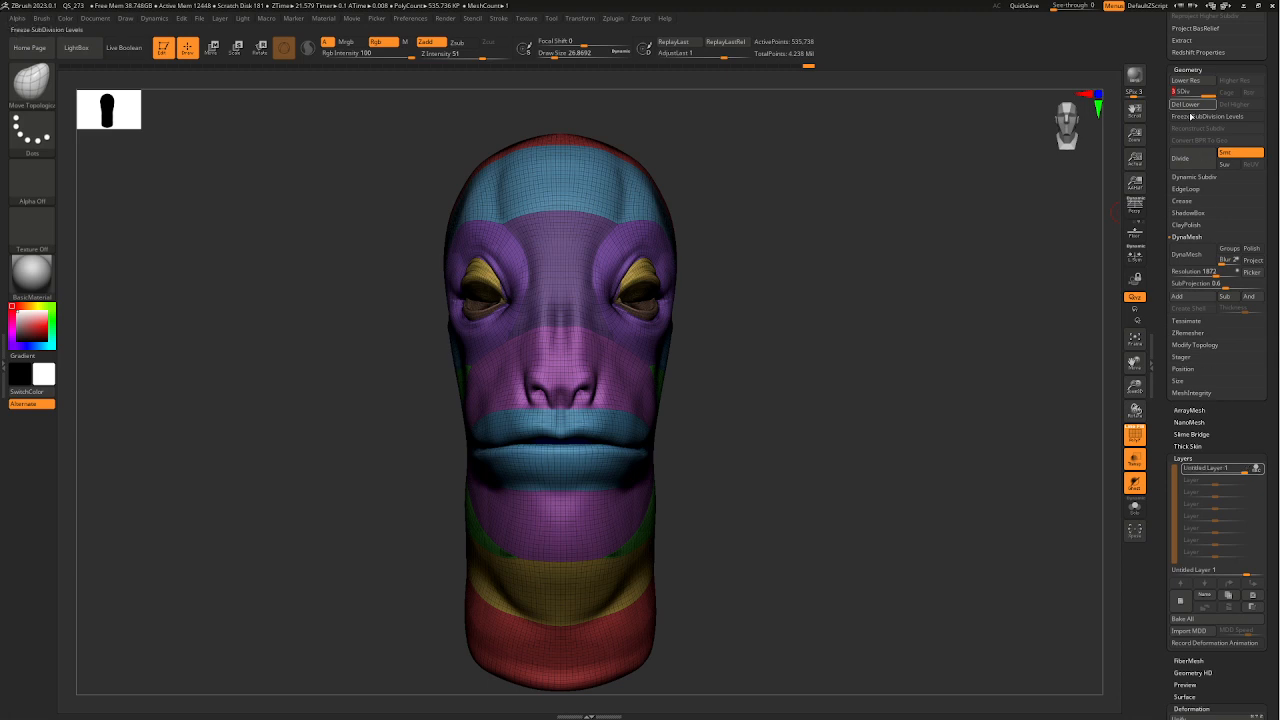
ctrl+right_drag(578, 427, 650, 466)
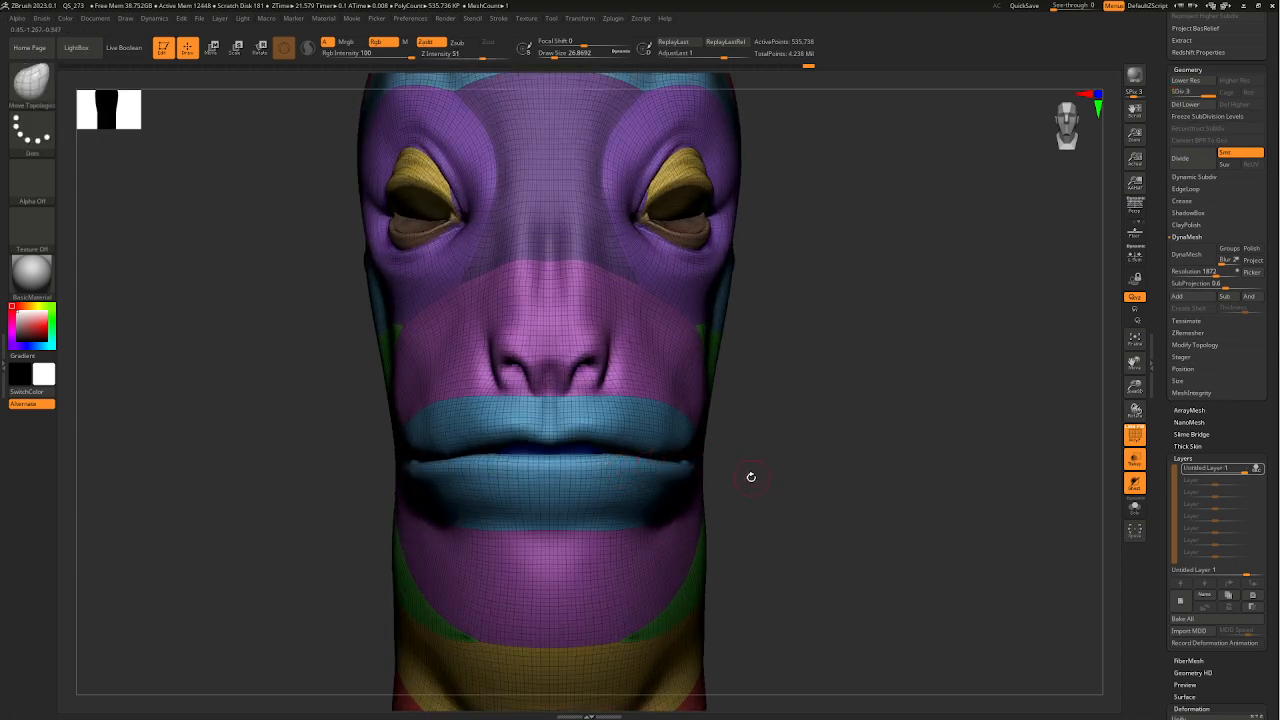
key(space)
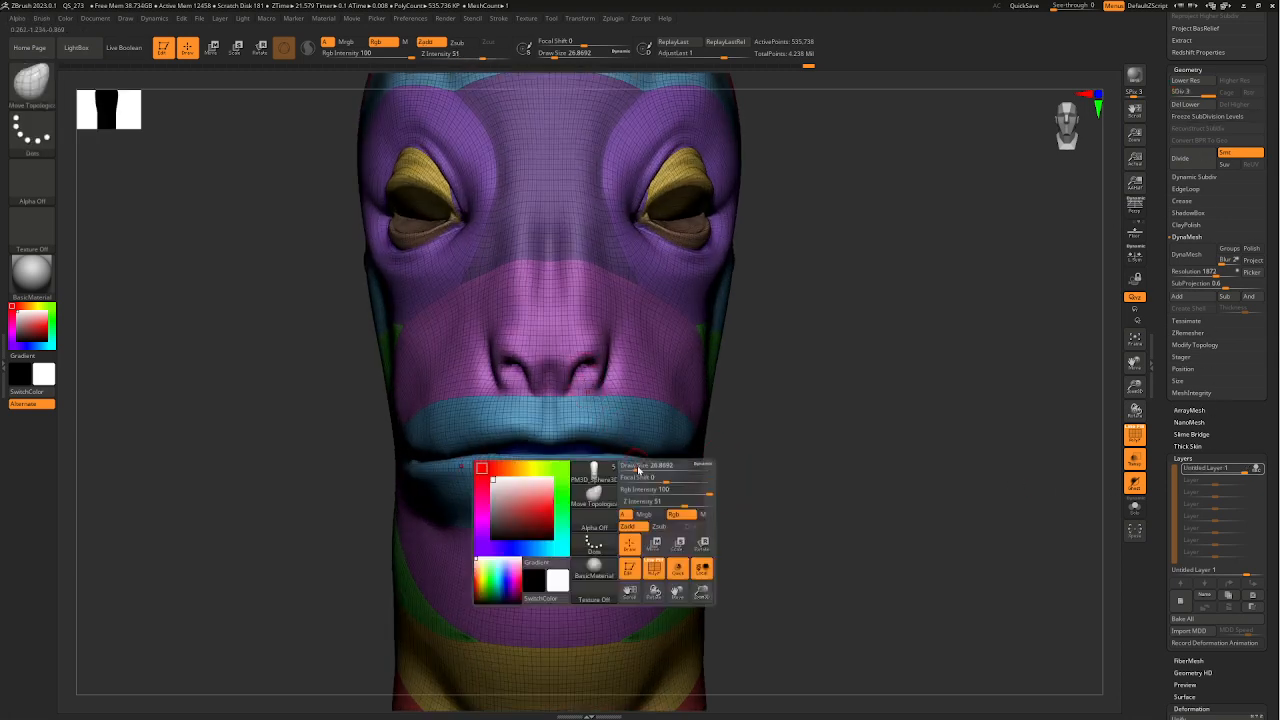
drag(636, 469, 647, 469)
mouse_move(747, 372)
alt+right_down()
mouse_move(735, 397)
mouse_move(760, 429)
mouse_move(620, 445)
alt+right_up()
key(space)
drag(596, 446, 604, 446)
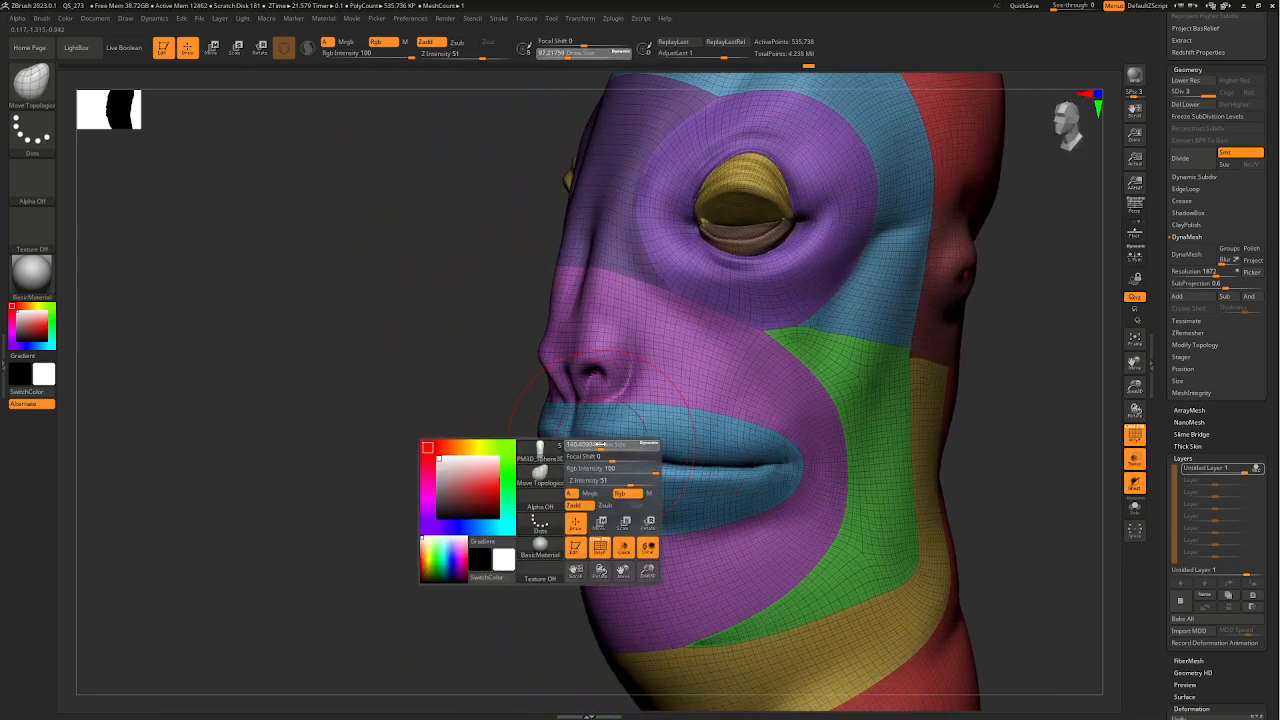
- With the Move transform, create a topological mask over the upper face from the mouth corner, leaving the lower lip and jaw unmasked
right_drag(985, 442, 665, 405)
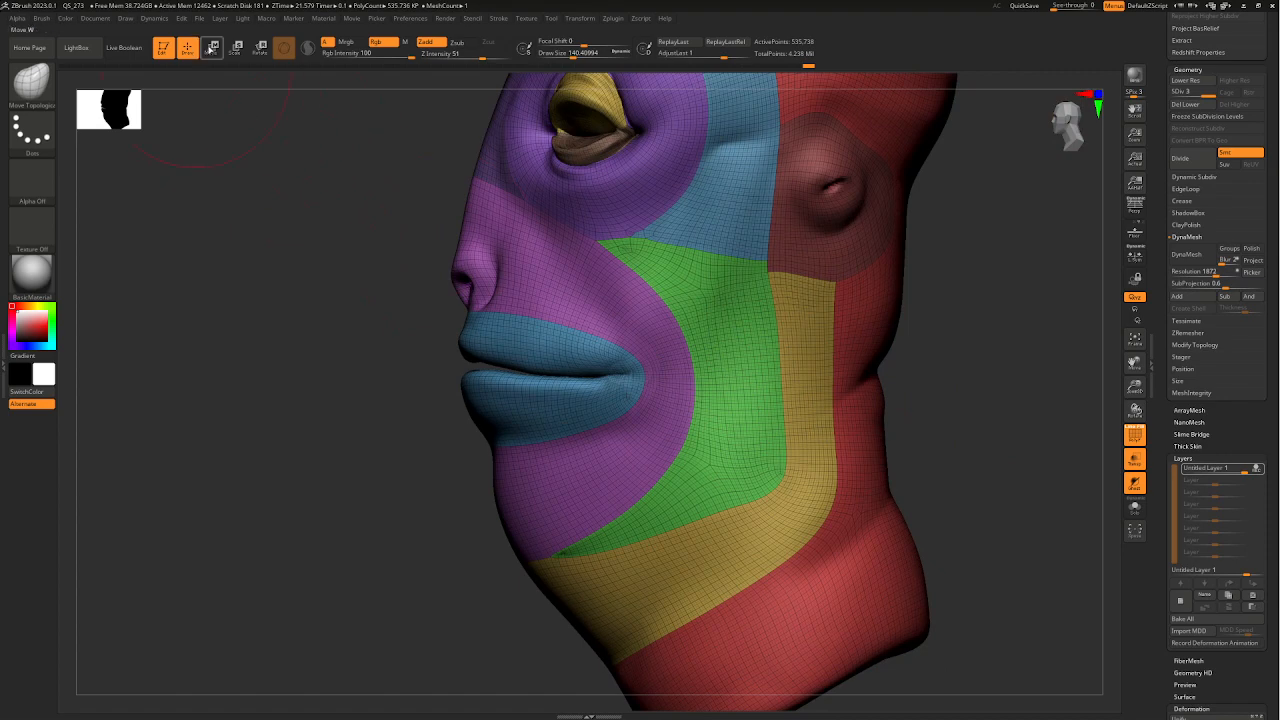
click(211, 48)
ctrl+drag(643, 363, 637, 392)
right_drag(914, 386, 1060, 432)
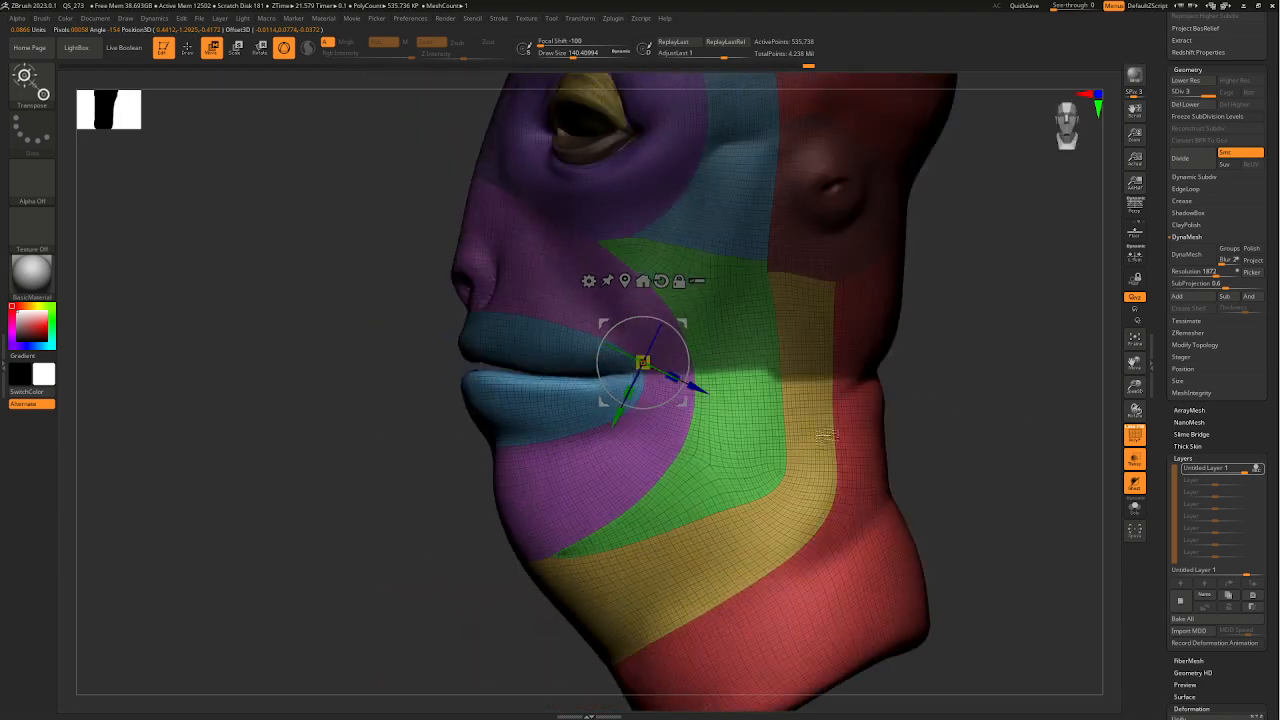
right_drag(826, 436, 712, 468)
right_drag(944, 433, 784, 474)
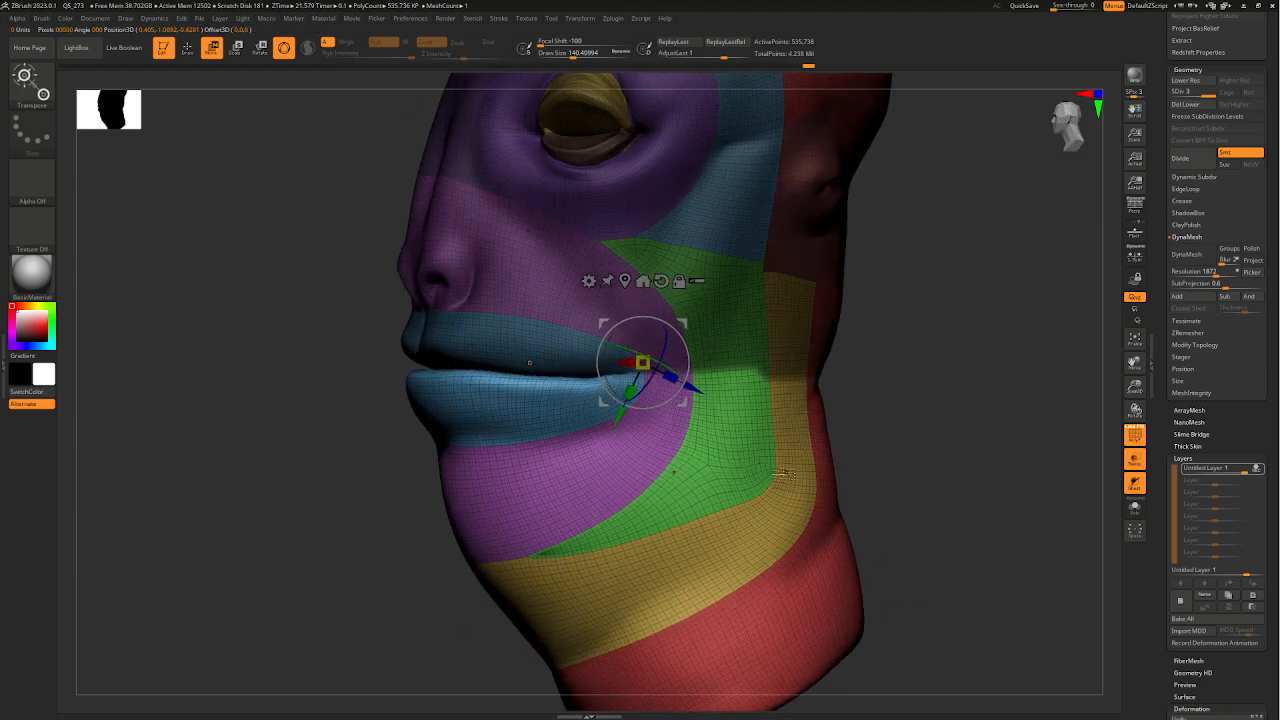
right_drag(904, 385, 893, 387)
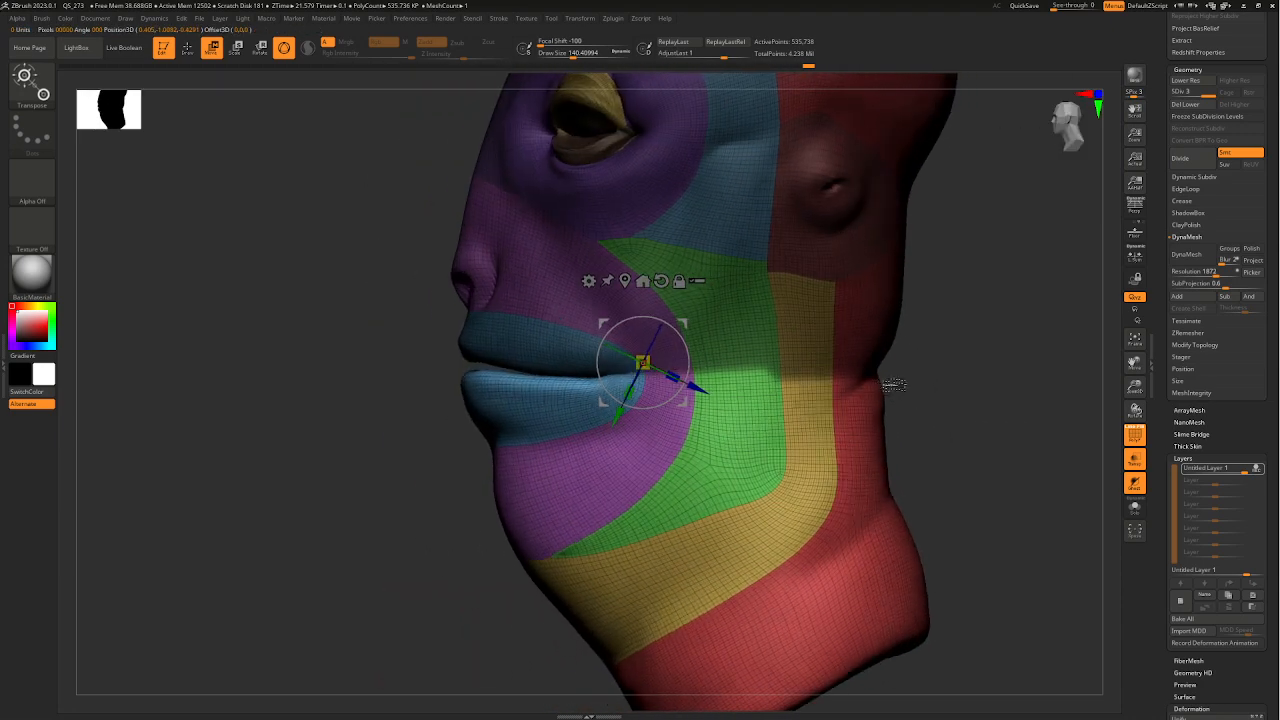
- Clear the topological mask and isolate the pink polygroup around the mouth, followed by the green cheek polygroup, by masking everything else
ctrl+drag(974, 474, 992, 488)
ctrl+click(646, 440)
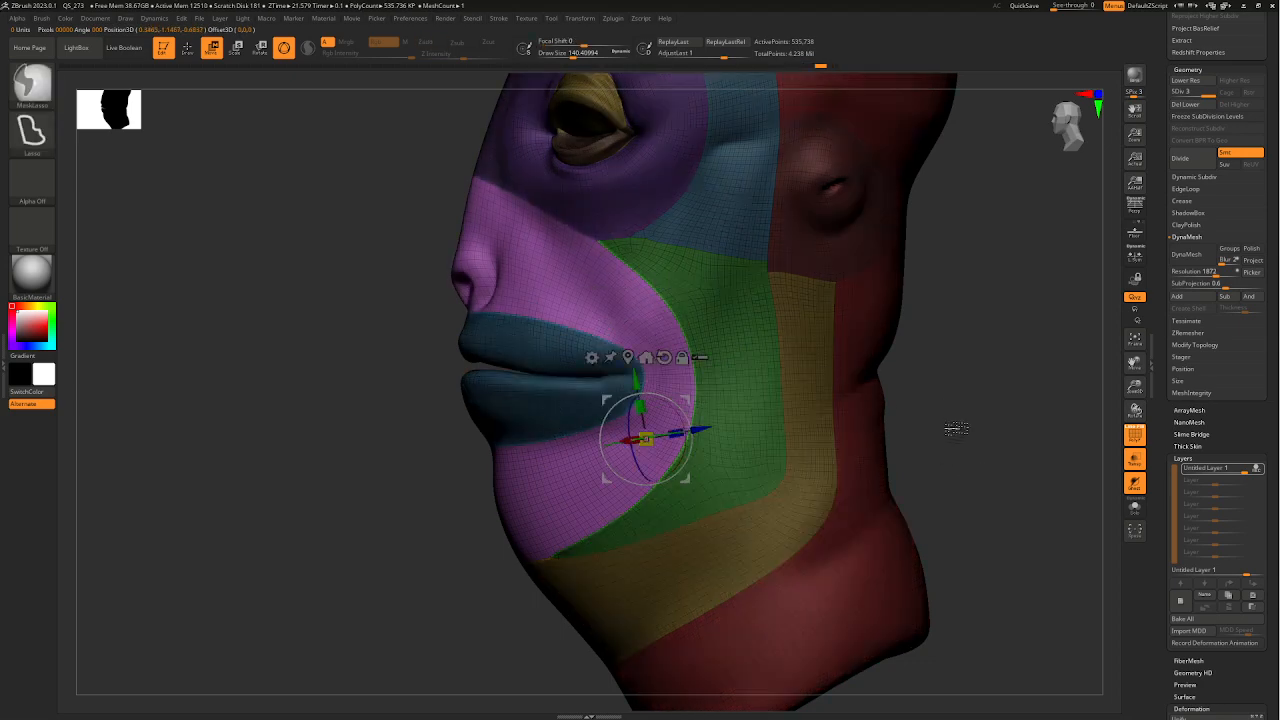
ctrl+drag(957, 429, 972, 442)
ctrl+click(750, 395)
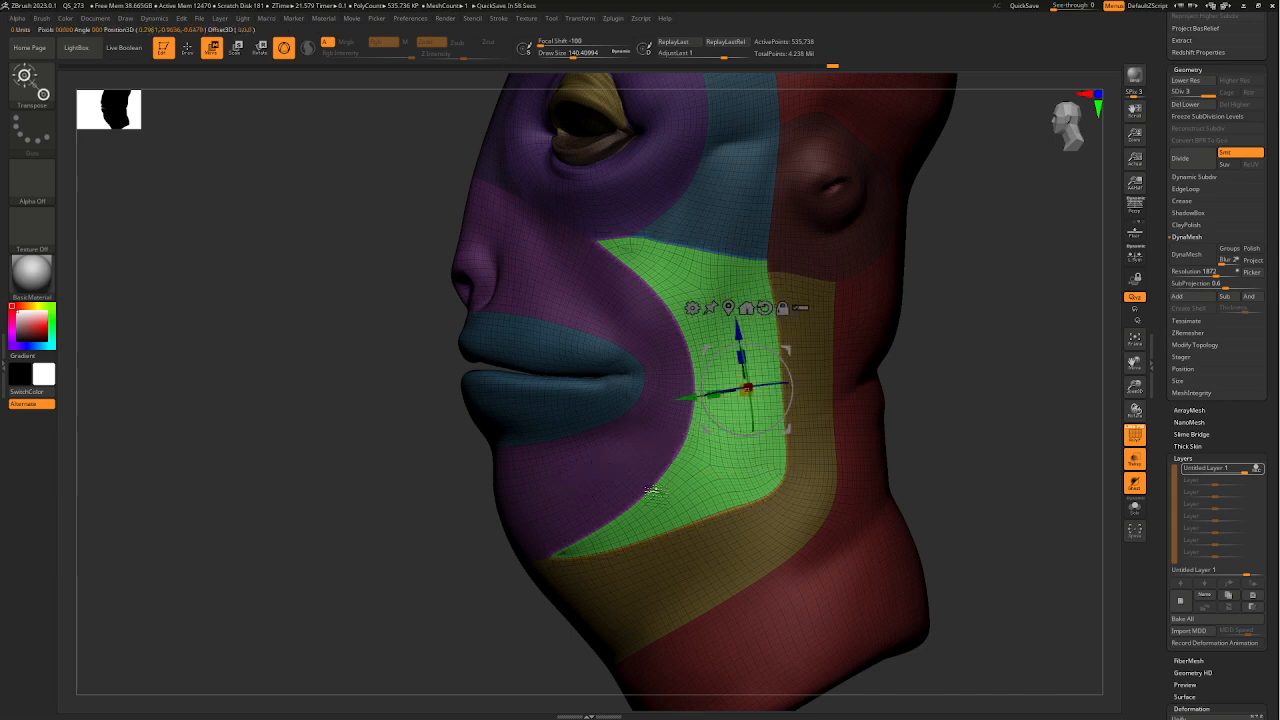
- Isolate the yellow jaw band and green cheek polygroups in turn by masking everything else, and clear the mask
ctrl+click(600, 490)
ctrl+click(690, 577)
ctrl+click(714, 455)
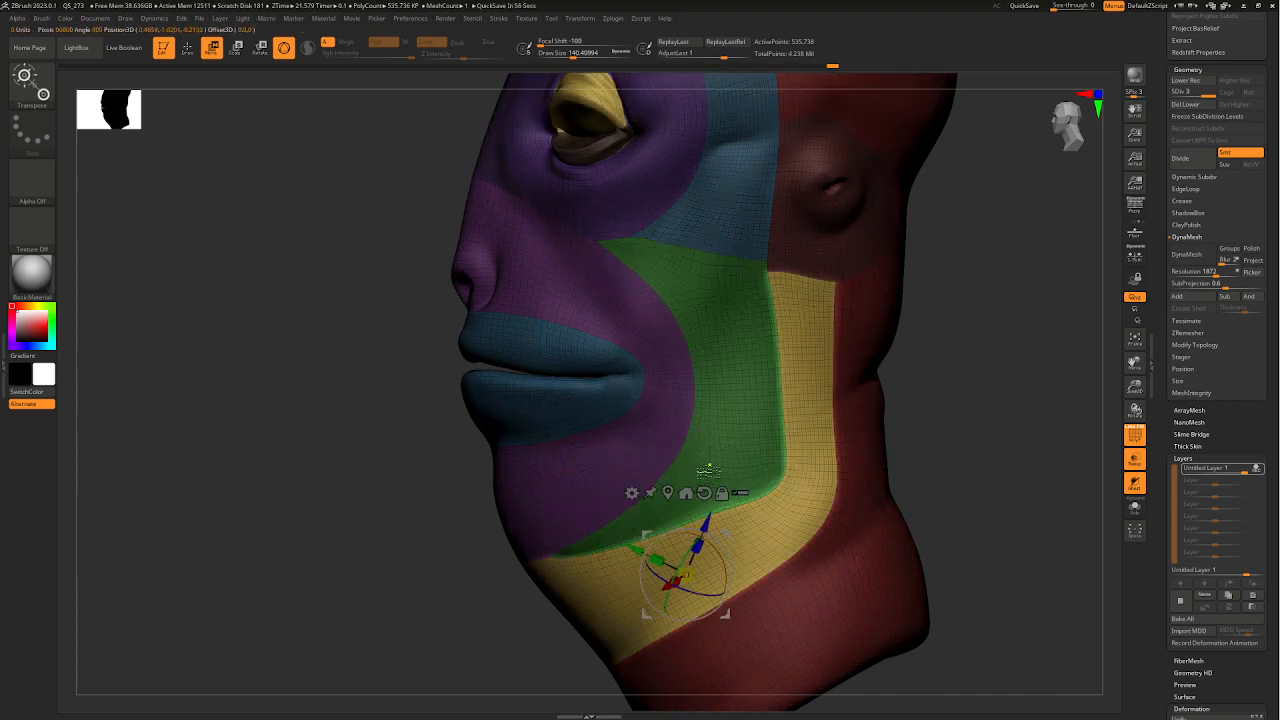
ctrl+click(737, 432)
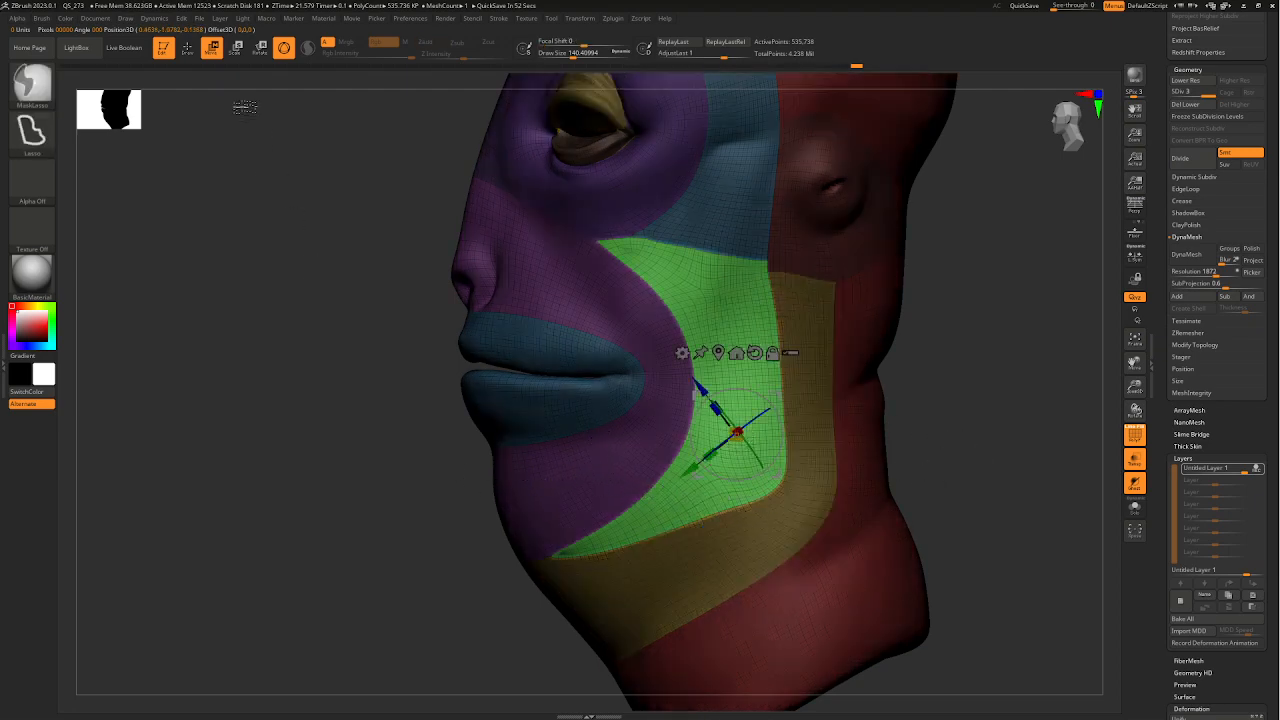
ctrl+drag(400, 476, 426, 517)
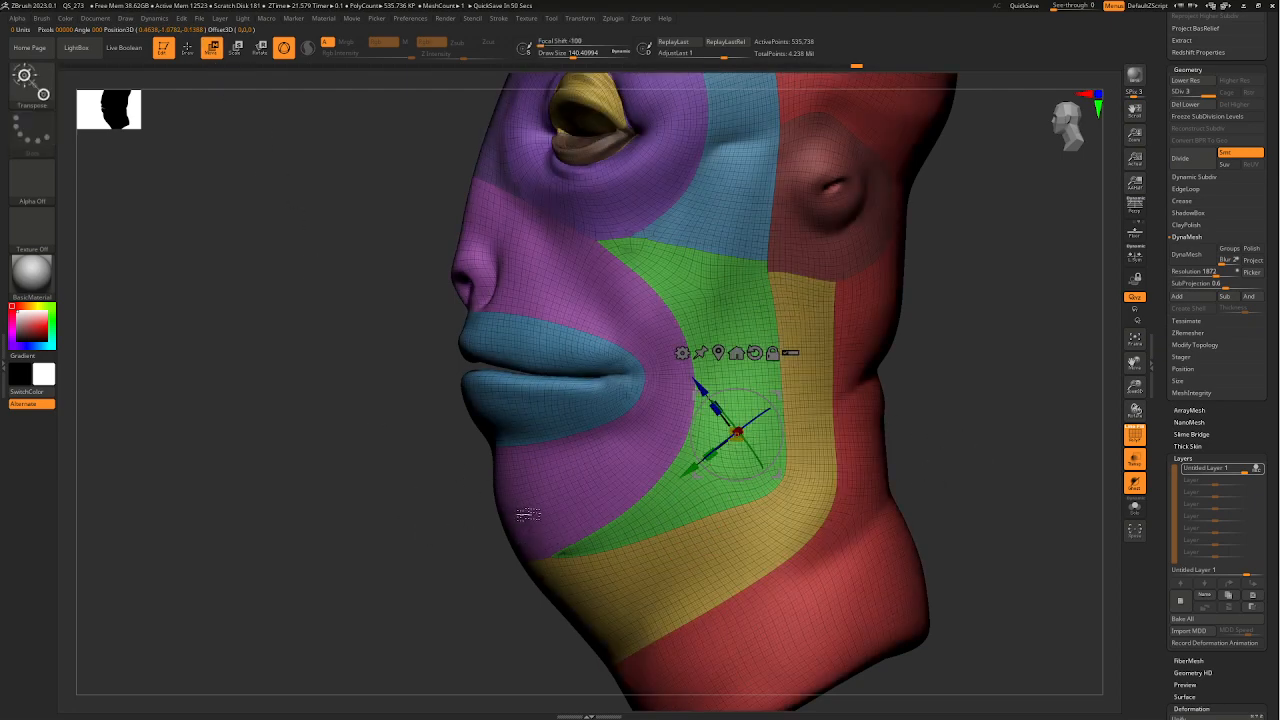
- Mask everything except the pink nose-and-mouth polygroup and the blue lips, with a softened mask border along the green cheek
ctrl+click(597, 482)
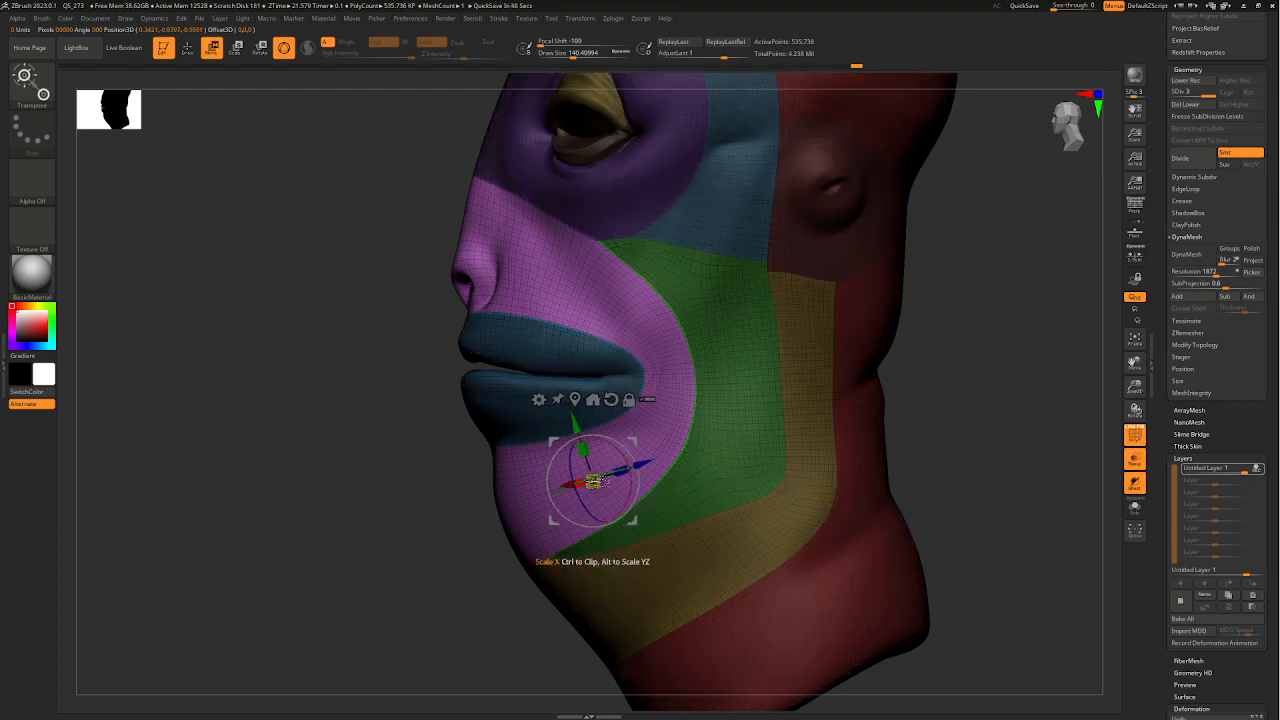
ctrl+click(700, 504)
ctrl+drag(497, 416, 286, 483)
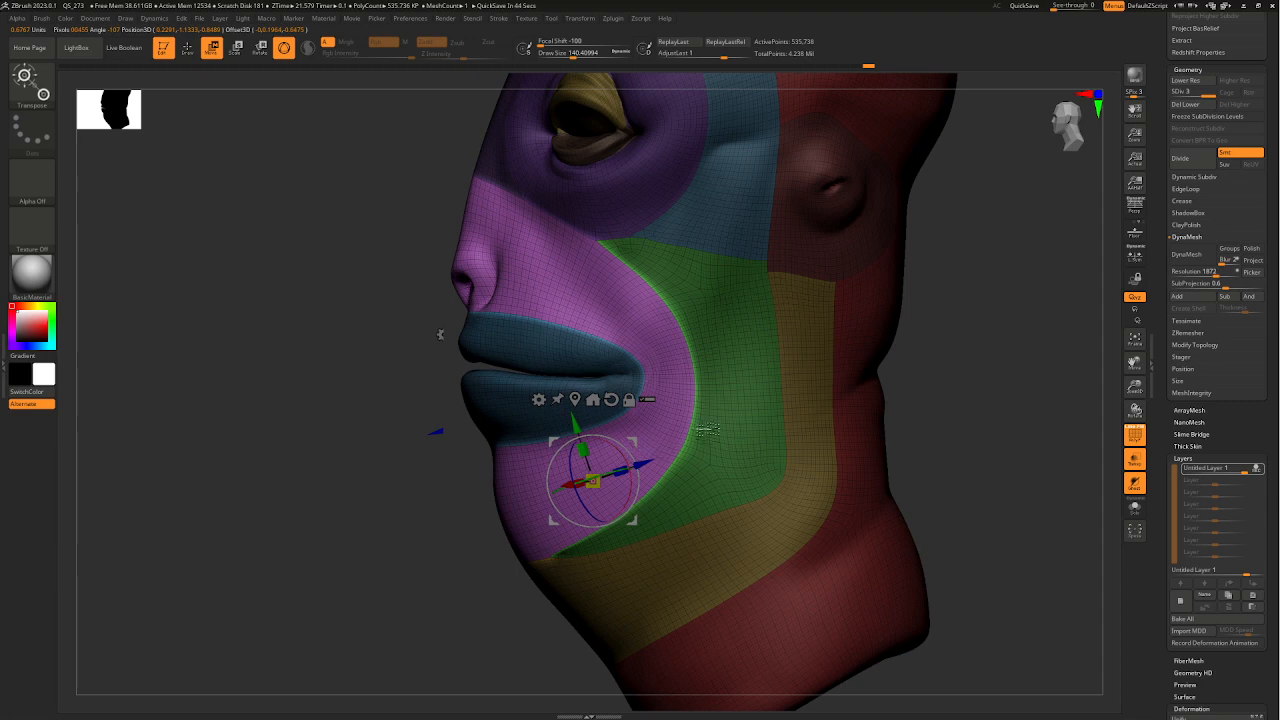
ctrl+click(720, 447)
mouse_move(931, 414)
mouse_down()
mouse_move(994, 414)
mouse_move(933, 414)
mouse_up()
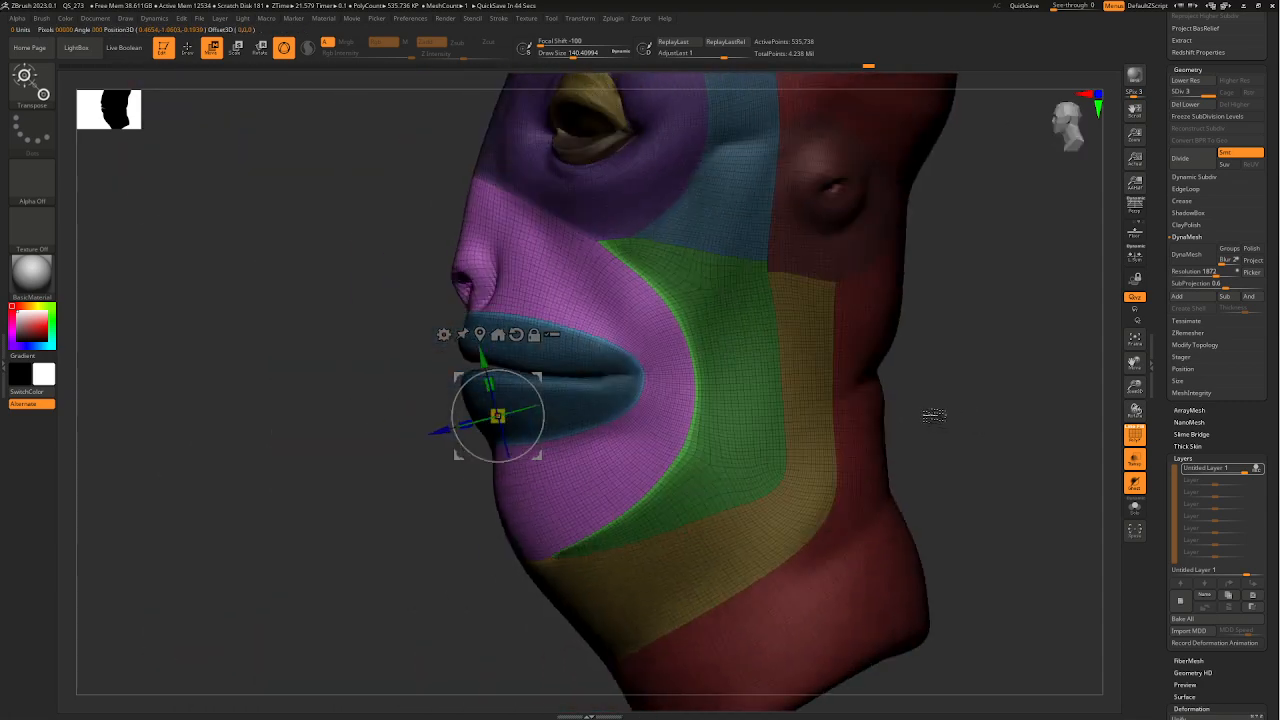
key(ctrl)
mouse_move(638, 437)
ctrl+alt+mouse_down()
mouse_move(545, 288)
mouse_move(400, 300)
ctrl+alt+mouse_up()
mouse_move(472, 544)
mouse_down()
mouse_move(563, 529)
mouse_move(471, 537)
mouse_move(476, 599)
mouse_up()
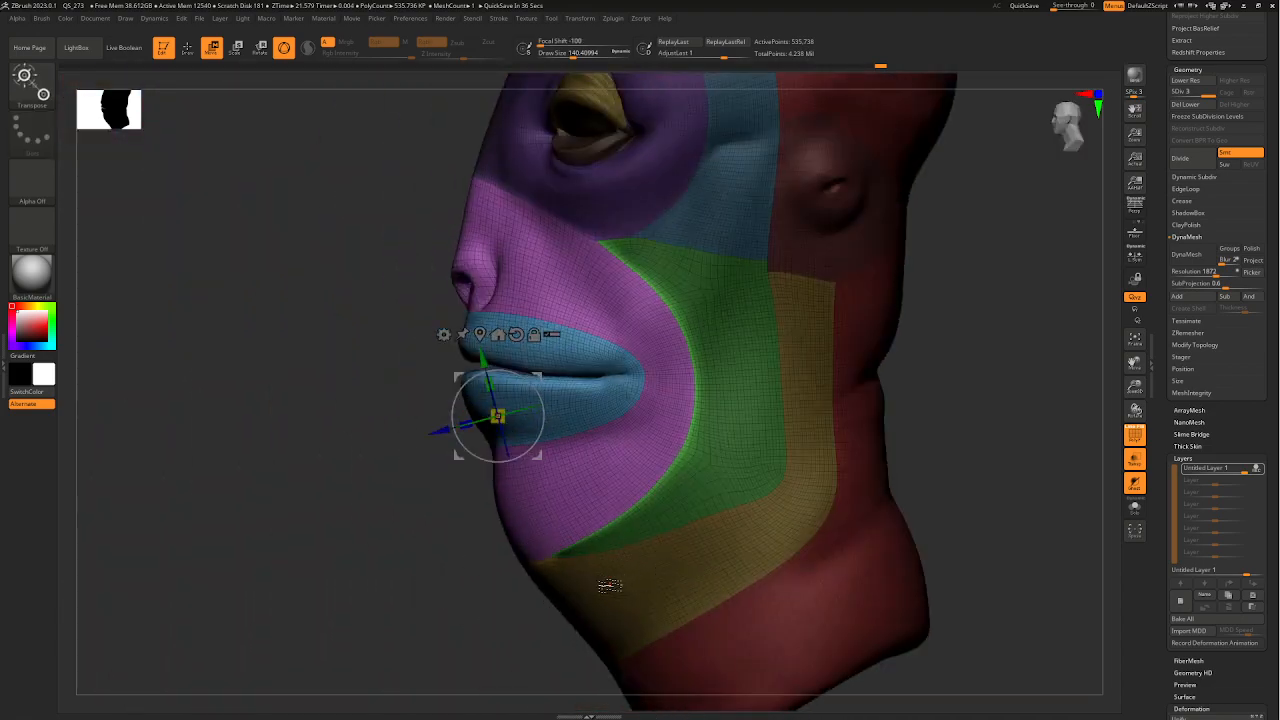
- Pull the unmasked nose-and-mouth area straight forward along Z into a long muzzle, and clear the mask
mouse_move(556, 519)
mouse_down()
mouse_move(466, 560)
mouse_move(563, 560)
mouse_move(572, 509)
mouse_up()
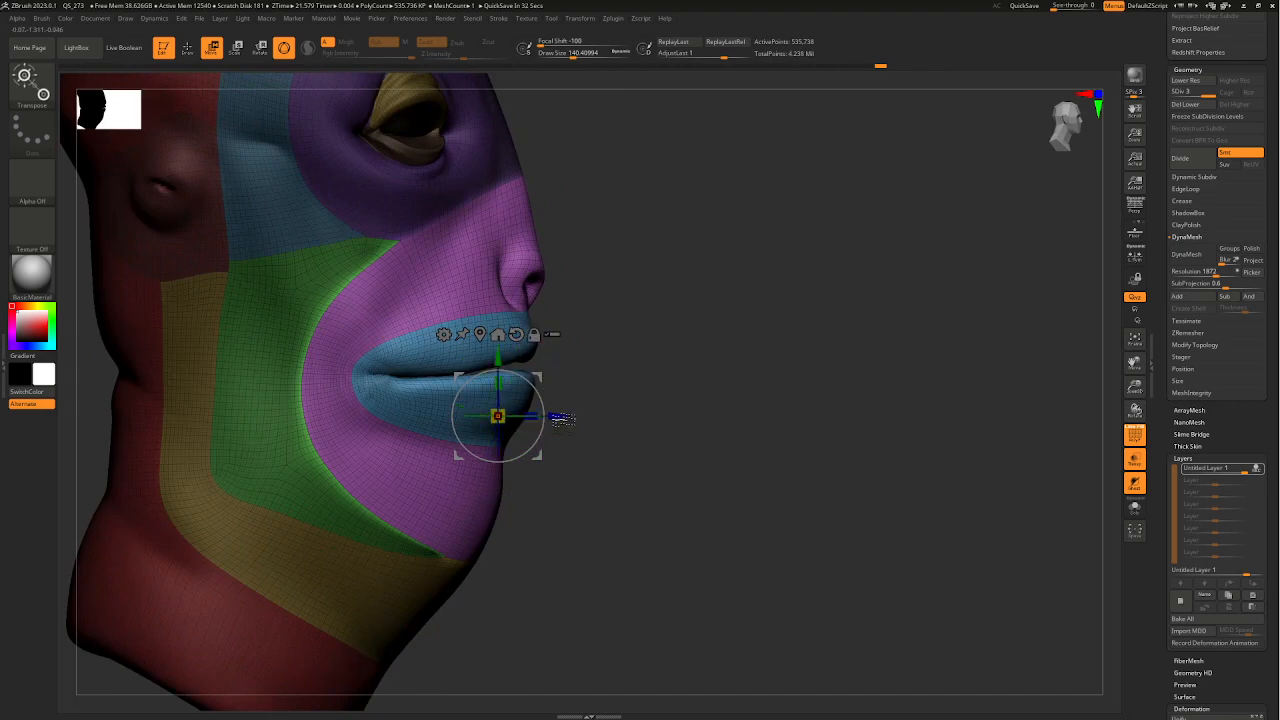
drag(562, 418, 735, 446)
drag(846, 455, 751, 556)
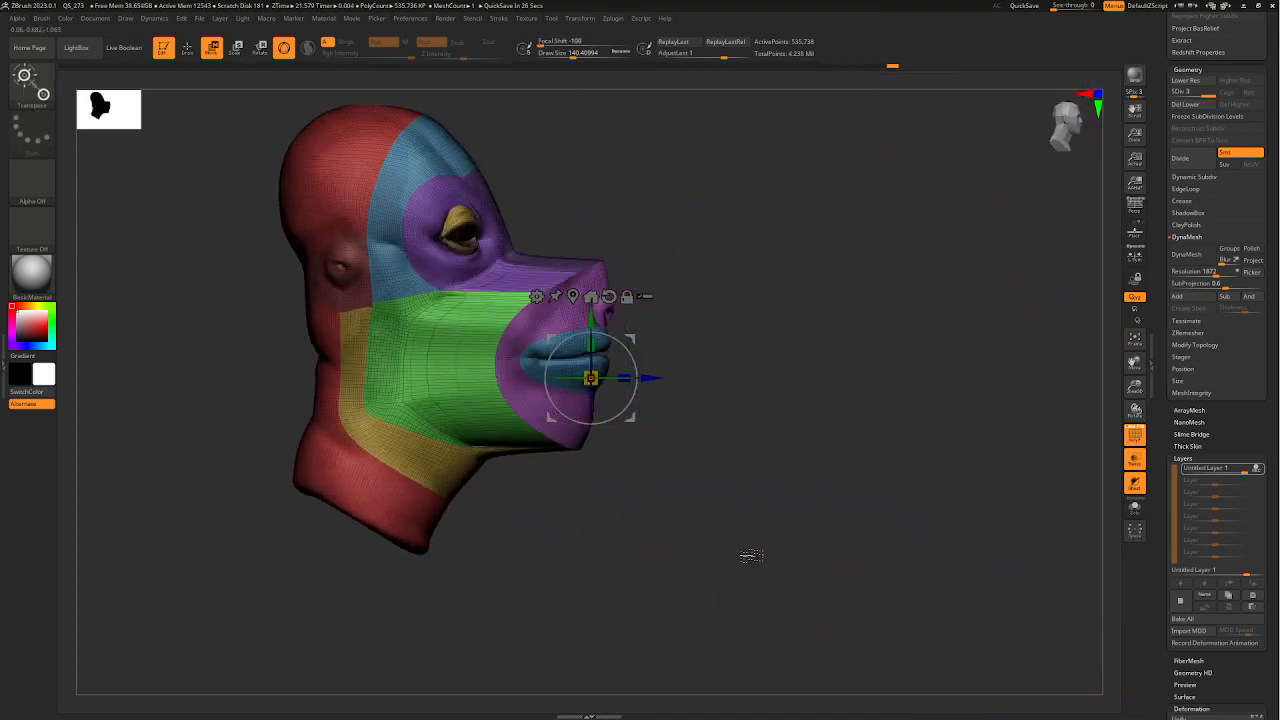
- Turn off the polyframe display, return to Draw mode and check the stretched muzzle from both sides and below
ctrl+right_drag(751, 556, 851, 477)
click(1136, 440)
alt+right_drag(631, 452, 587, 350)
click(199, 55)
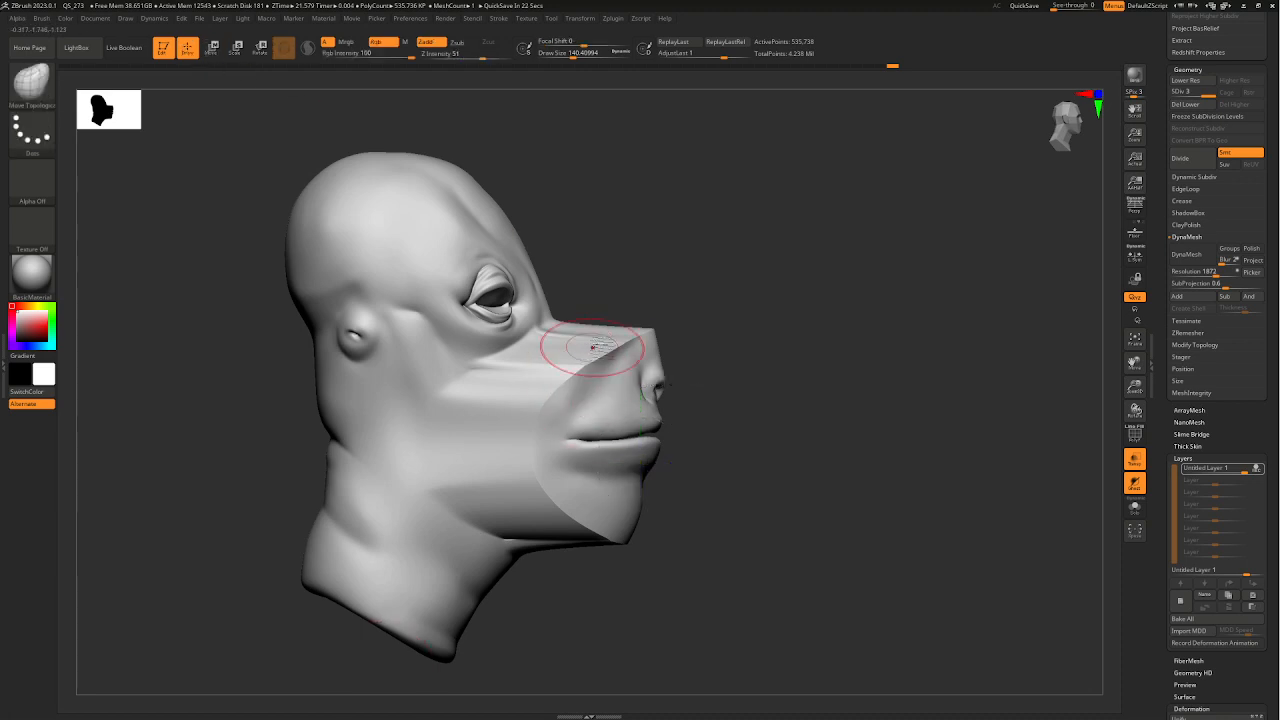
drag(746, 453, 578, 341)
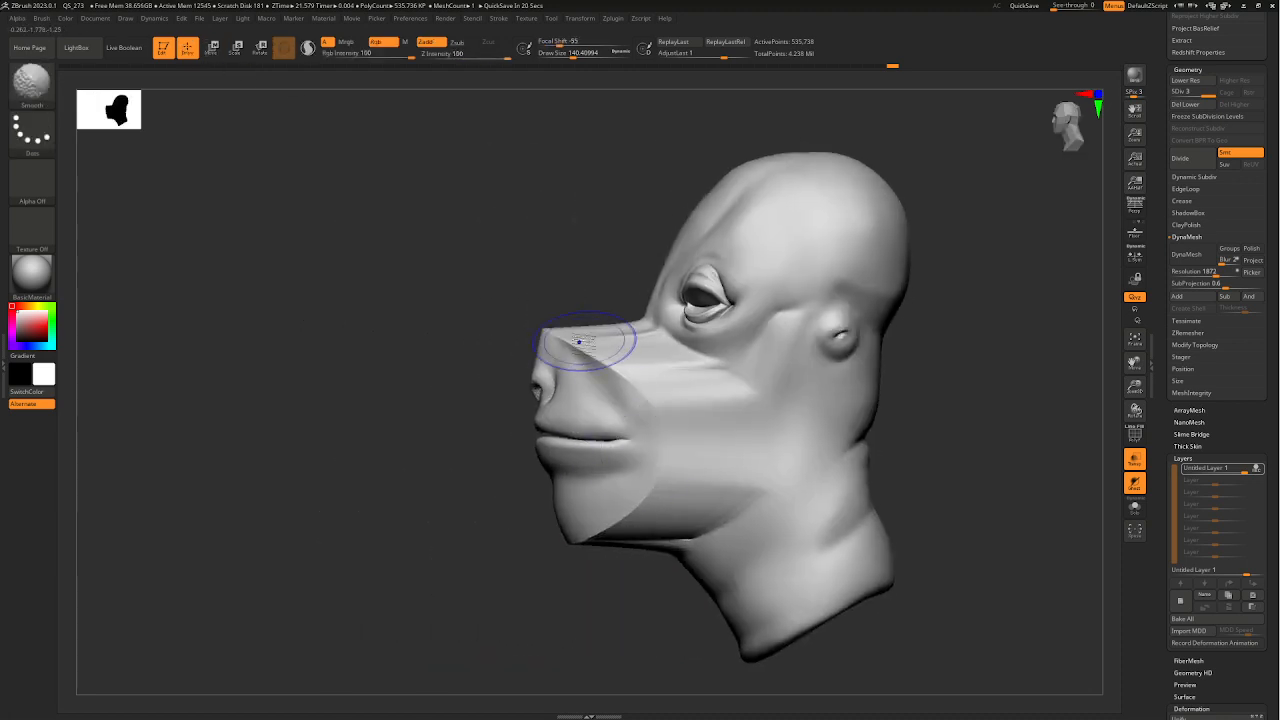
drag(610, 604, 680, 505)
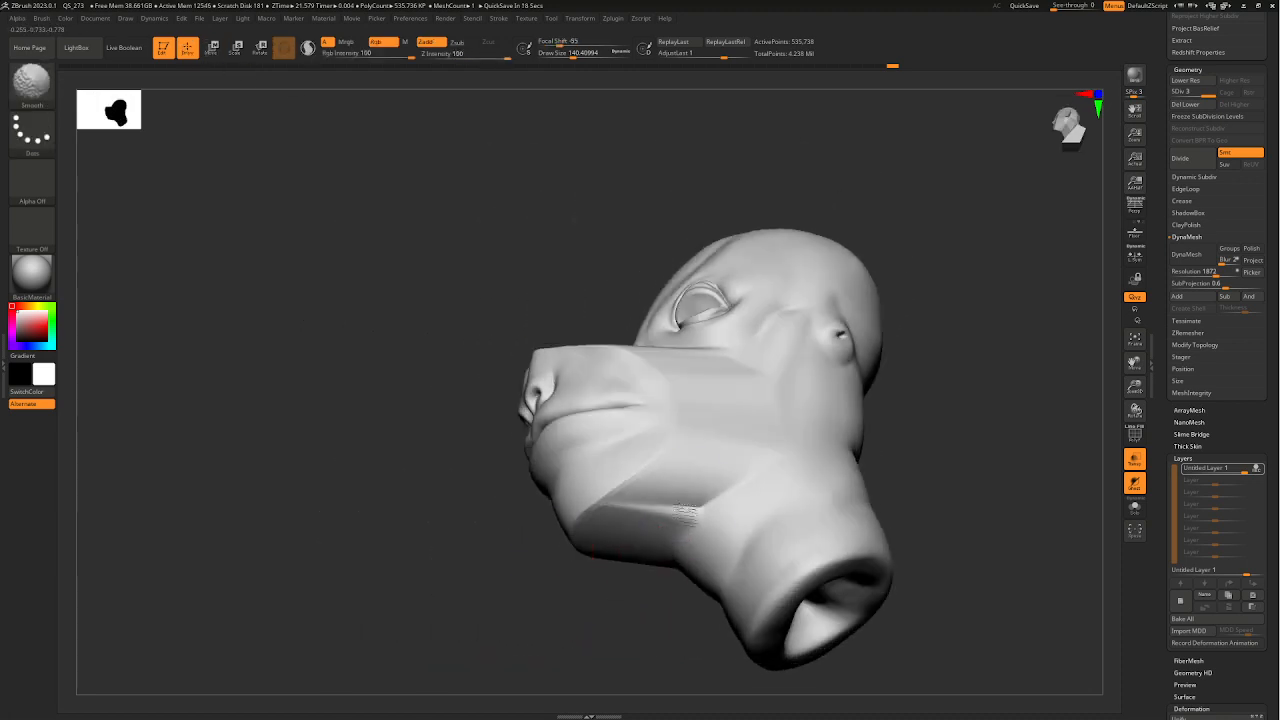
mouse_move(646, 587)
mouse_down()
mouse_move(720, 586)
mouse_move(771, 549)
mouse_move(926, 489)
mouse_up()
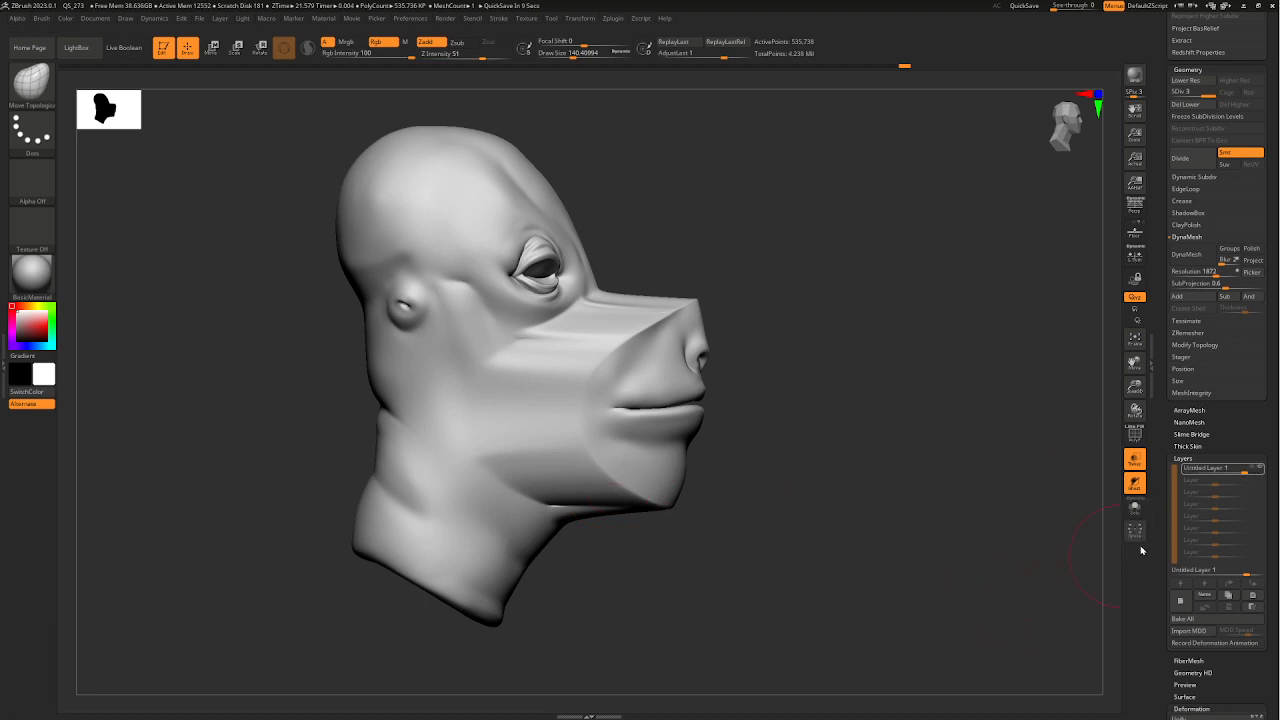
- Lower the head to subdivision level 1 and check the muzzle's shape from both sides
drag(1190, 95, 1160, 100)
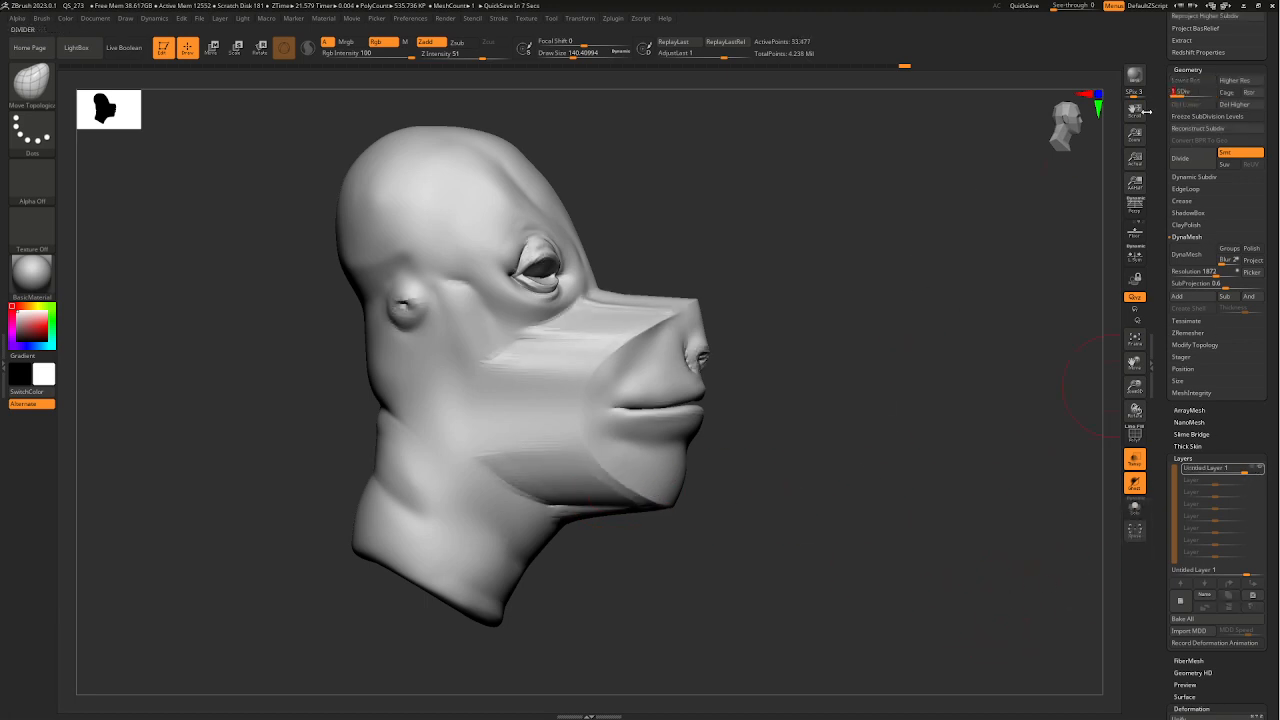
drag(752, 458, 657, 500)
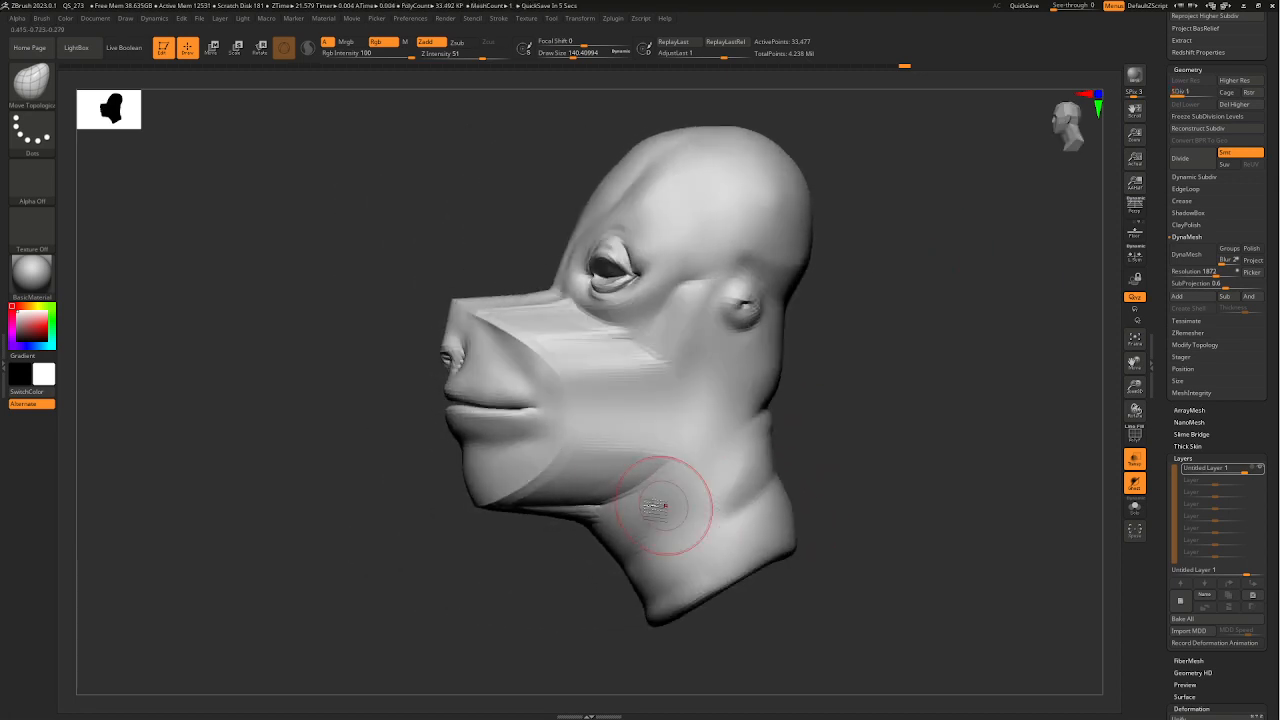
drag(486, 278, 628, 337)
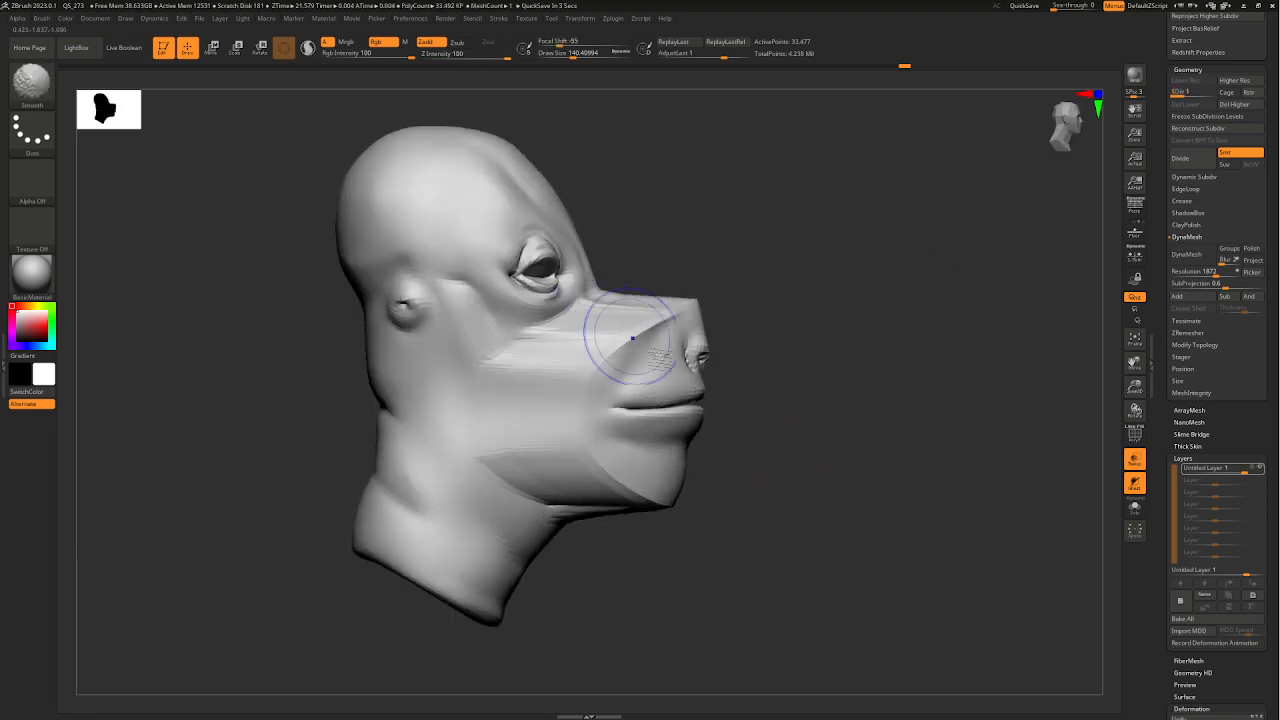
- Set the layer's intensity to 0 at subdivision level 1 and check the head without the muzzle pose
mouse_move(1243, 471)
mouse_down()
mouse_move(1214, 473)
mouse_move(1260, 476)
mouse_up()
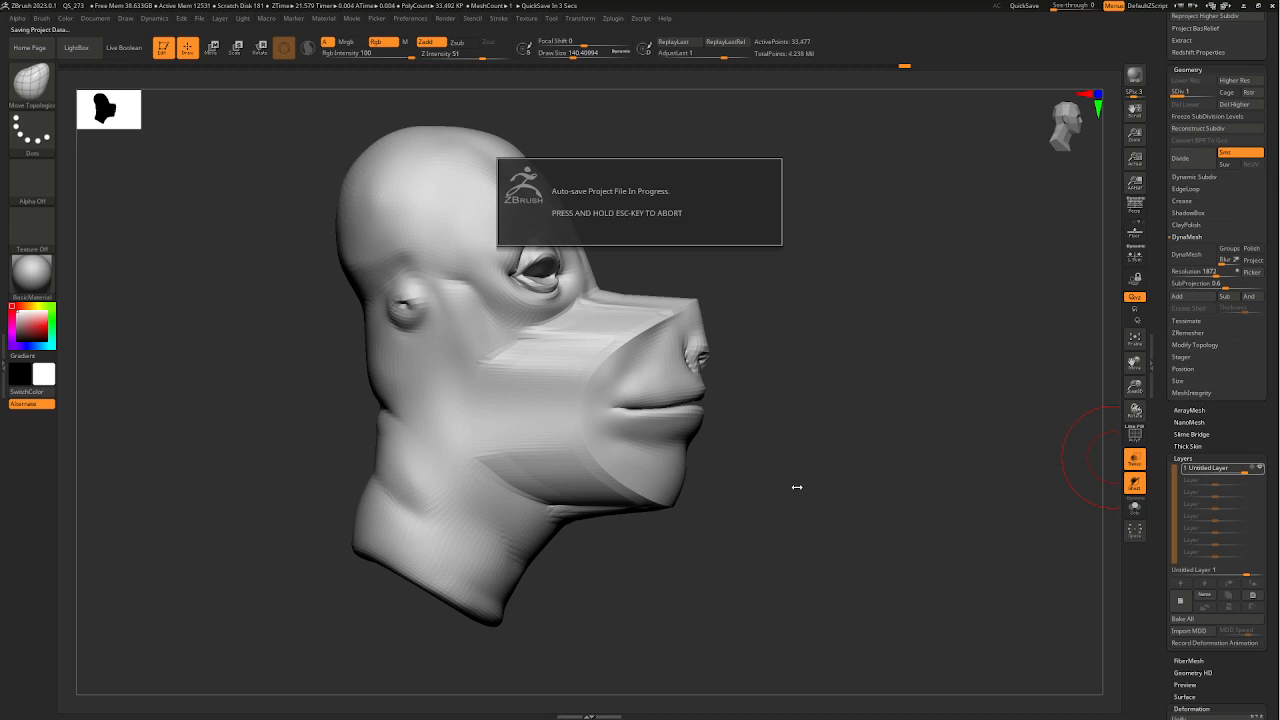
drag(1113, 457, 605, 446)
alt+drag(1060, 452, 1116, 457)
drag(1237, 468, 1215, 474)
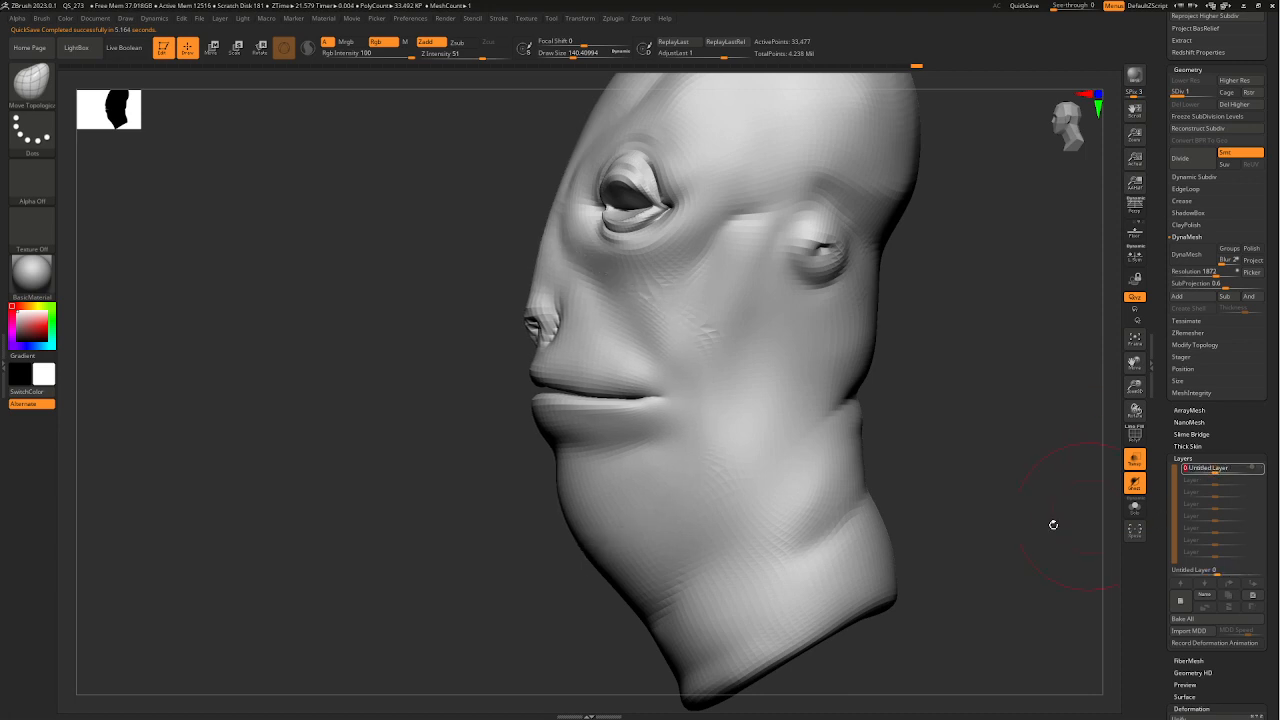
right_drag(959, 499, 1058, 503)
ctrl+right_drag(1058, 503, 791, 443)
mouse_move(705, 472)
right_down()
mouse_move(806, 491)
mouse_move(674, 490)
mouse_move(720, 529)
mouse_move(623, 529)
right_up()
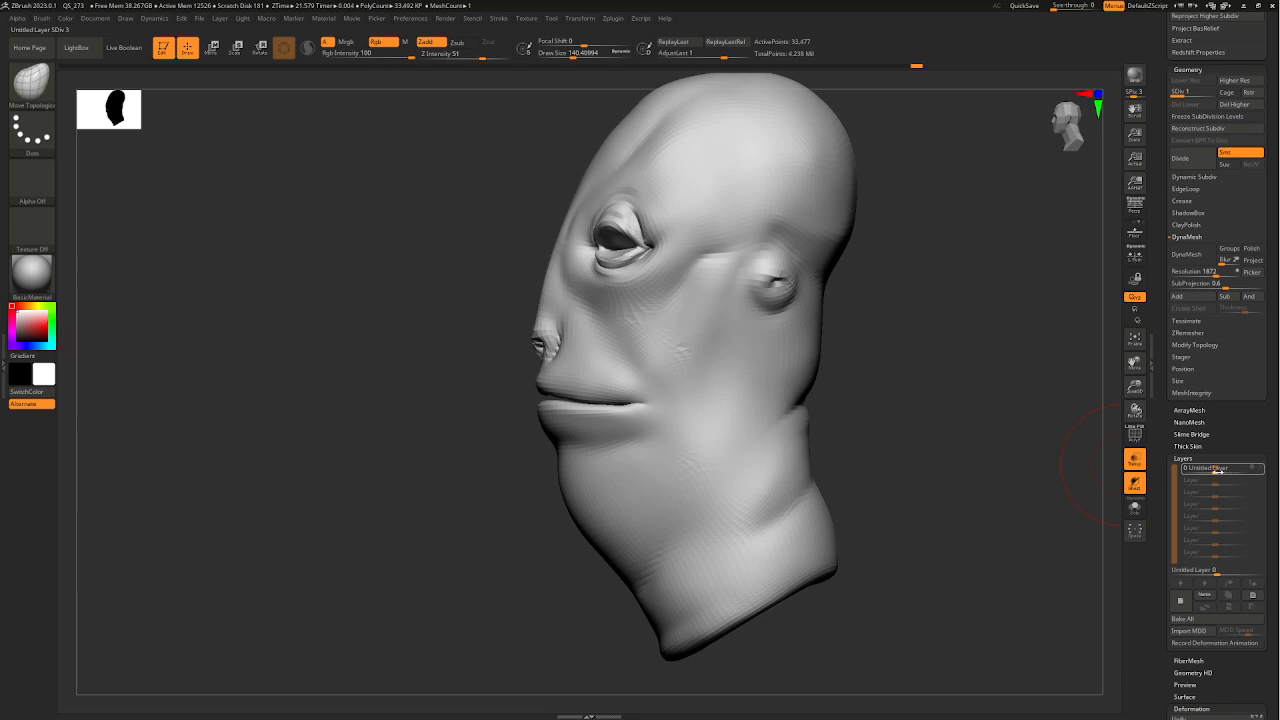
- Return the head to subdivision level 3 and compare the layer at intensities 0 and 1, leaving it at 1
drag(1217, 469, 1258, 469)
key(ctrl)
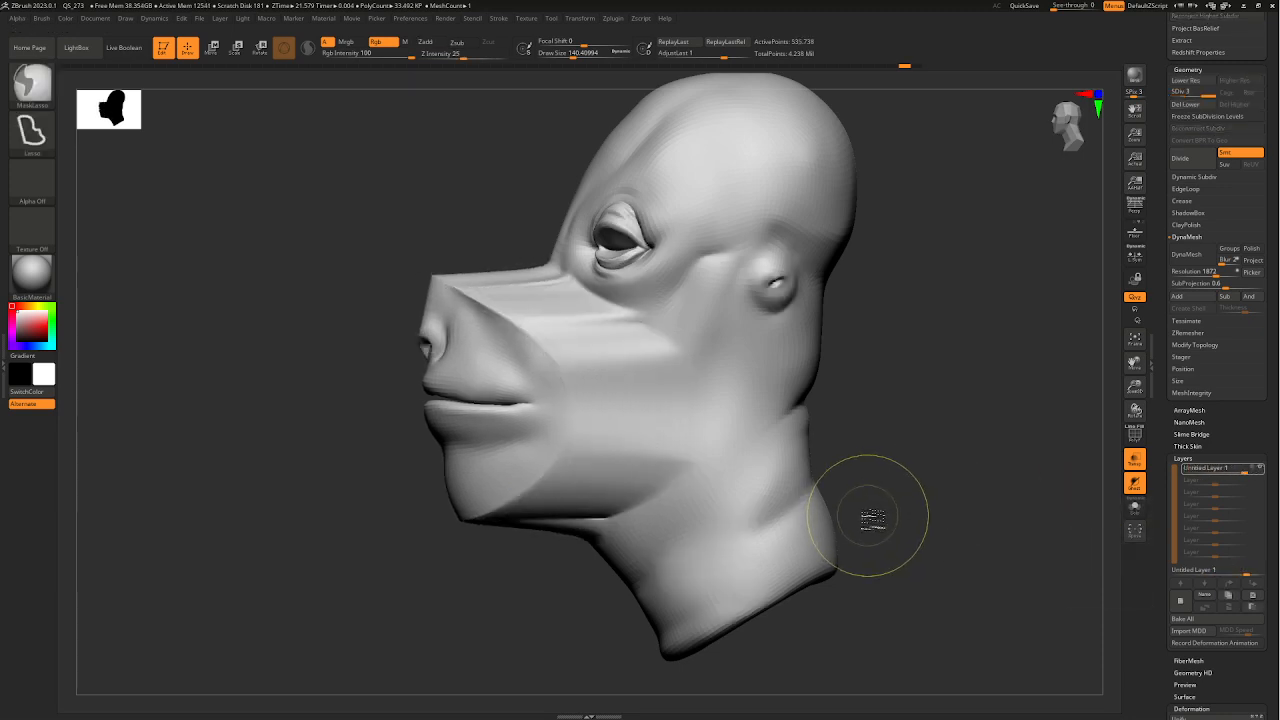
drag(1247, 472, 1214, 480)
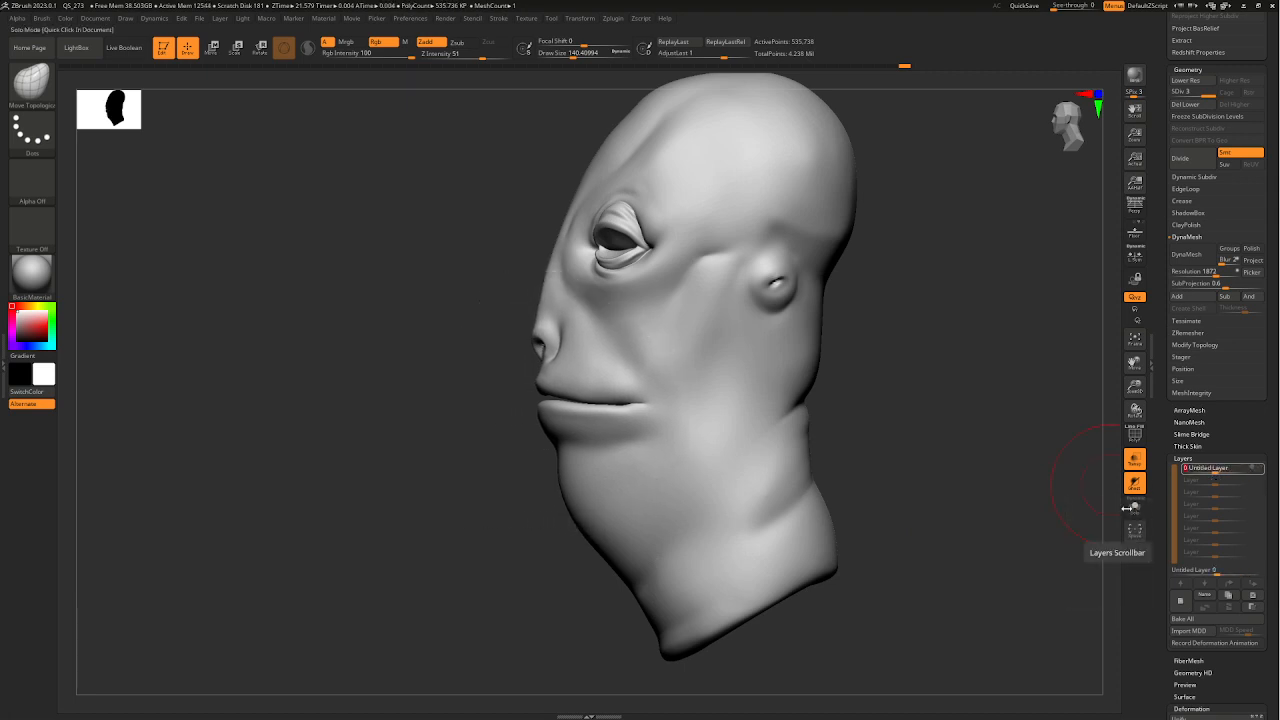
drag(862, 492, 964, 506)
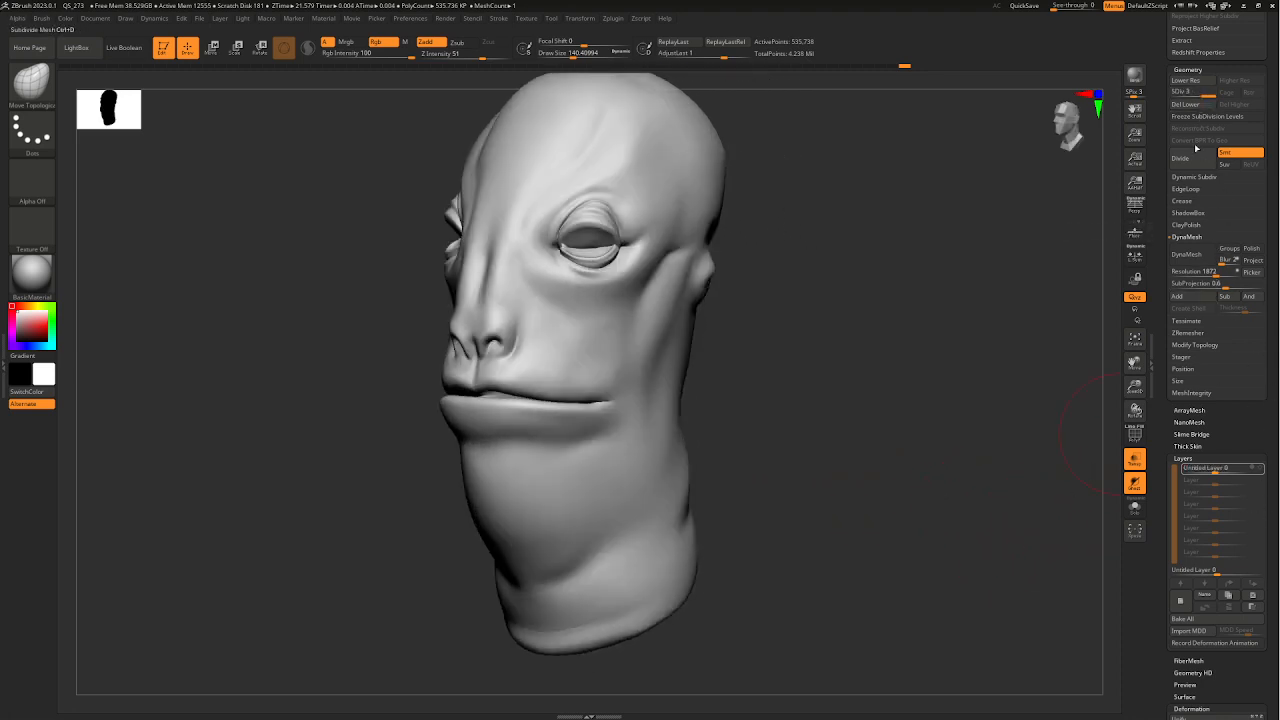
drag(1215, 468, 1259, 467)
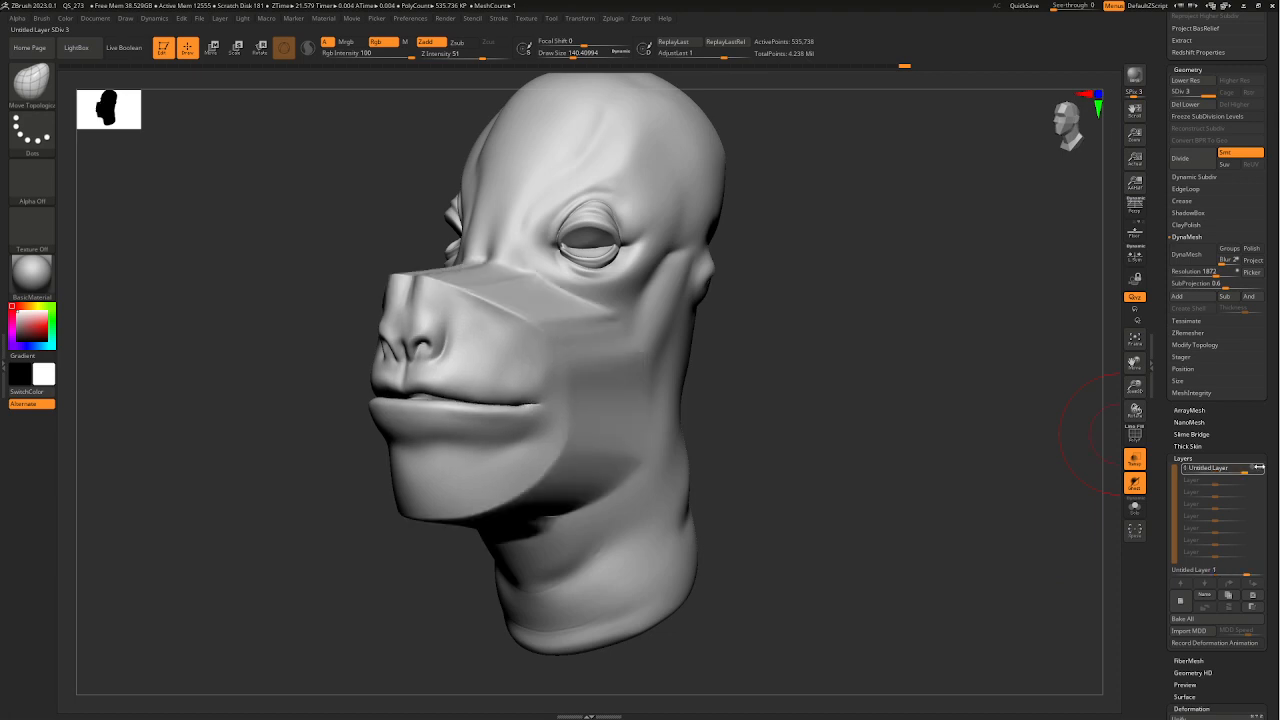
- Turn the layer's recording back on and check the muzzle from both sides and from above
drag(807, 592, 893, 515)
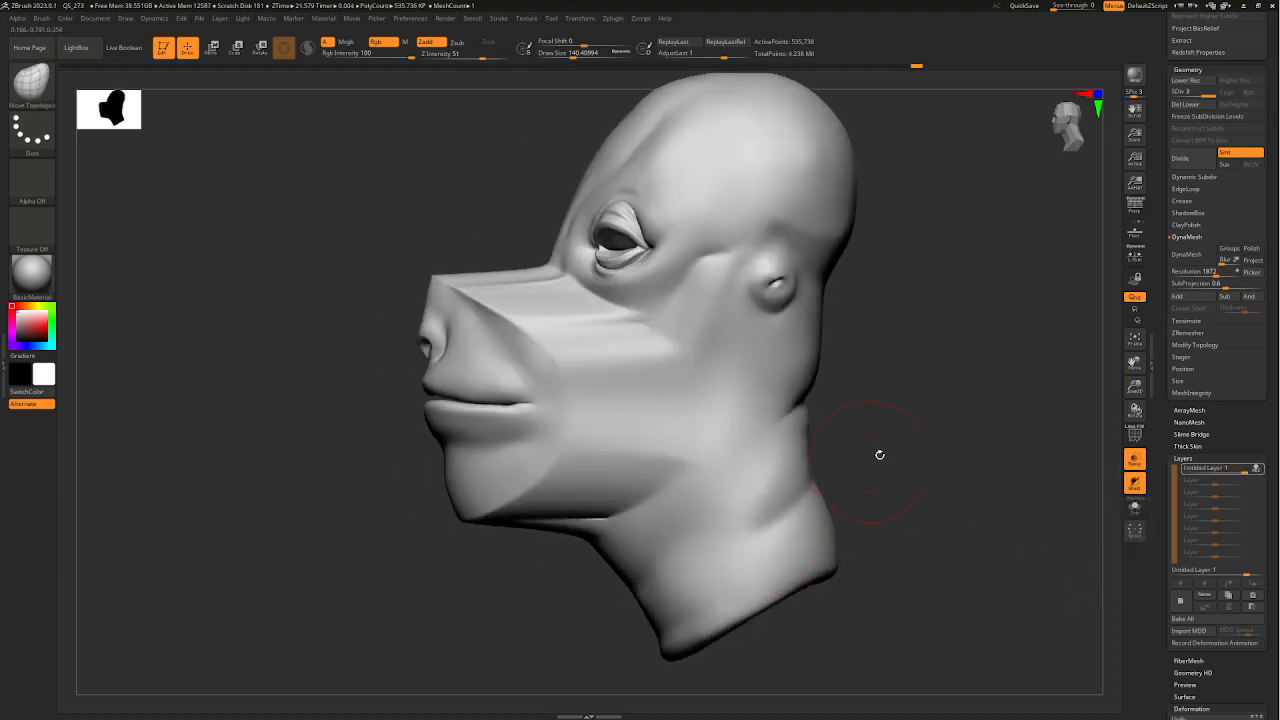
drag(879, 455, 620, 346)
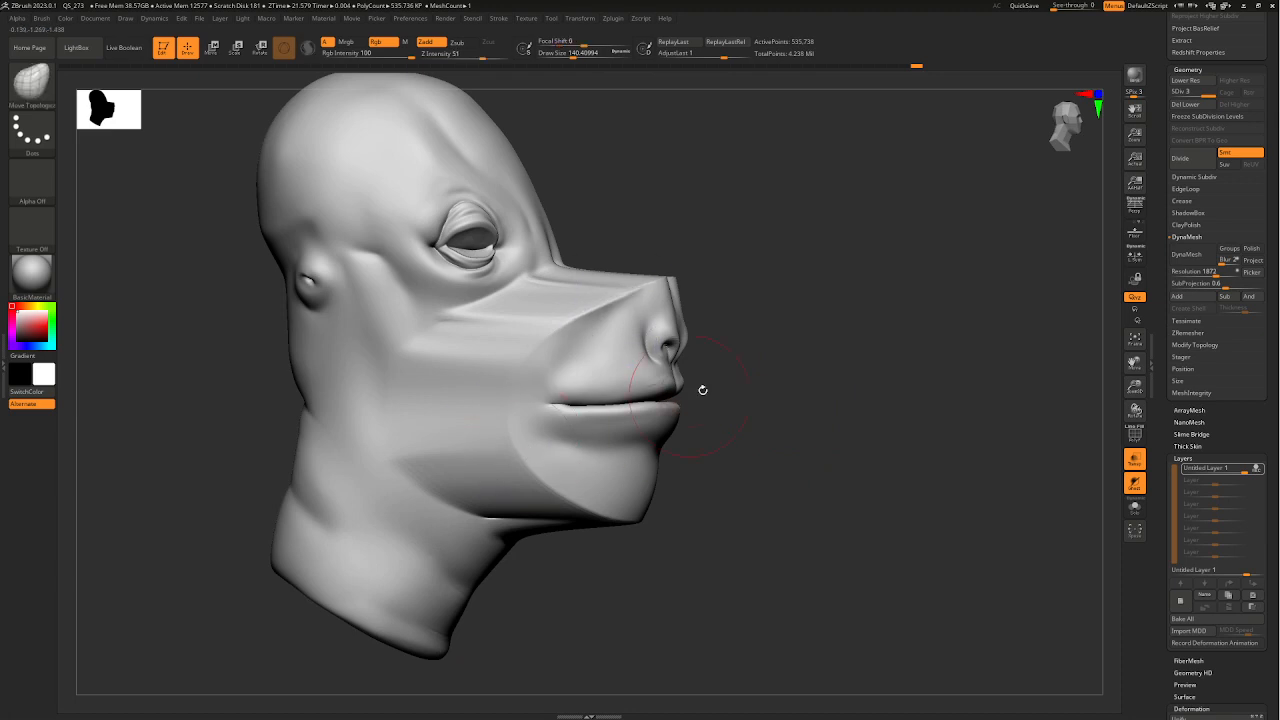
drag(703, 390, 668, 295)
key(shift)
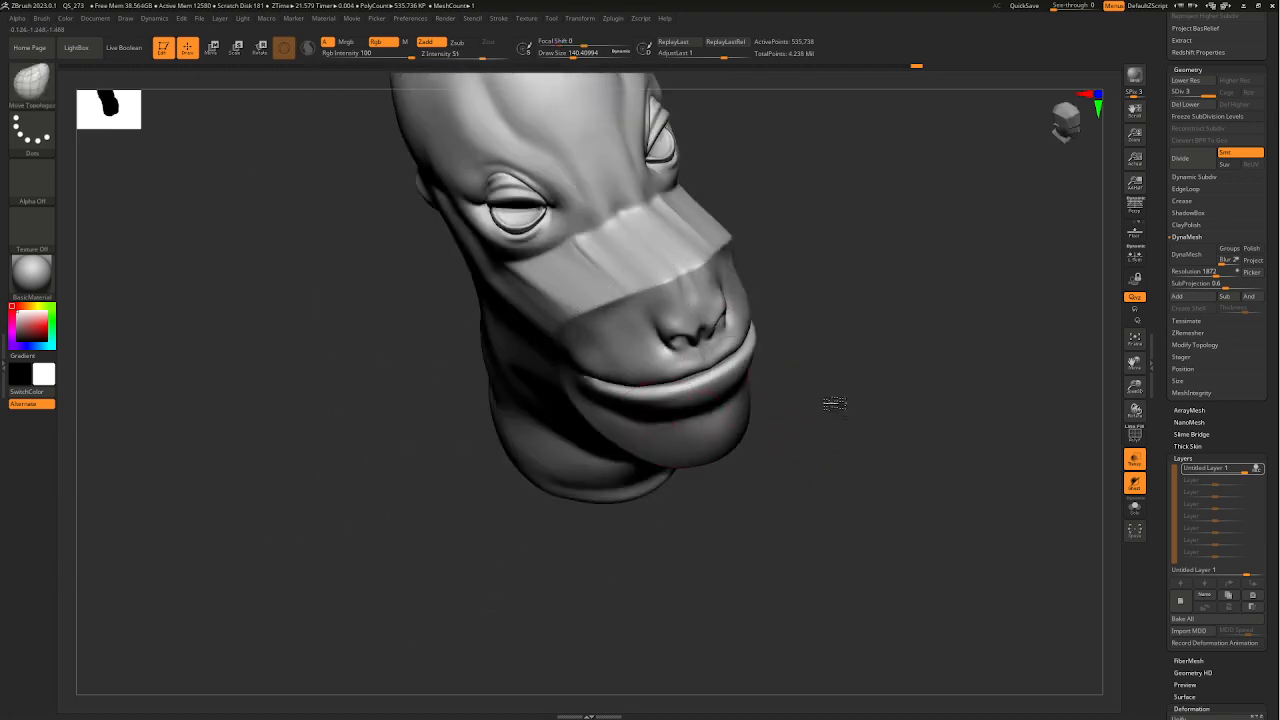
shift+drag(834, 404, 729, 416)
drag(930, 438, 768, 443)
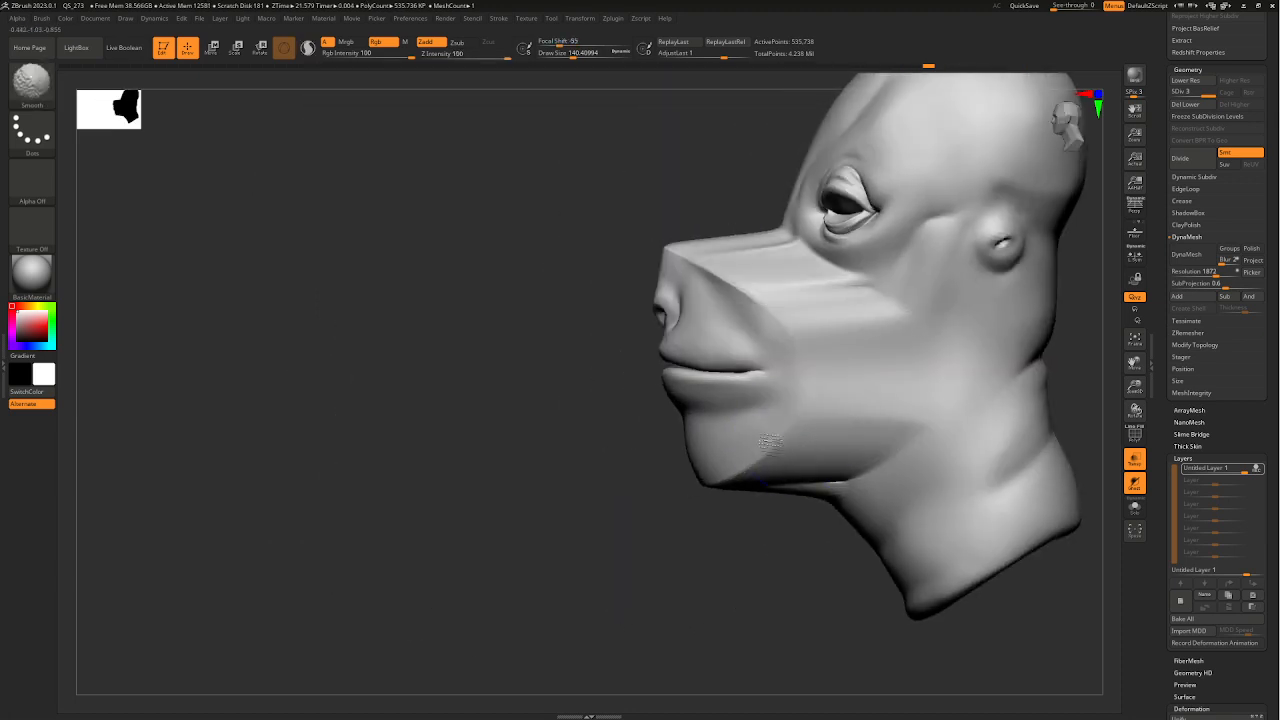
drag(739, 538, 675, 424)
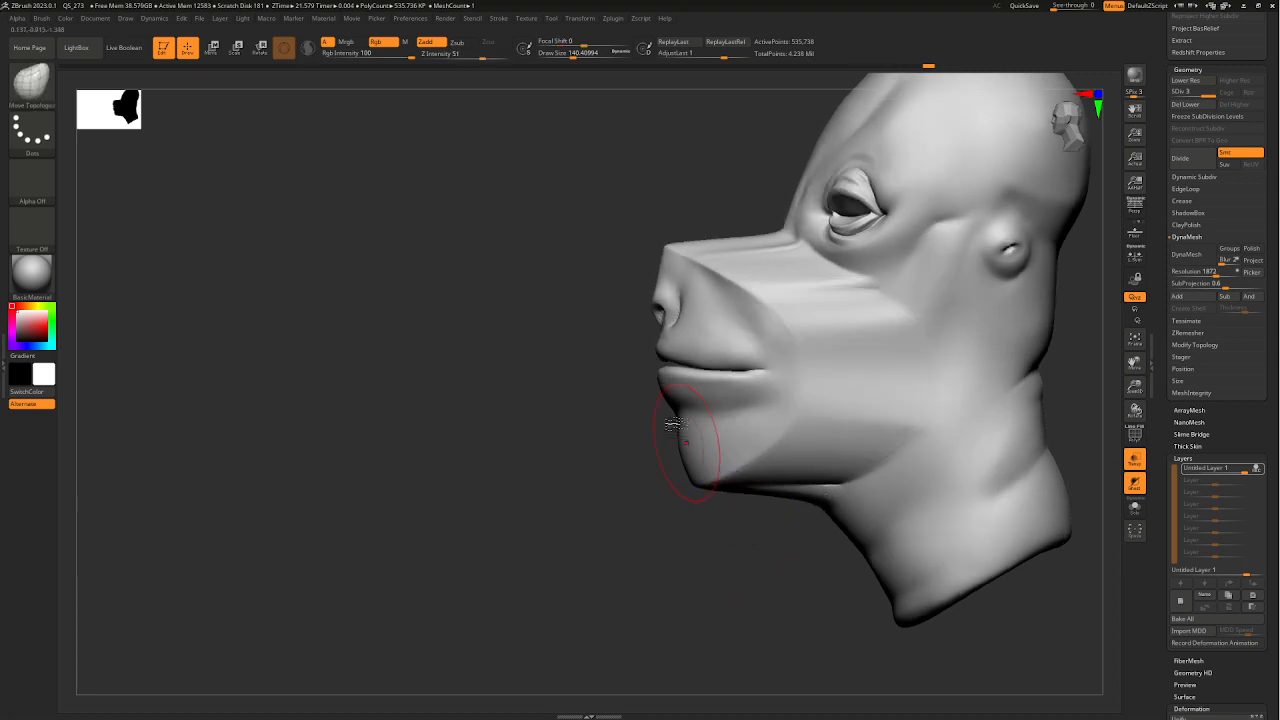
- Try a topological mask across the muzzle in Move mode, undo it, and mask everything except the lips
key(w)
ctrl+drag(769, 443, 744, 296)
key(ctrl+z)
key(ctrl+z)
key(ctrl+z)
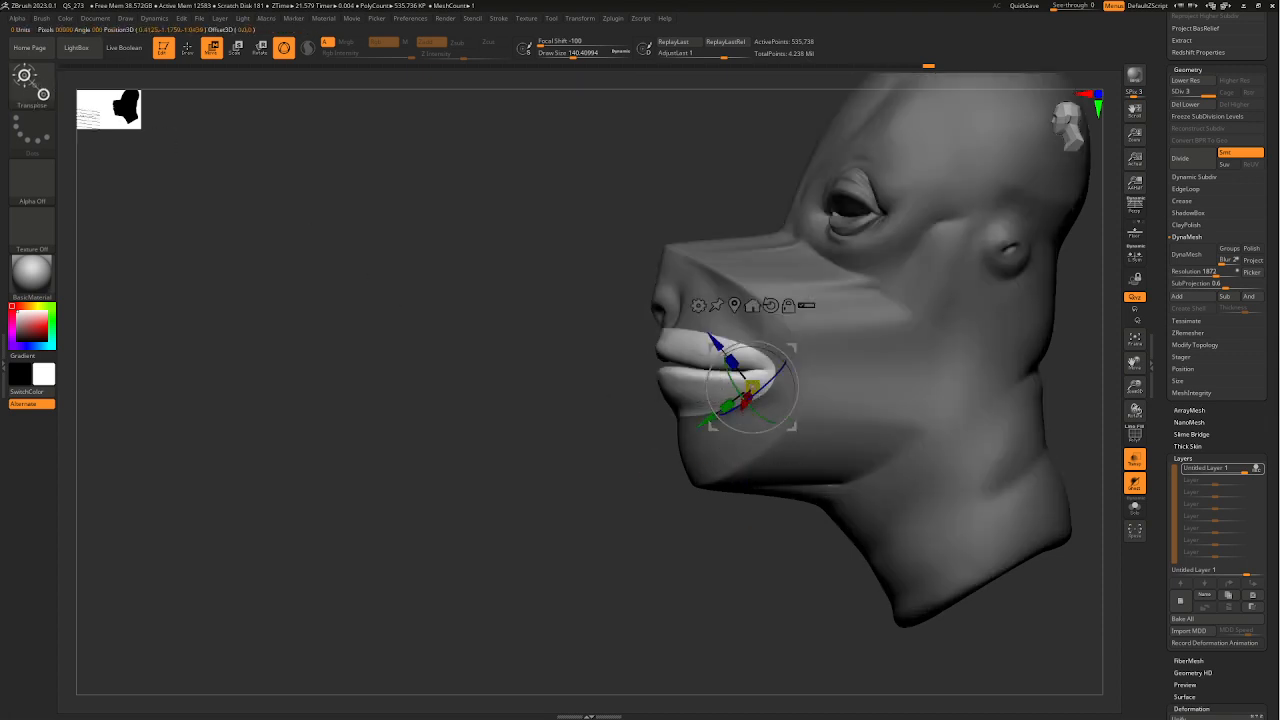
- Select the Move Topological brush and enlarge its draw size to about 212
click(25, 78)
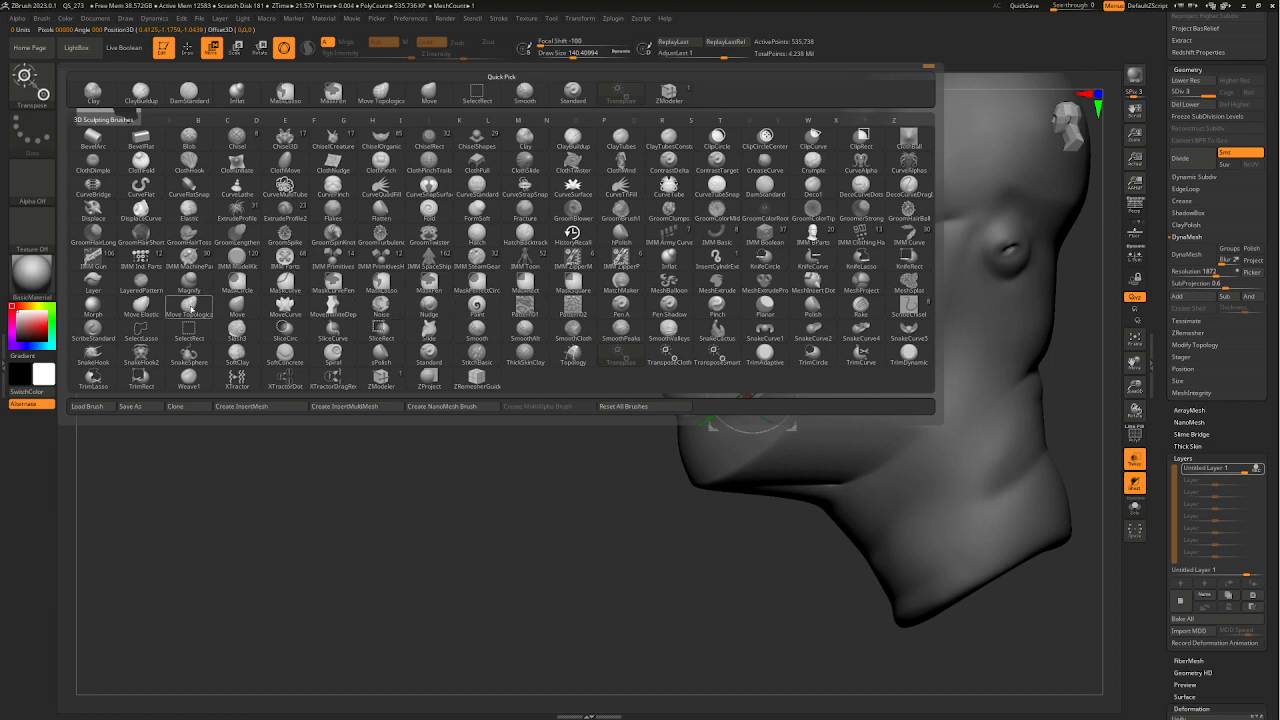
click(189, 310)
key(space)
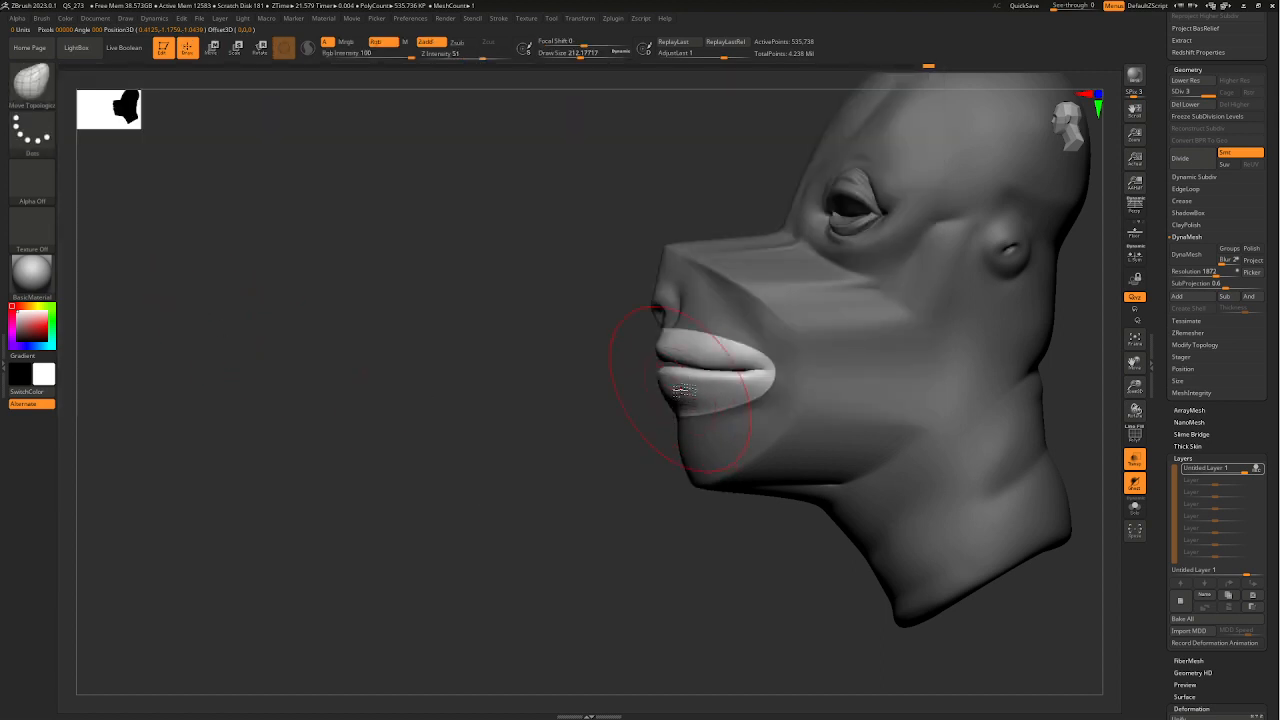
- Align the gizmo to the world axes and move the unmasked lips straight forward along Z
key(w)
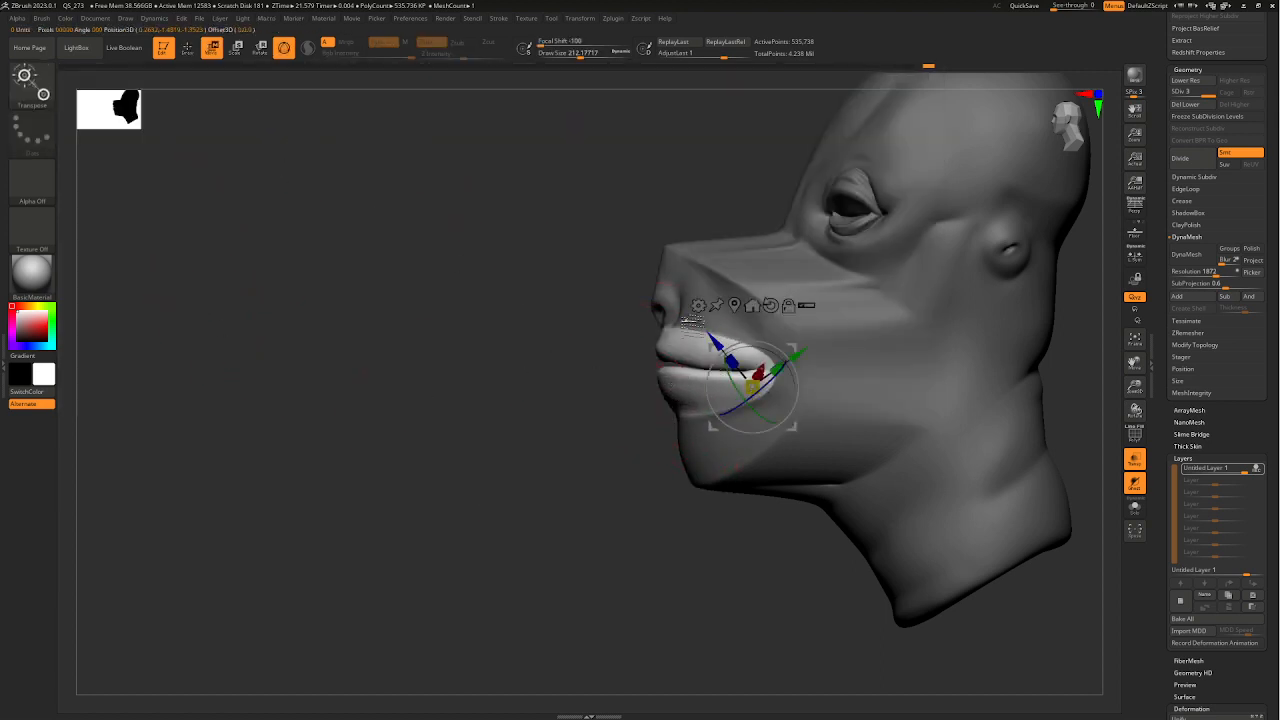
alt+click(771, 306)
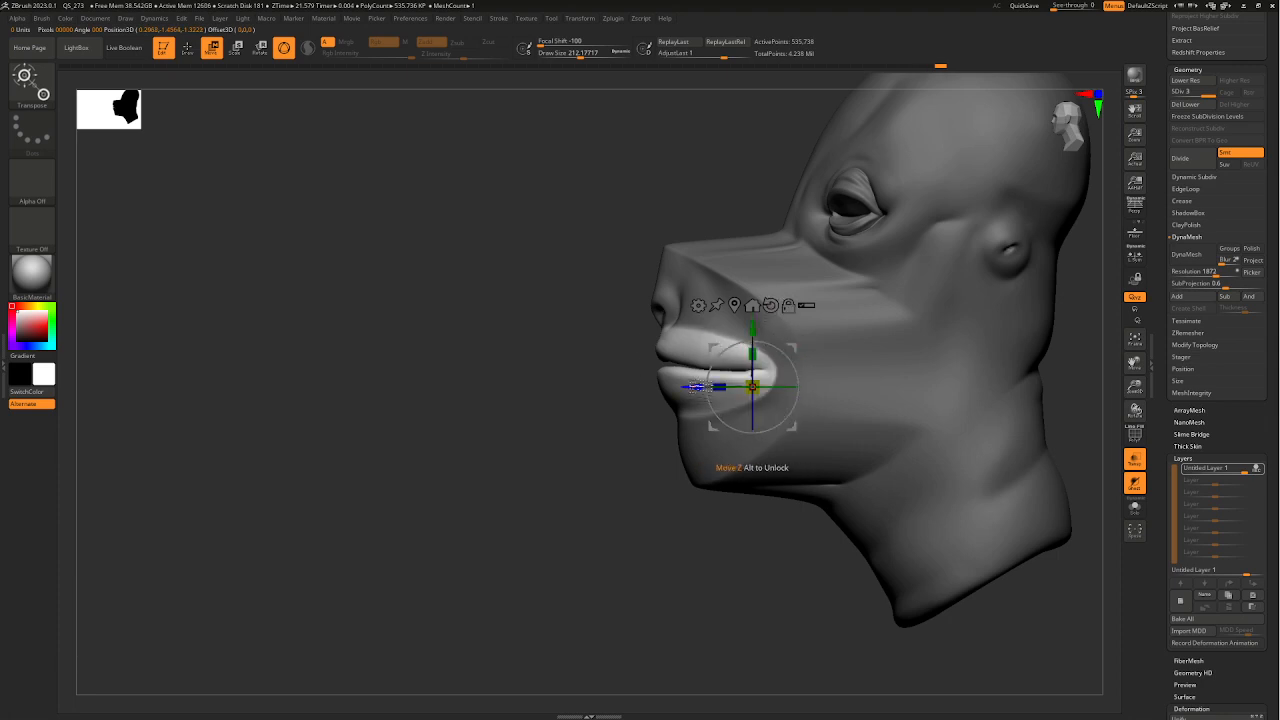
drag(694, 387, 545, 384)
drag(560, 603, 709, 523)
drag(737, 574, 675, 572)
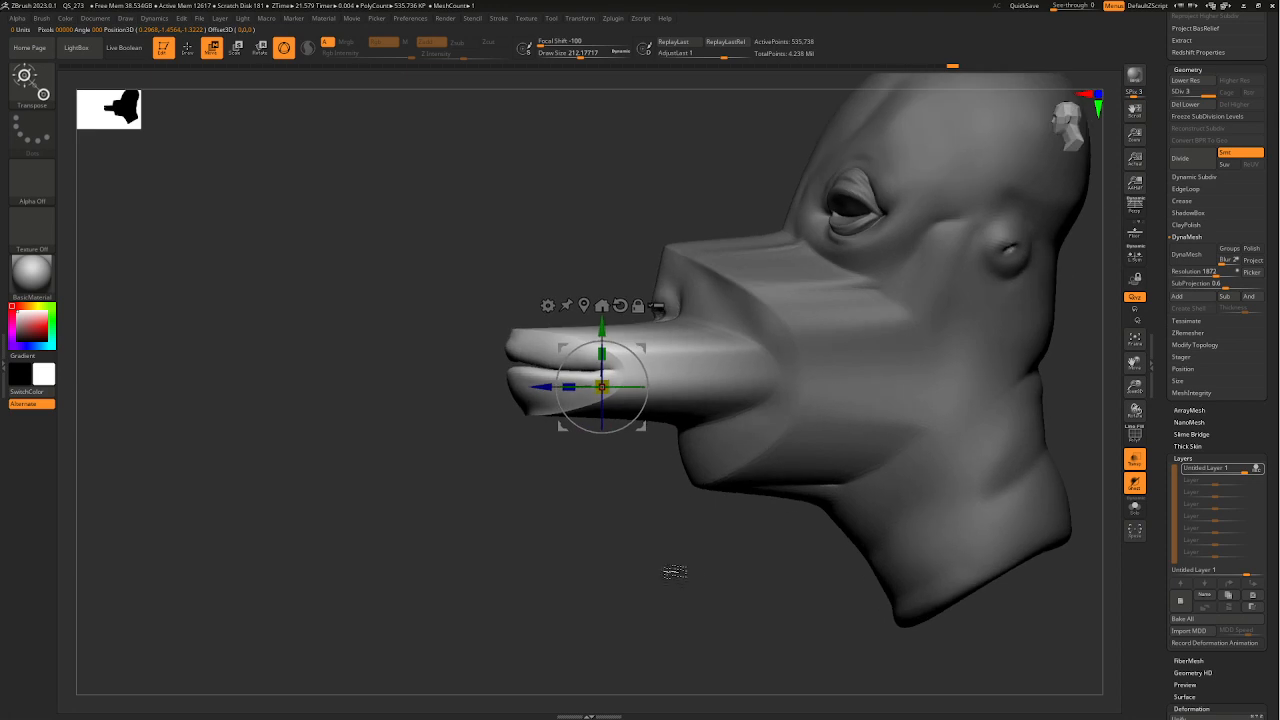
- Bring the head's layer list into view and turn off the layer's recording
click(1252, 460)
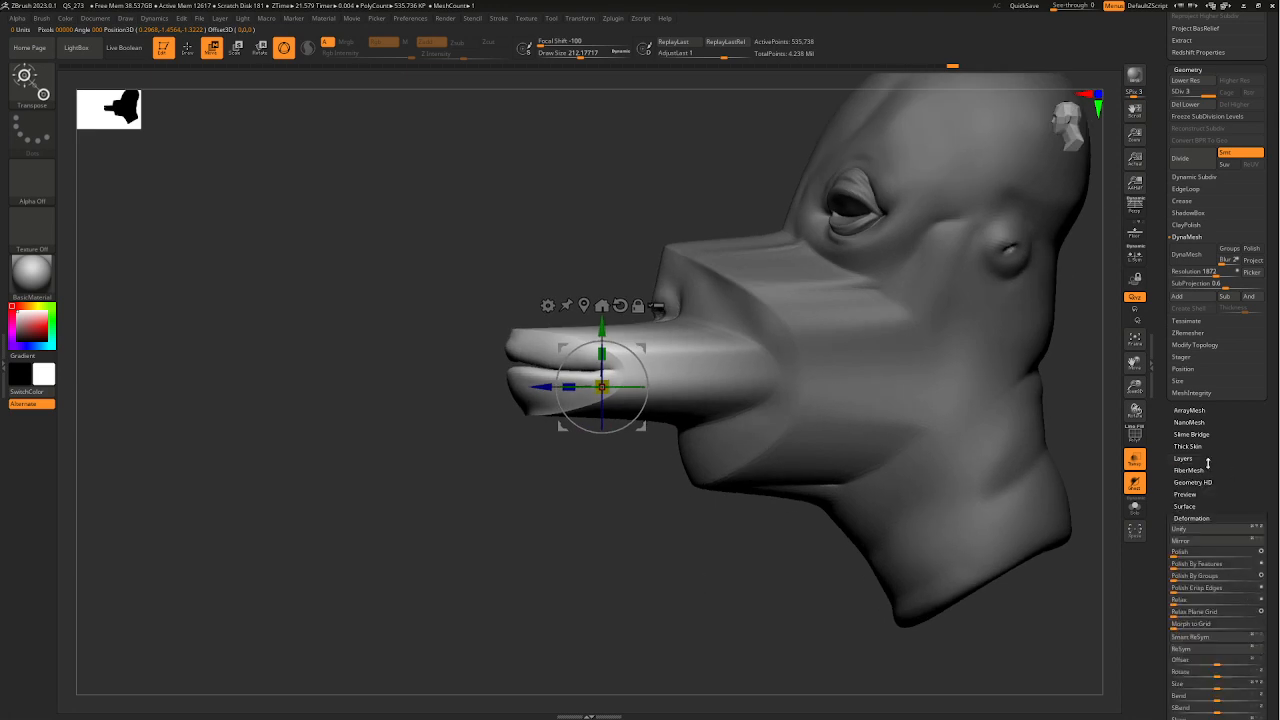
click(1206, 460)
drag(1228, 256, 1243, 388)
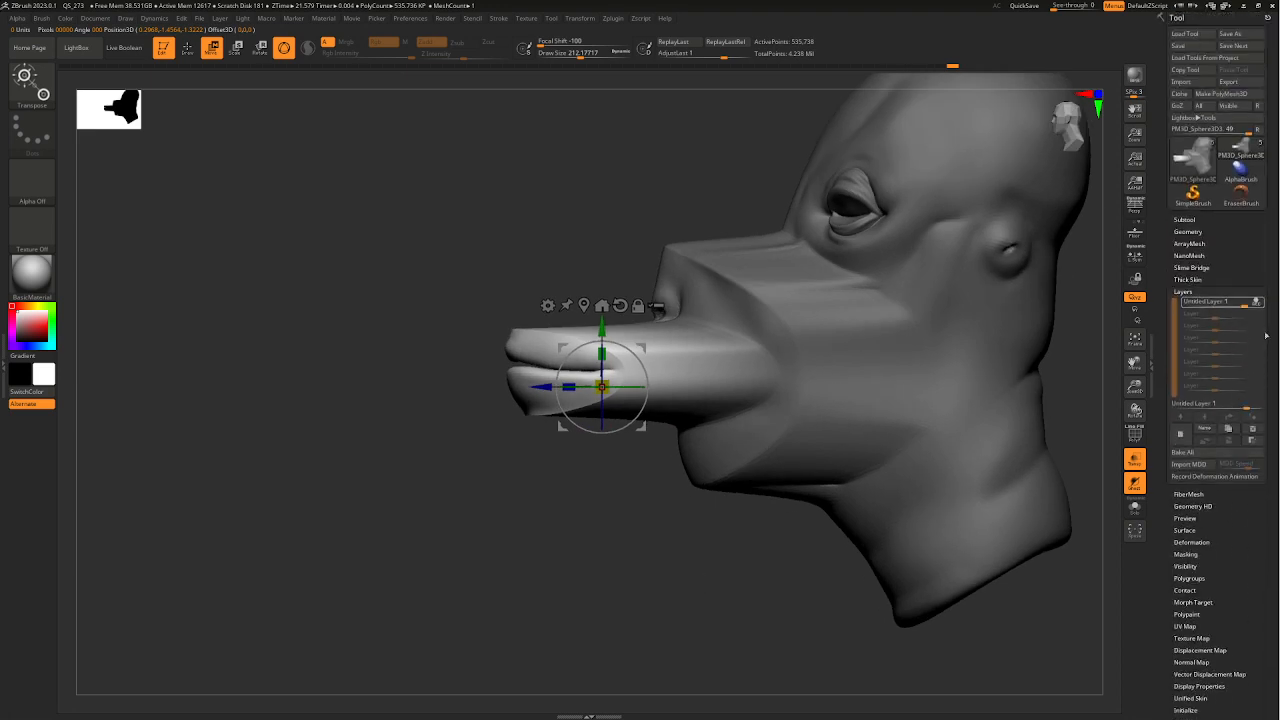
mouse_move(1257, 302)
mouse_down()
mouse_move(1212, 313)
mouse_move(1248, 312)
mouse_up()
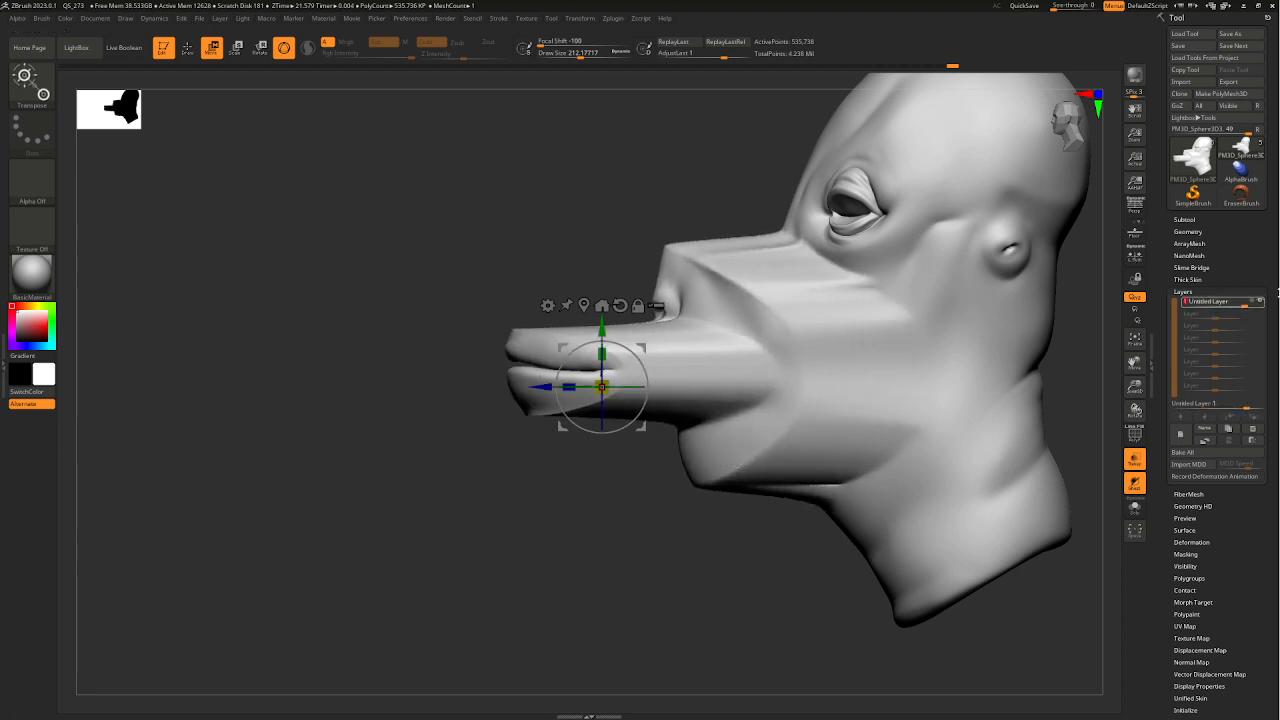
- Undo the lip and muzzle moves and their masks, back to the head without the extended muzzle
key(ctrl+z)
key(ctrl+z)
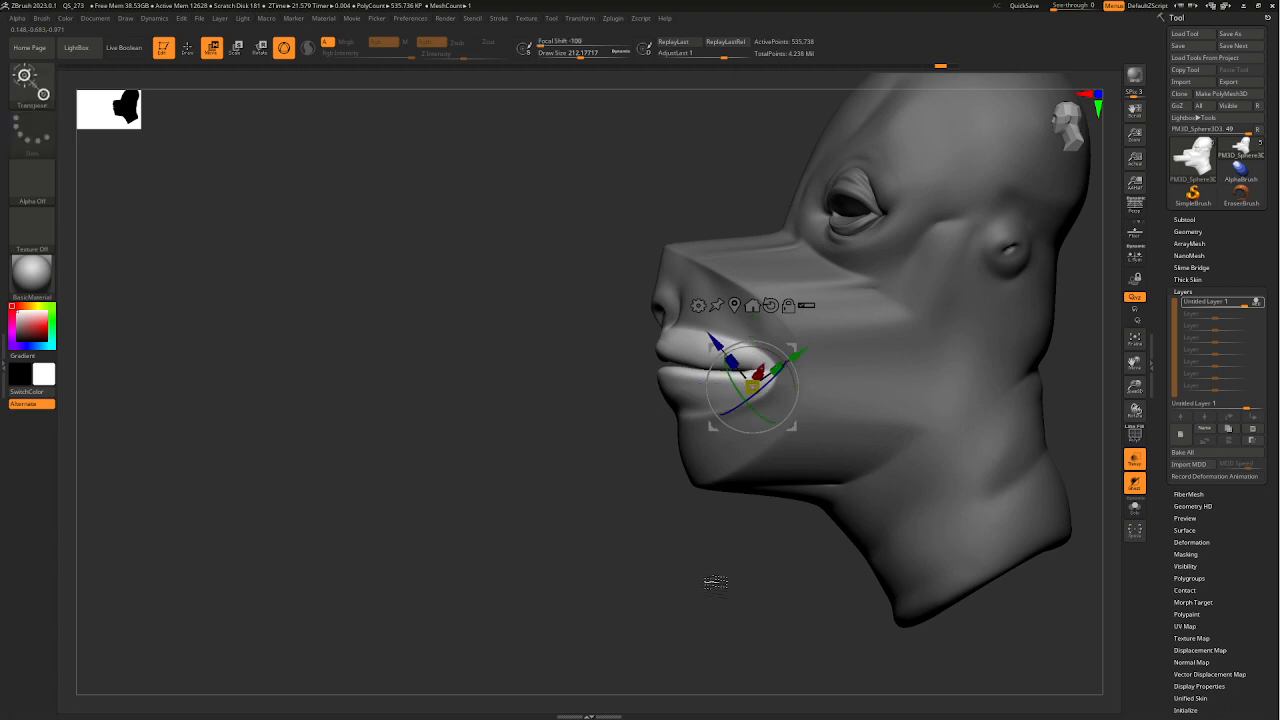
key(ctrl+z)
key(ctrl+z)
key(ctrl+z)
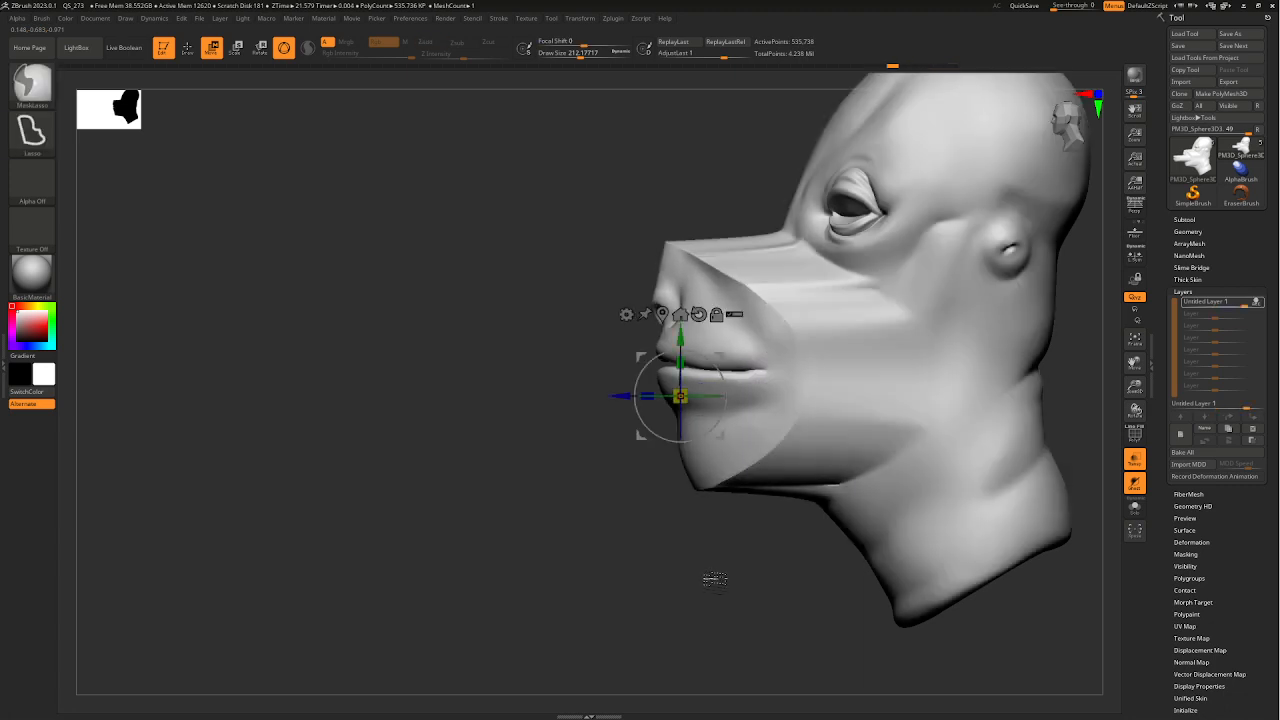
key(ctrl+z)
key(ctrl+z)
mouse_move(714, 580)
mouse_down()
mouse_move(965, 458)
mouse_move(851, 514)
mouse_move(874, 531)
mouse_move(723, 543)
mouse_move(631, 524)
mouse_up()
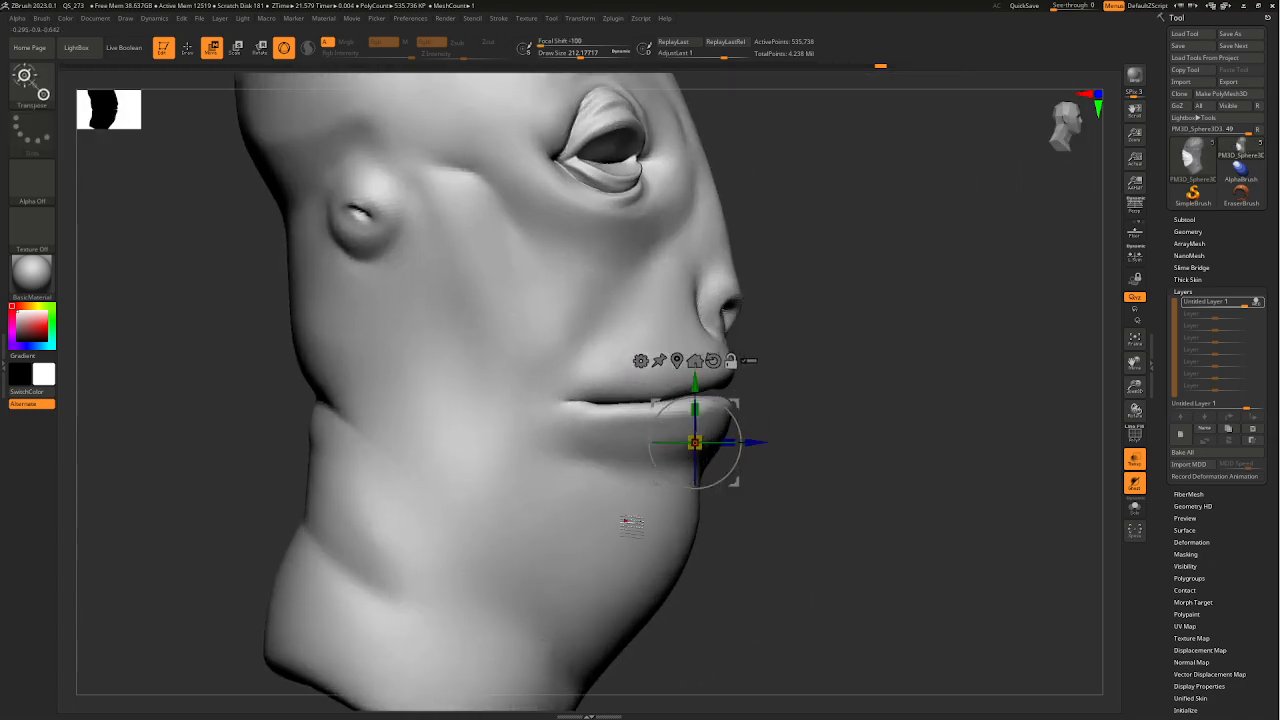
mouse_move(851, 435)
mouse_down()
mouse_move(780, 474)
mouse_move(774, 506)
mouse_move(746, 491)
mouse_move(757, 510)
mouse_move(698, 390)
mouse_up()
- Try topological masks on the upper face starting near the eye and cheek, and undo them
ctrl+drag(641, 335, 704, 375)
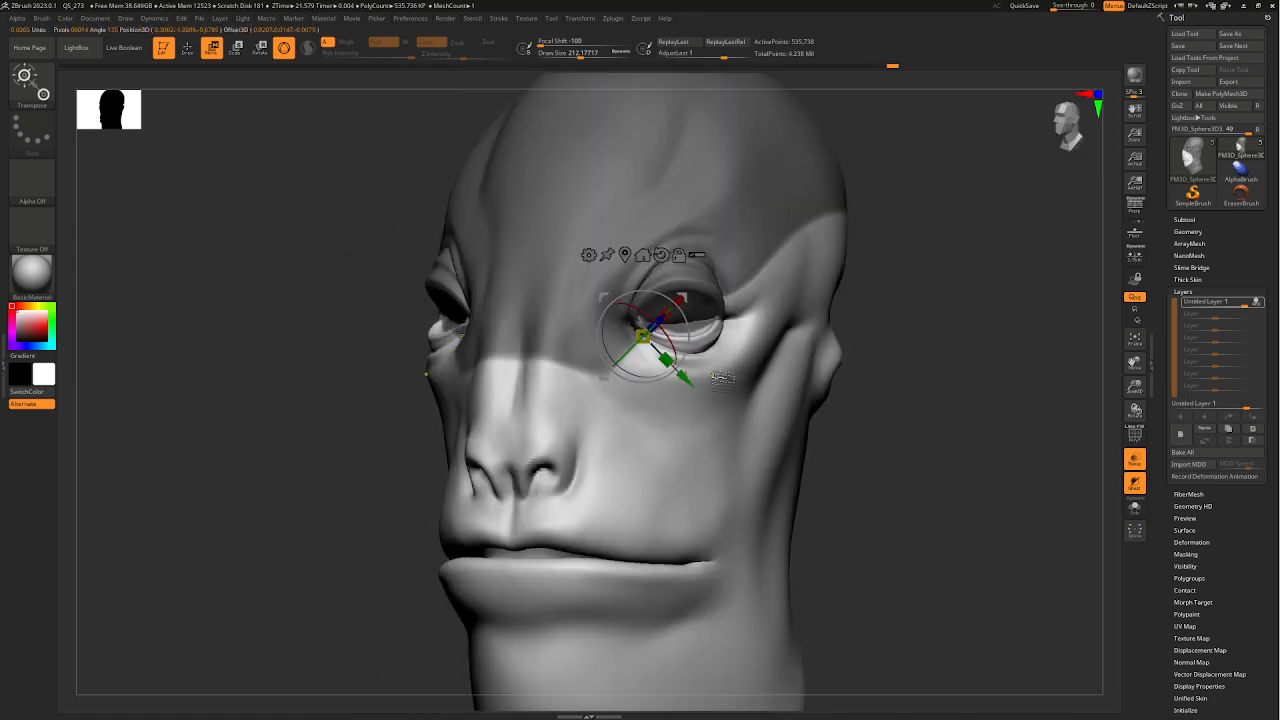
key(ctrl+z)
ctrl+drag(662, 417, 664, 430)
key(ctrl+z)
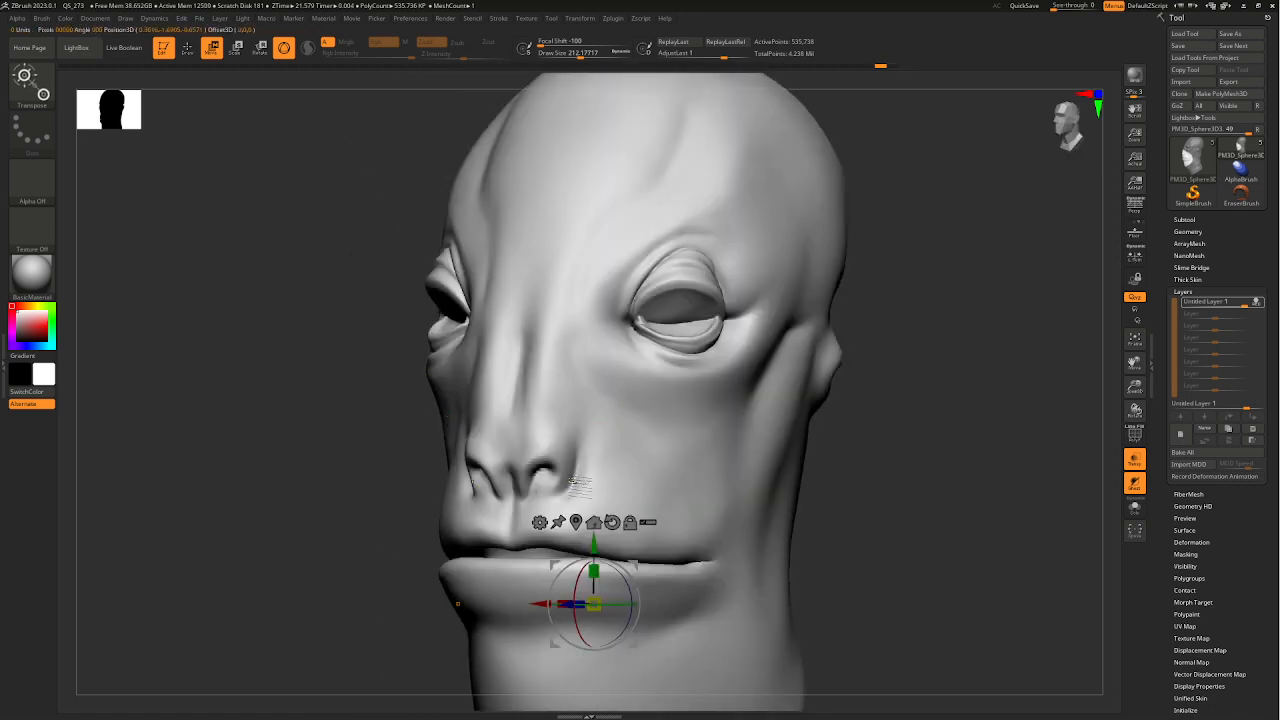
- Mask everything except the polygroup around the mouth, soften the mask edge, and clear the mask
ctrl+click(575, 486)
alt+right_drag(647, 545, 645, 459)
mouse_move(812, 472)
mouse_down()
mouse_move(880, 486)
mouse_move(806, 489)
mouse_up()
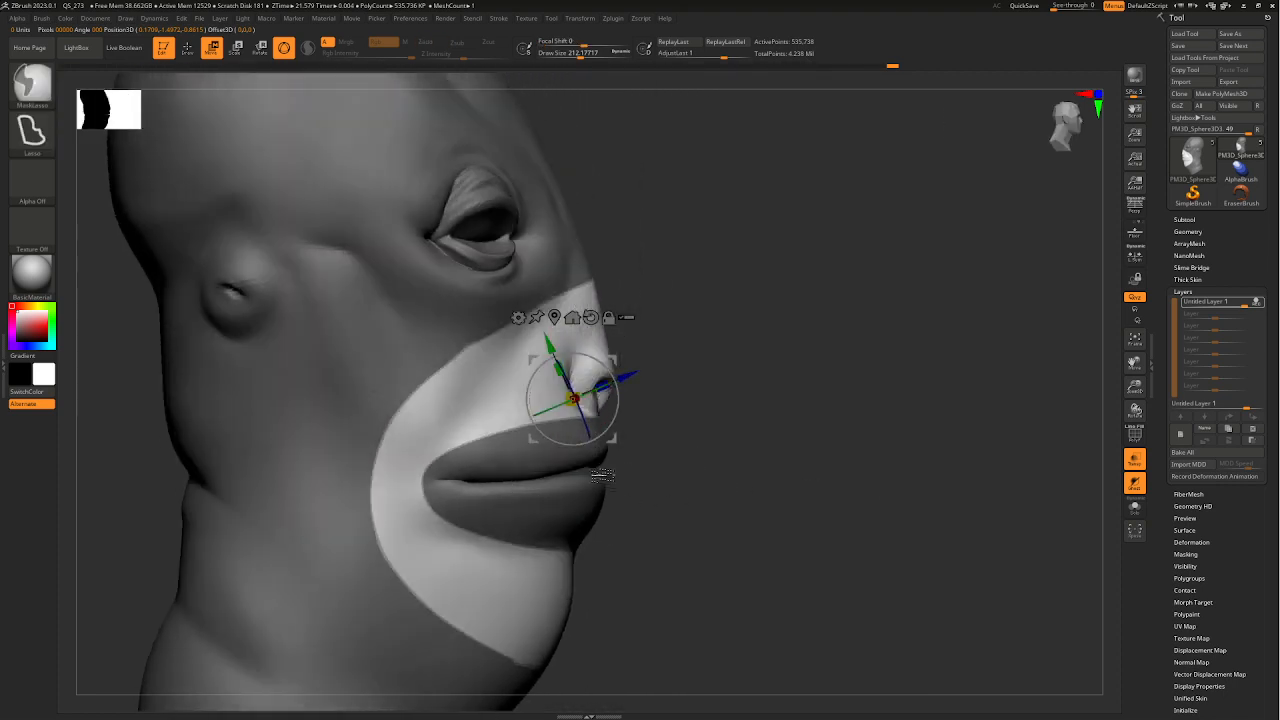
ctrl+click(418, 450)
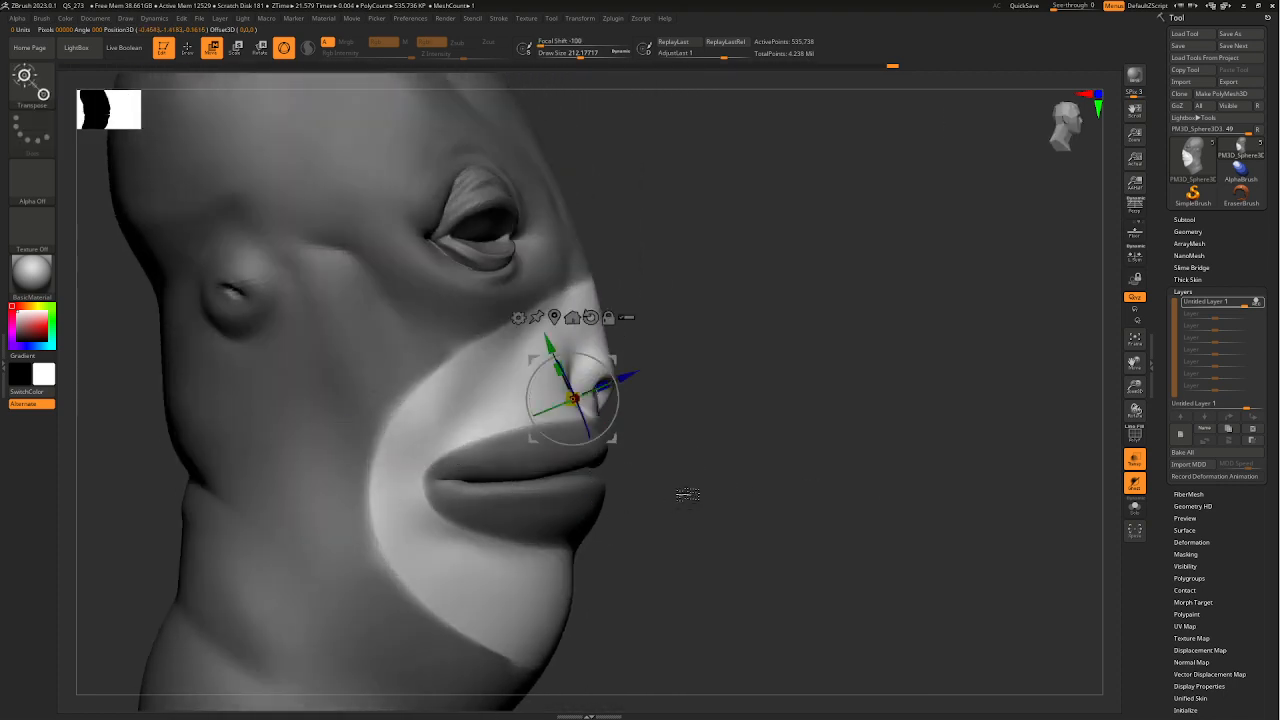
mouse_move(678, 492)
ctrl+mouse_down()
mouse_move(714, 481)
mouse_move(680, 531)
mouse_move(645, 530)
mouse_move(707, 472)
ctrl+mouse_up()
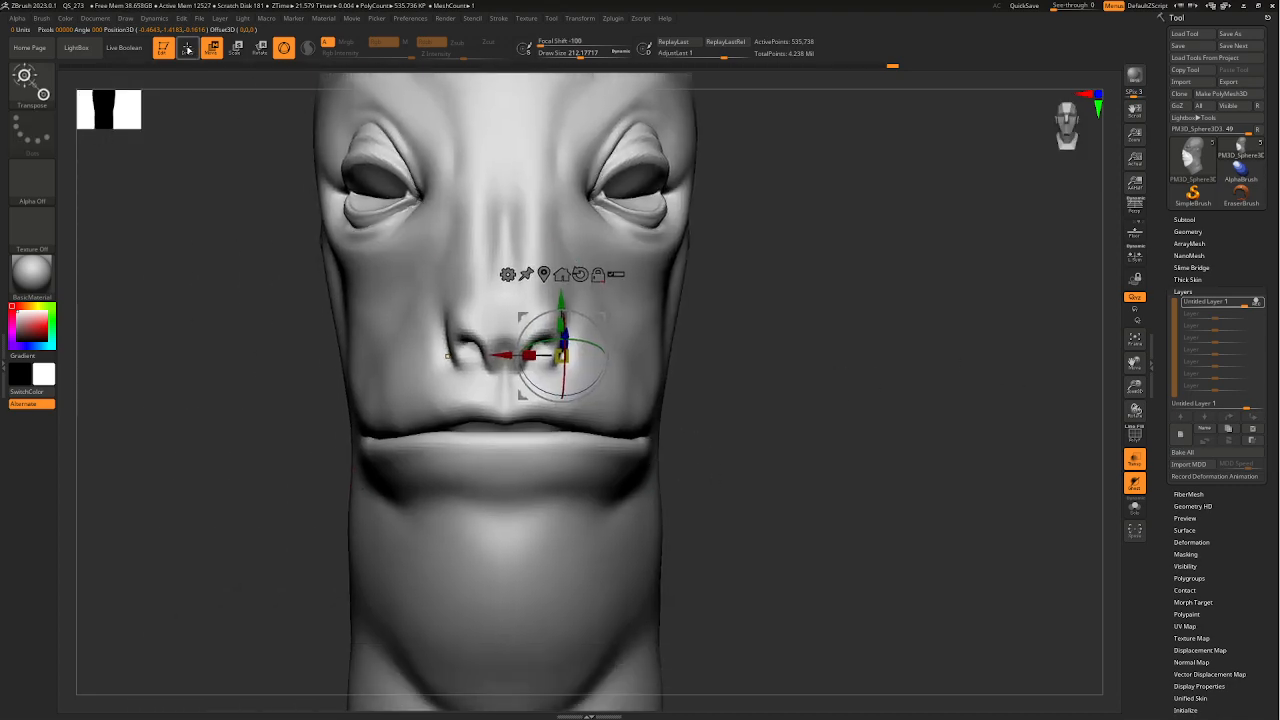
- Try a topological mask spreading from the corner of the mouth in Move mode, and clear it
click(187, 49)
drag(690, 478, 540, 485)
key(Caps_Lock)
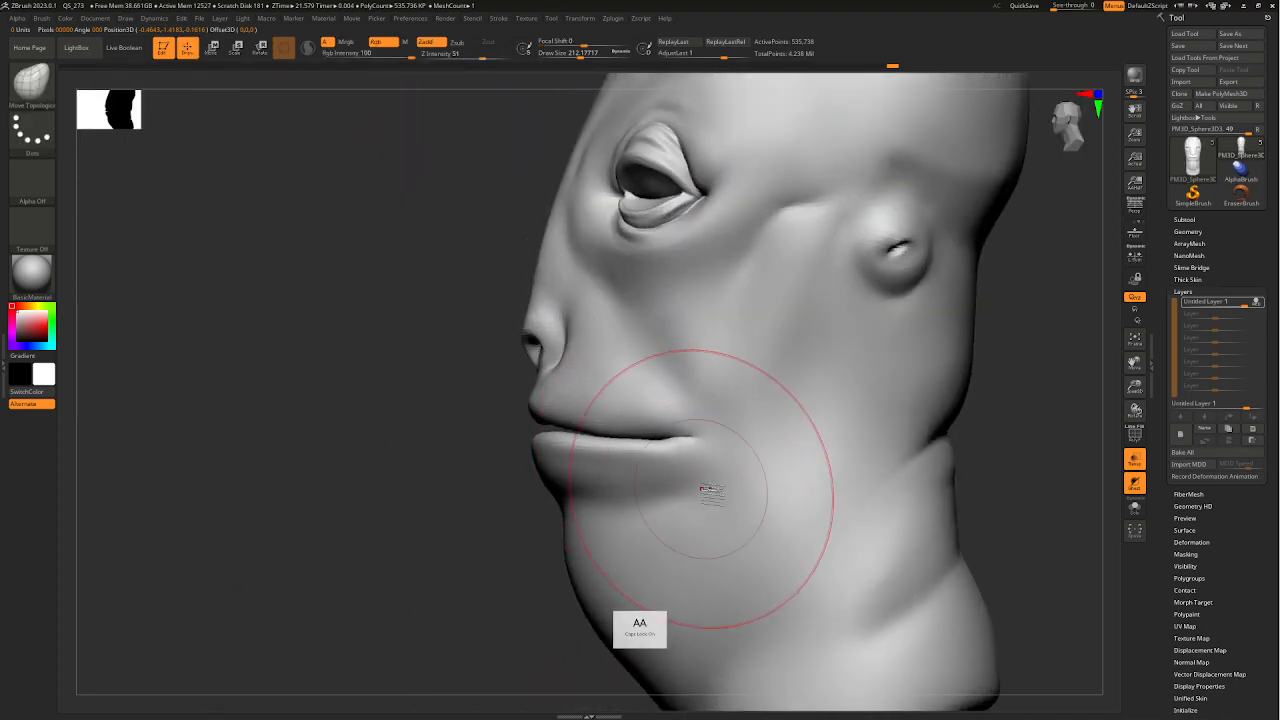
mouse_move(477, 531)
mouse_down()
mouse_move(503, 535)
mouse_move(420, 452)
mouse_up()
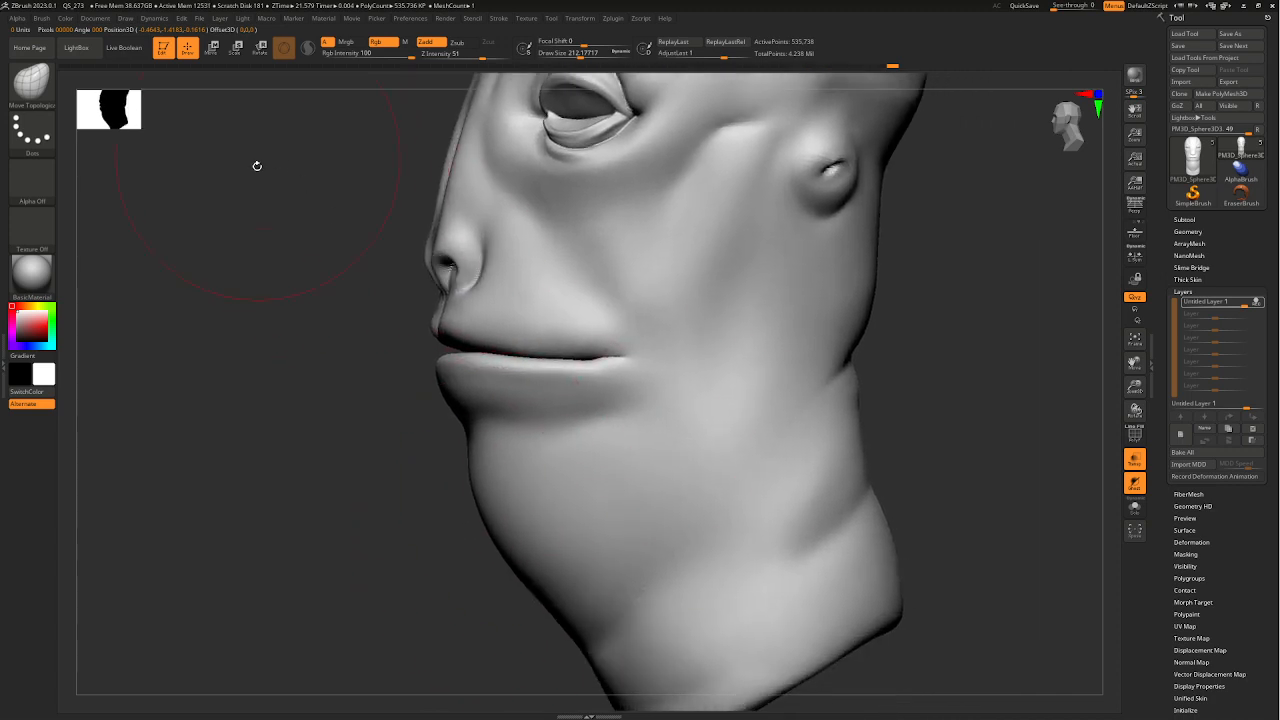
click(212, 47)
ctrl+drag(660, 380, 650, 353)
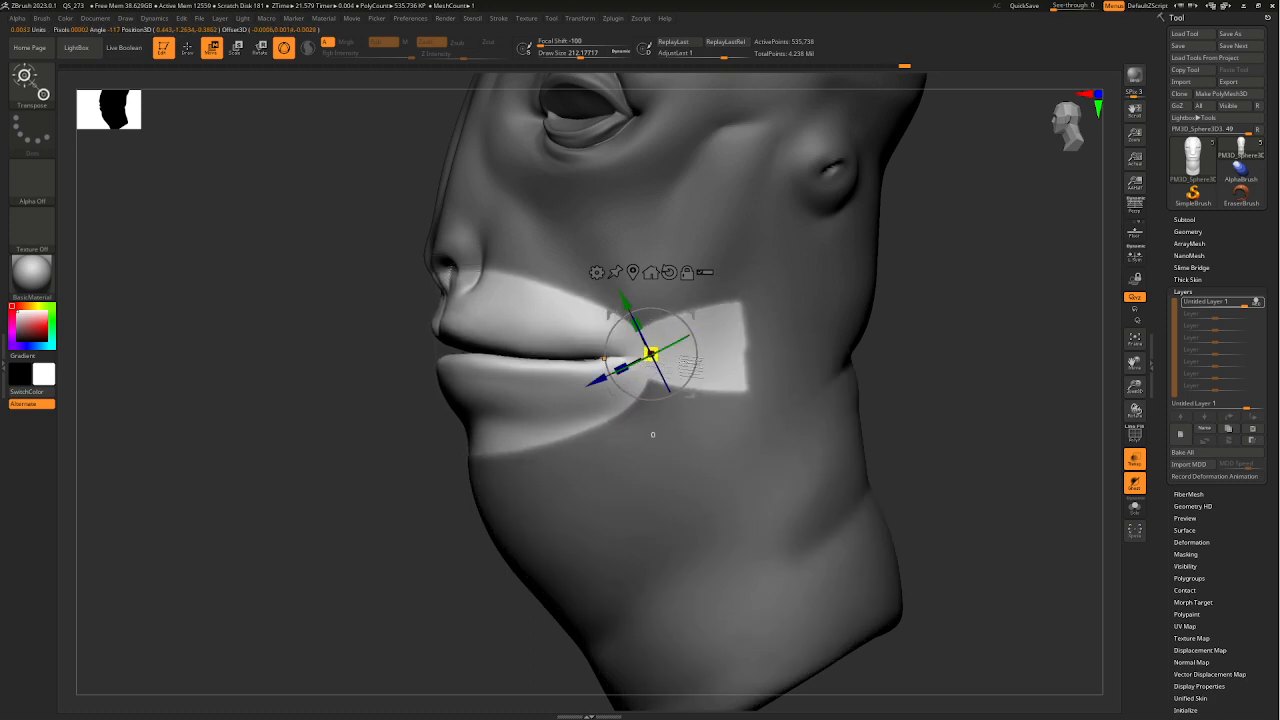
ctrl+drag(872, 428, 862, 433)
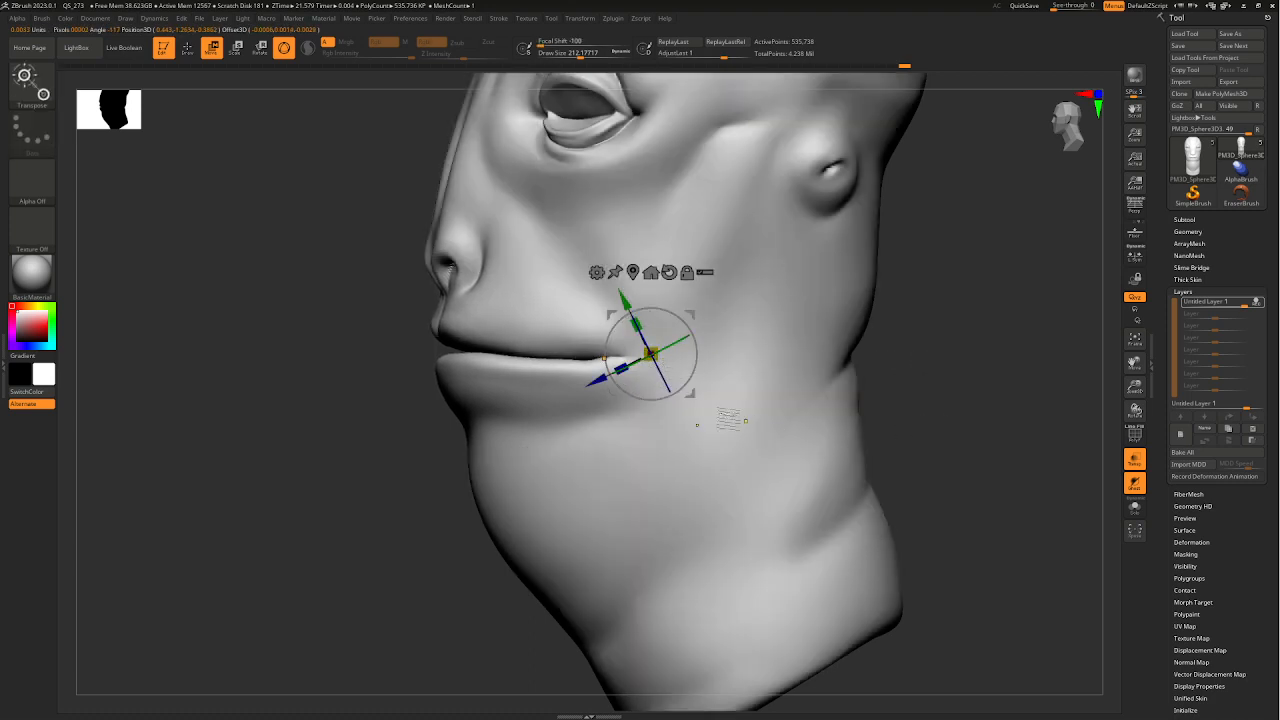
- Mask the head above the mouth line topologically and isolate the lips polygroup to check the mask between them
ctrl+drag(743, 352, 731, 352)
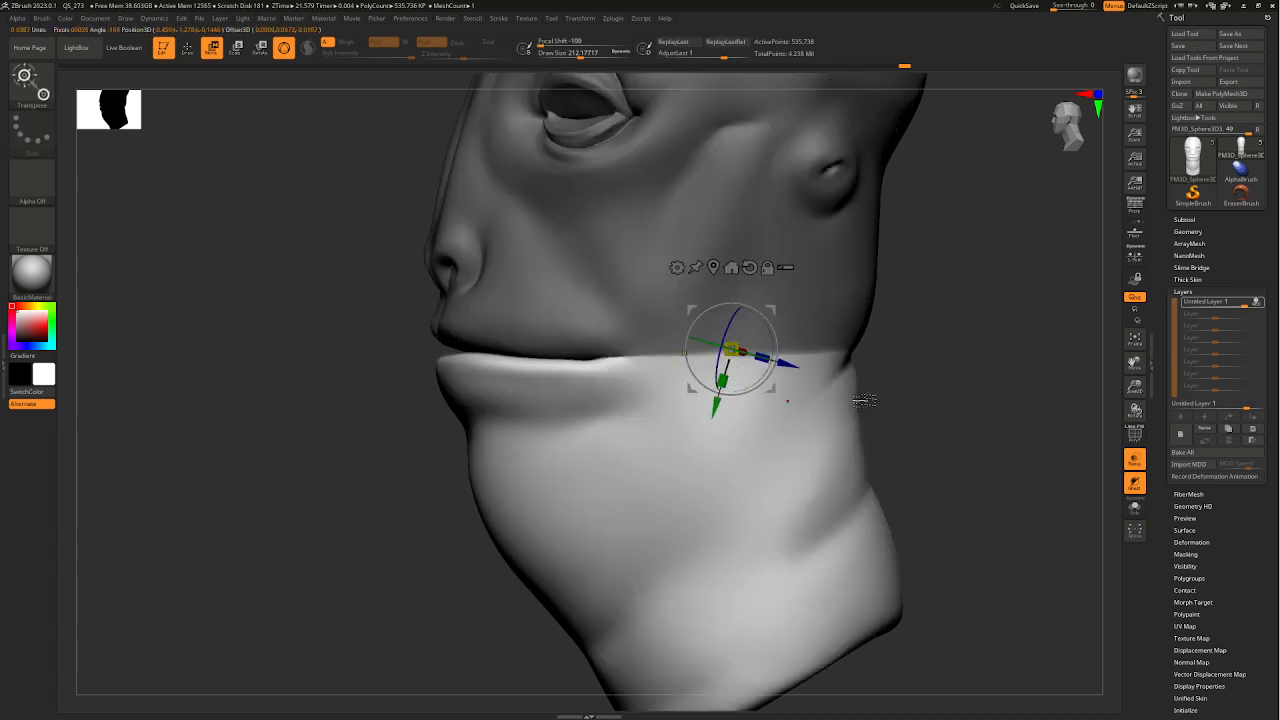
drag(857, 394, 860, 436)
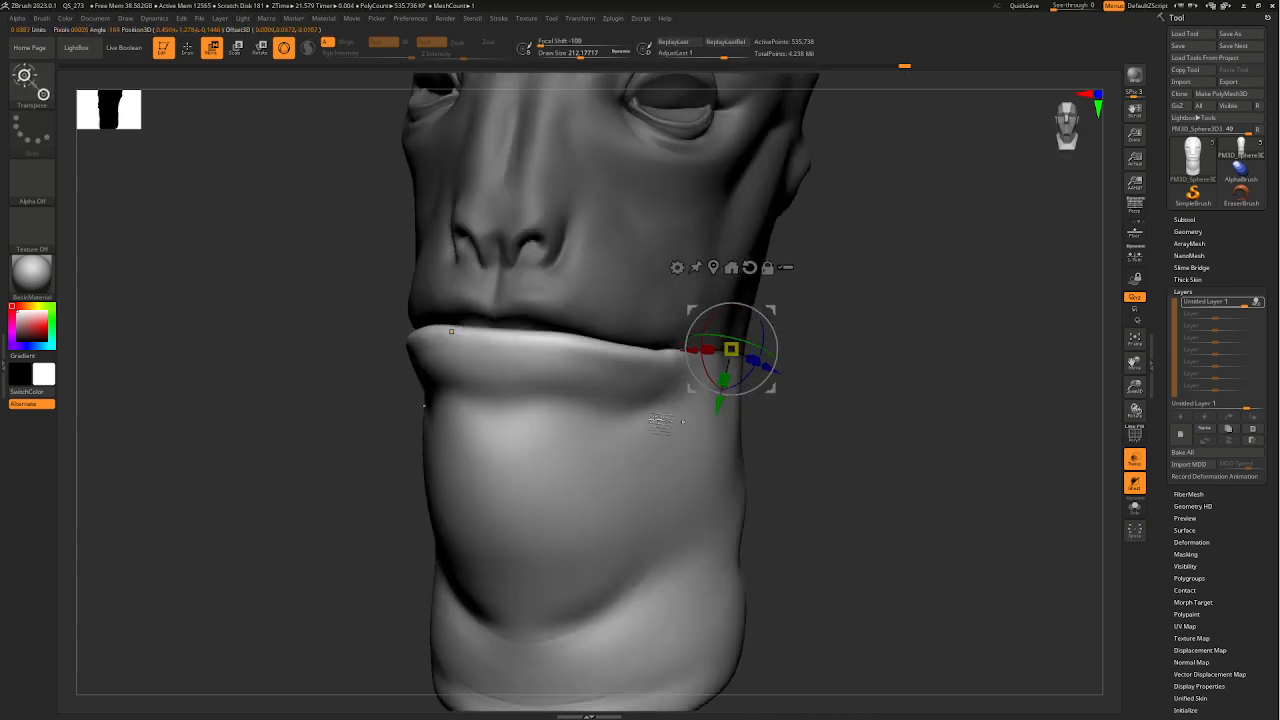
click(193, 53)
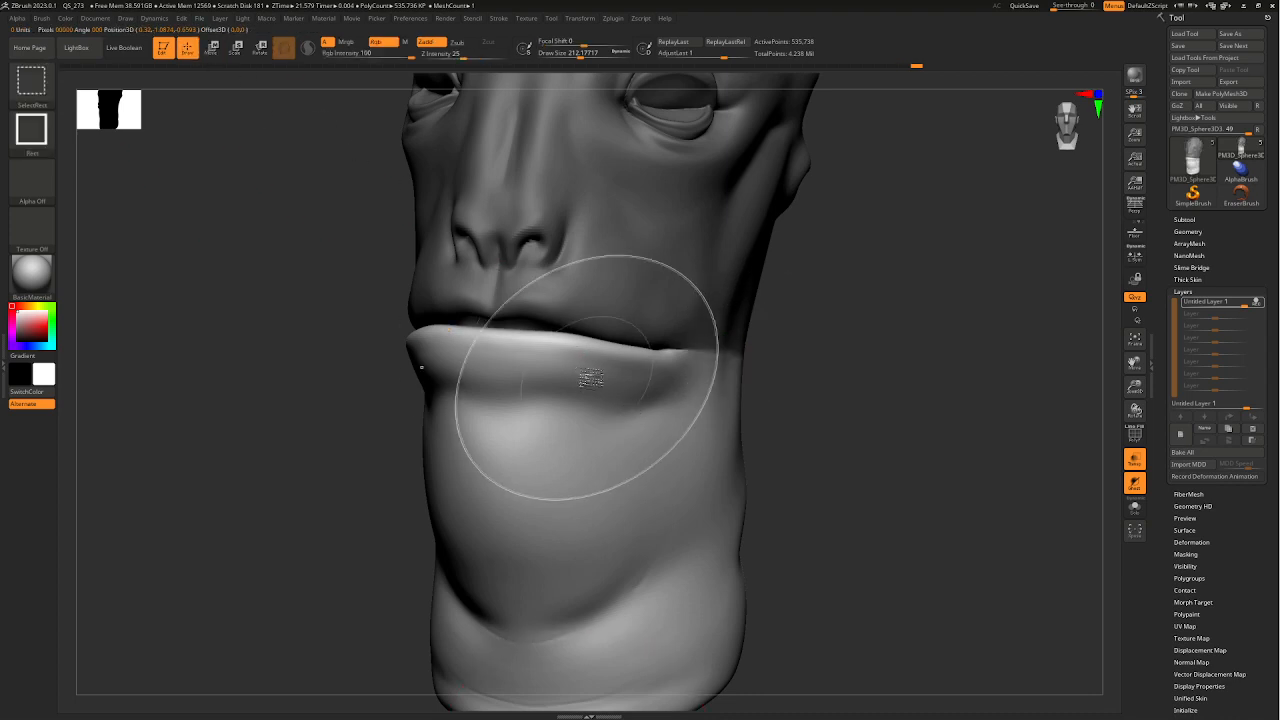
ctrl+shift+click(588, 379)
ctrl+shift+click(594, 386)
mouse_move(766, 470)
mouse_down()
mouse_move(840, 475)
mouse_move(771, 471)
mouse_move(786, 463)
mouse_move(731, 443)
mouse_move(727, 462)
mouse_move(731, 449)
mouse_move(628, 424)
mouse_move(666, 440)
mouse_move(680, 417)
mouse_move(702, 419)
mouse_move(669, 409)
mouse_move(666, 391)
mouse_up()
ctrl+shift+click(686, 428)
ctrl+shift+click(596, 380)
key(f)
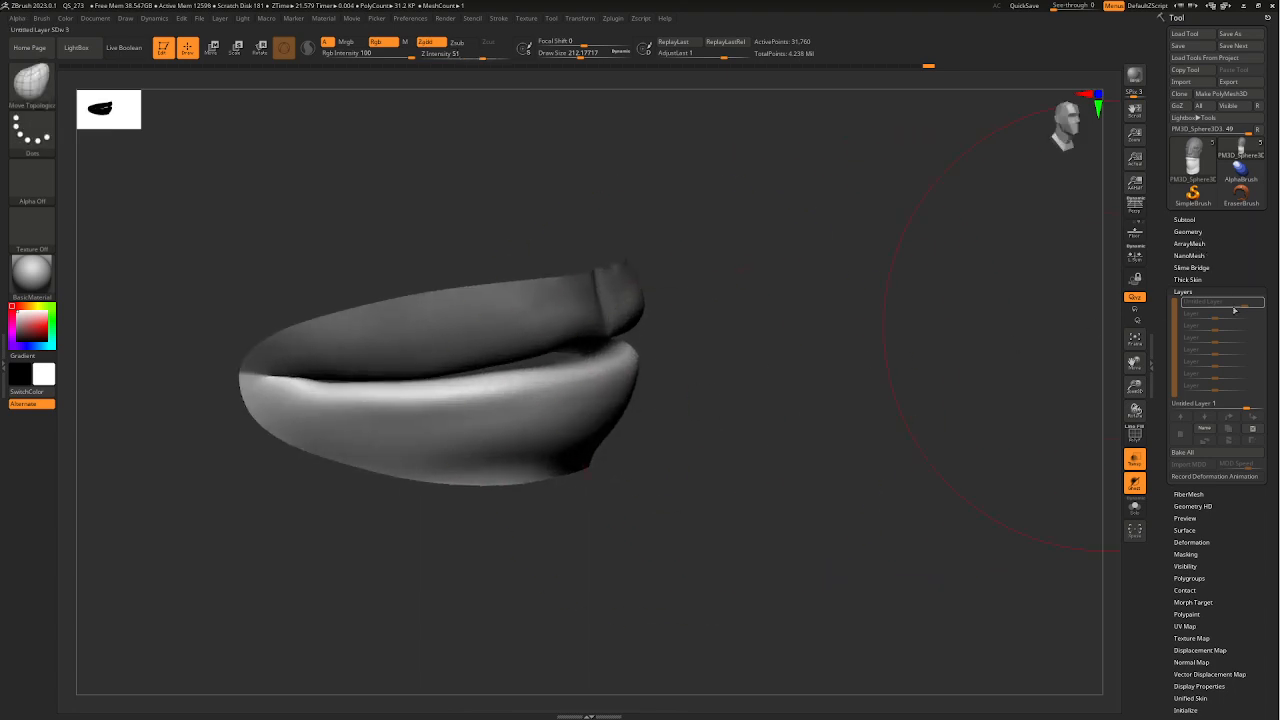
- Lower the mesh to subdivision level 1 and show the whole head again
click(1188, 231)
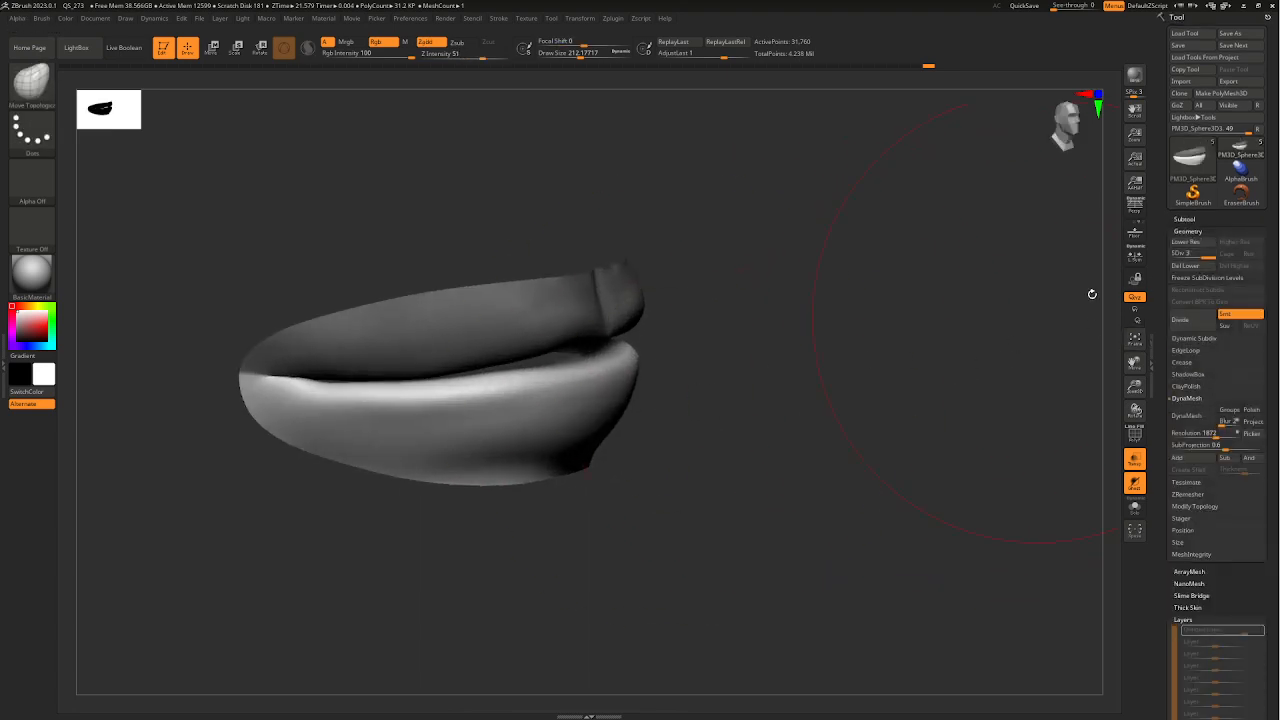
drag(1157, 259, 1148, 261)
mouse_move(722, 406)
mouse_down()
mouse_move(754, 436)
mouse_move(794, 428)
mouse_move(790, 450)
mouse_up()
ctrl+shift+click(780, 494)
ctrl+right_drag(780, 494, 814, 474)
drag(940, 500, 854, 429)
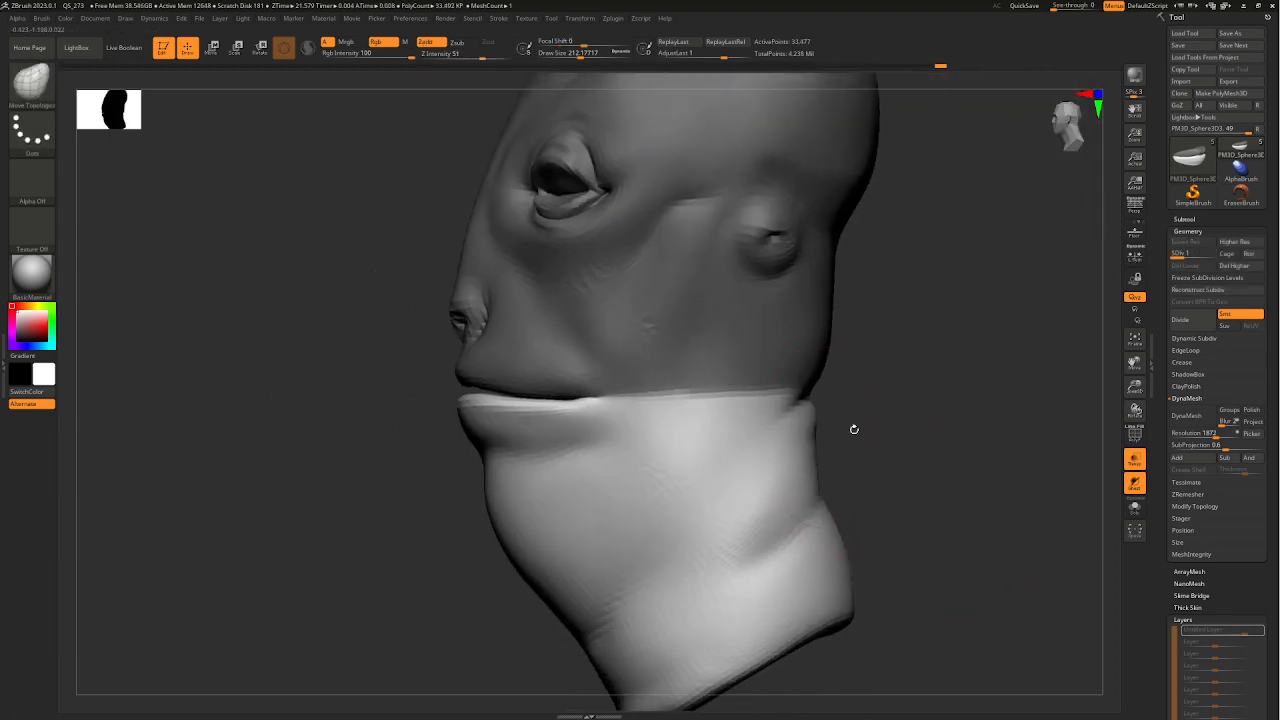
- Mask the lower jaw and neck up to the mouth line with a topological mask in Move mode
key(w)
ctrl+drag(572, 461, 615, 370)
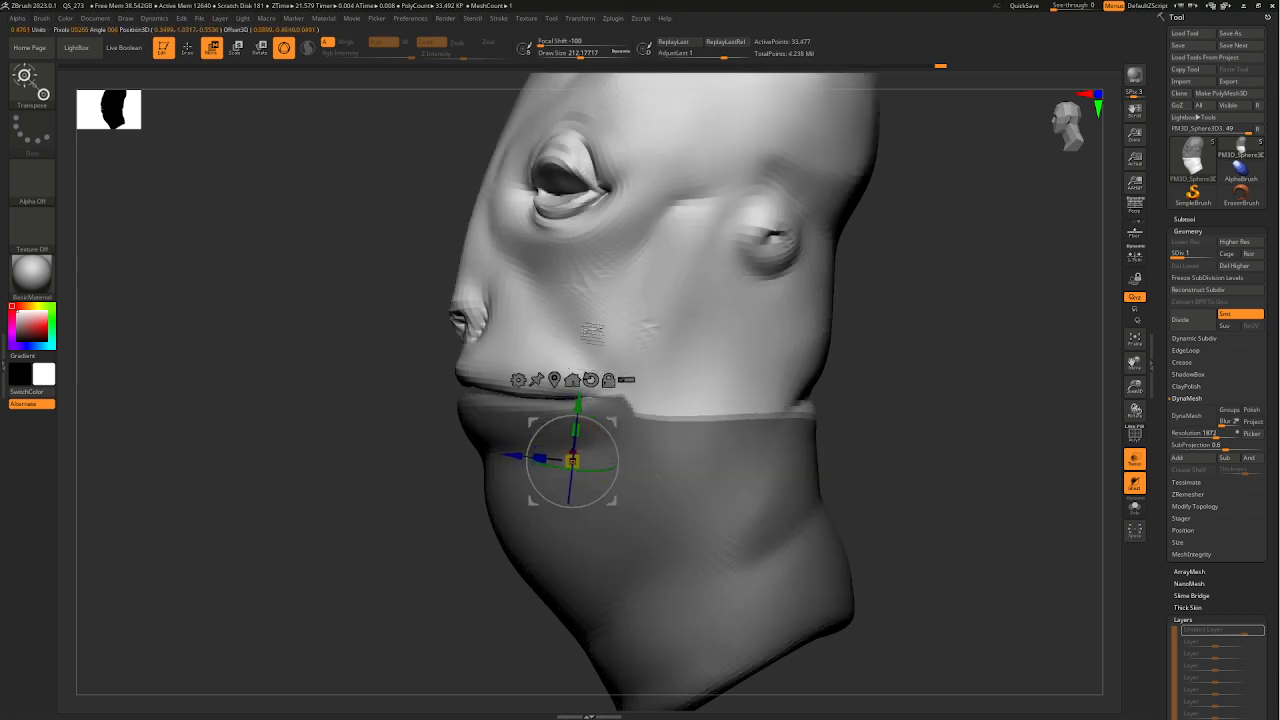
drag(833, 402, 695, 457)
alt+right_drag(673, 495, 608, 446)
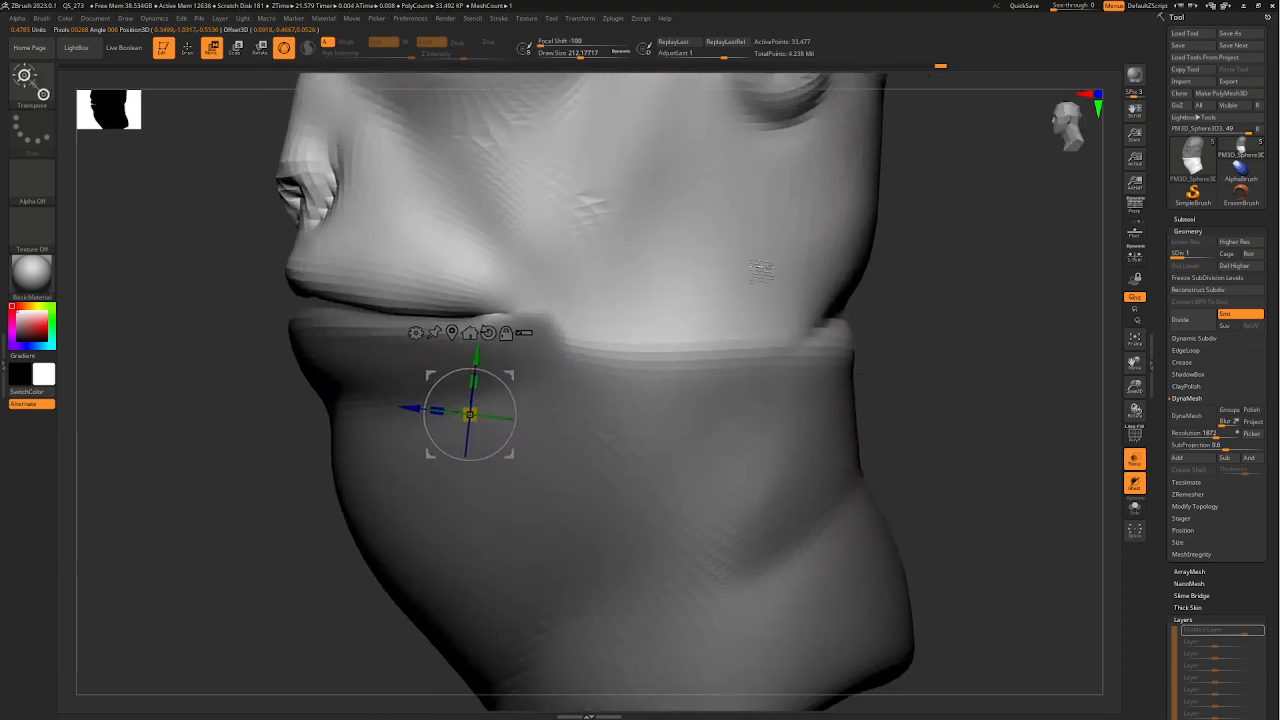
- Isolate the lips polygroup to inspect how the mask divides the lips, and restore the full head
click(190, 51)
ctrl+shift+click(451, 361)
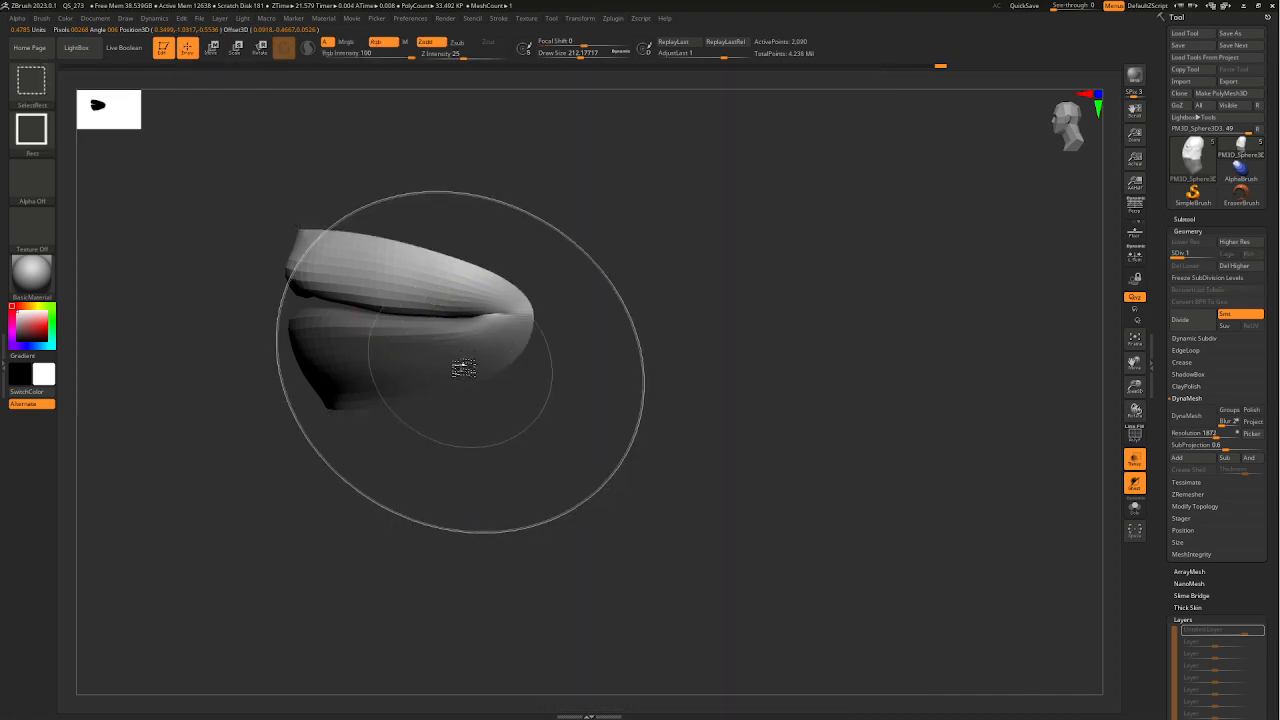
ctrl+shift+click(433, 359)
mouse_move(326, 424)
right_down()
mouse_move(295, 480)
mouse_move(323, 411)
mouse_move(309, 354)
mouse_move(296, 350)
mouse_move(272, 480)
right_up()
ctrl+shift+click(894, 423)
key(f)
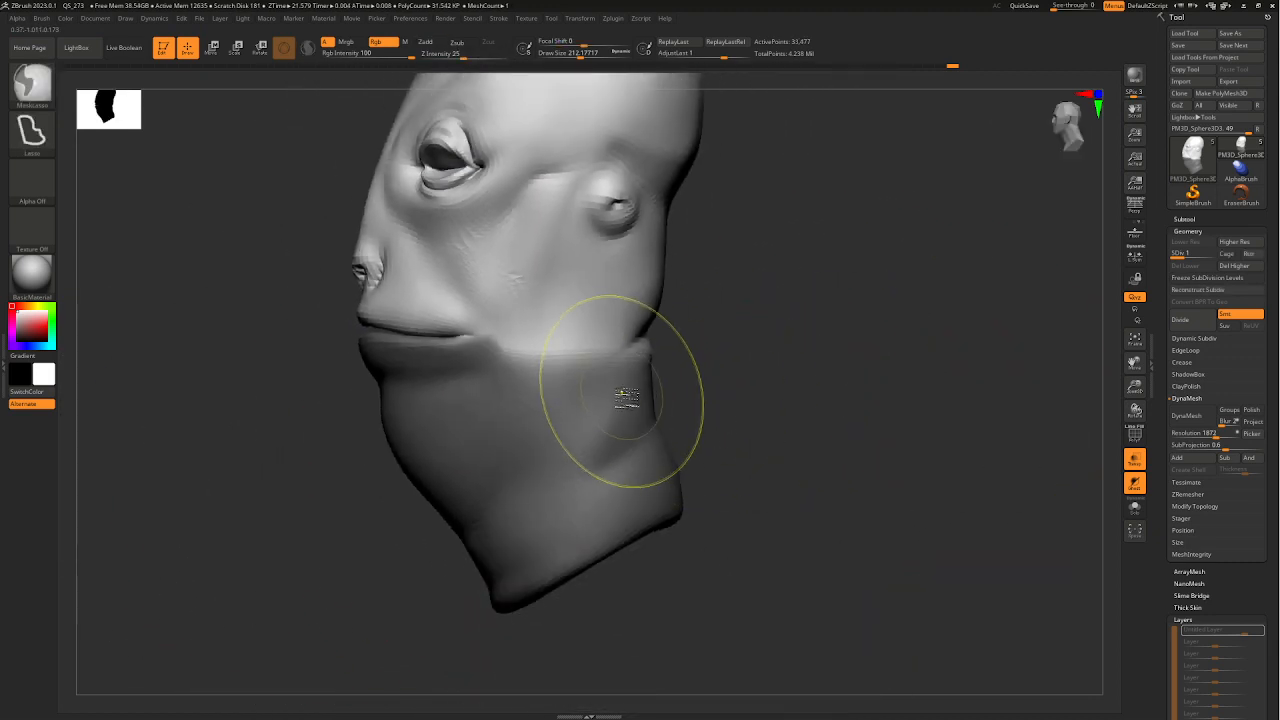
- Invert the mask to free the lower jaw and place the Rotate gizmo at the corner of the mouth
ctrl+click(700, 337)
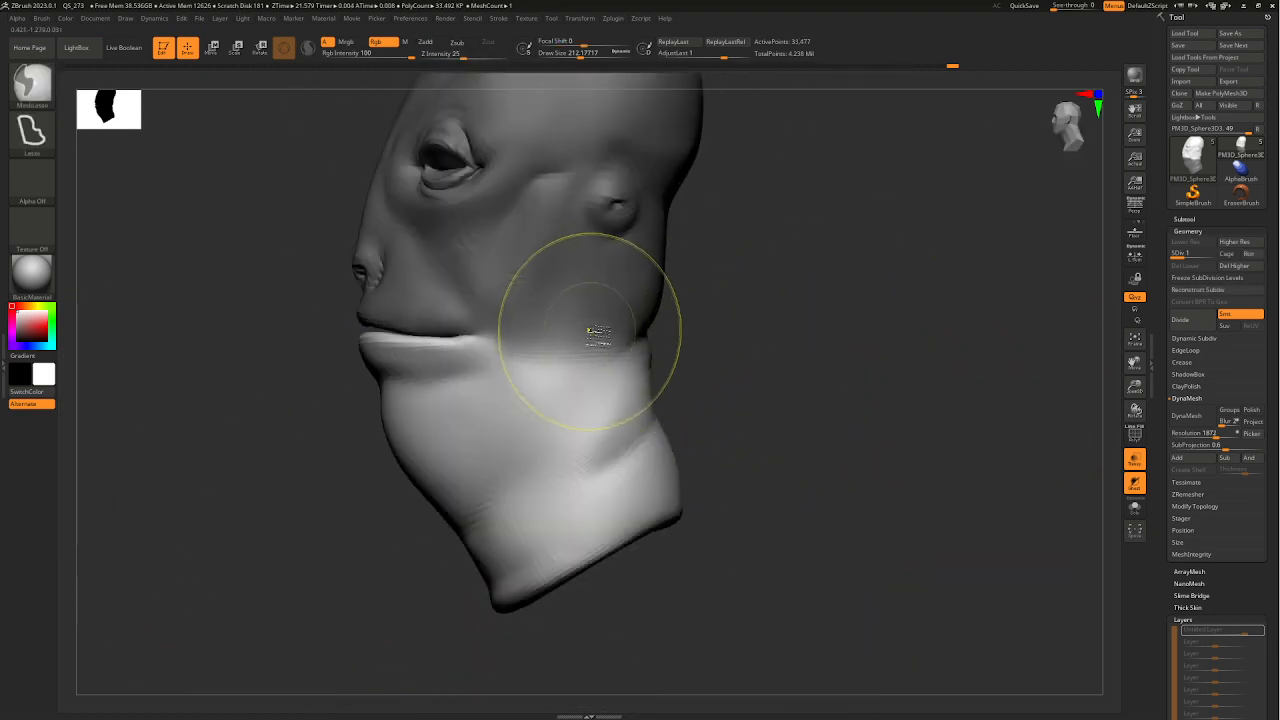
click(266, 53)
alt+drag(494, 345, 536, 331)
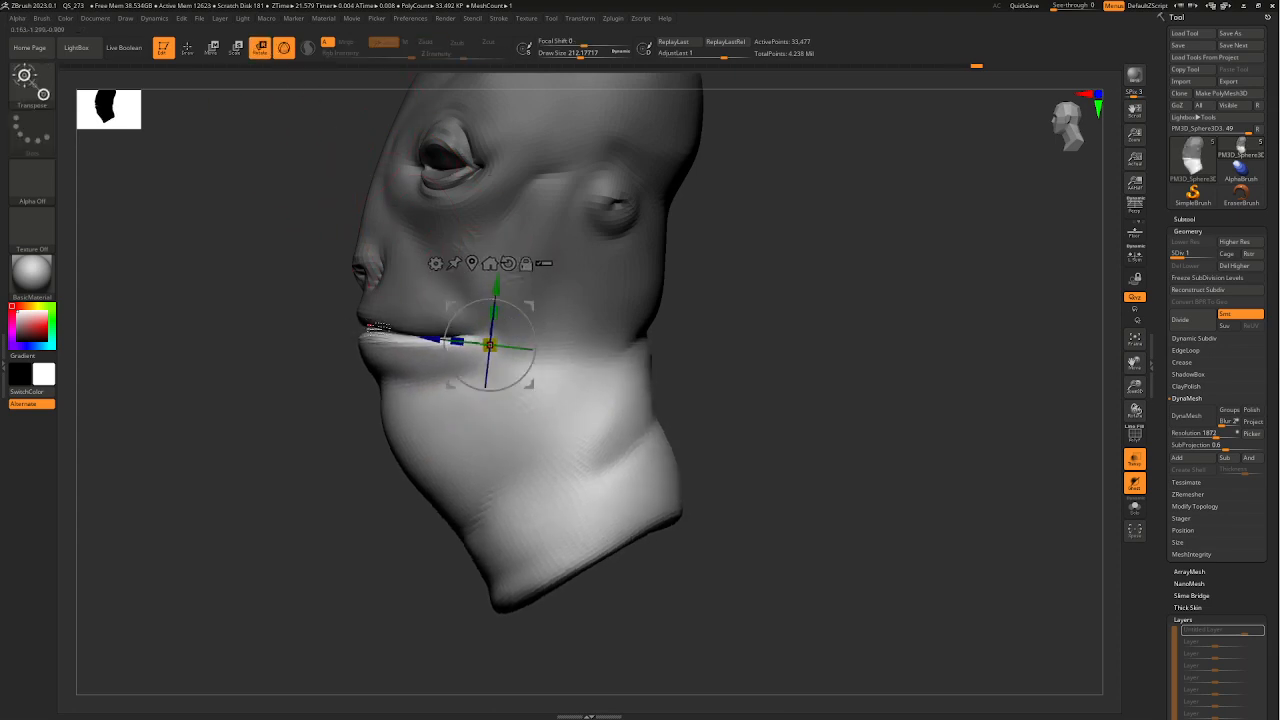
- Rotate the lower jaw open about the mouth corner in small turns, touching up the mask along the lips between turns
ctrl+right_drag(364, 352, 359, 424)
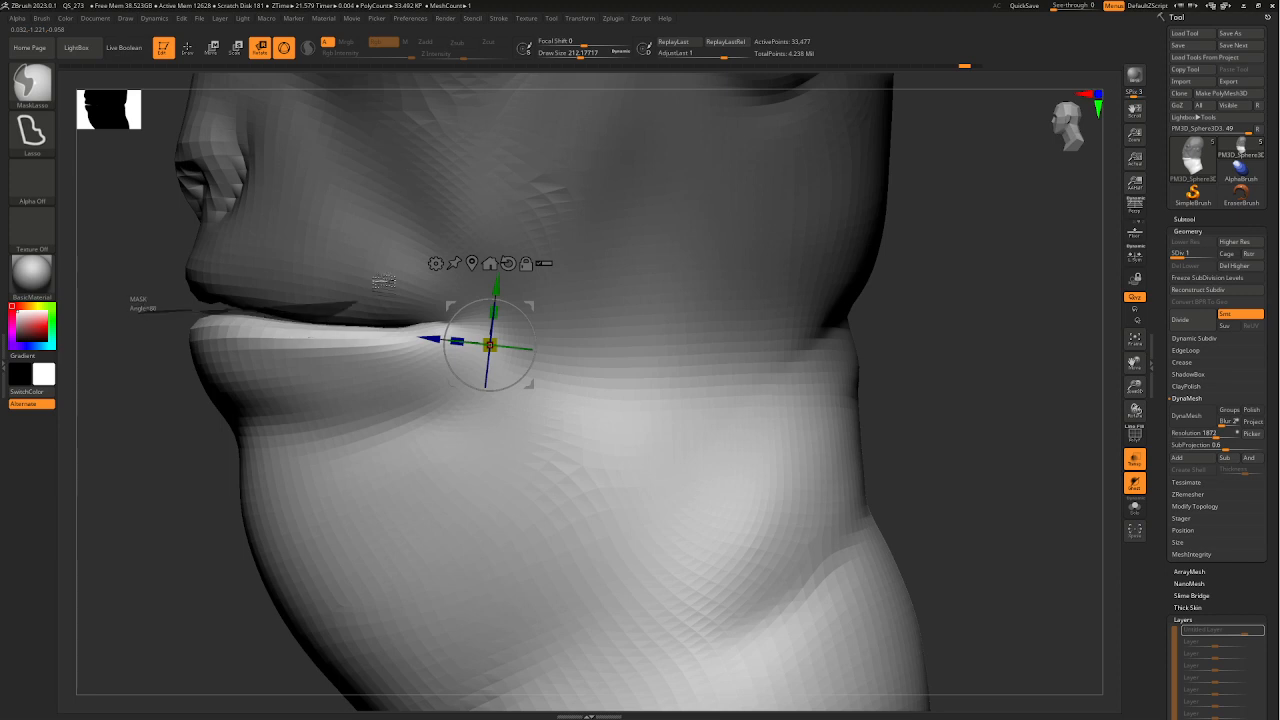
mouse_move(541, 346)
mouse_down()
mouse_move(535, 328)
mouse_move(538, 343)
mouse_up()
ctrl+alt+drag(243, 345, 246, 350)
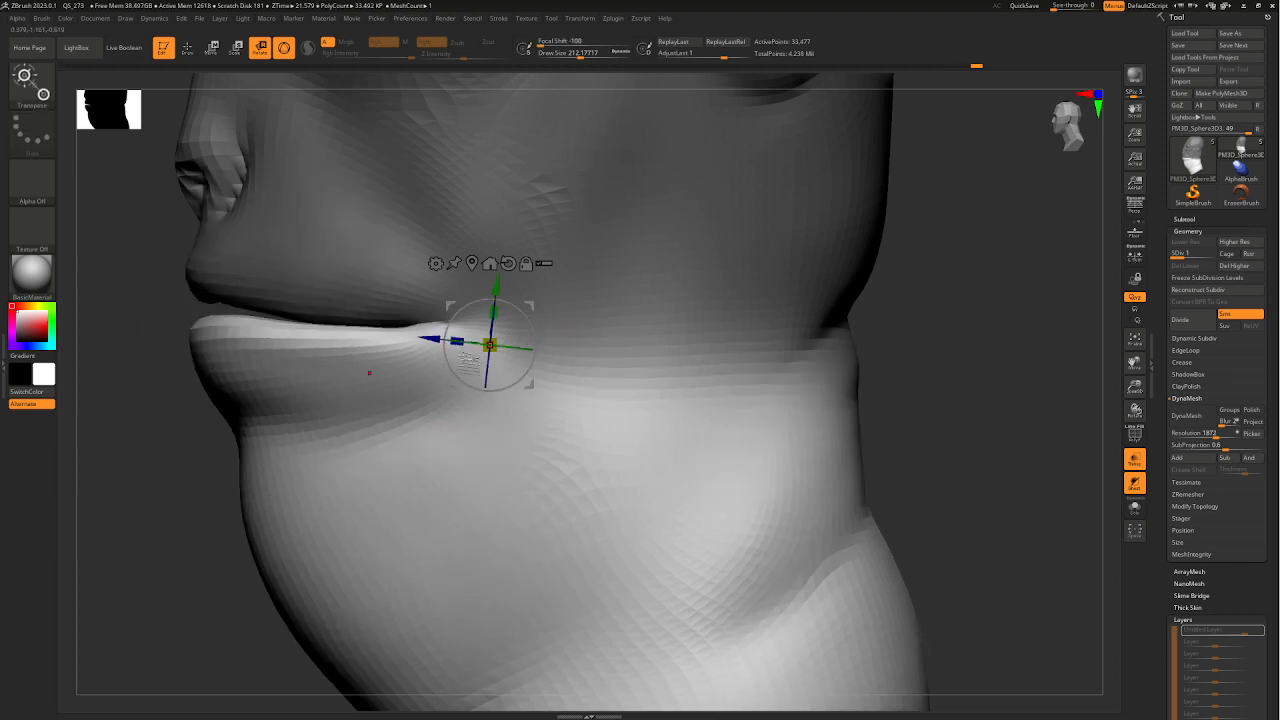
drag(538, 330, 538, 328)
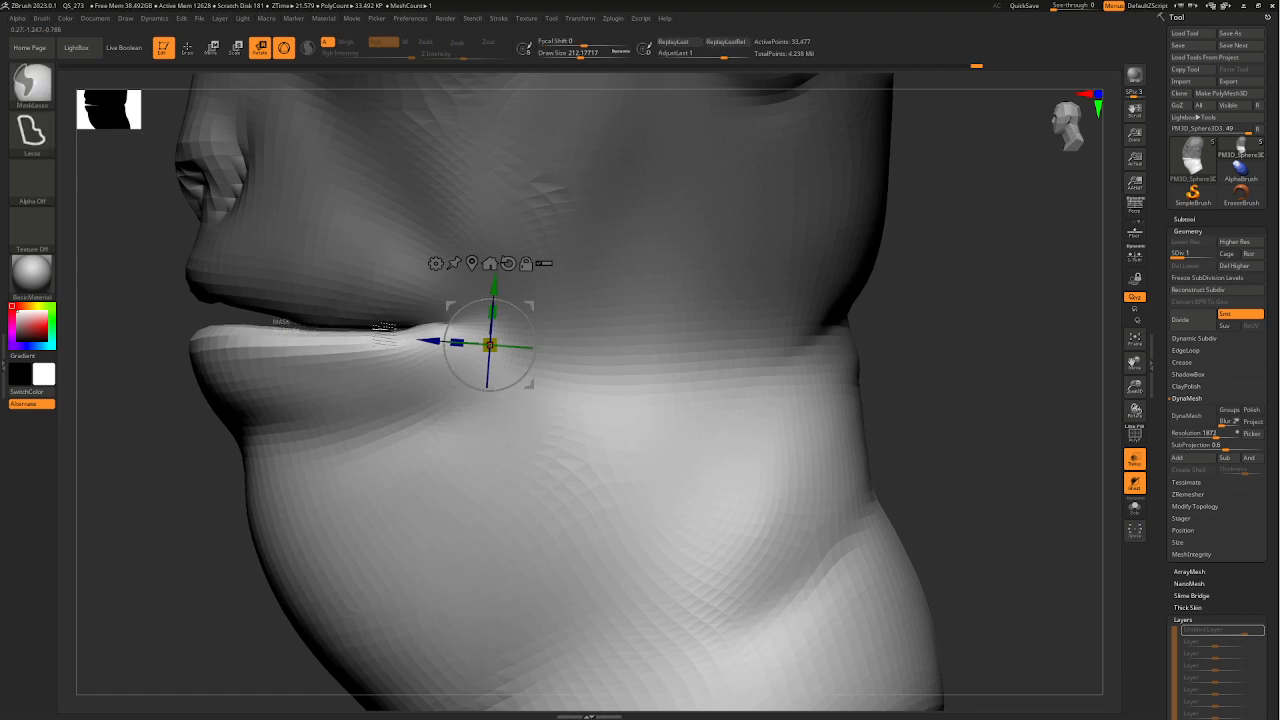
mouse_move(377, 327)
ctrl+mouse_down()
mouse_move(418, 240)
mouse_move(312, 198)
ctrl+mouse_up()
drag(536, 329, 532, 327)
ctrl+drag(357, 334, 425, 322)
key(ctrl+z)
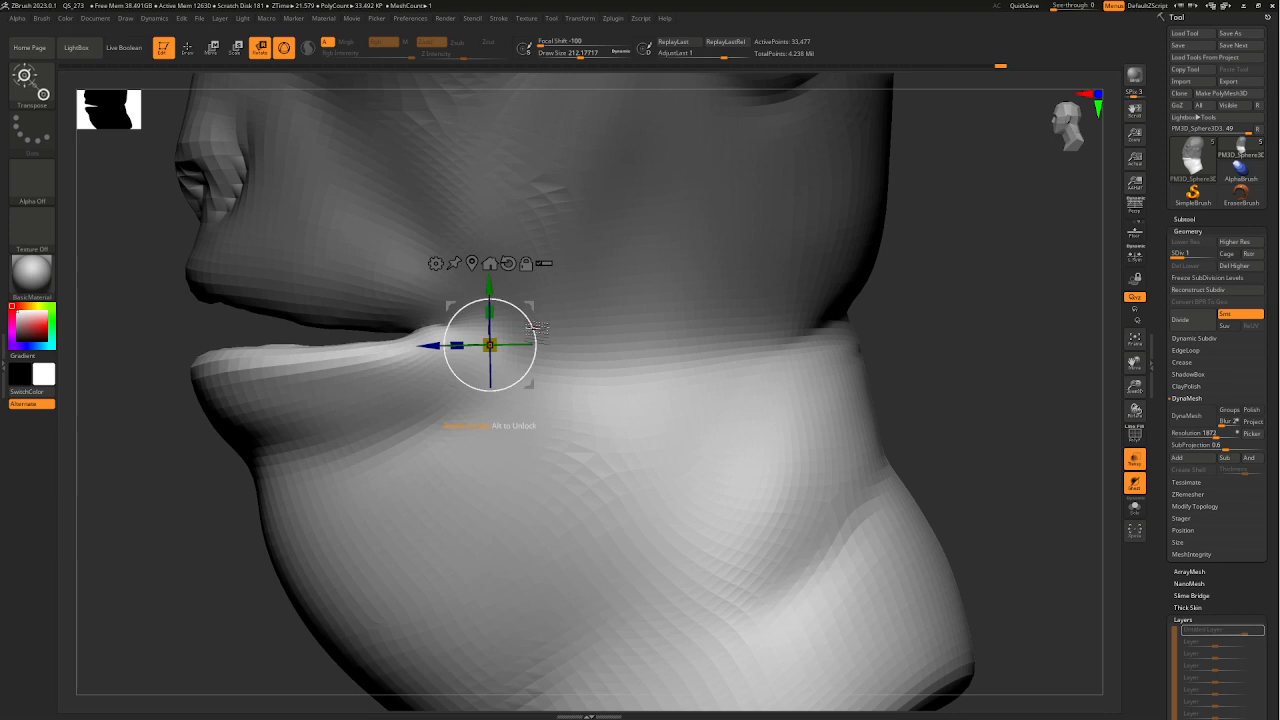
key(f)
drag(758, 394, 748, 437)
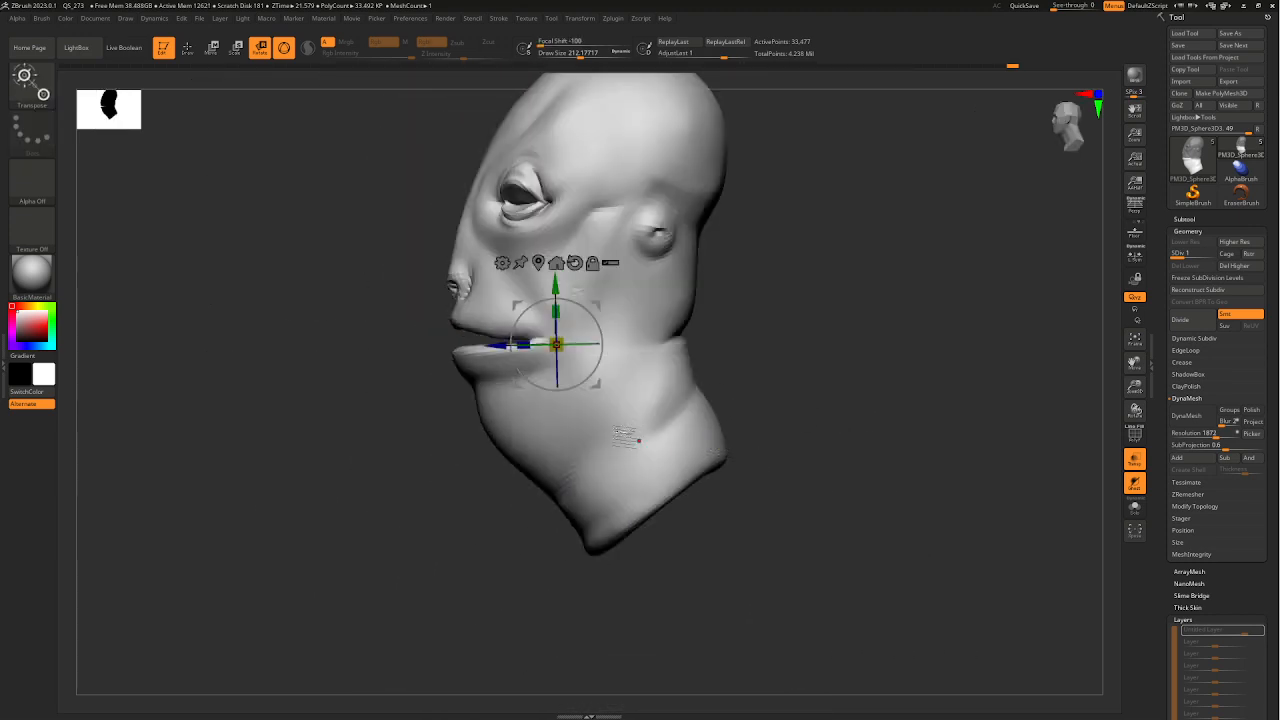
- Lasso-mask the lower jaw below the mouth line, then invert and soften the mask to leave the jaw free
ctrl+right_drag(436, 338, 462, 590)
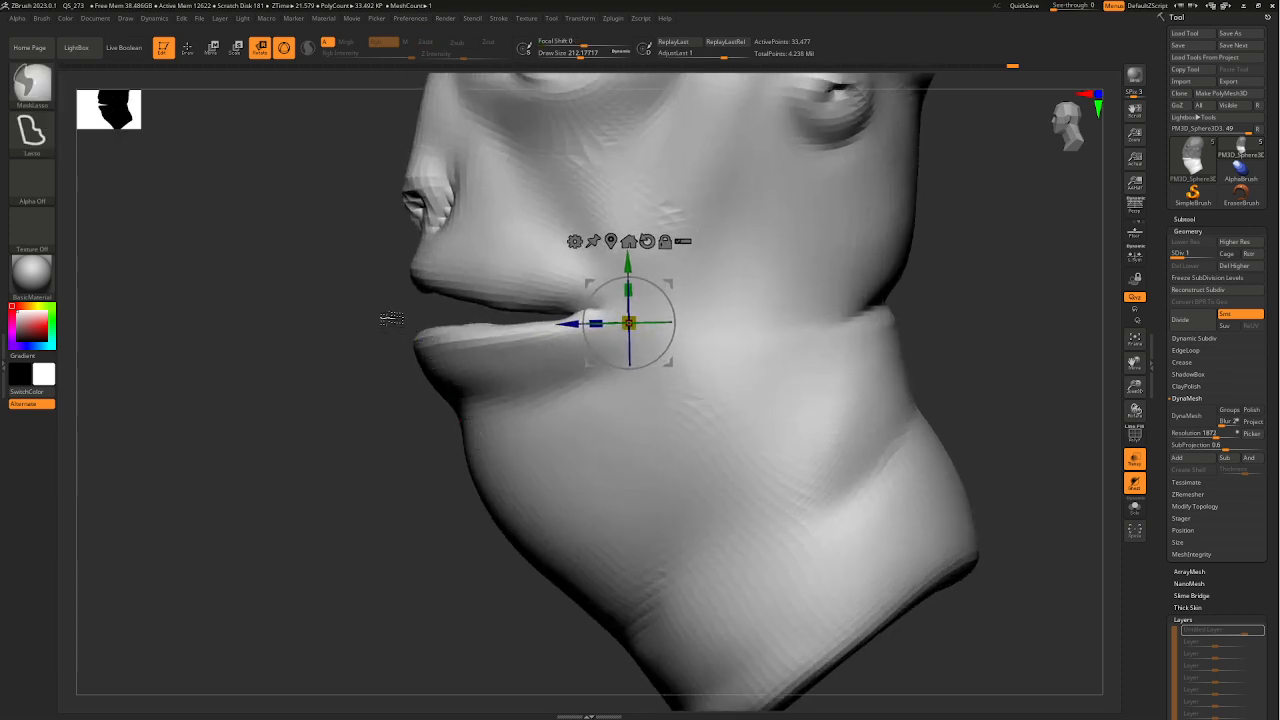
mouse_move(566, 318)
ctrl+mouse_down()
mouse_move(680, 360)
mouse_move(692, 549)
mouse_move(623, 627)
mouse_move(294, 539)
ctrl+mouse_up()
ctrl+right_drag(471, 534, 510, 350)
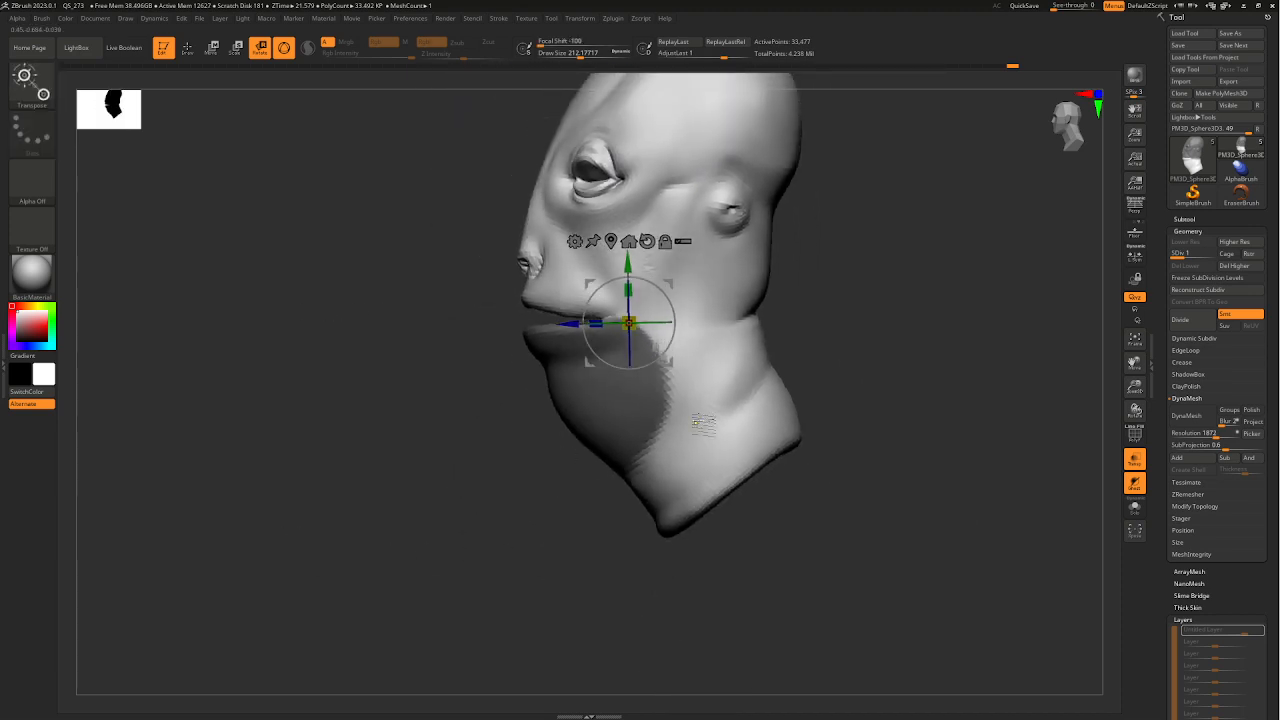
ctrl+click(705, 422)
key(ctrl+z)
key(ctrl+i)
ctrl+click(695, 400)
ctrl+click(695, 400)
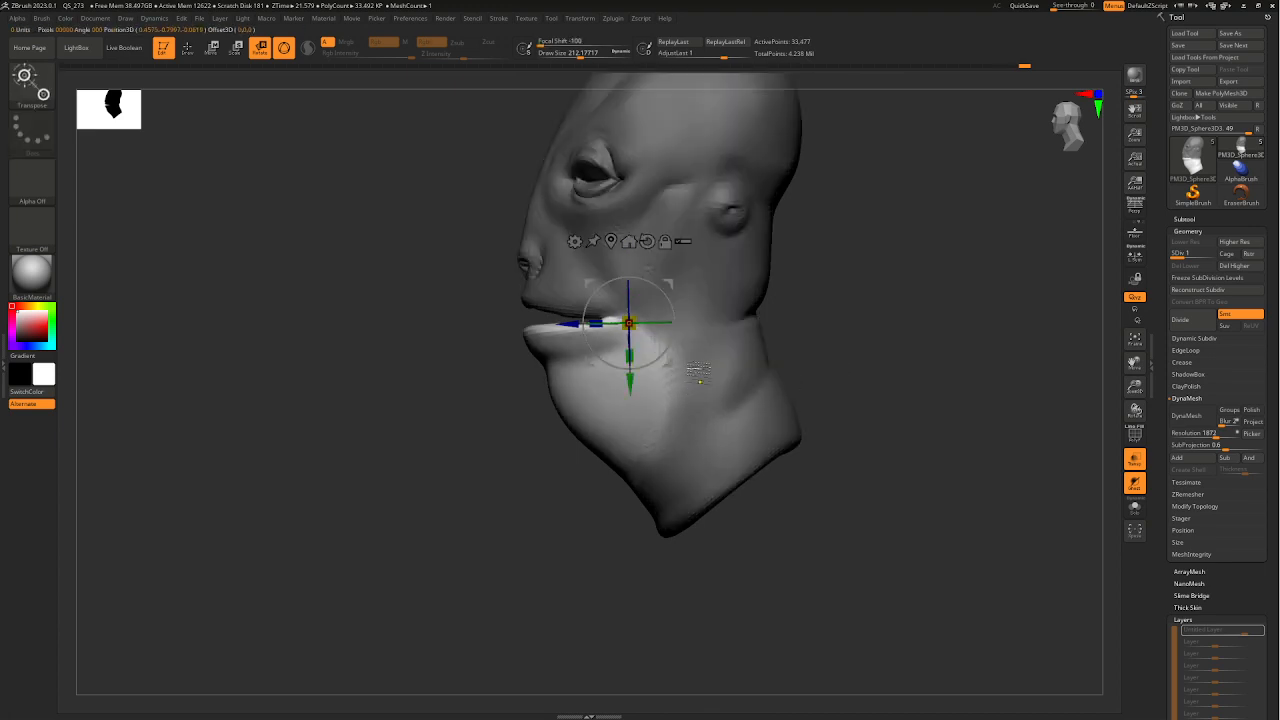
- Rotate the unmasked lower jaw further open about the mouth corner and clear the mask
ctrl+right_drag(690, 355, 682, 396)
drag(637, 282, 641, 279)
key(ctrl+shift+a)
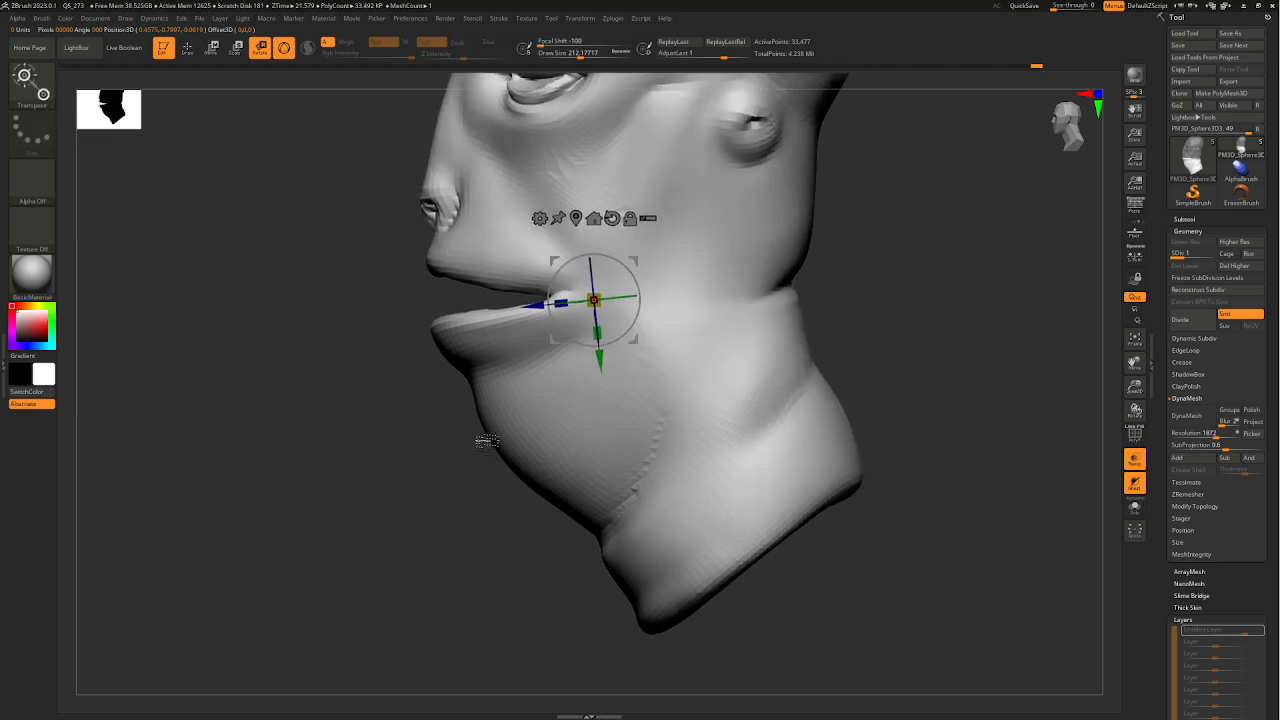
- Isolate the lower lip and chin with an inverted lasso mask and rotate them further open about the mouth corner
mouse_move(871, 344)
mouse_down()
mouse_move(986, 351)
mouse_move(774, 409)
mouse_move(777, 449)
mouse_move(705, 440)
mouse_move(695, 488)
mouse_move(651, 491)
mouse_move(552, 456)
mouse_move(553, 517)
mouse_up()
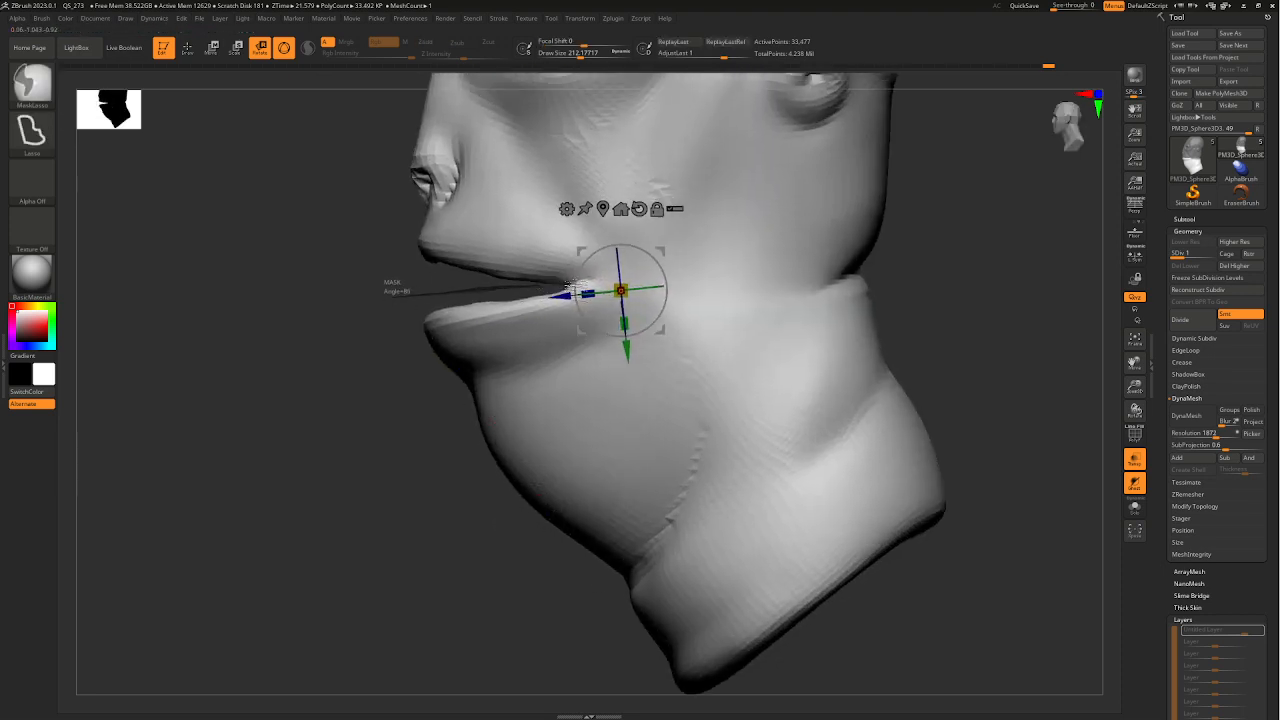
mouse_move(405, 289)
ctrl+mouse_down()
mouse_move(629, 414)
mouse_move(423, 607)
mouse_move(440, 590)
ctrl+mouse_up()
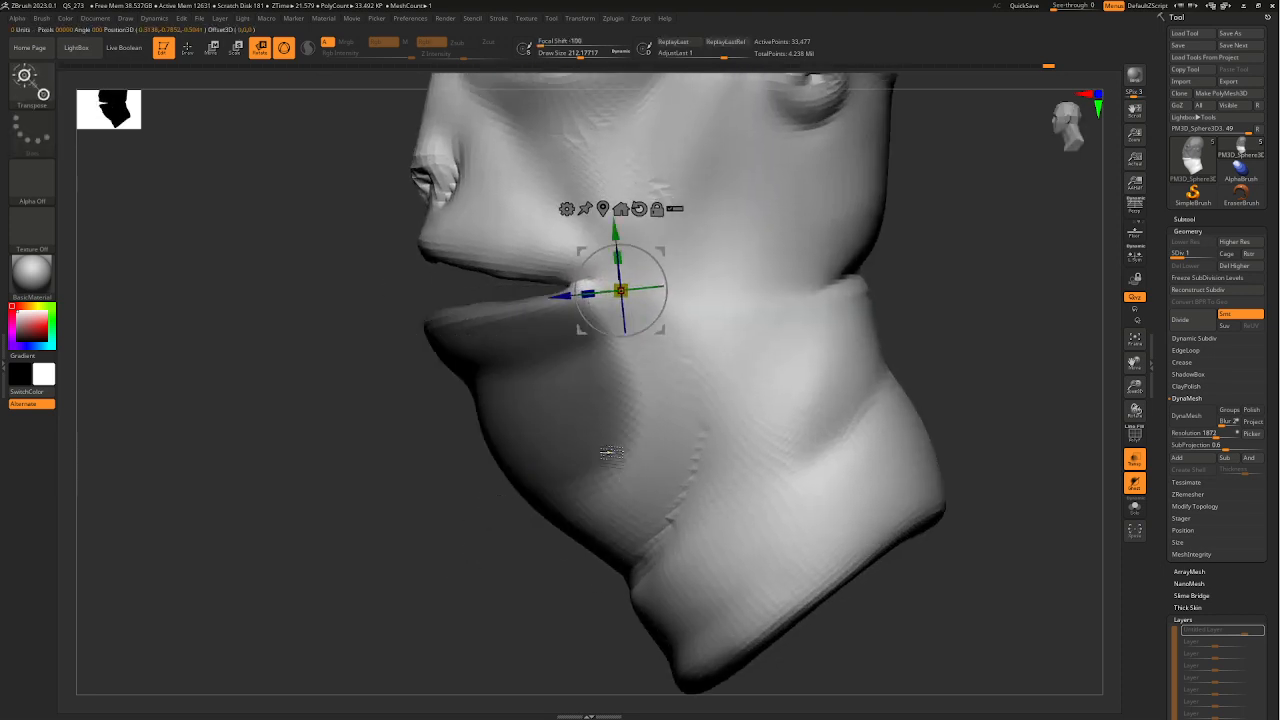
ctrl+click(525, 541)
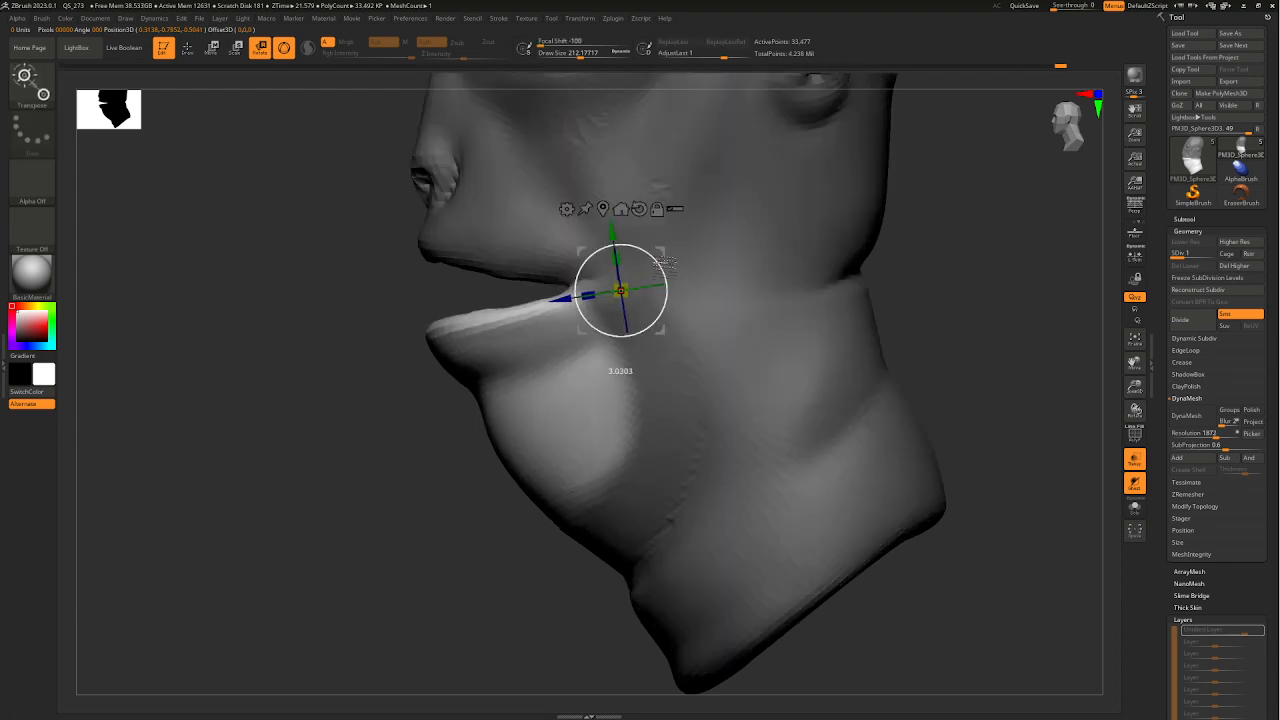
drag(664, 263, 660, 254)
- Smooth the stepped creases running from the jaw down to the throat in Draw mode, using a draw size of about 120
right_drag(464, 576, 567, 560)
mouse_move(771, 516)
ctrl+right_down()
mouse_move(766, 471)
mouse_move(680, 480)
ctrl+right_up()
click(188, 50)
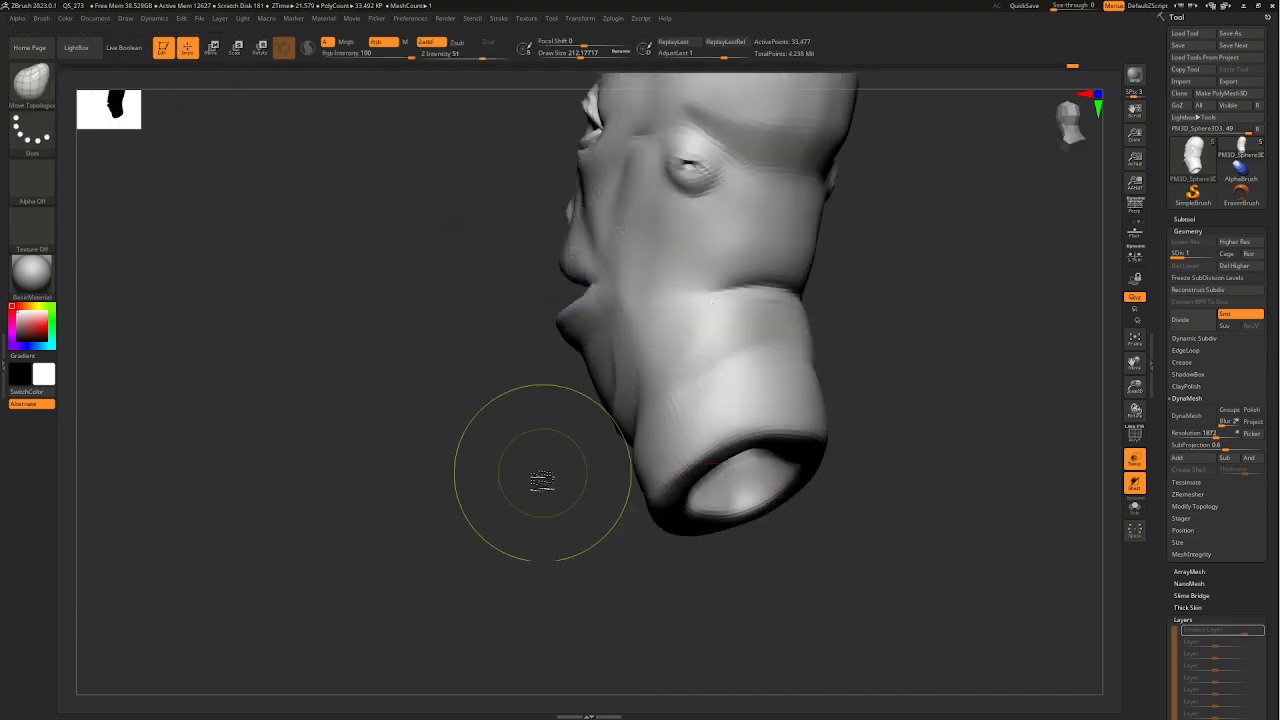
mouse_move(543, 474)
right_down()
mouse_move(557, 500)
mouse_move(607, 475)
right_up()
ctrl+right_drag(607, 475, 611, 434)
key(space)
drag(611, 434, 600, 435)
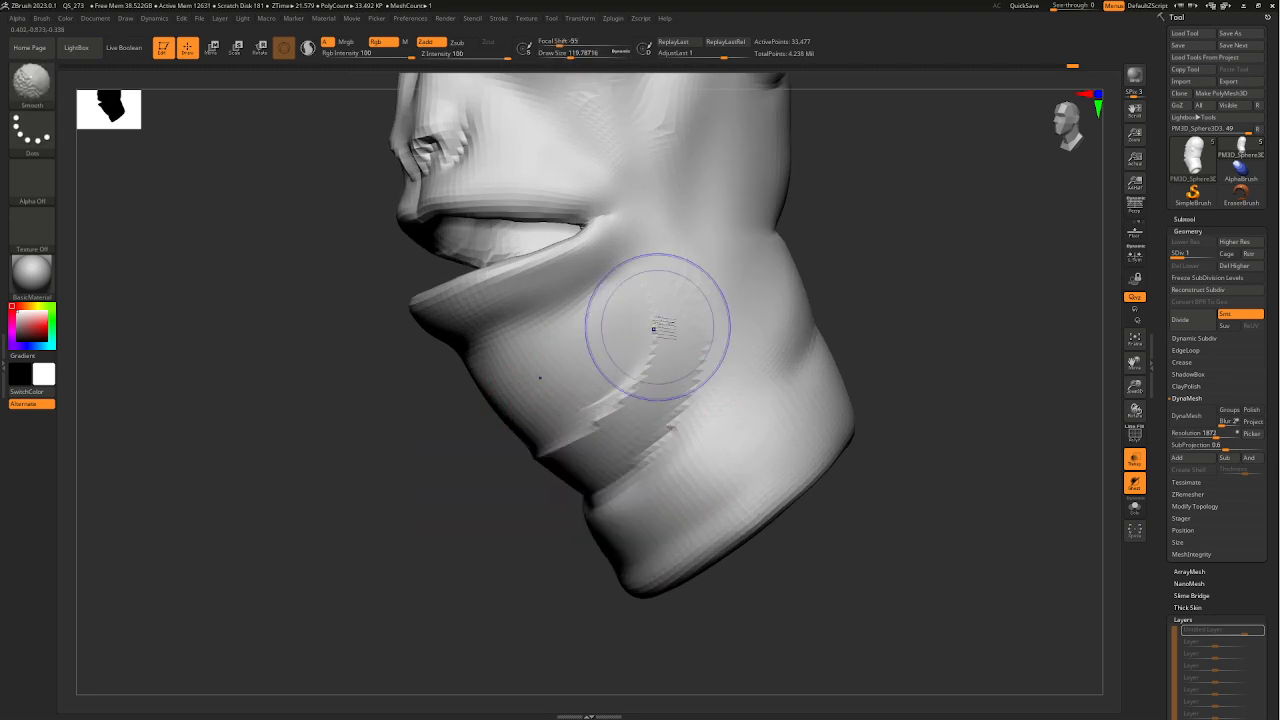
shift+drag(656, 328, 560, 448)
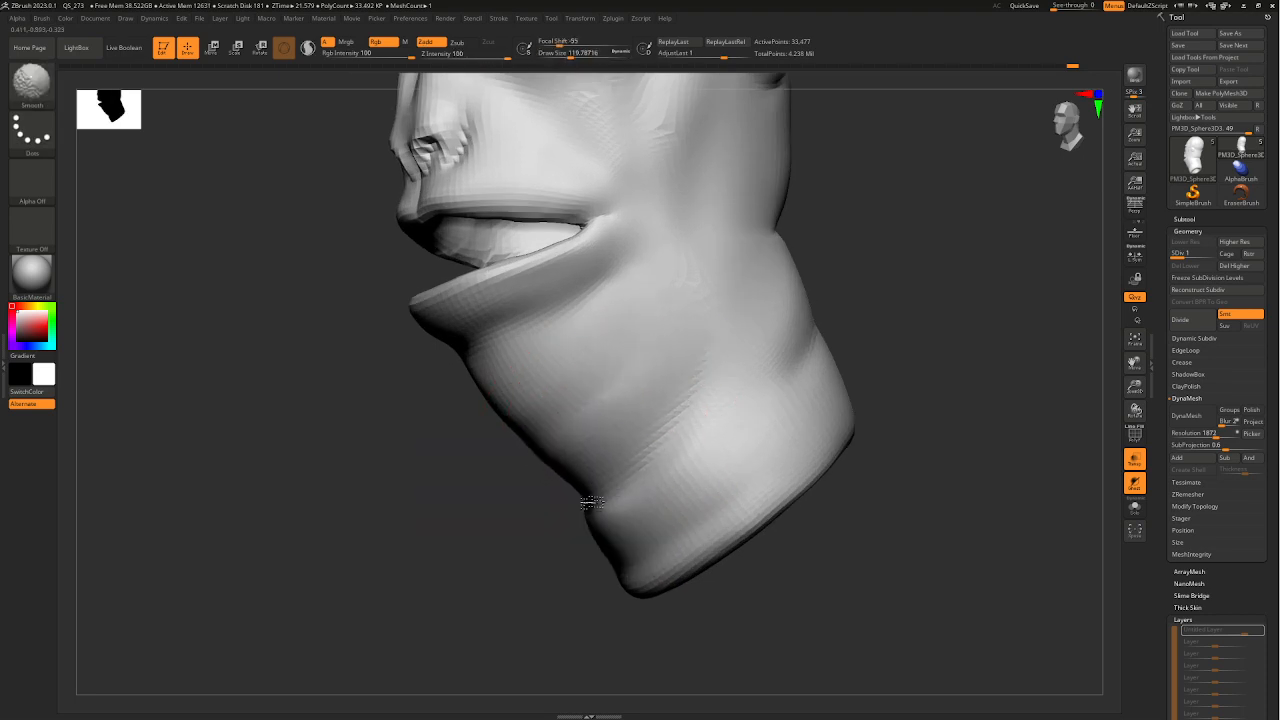
- Try pulling the lower lip into shape with the Move Topological brush, and undo the strokes
mouse_move(704, 340)
ctrl+right_down()
mouse_move(706, 374)
mouse_move(899, 349)
mouse_move(734, 397)
mouse_move(781, 423)
mouse_move(735, 412)
ctrl+right_up()
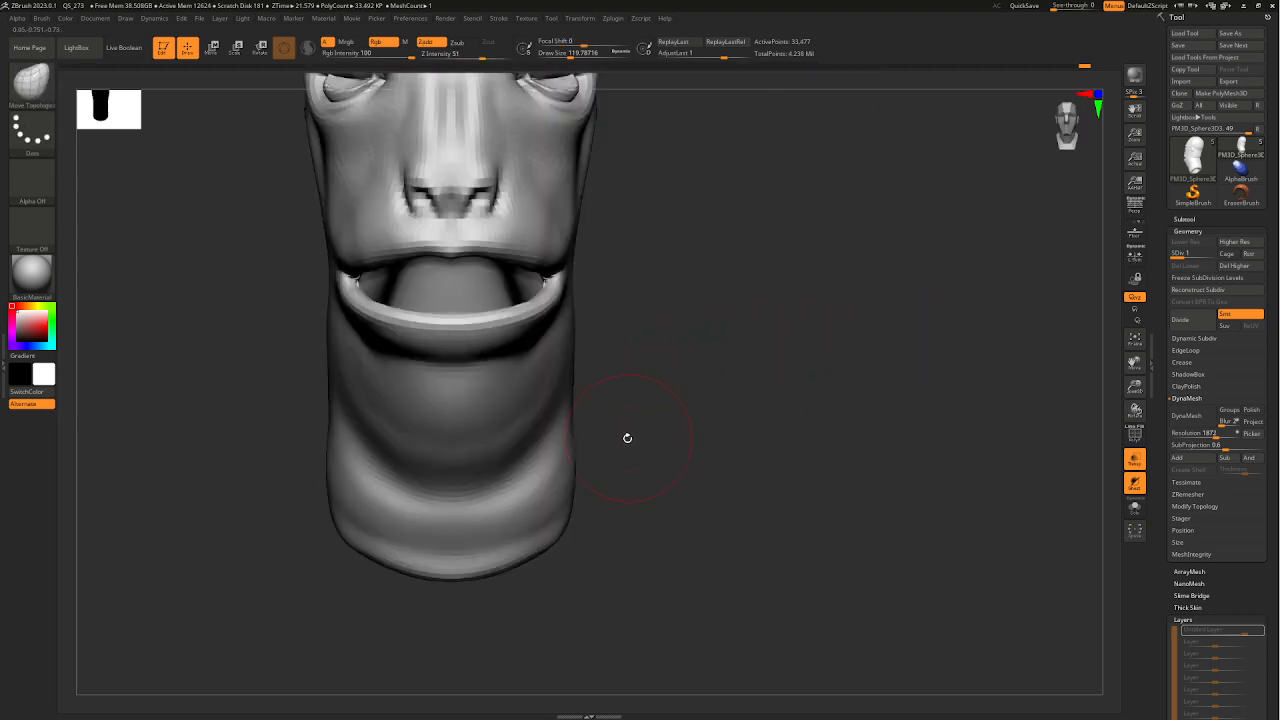
key(space)
drag(477, 378, 483, 379)
drag(490, 324, 495, 343)
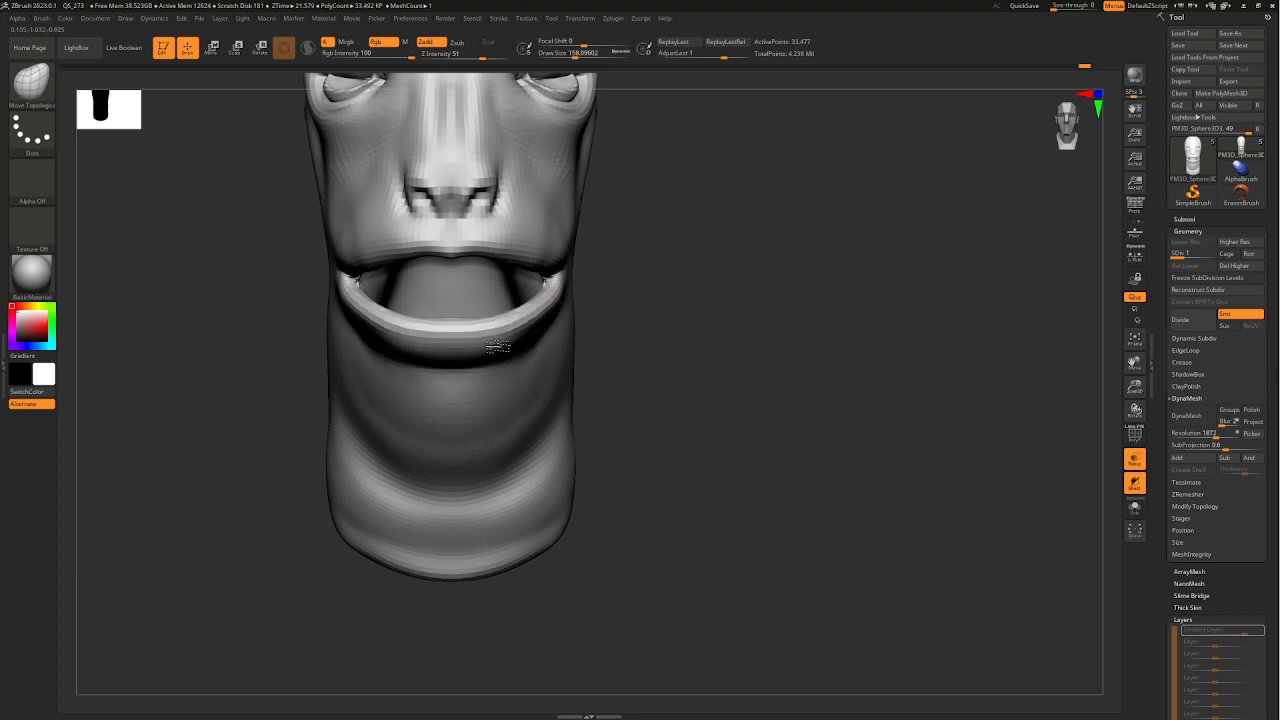
right_drag(670, 345, 572, 346)
key(space)
drag(508, 360, 544, 358)
key(ctrl+z)
key(ctrl+z)
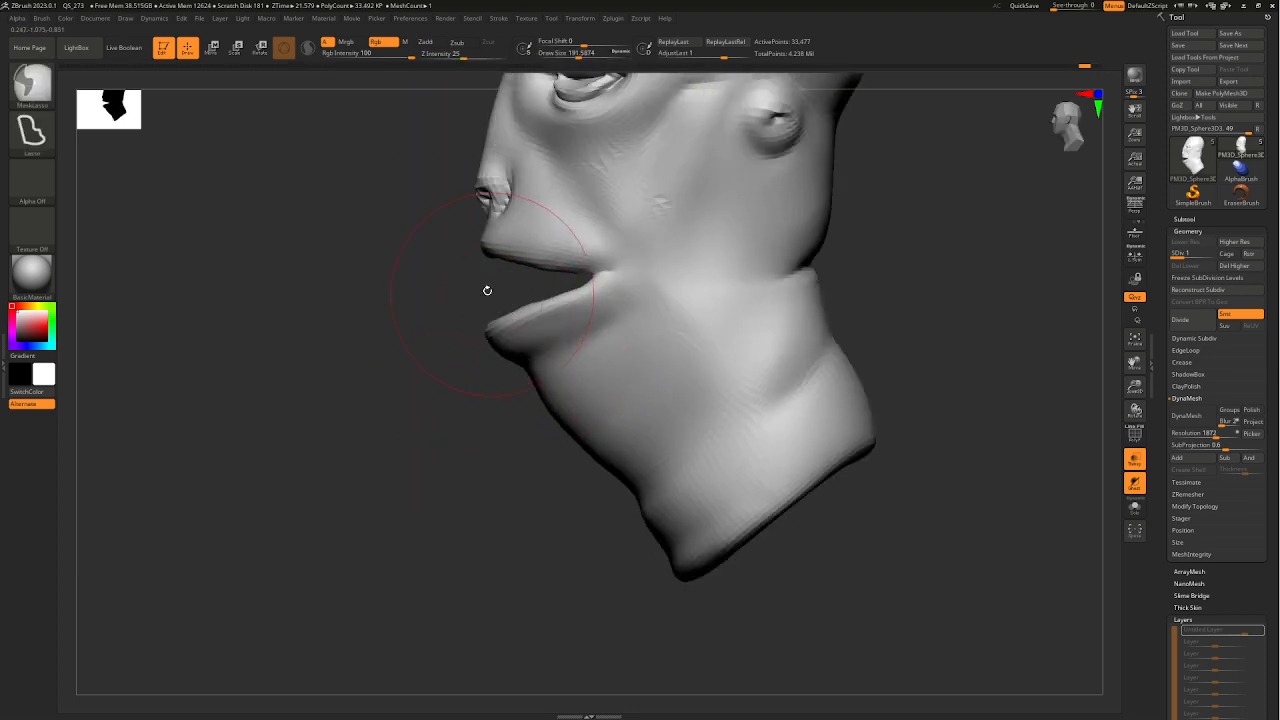
- Mask the upper lip, pull the lower lip down and outward with Move Topological at draw size about 202, and clear the mask
mouse_move(583, 280)
ctrl+mouse_down()
mouse_move(484, 200)
mouse_move(468, 204)
ctrl+mouse_up()
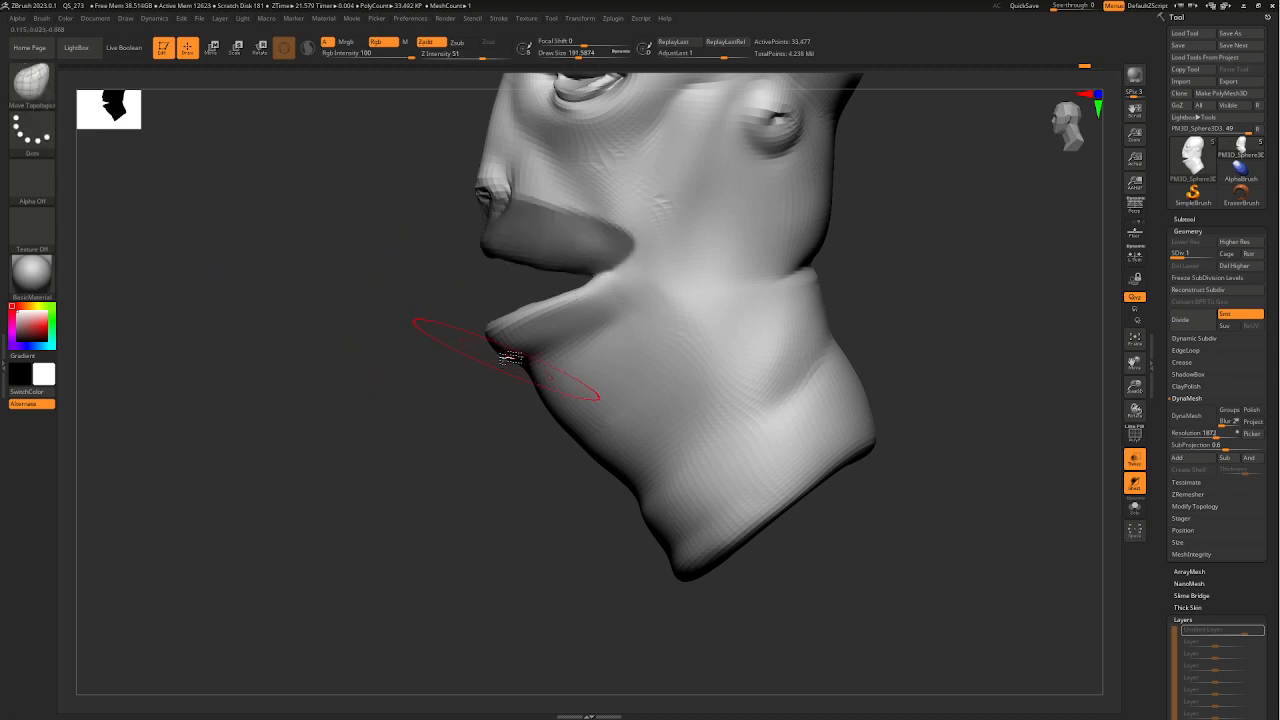
drag(420, 410, 570, 418)
key(space)
drag(463, 403, 466, 403)
drag(545, 392, 635, 390)
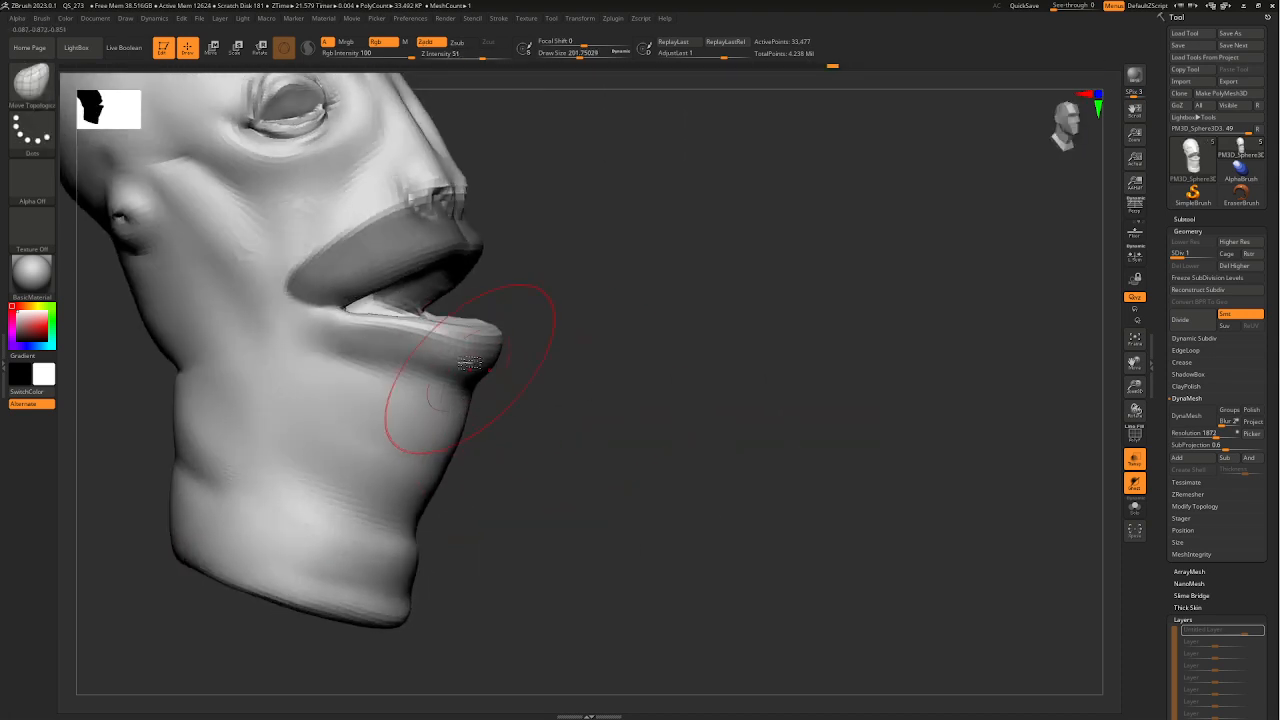
drag(418, 348, 413, 342)
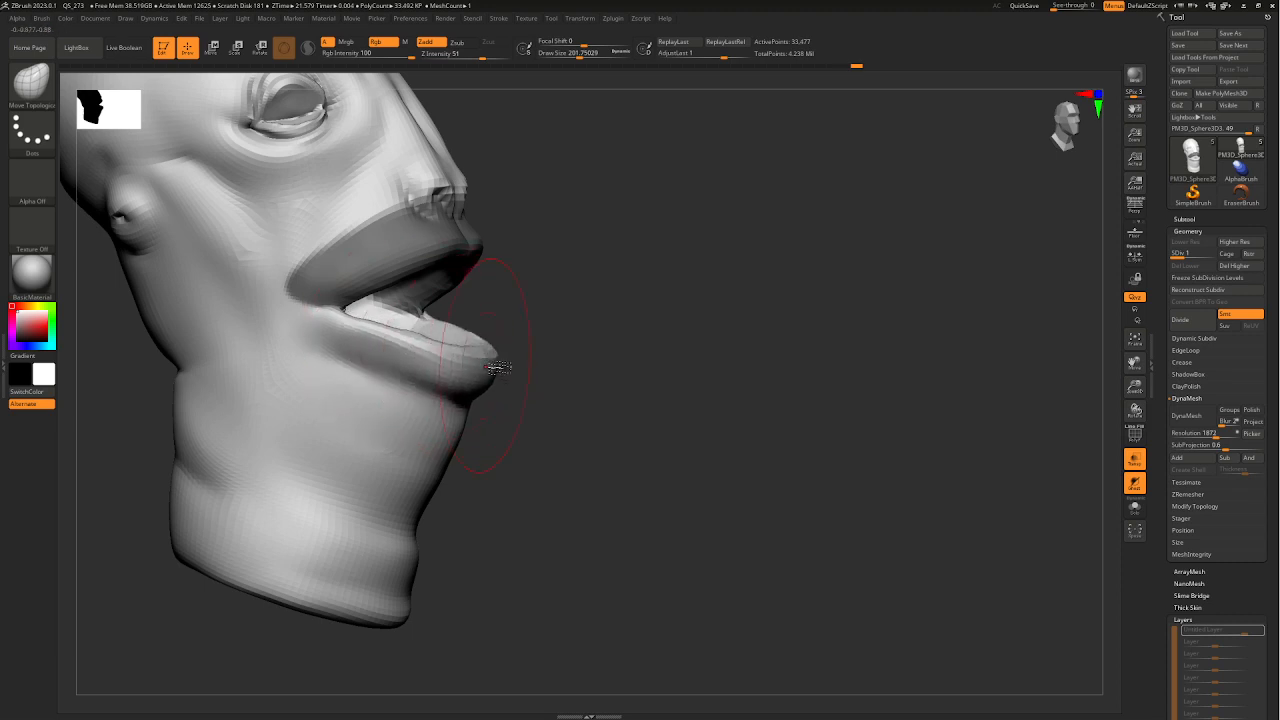
drag(499, 368, 546, 380)
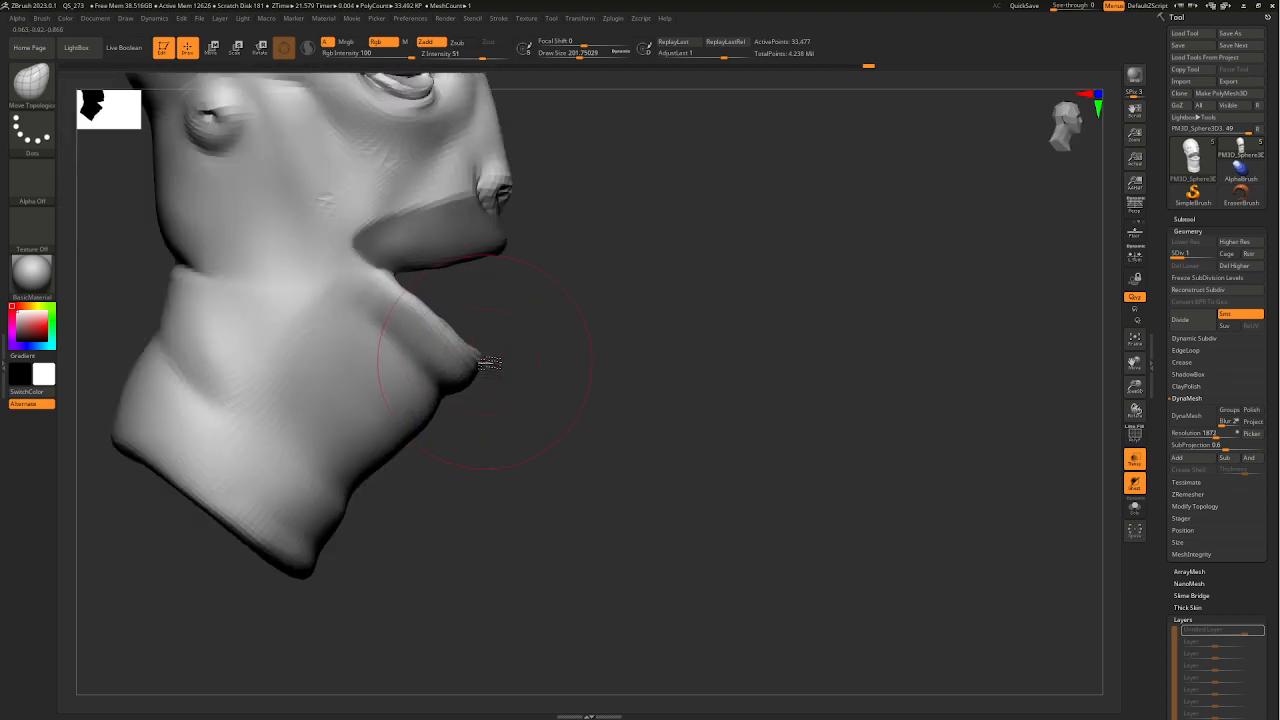
mouse_move(510, 393)
mouse_down()
mouse_move(443, 386)
mouse_move(466, 429)
mouse_move(442, 461)
mouse_up()
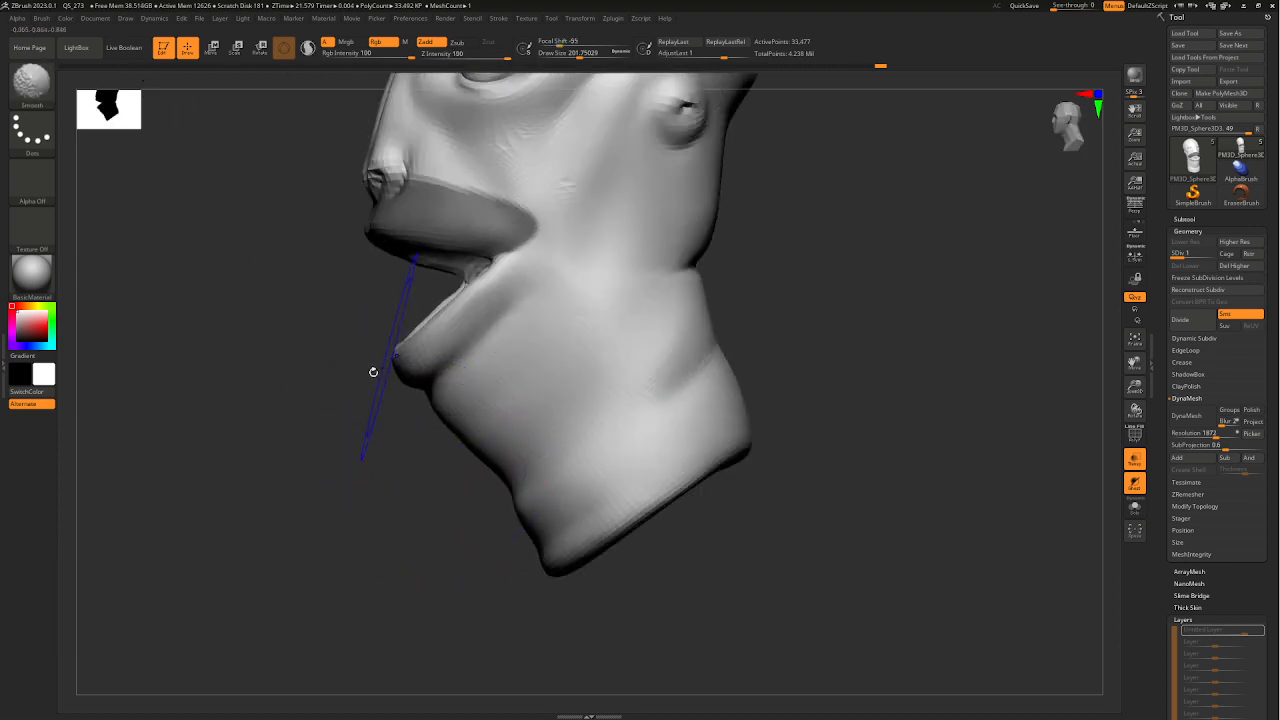
drag(373, 372, 485, 360)
shift+drag(400, 346, 518, 370)
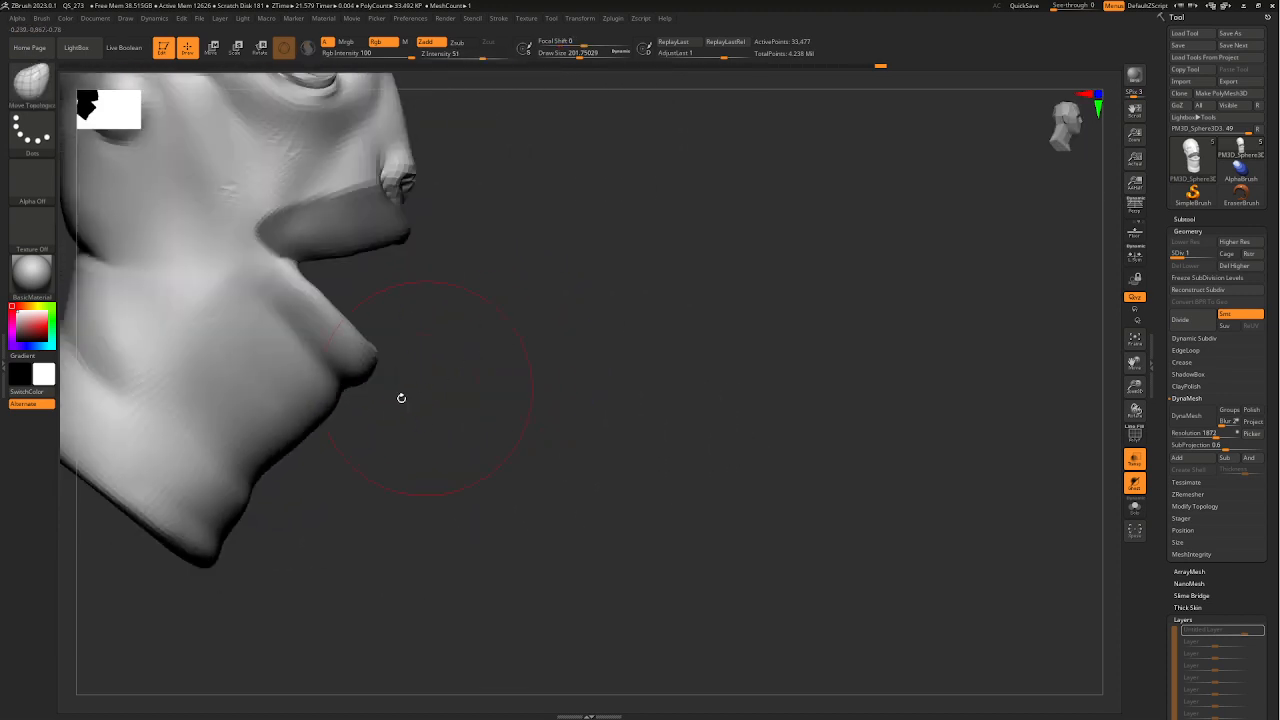
alt+right_drag(401, 398, 580, 417)
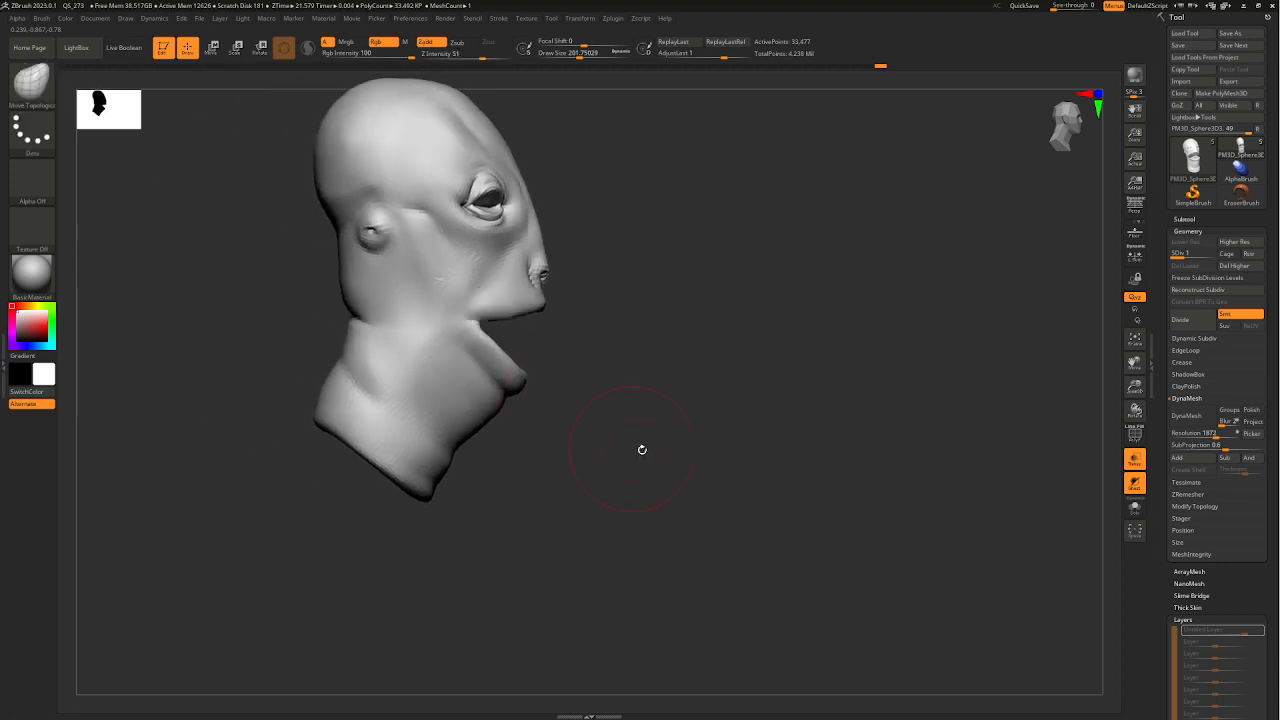
mouse_move(642, 450)
mouse_down()
mouse_move(552, 452)
mouse_move(541, 522)
mouse_up()
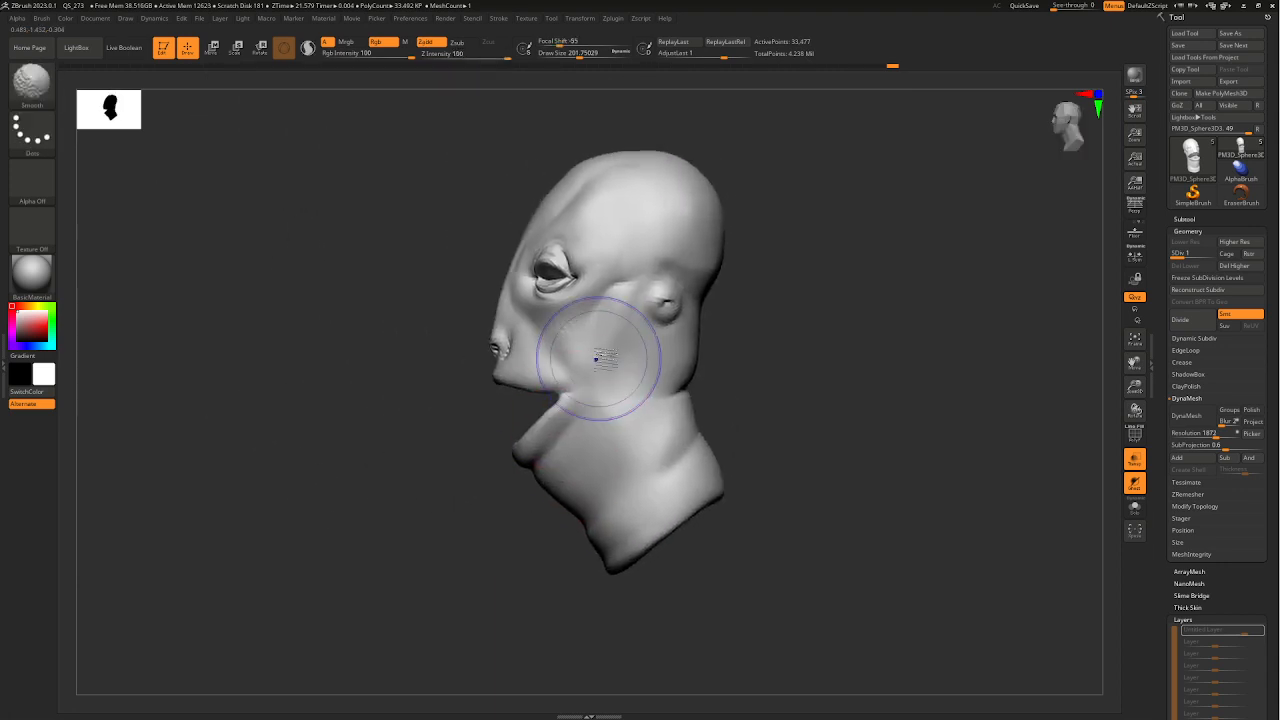
- Smooth the cheek area beside the mouth and raise the head to subdivision level 3
shift+drag(597, 359, 551, 348)
right_drag(632, 376, 872, 398)
ctrl+right_drag(626, 414, 690, 478)
right_drag(740, 480, 560, 480)
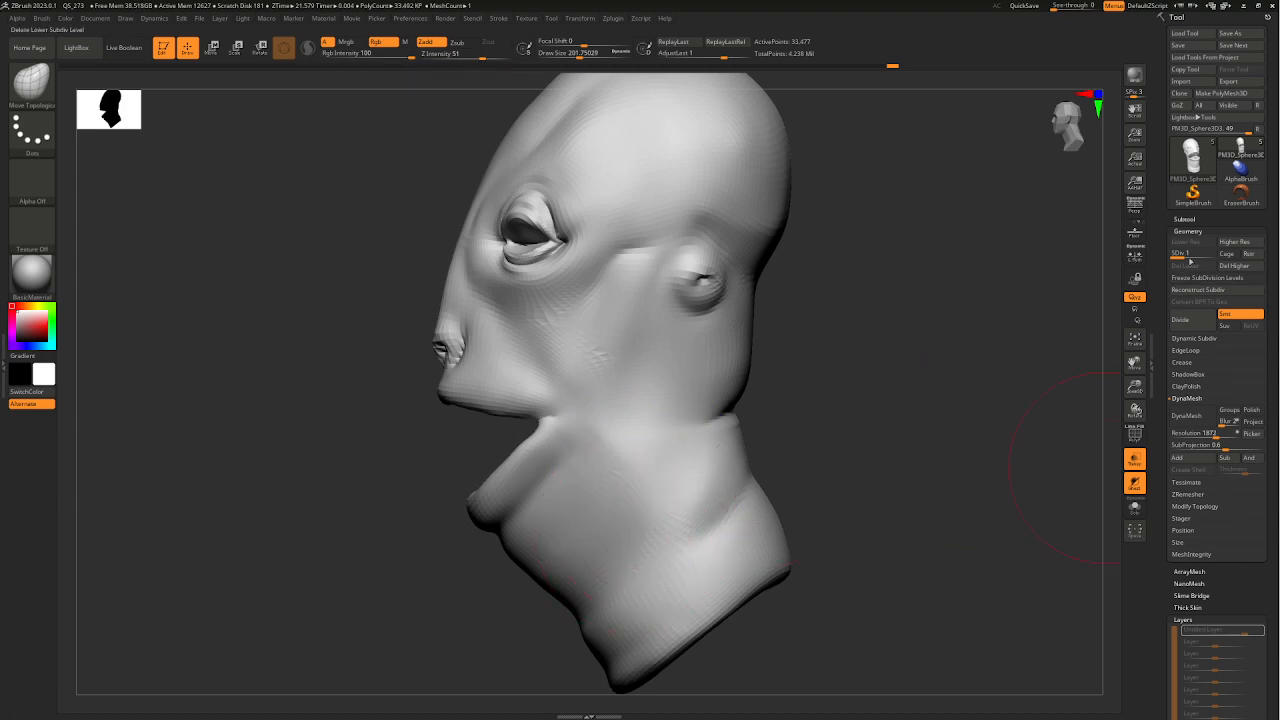
key(d)
key(d)
right_drag(1043, 366, 685, 505)
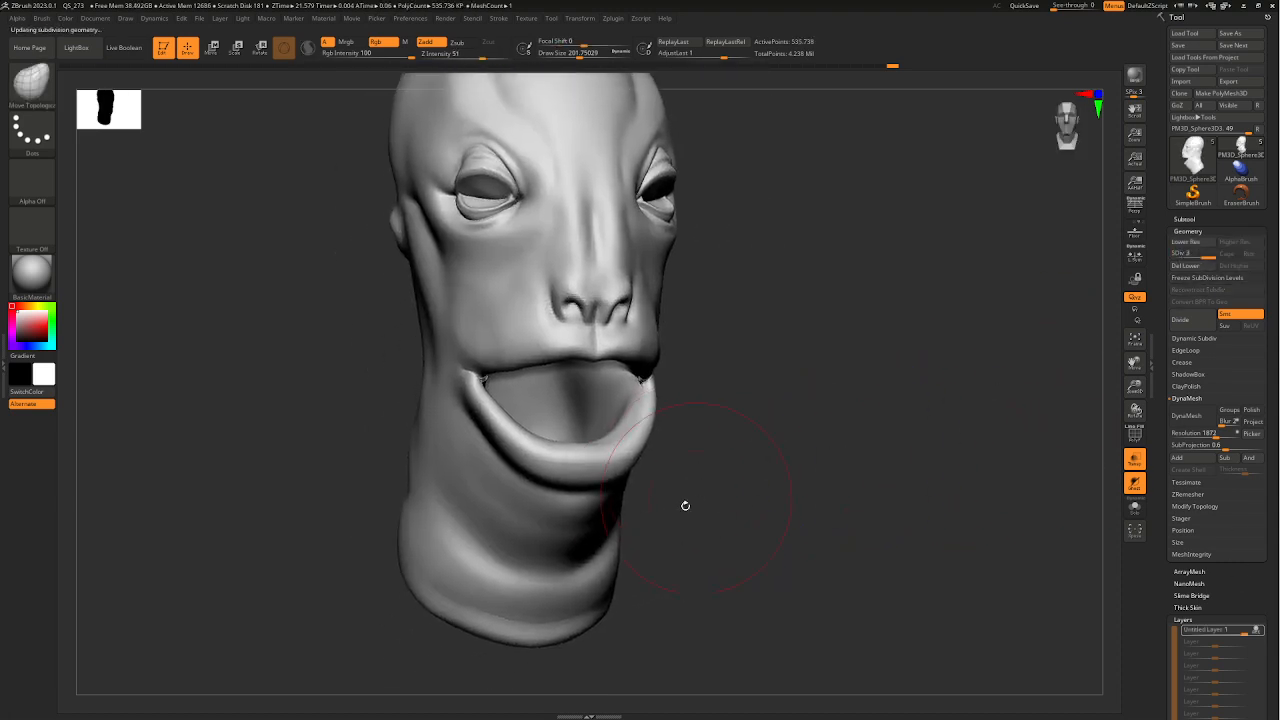
- Smooth the pinched geometry in the mouth corners with a small brush of draw size about 35
mouse_move(699, 428)
right_down()
mouse_move(645, 400)
mouse_move(650, 440)
right_up()
key(space)
drag(613, 408, 598, 408)
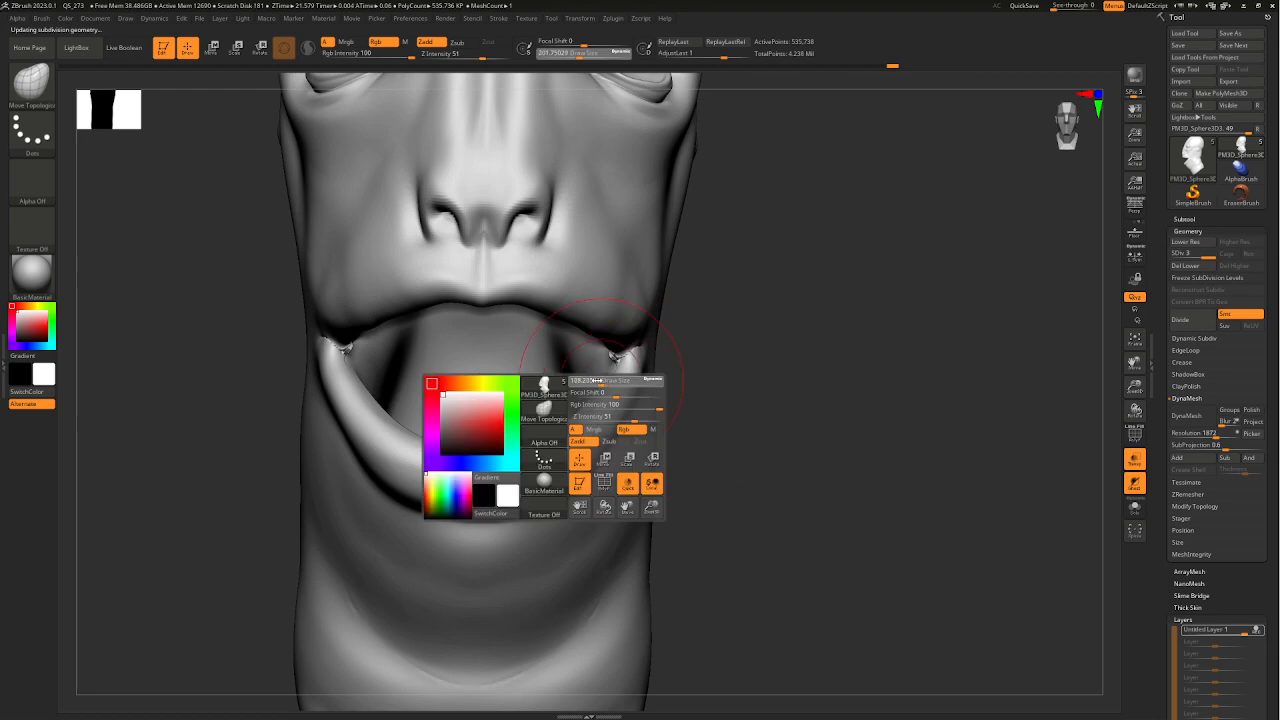
mouse_move(598, 400)
ctrl+right_down()
mouse_move(614, 441)
mouse_move(654, 374)
ctrl+right_up()
key(space)
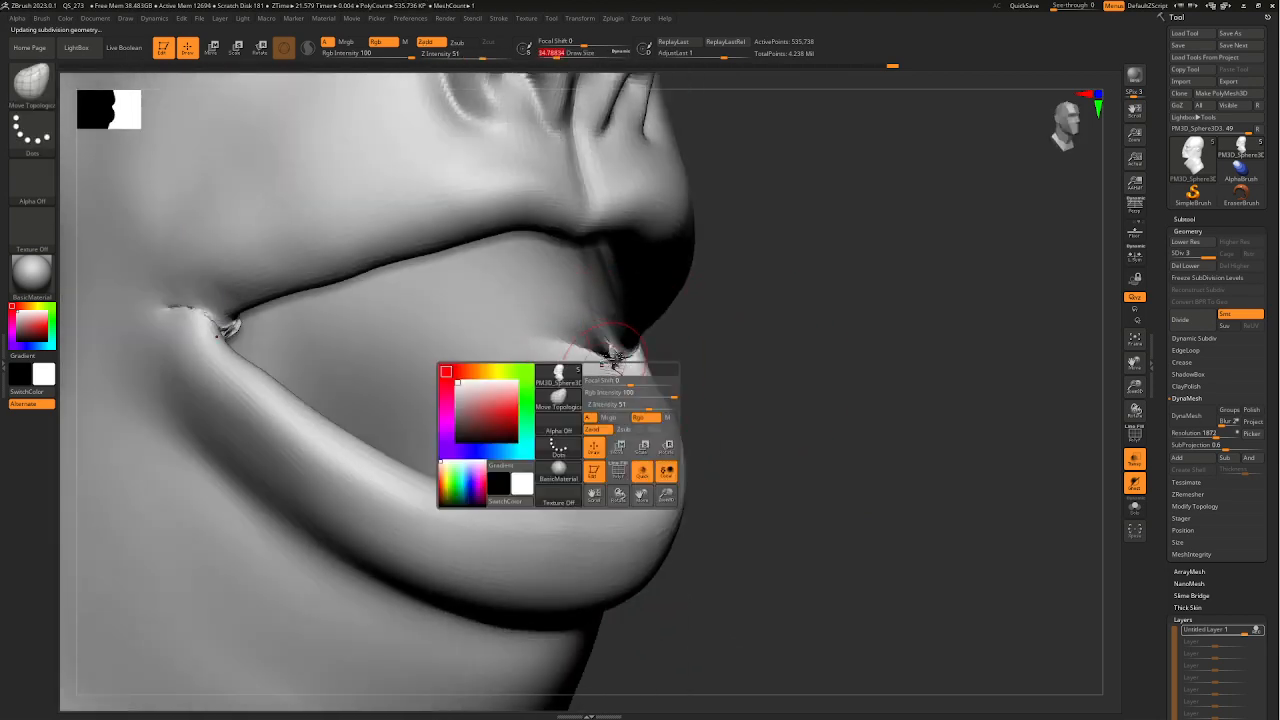
key(shift)
shift+drag(600, 362, 614, 366)
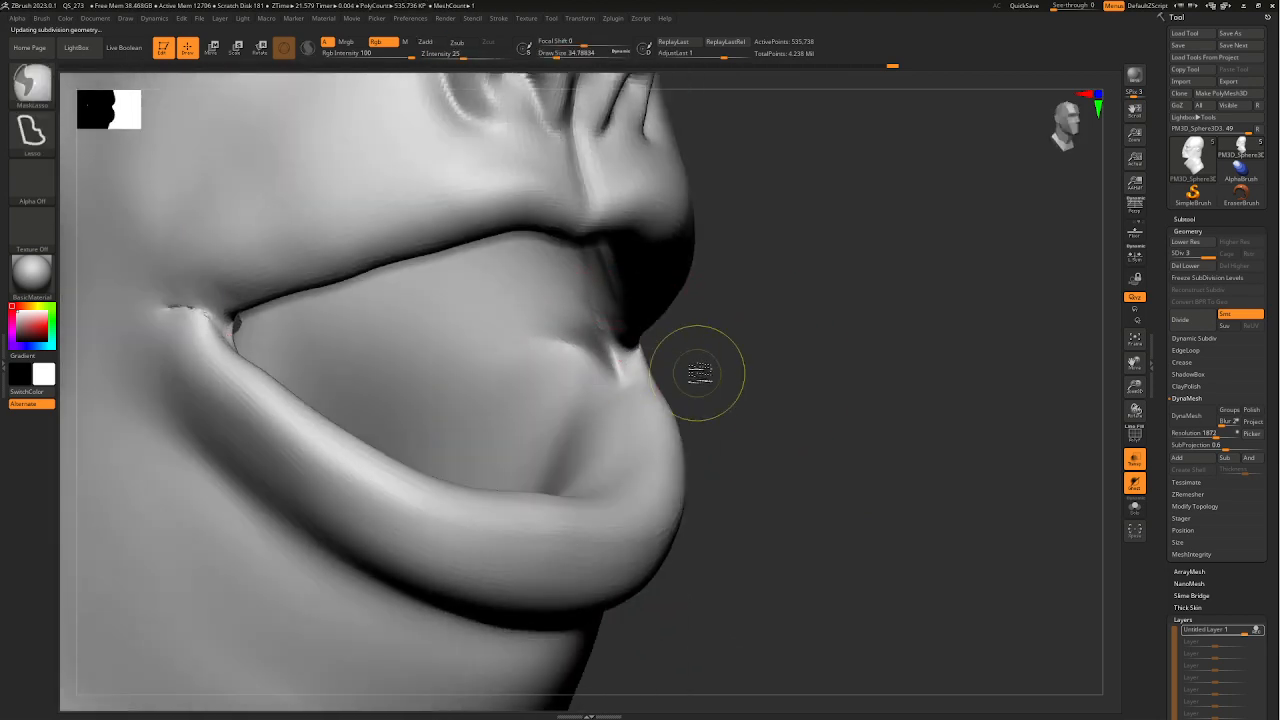
ctrl+right_drag(697, 373, 712, 352)
right_drag(712, 352, 630, 365)
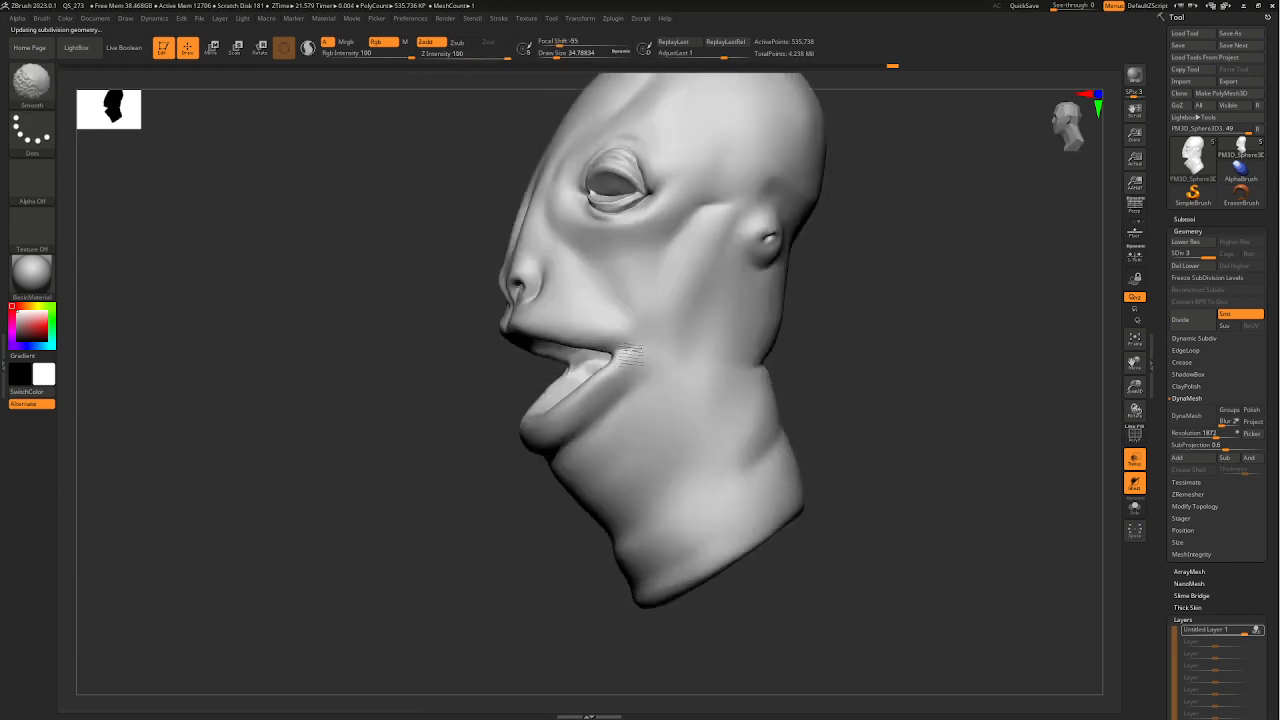
- Examine the opened mouth from the side and front, and check the sculpting layer's visibility
ctrl+right_drag(690, 450, 702, 405)
right_drag(702, 405, 850, 405)
ctrl+right_drag(645, 410, 655, 510)
right_drag(800, 430, 700, 398)
alt+right_drag(777, 360, 677, 360)
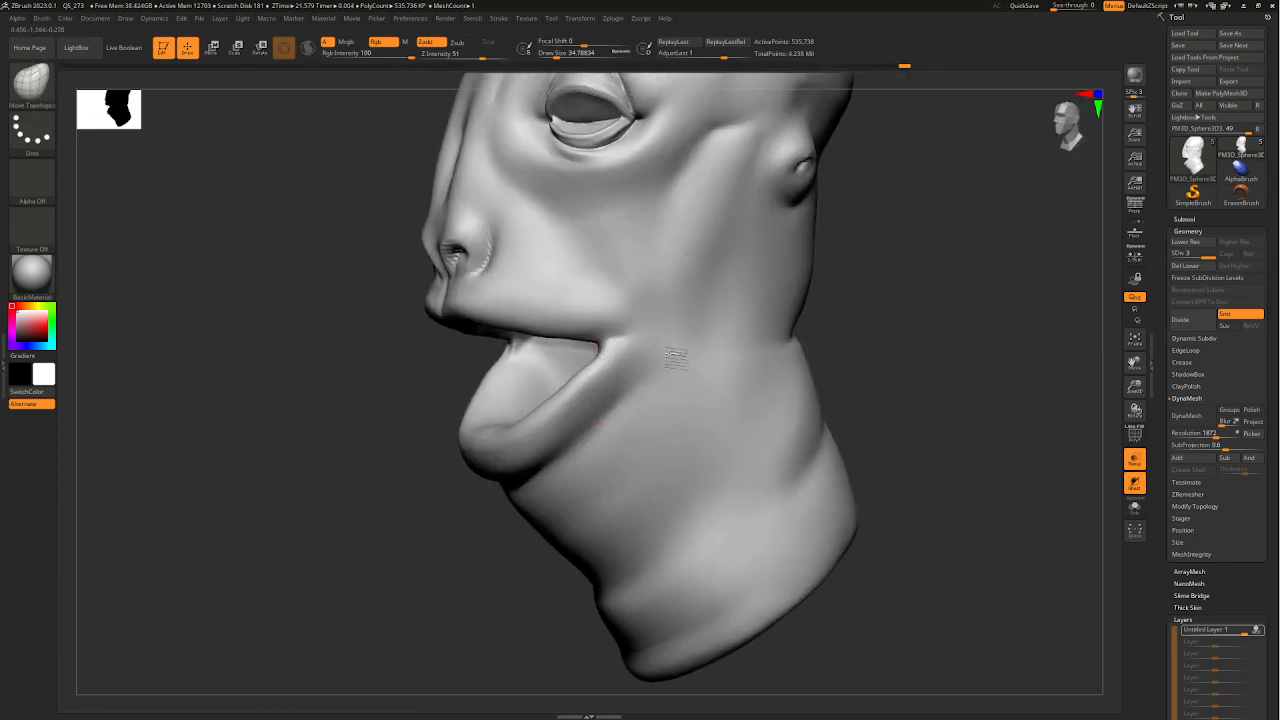
ctrl+right_drag(780, 425, 962, 413)
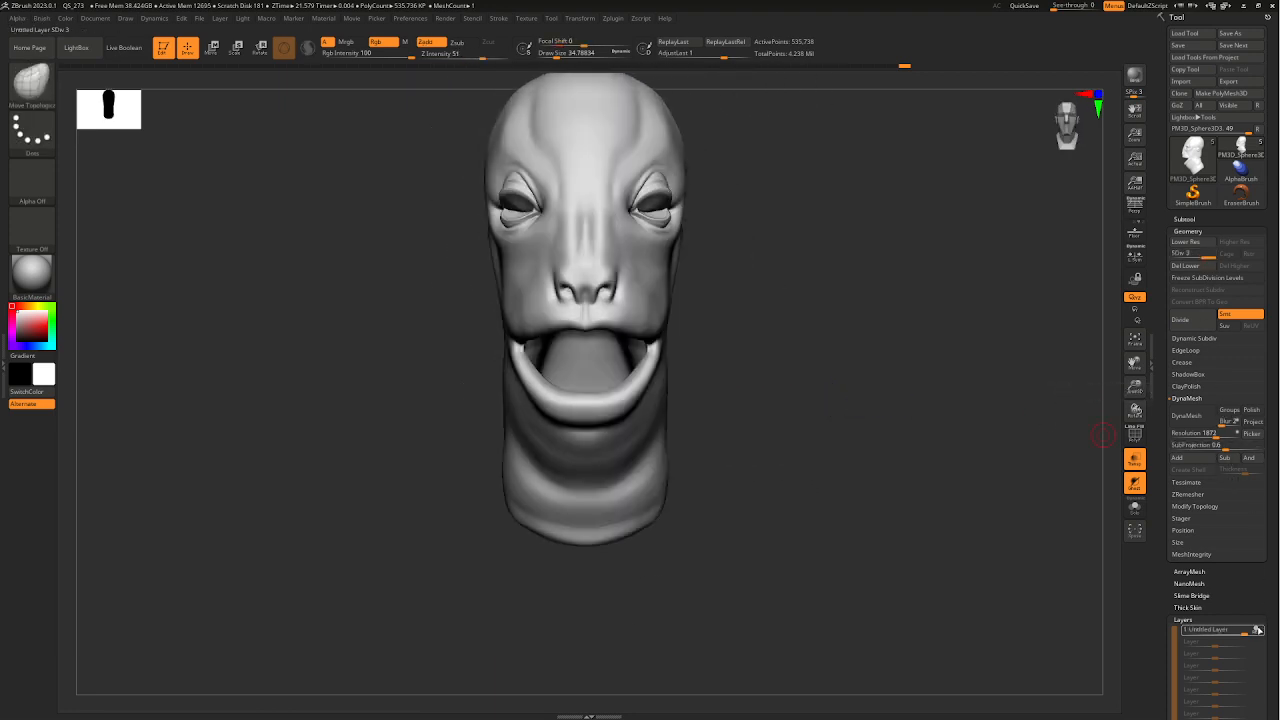
mouse_move(1248, 640)
mouse_down()
mouse_move(1212, 634)
mouse_move(1250, 634)
mouse_up()
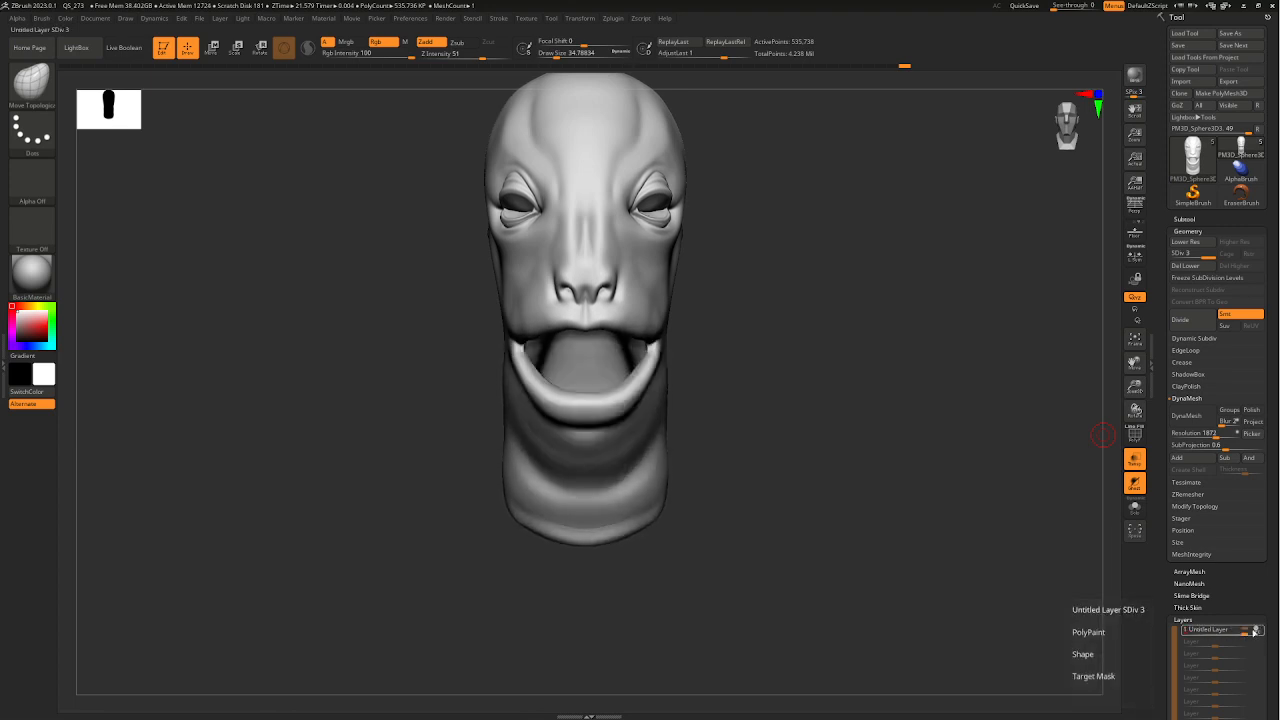
mouse_move(924, 526)
mouse_down()
mouse_move(849, 500)
mouse_move(724, 500)
mouse_up()
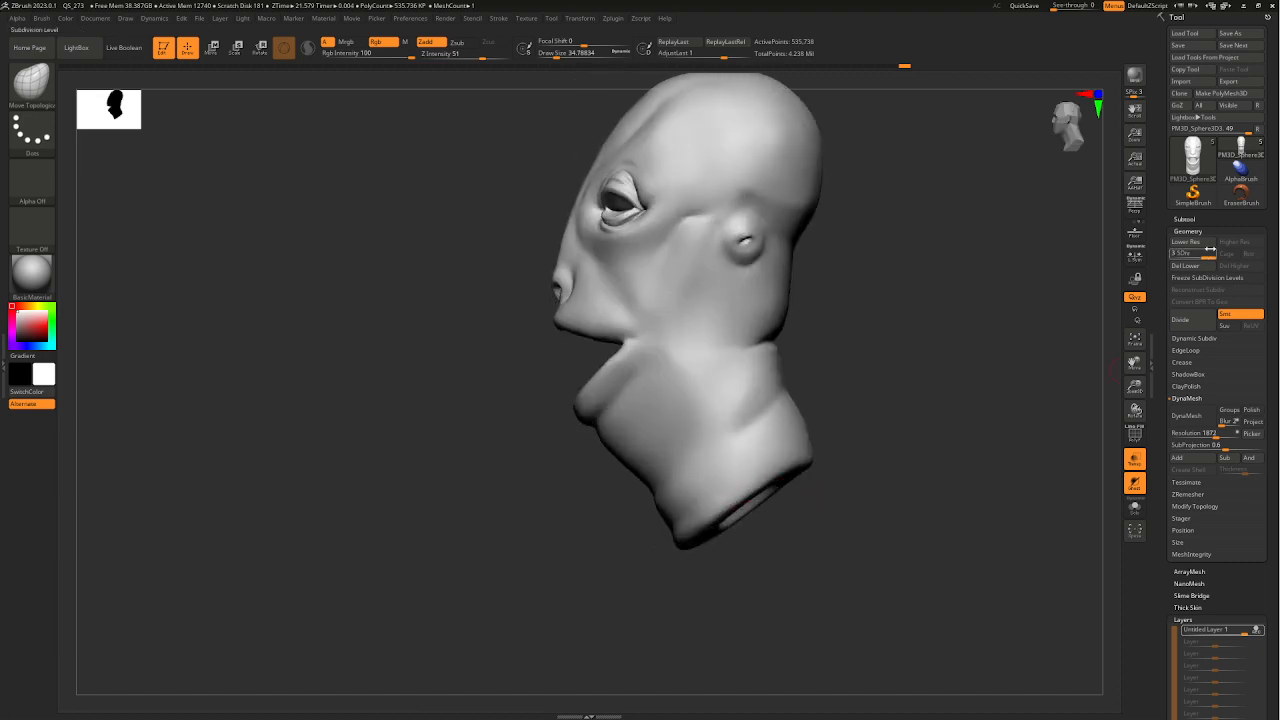
- Sculpt skin folds across the throat at subdivision level 1 with the Standard brush at draw size about 74
drag(1184, 256, 1171, 268)
drag(856, 490, 956, 482)
alt+drag(425, 375, 358, 329)
click(42, 93)
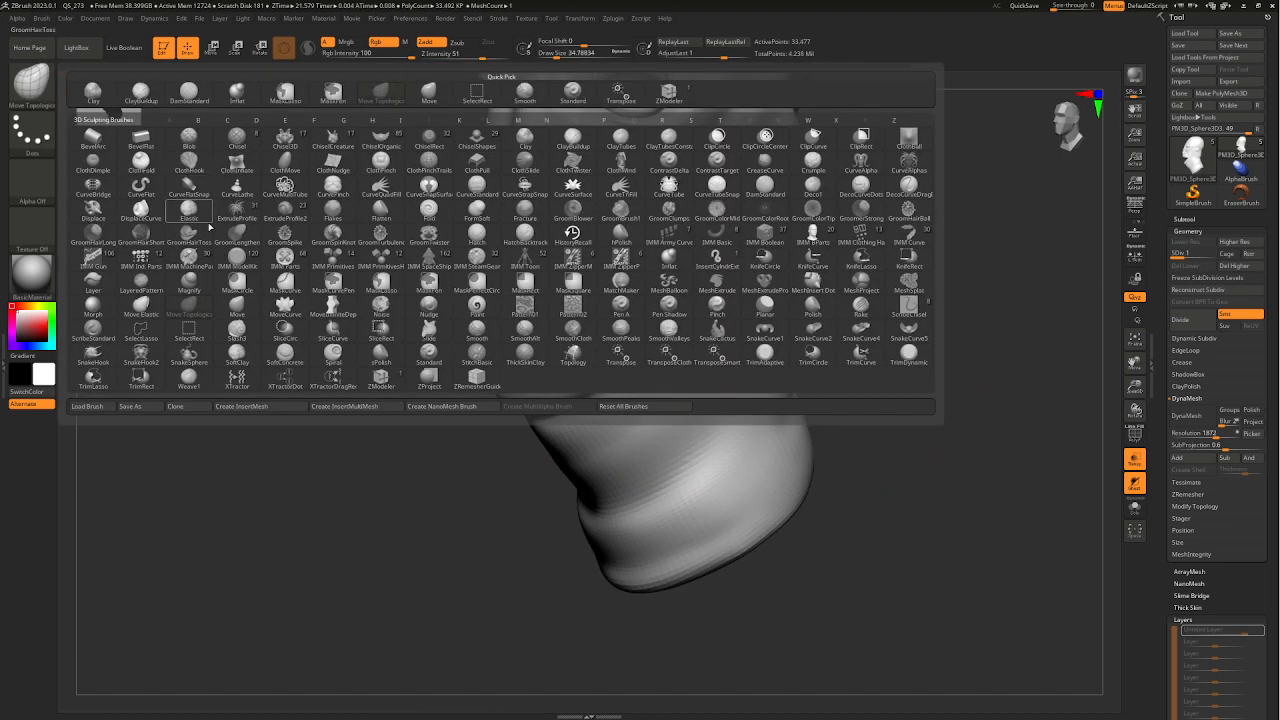
key(s)
key(t)
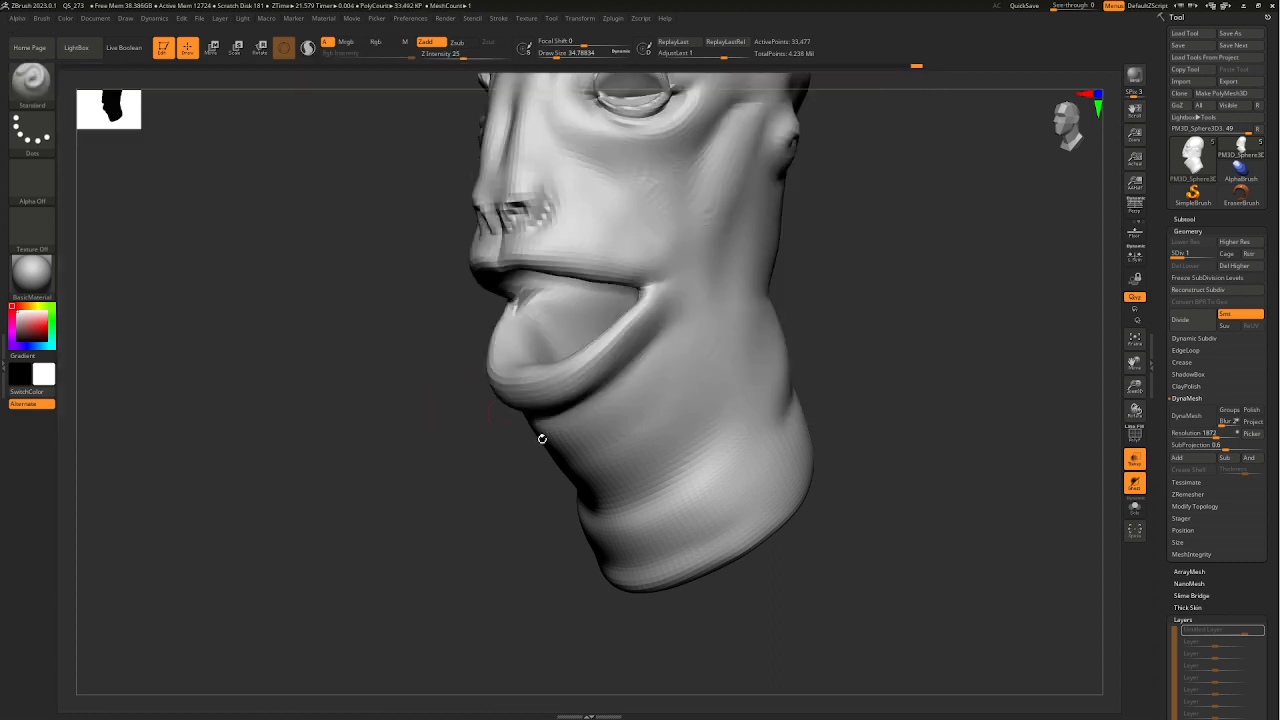
key(space)
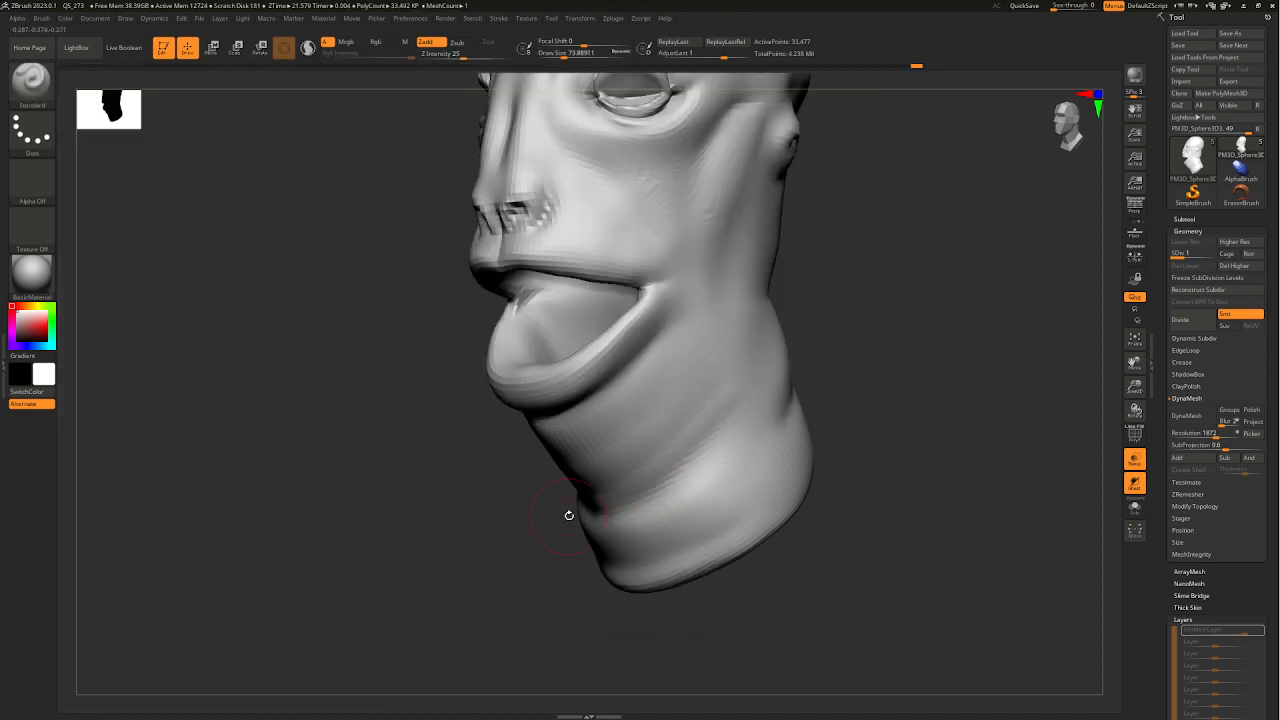
mouse_move(614, 494)
mouse_down()
mouse_move(745, 378)
mouse_move(625, 494)
mouse_move(609, 461)
mouse_up()
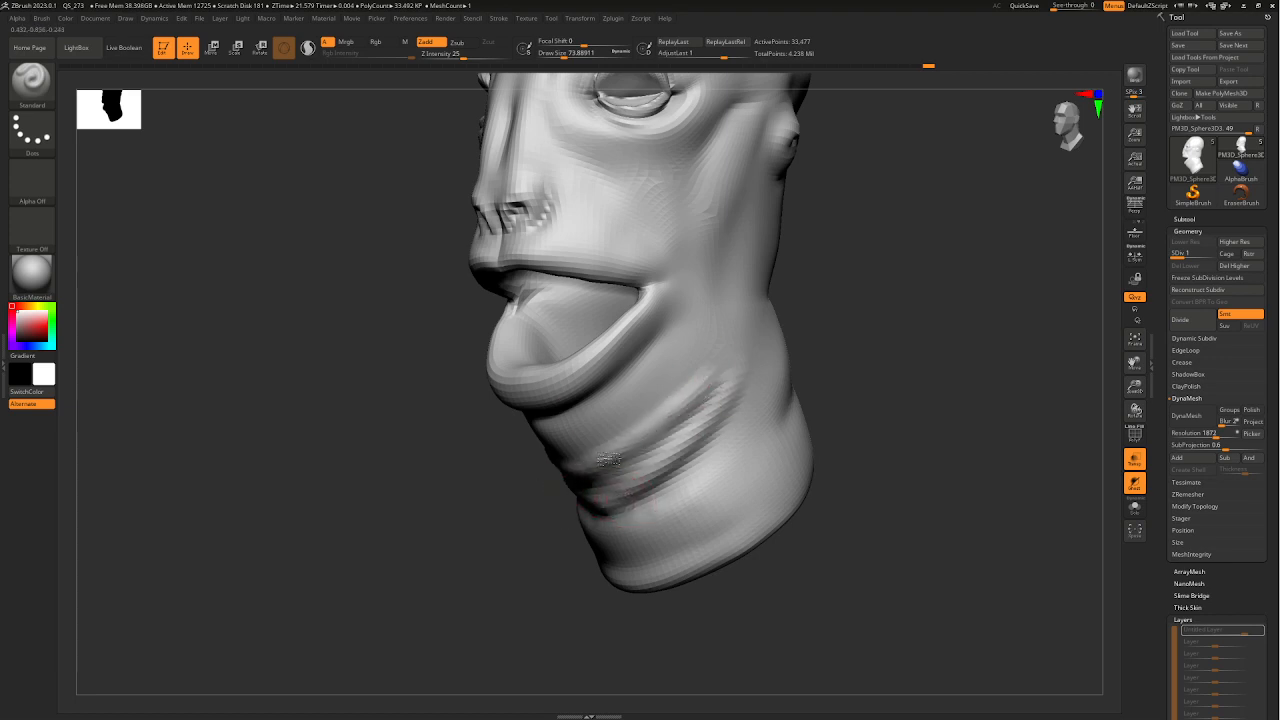
- Sculpt and smooth the throat folds along the lower neck at subdivision level 1 with the draw size at about 140
mouse_move(748, 425)
mouse_down()
mouse_move(600, 540)
mouse_move(632, 547)
mouse_up()
key(space)
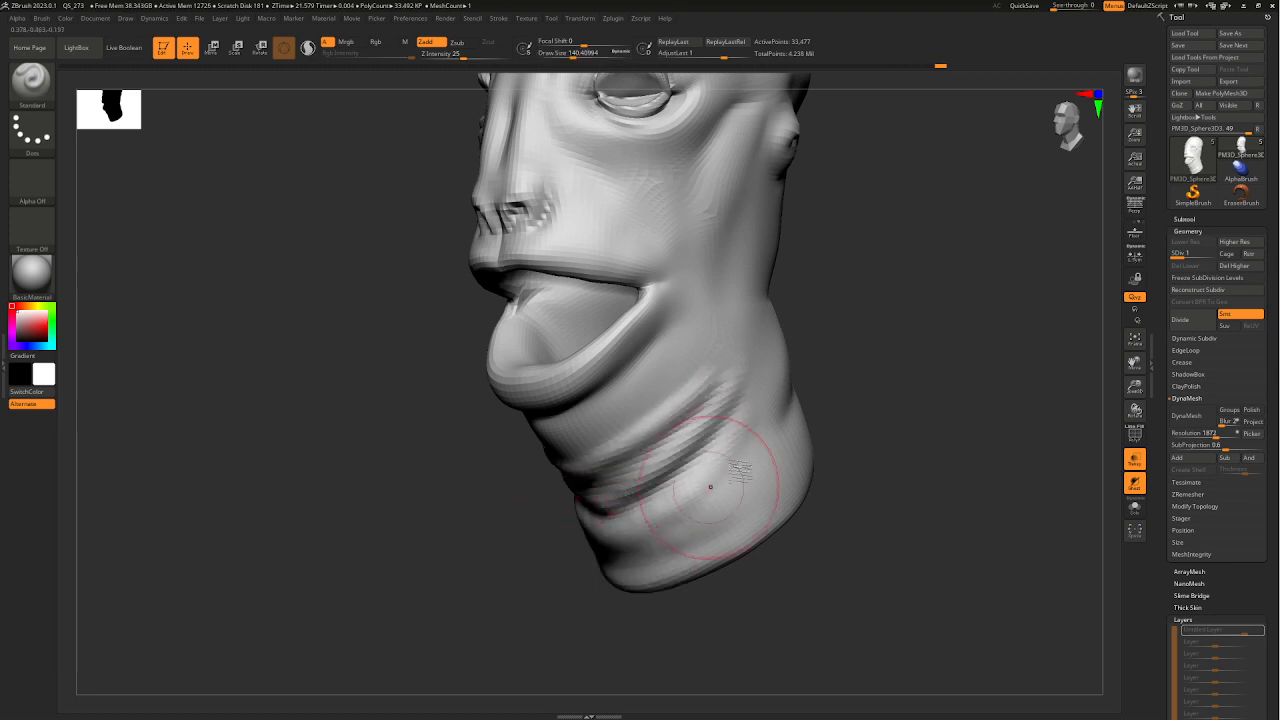
mouse_move(730, 483)
mouse_down()
mouse_move(568, 567)
mouse_move(745, 455)
mouse_up()
drag(831, 454, 771, 449)
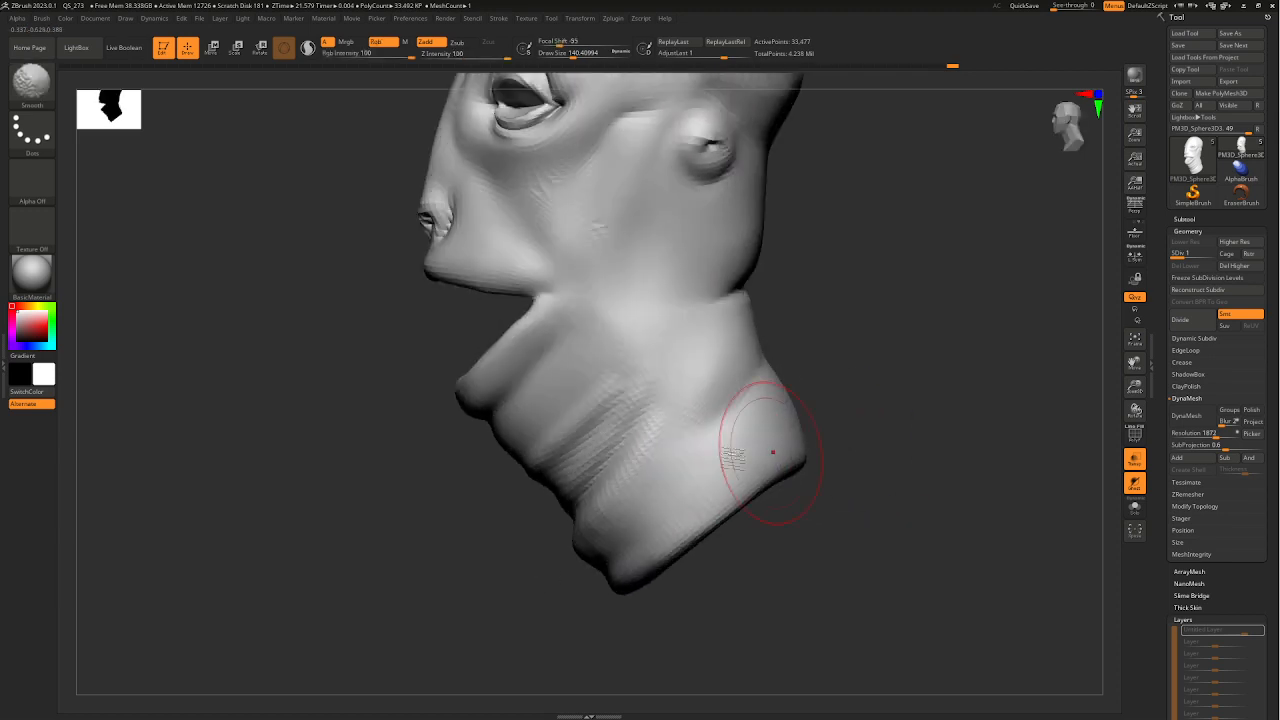
mouse_move(445, 440)
mouse_down()
mouse_move(570, 455)
mouse_move(494, 517)
mouse_move(668, 388)
mouse_up()
drag(790, 366, 772, 368)
- Build up the folds below the jaw and mouth corner with the Standard brush at draw size about 77, smoothing their ends
key(space)
drag(597, 409, 582, 409)
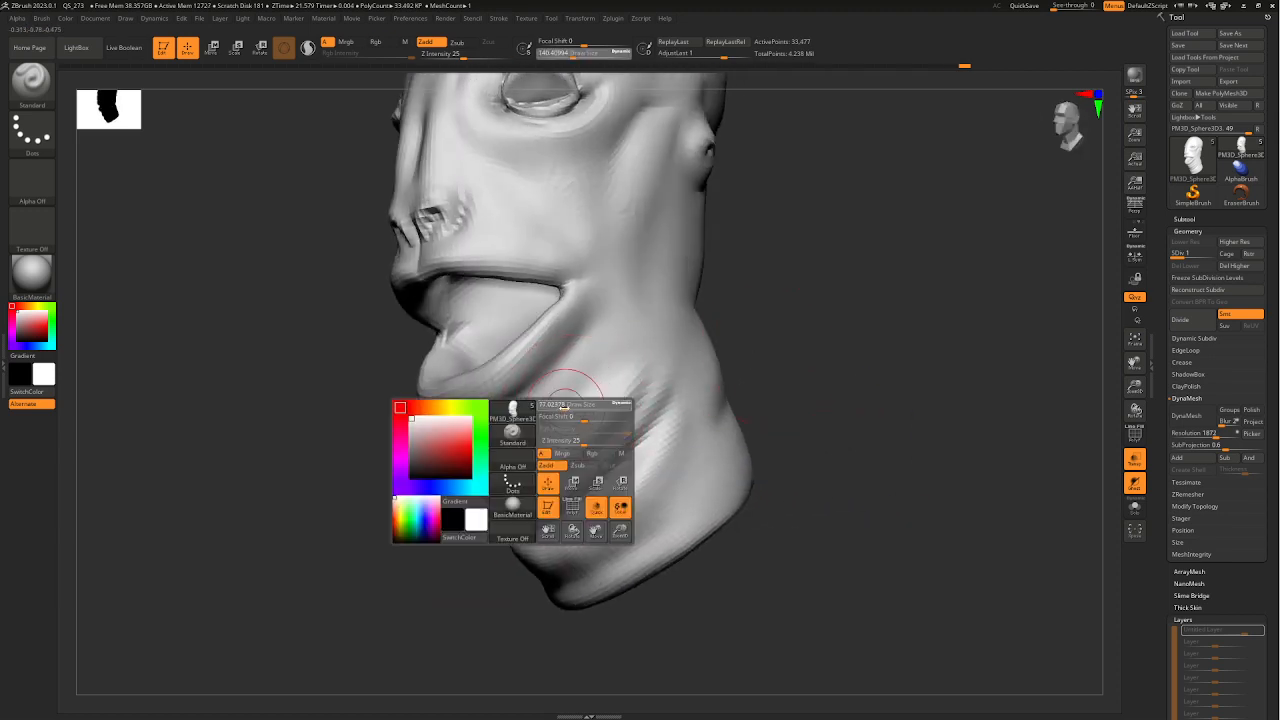
drag(608, 354, 568, 408)
mouse_move(458, 472)
mouse_down()
mouse_move(800, 420)
mouse_move(945, 443)
mouse_move(920, 429)
mouse_move(857, 437)
mouse_move(800, 415)
mouse_up()
shift+drag(645, 381, 700, 364)
mouse_move(735, 354)
right_down()
mouse_move(874, 363)
mouse_move(740, 357)
mouse_move(785, 343)
right_up()
right_drag(785, 343, 857, 330)
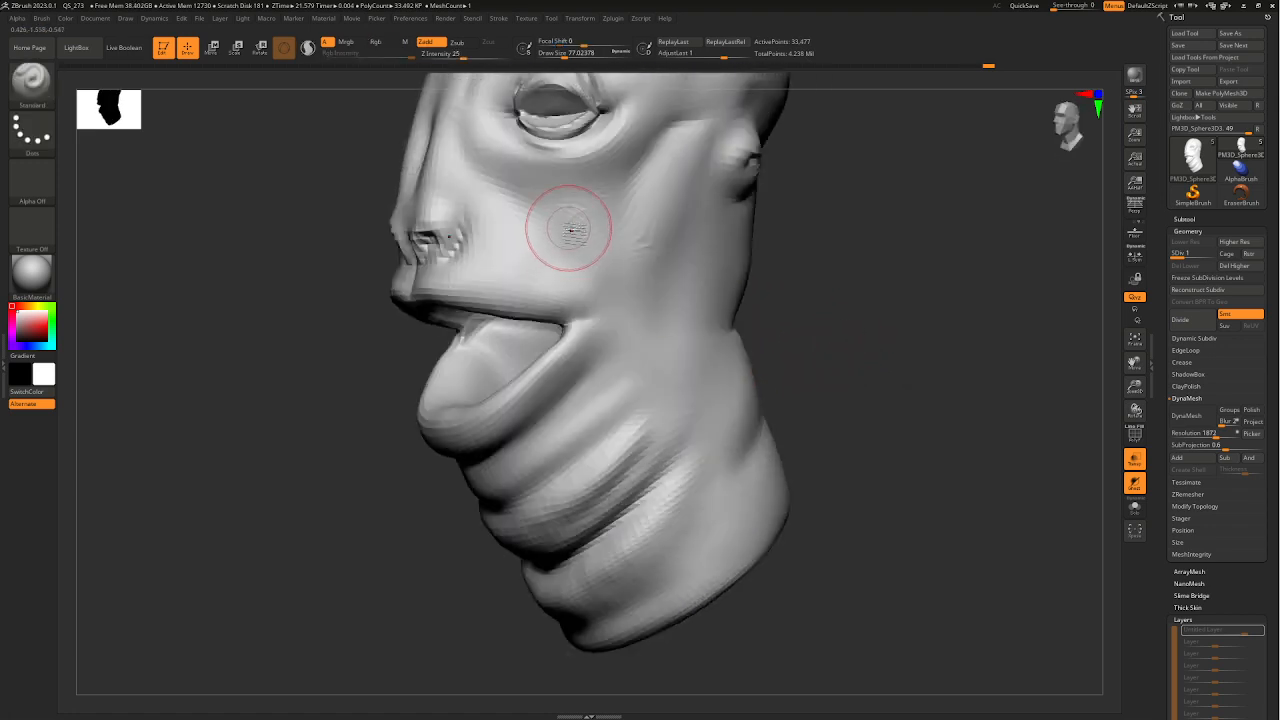
- Sculpt a crease across the cheek toward the mouth corner at draw size about 65 and smooth it
key(space)
drag(569, 229, 566, 228)
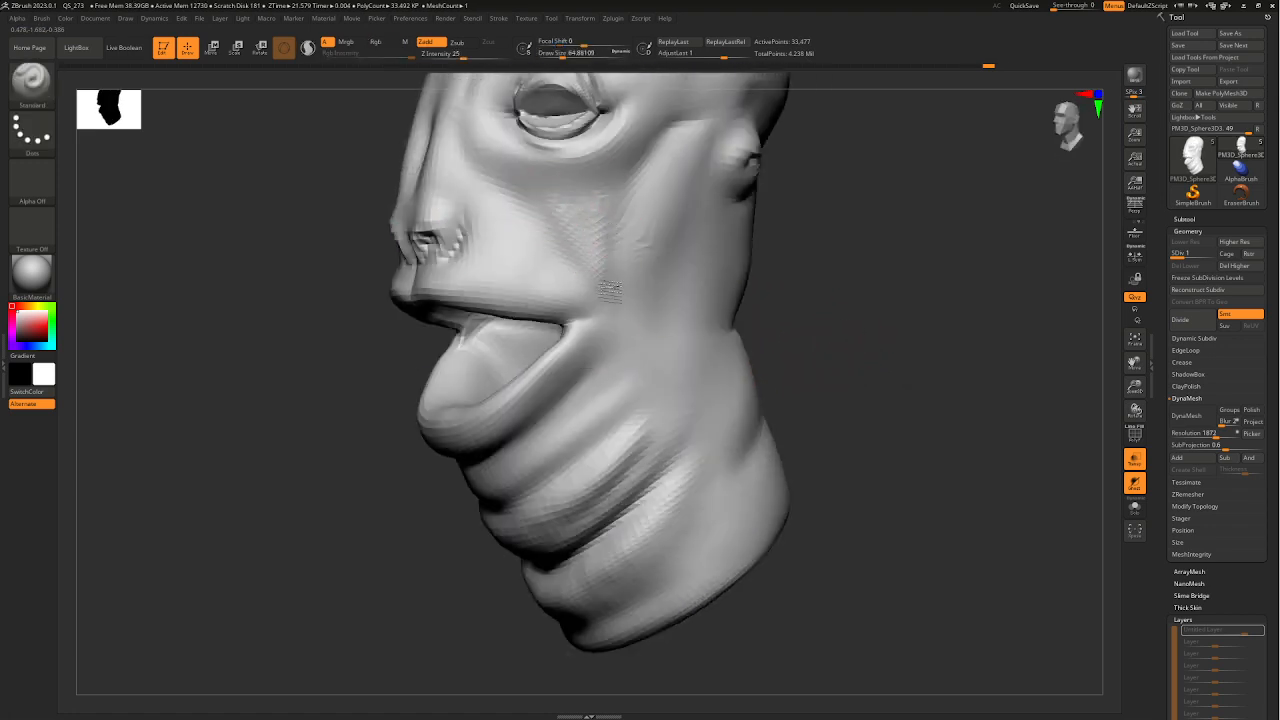
key(shift)
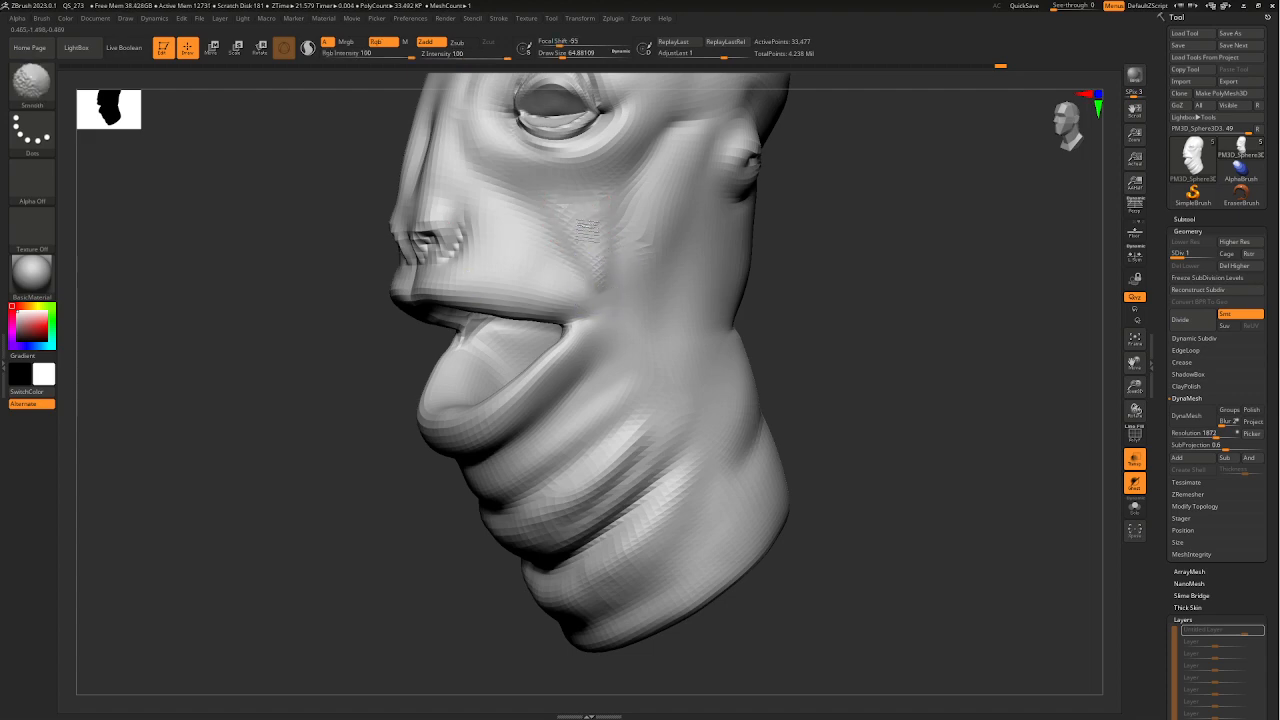
drag(778, 370, 861, 401)
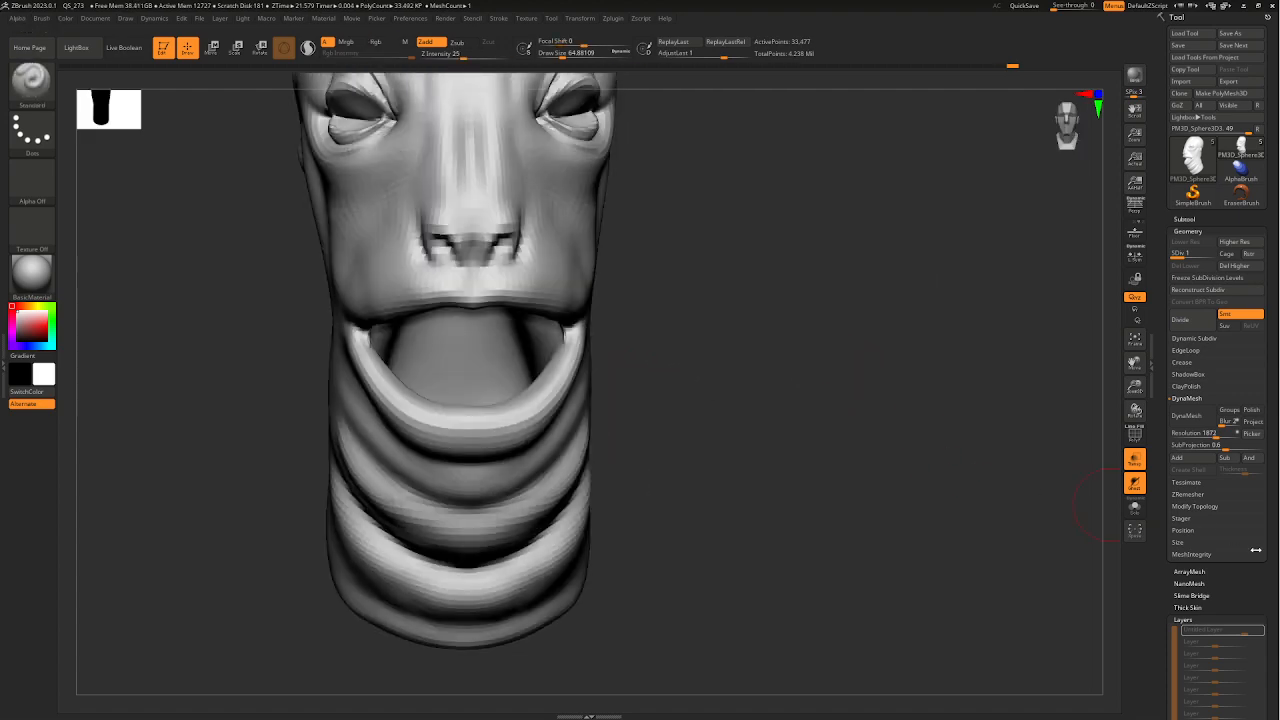
- Raise the head to subdivision level 3 and examine the open mouth and throat folds from several angles
drag(1219, 251, 1222, 252)
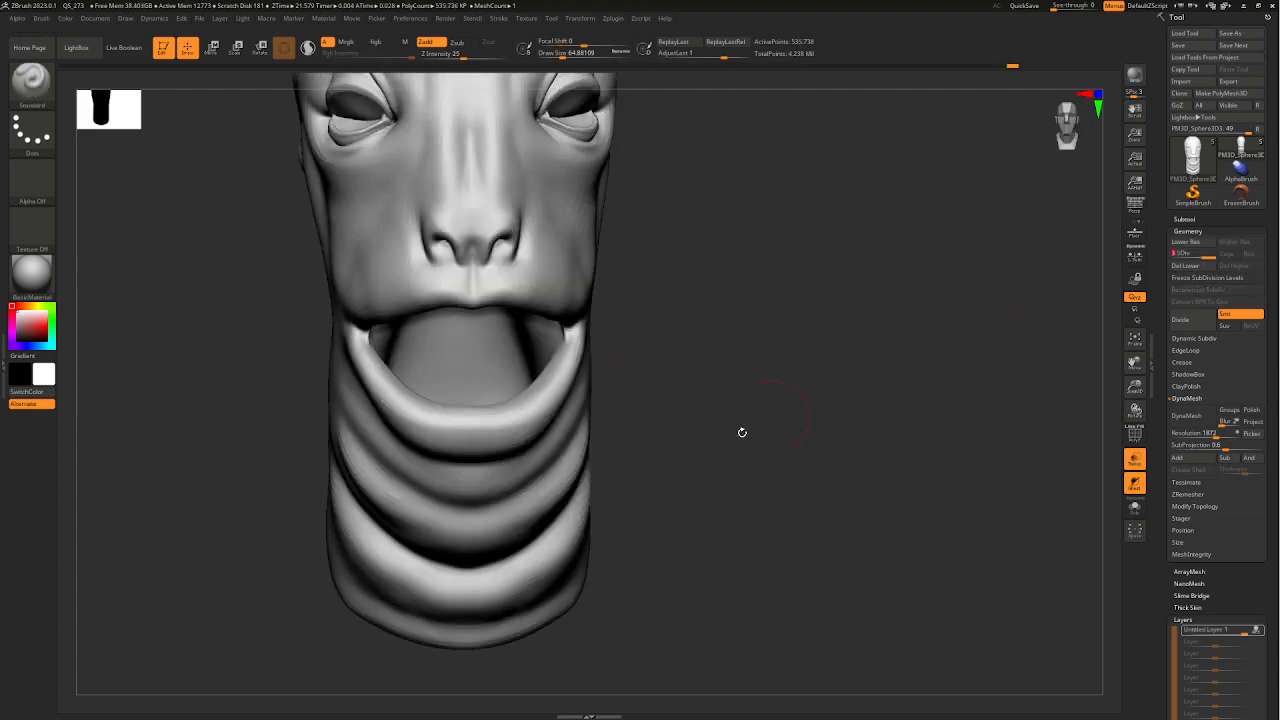
drag(704, 433, 686, 506)
ctrl+right_drag(686, 506, 656, 481)
right_drag(762, 504, 694, 496)
ctrl+right_drag(694, 496, 724, 532)
- Vary the sculpting layer's intensity to test the jaw between open and closed, finishing at 0 with the mouth closed
mouse_move(1242, 635)
mouse_down()
mouse_move(1218, 634)
mouse_move(1247, 634)
mouse_up()
right_drag(868, 568, 1077, 571)
mouse_move(1242, 632)
mouse_down()
mouse_move(1209, 640)
mouse_move(1246, 631)
mouse_move(1229, 632)
mouse_up()
ctrl+right_drag(1055, 579, 954, 482)
right_drag(954, 482, 812, 504)
ctrl+right_drag(812, 504, 844, 580)
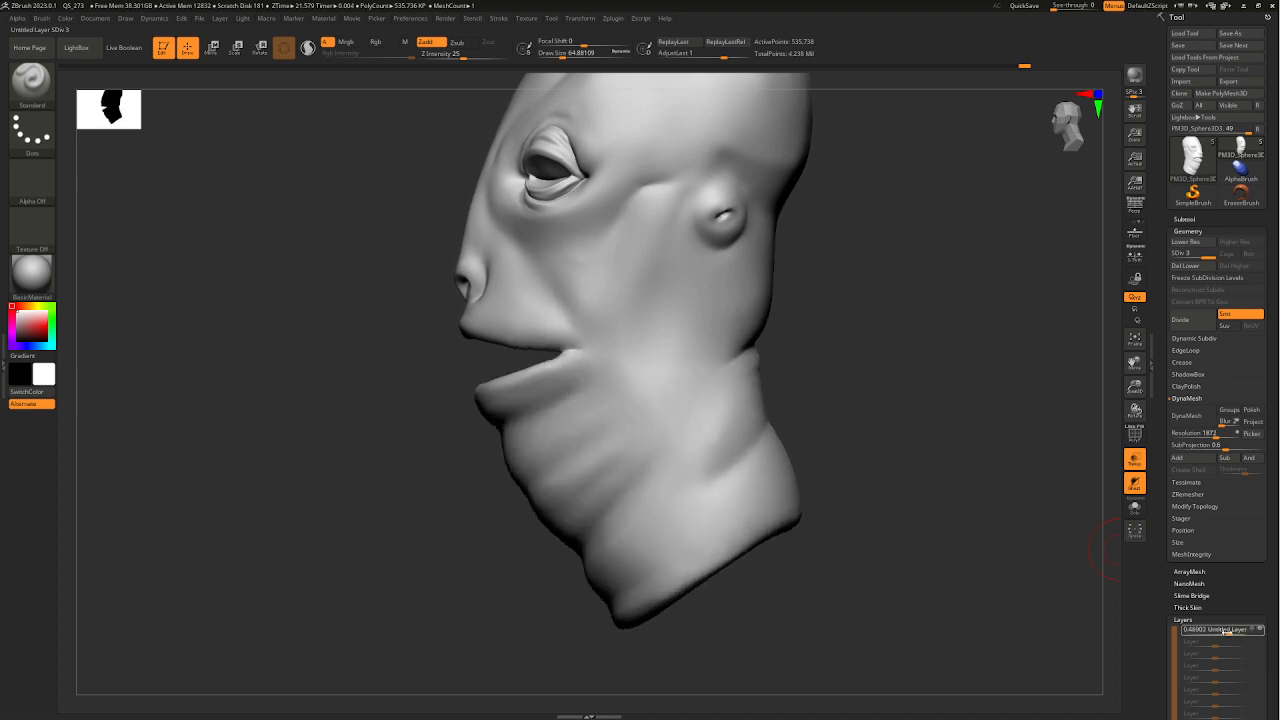
drag(1226, 632, 1245, 630)
drag(1228, 631, 1217, 637)
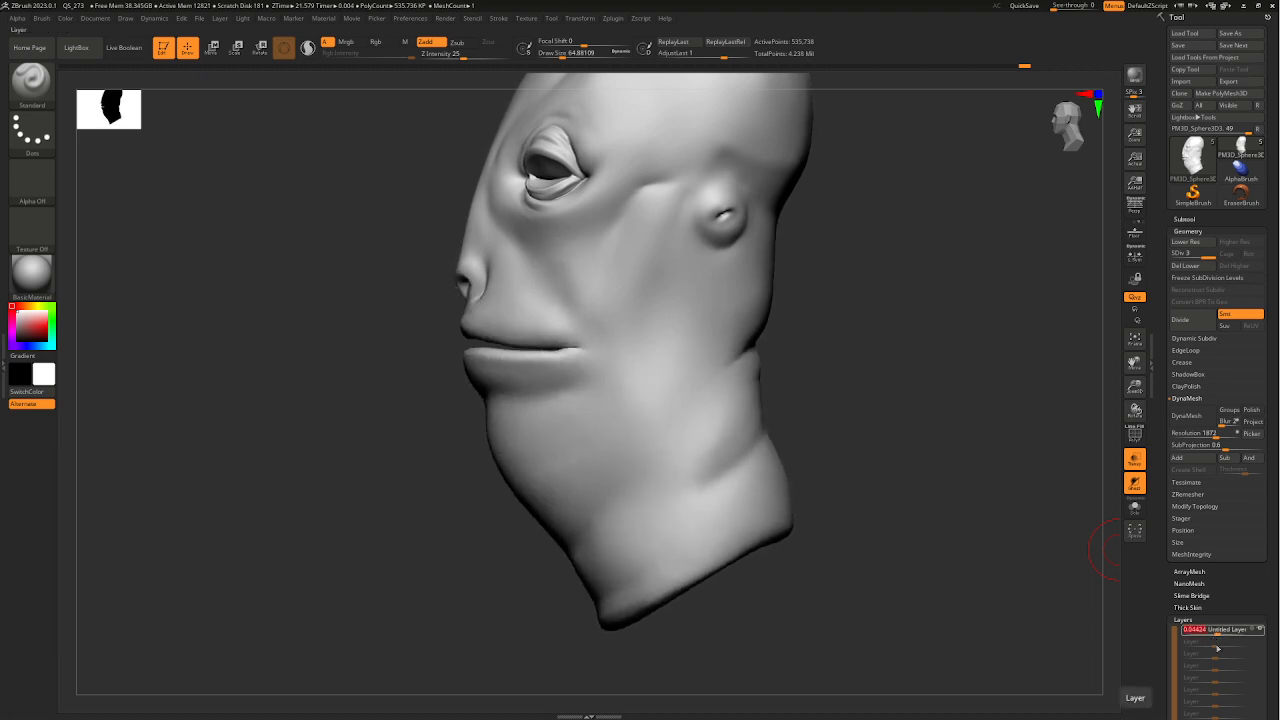
drag(938, 594, 998, 598)
mouse_move(1215, 631)
mouse_down()
mouse_move(1177, 642)
mouse_move(1217, 633)
mouse_move(1178, 642)
mouse_move(1215, 646)
mouse_up()
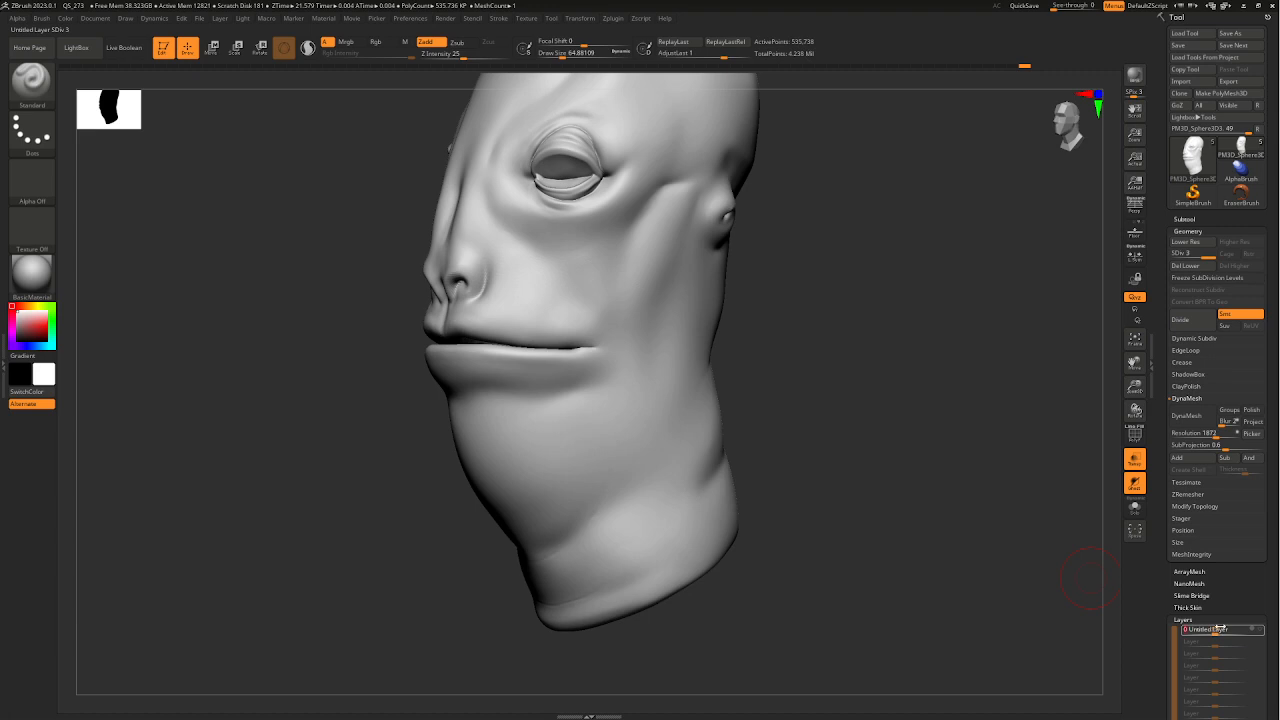
- Lower the head to subdivision level 1 and frame the whole head from the front
key(shift+d)
key(shift+d)
drag(780, 515, 868, 510)
key(f)
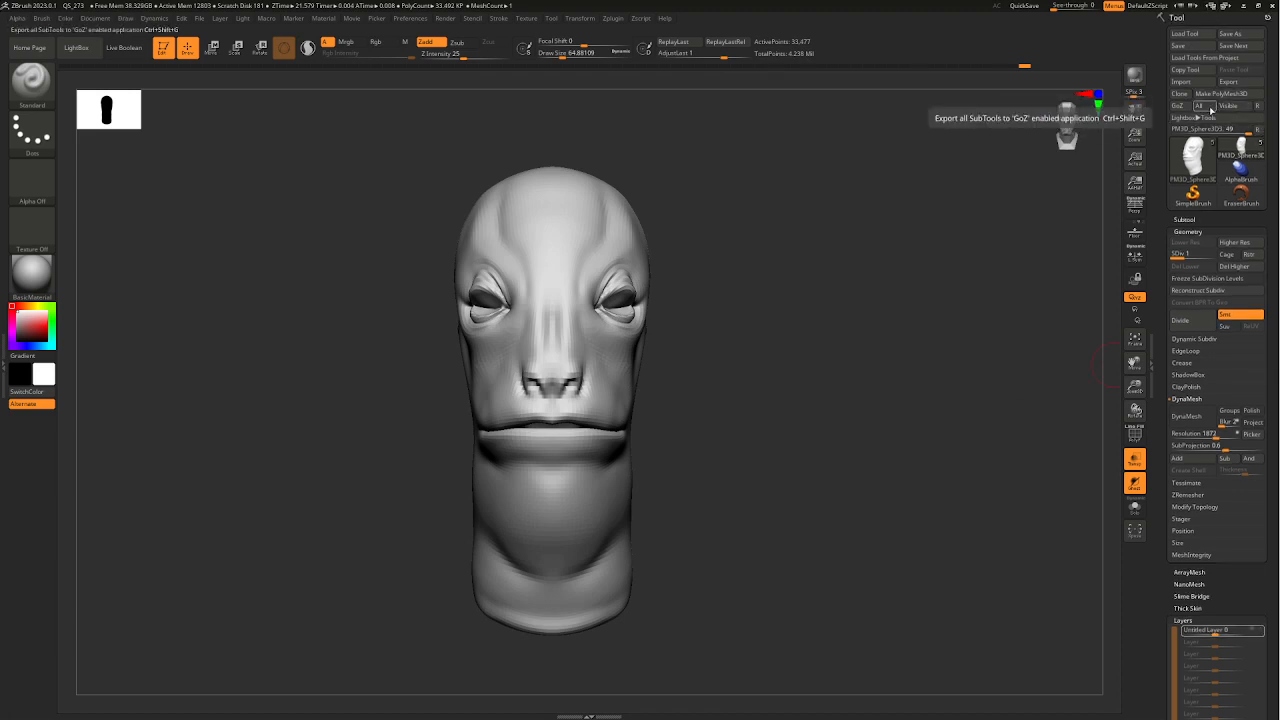
click(1212, 108)
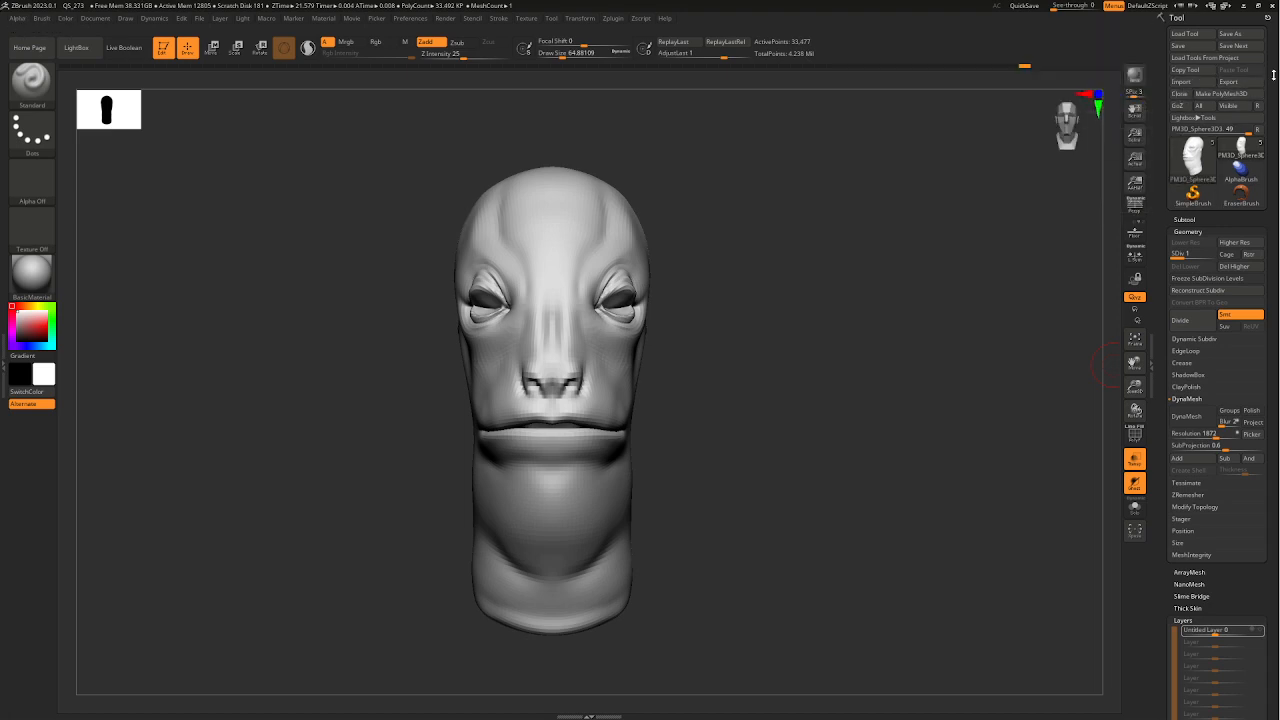